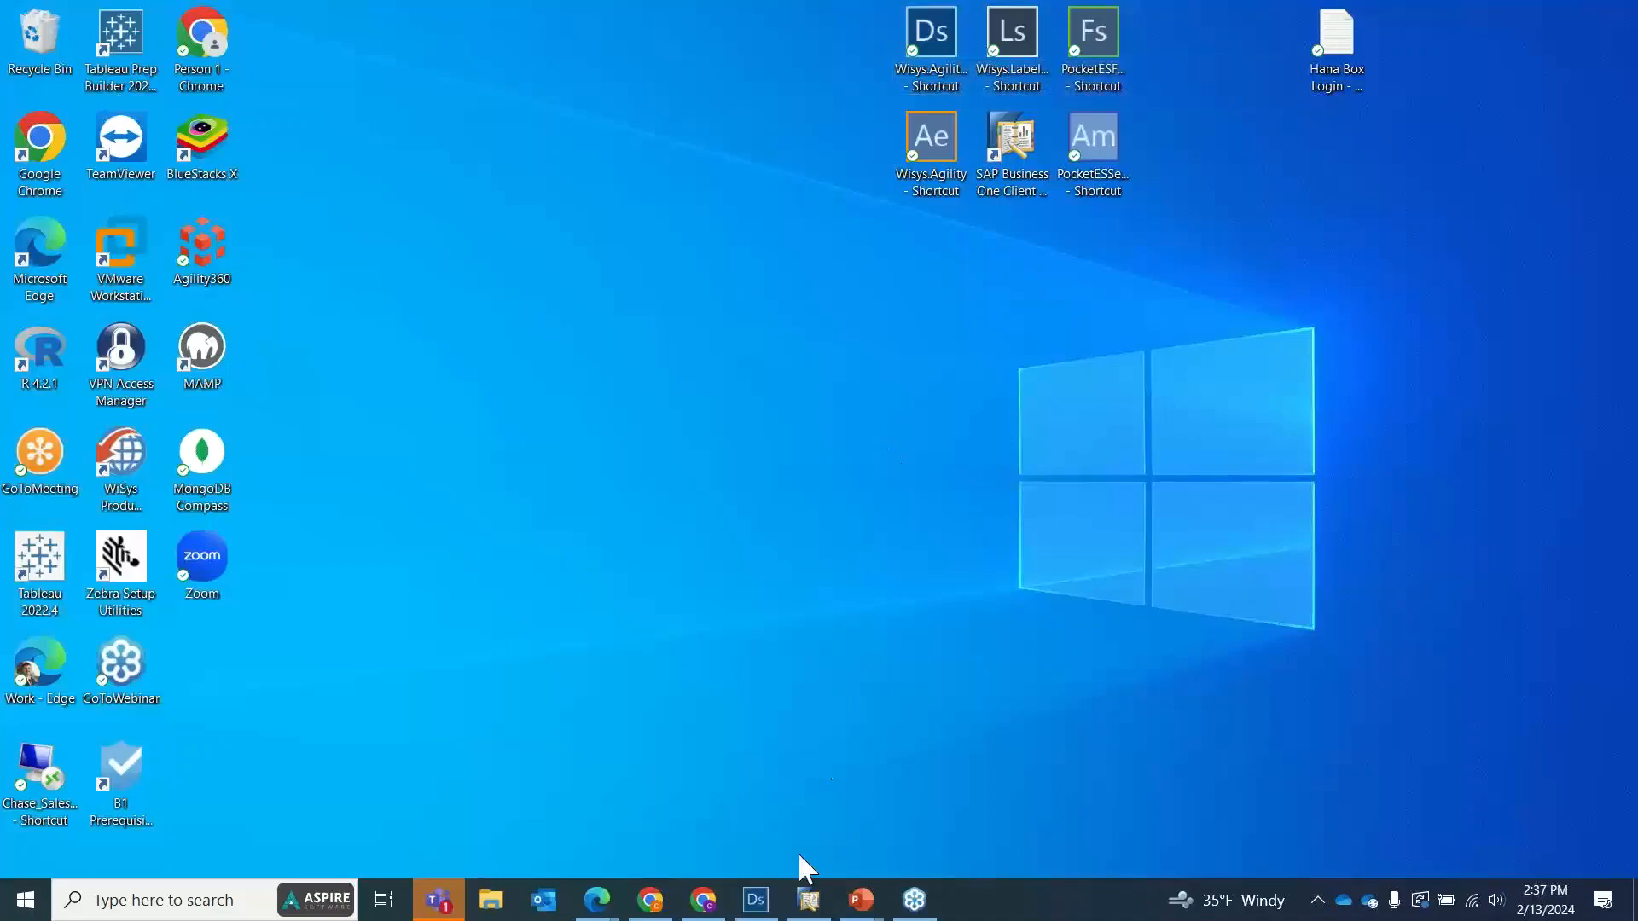
Open the Learning Lab project in Wisys Agility Design Studio and load a preview of Learning Lab Pallet View with its default filter.
left_click(756, 894)
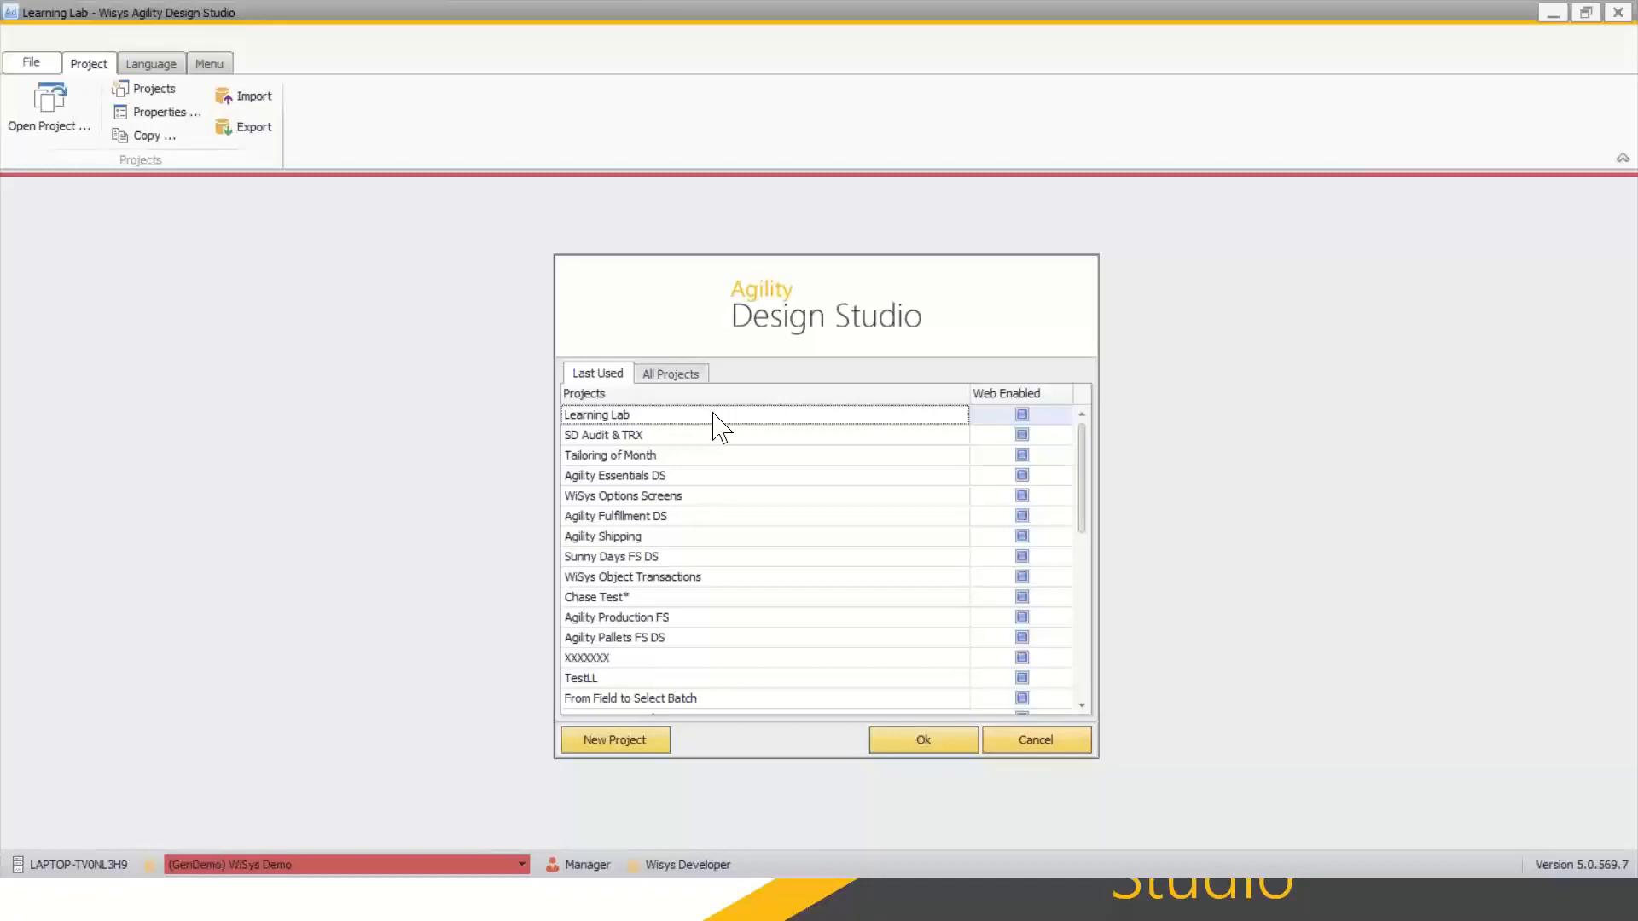
double_click(611, 415)
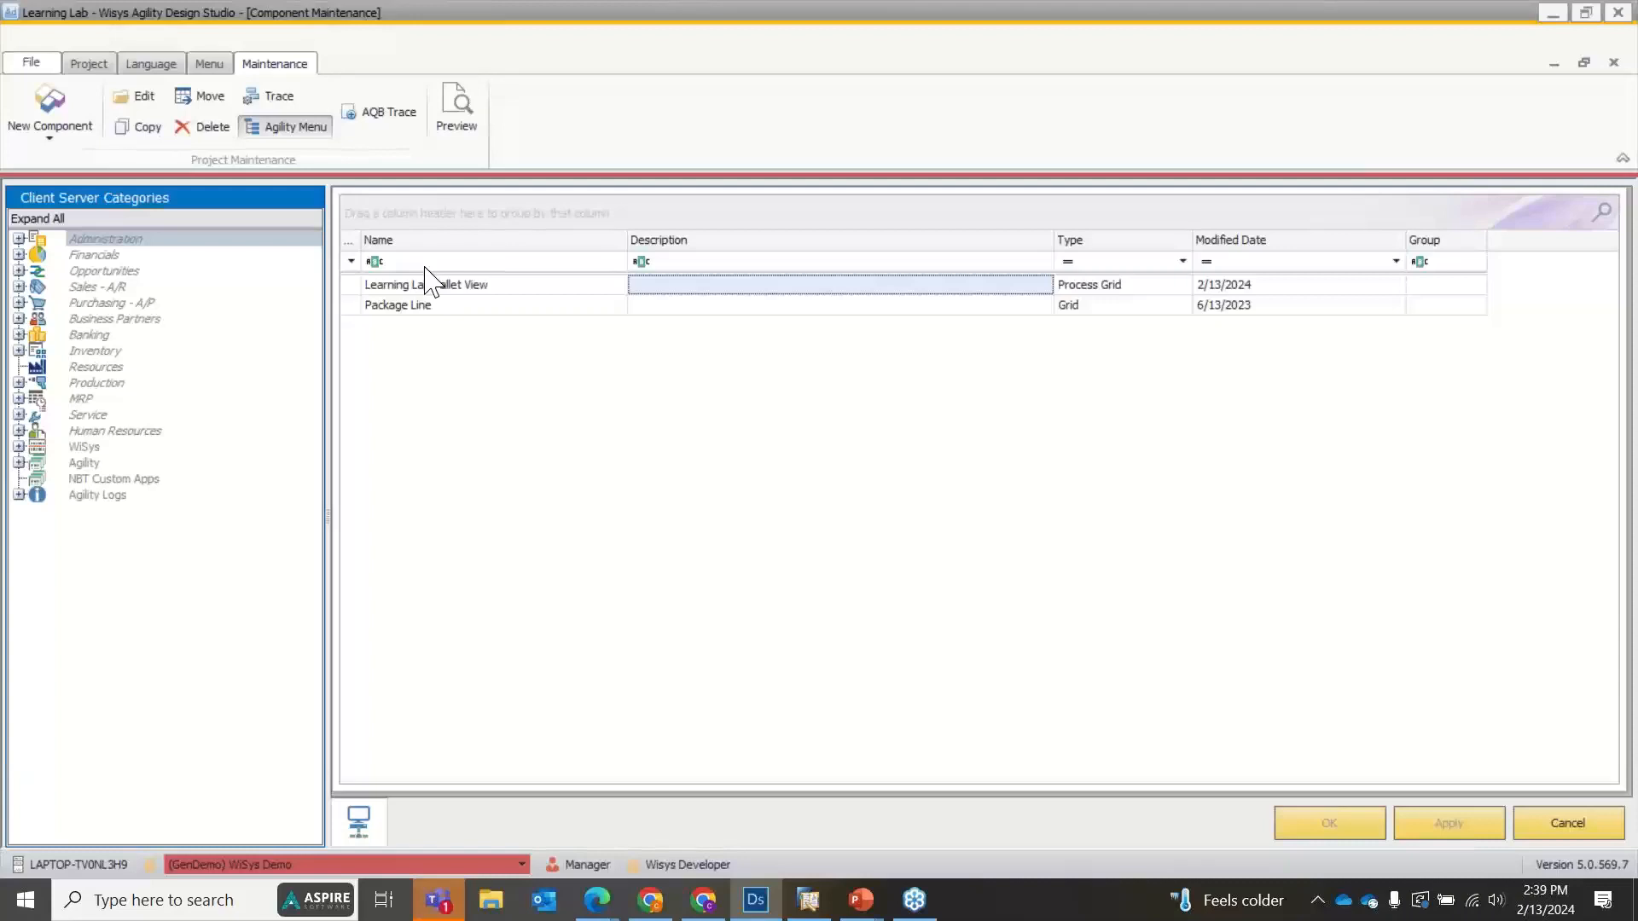
right_click(407, 286)
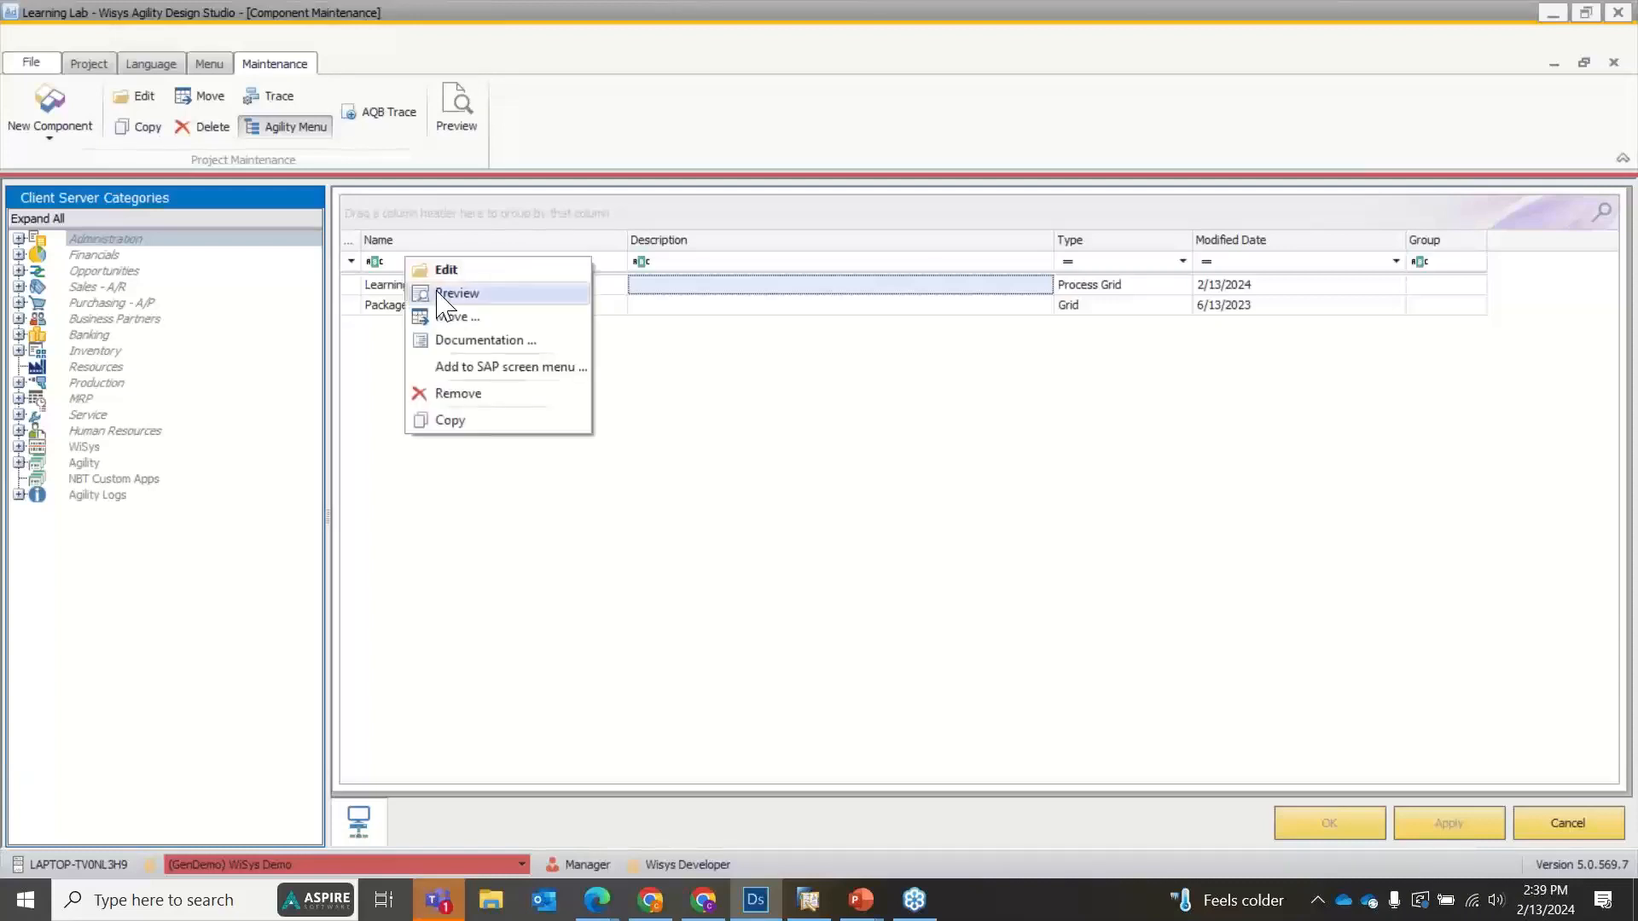
left_click(440, 294)
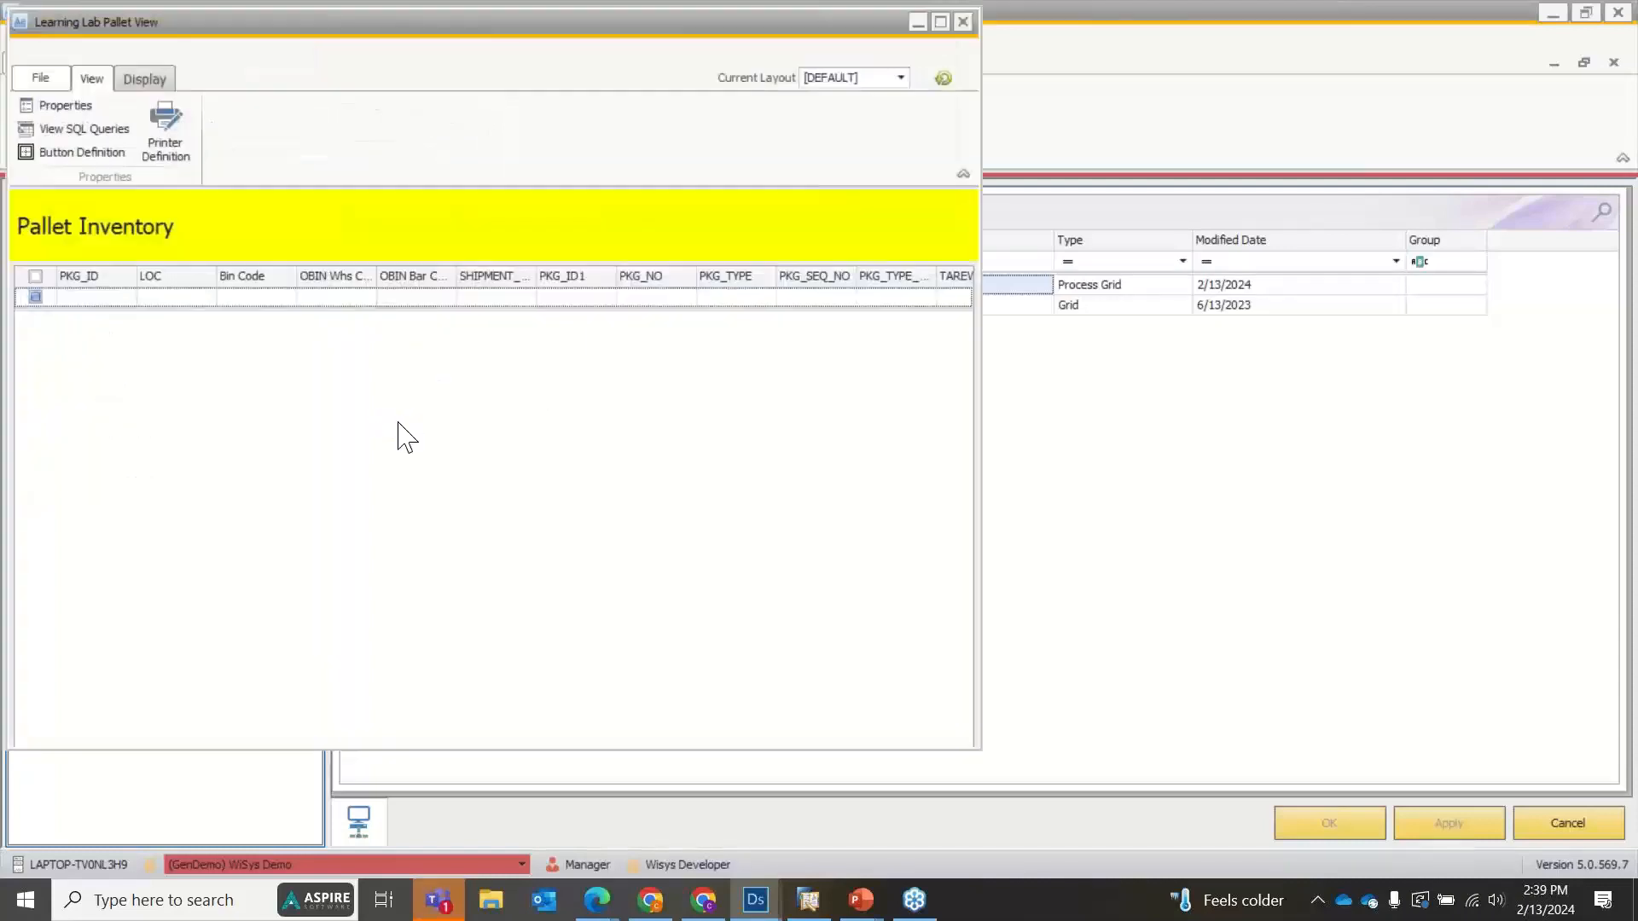
left_click(653, 236)
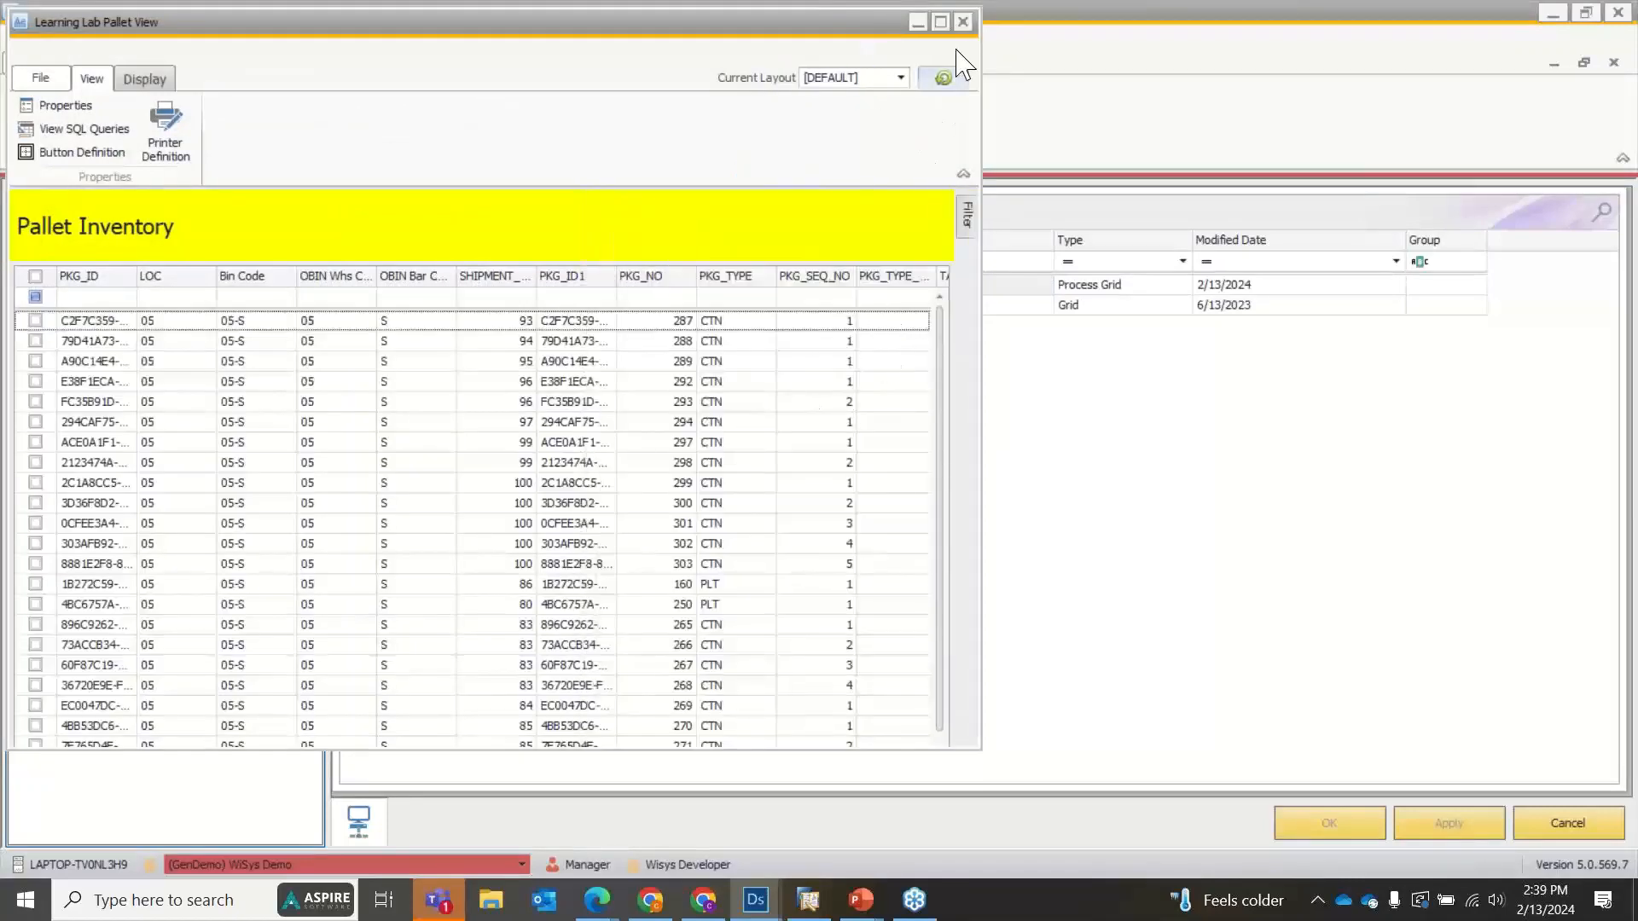
Maximize the preview, enlarge the Line Information area, and show the lines of package 293.
left_click(940, 22)
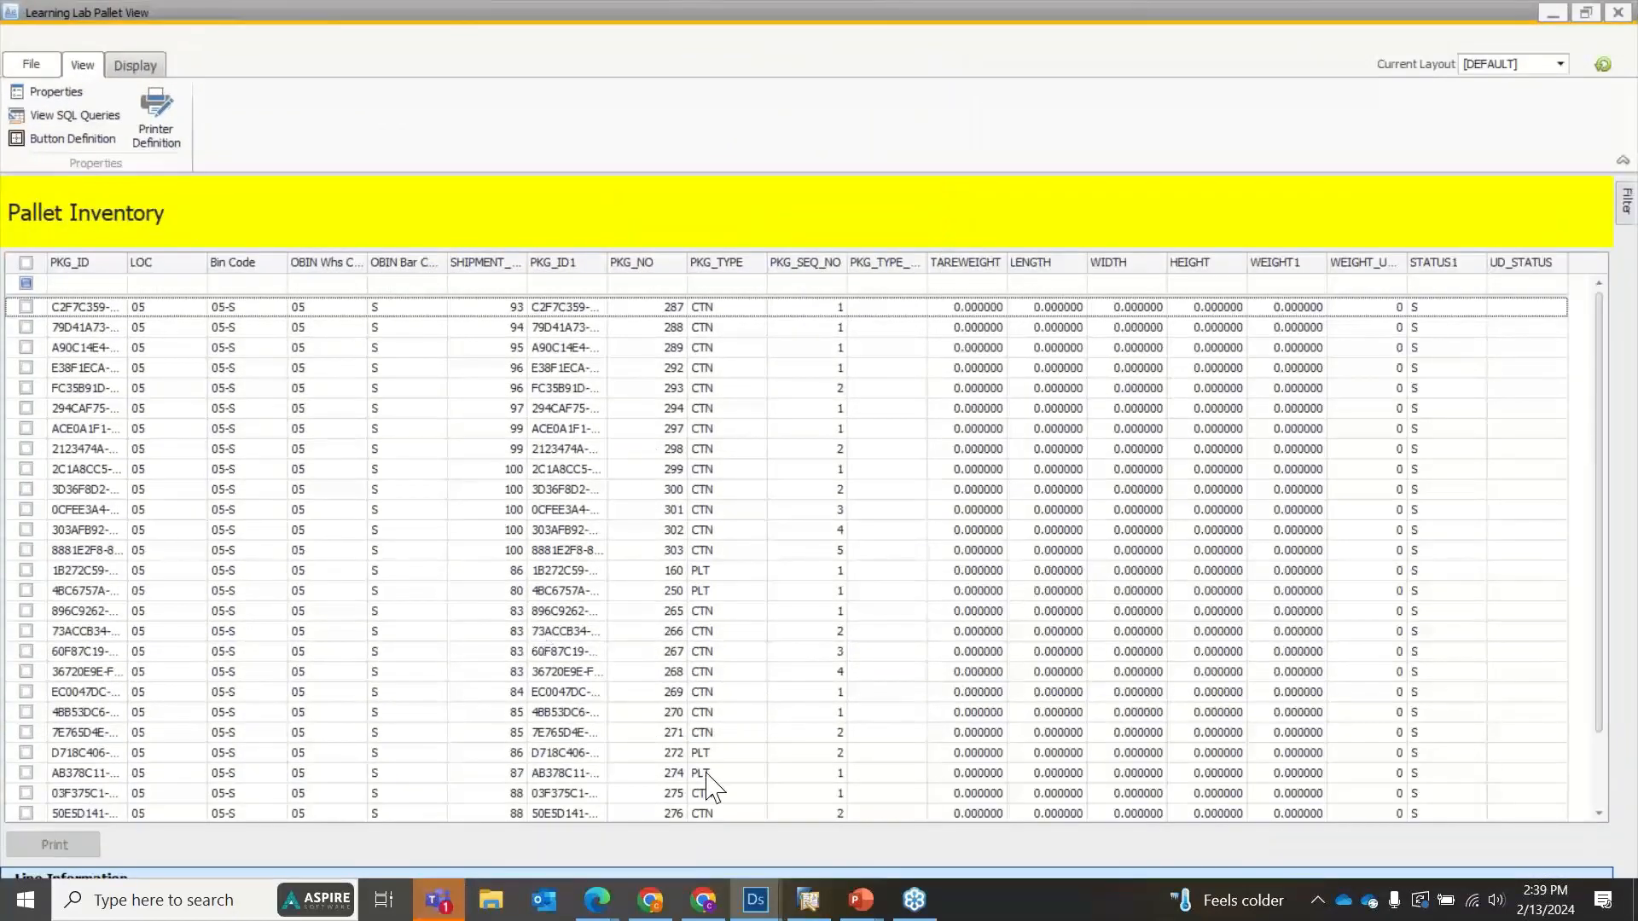
left_click_drag(755, 866, 756, 614)
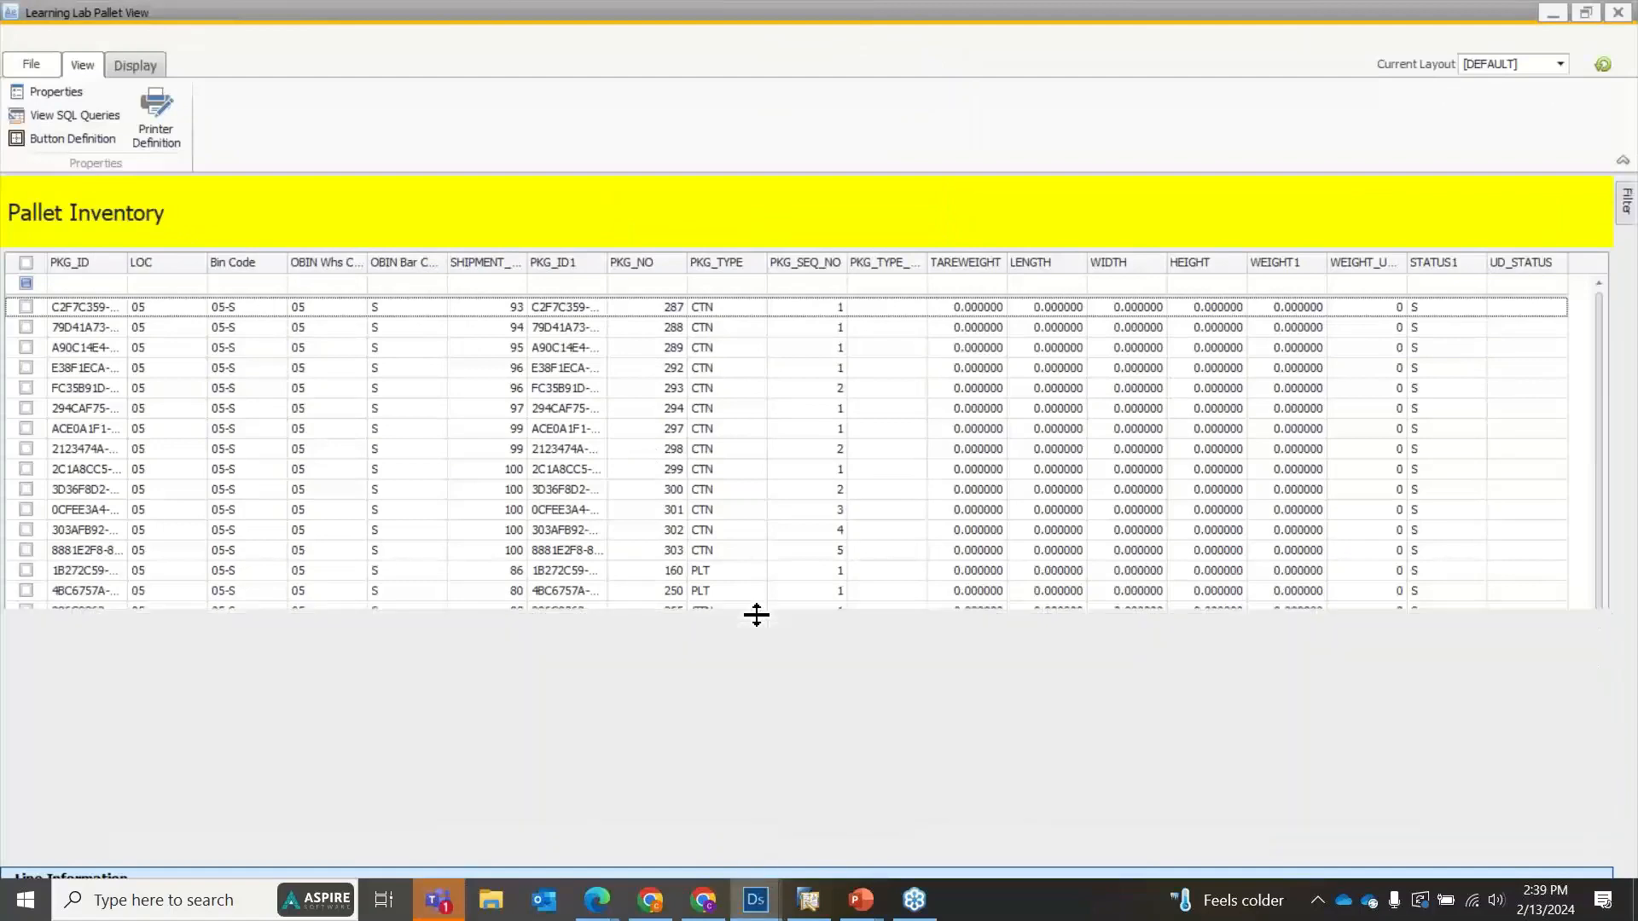
left_click(191, 390)
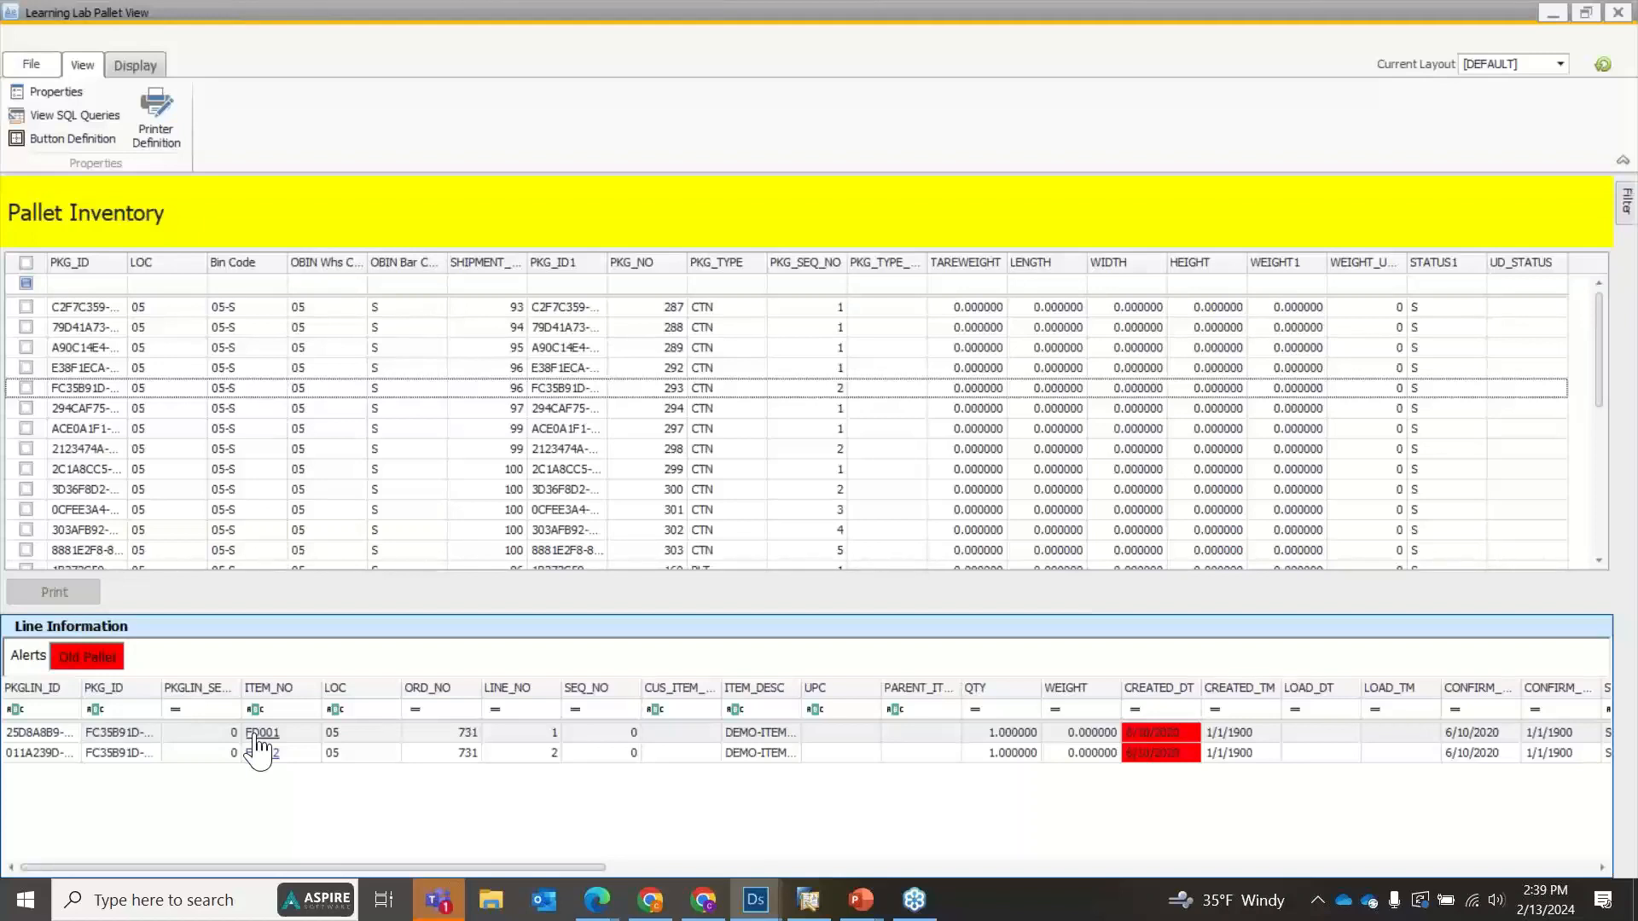
View the Item Master Data of item FD001 in SAP Business One through its pallet line link, and return to the pallet preview.
left_click(805, 906)
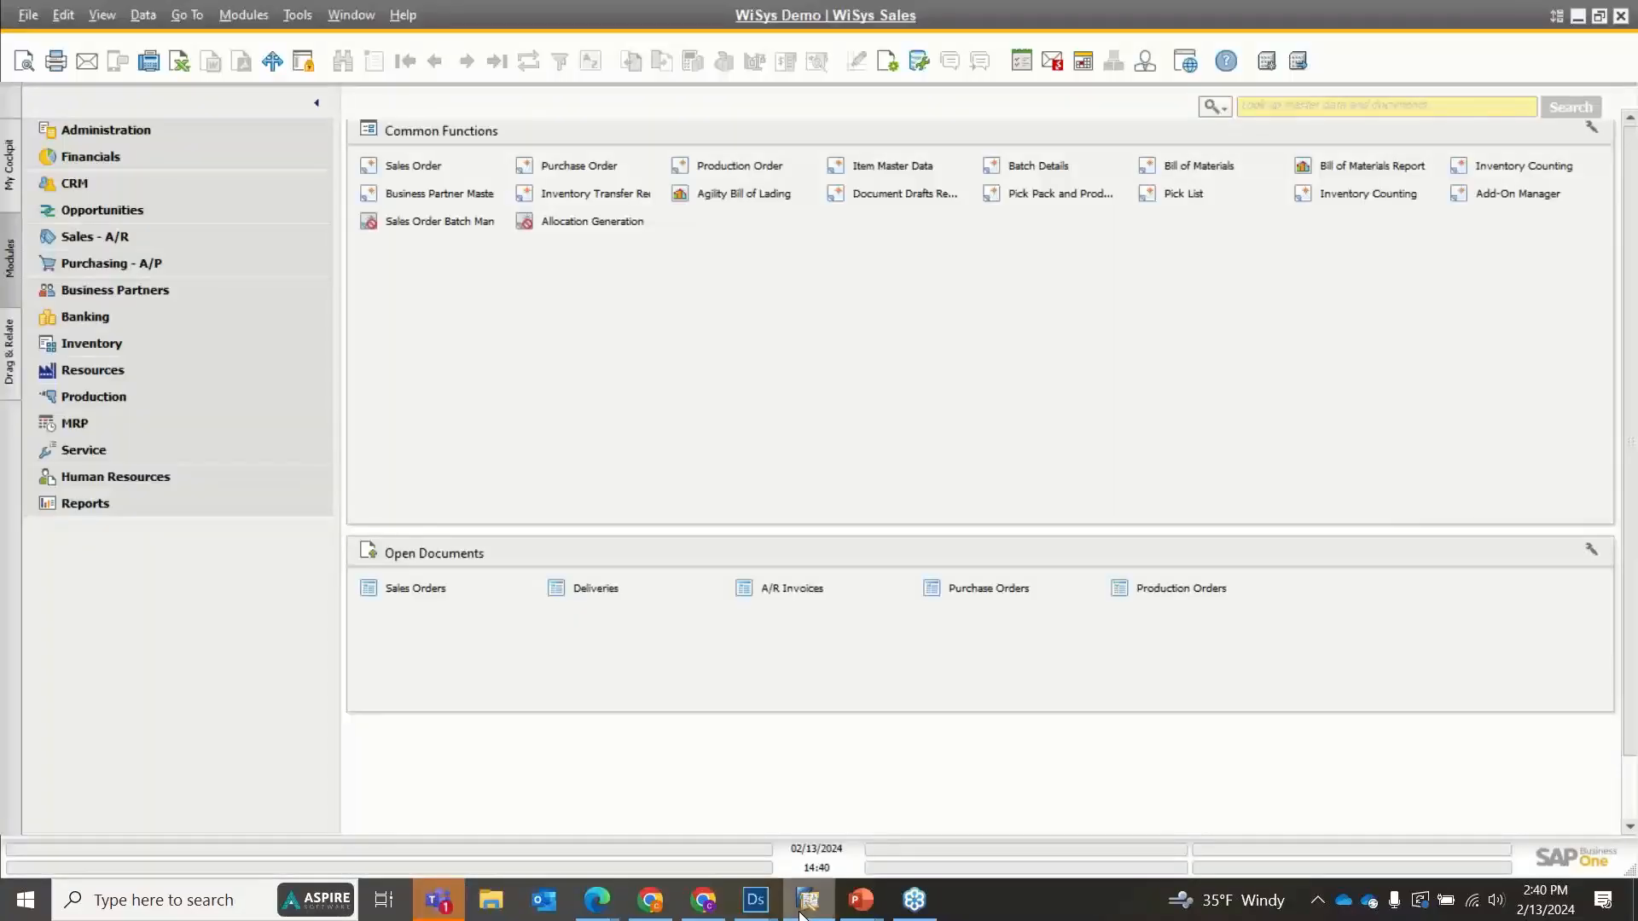
left_click(801, 910)
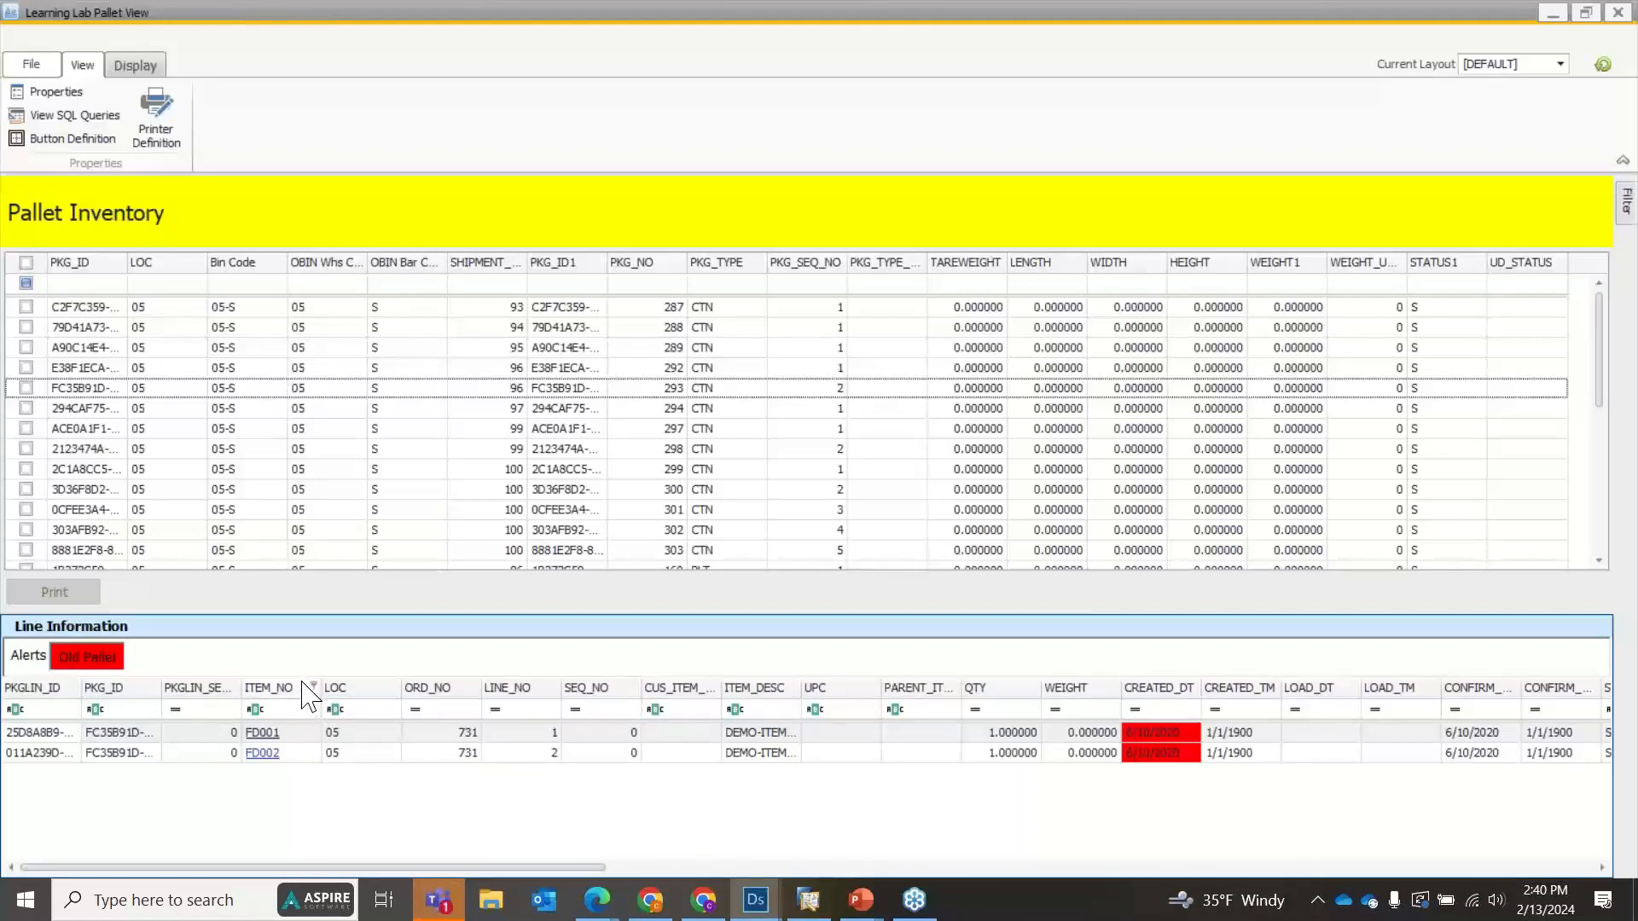
left_click(268, 751)
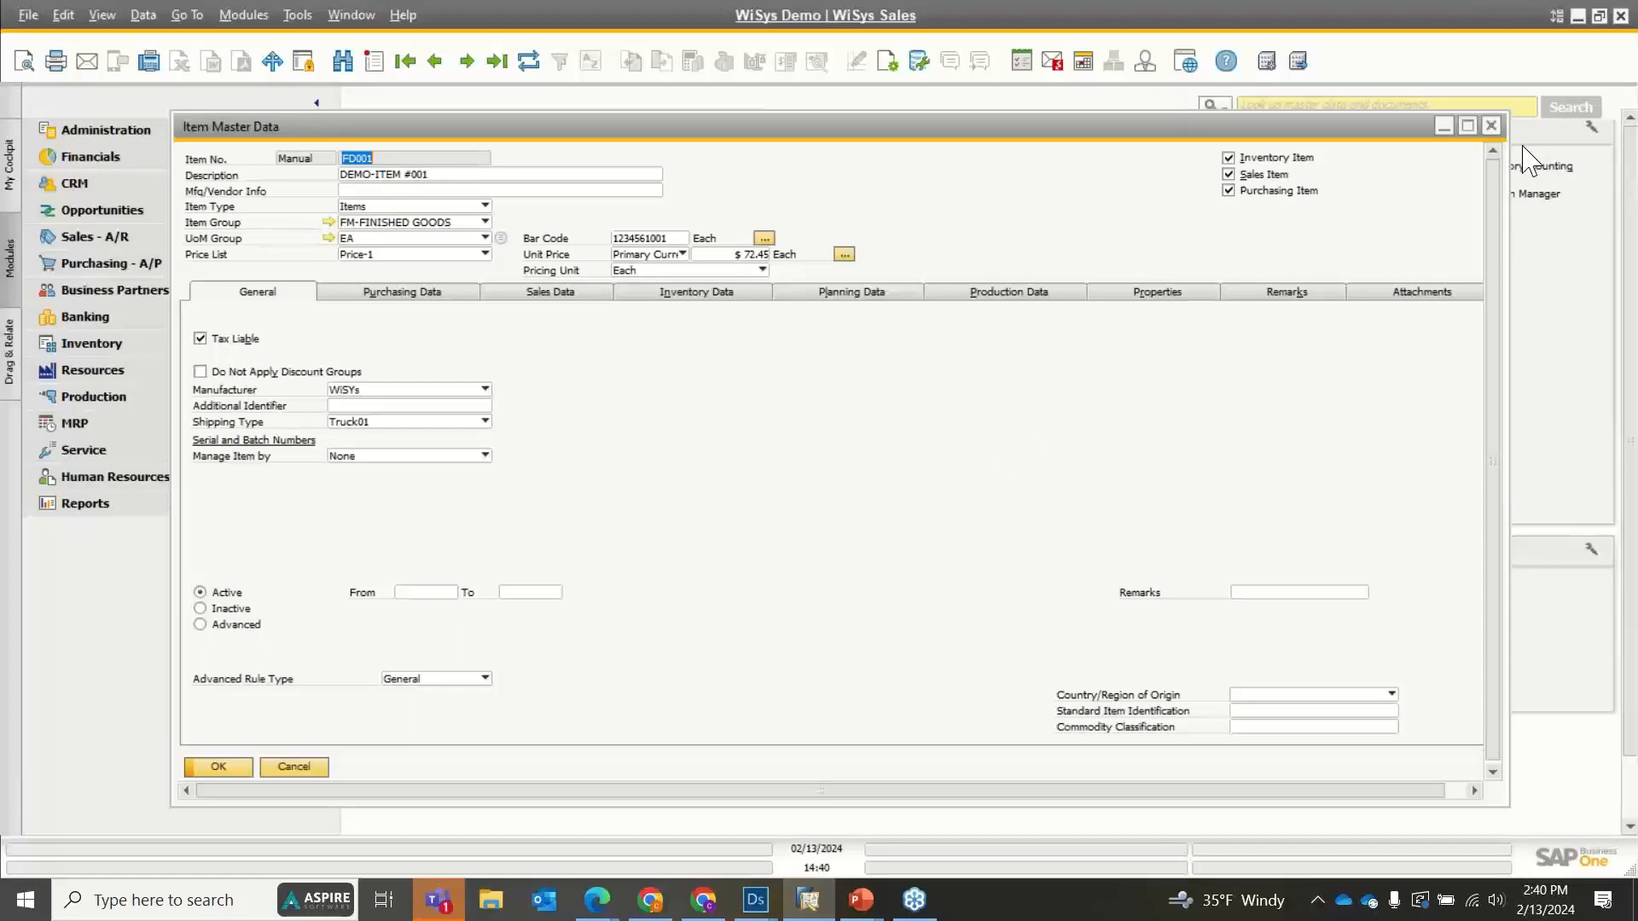
left_click(1491, 128)
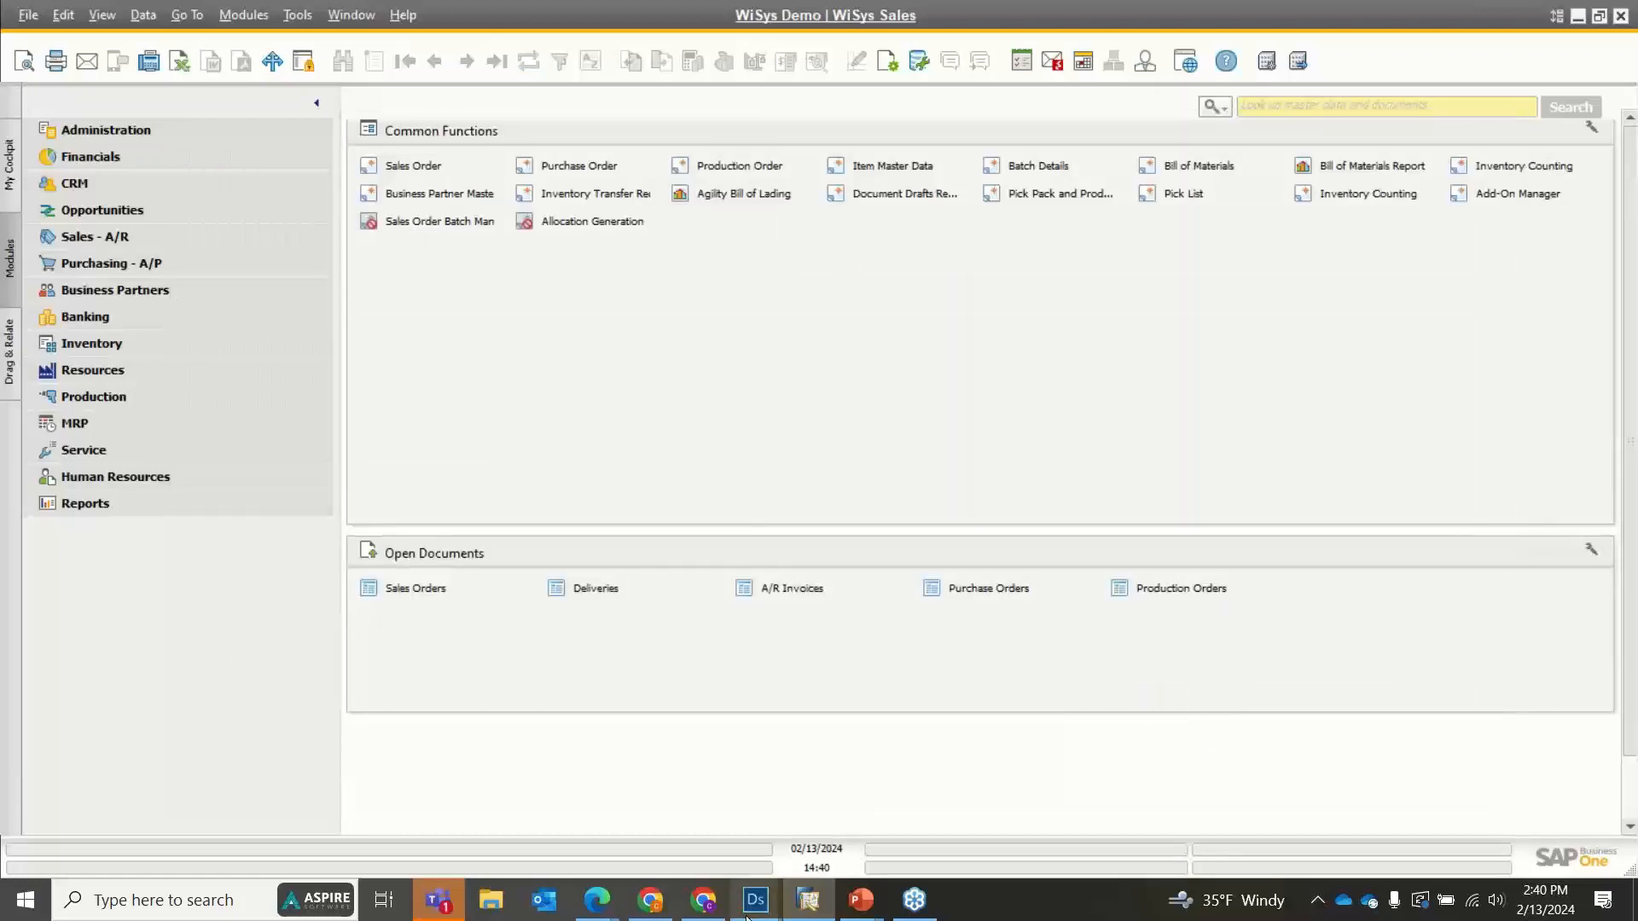
mouse_move(759, 911)
left_click(797, 832)
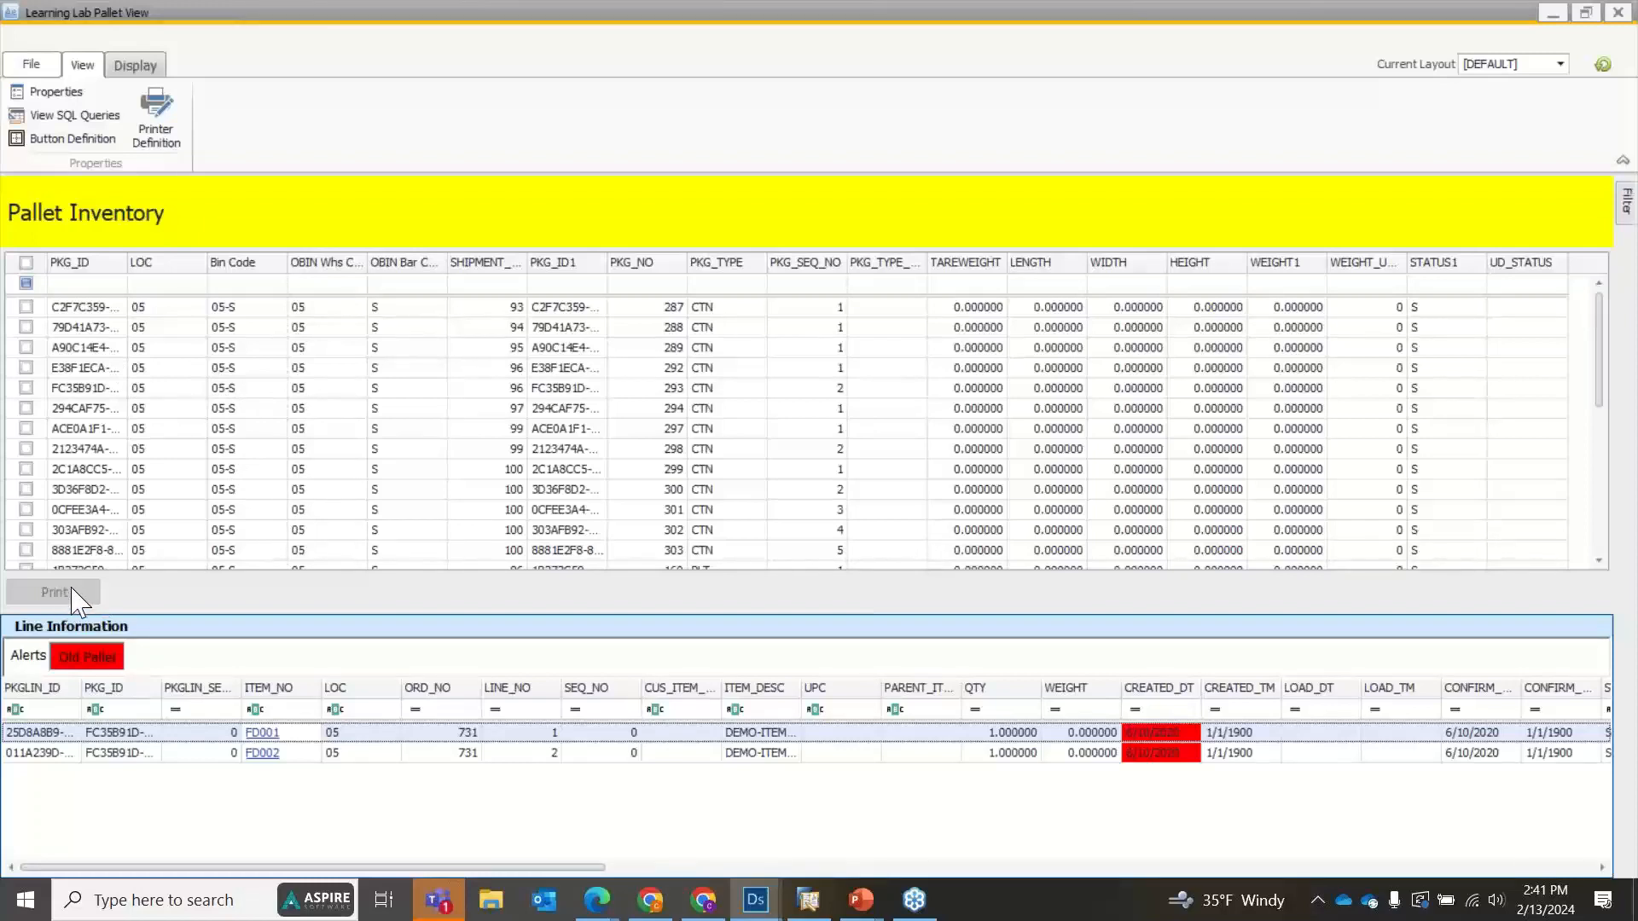
Mark package 289 for printing and review the printer definitions of the StandardPallet and Test PLT documents.
left_click(26, 347)
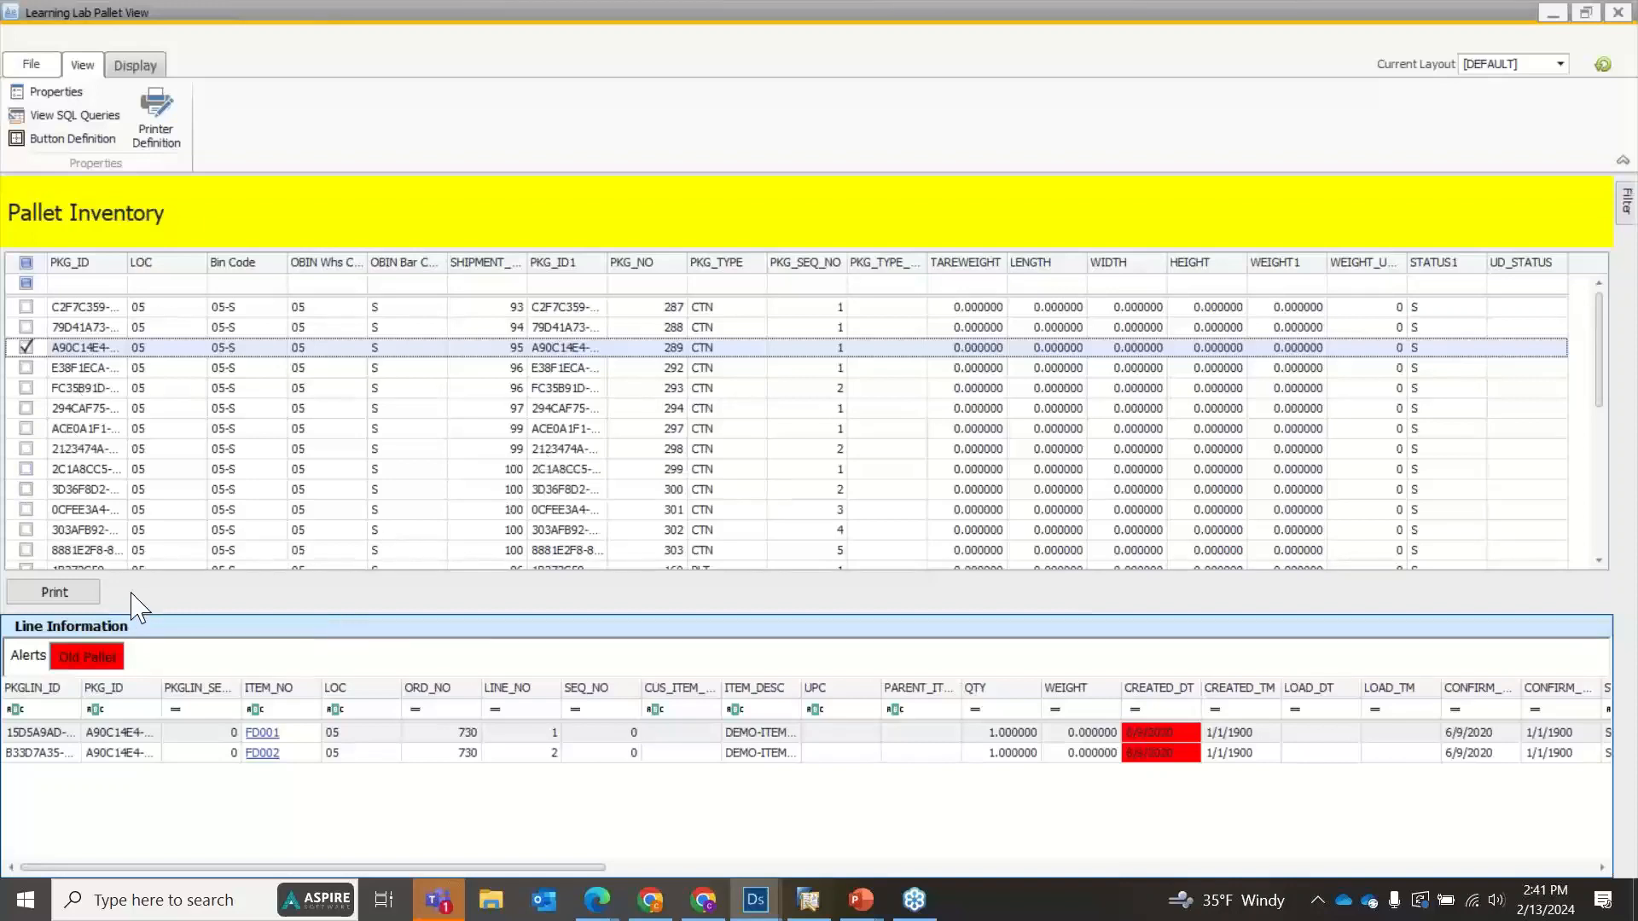
left_click(158, 120)
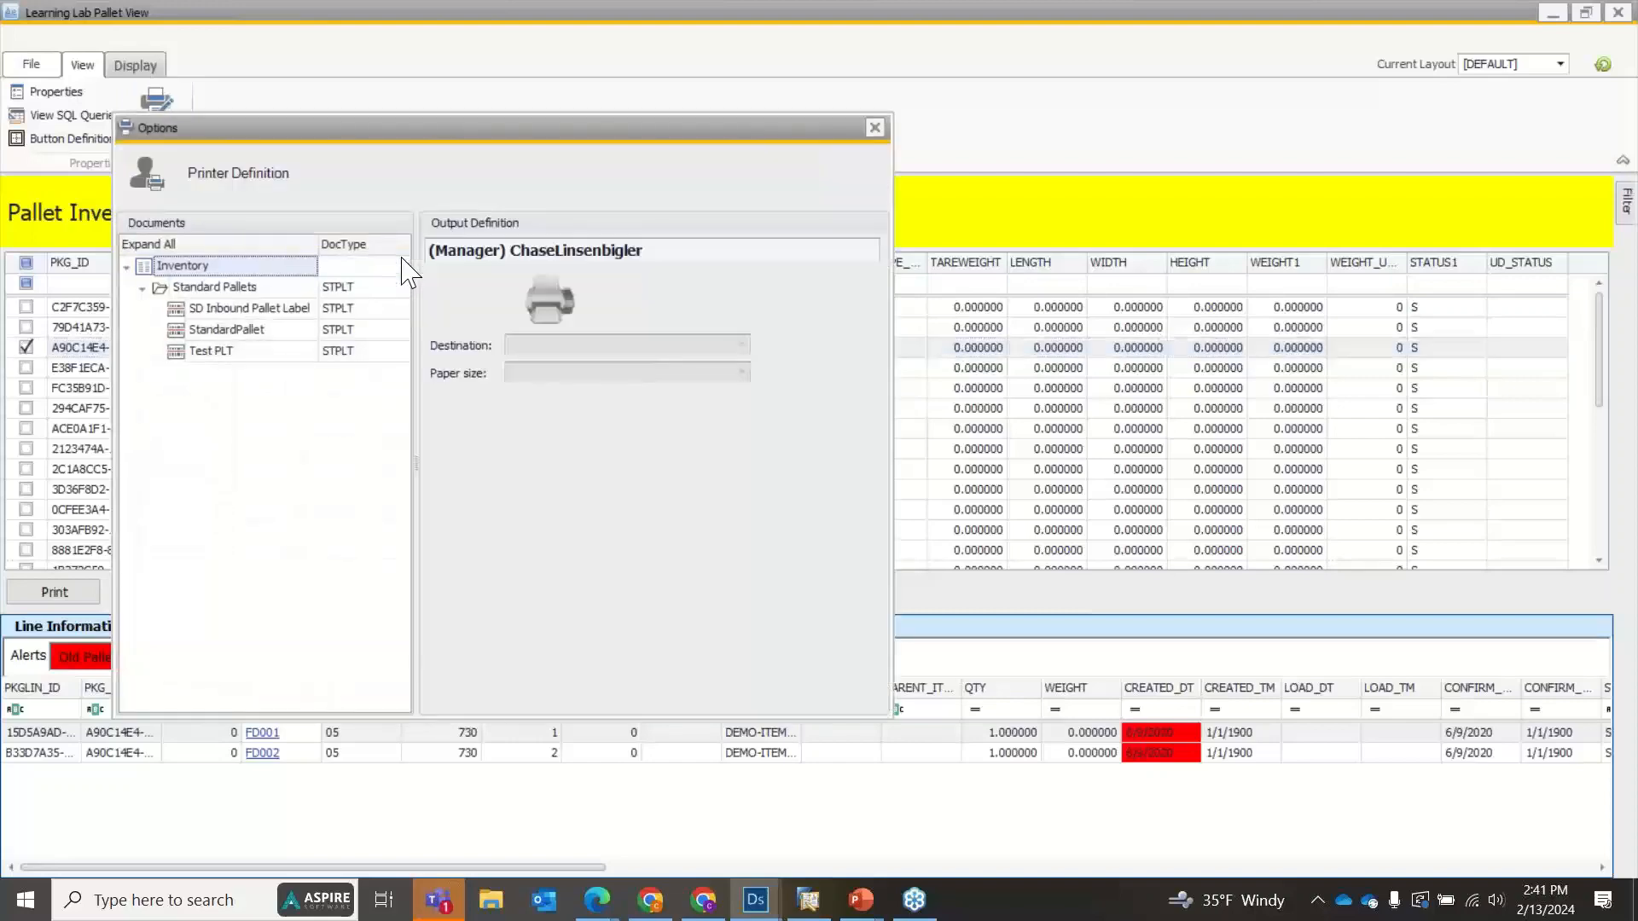
left_click(256, 329)
left_click(256, 350)
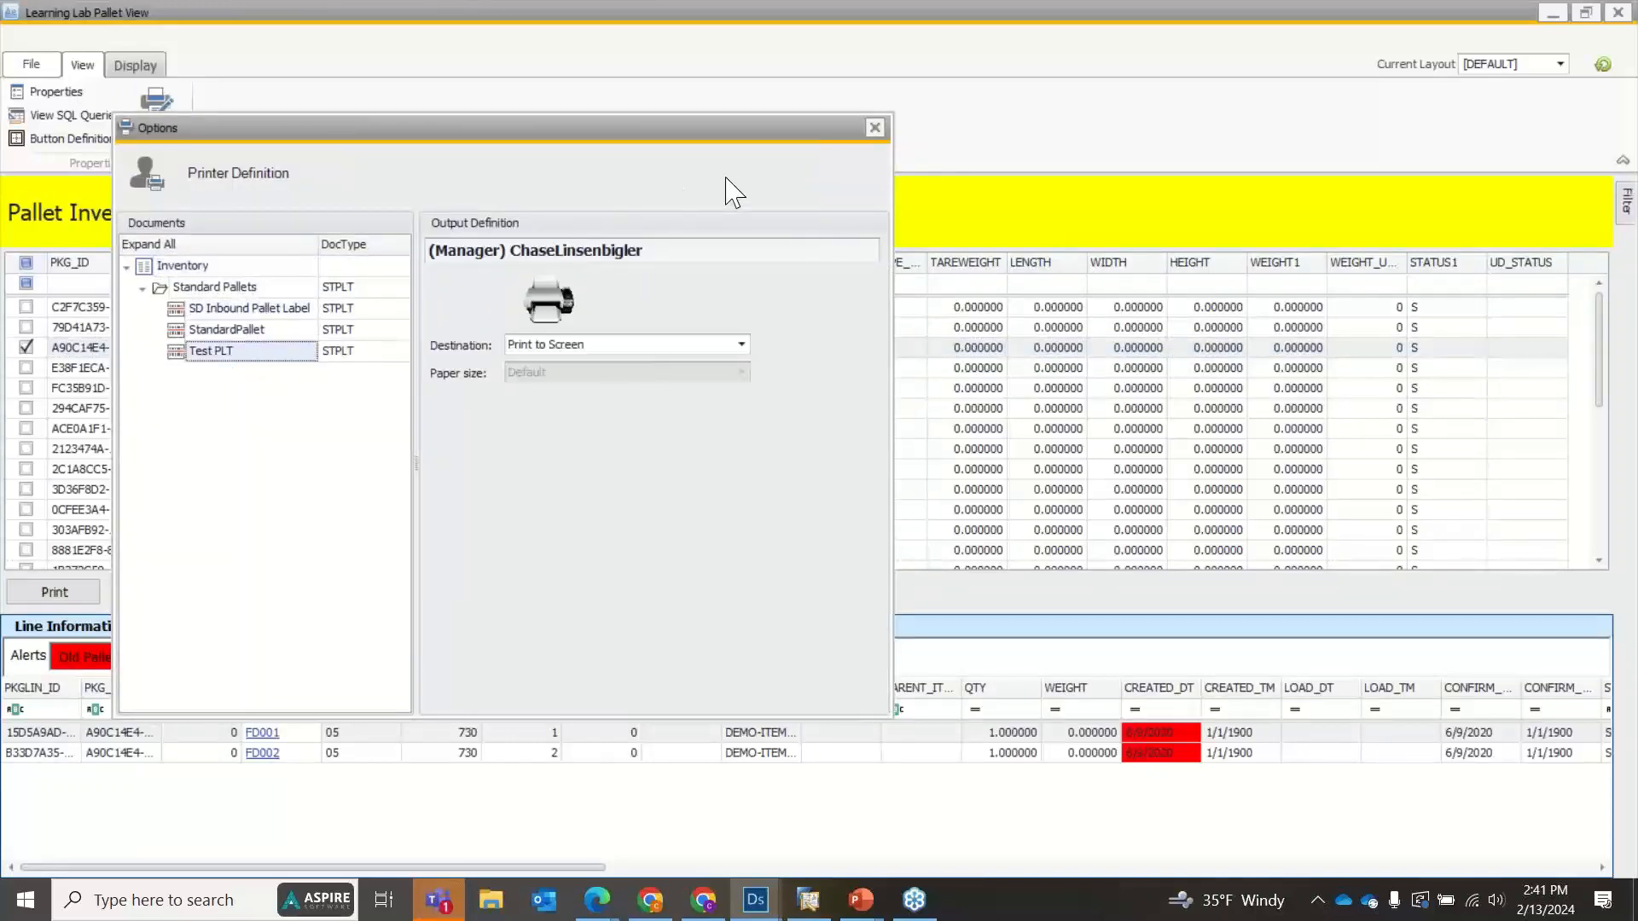
left_click(874, 129)
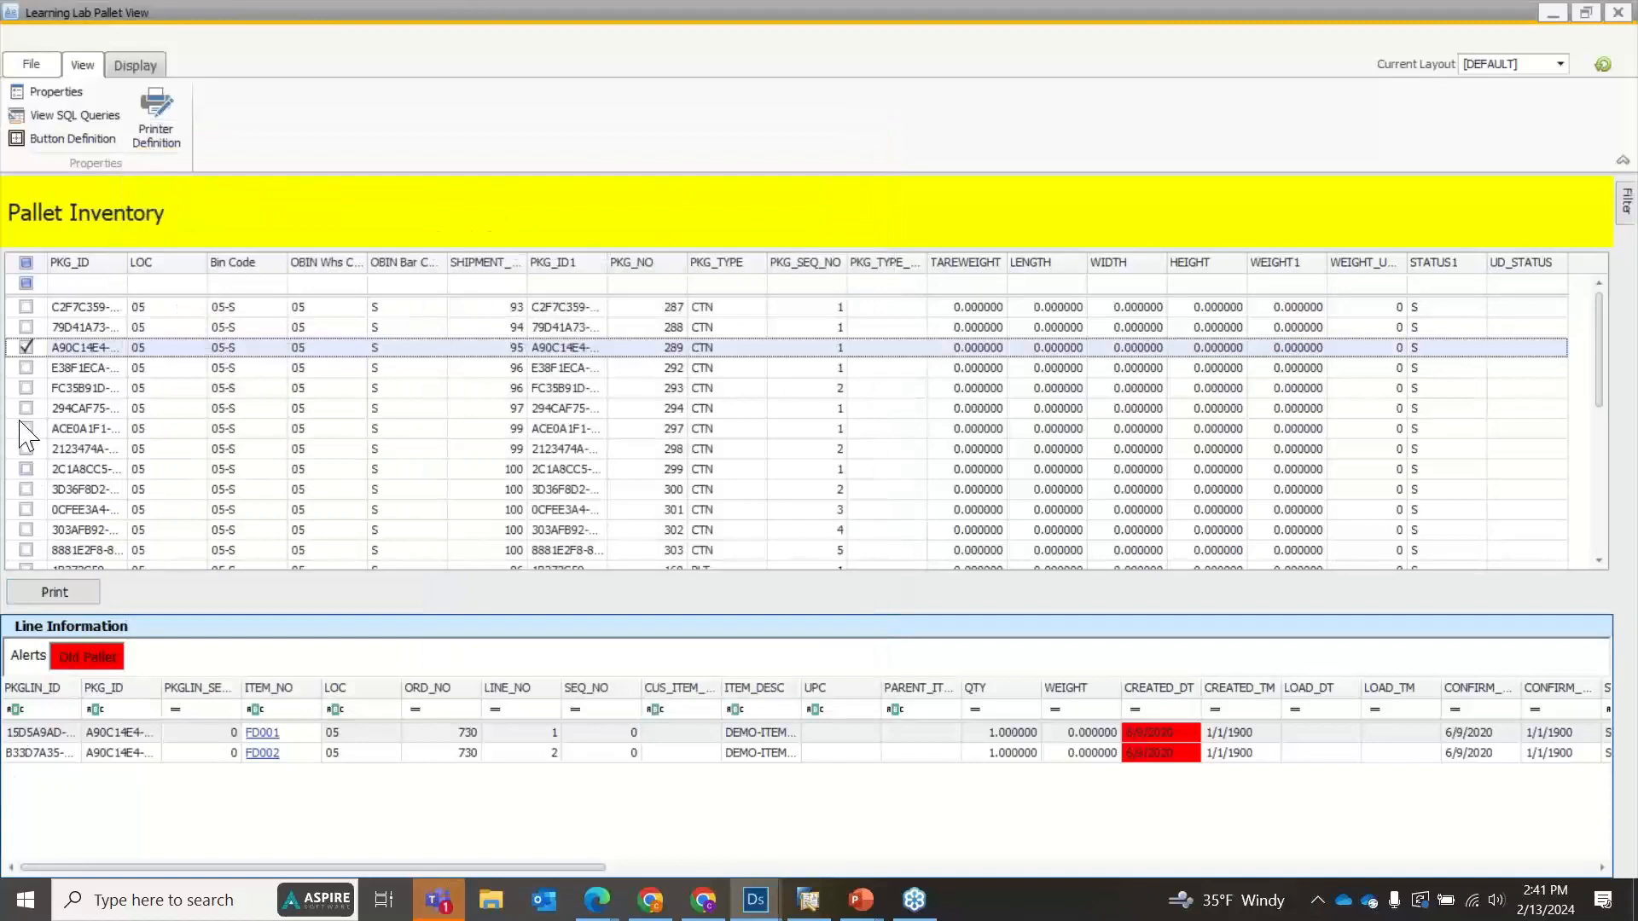
Print the marked package's label to screen, close its preview, and cancel the Test PLT copies.
left_click(47, 594)
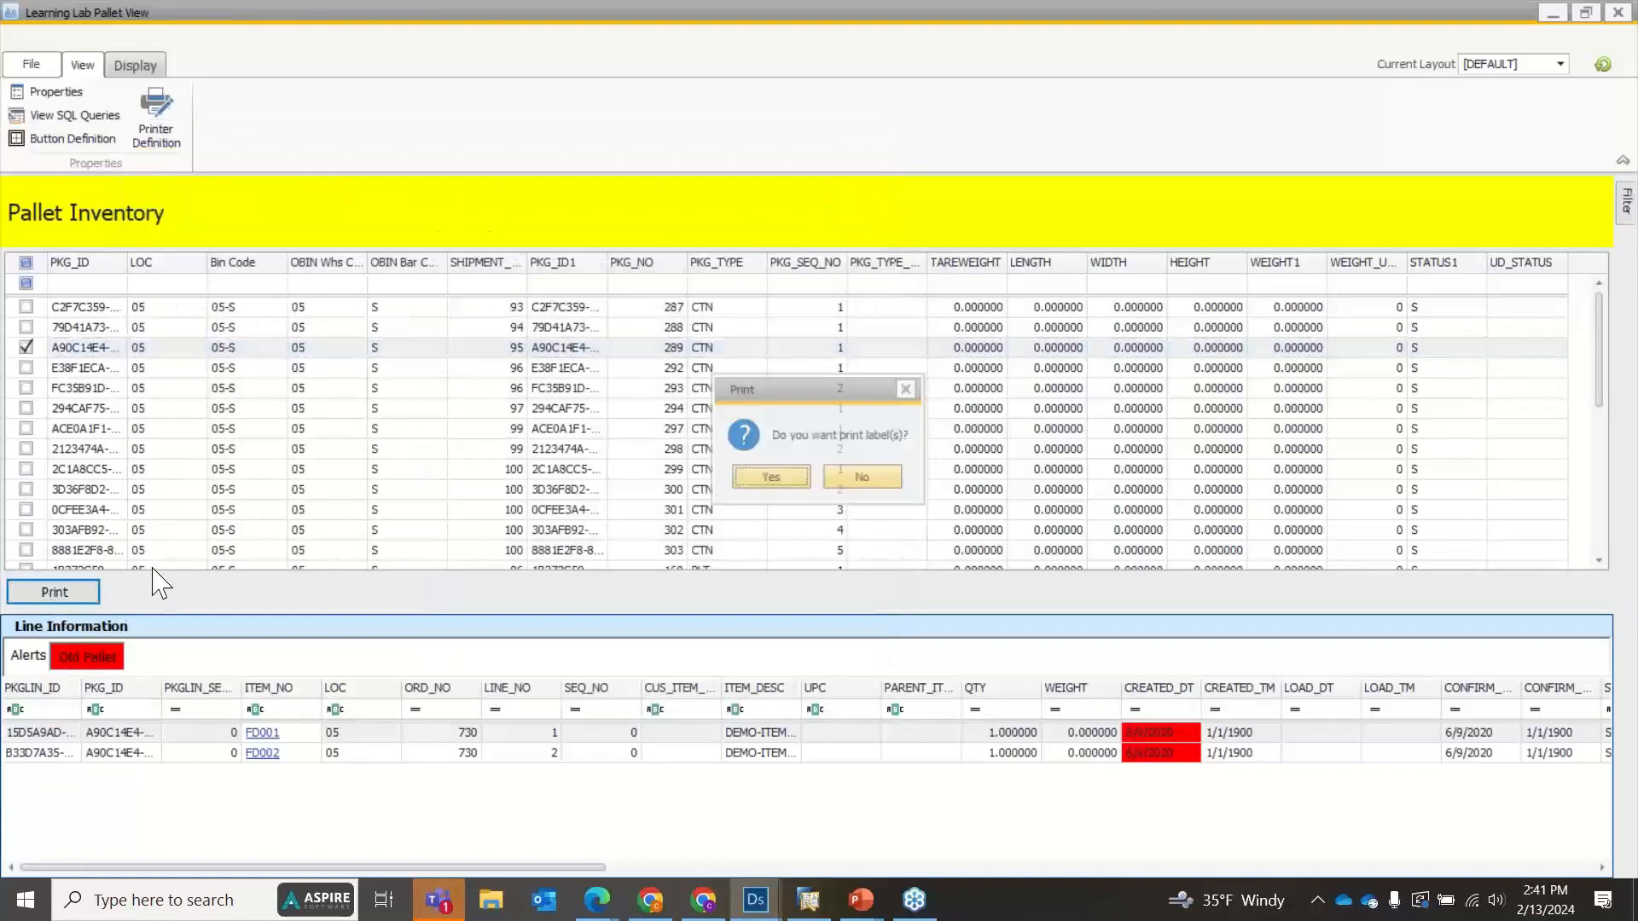
left_click(783, 483)
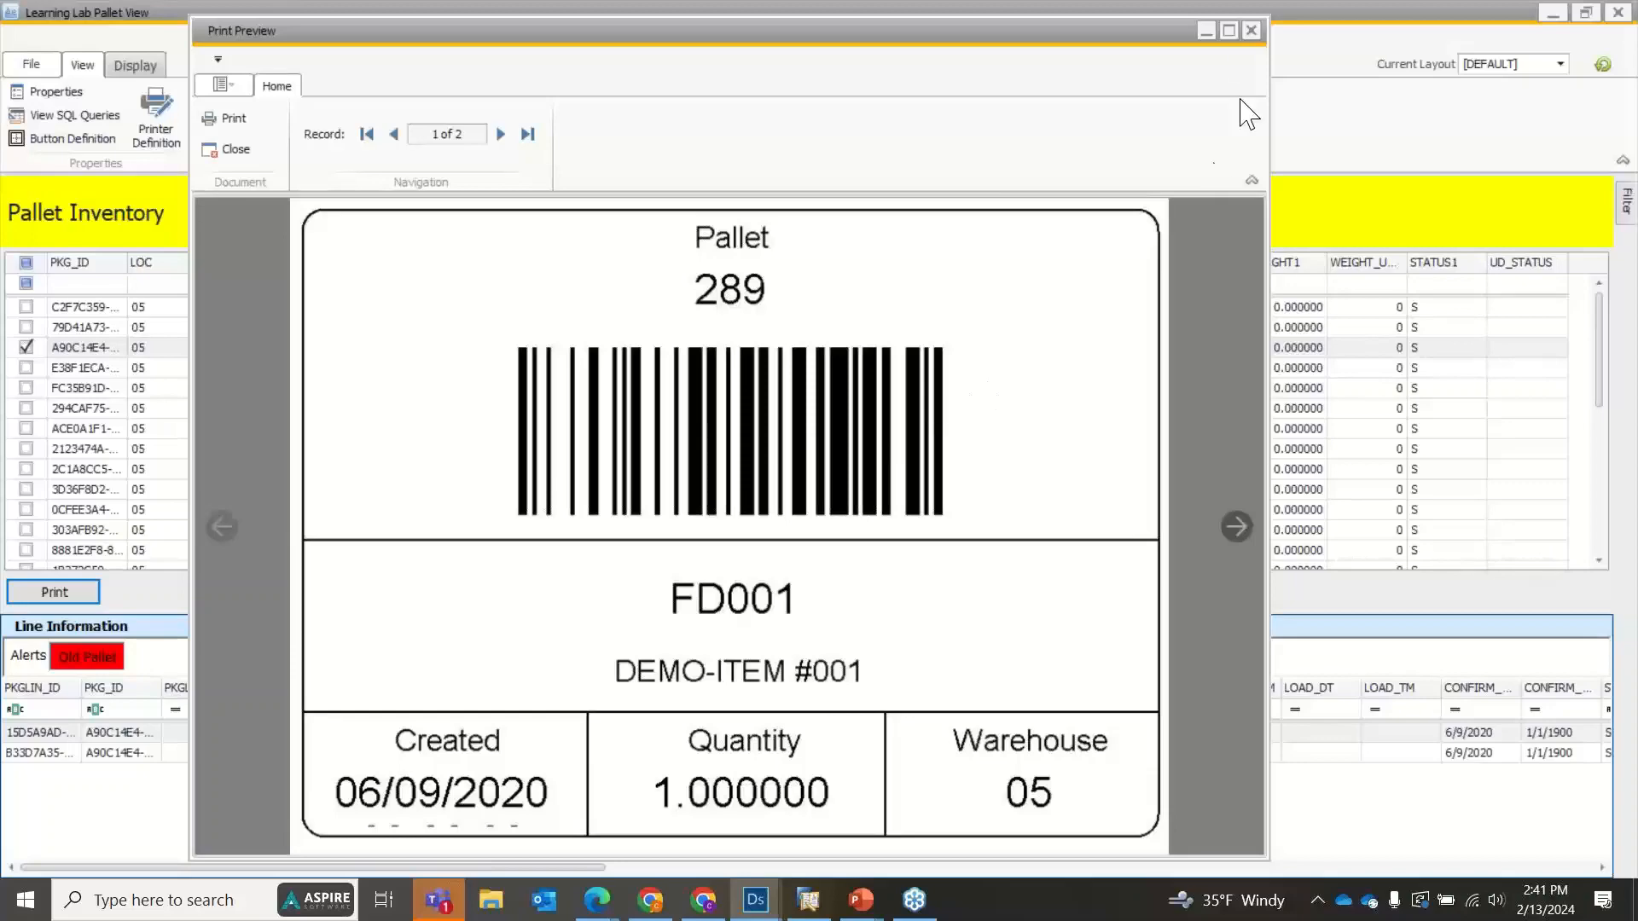
left_click(1251, 34)
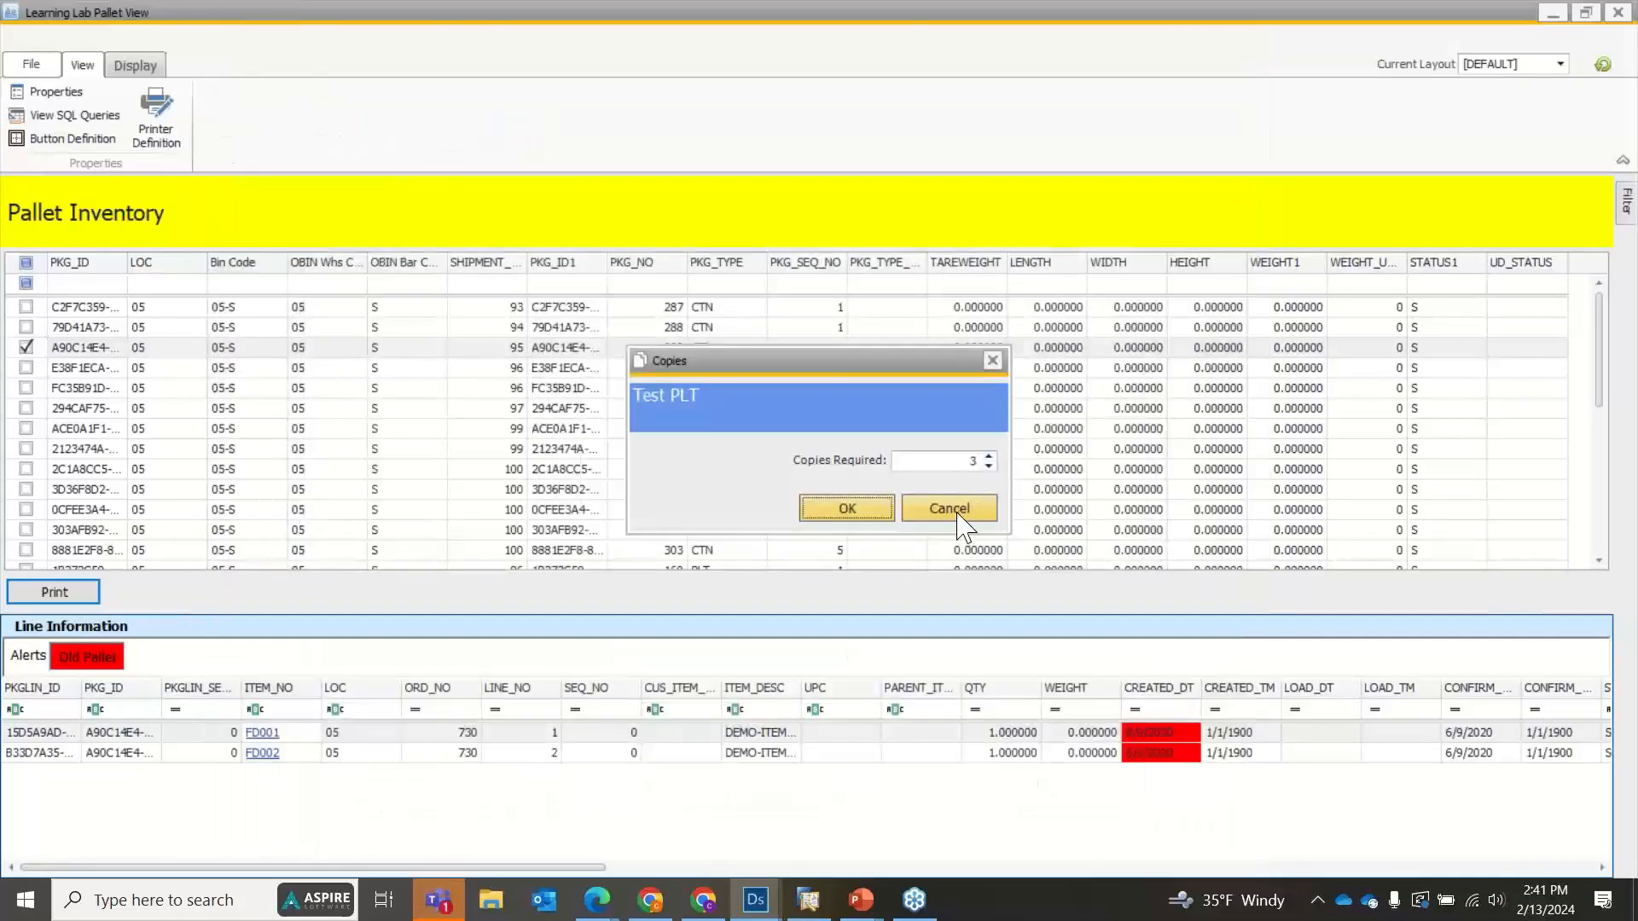
left_click(957, 512)
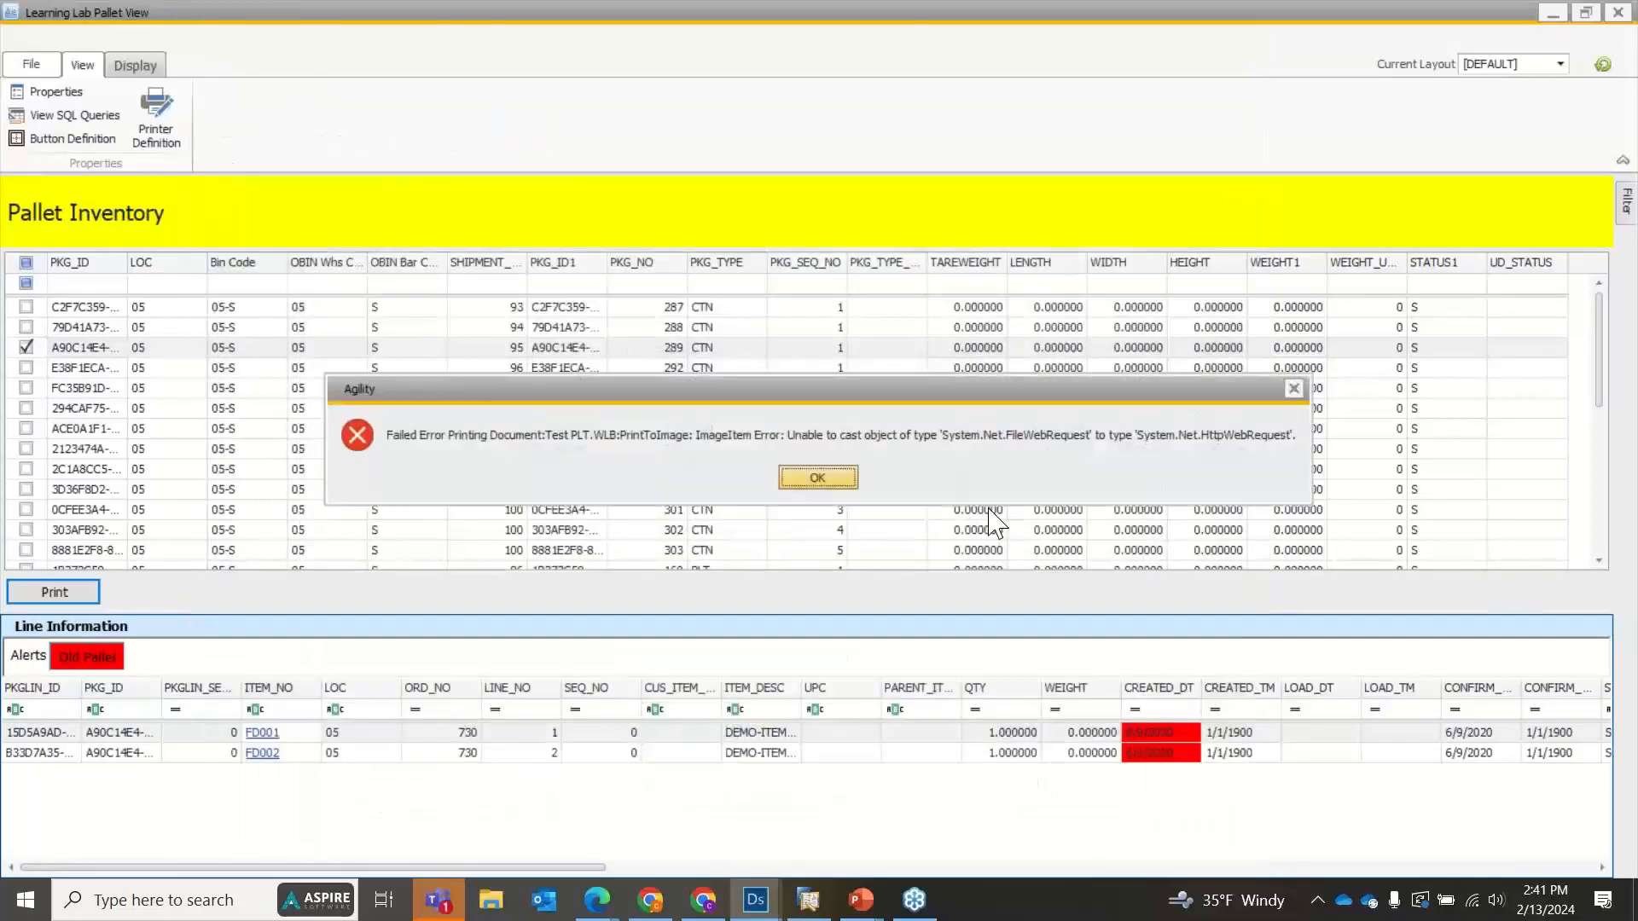
left_click(1296, 383)
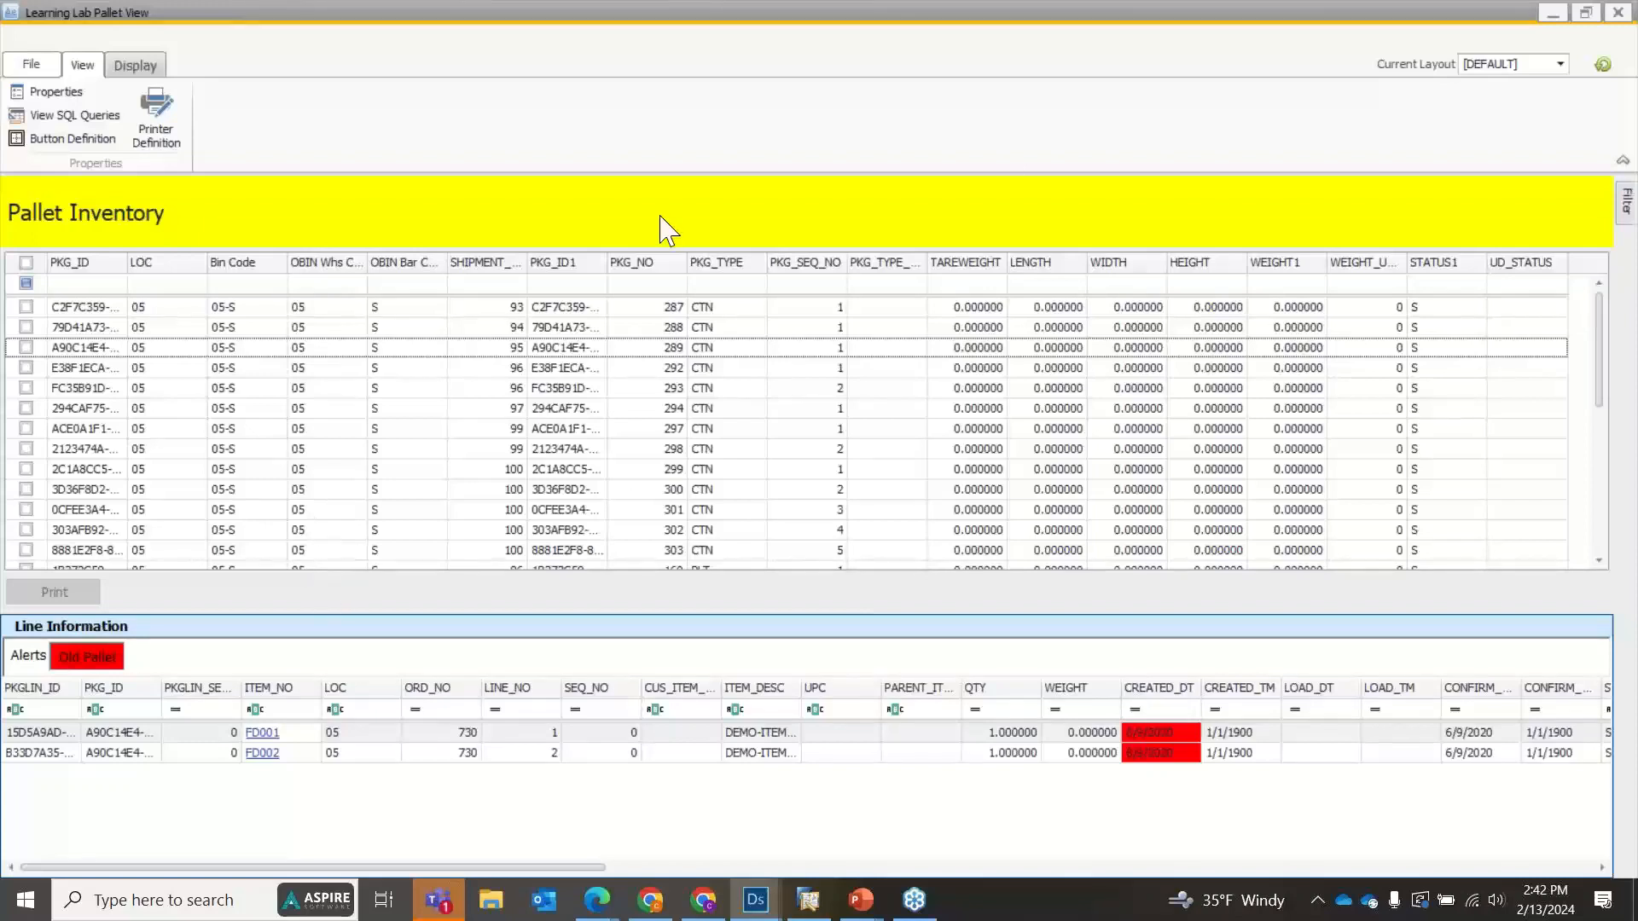
Close the pallet preview and open the button definitions of Learning Lab Pallet View for editing.
left_click(1617, 12)
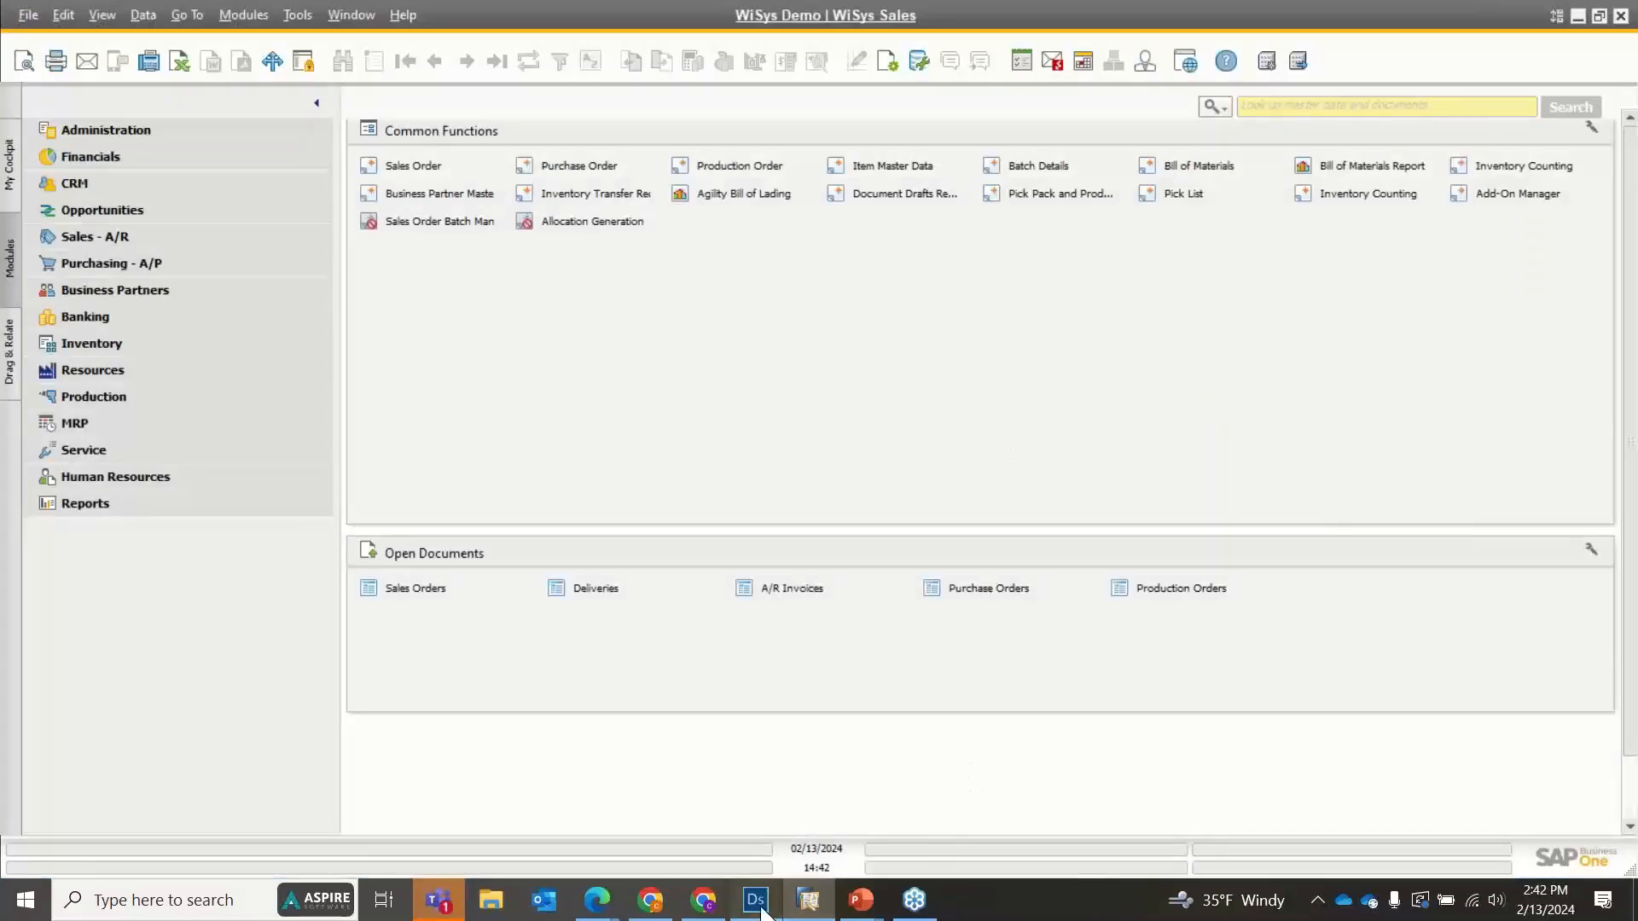
left_click(808, 899)
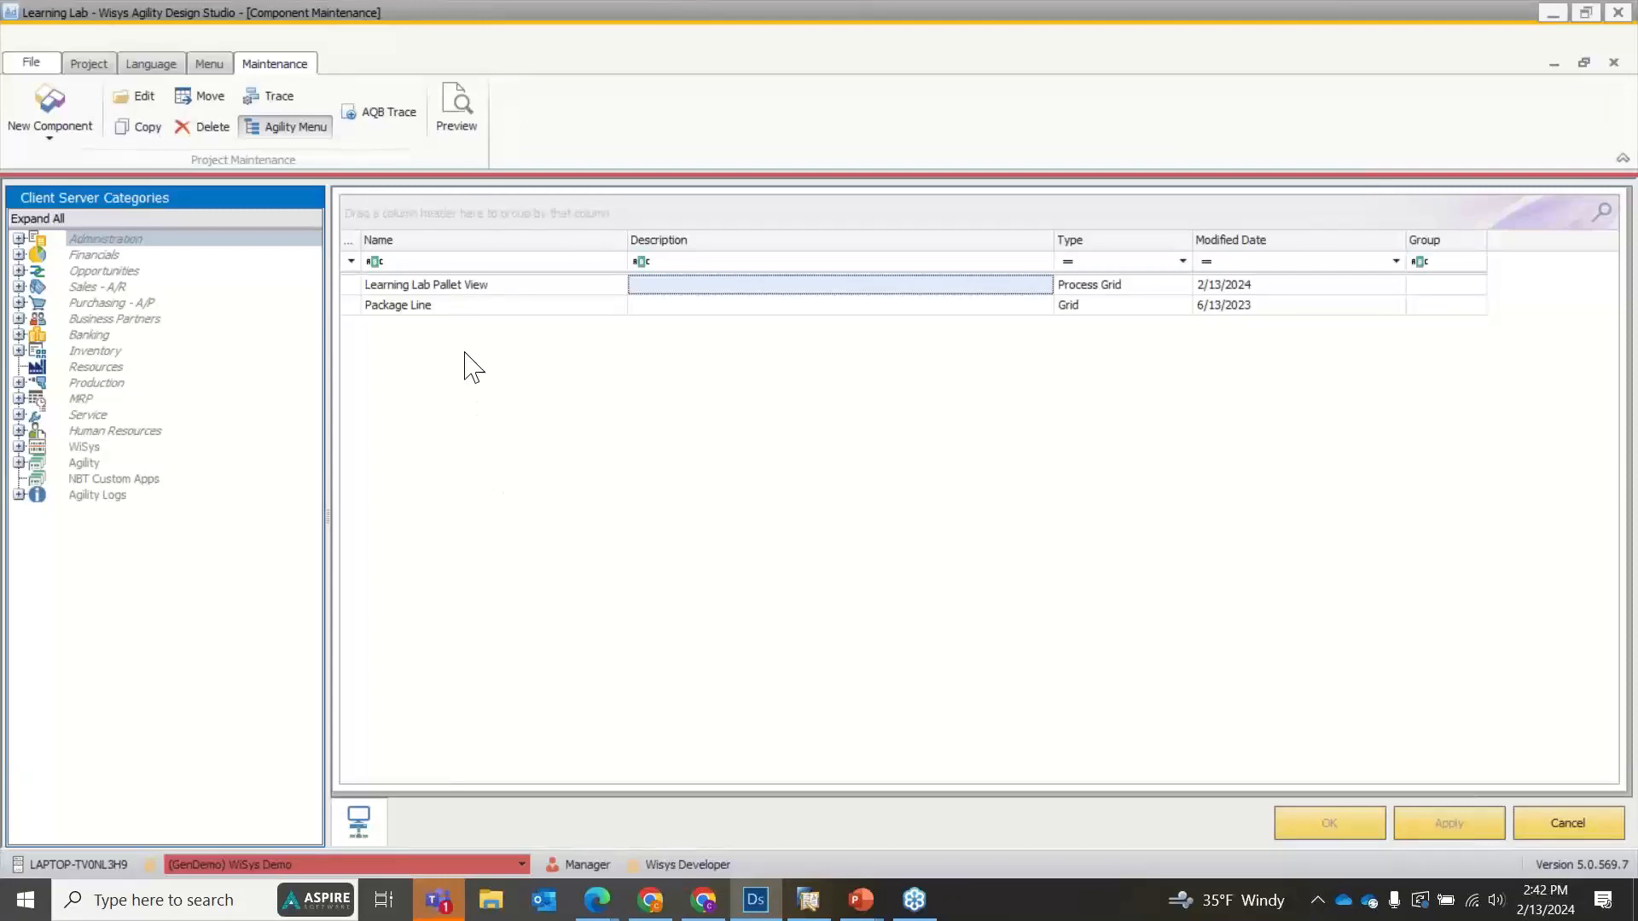
double_click(447, 288)
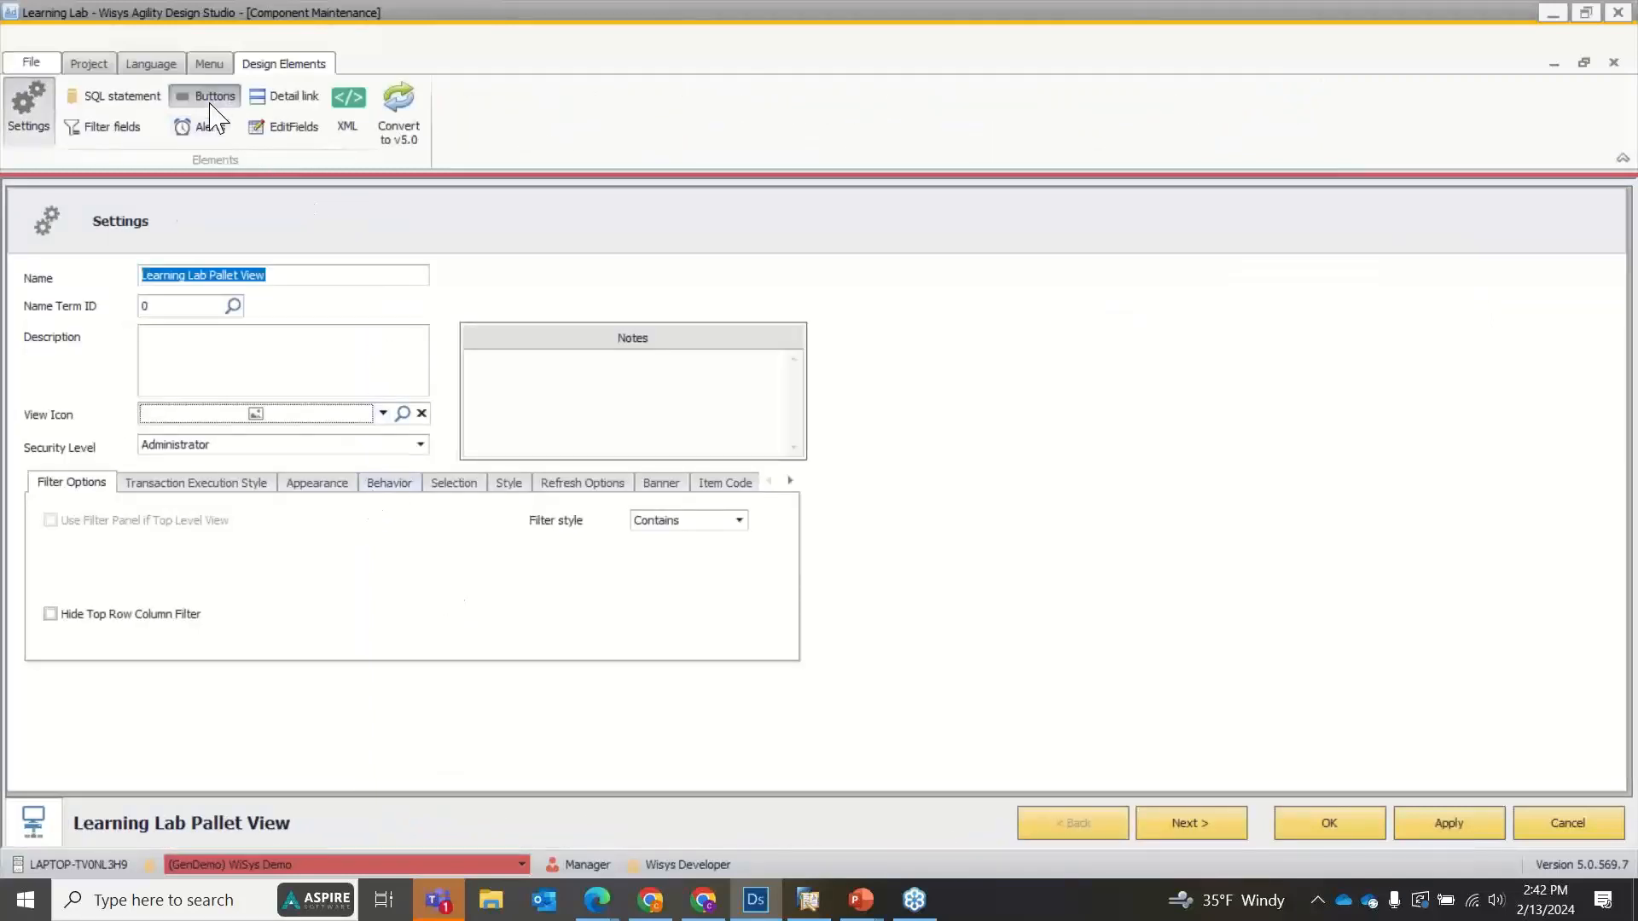
left_click(210, 101)
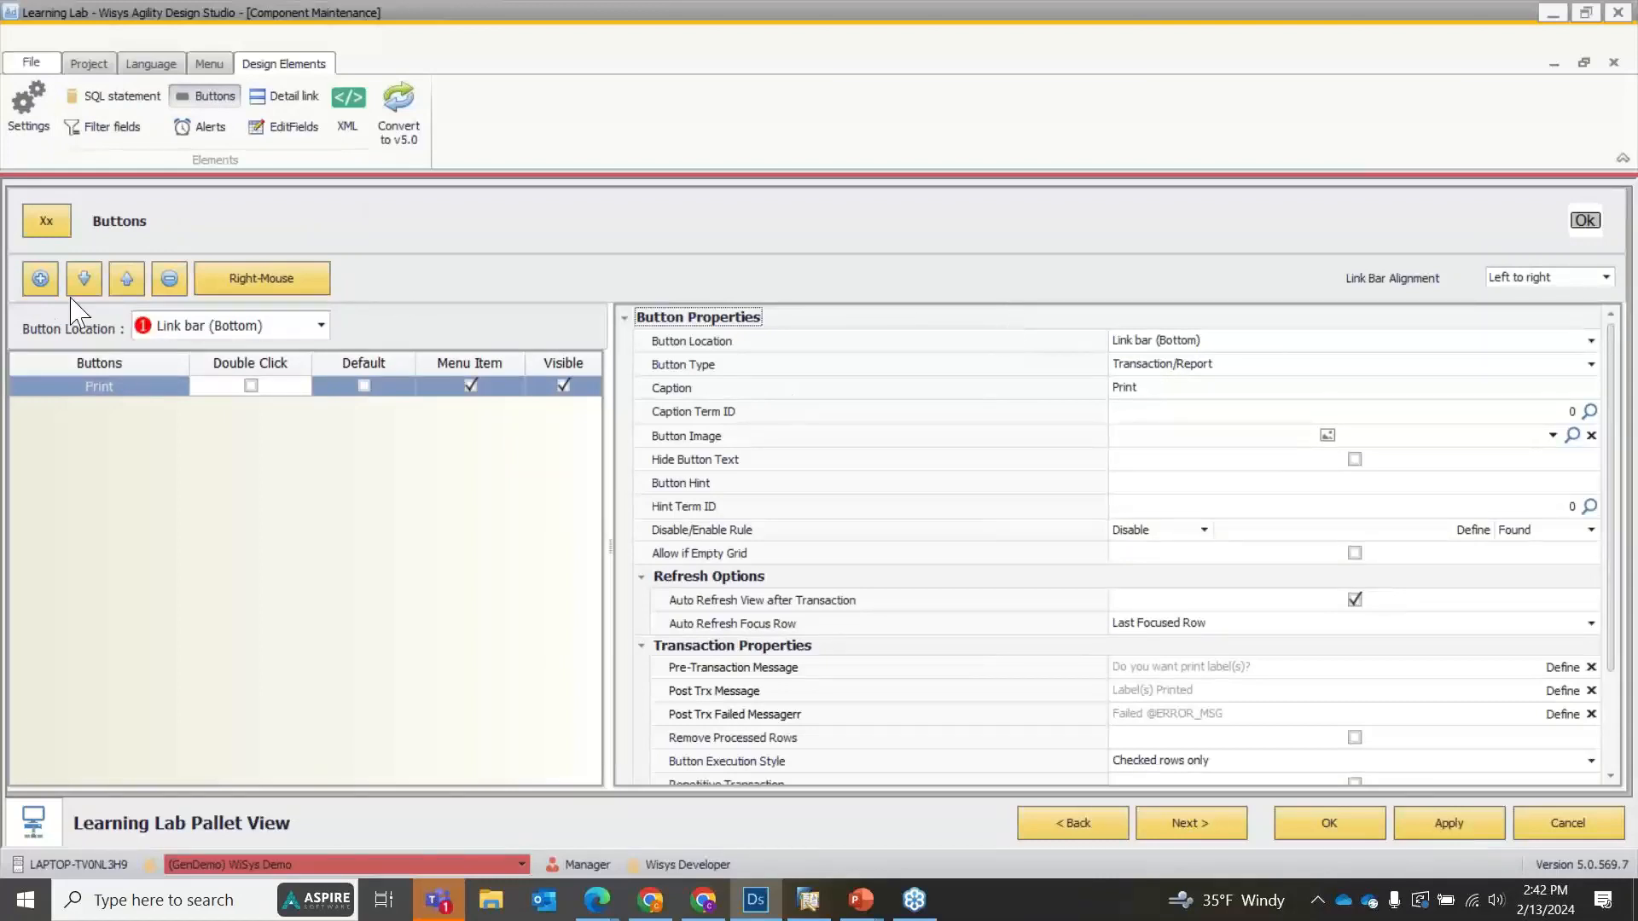
Review the available button locations, add a new button at Toolbar (Top), and apply the change to the view.
left_click(232, 331)
left_click(232, 331)
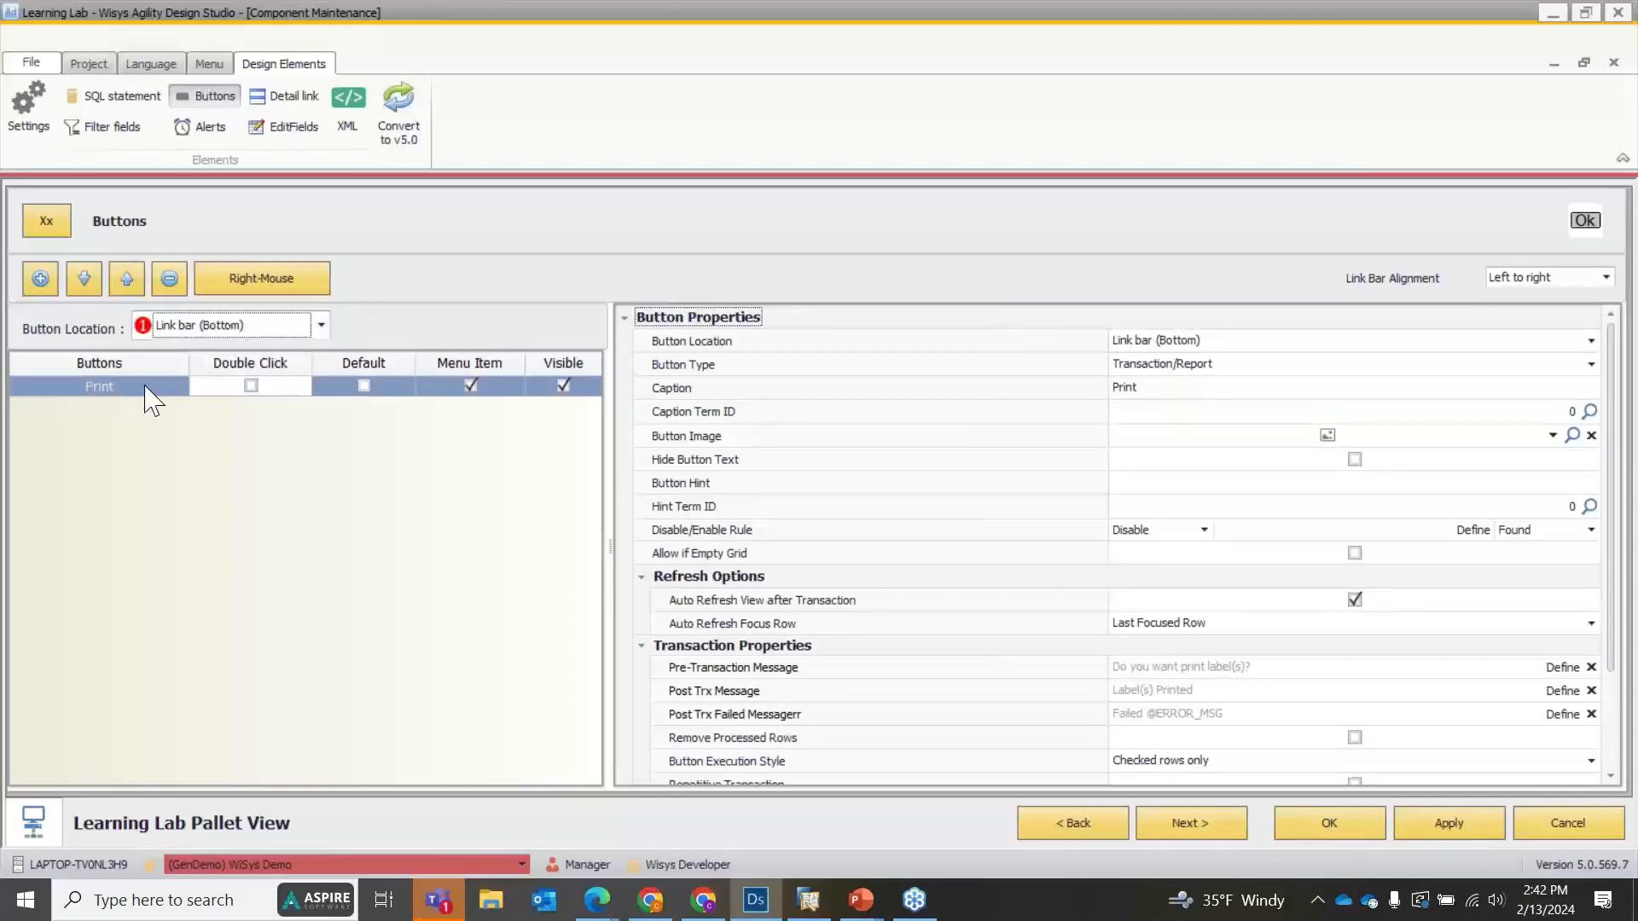
left_click(192, 329)
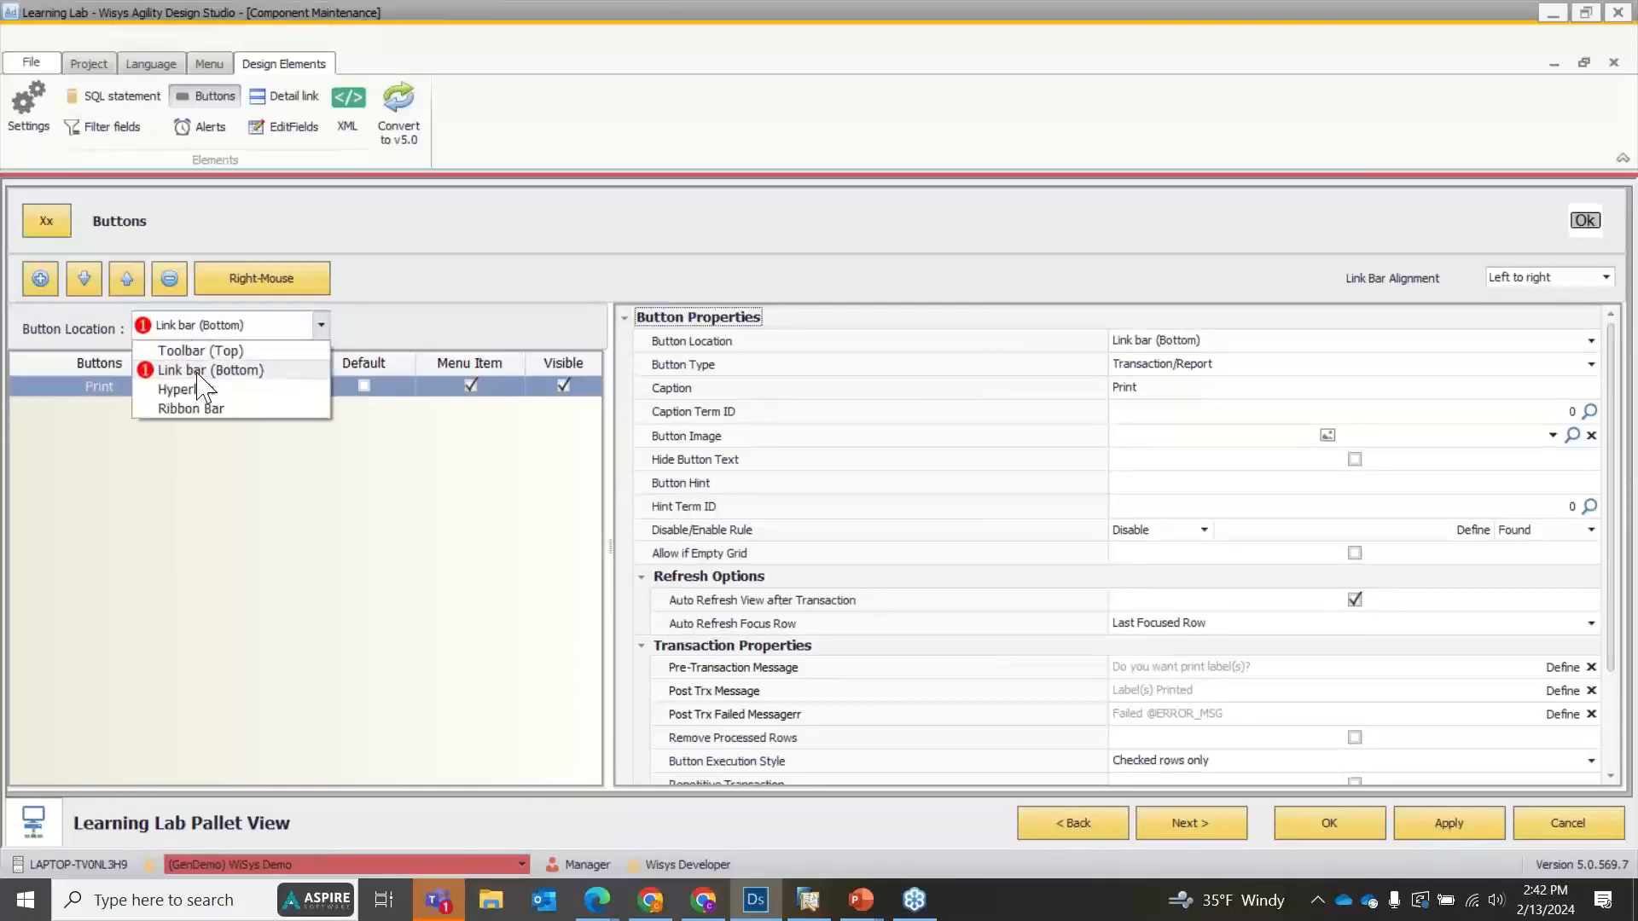
left_click(546, 275)
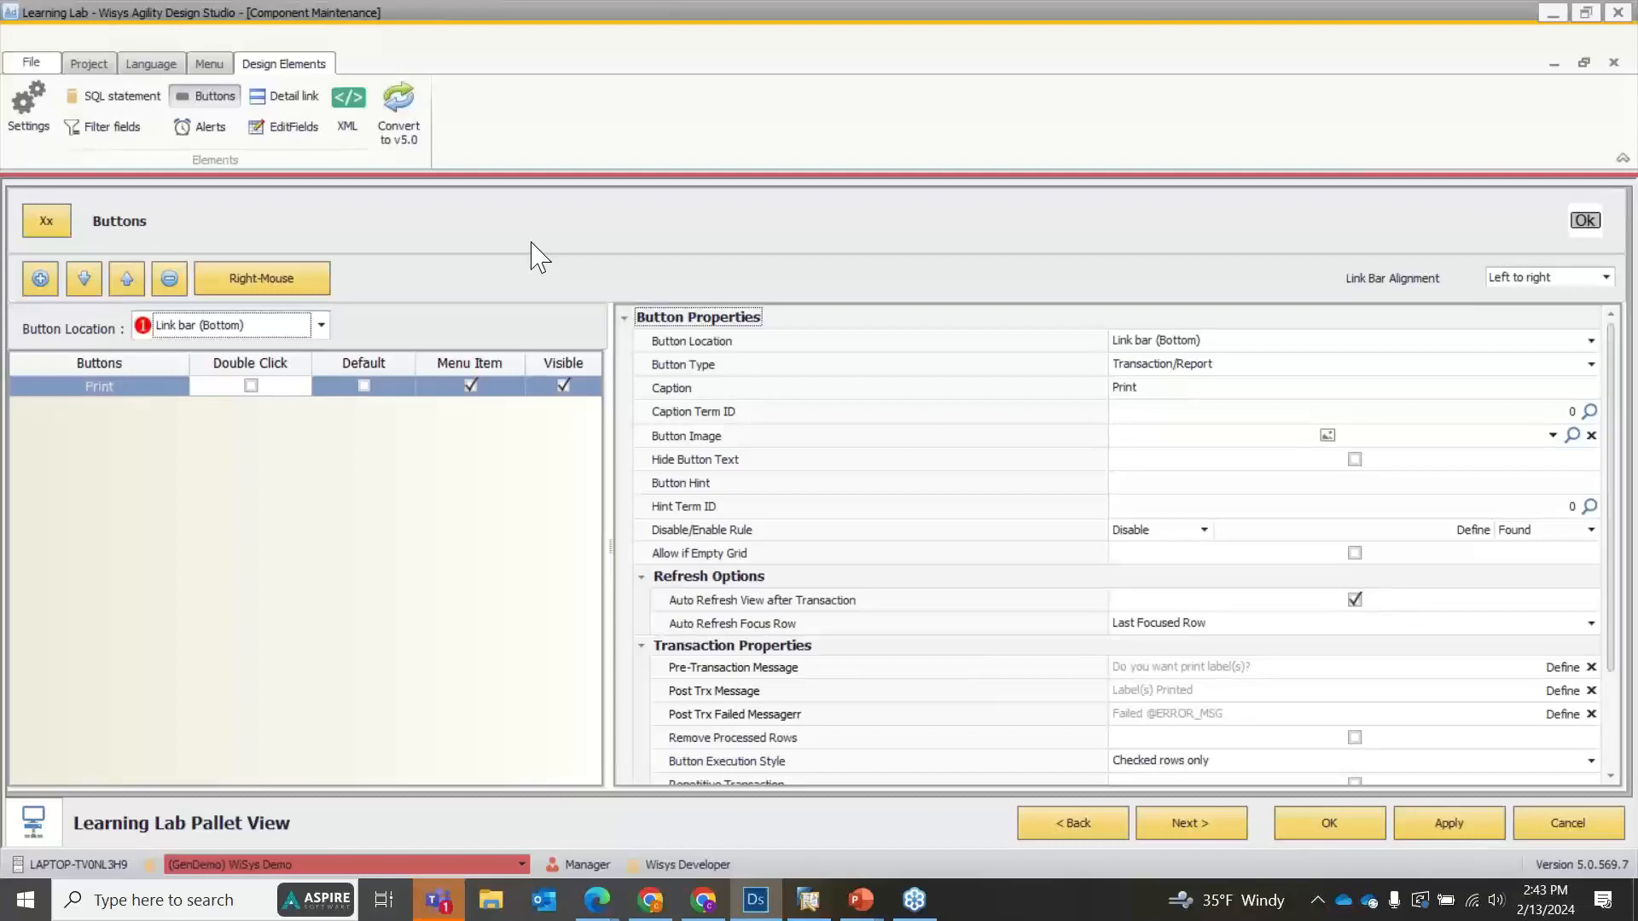
left_click(197, 331)
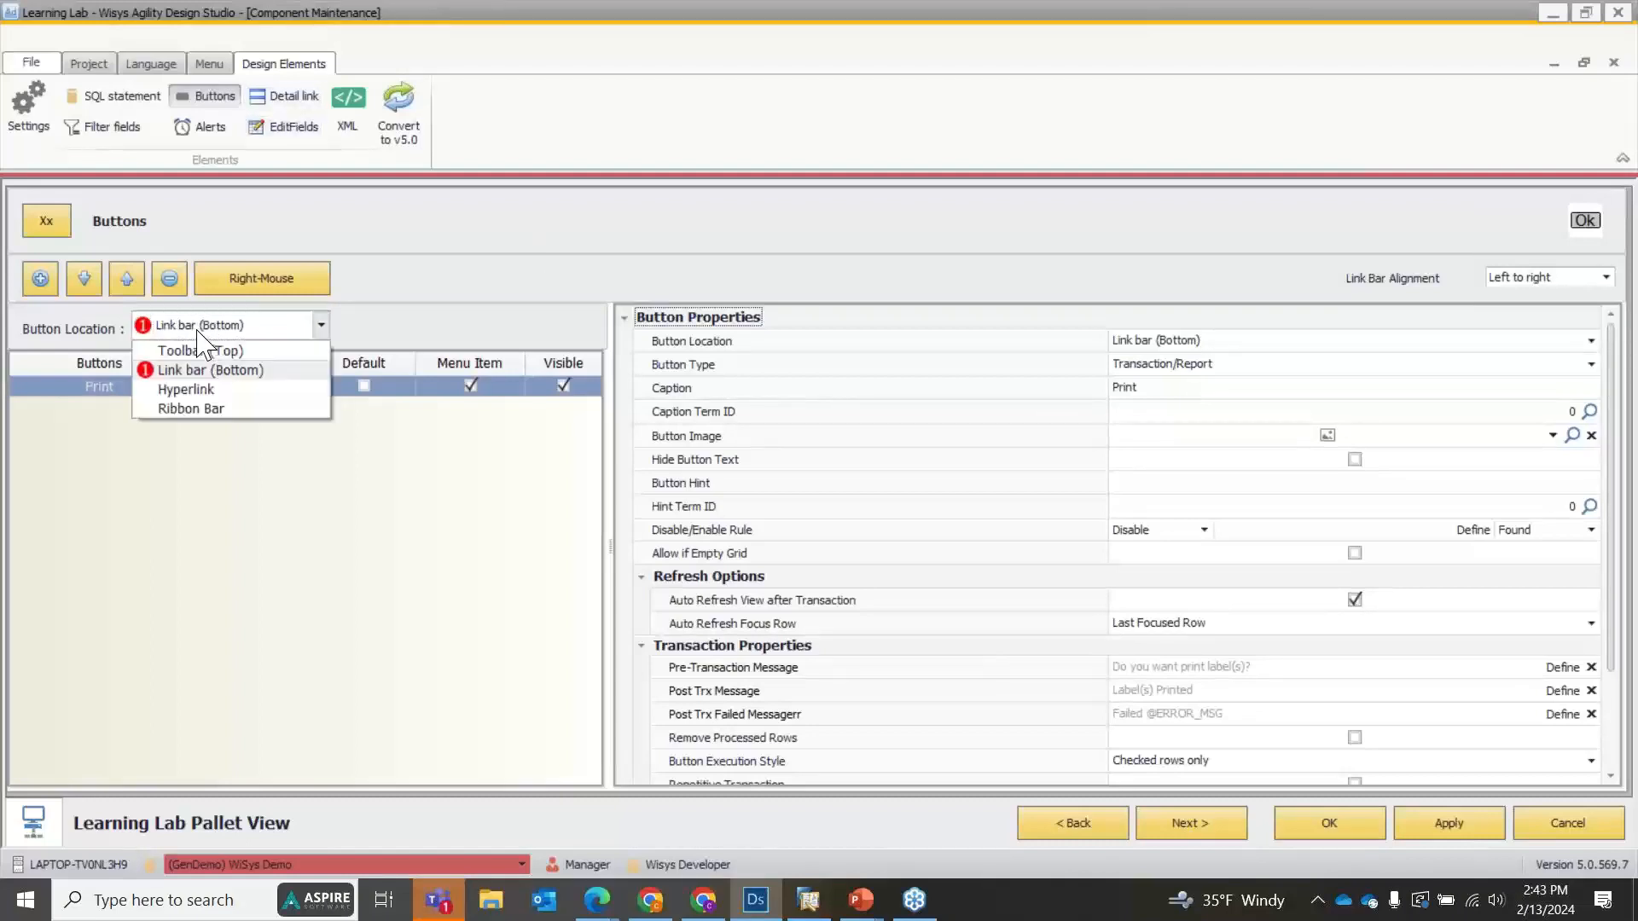
left_click(203, 350)
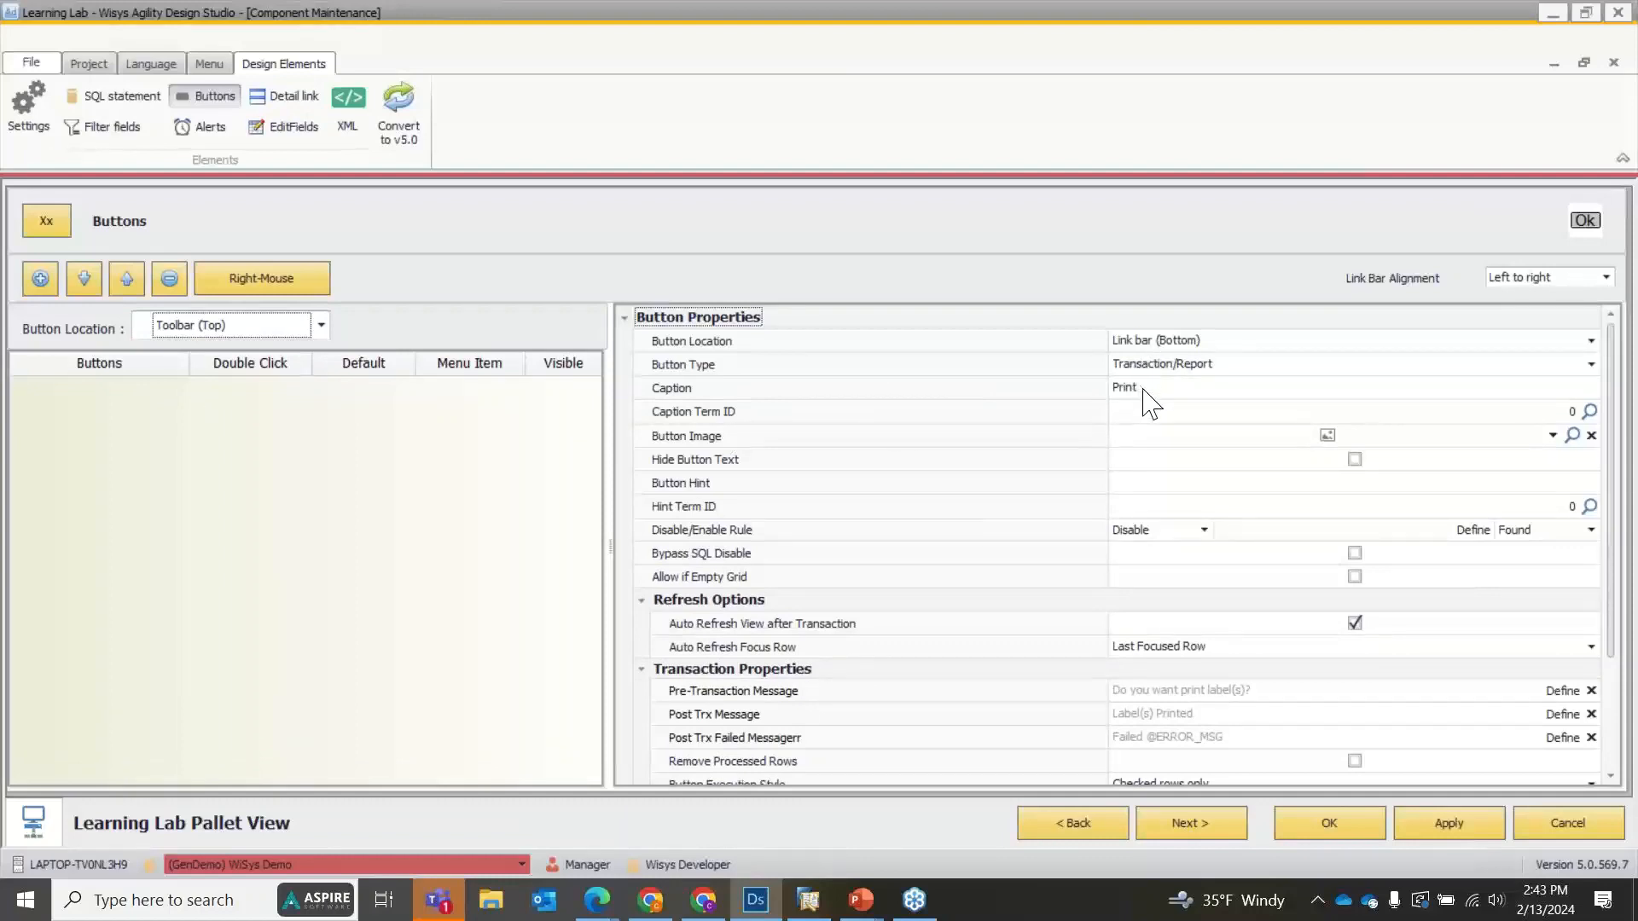
left_click(303, 325)
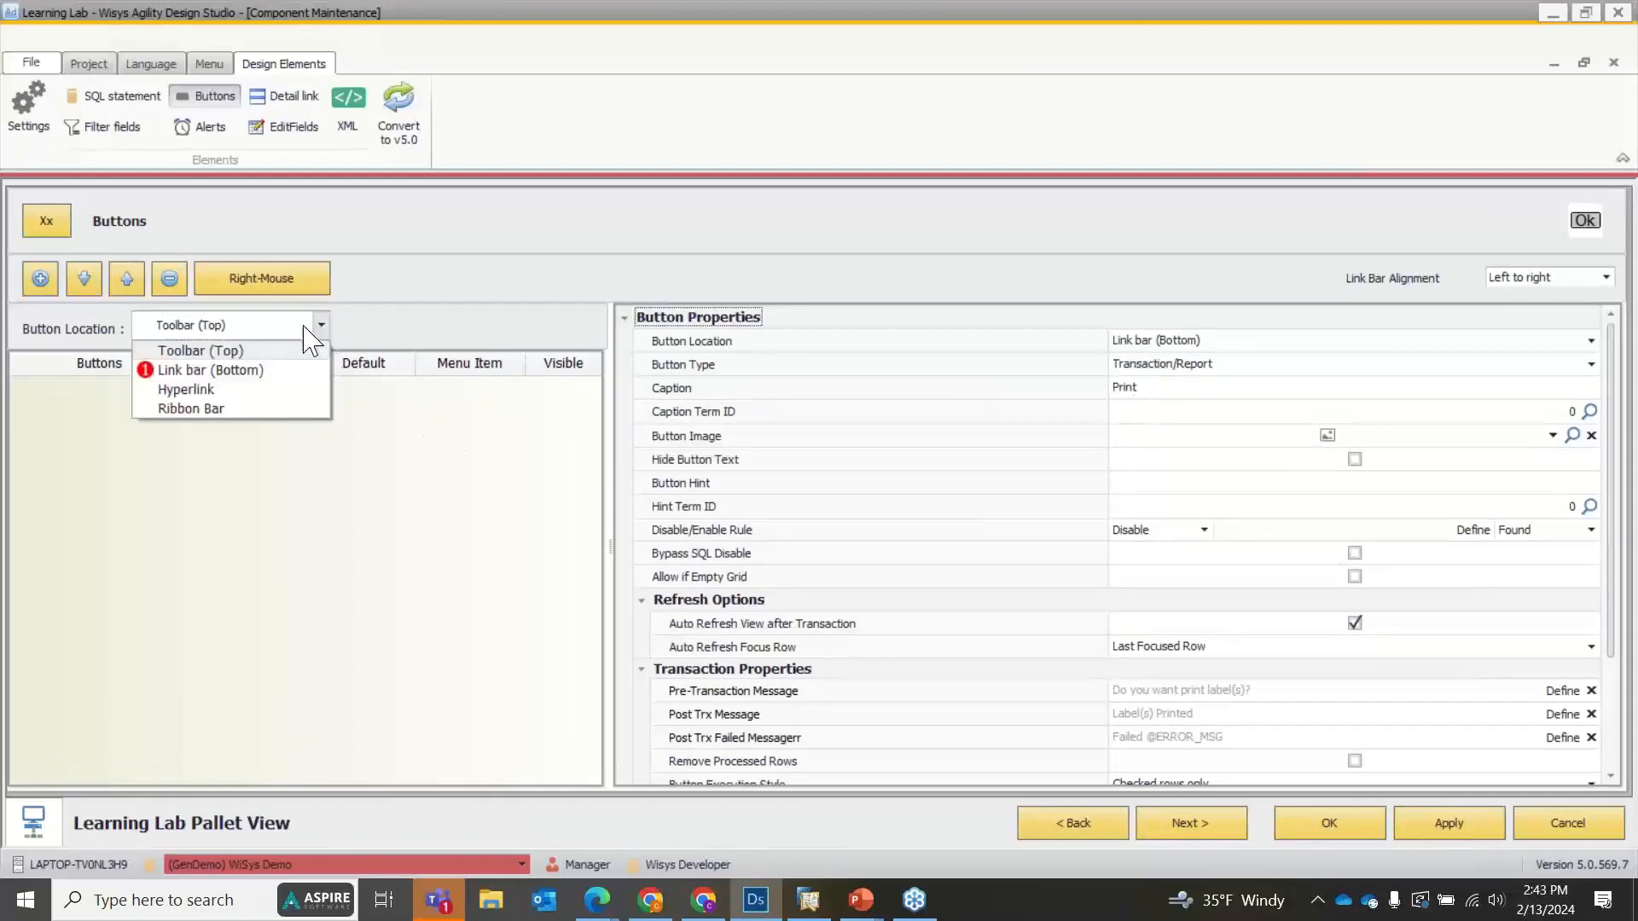
left_click(283, 348)
left_click(40, 278)
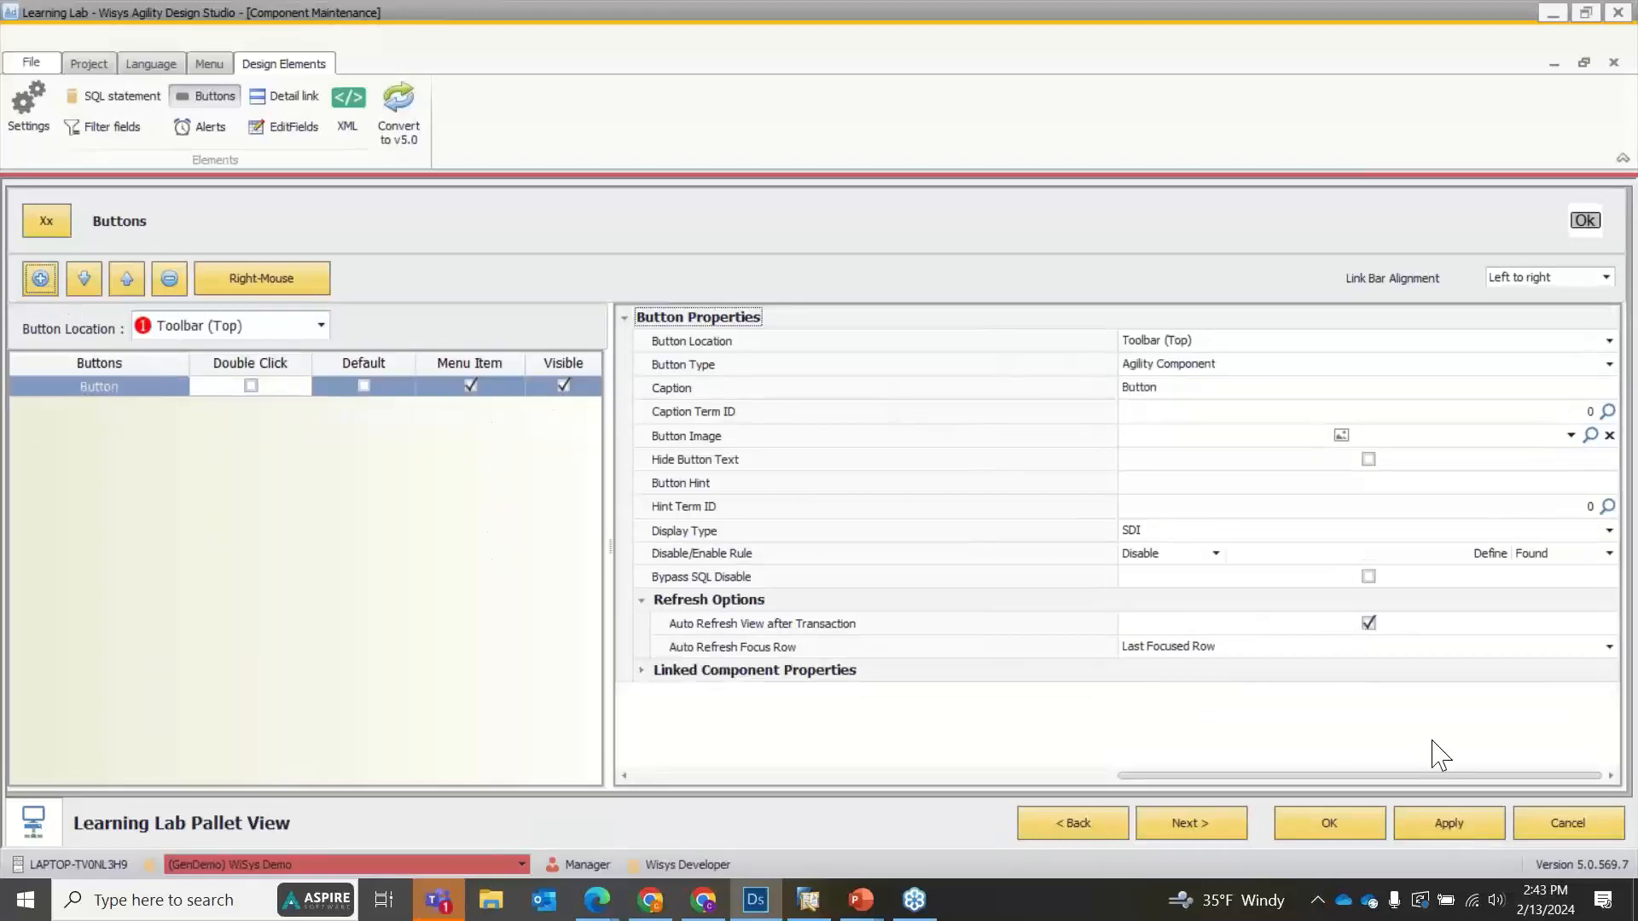
left_click(1438, 829)
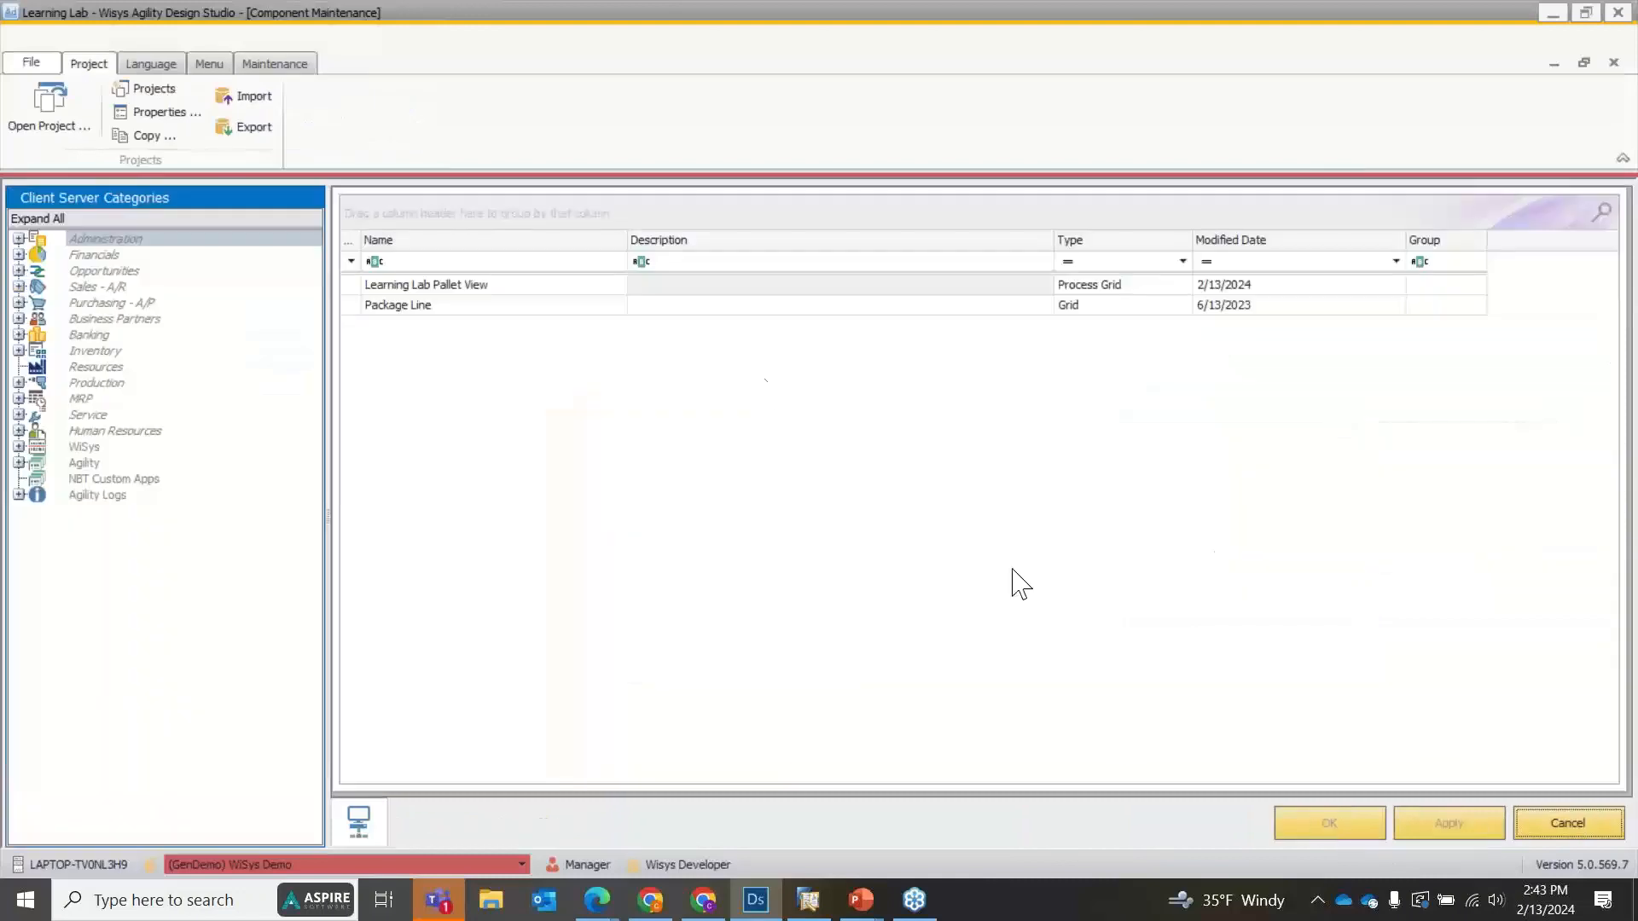
Preview Learning Lab Pallet View with the range criteria 80 to 100, dismiss the messages, and close the preview.
right_click(530, 286)
left_click(571, 301)
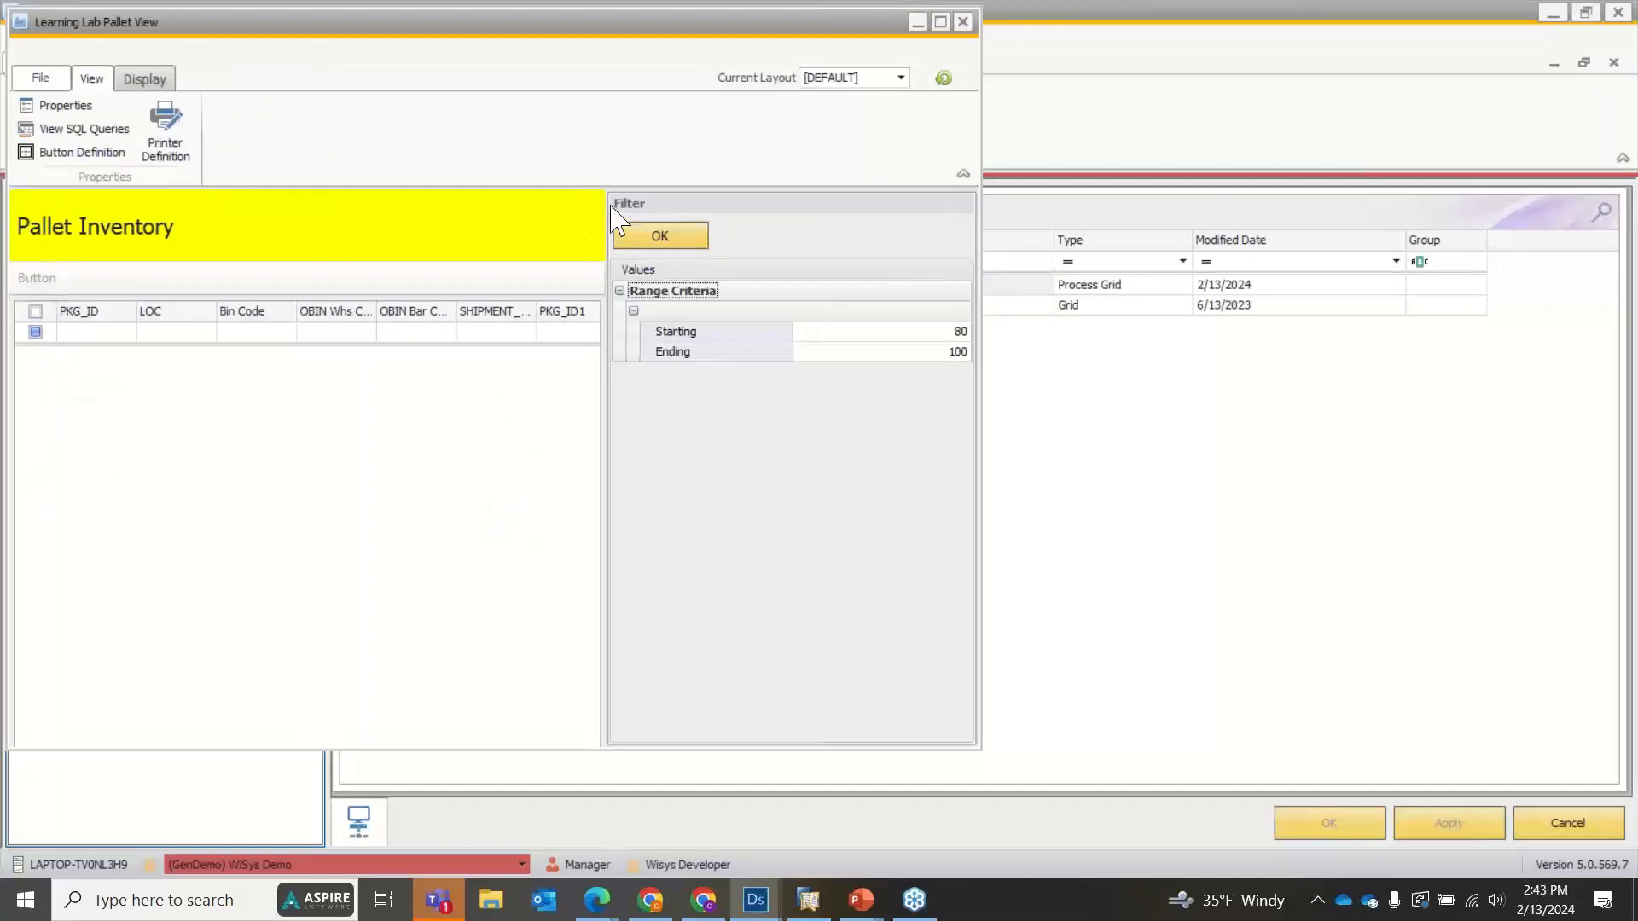
left_click(662, 243)
left_click(520, 436)
left_click(526, 436)
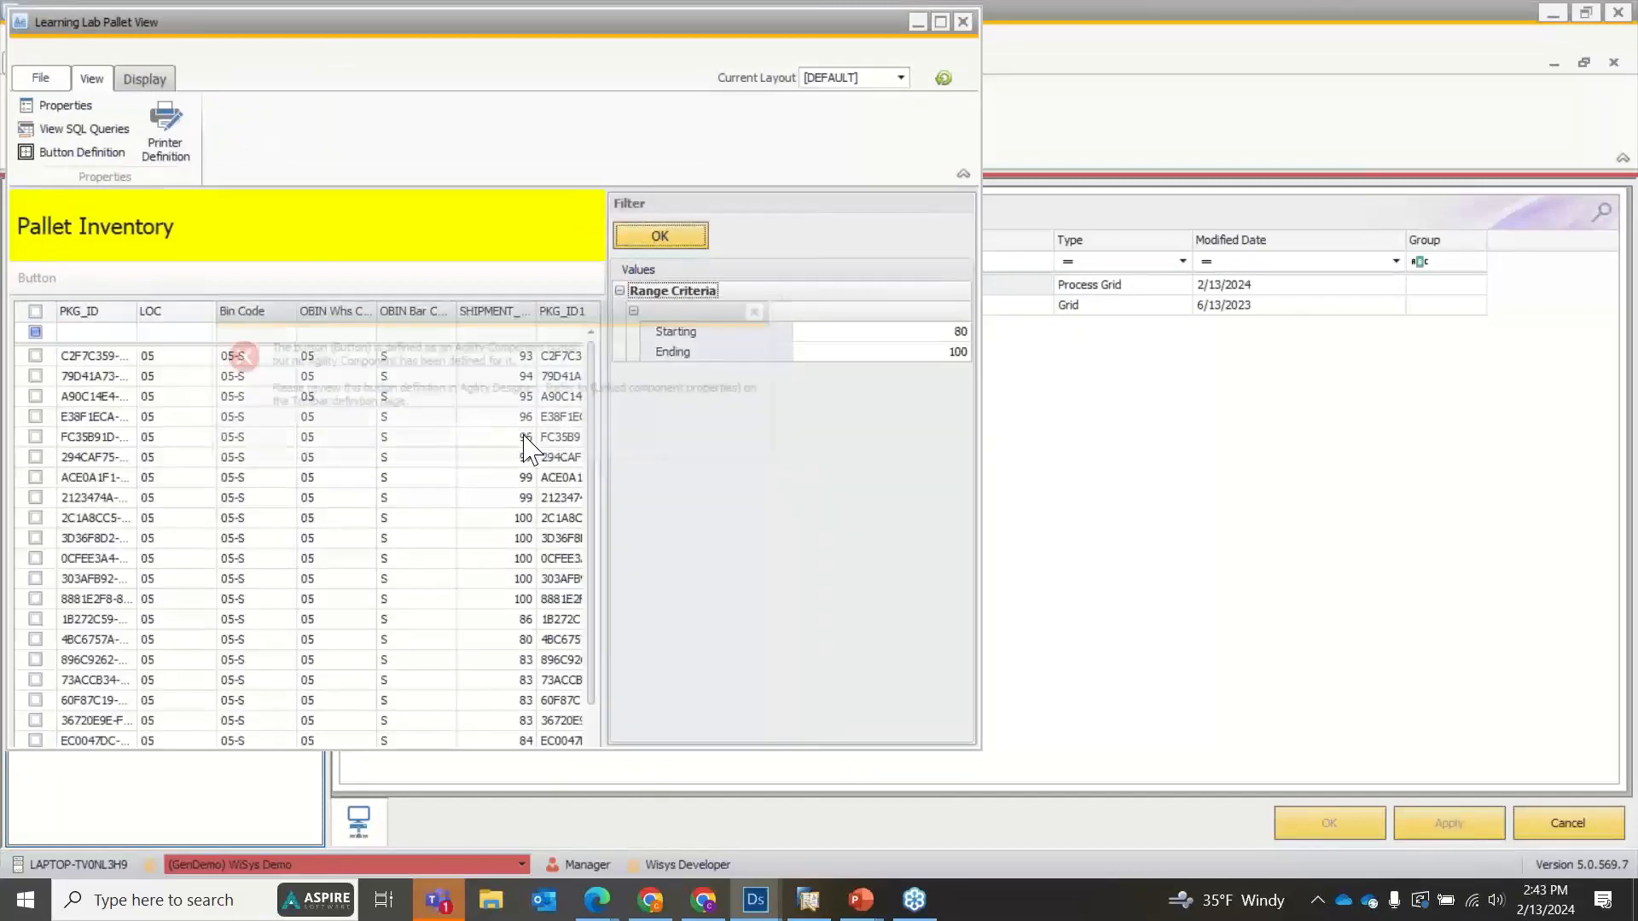
left_click(527, 438)
left_click(962, 21)
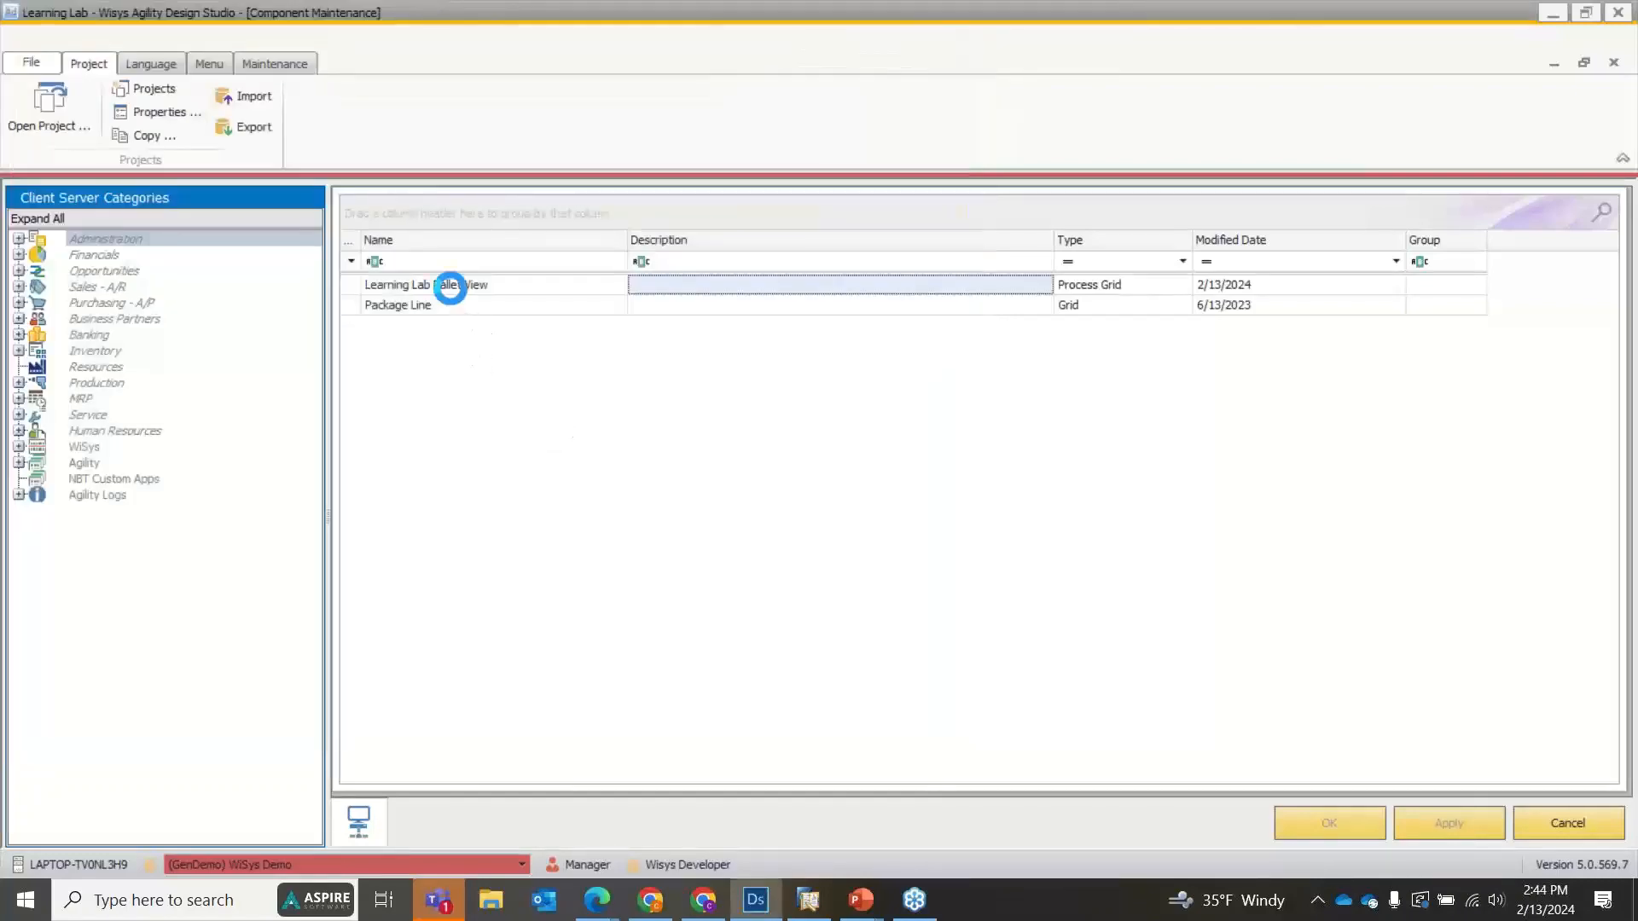
Change the Toolbar (Top) button of Learning Lab Pallet View to the Transaction/Report type and save the view.
double_click(452, 290)
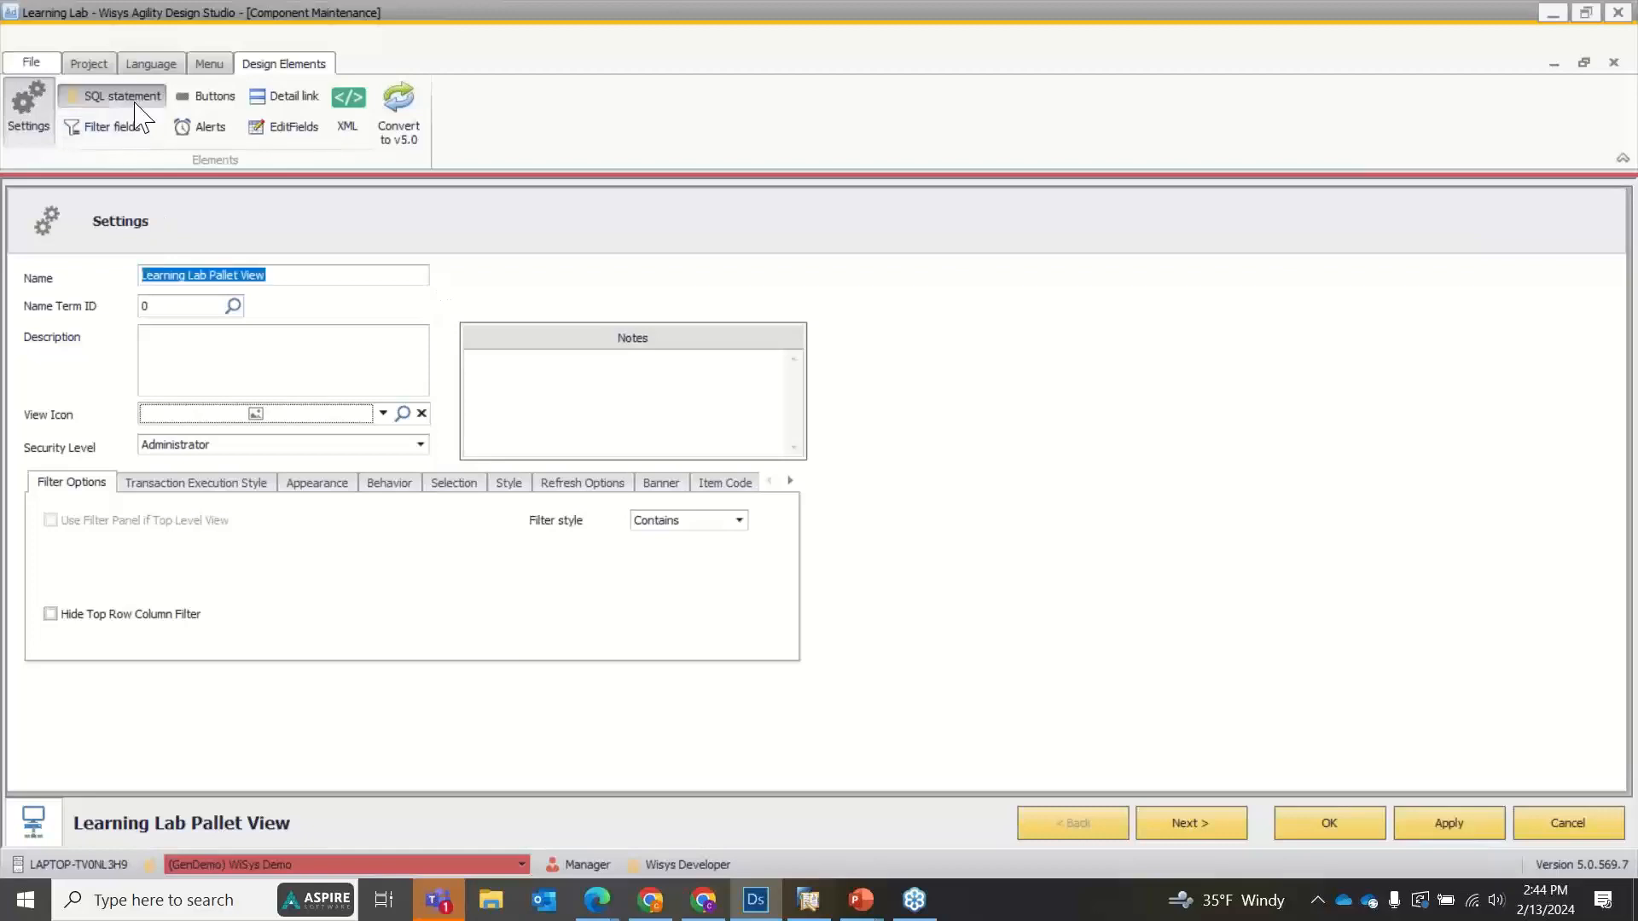
left_click(134, 100)
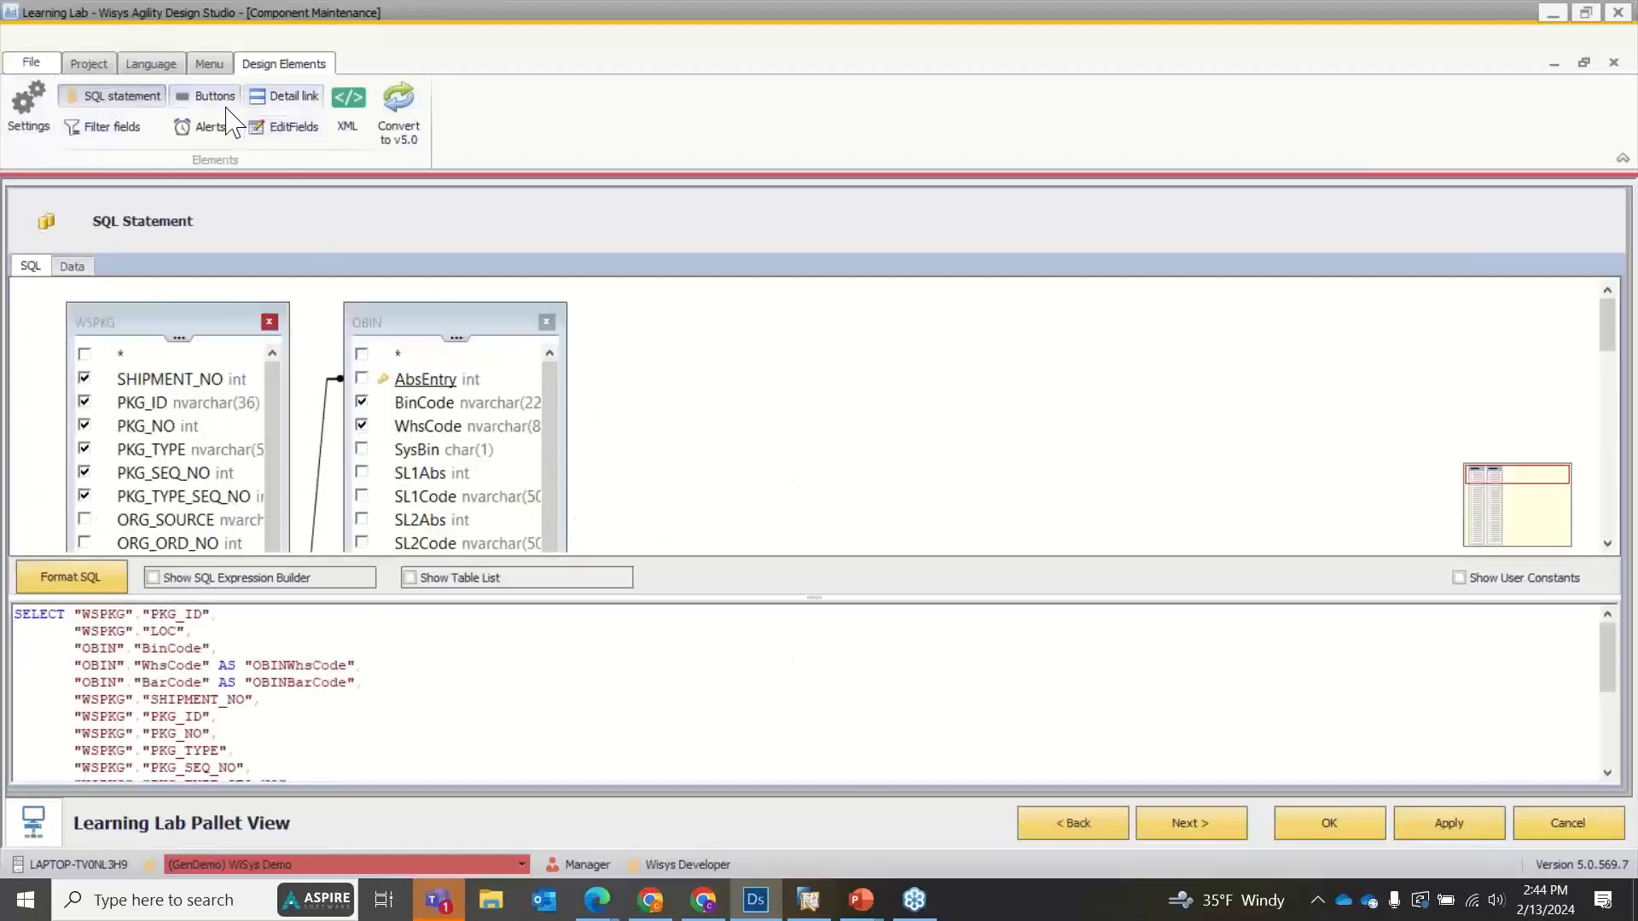
left_click(209, 96)
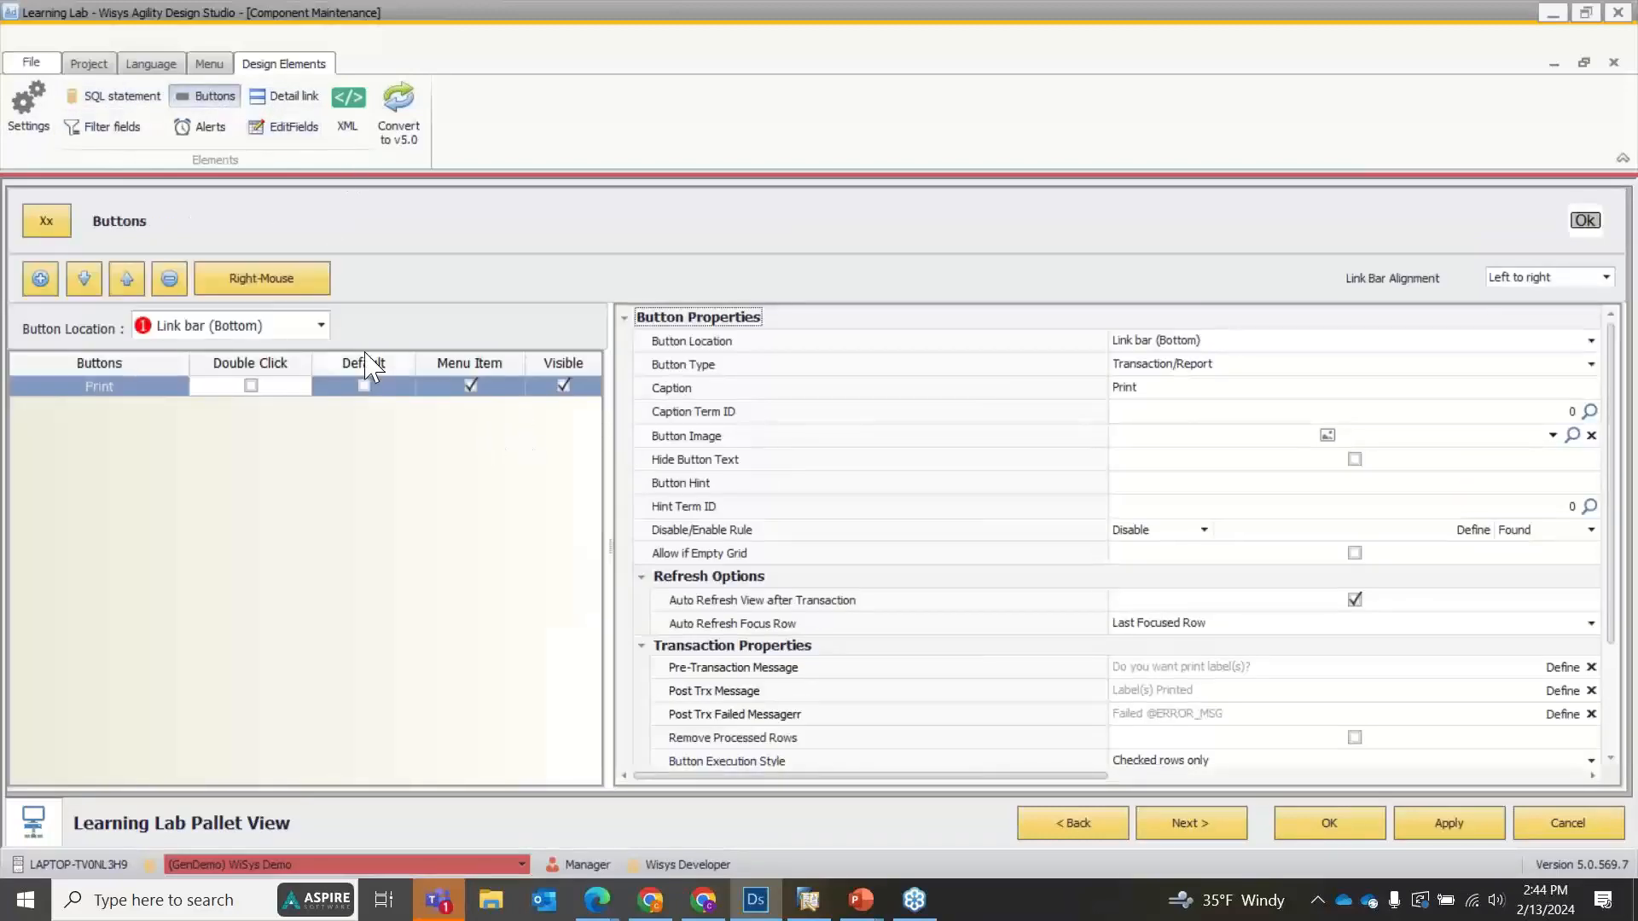
left_click(294, 327)
left_click(222, 348)
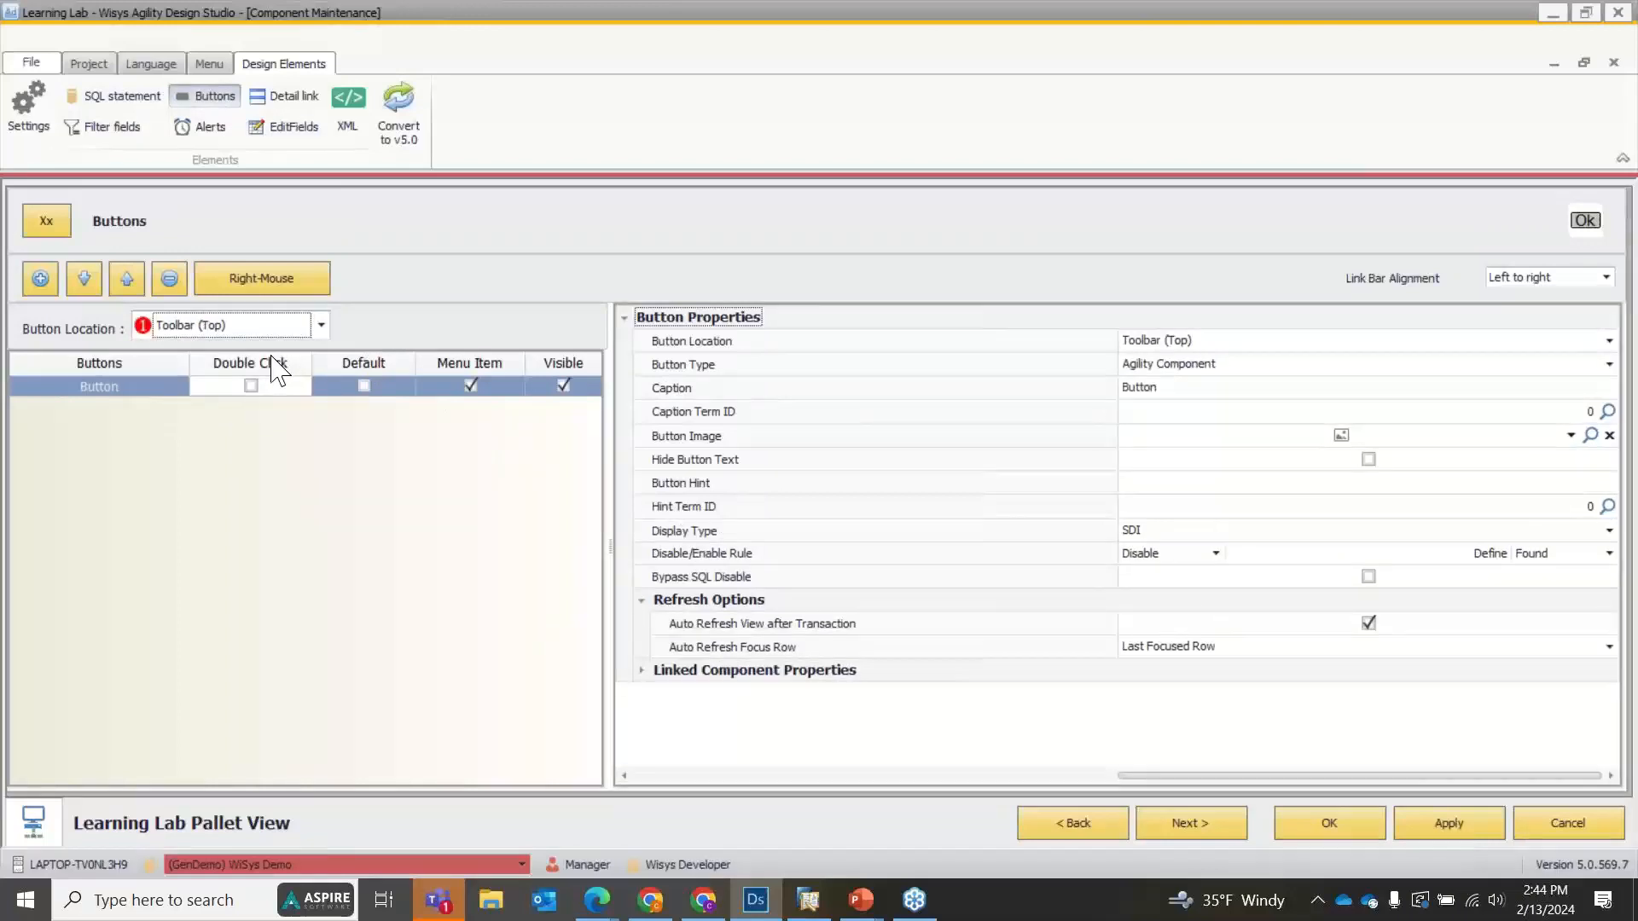
left_click(1254, 365)
left_click(1208, 423)
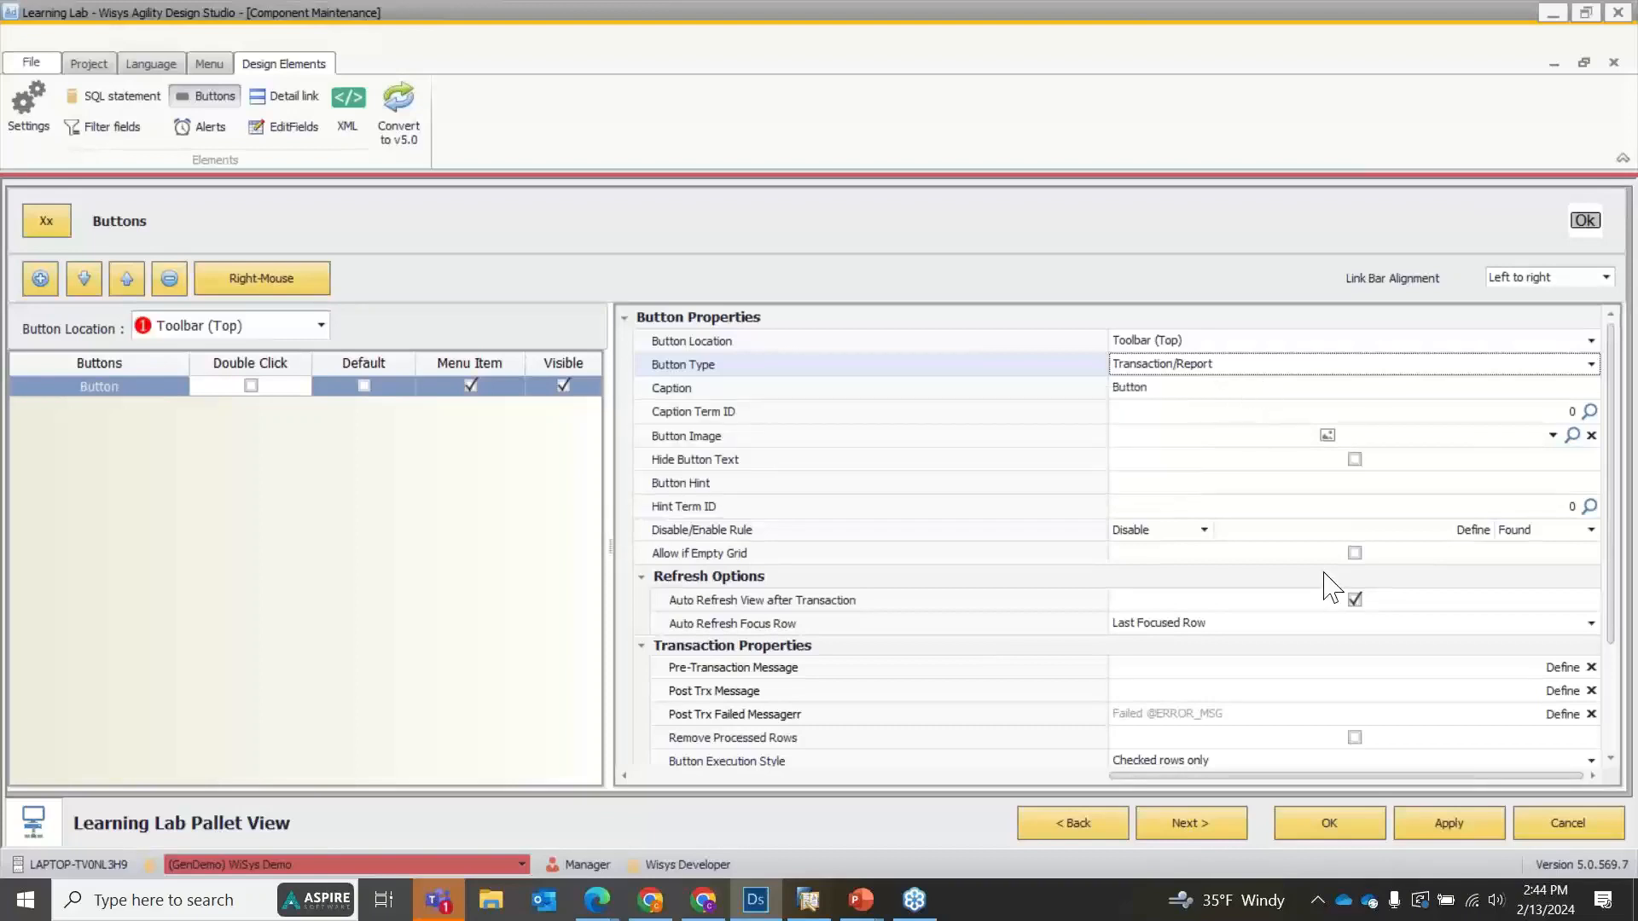
left_click(1428, 829)
left_click(1344, 819)
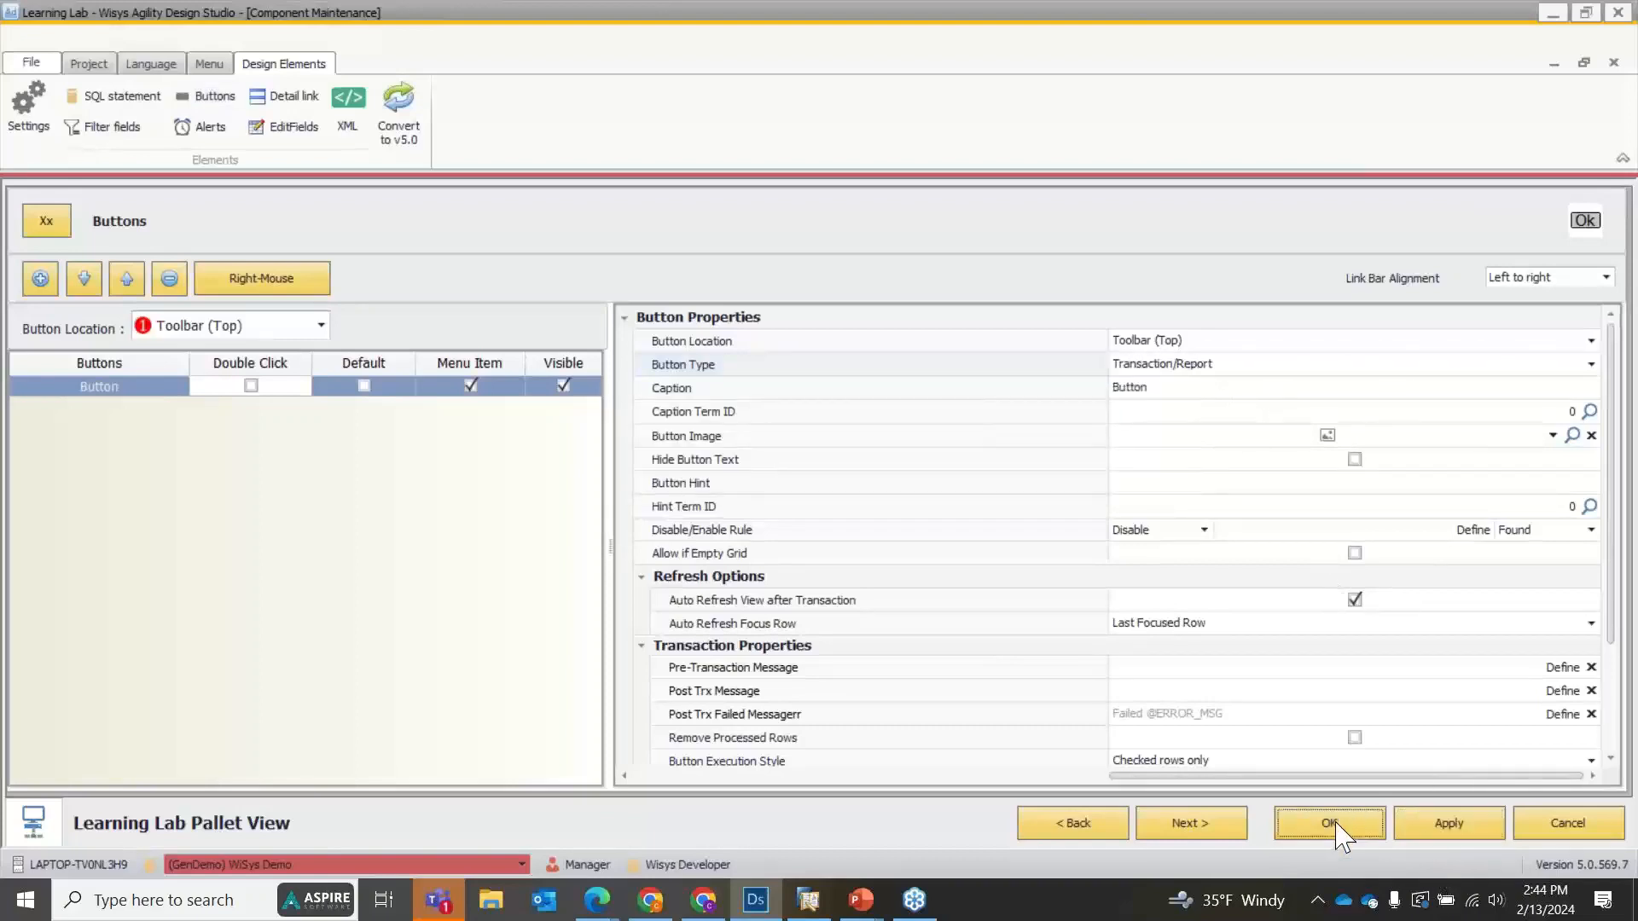
Preview the pallet view maximized, mark package 288 and expand the Line Information area to check the buttons, and close the preview.
right_click(422, 286)
left_click(468, 296)
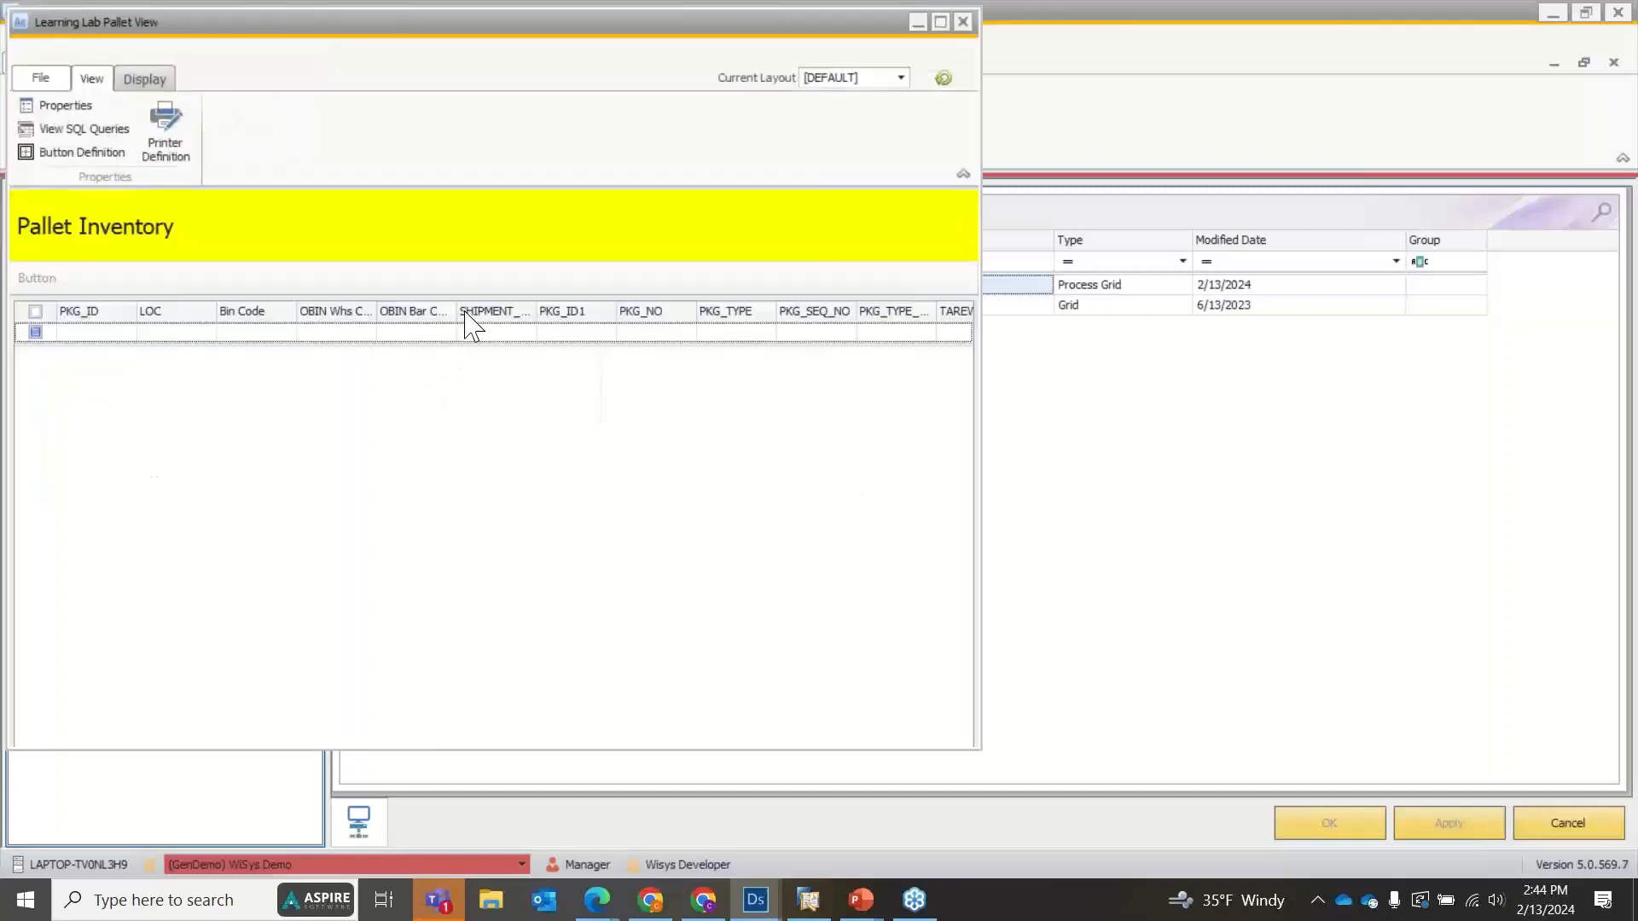
left_click(698, 234)
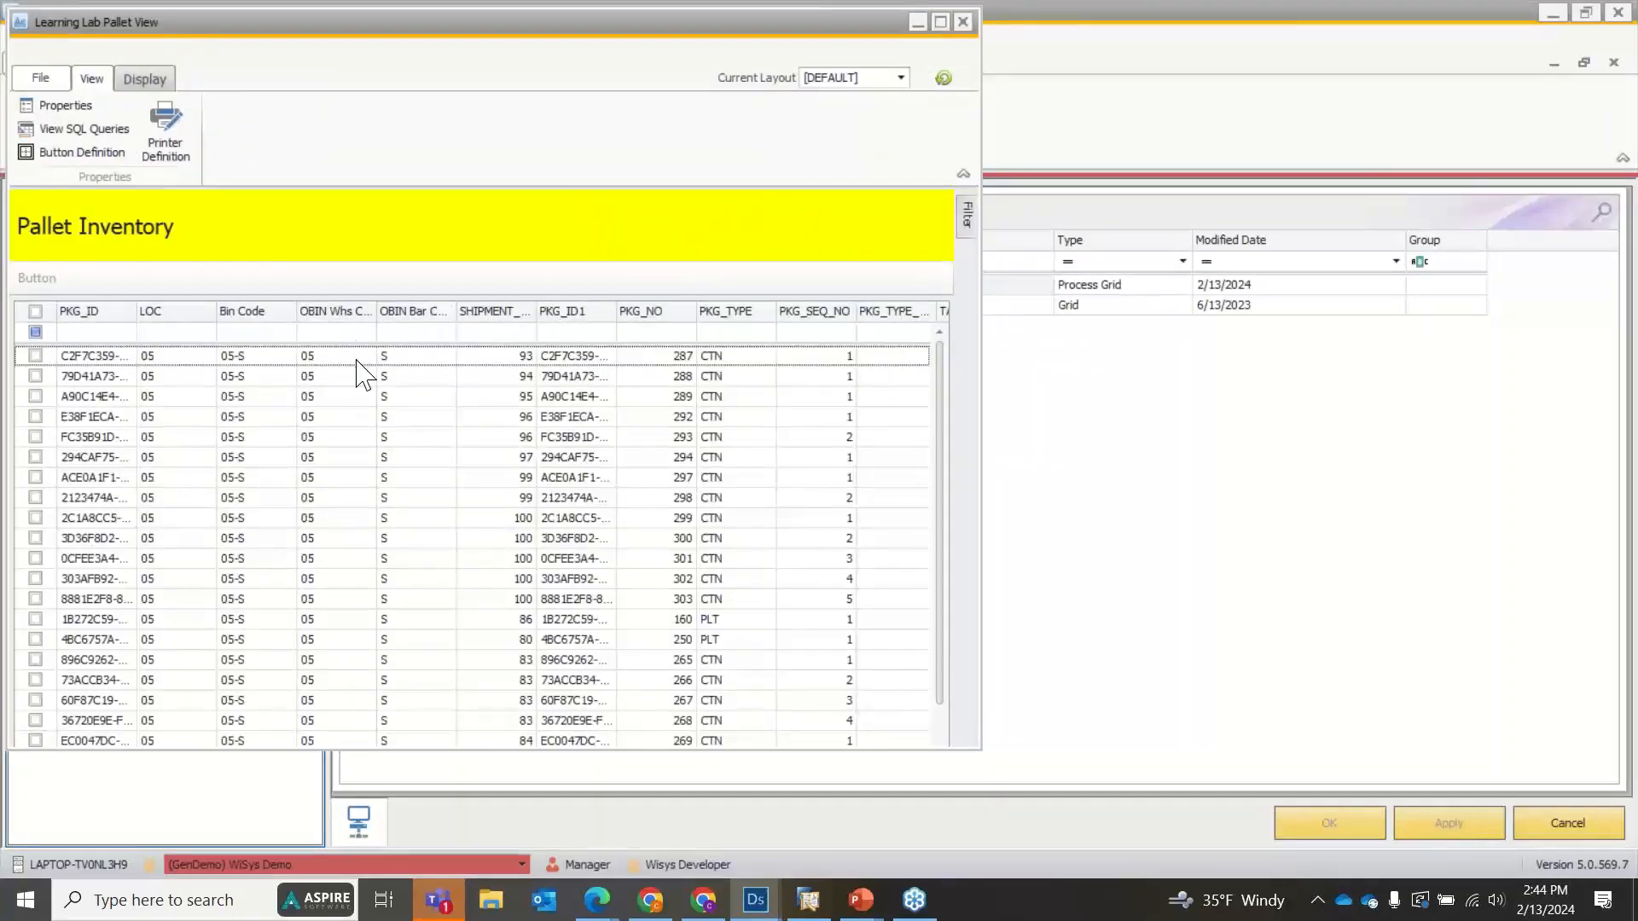
left_click(940, 21)
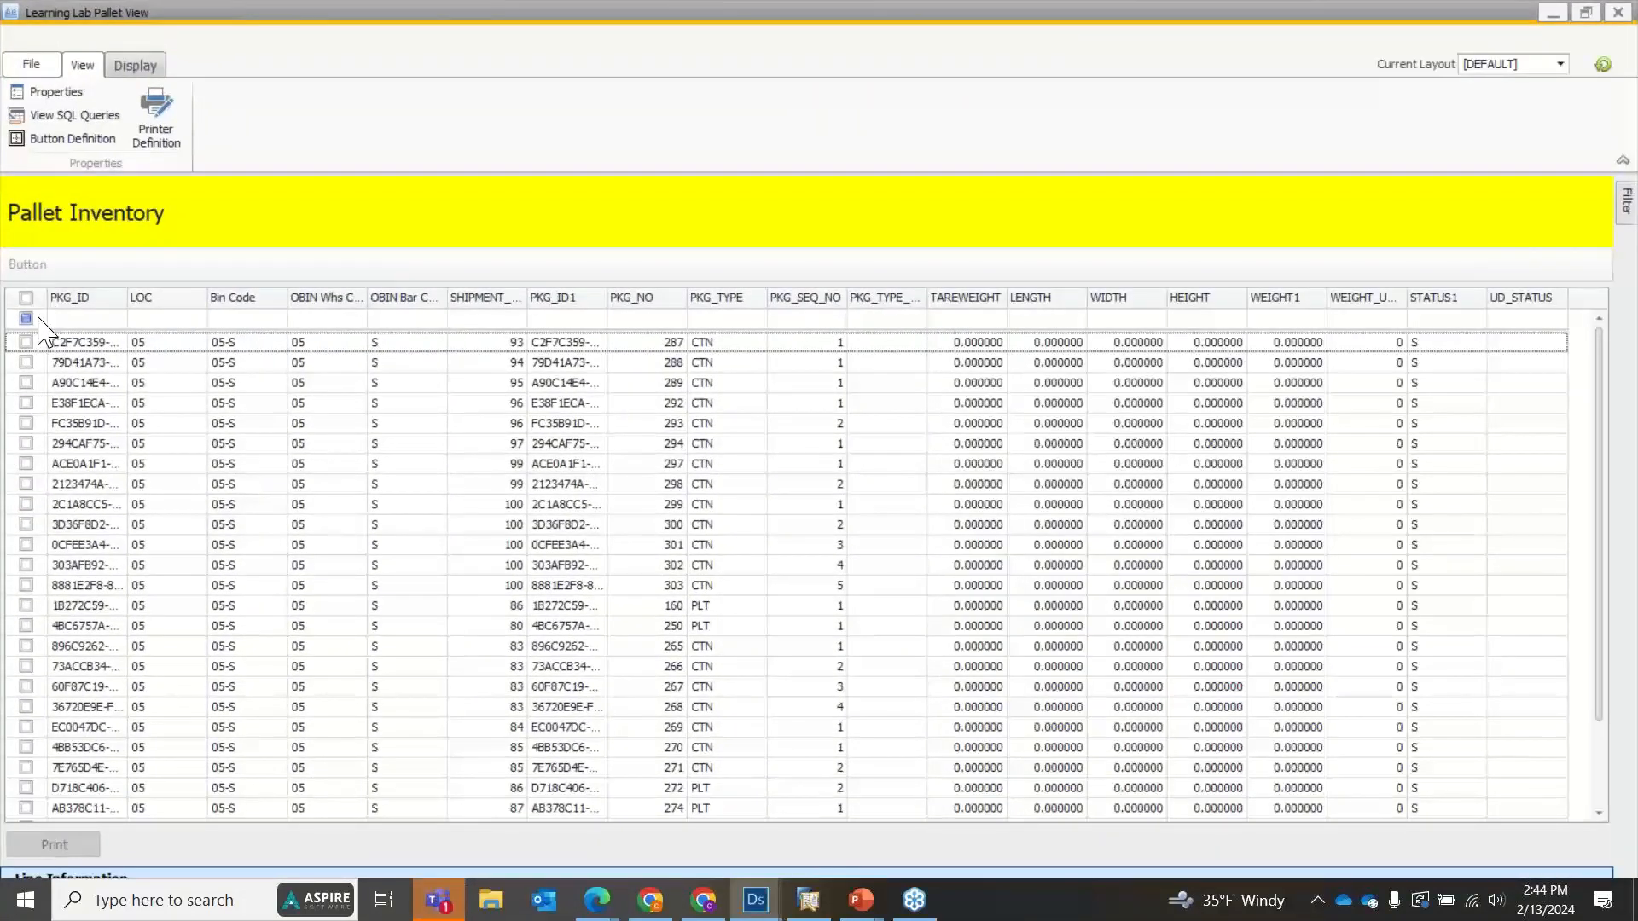
left_click(27, 361)
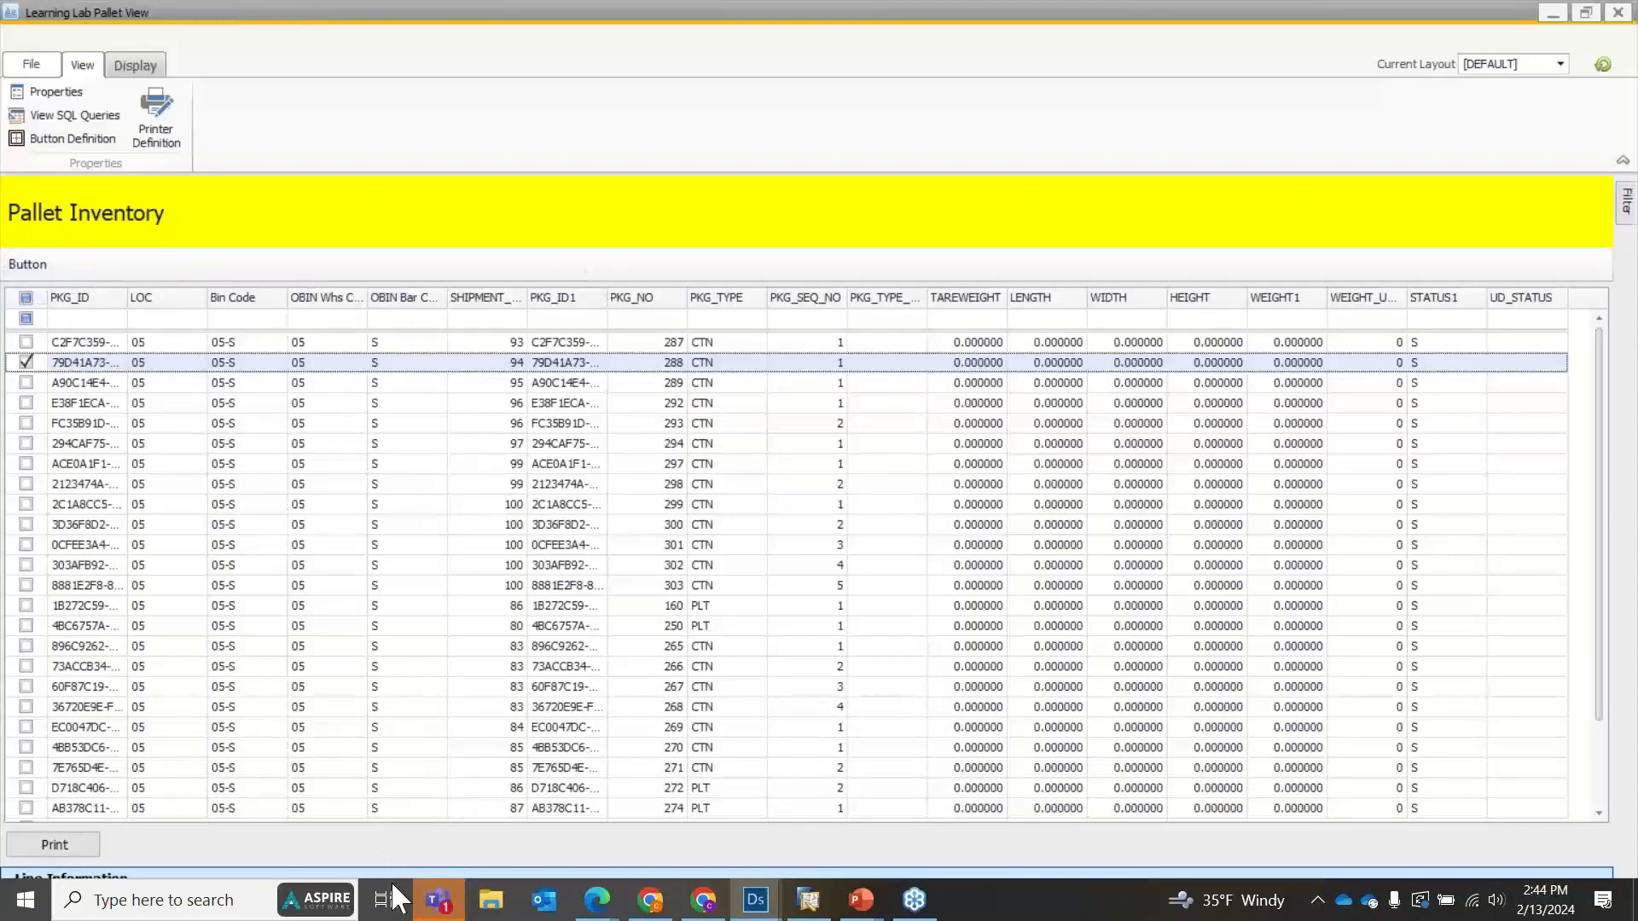
left_click_drag(378, 865, 379, 874)
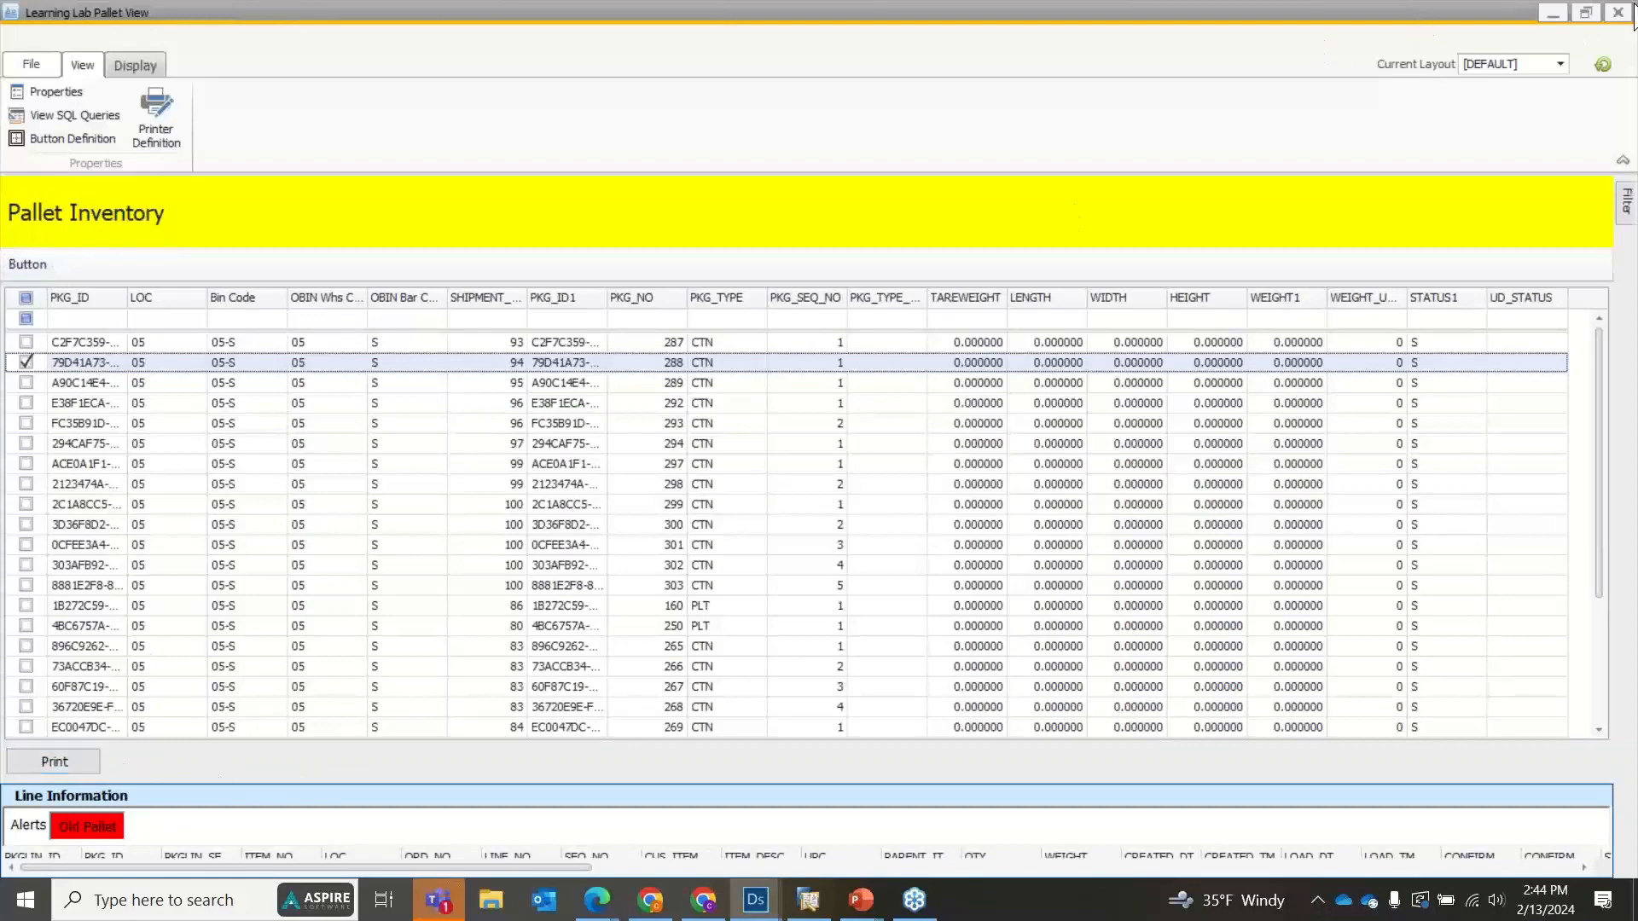
left_click(1617, 12)
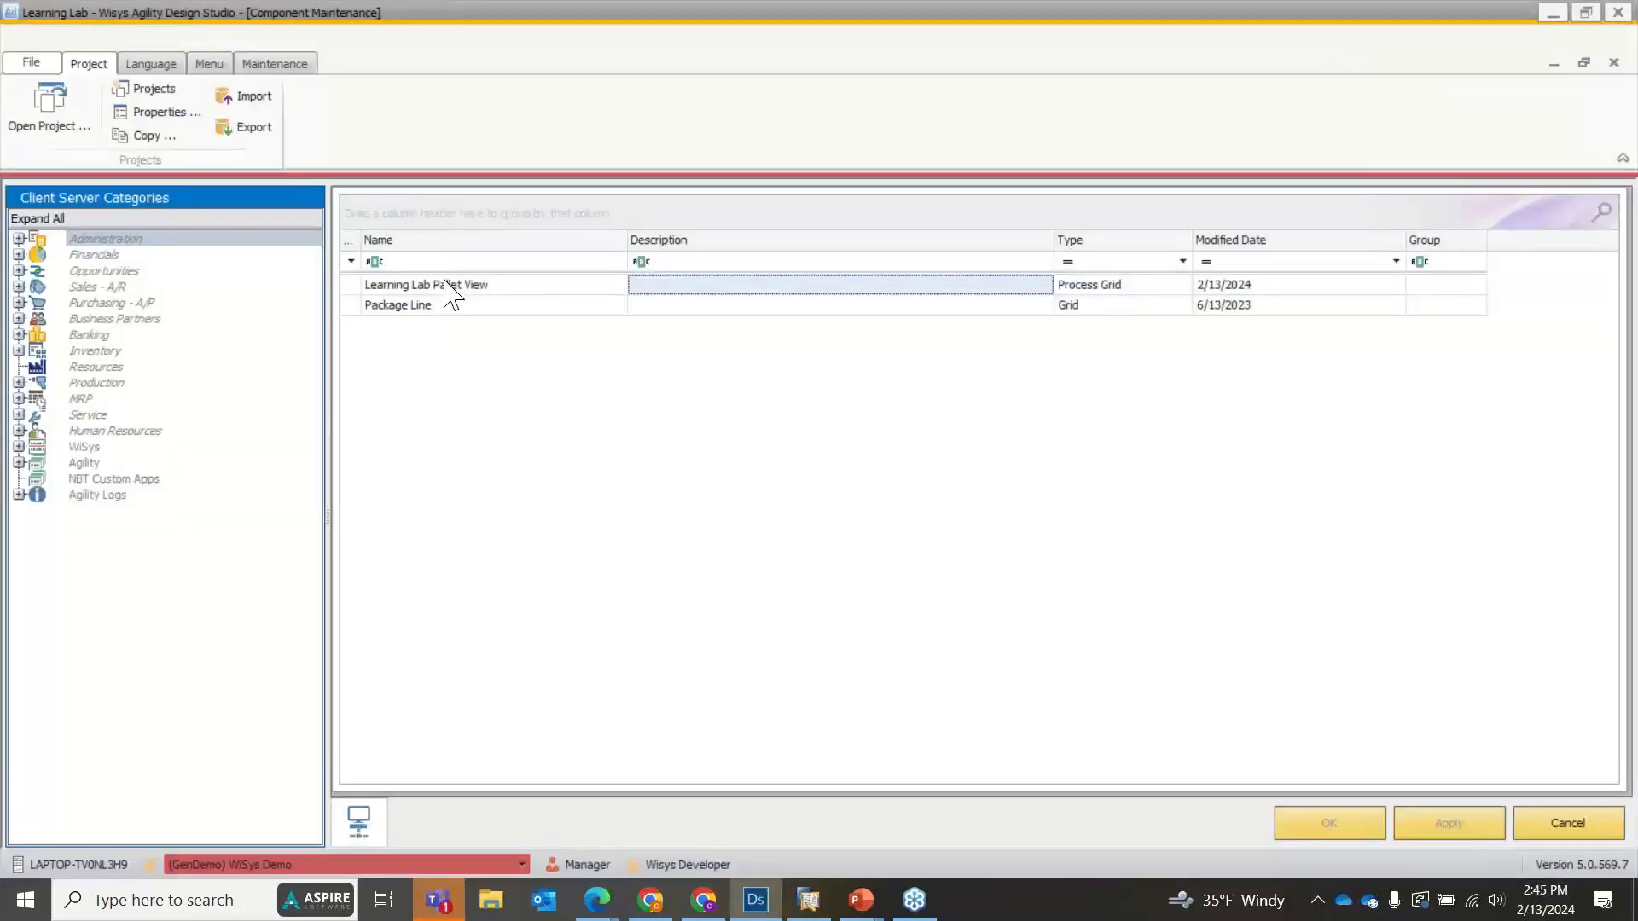
Check the Hyperlink button location of Learning Lab Pallet View and leave the view without saving.
double_click(439, 282)
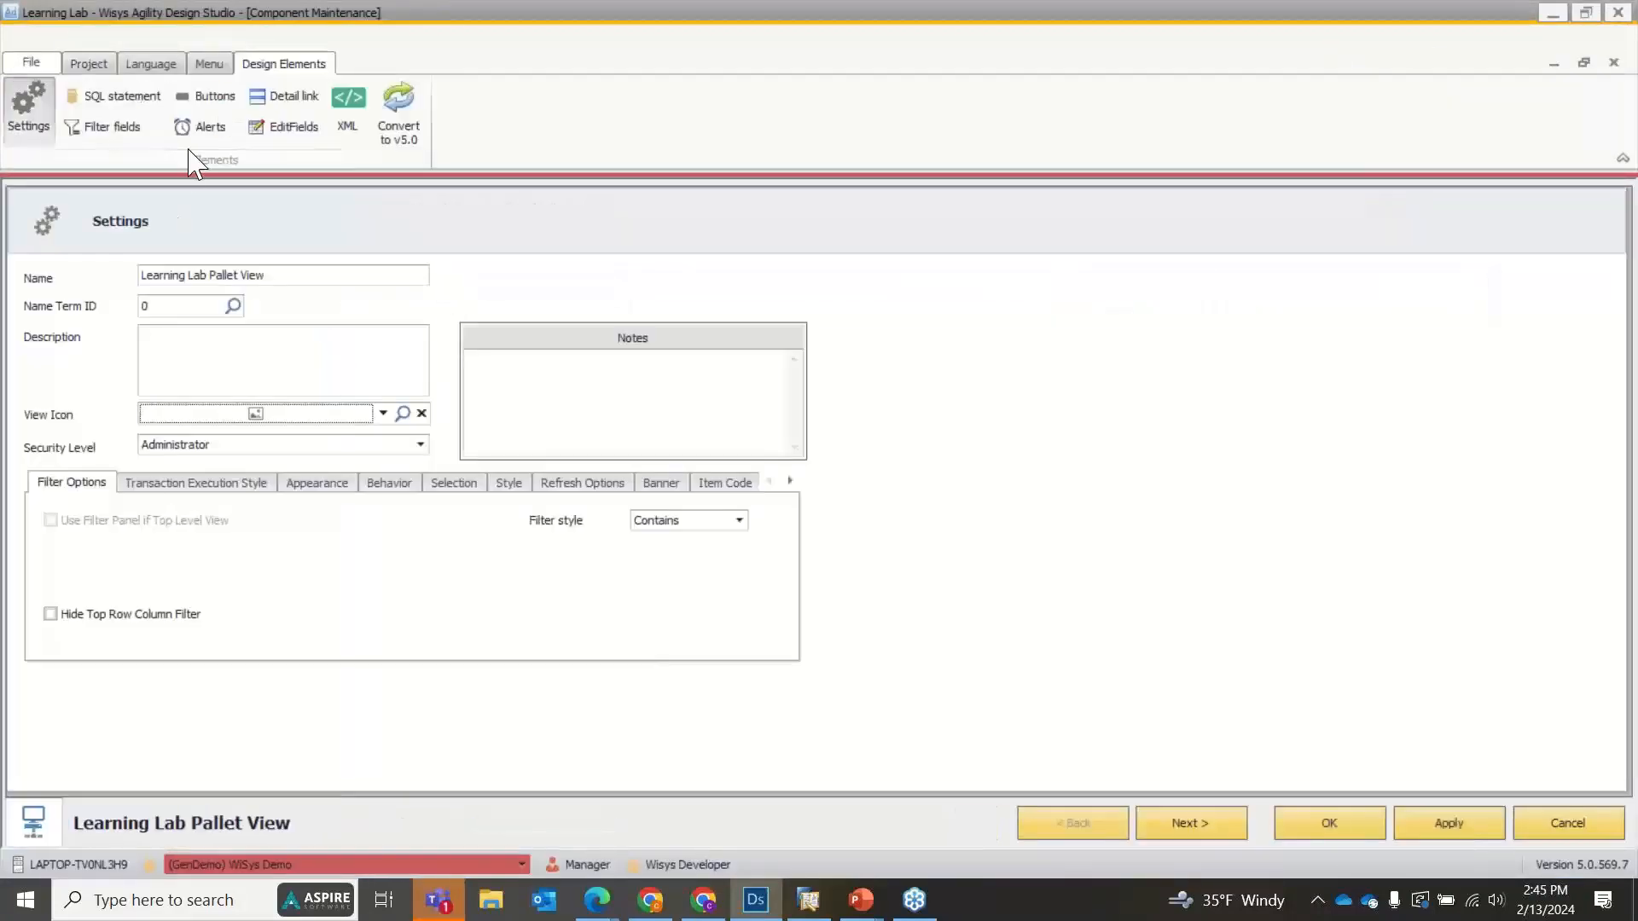
left_click(207, 97)
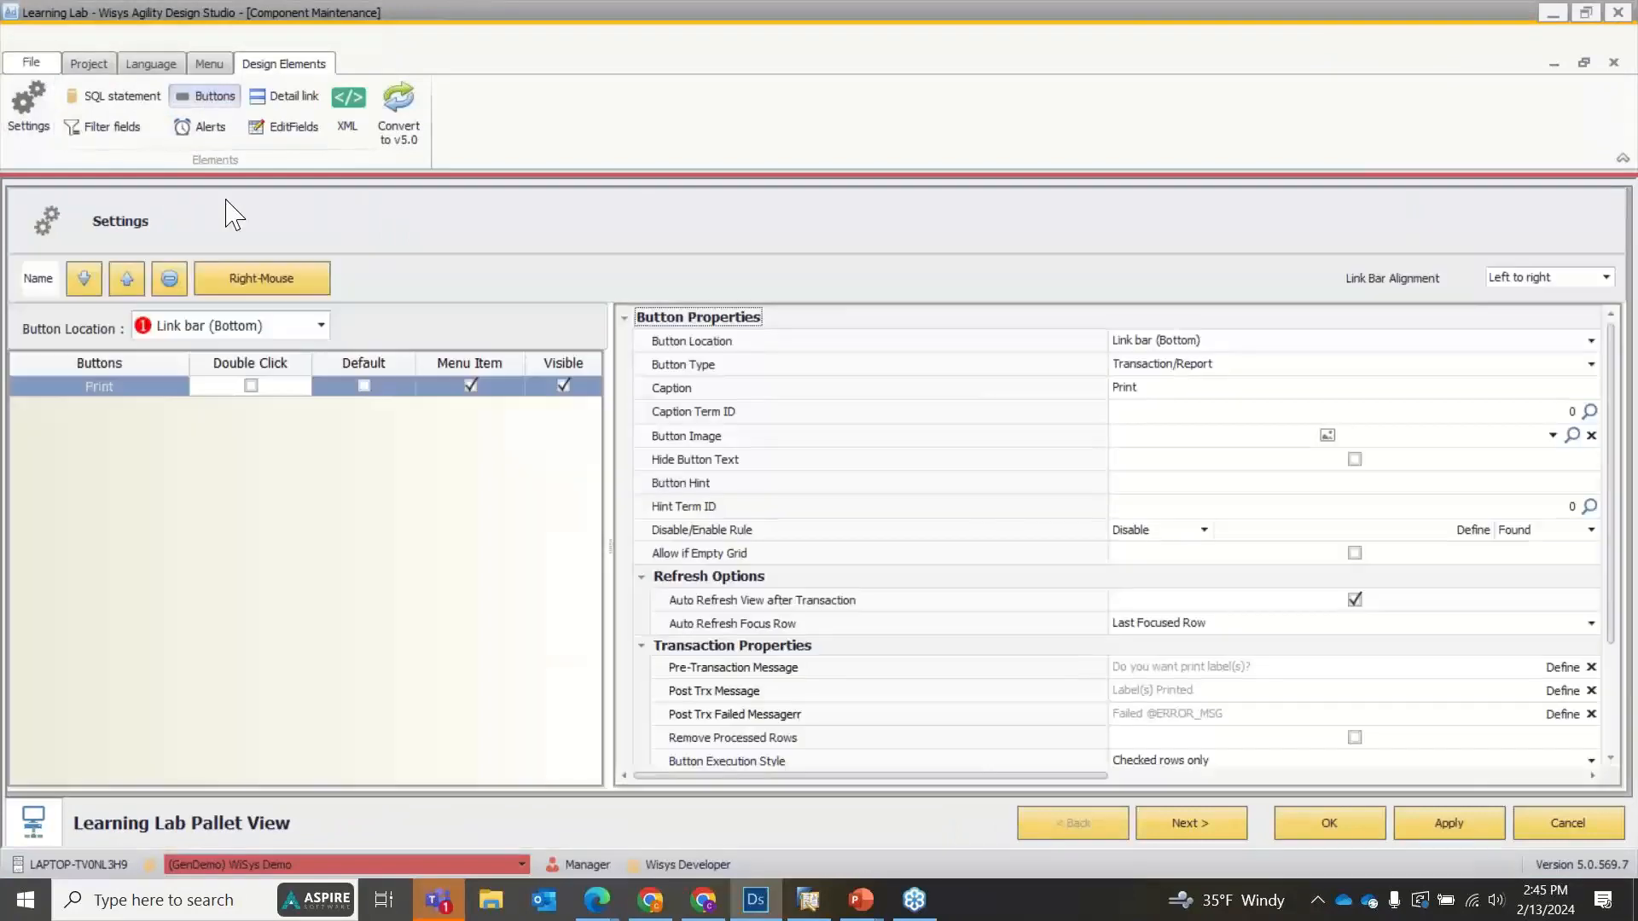
left_click(264, 329)
left_click(228, 391)
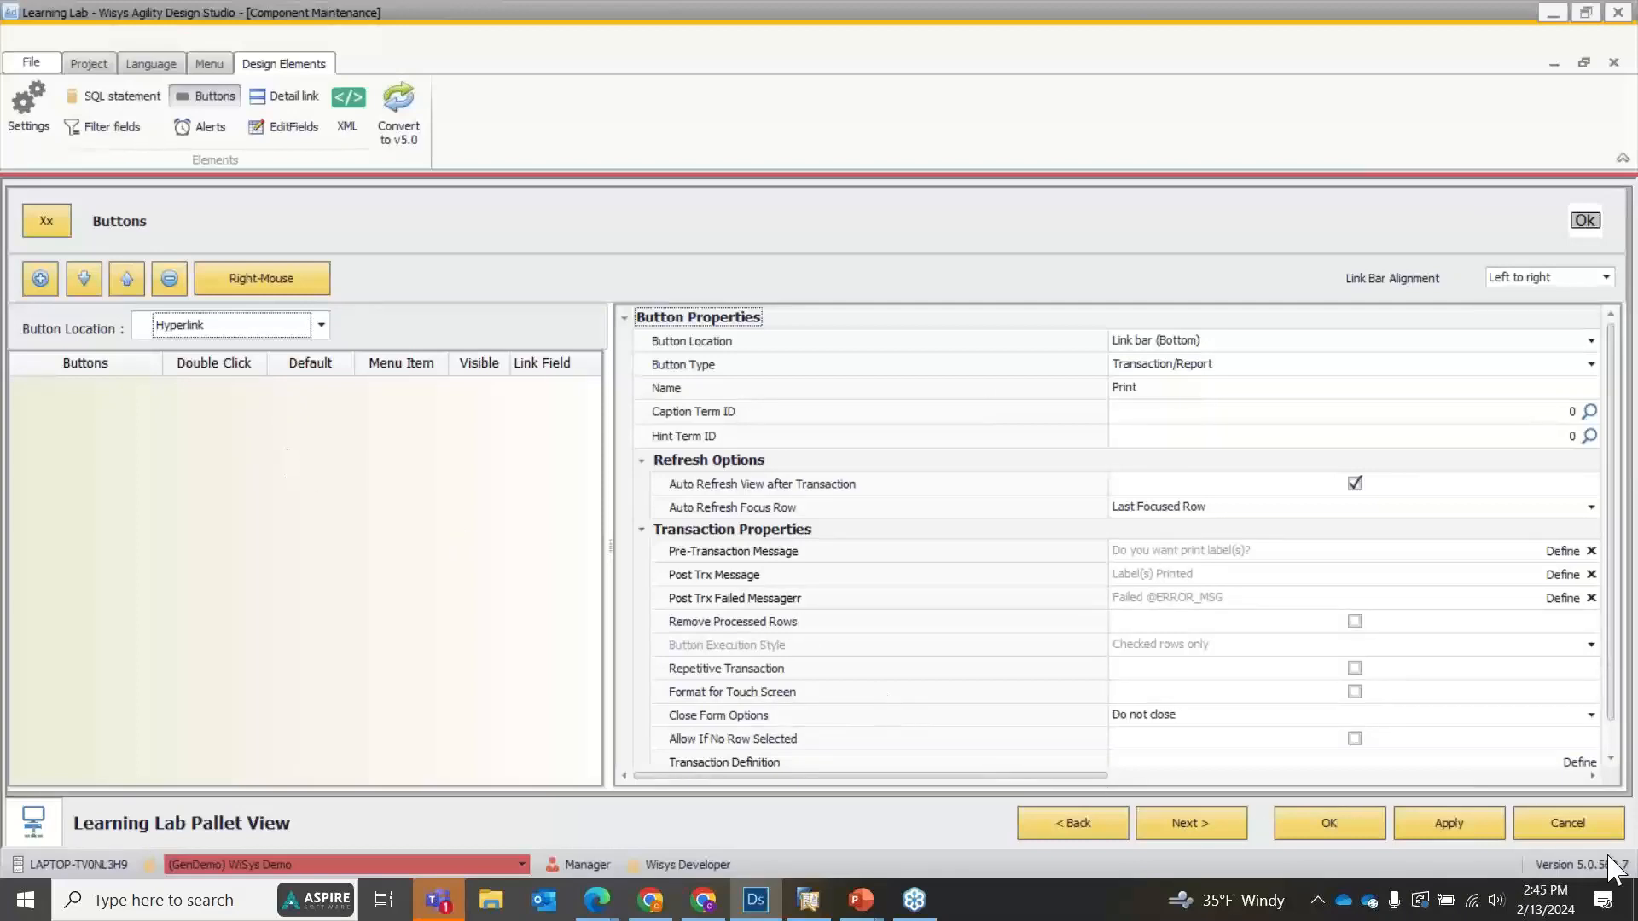
left_click(1574, 829)
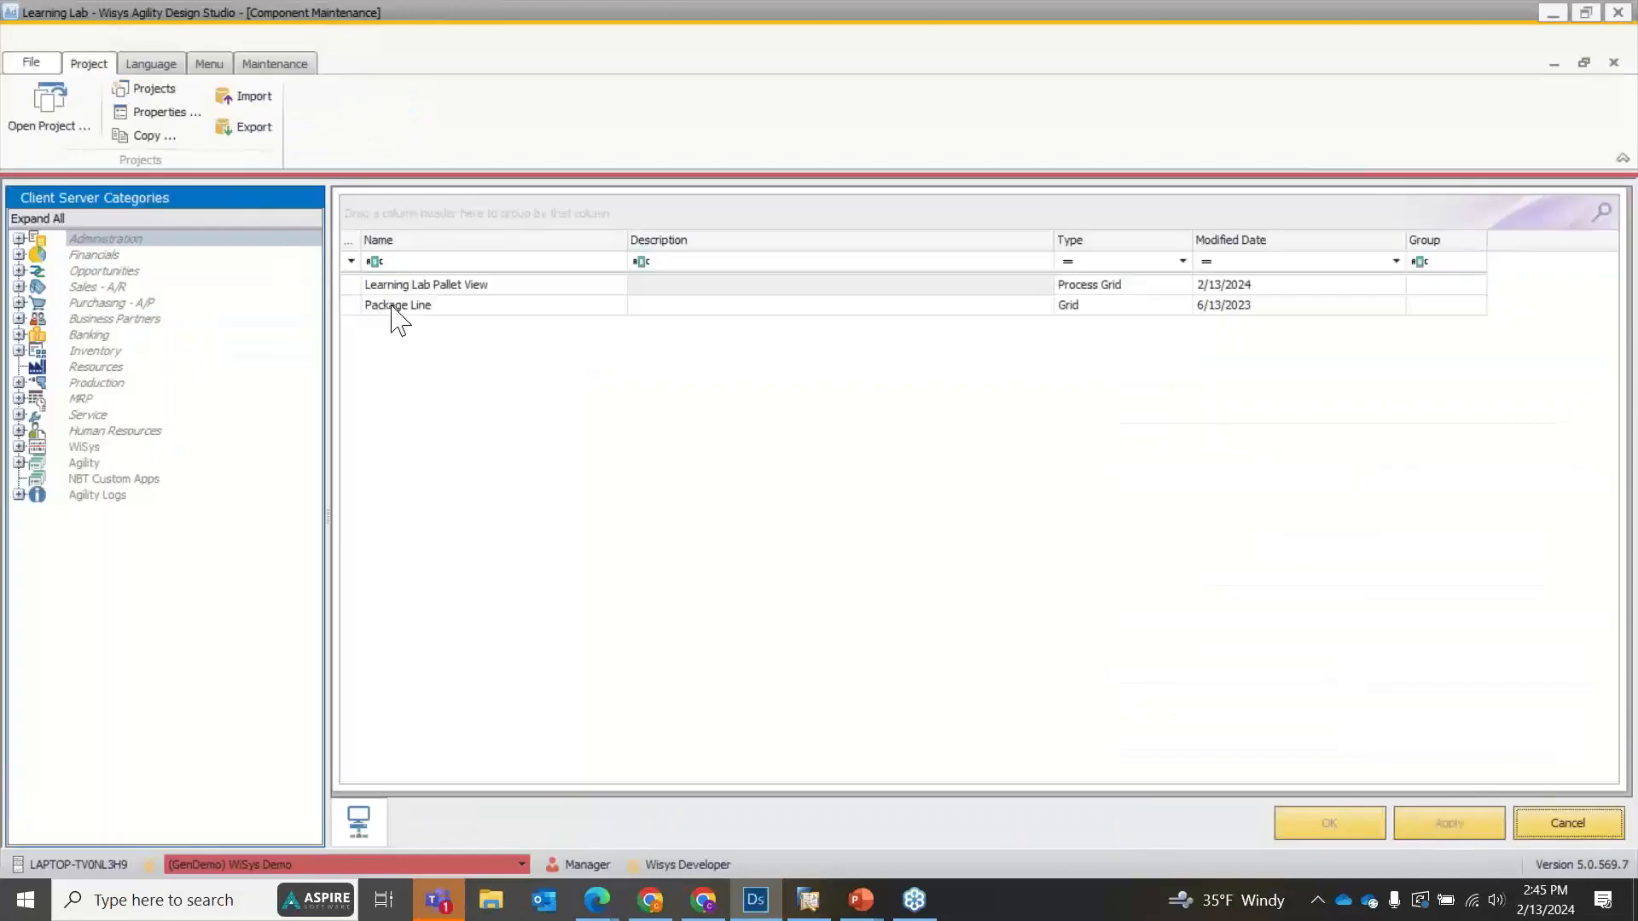
Review the Package Line component's Item hyperlink button and its available button locations, and leave without saving.
left_click(390, 304)
double_click(390, 304)
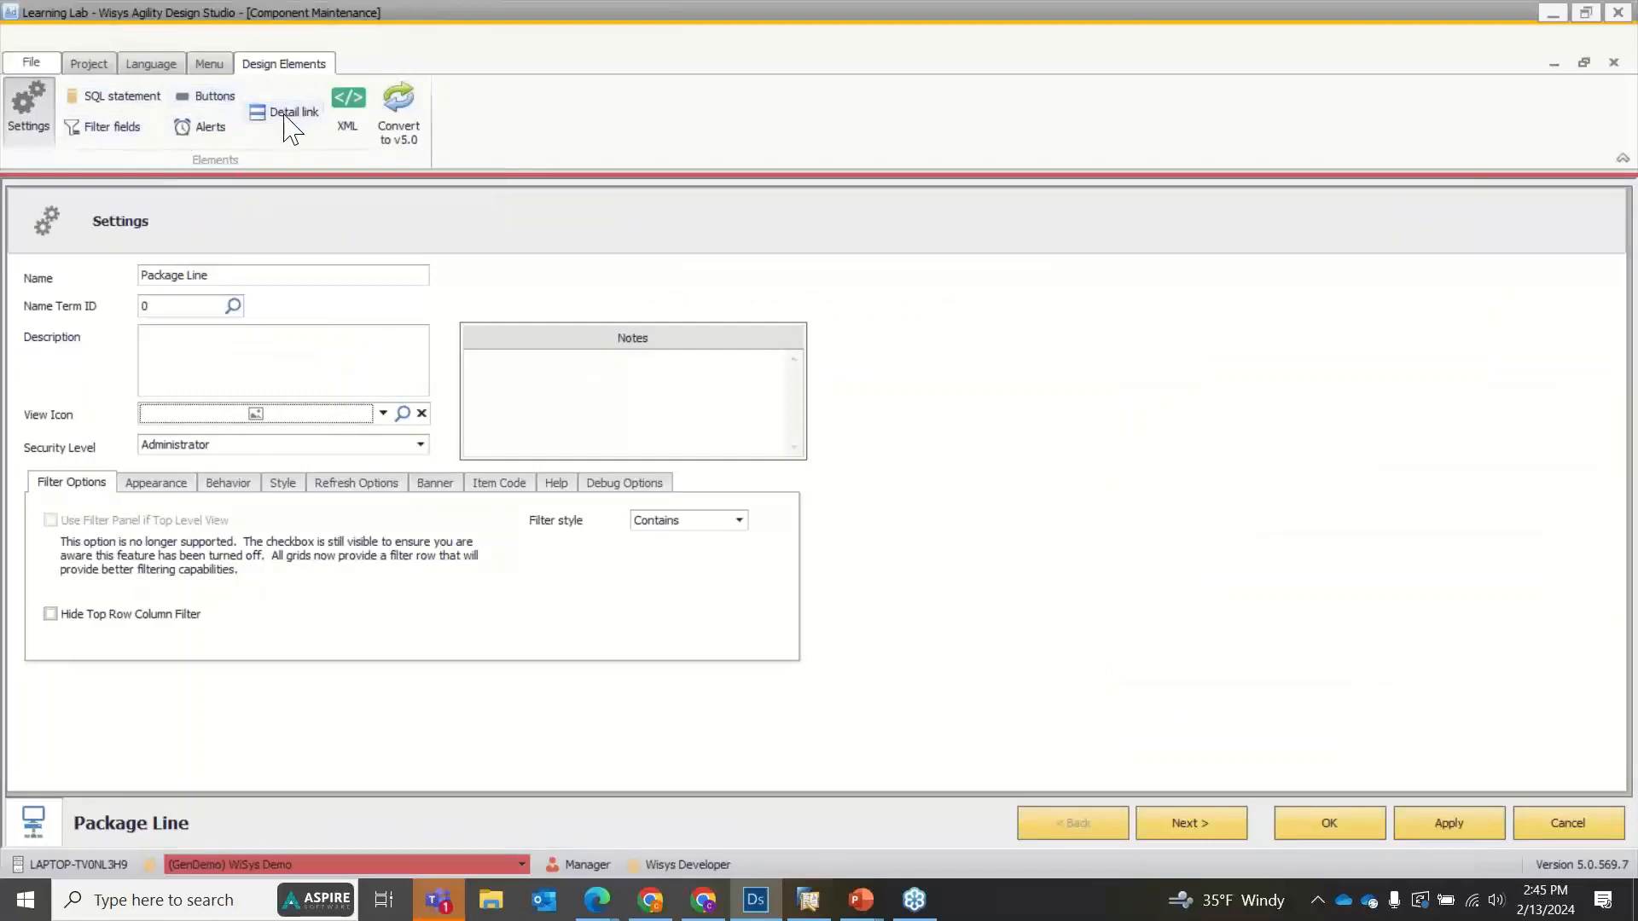
left_click(207, 95)
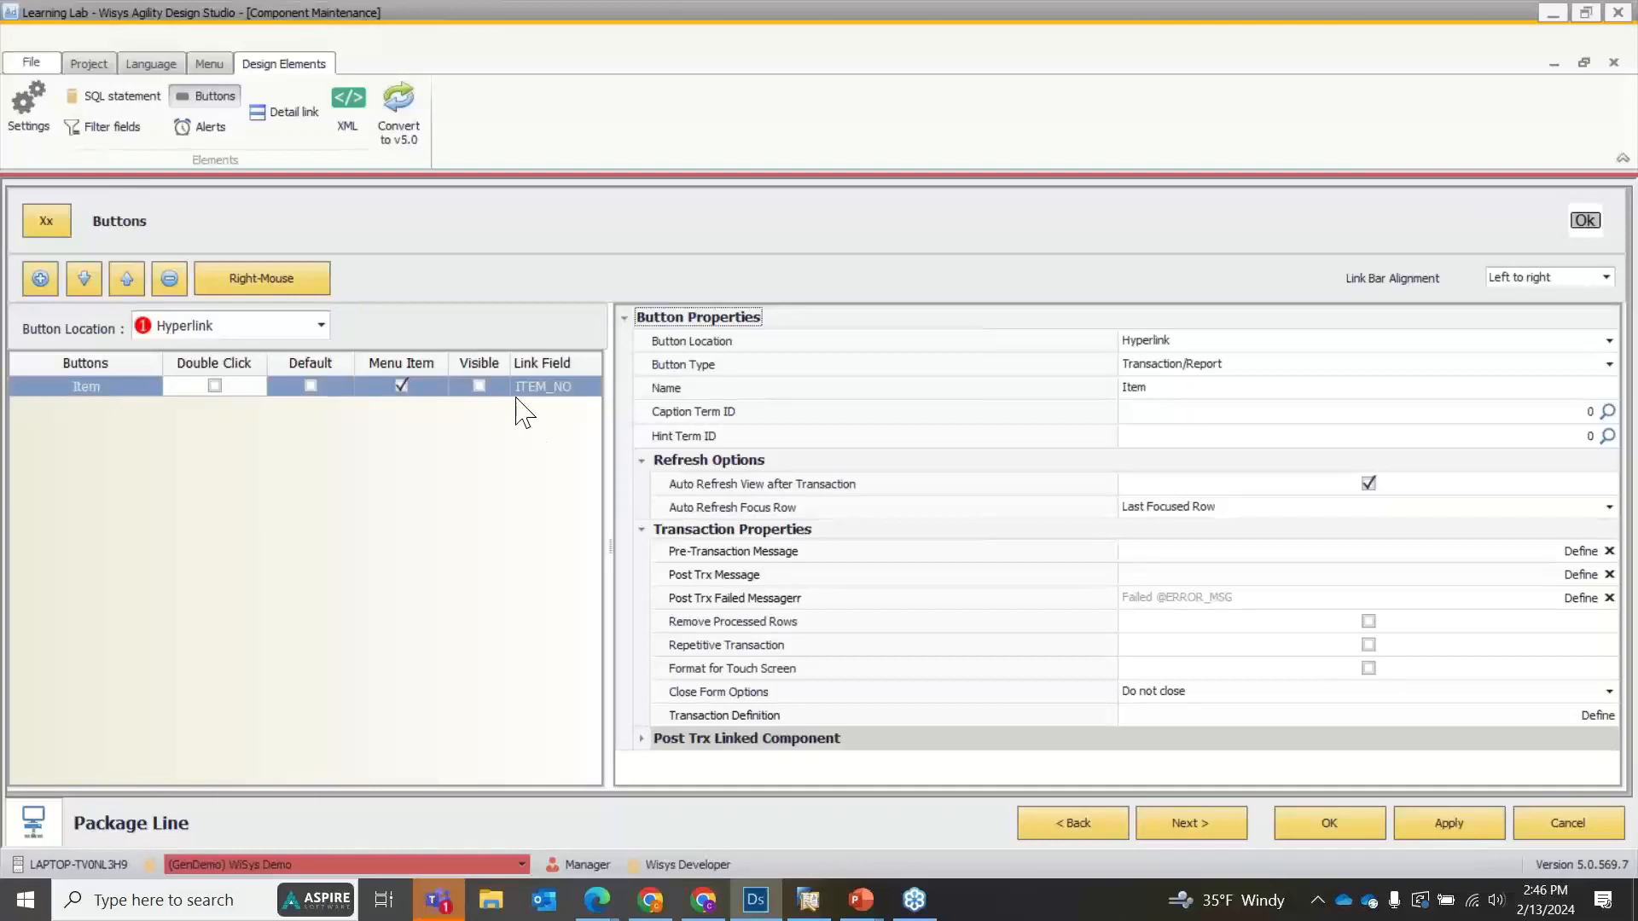
left_click(261, 325)
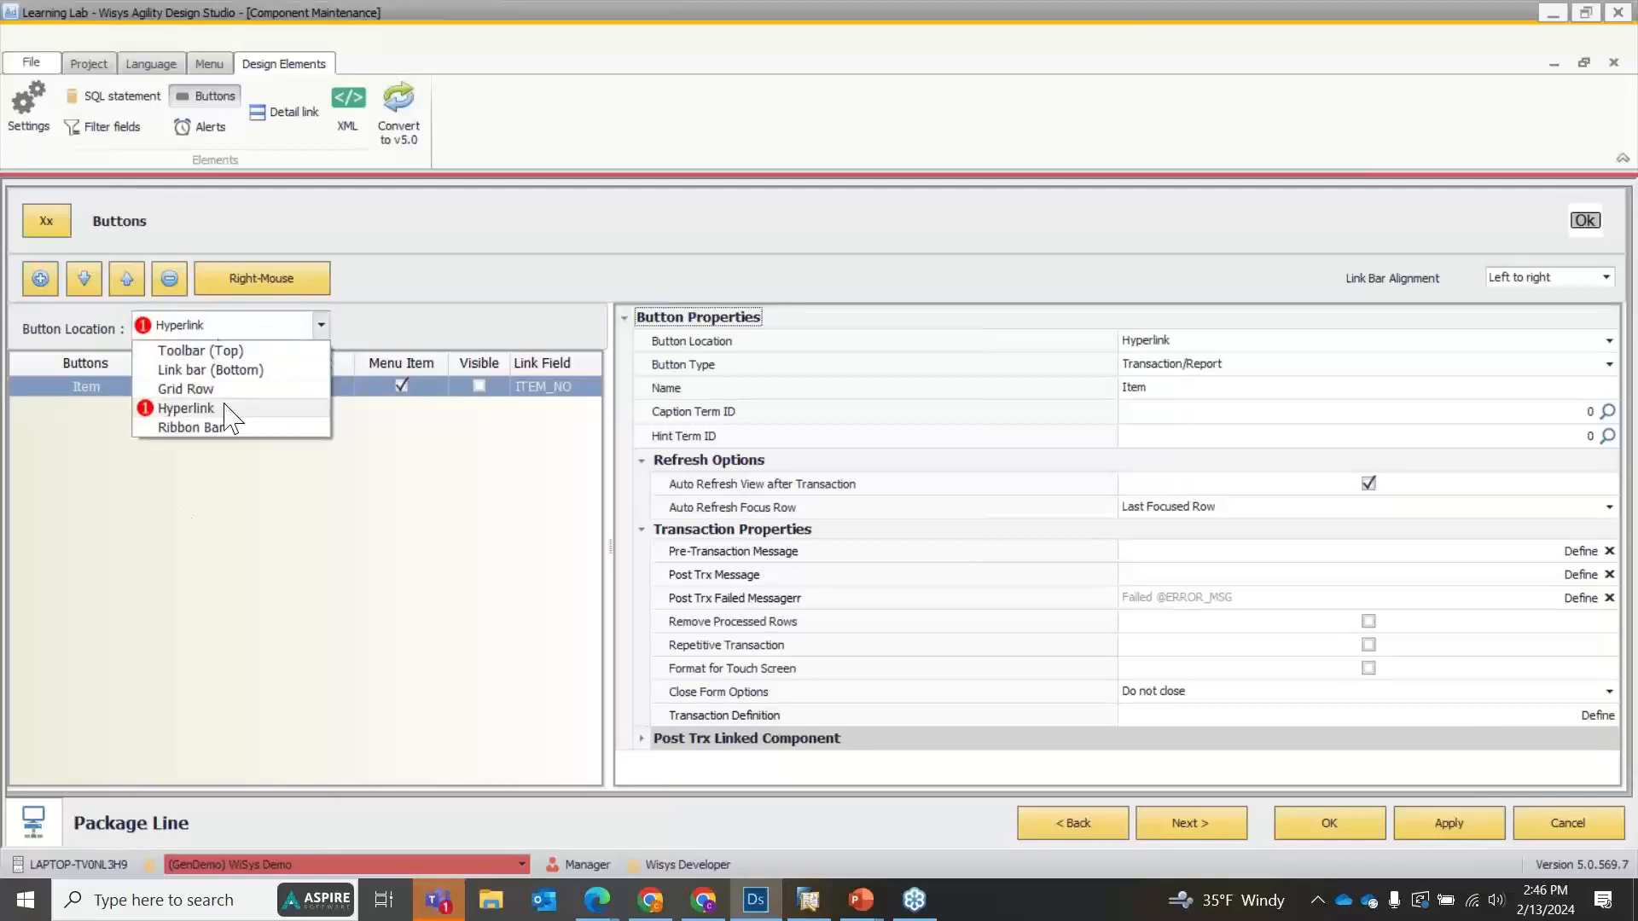
left_click(446, 294)
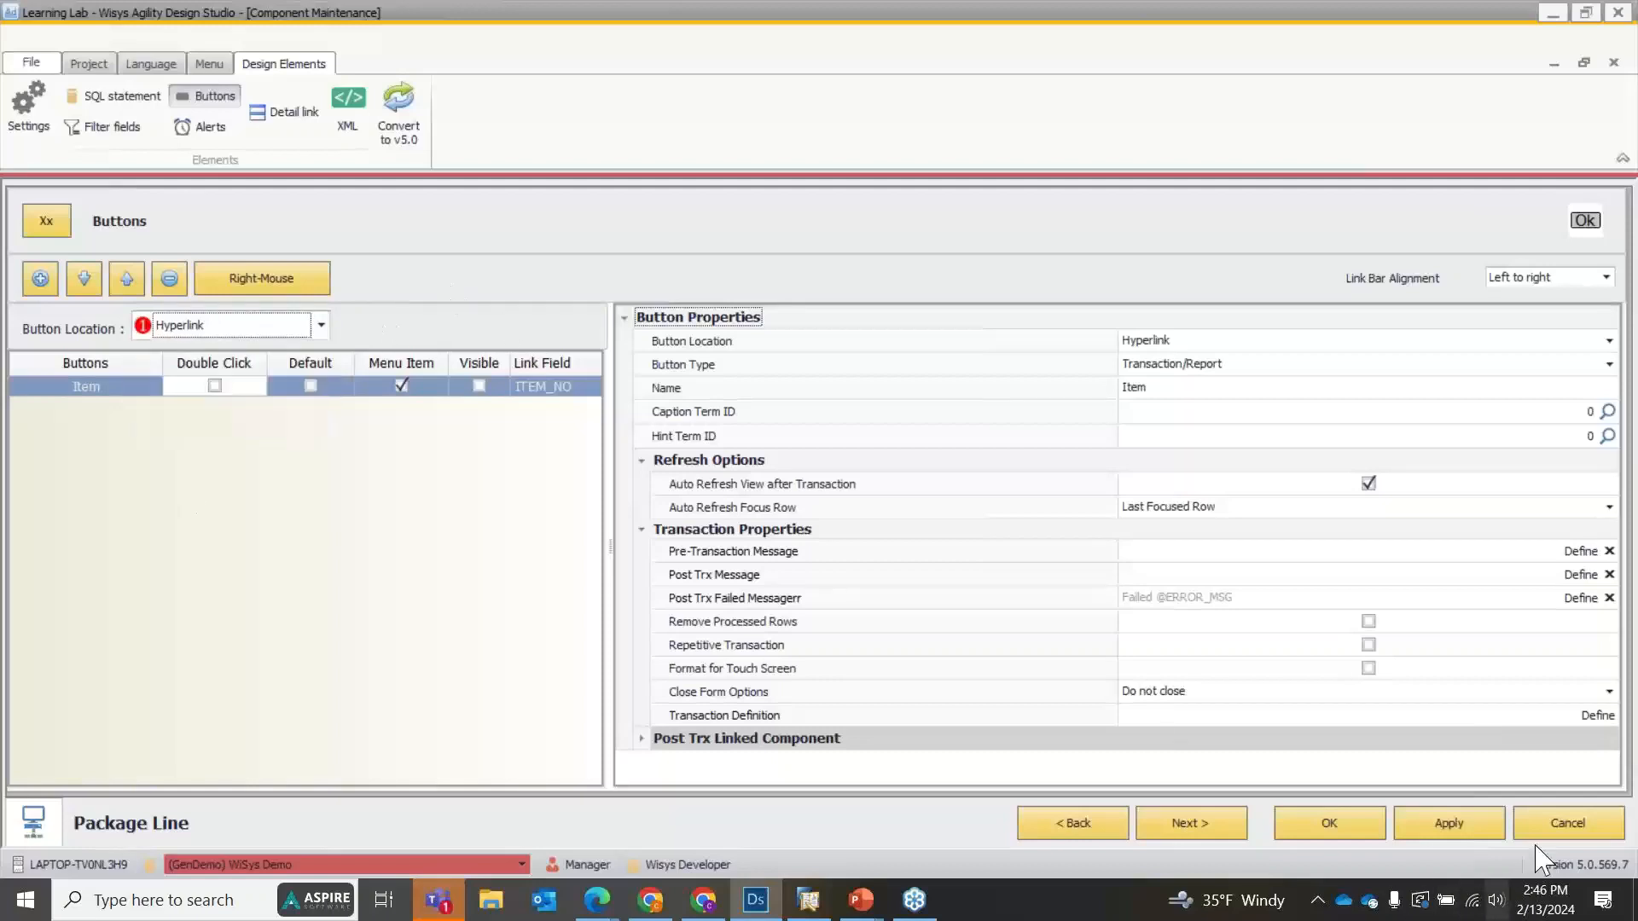
left_click(1566, 821)
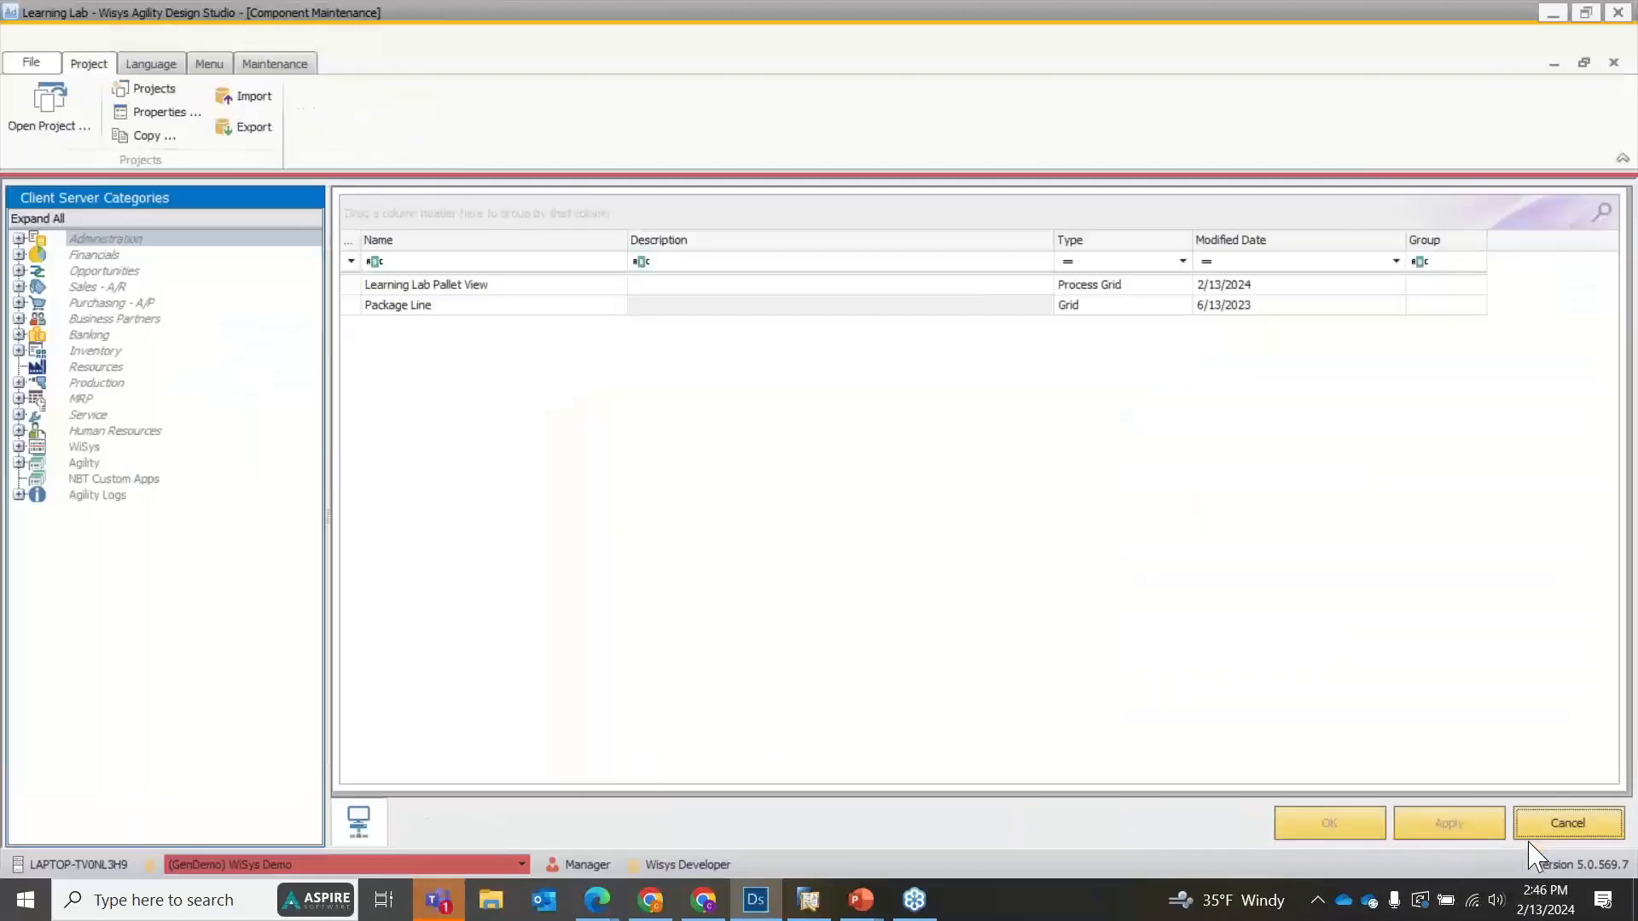
Add a Ribbon Bar page with two groups to the button definitions of Learning Lab Pallet View.
double_click(475, 285)
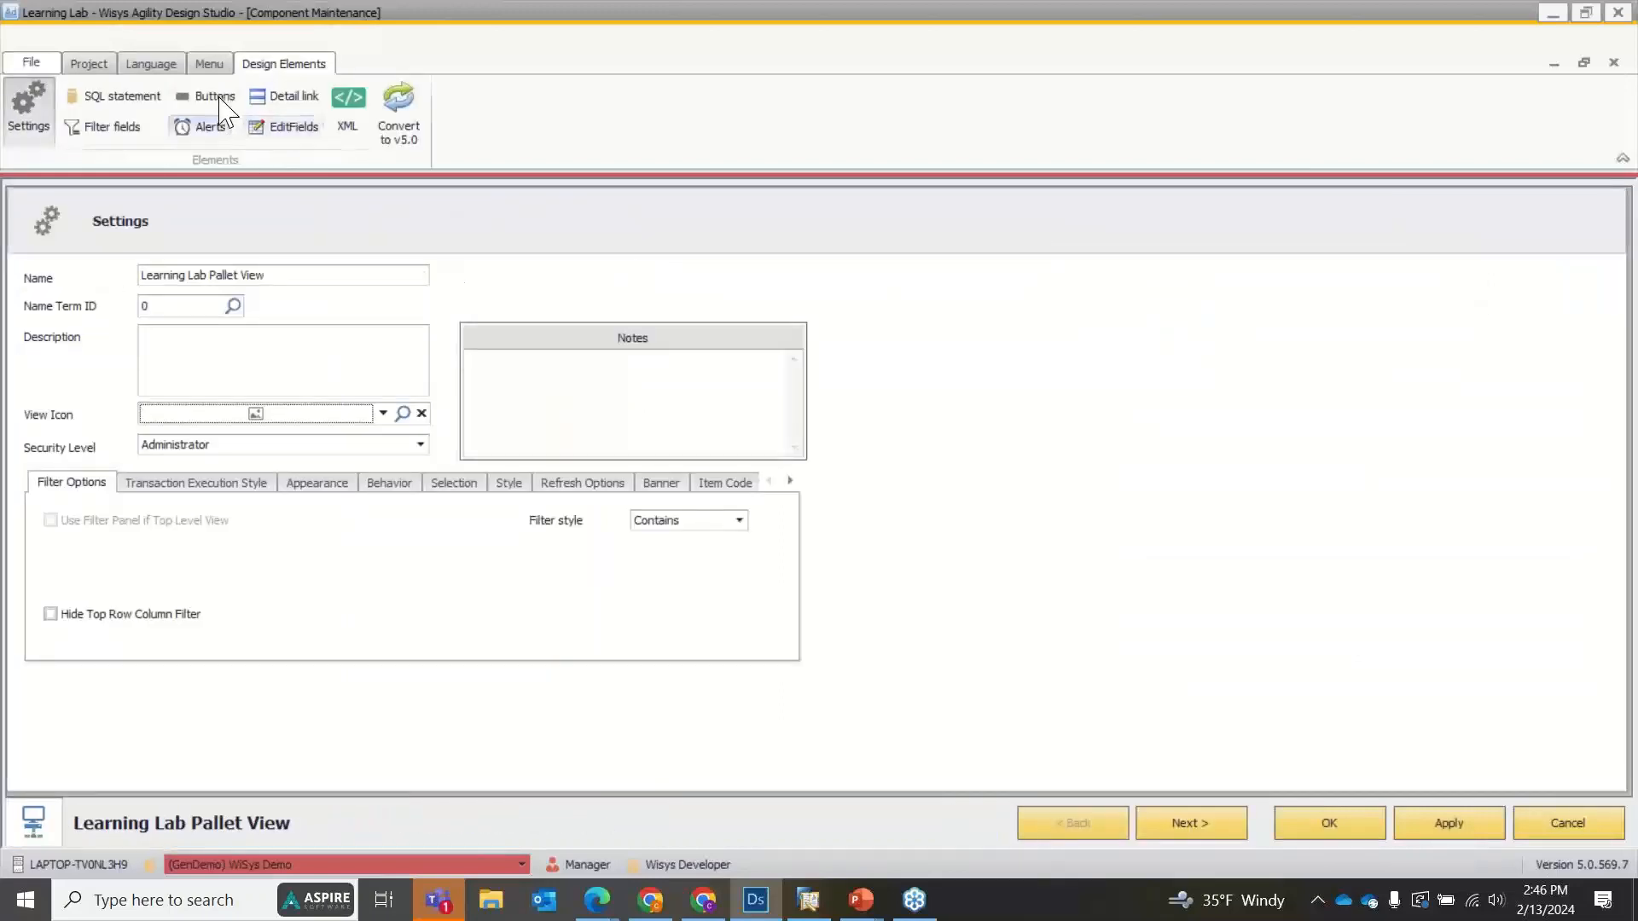
left_click(215, 95)
left_click(266, 328)
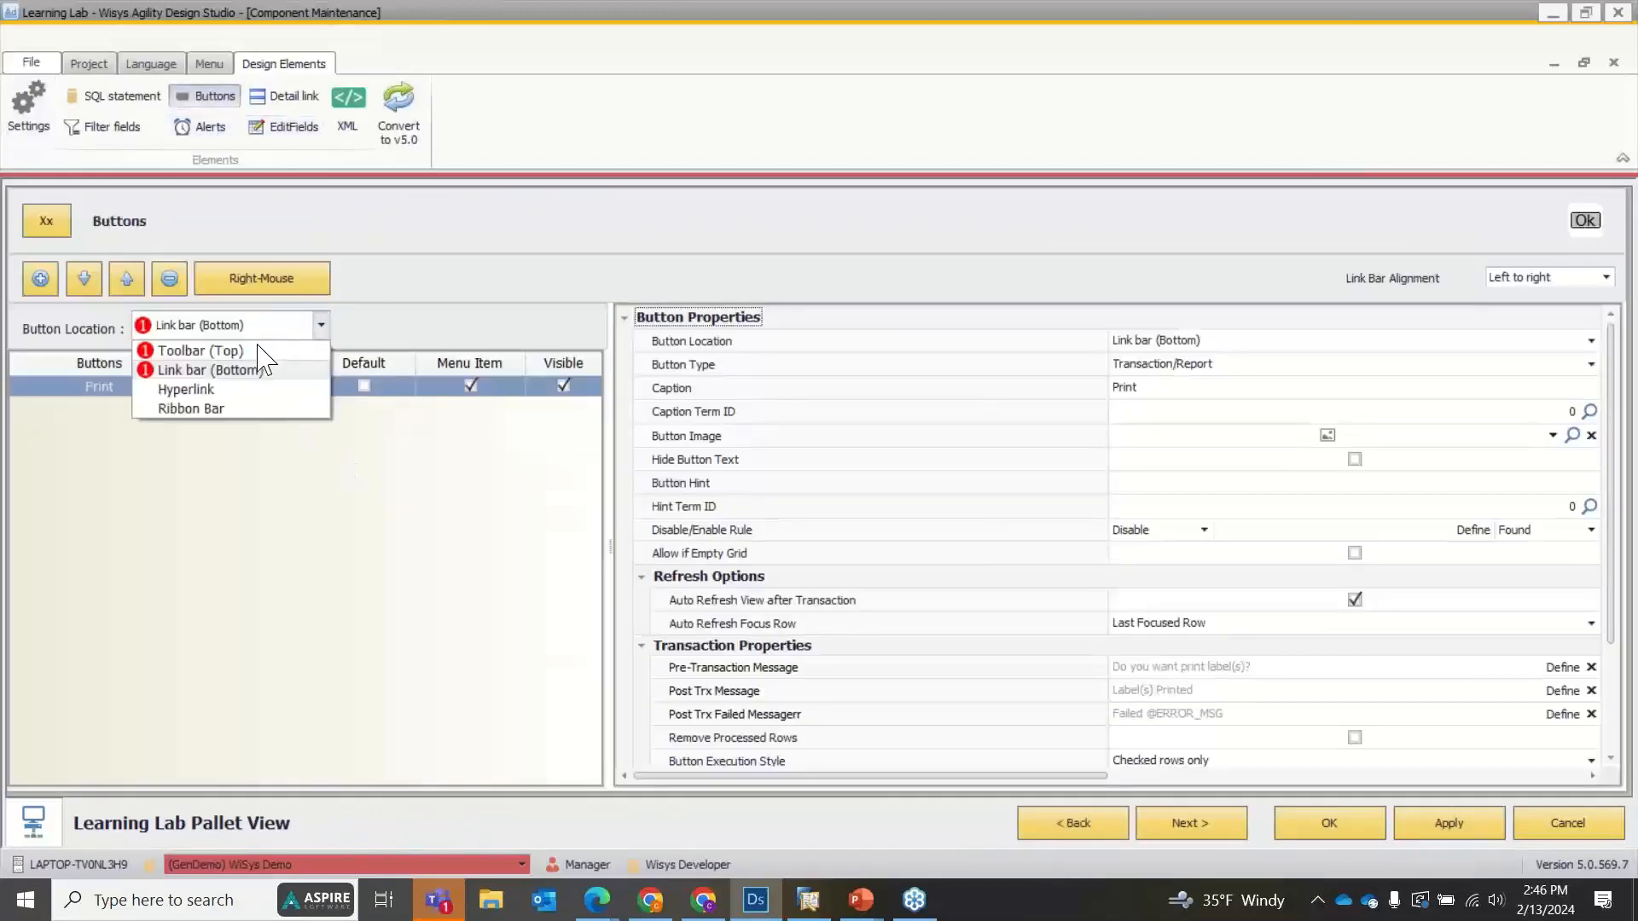
left_click(232, 408)
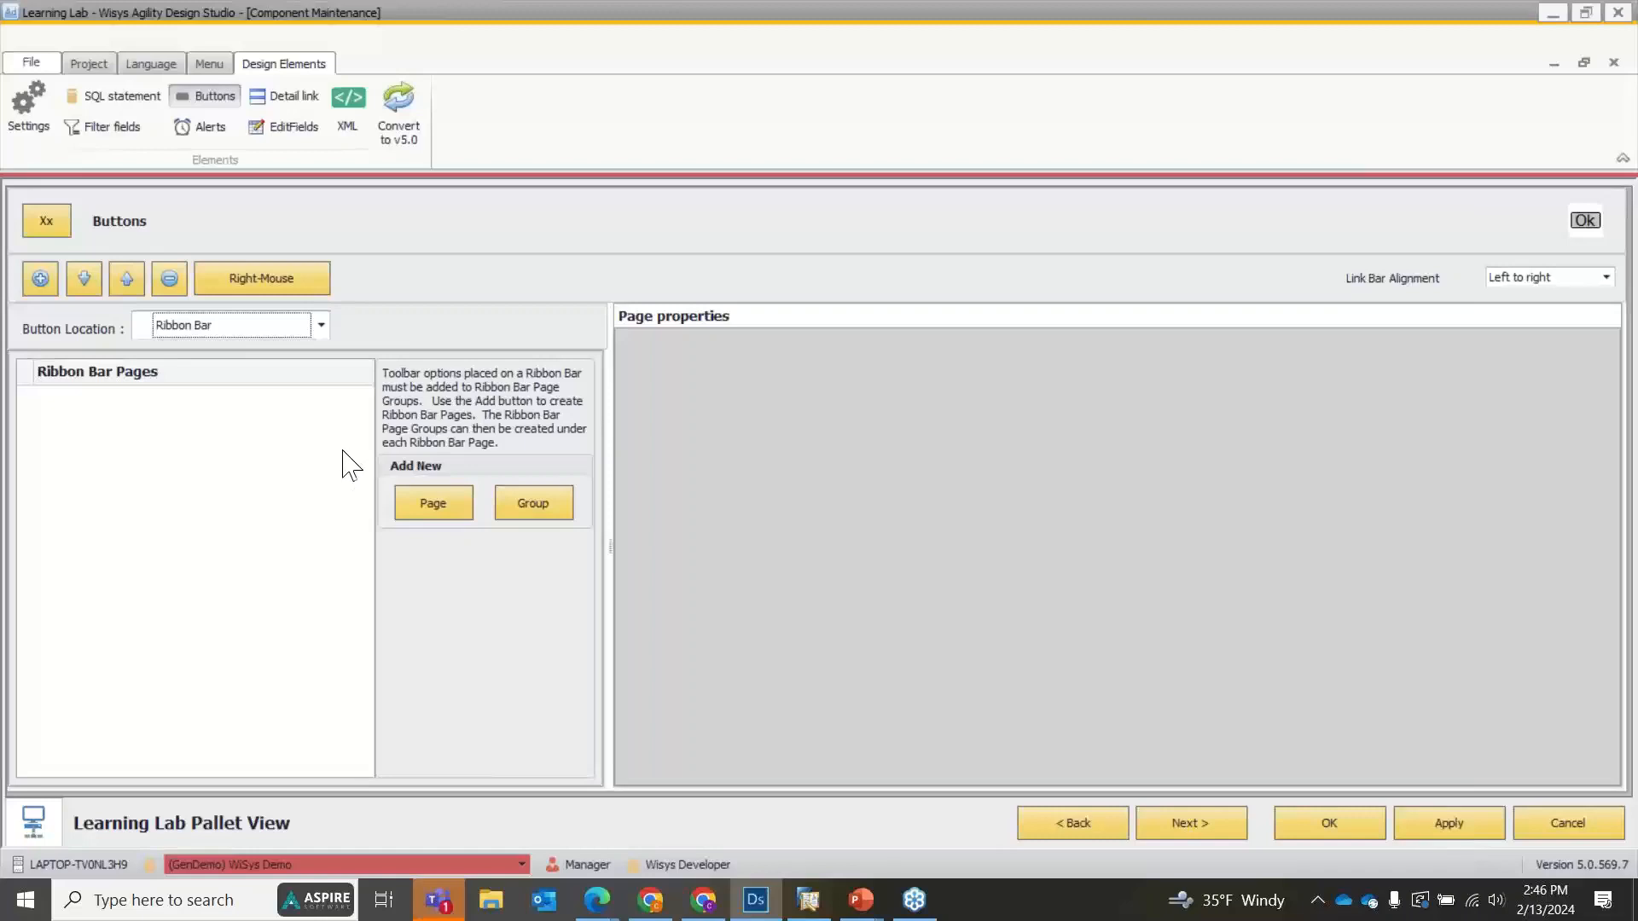
left_click(414, 510)
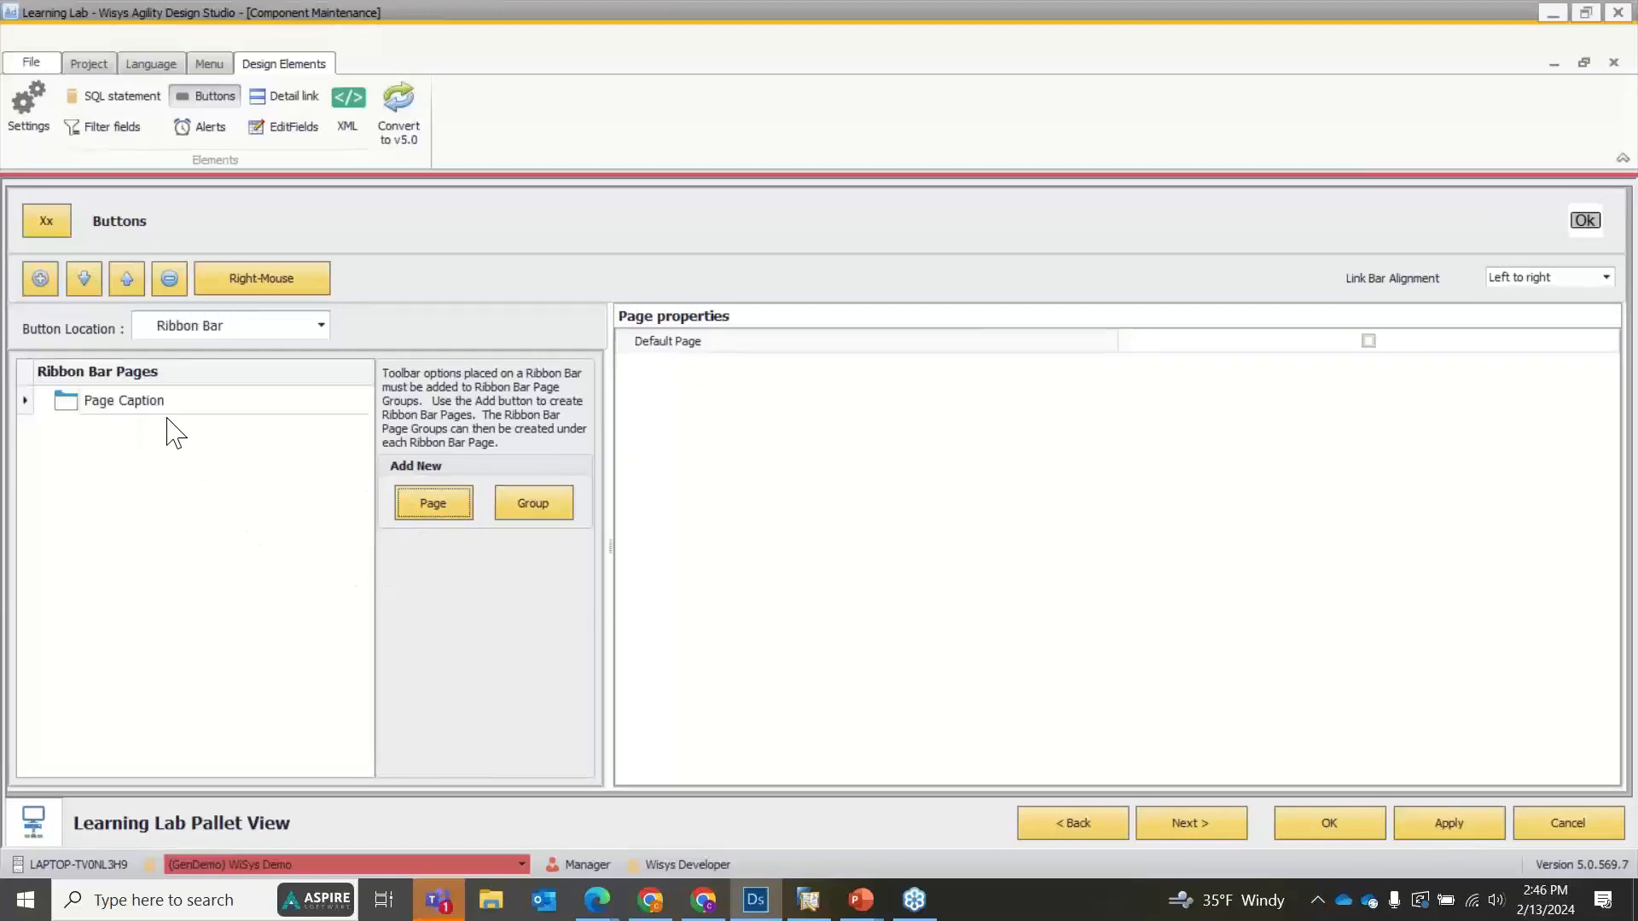
left_click(563, 516)
left_click(560, 511)
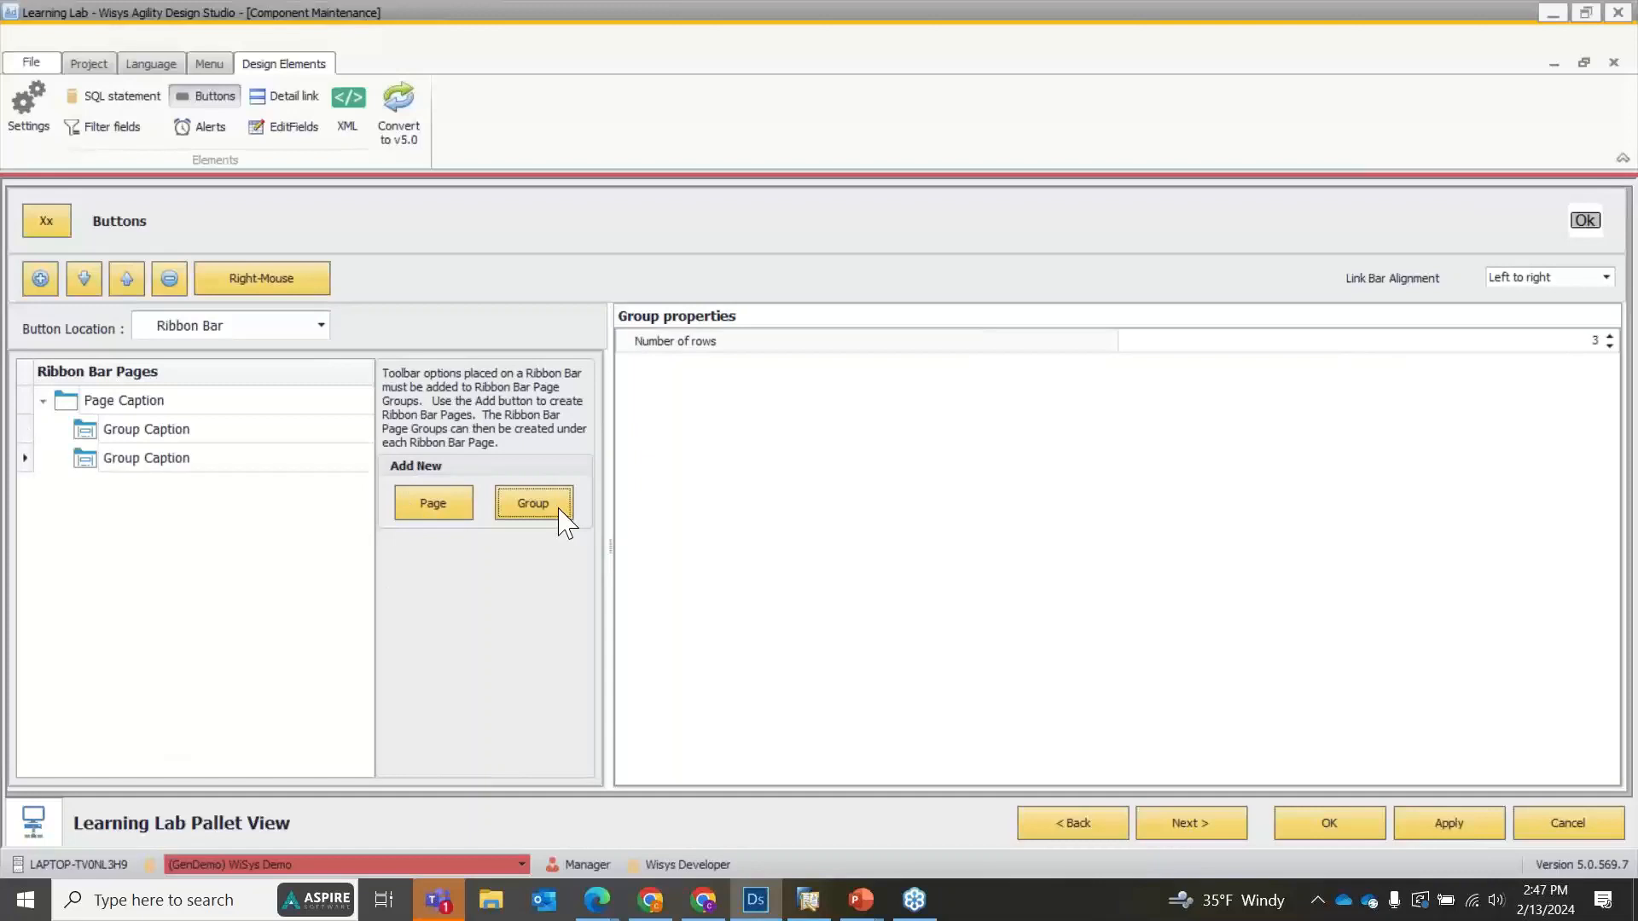
Rename the ribbon page Buttons and its two groups Print and Transactions, and save the view.
left_click(159, 401)
left_click_drag(163, 402, 43, 399)
type("Buttons")
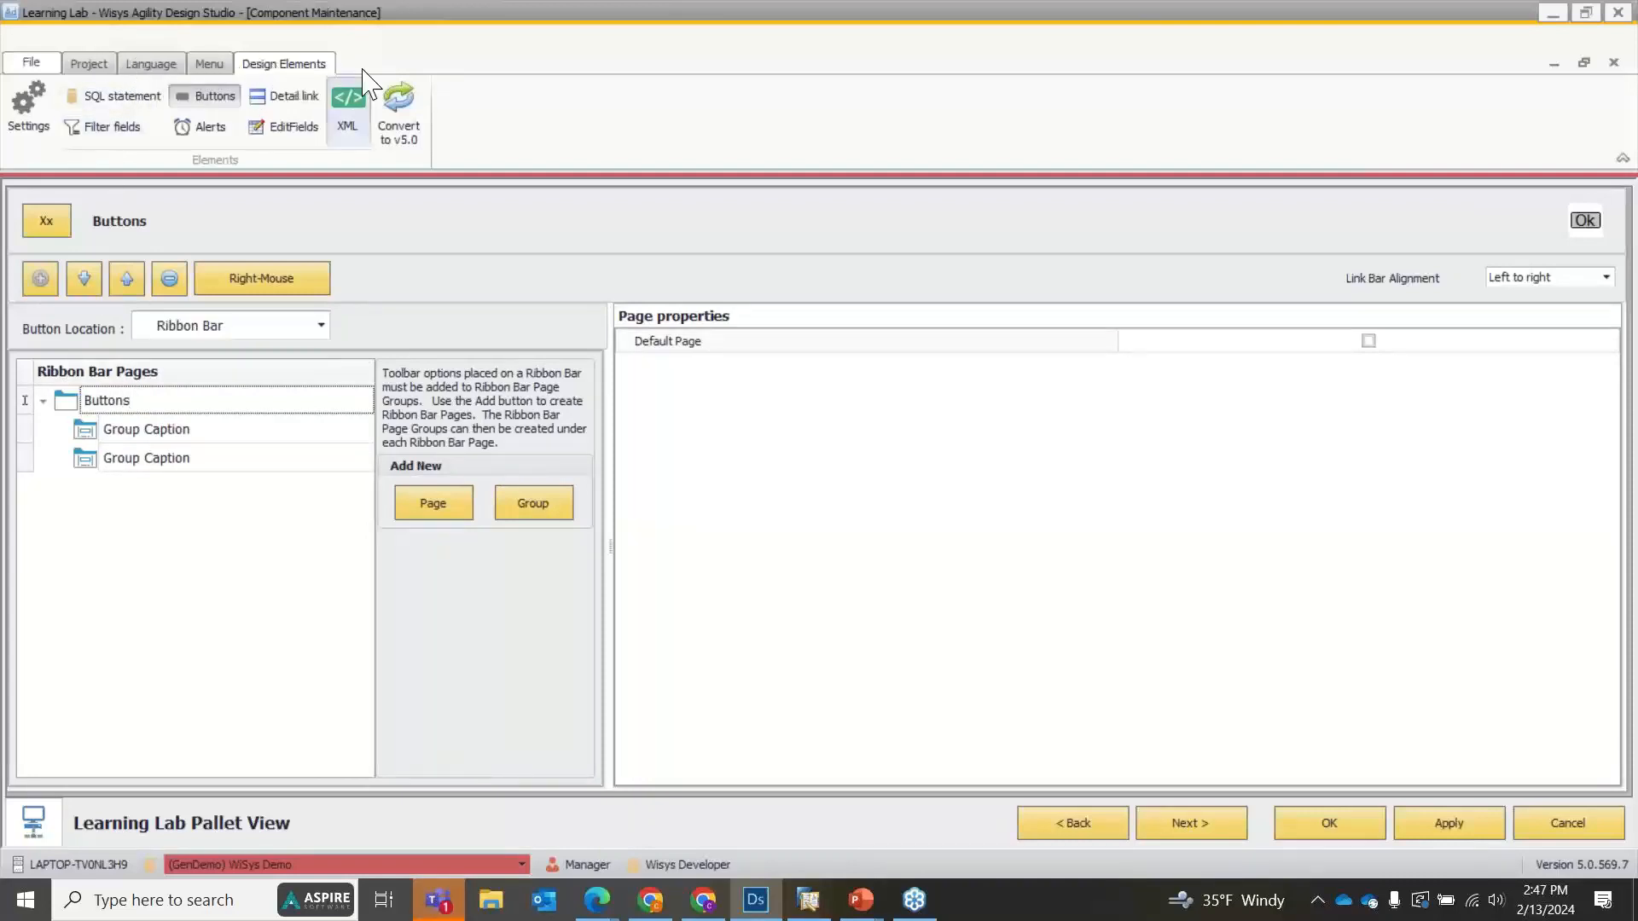
left_click(199, 430)
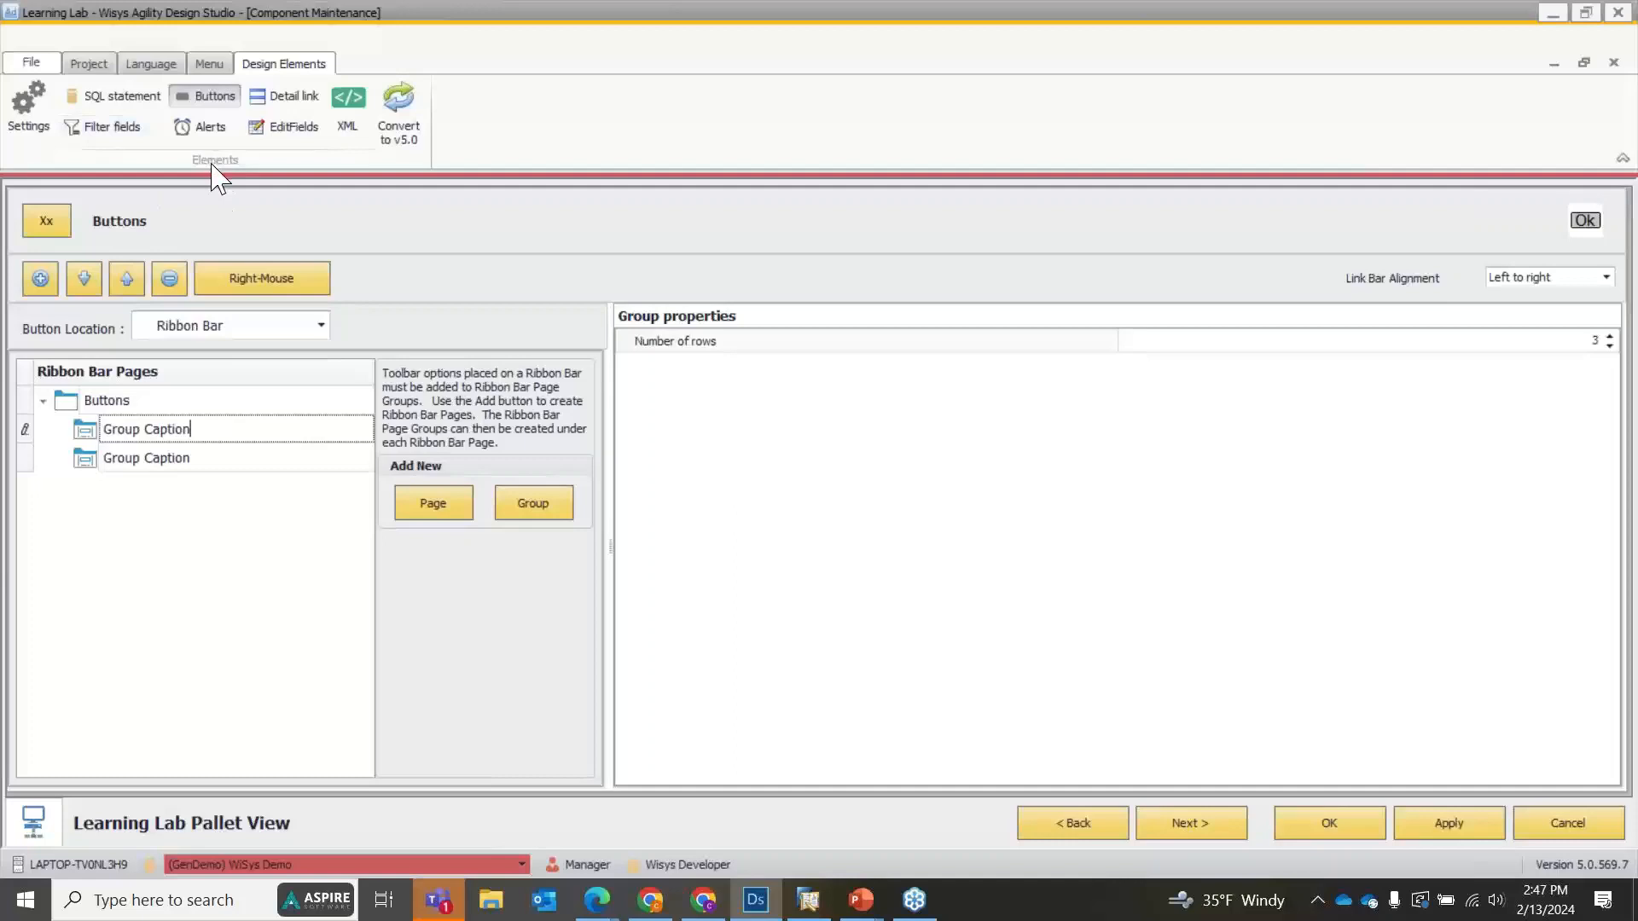
left_click_drag(199, 429, 104, 427)
type("Print")
double_click(147, 462)
left_click_drag(201, 453, 97, 467)
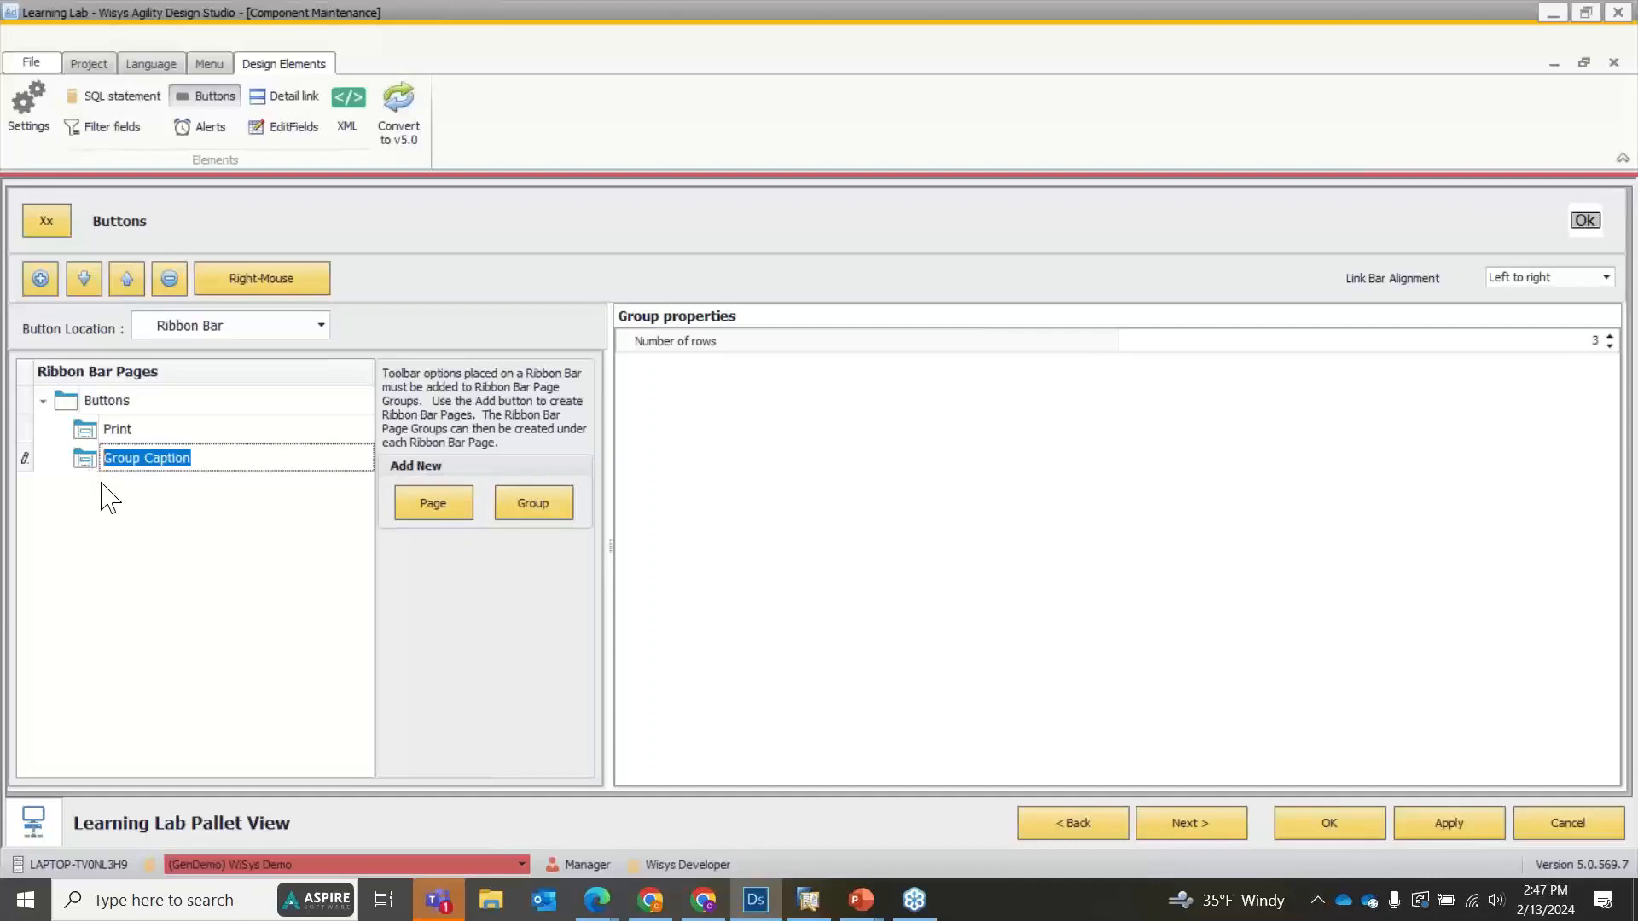
type("Transactions")
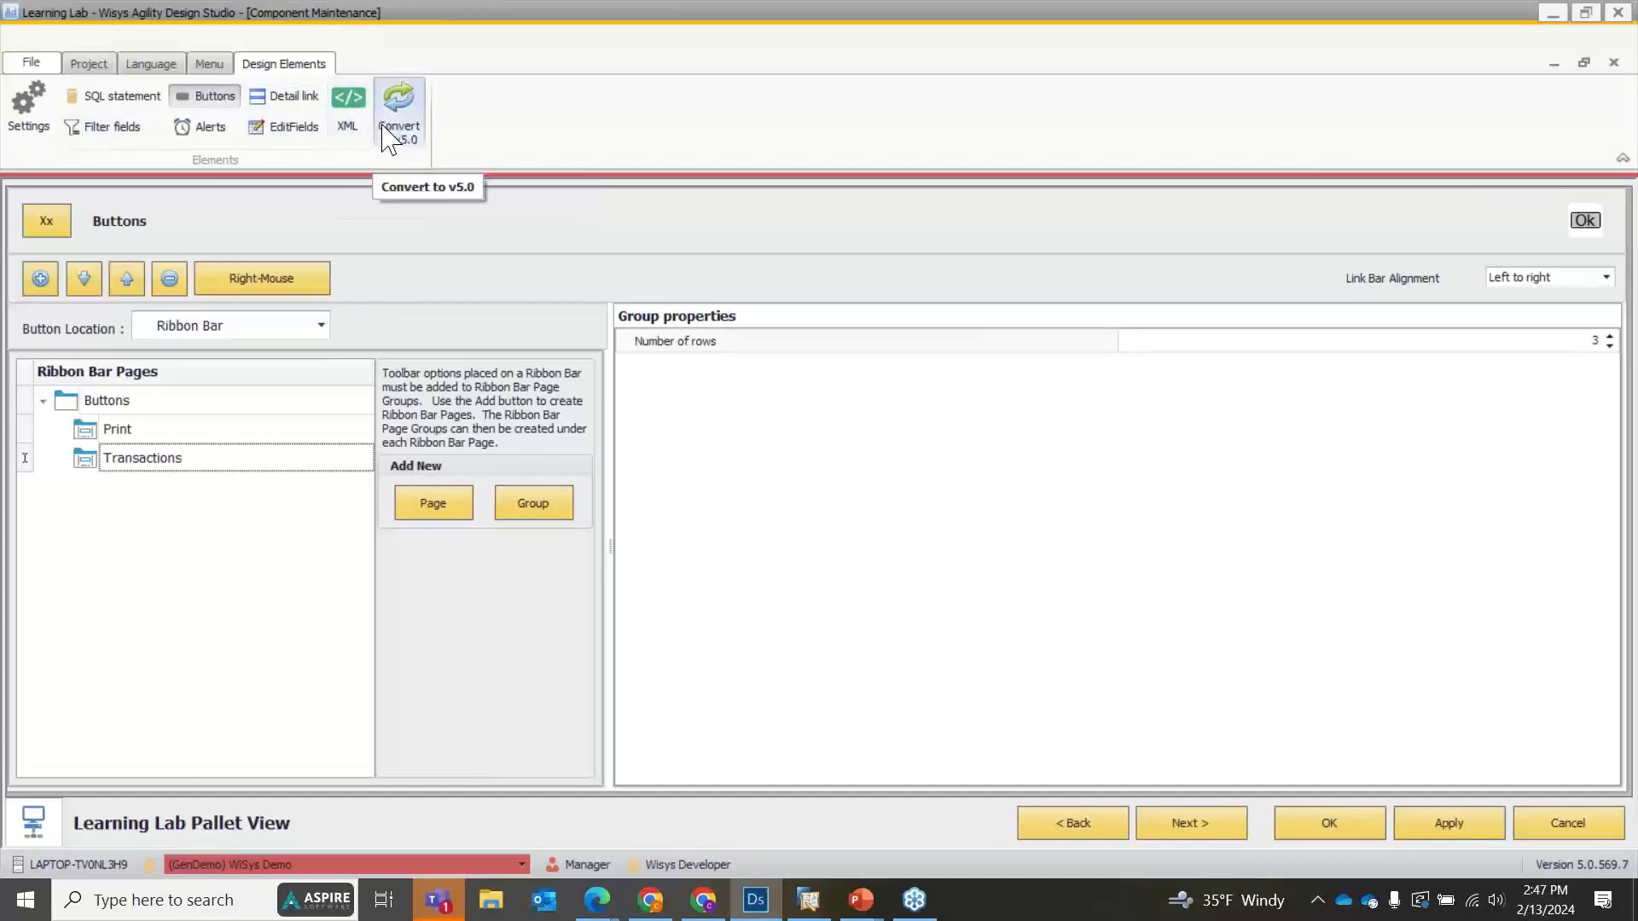
left_click(1438, 831)
left_click(1341, 833)
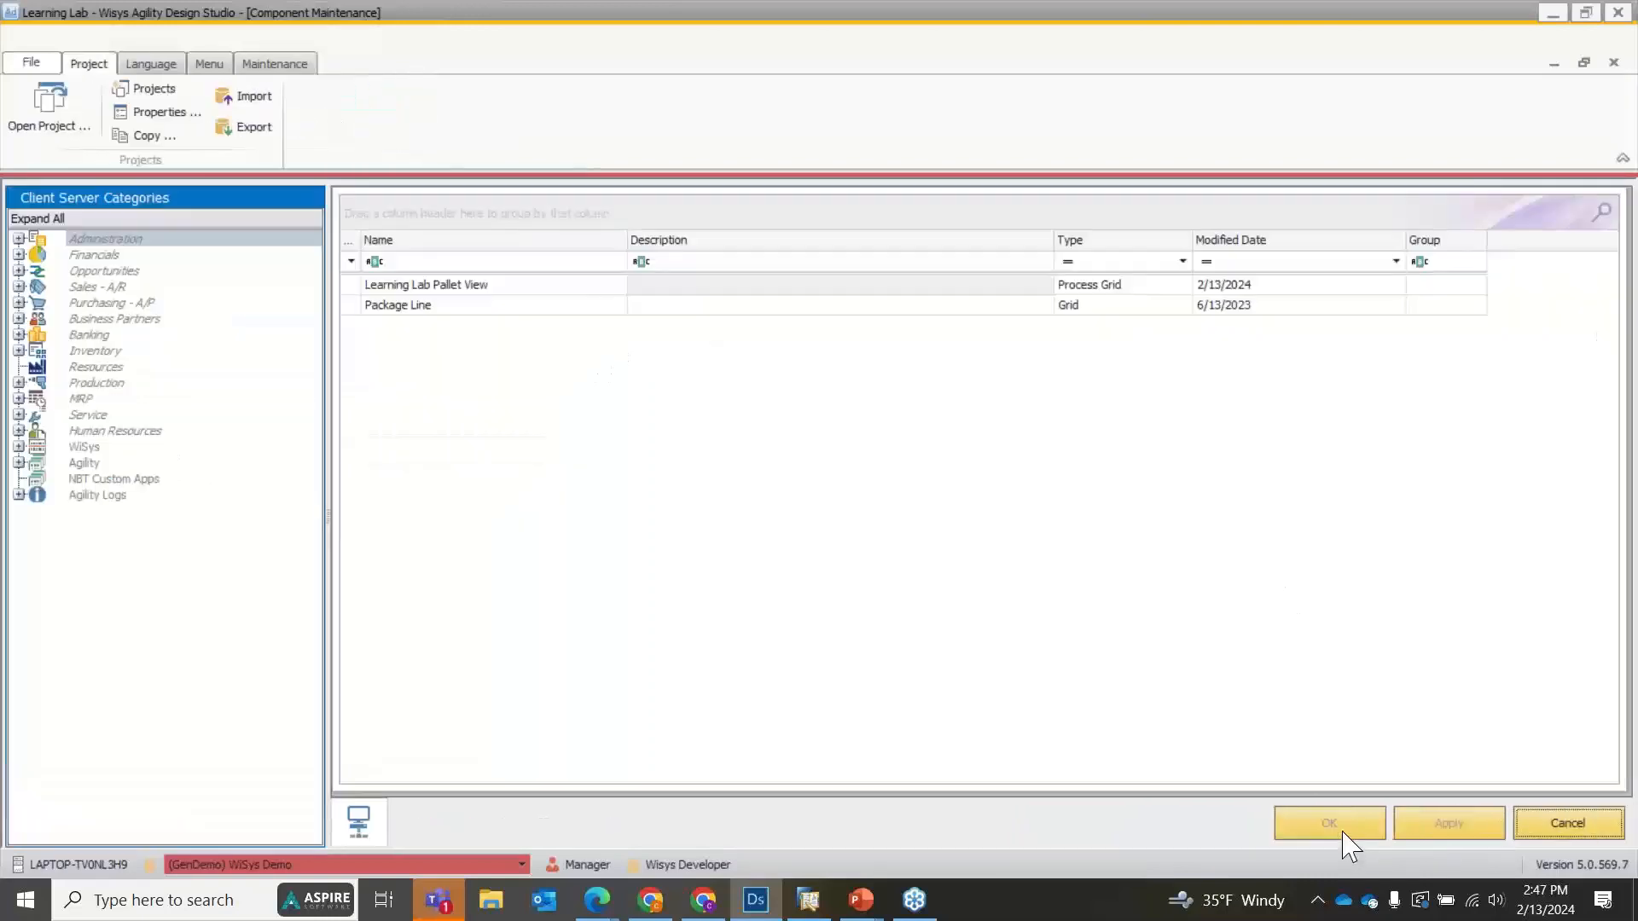
Add a button to the Transactions group of the Ribbon Bar location in Learning Lab Pallet View and save the view.
double_click(434, 286)
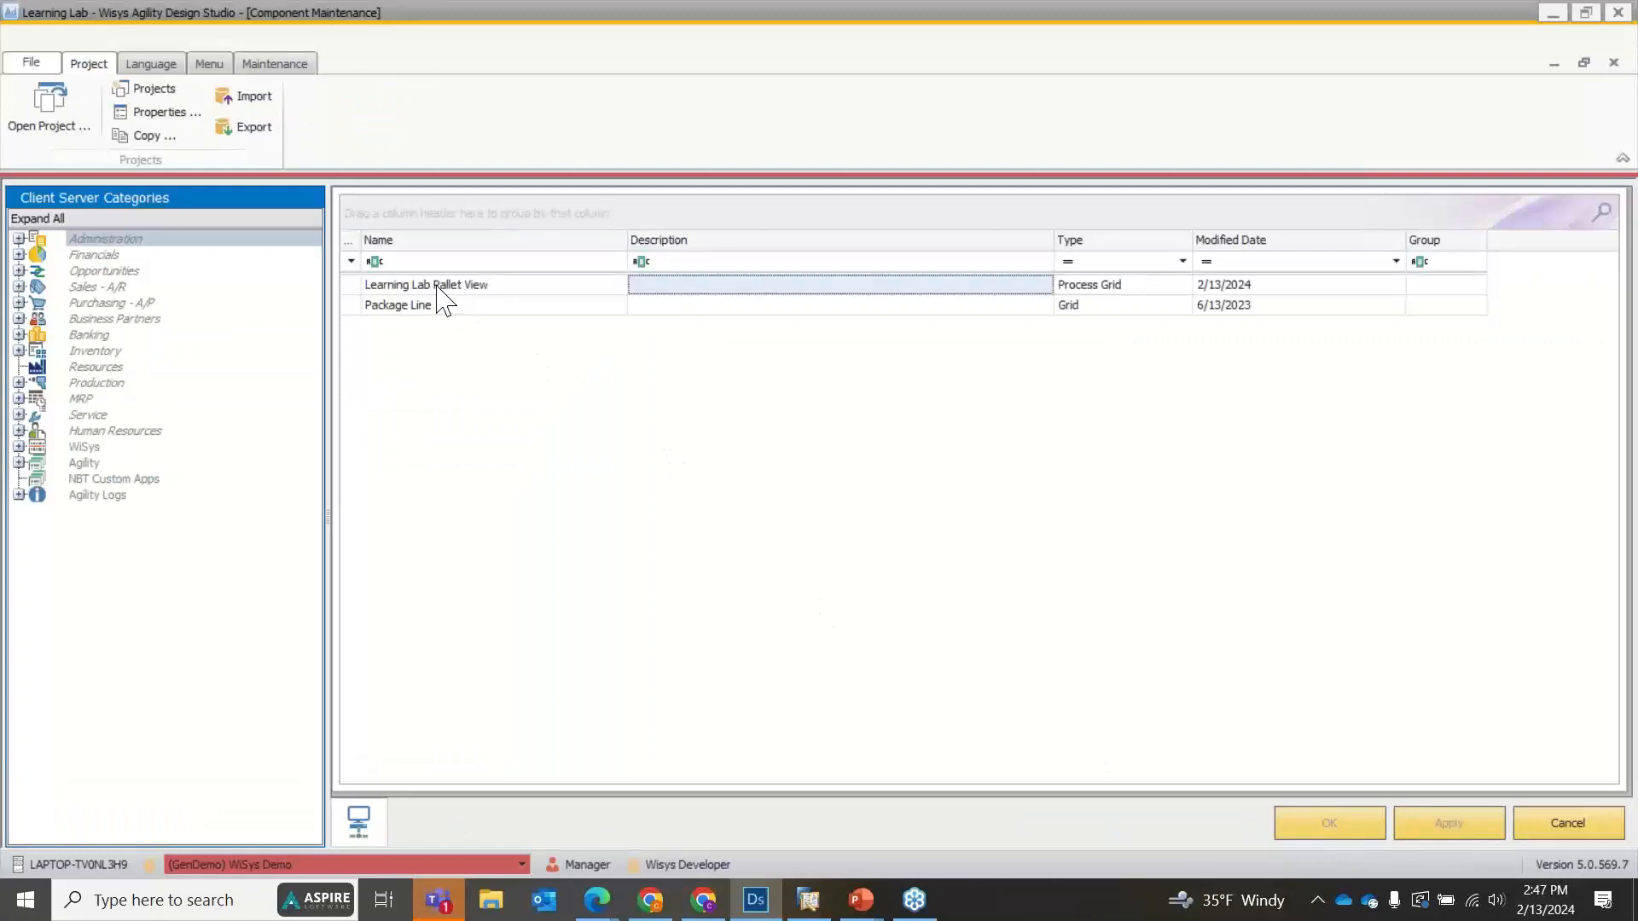
left_click(207, 96)
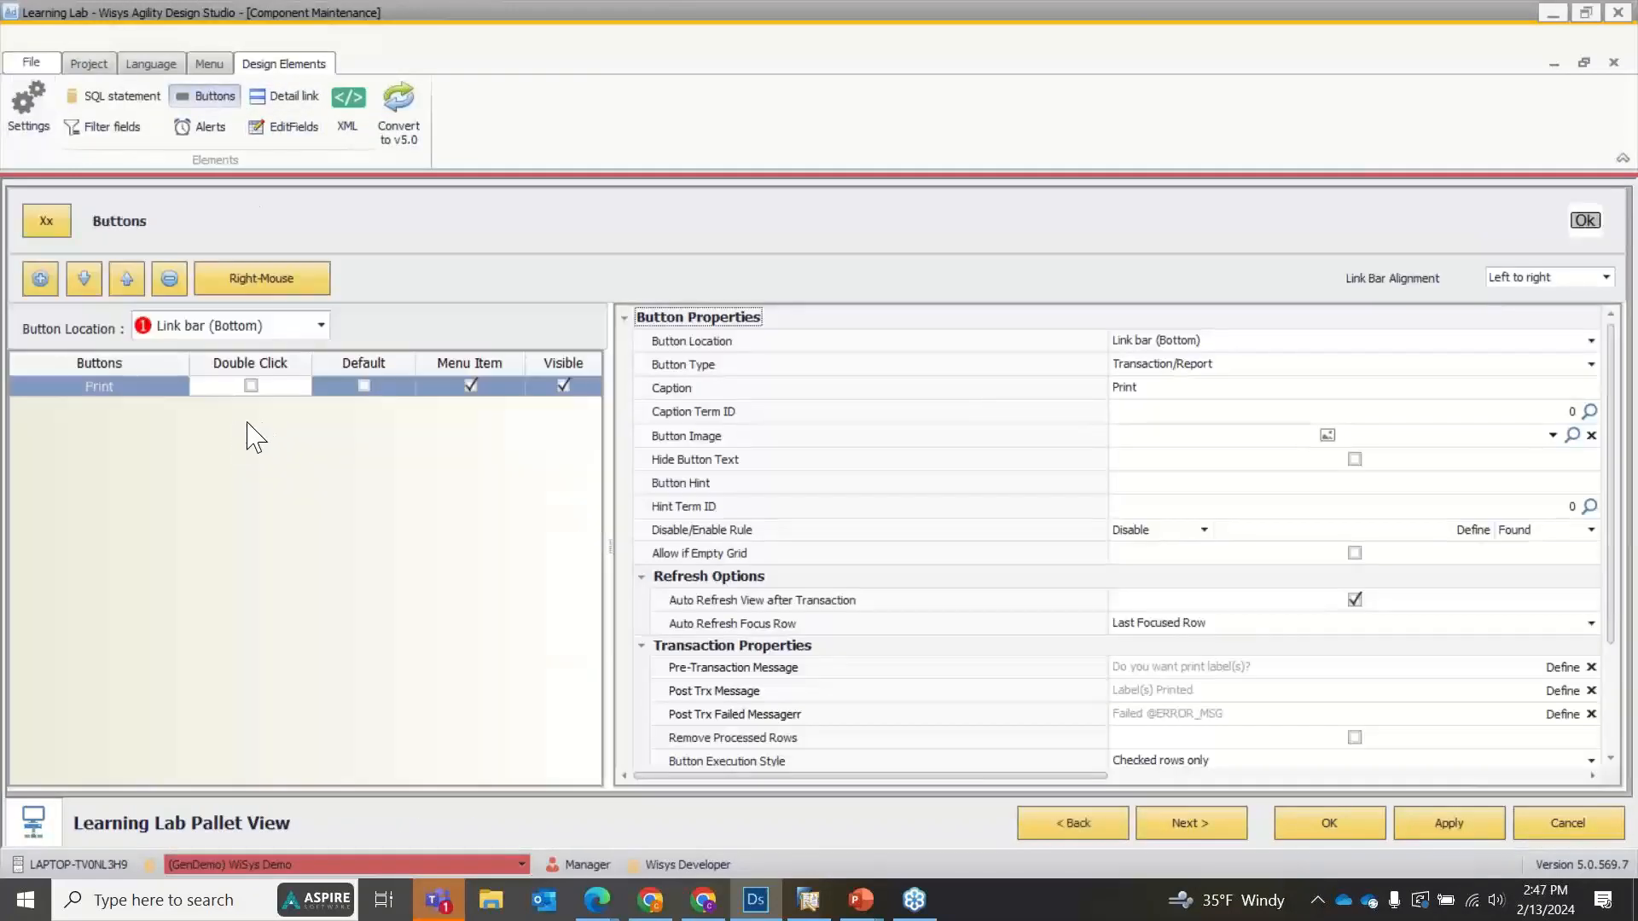
left_click(213, 328)
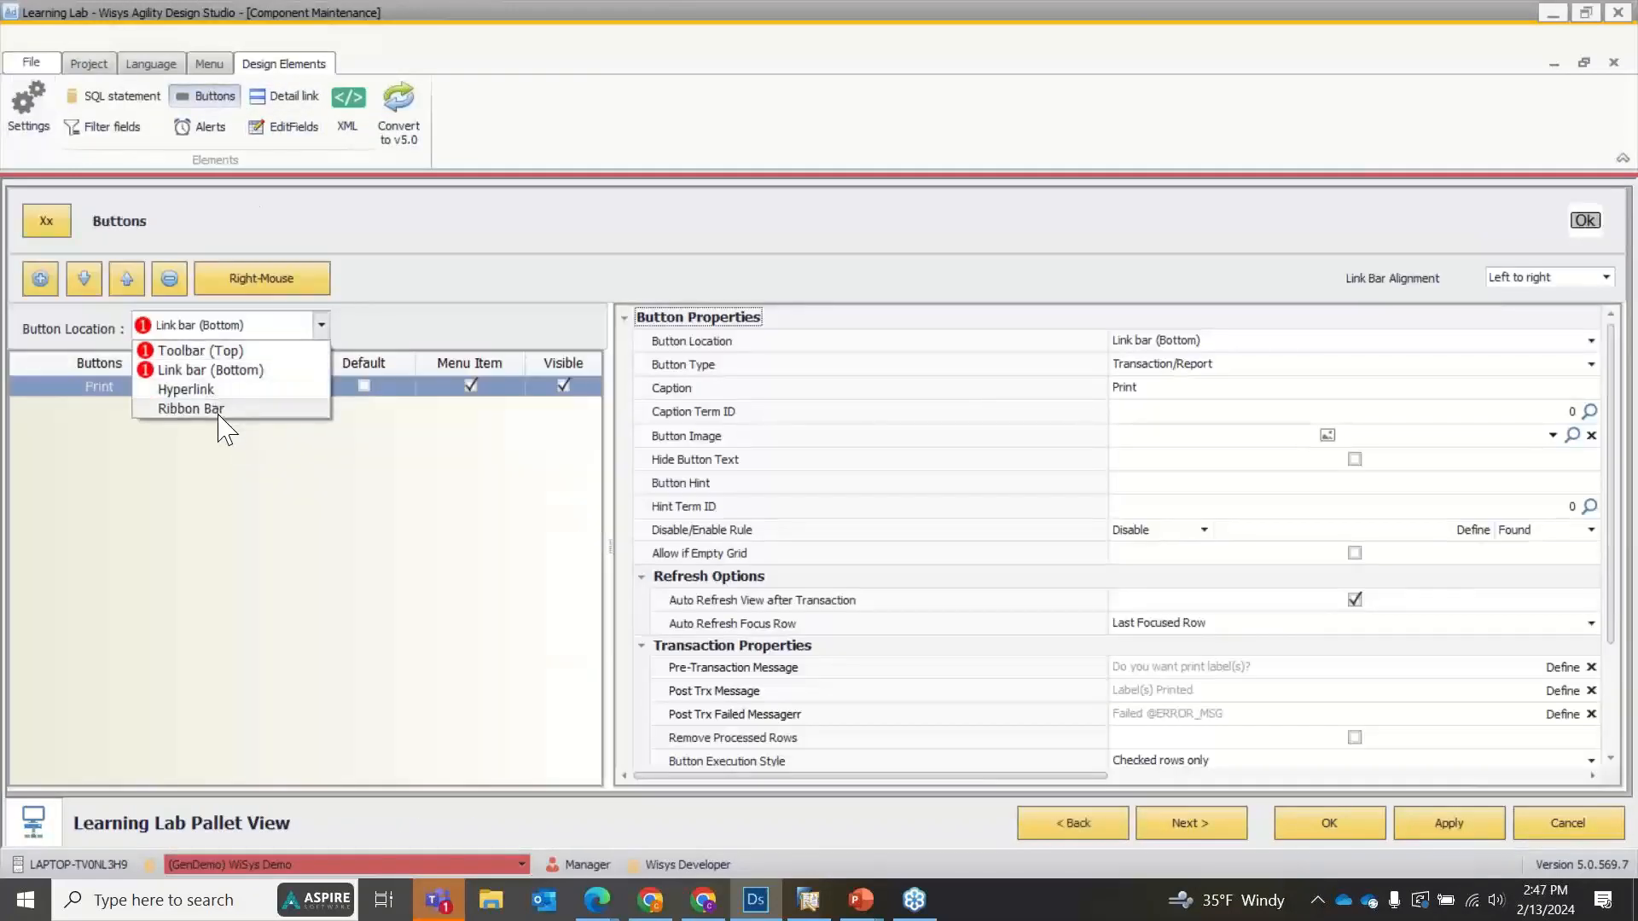
left_click(219, 413)
left_click(174, 458)
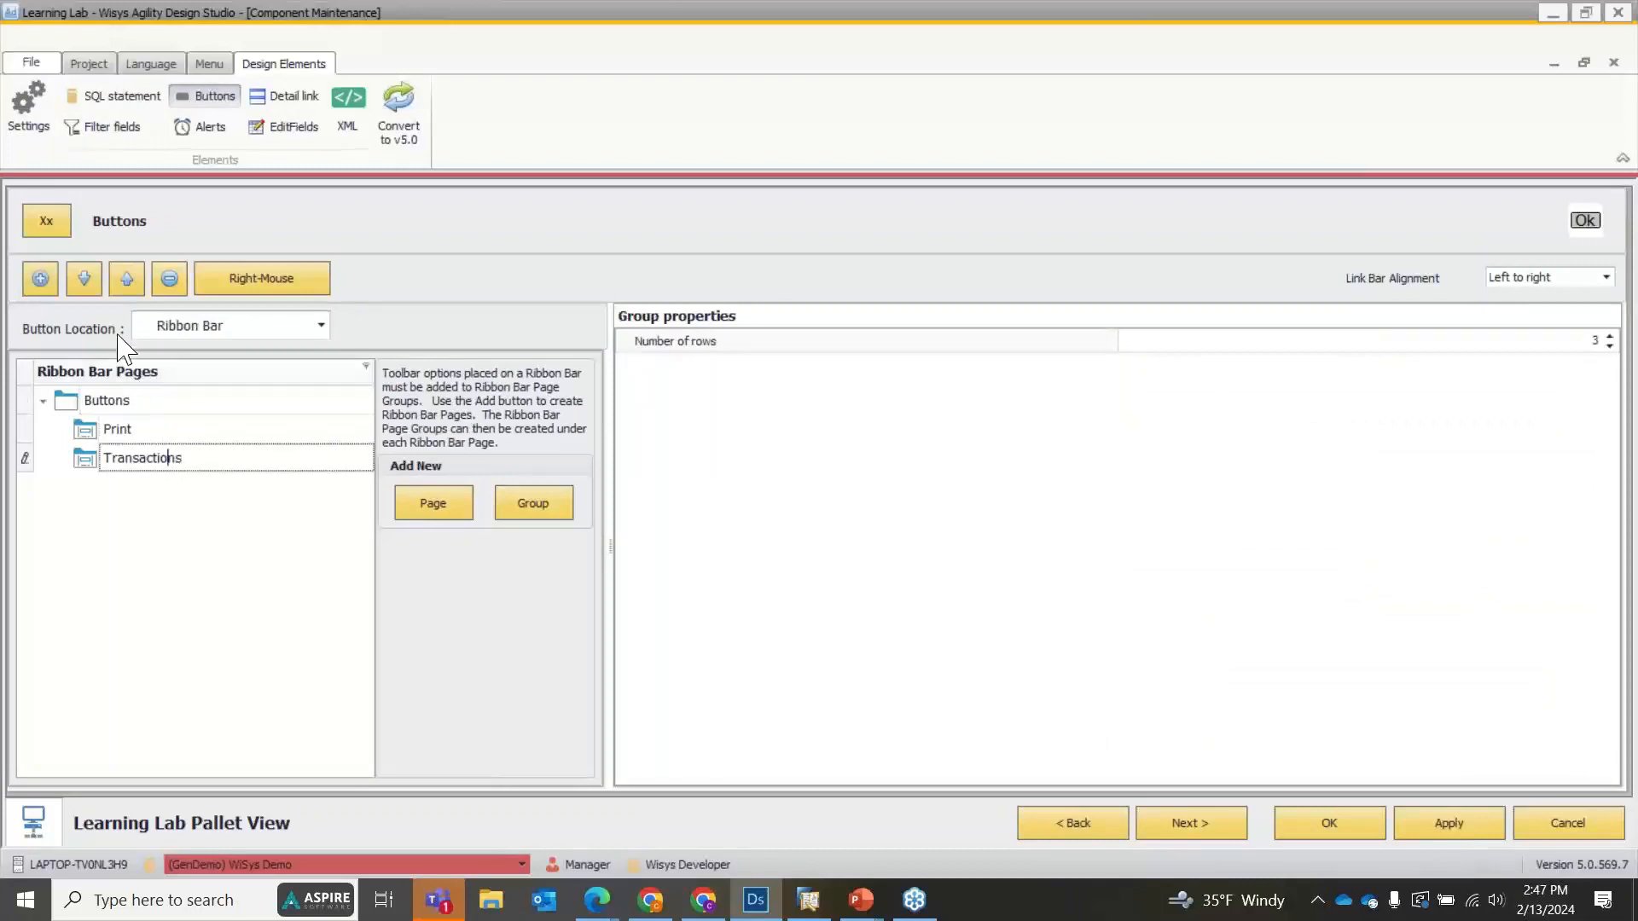
left_click(40, 279)
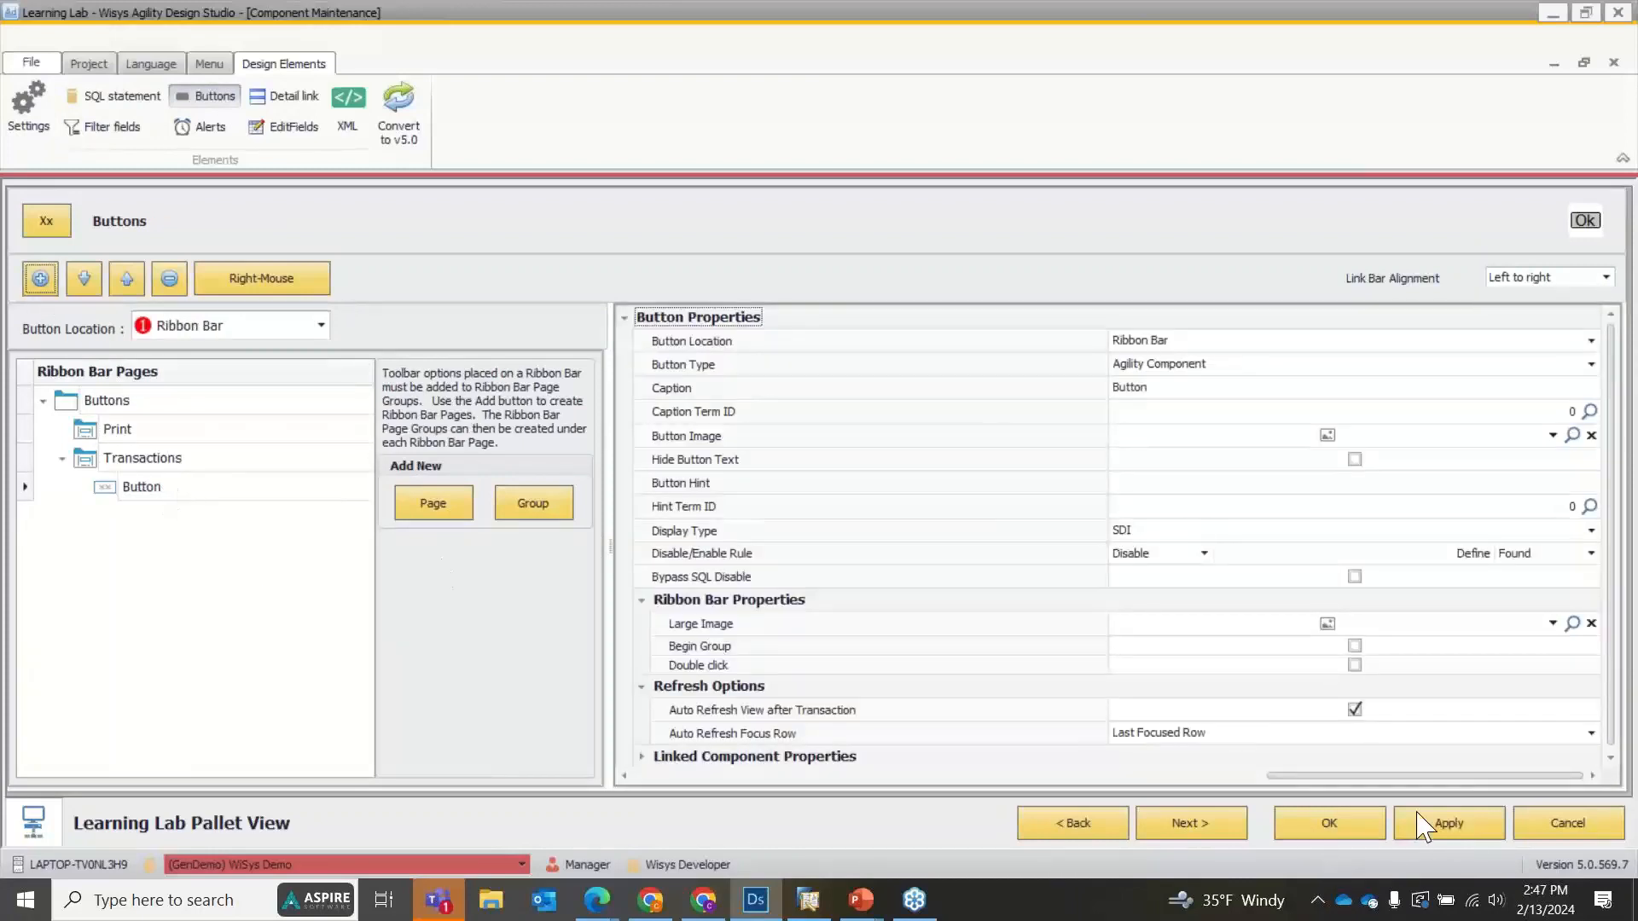
left_click(1373, 831)
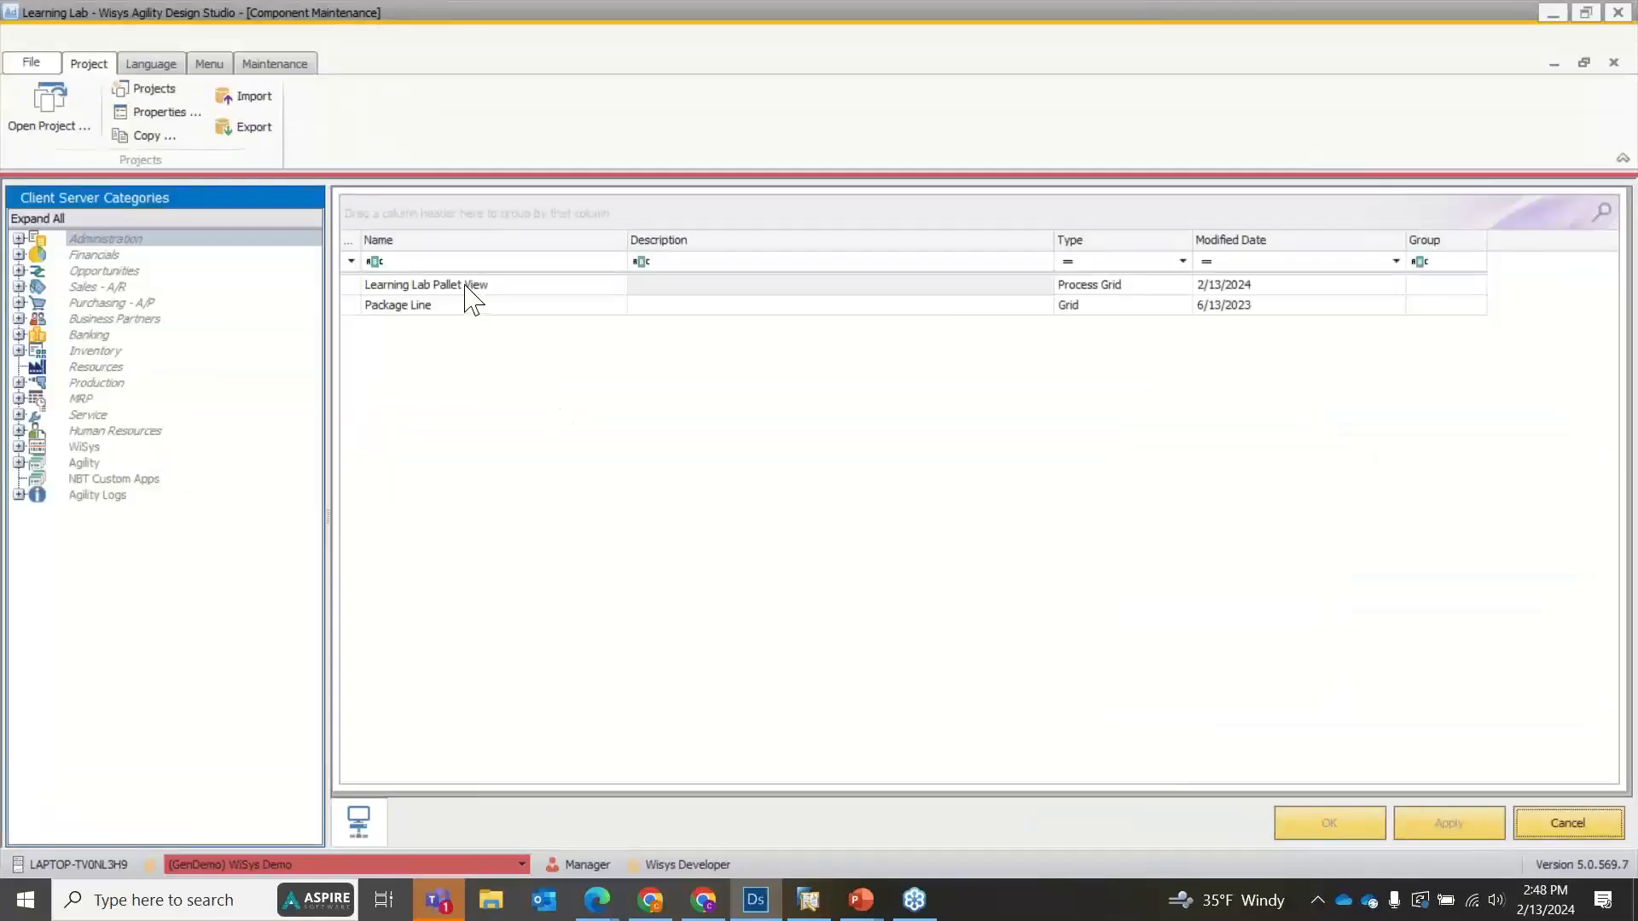
Preview Learning Lab Pallet View and load the pallet inventory rows with the preset range filter.
right_click(465, 289)
left_click(482, 289)
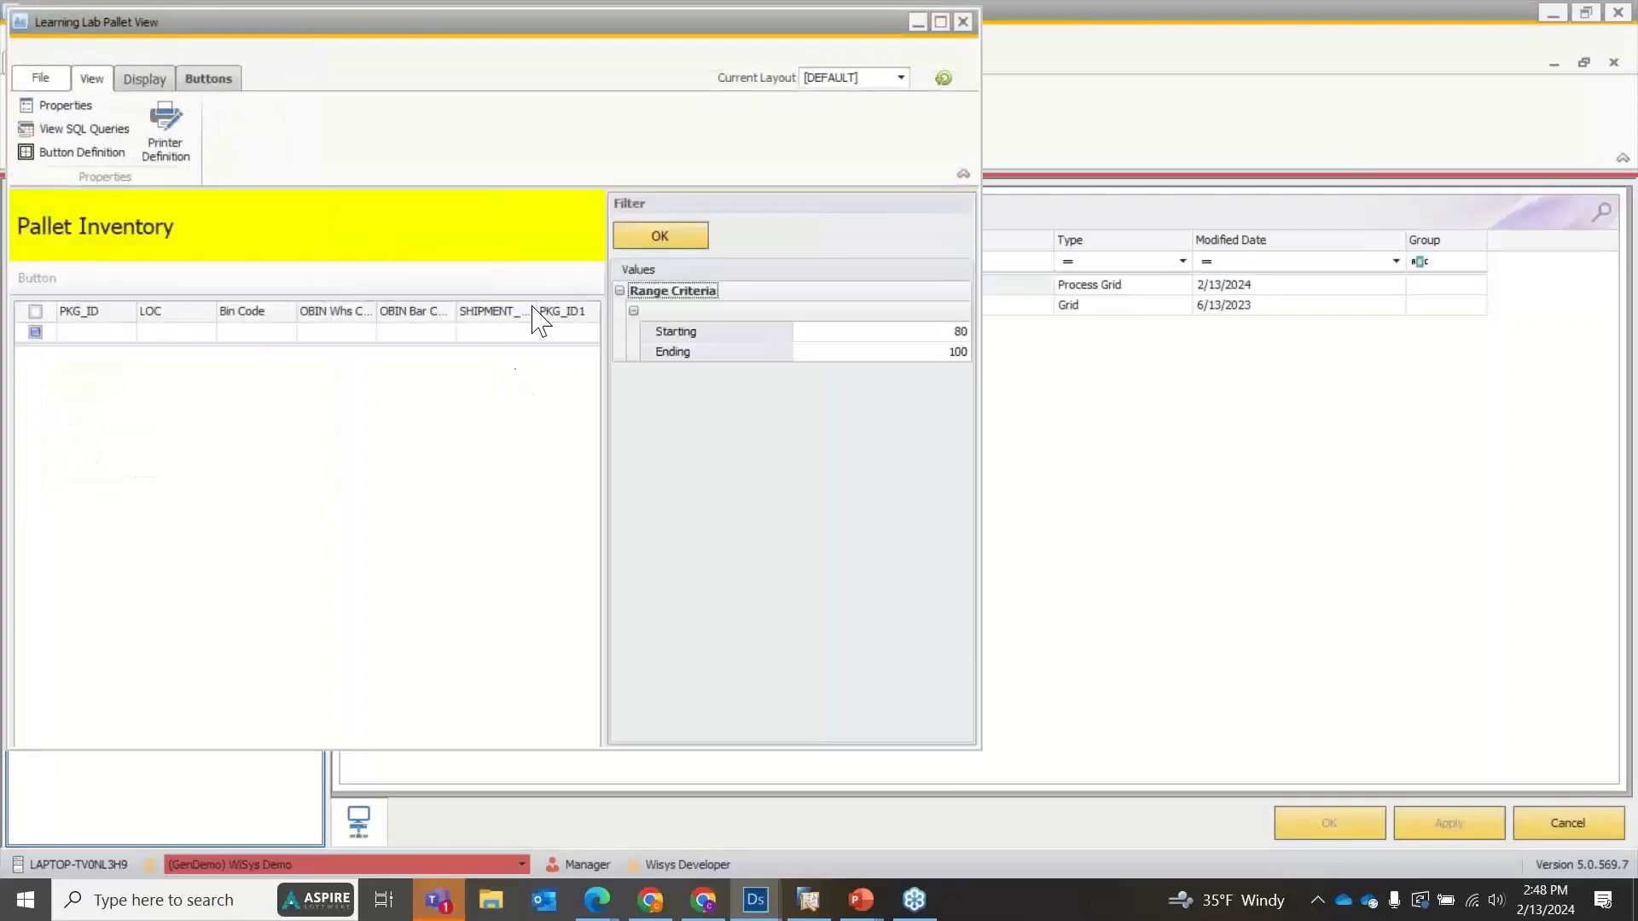
left_click(674, 232)
left_click(504, 433)
left_click(577, 434)
left_click(513, 437)
left_click(513, 438)
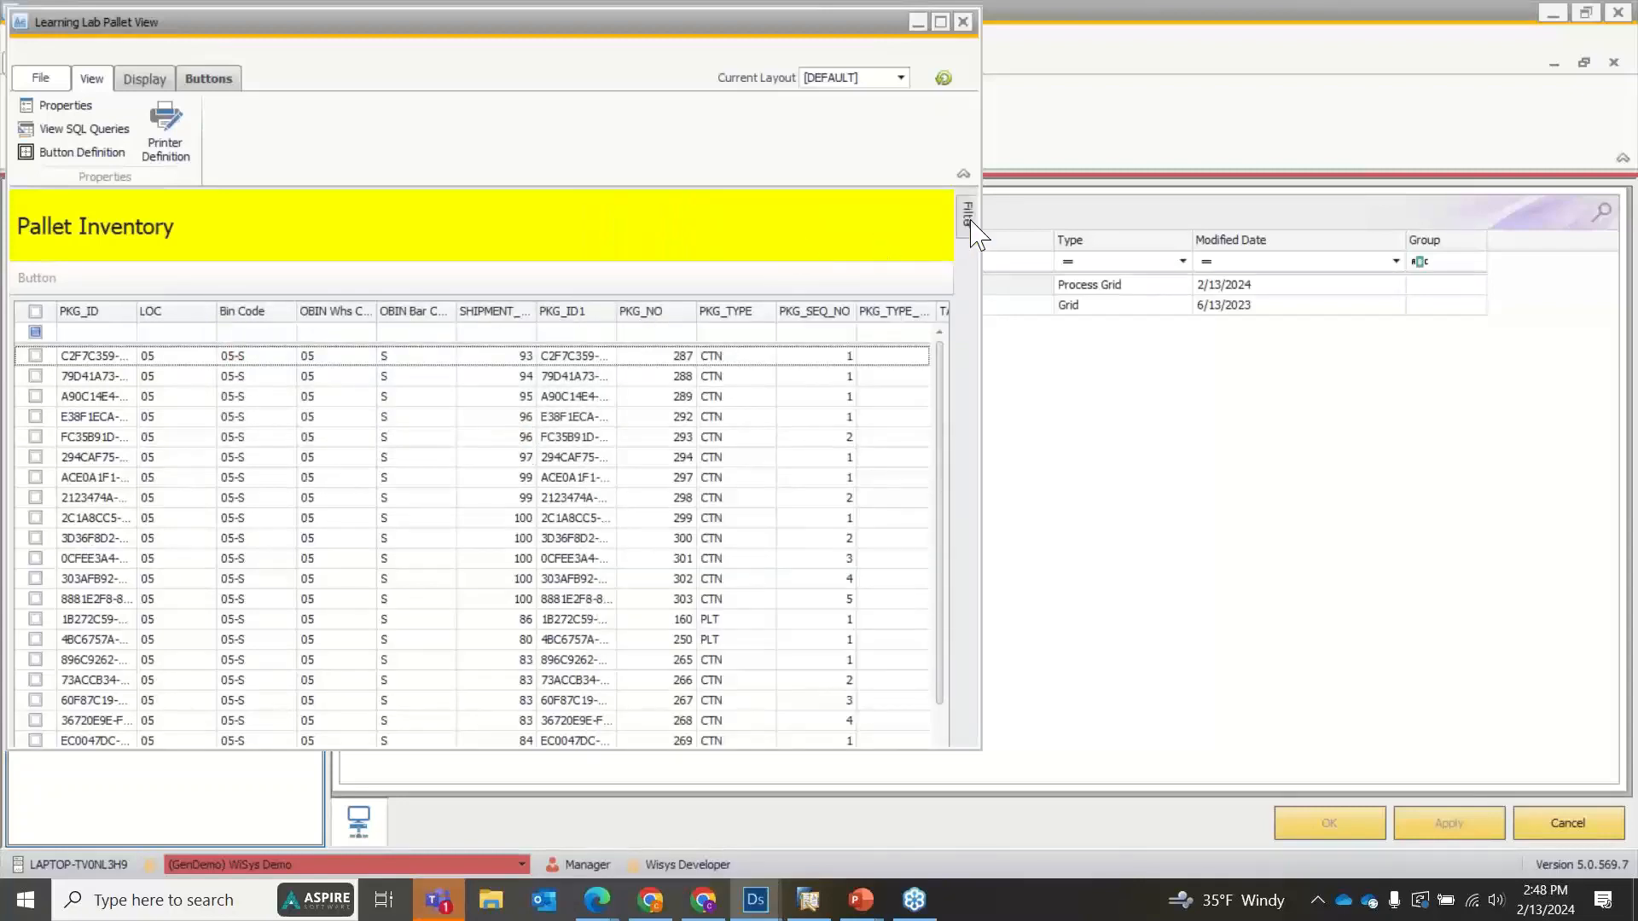
Compare the custom Buttons ribbon page with the standard View and Display pages, and close the preview.
mouse_move(970, 215)
left_click(226, 81)
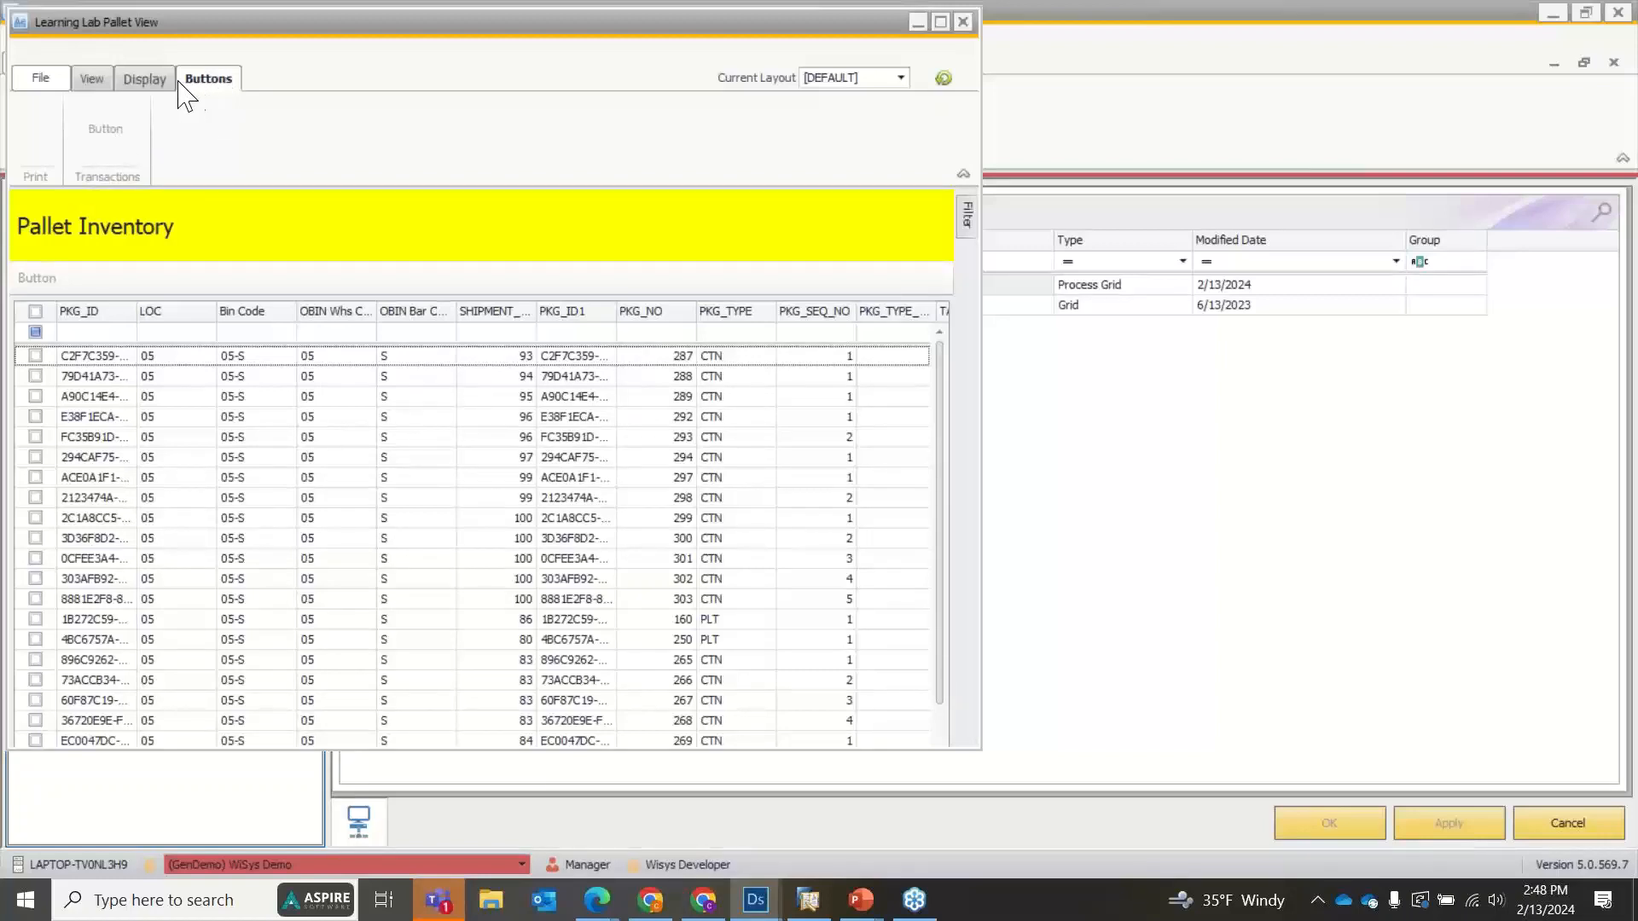
left_click(90, 80)
left_click(139, 82)
left_click(104, 86)
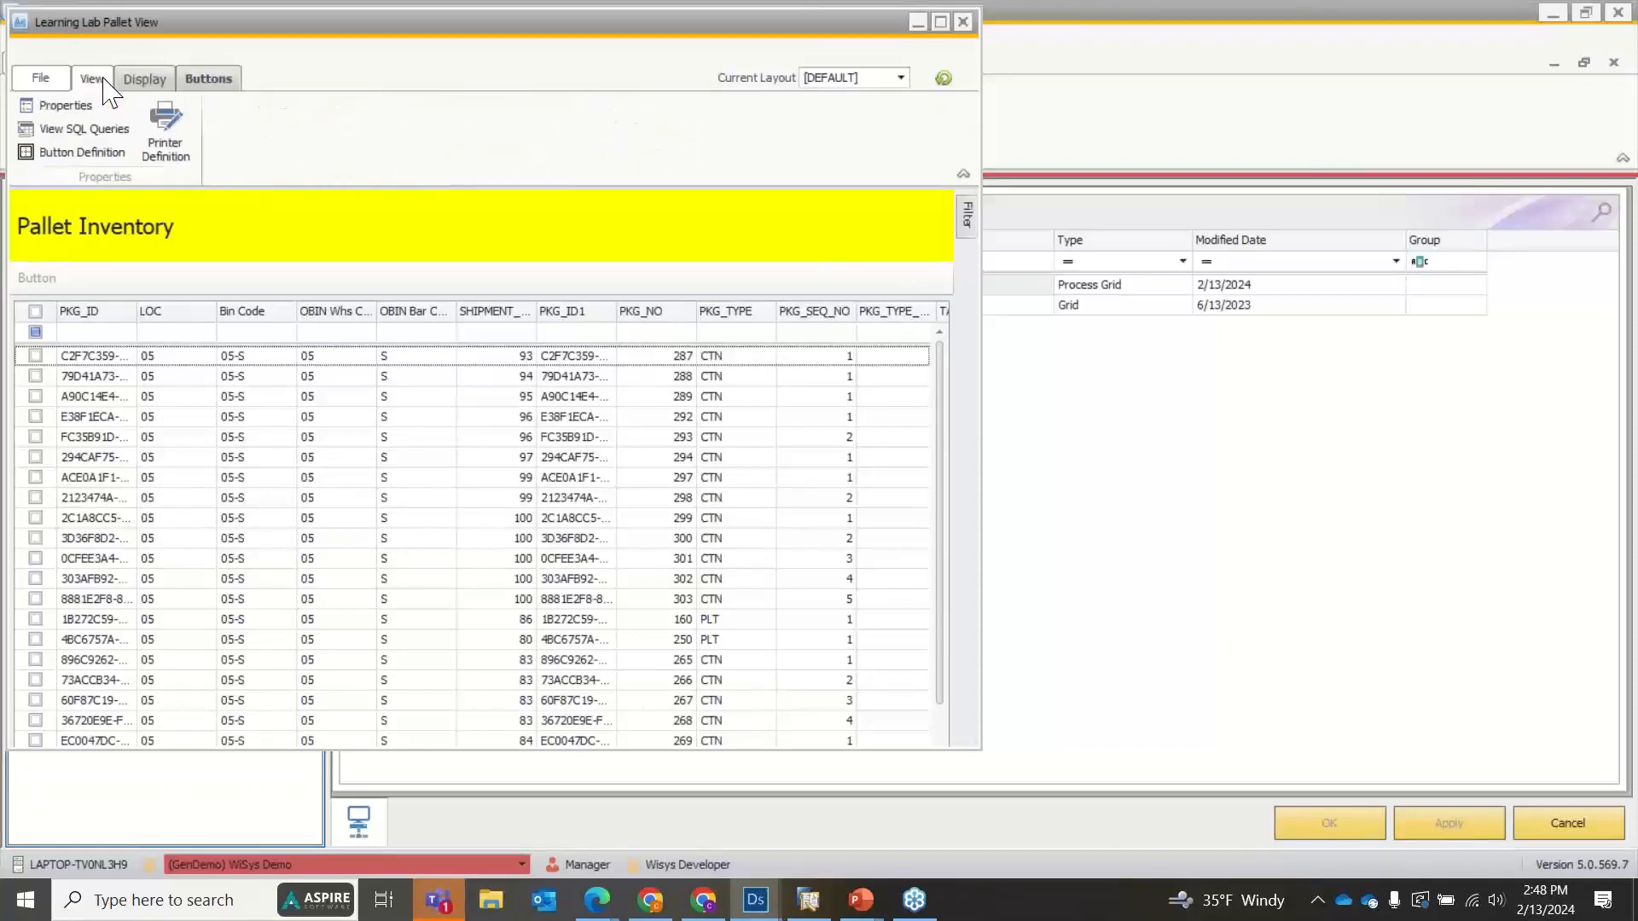
left_click(208, 78)
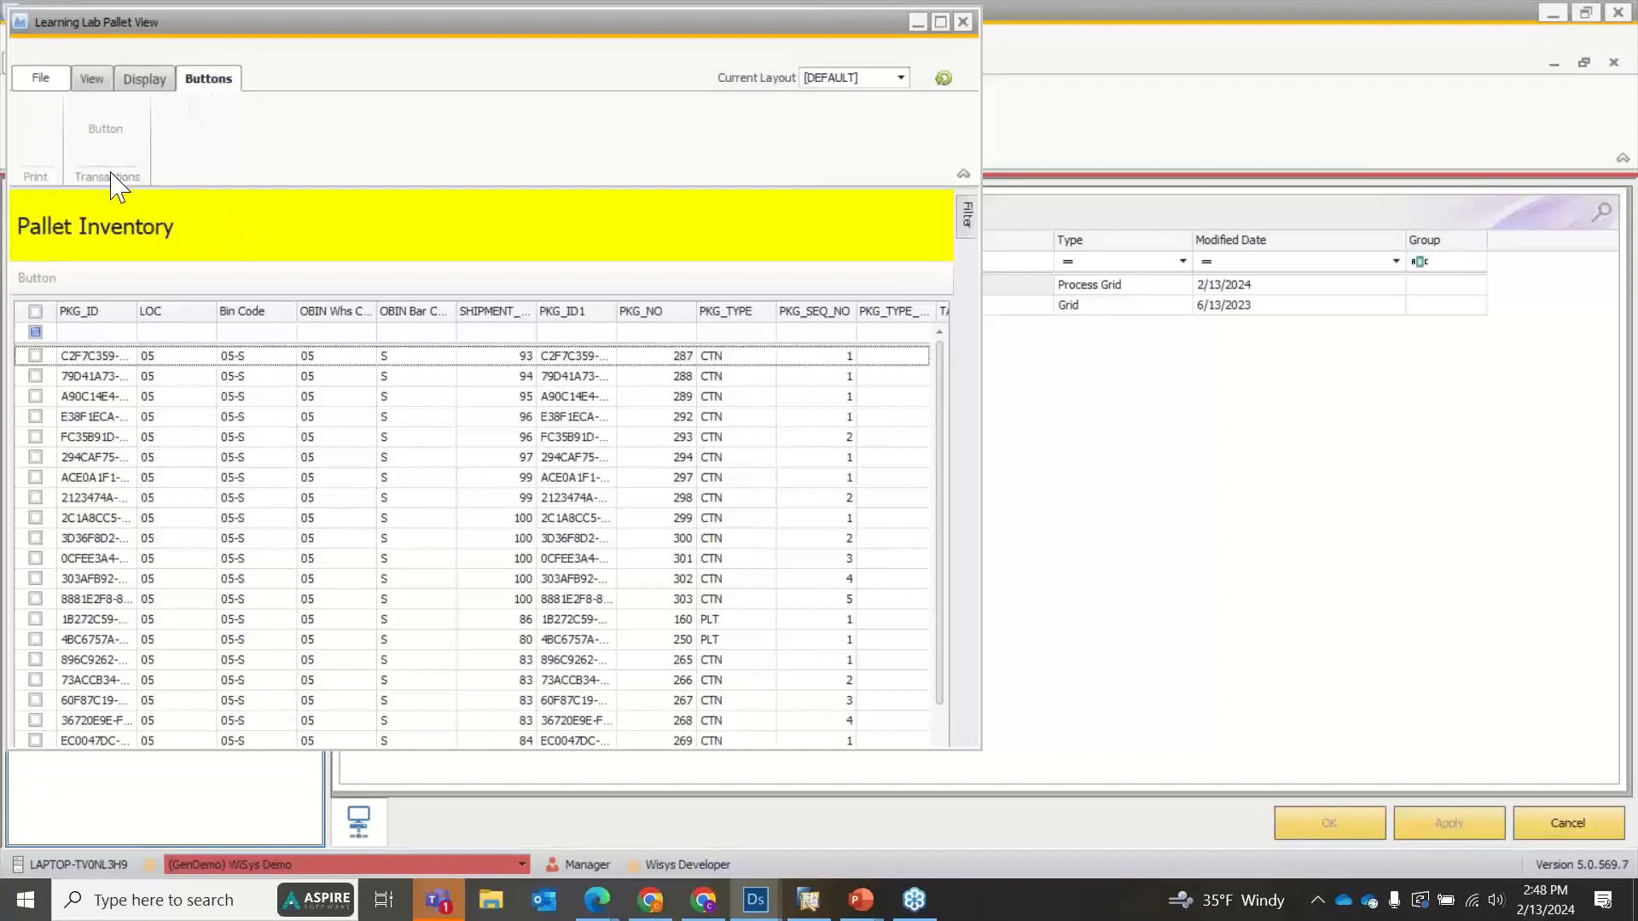
left_click(962, 21)
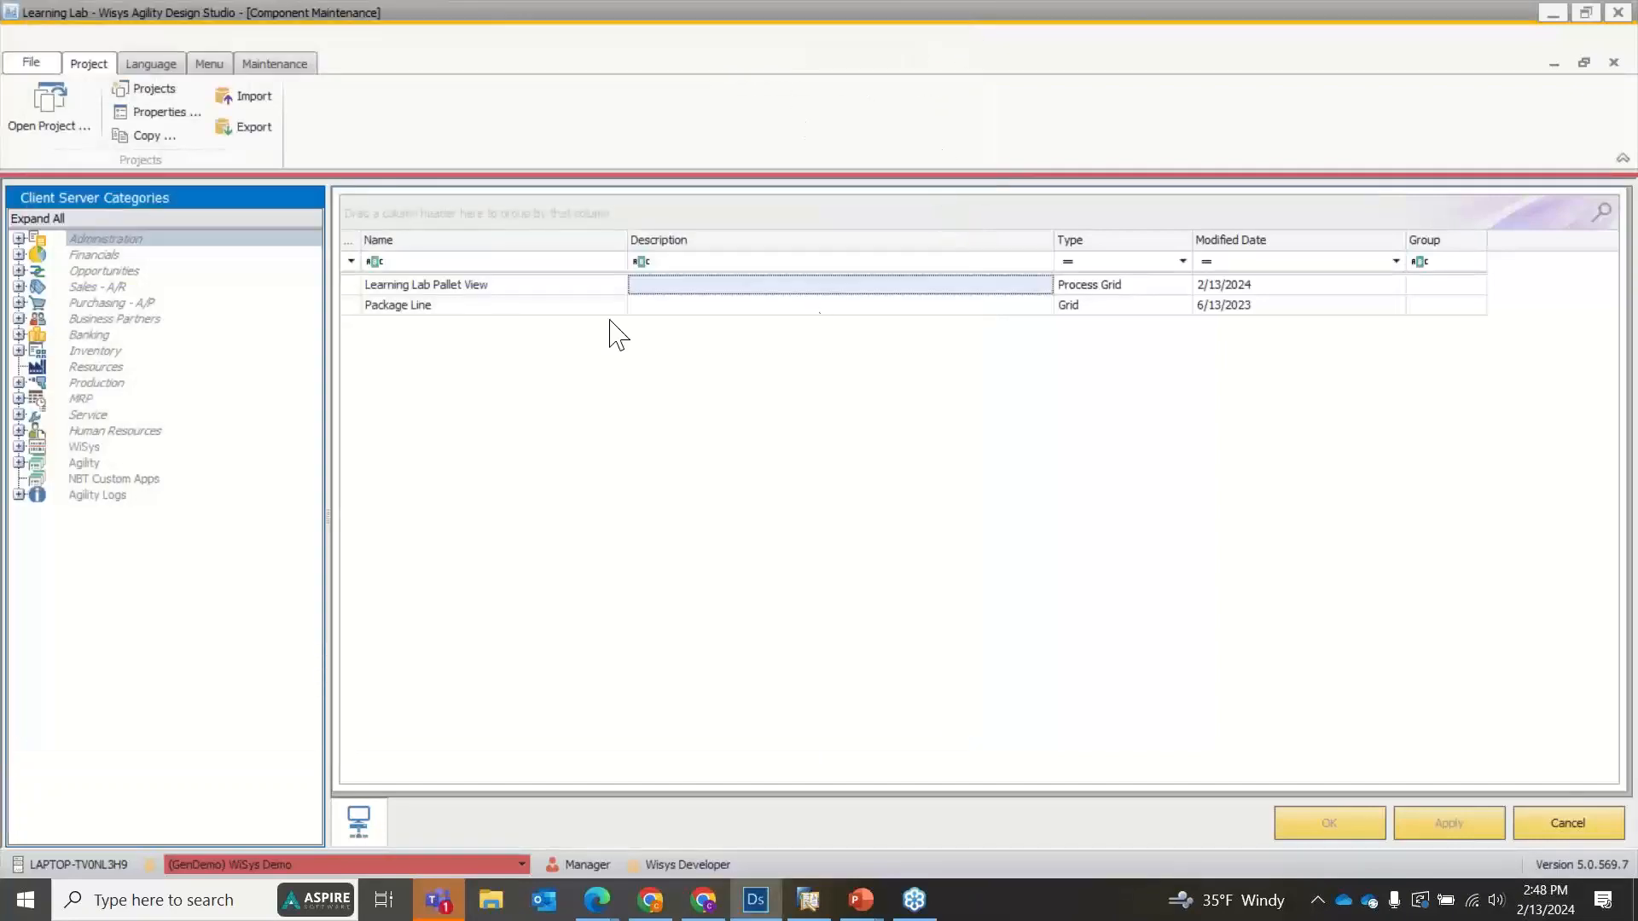
Change the button type of the Transactions group's ribbon button to Transaction/Report and save Learning Lab Pallet View.
double_click(450, 295)
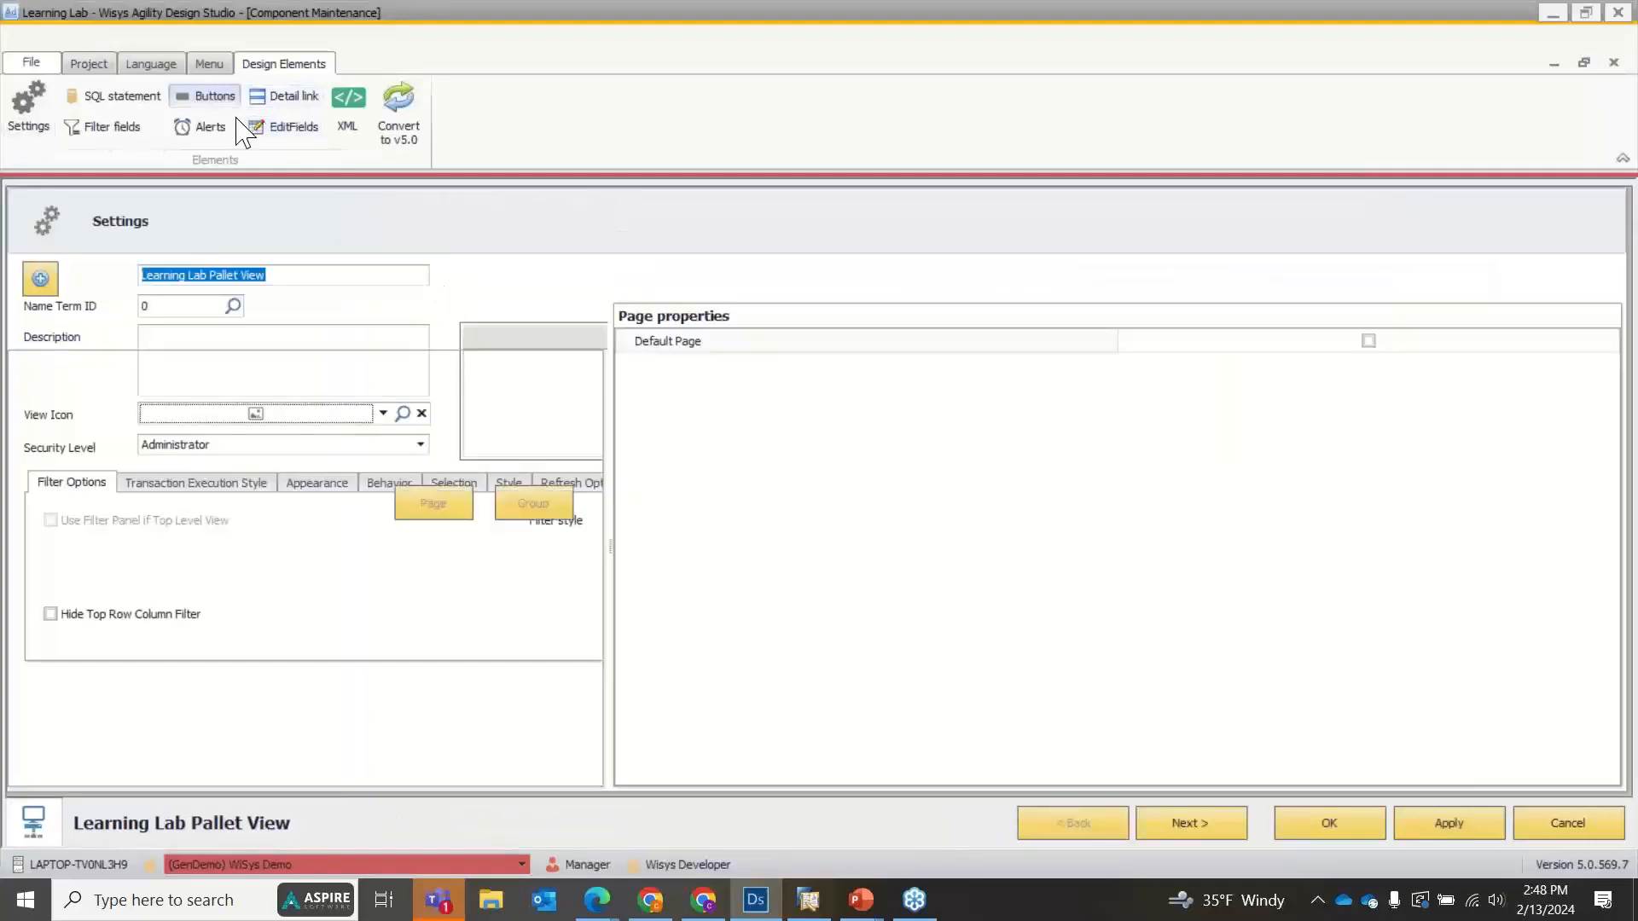
left_click(218, 102)
left_click(205, 486)
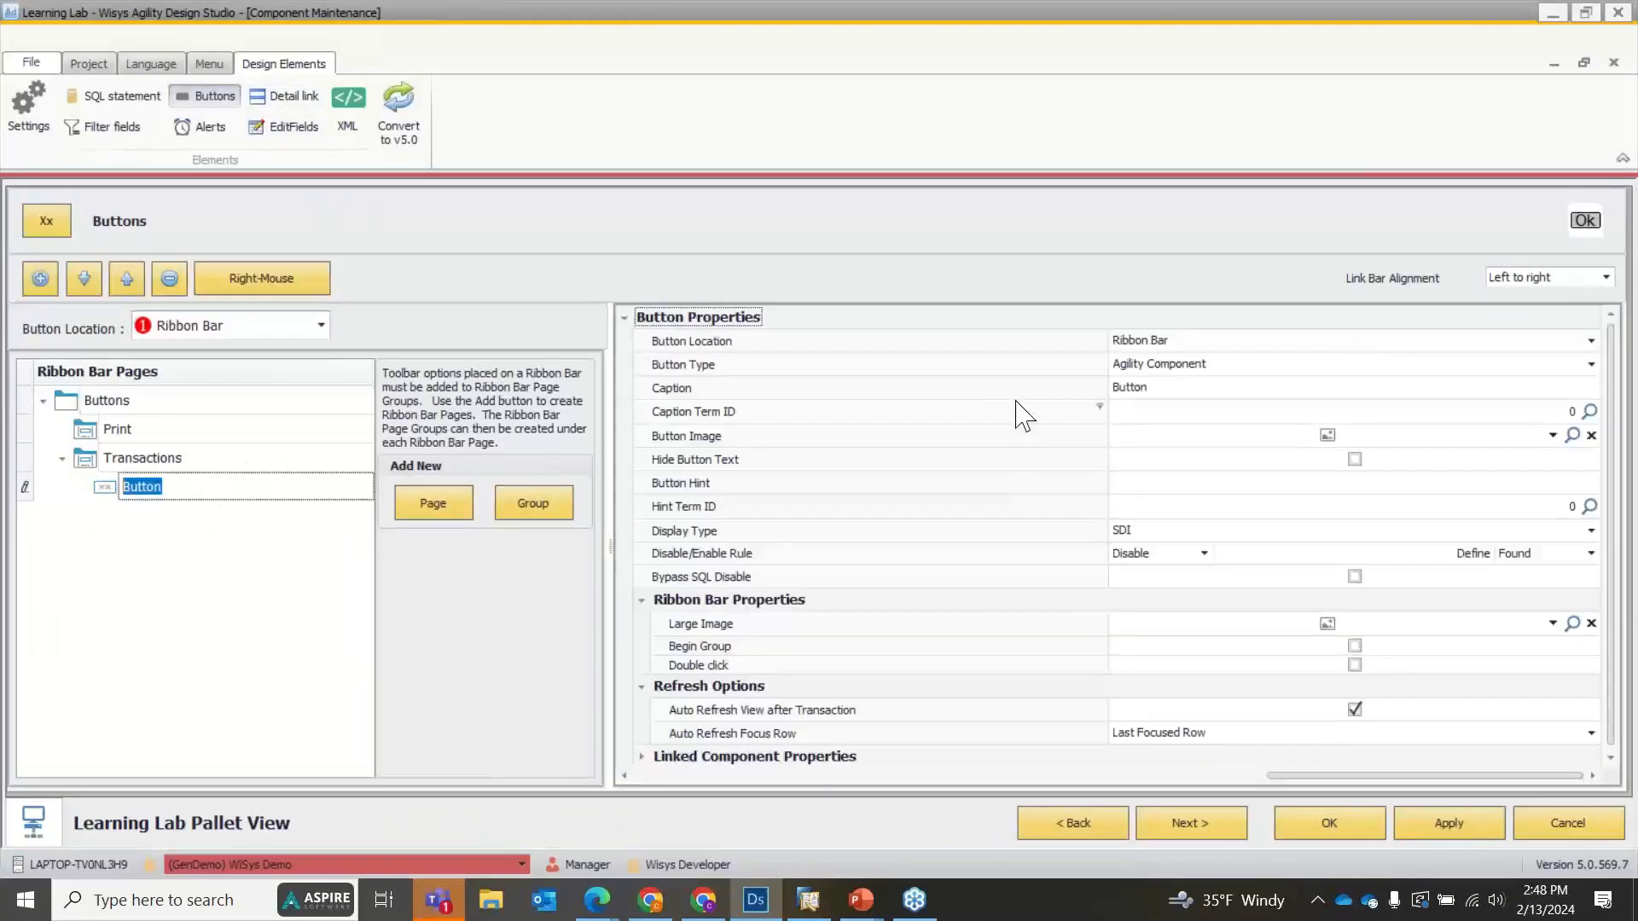
mouse_move(1162, 375)
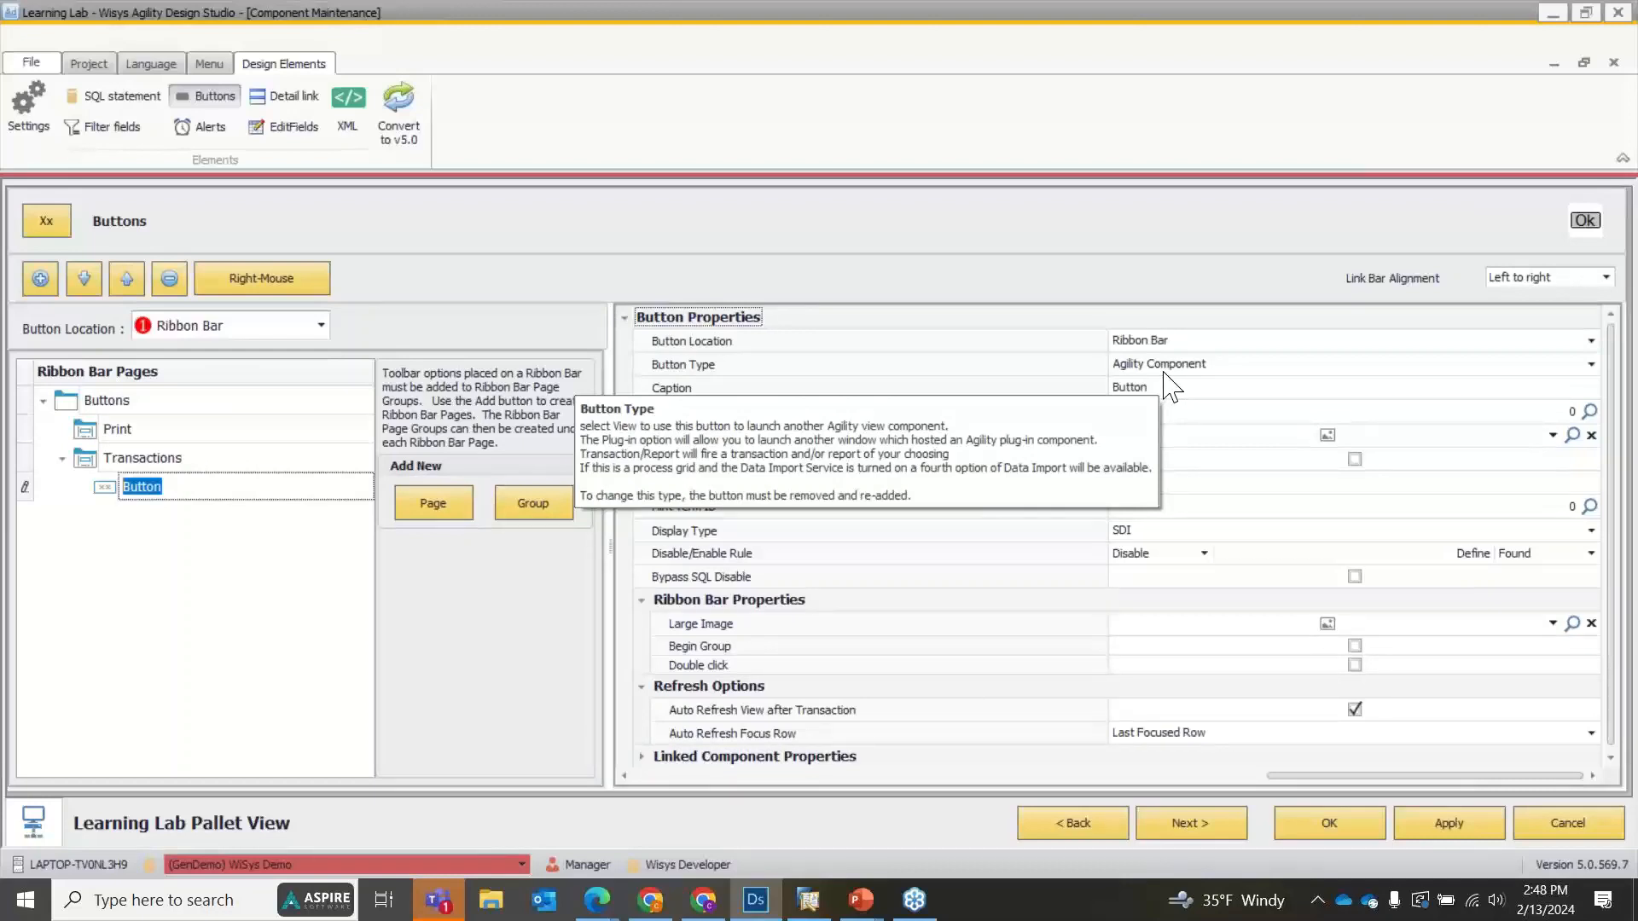
left_click(1171, 365)
left_click(1182, 425)
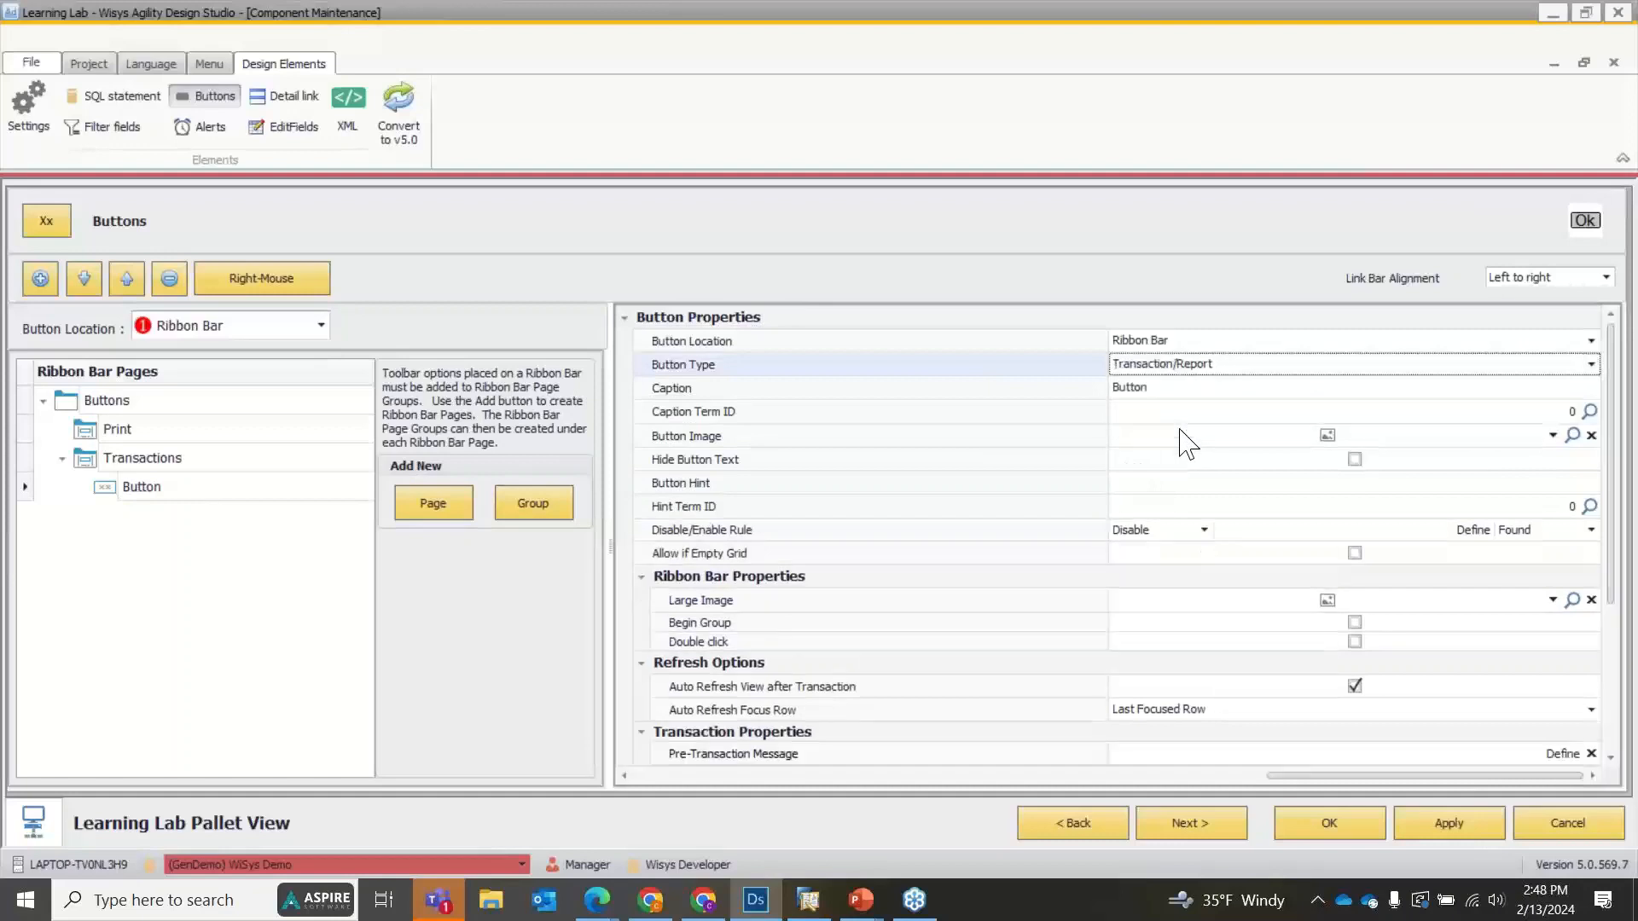
left_click(1473, 834)
left_click(1331, 823)
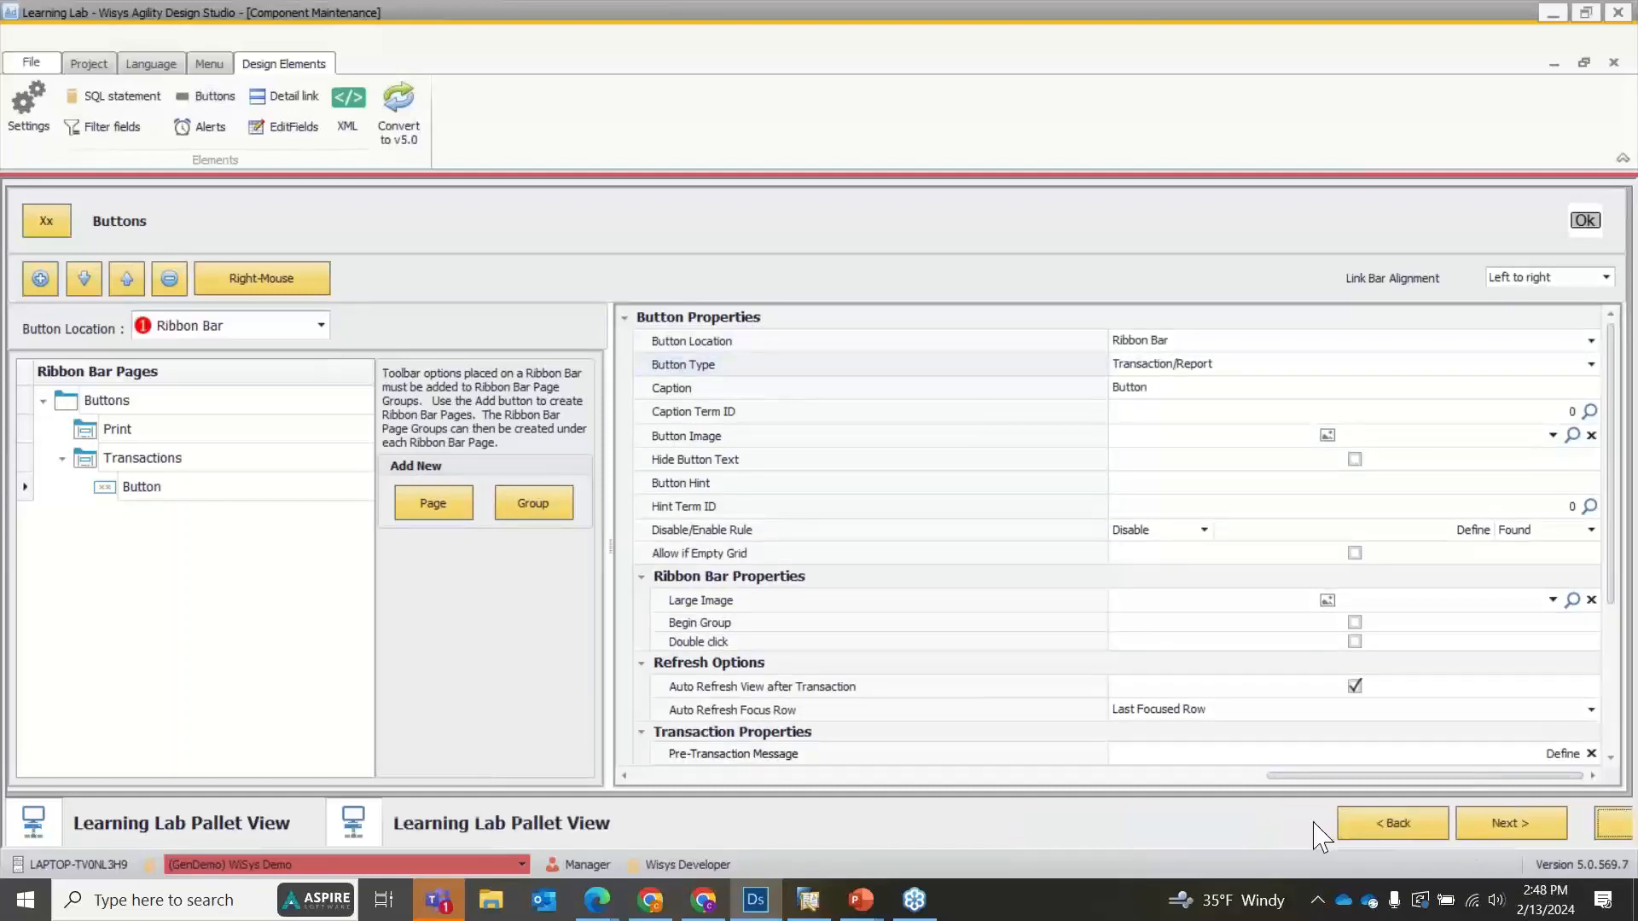
Preview Learning Lab Pallet View with its data loaded, check the row of package 293 to test the ribbon button, and close the preview.
right_click(440, 294)
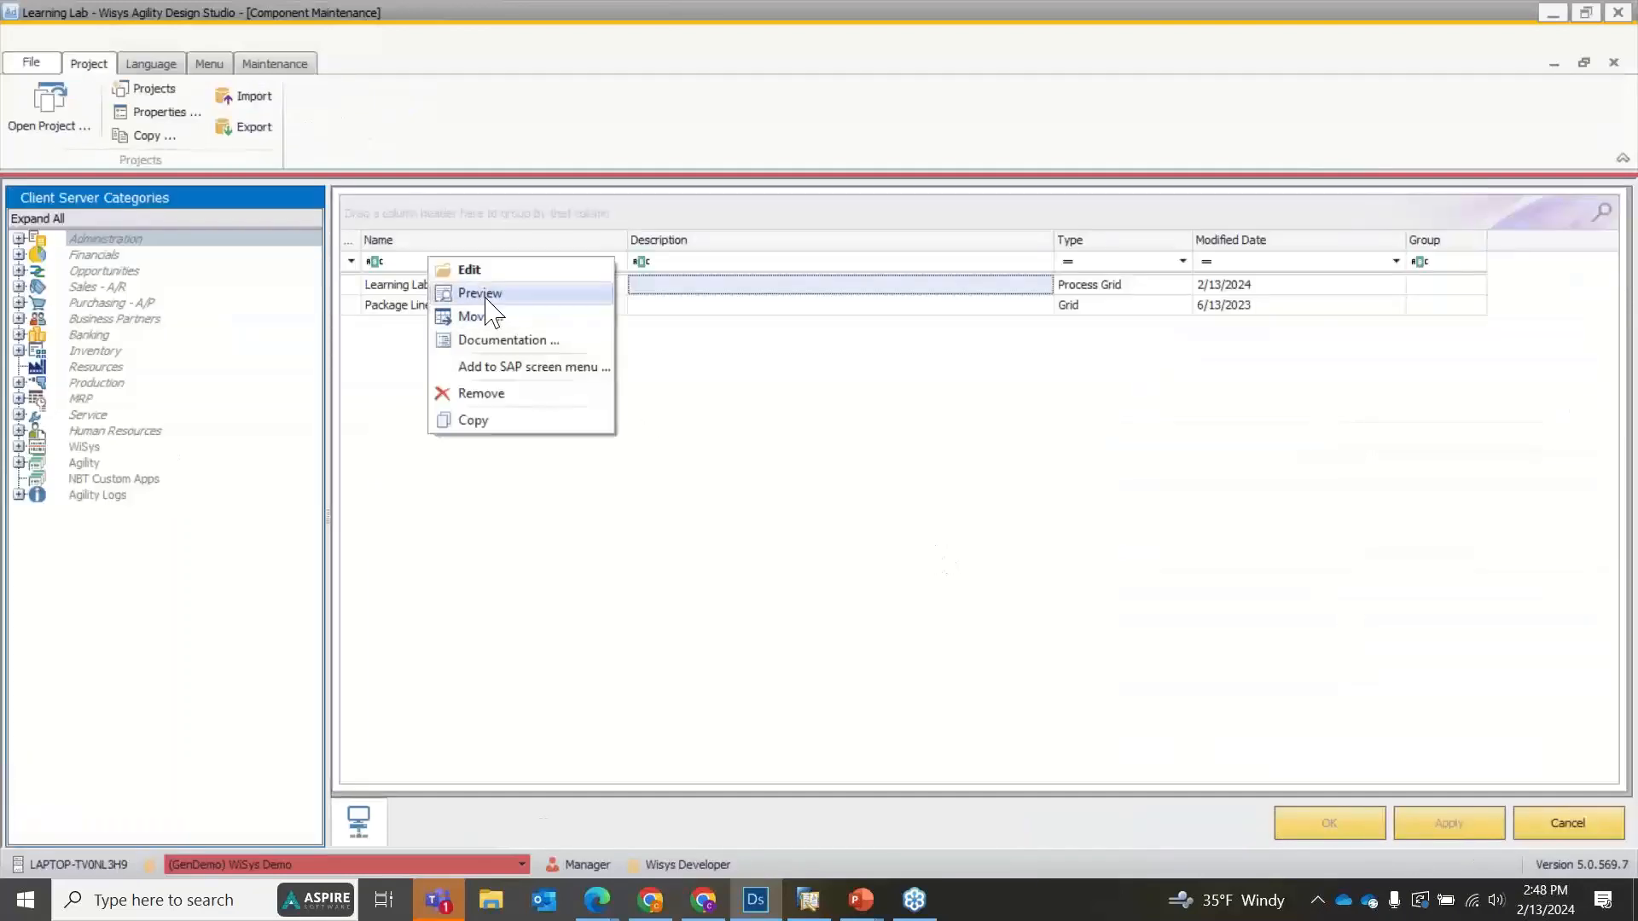
left_click(494, 295)
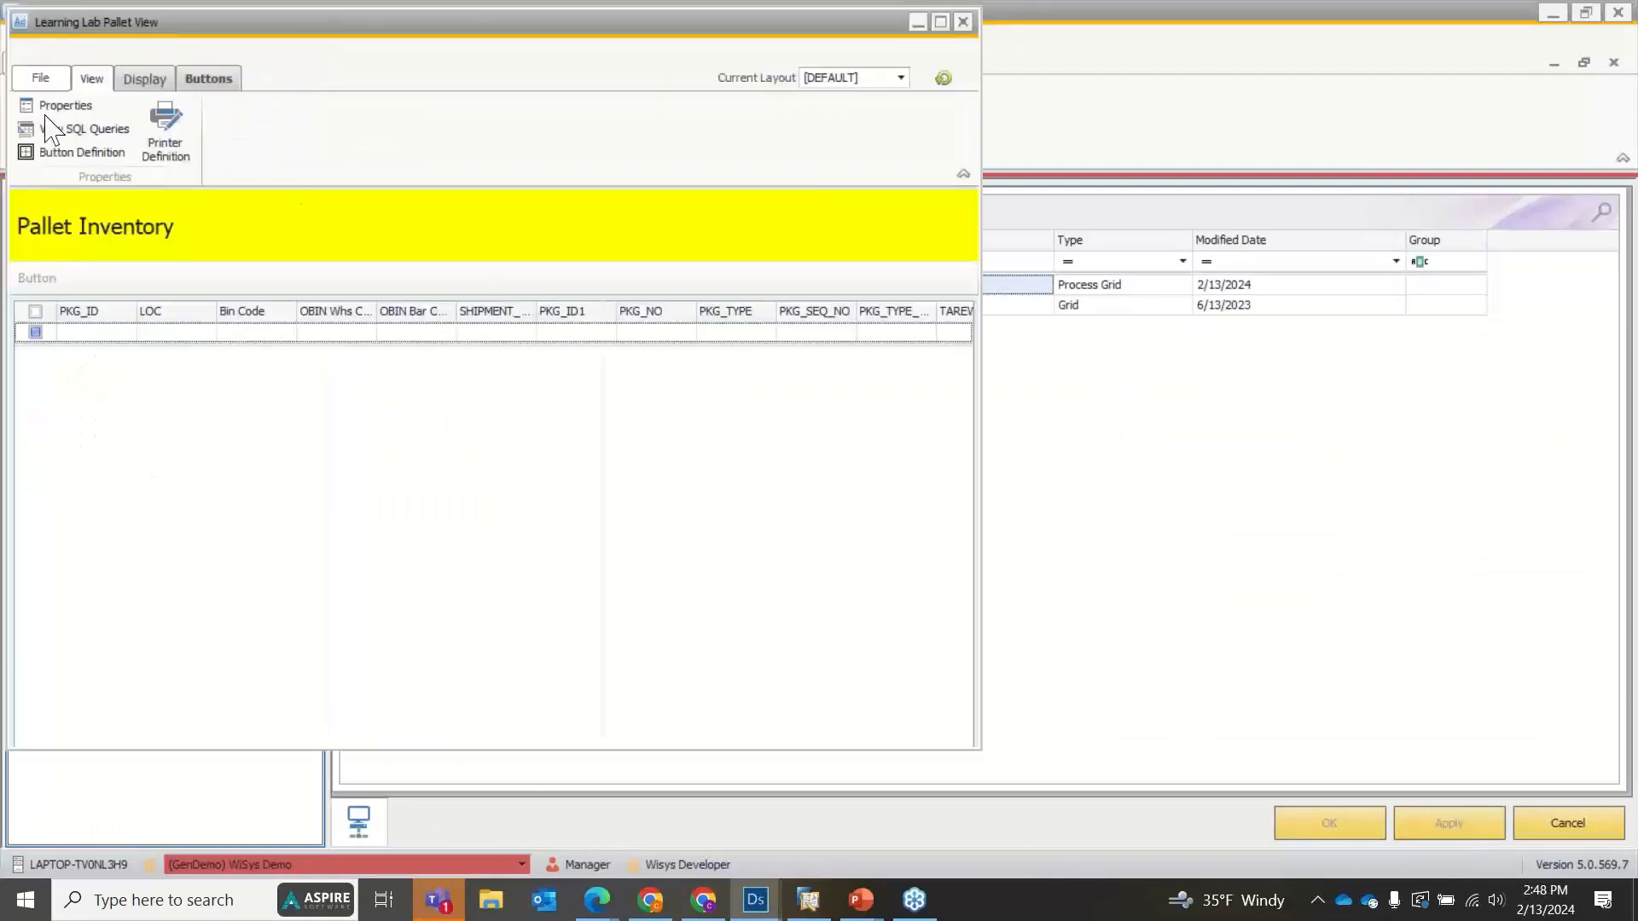
left_click(678, 235)
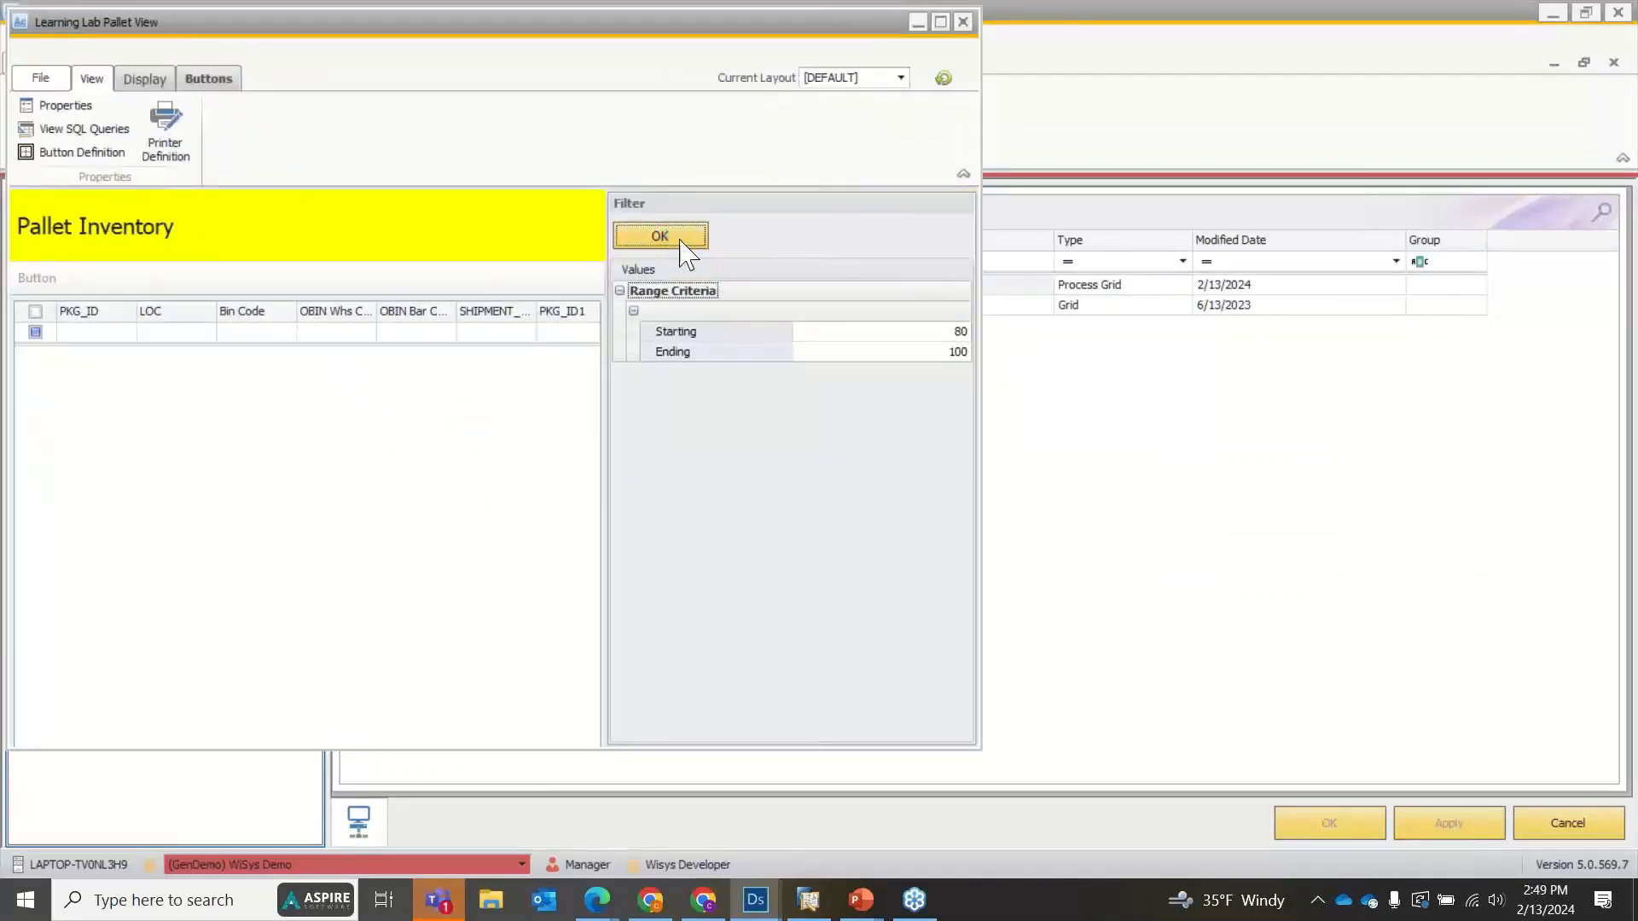
left_click(207, 81)
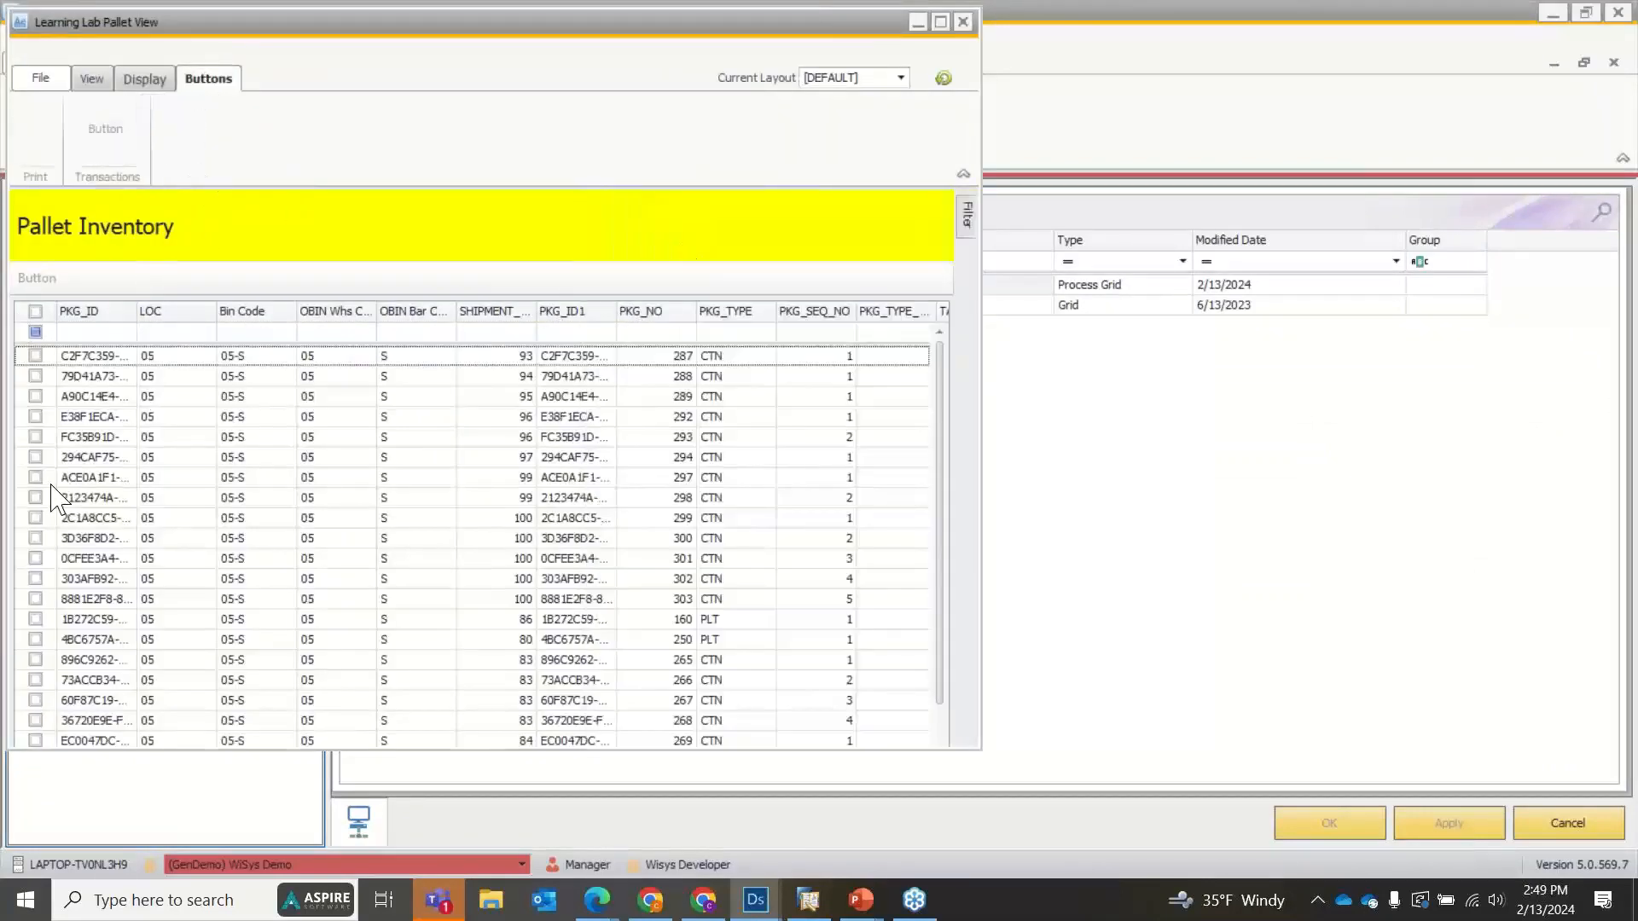
left_click(41, 437)
left_click(36, 437)
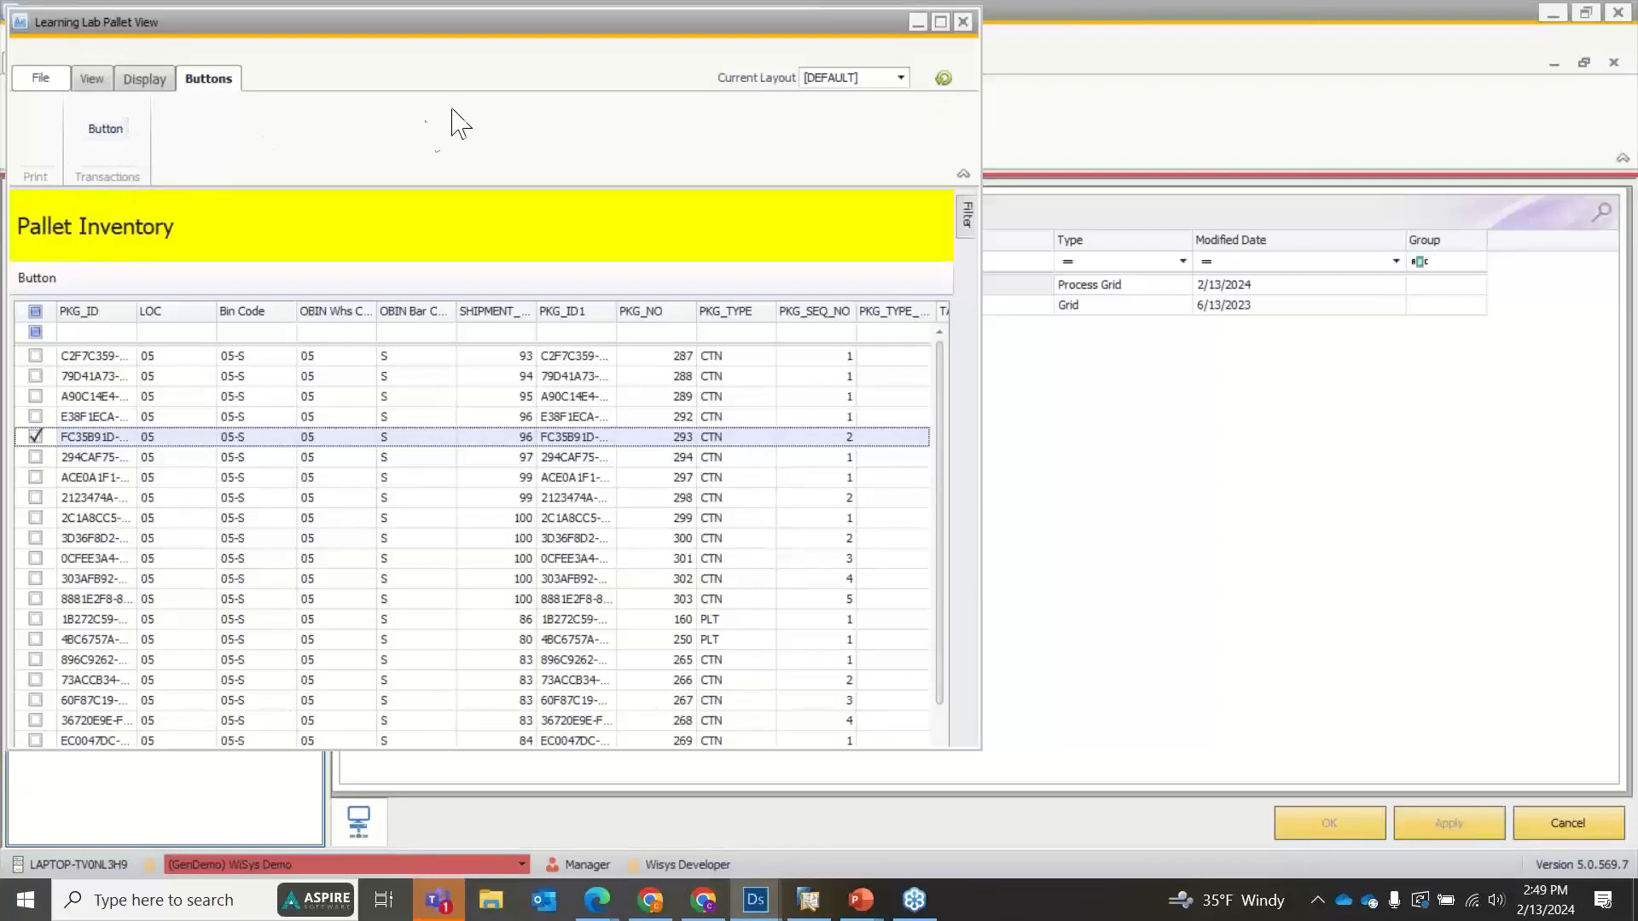
left_click(963, 21)
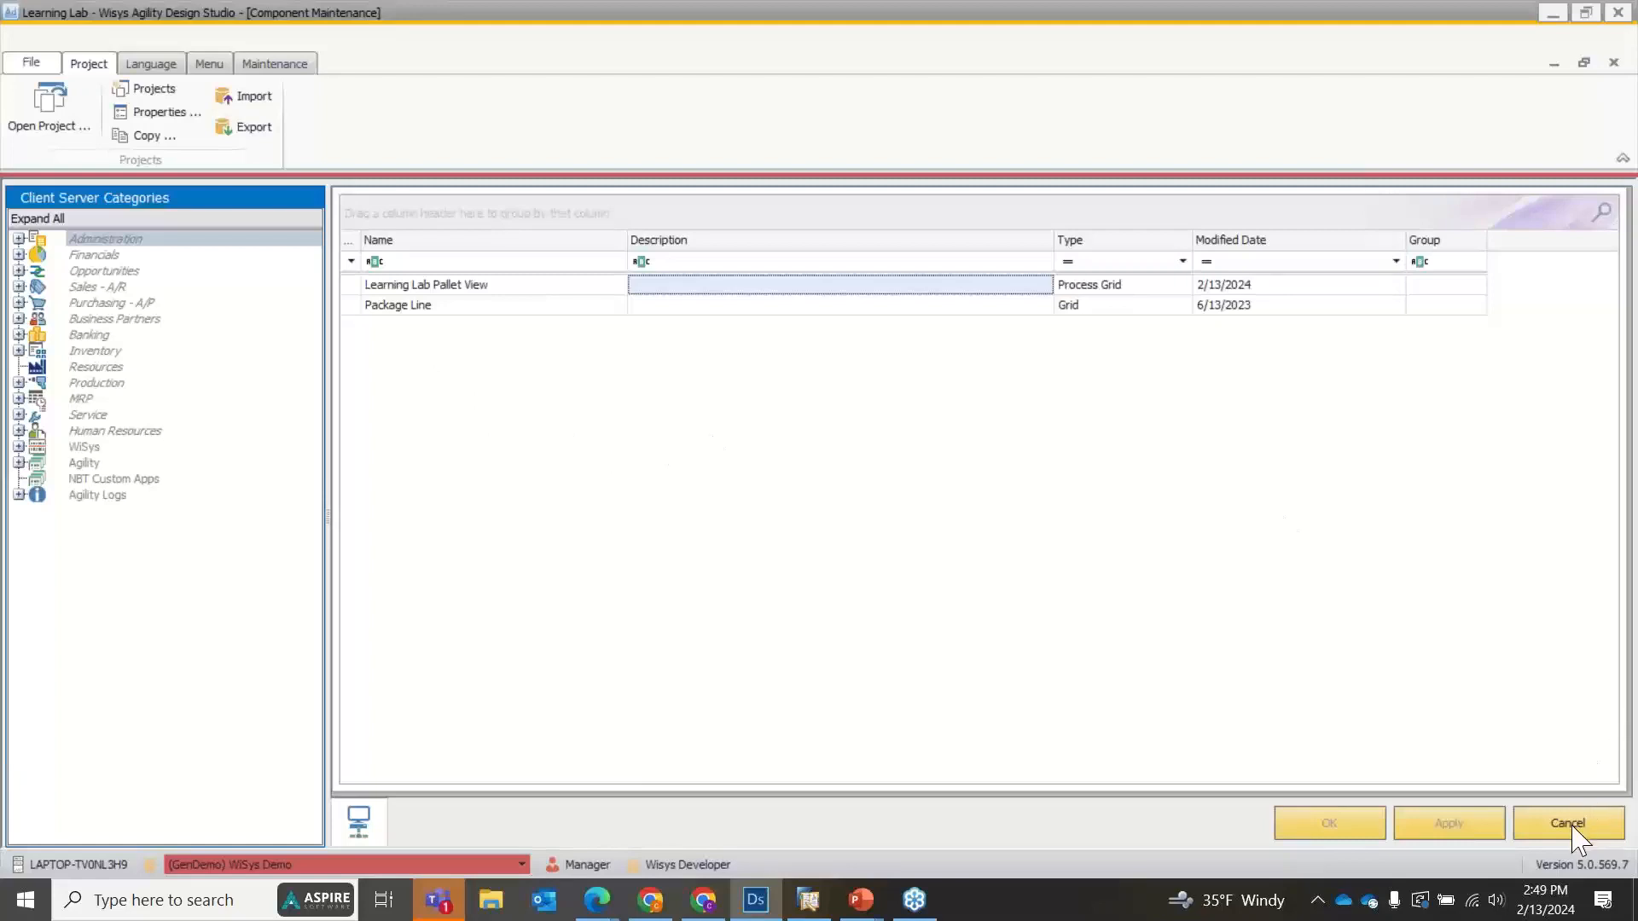
Open the button definitions of Learning Lab Pallet View and try to remove the whole Buttons ribbon page.
double_click(455, 287)
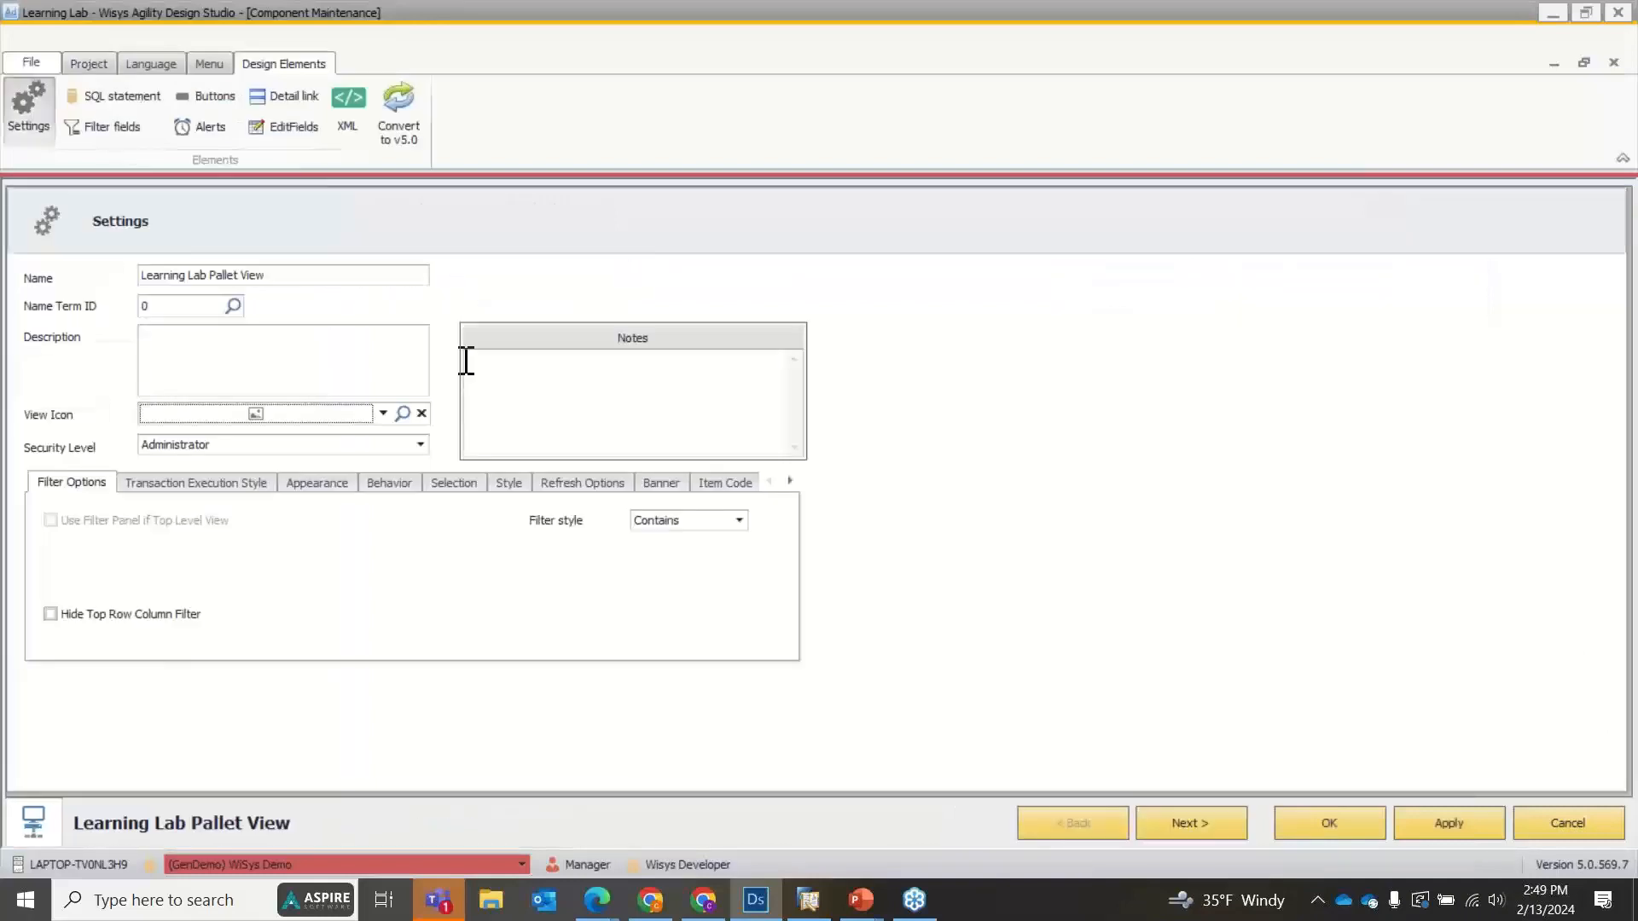
left_click(183, 97)
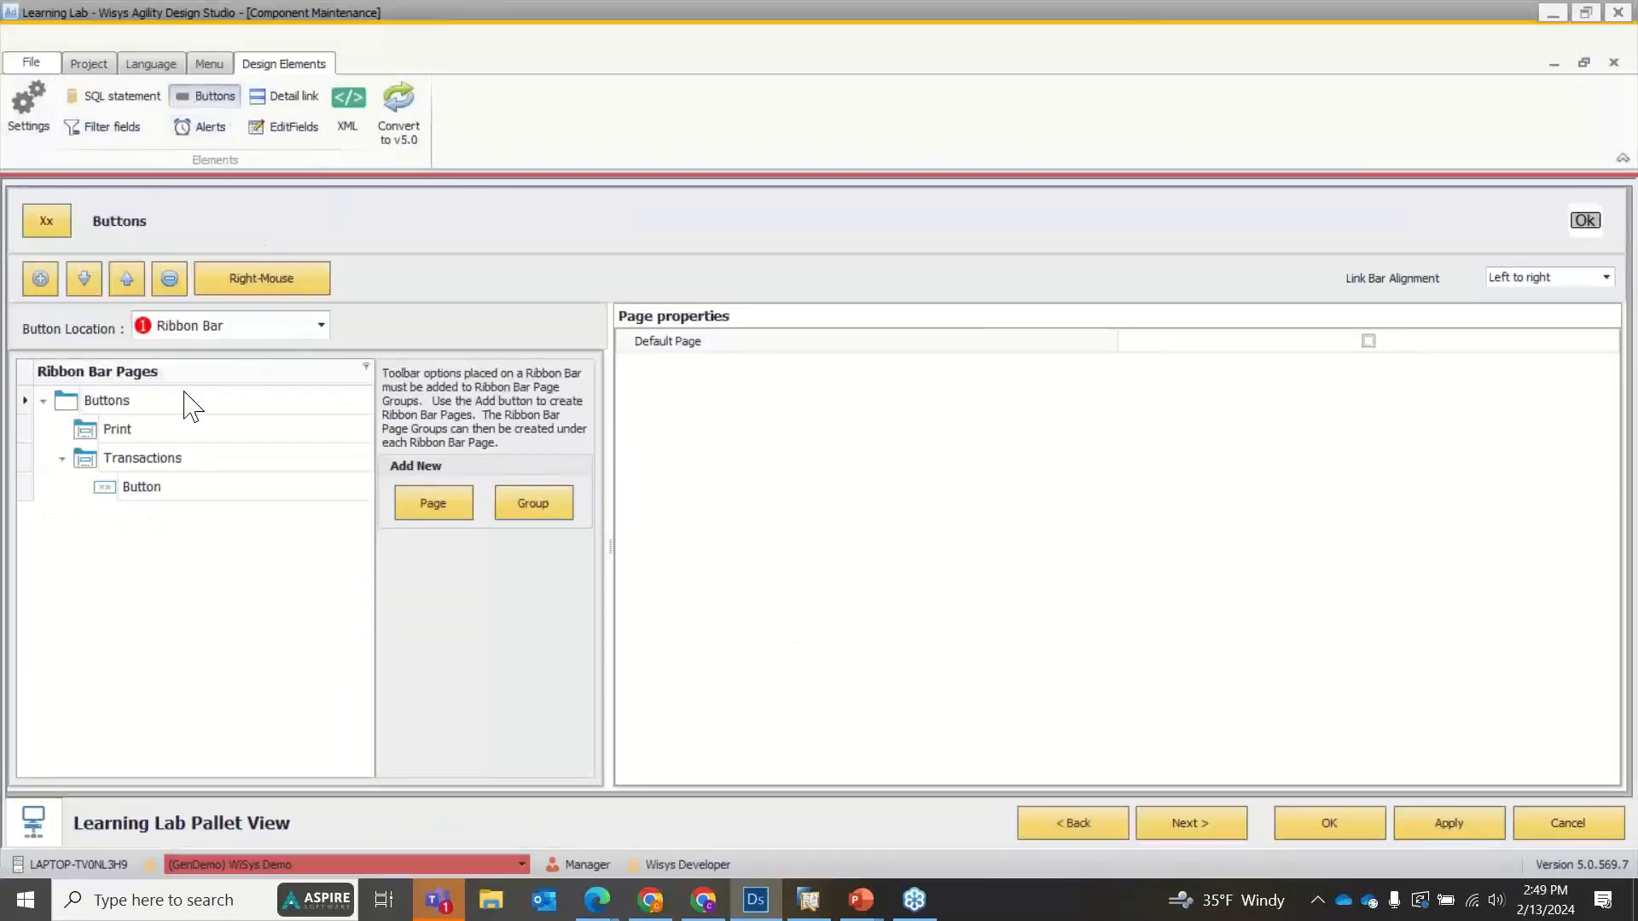
left_click(169, 278)
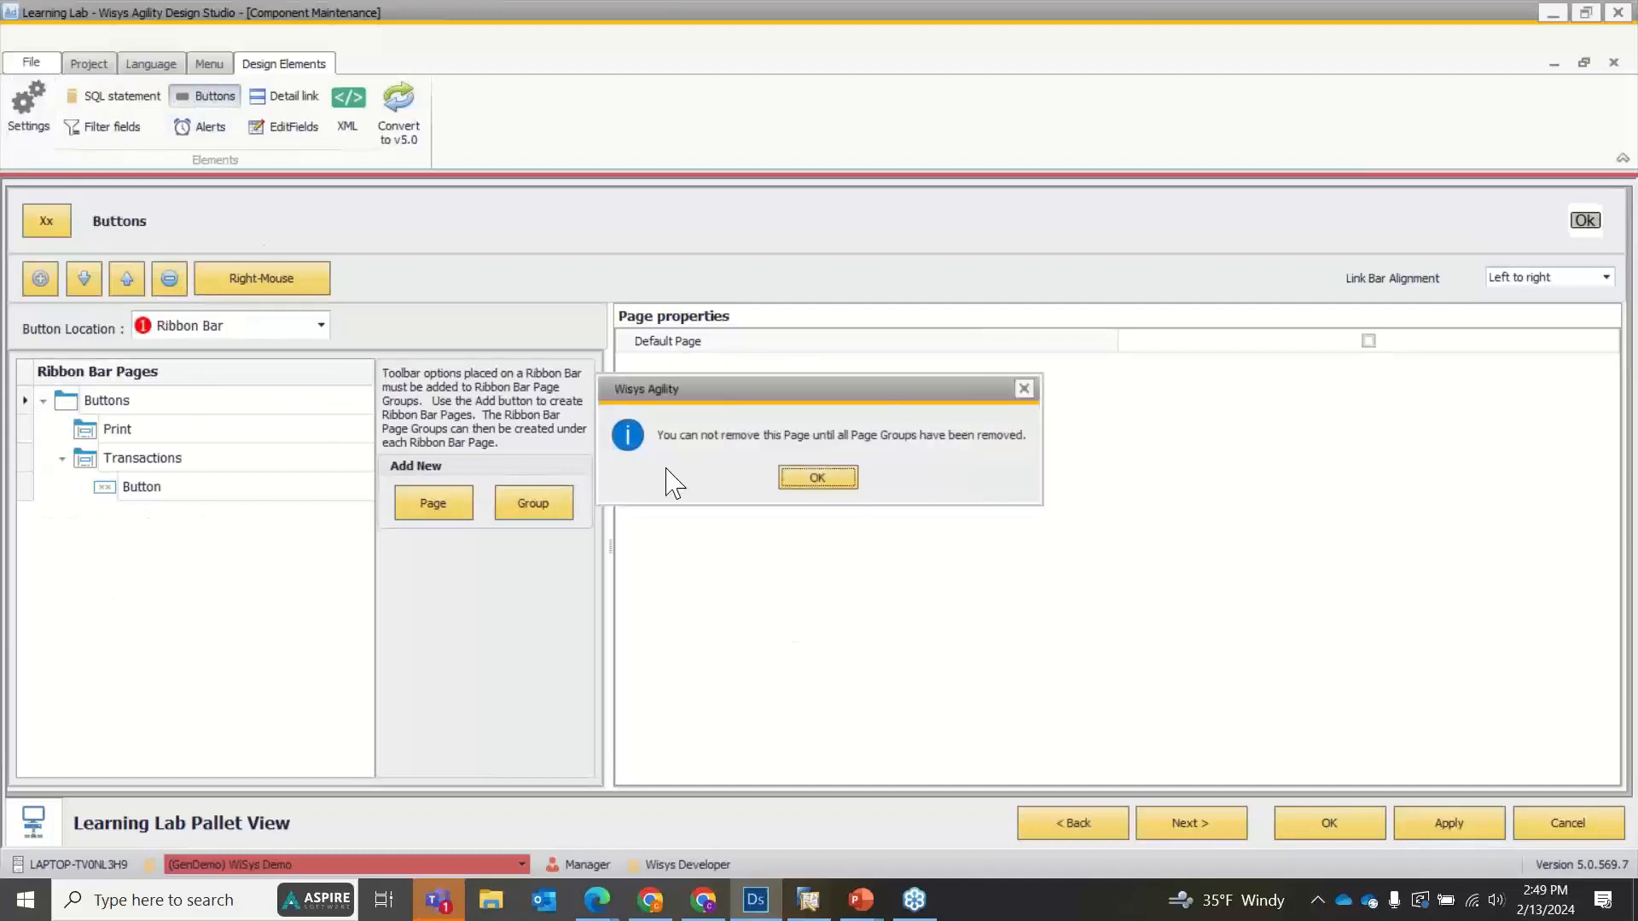
left_click(801, 482)
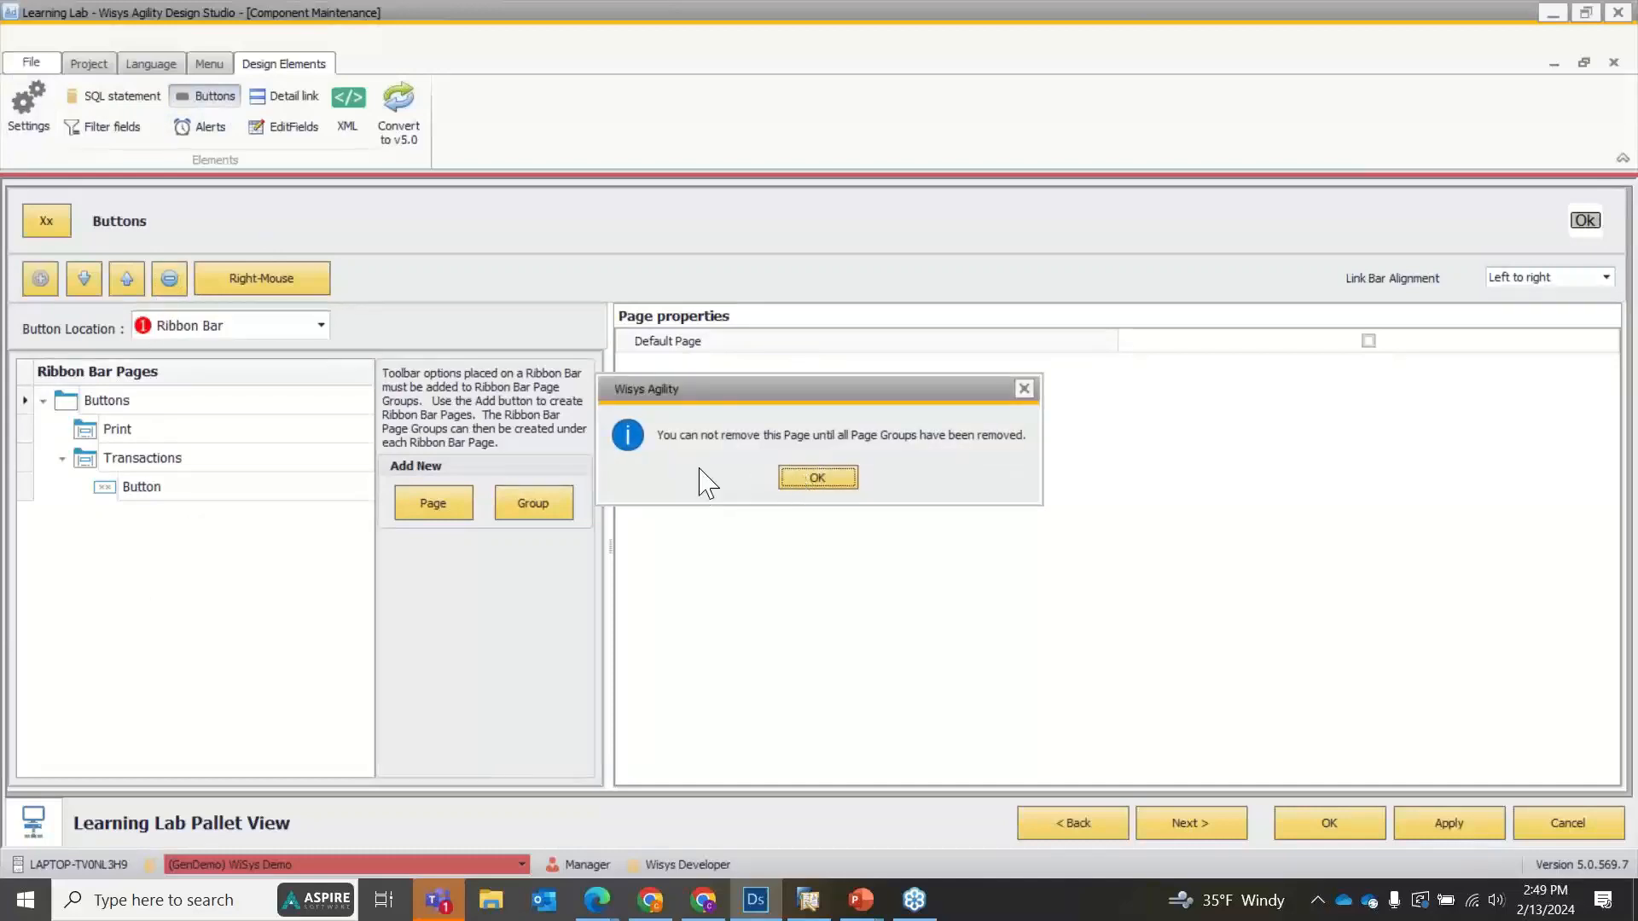
left_click(169, 278)
left_click(780, 482)
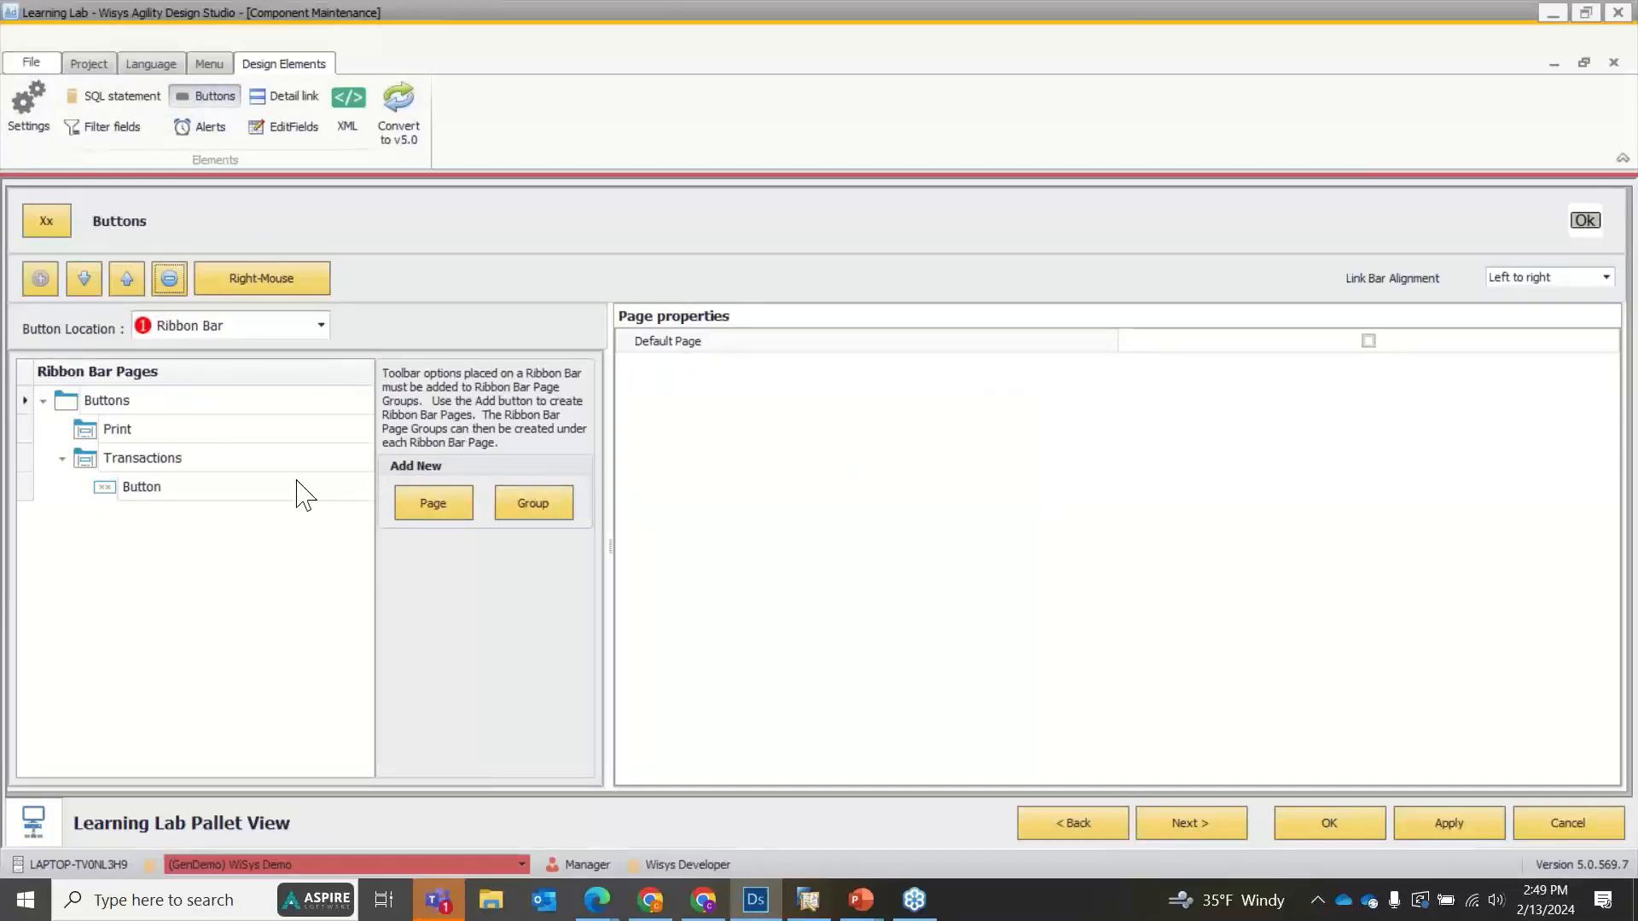
Remove the ribbon button, the Transactions and Print groups, and the Buttons page from the Ribbon Bar location.
left_click(281, 479)
left_click(169, 278)
left_click(175, 458)
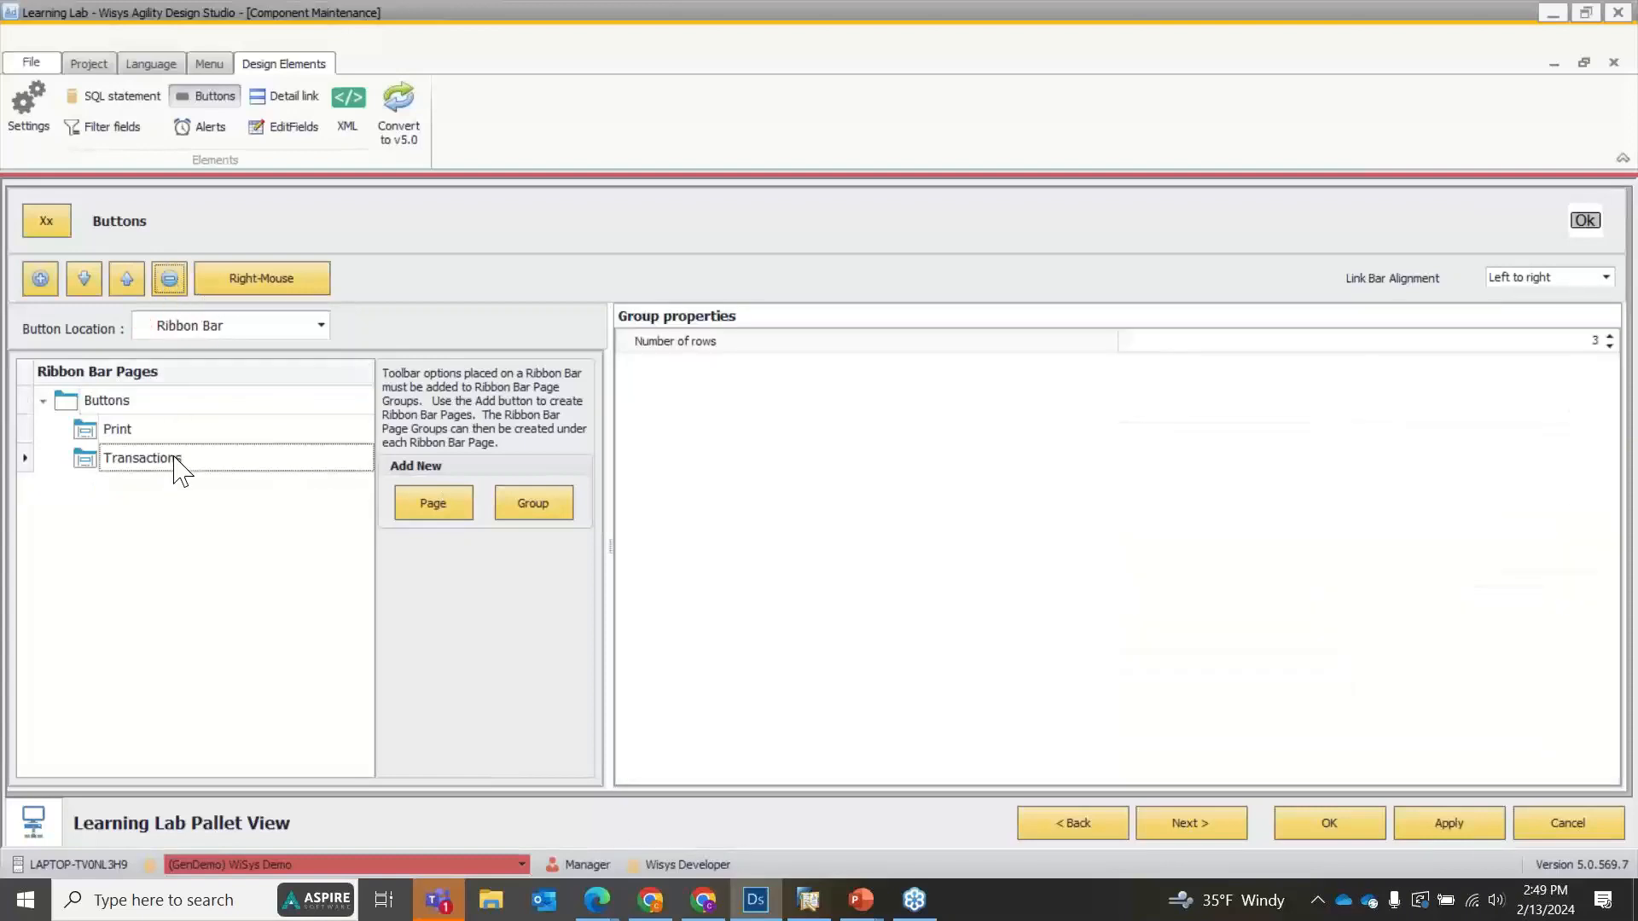
left_click(171, 280)
left_click(162, 431)
left_click(171, 278)
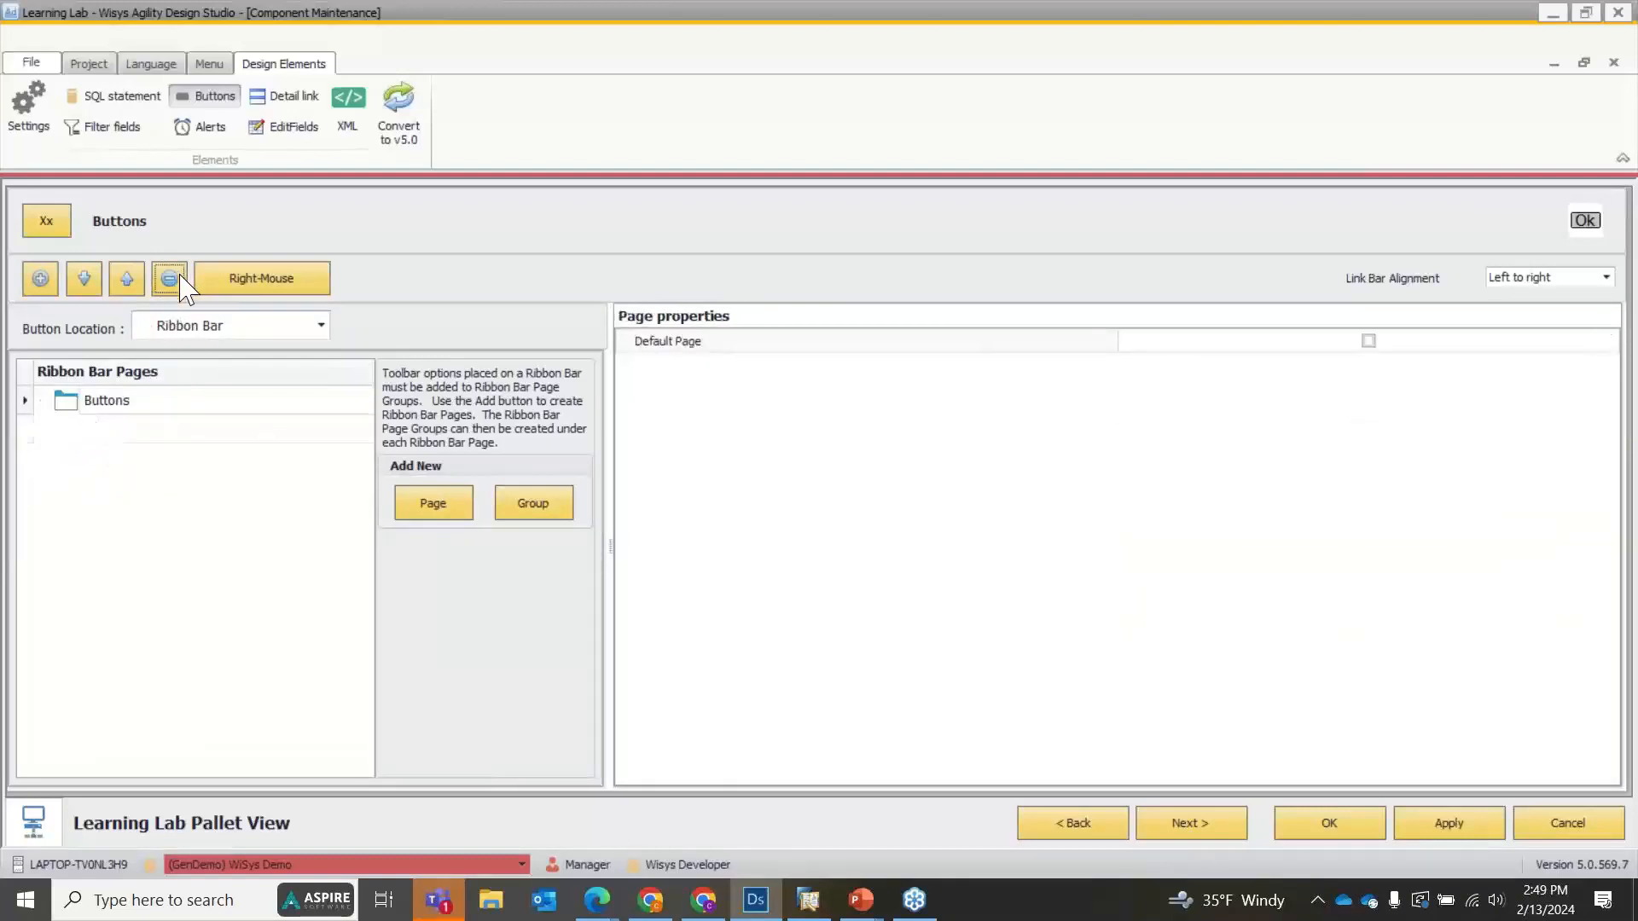
left_click(145, 406)
left_click(170, 280)
Set the Toolbar (Top) button's type to Agility Component, apply the change and leave the view.
left_click(195, 328)
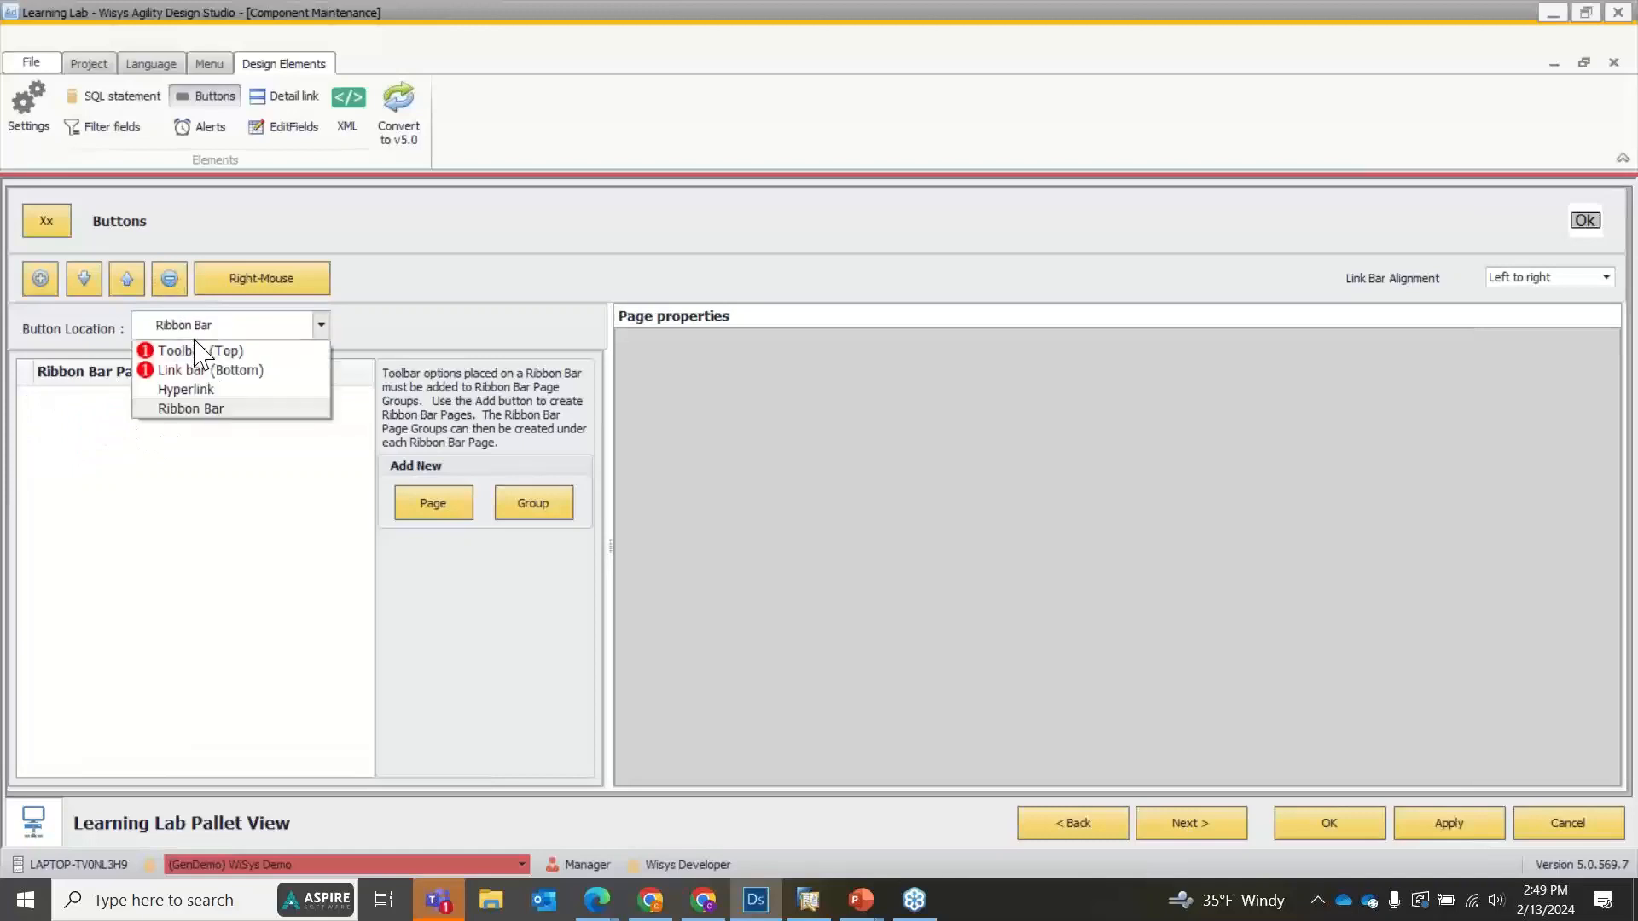
left_click(196, 352)
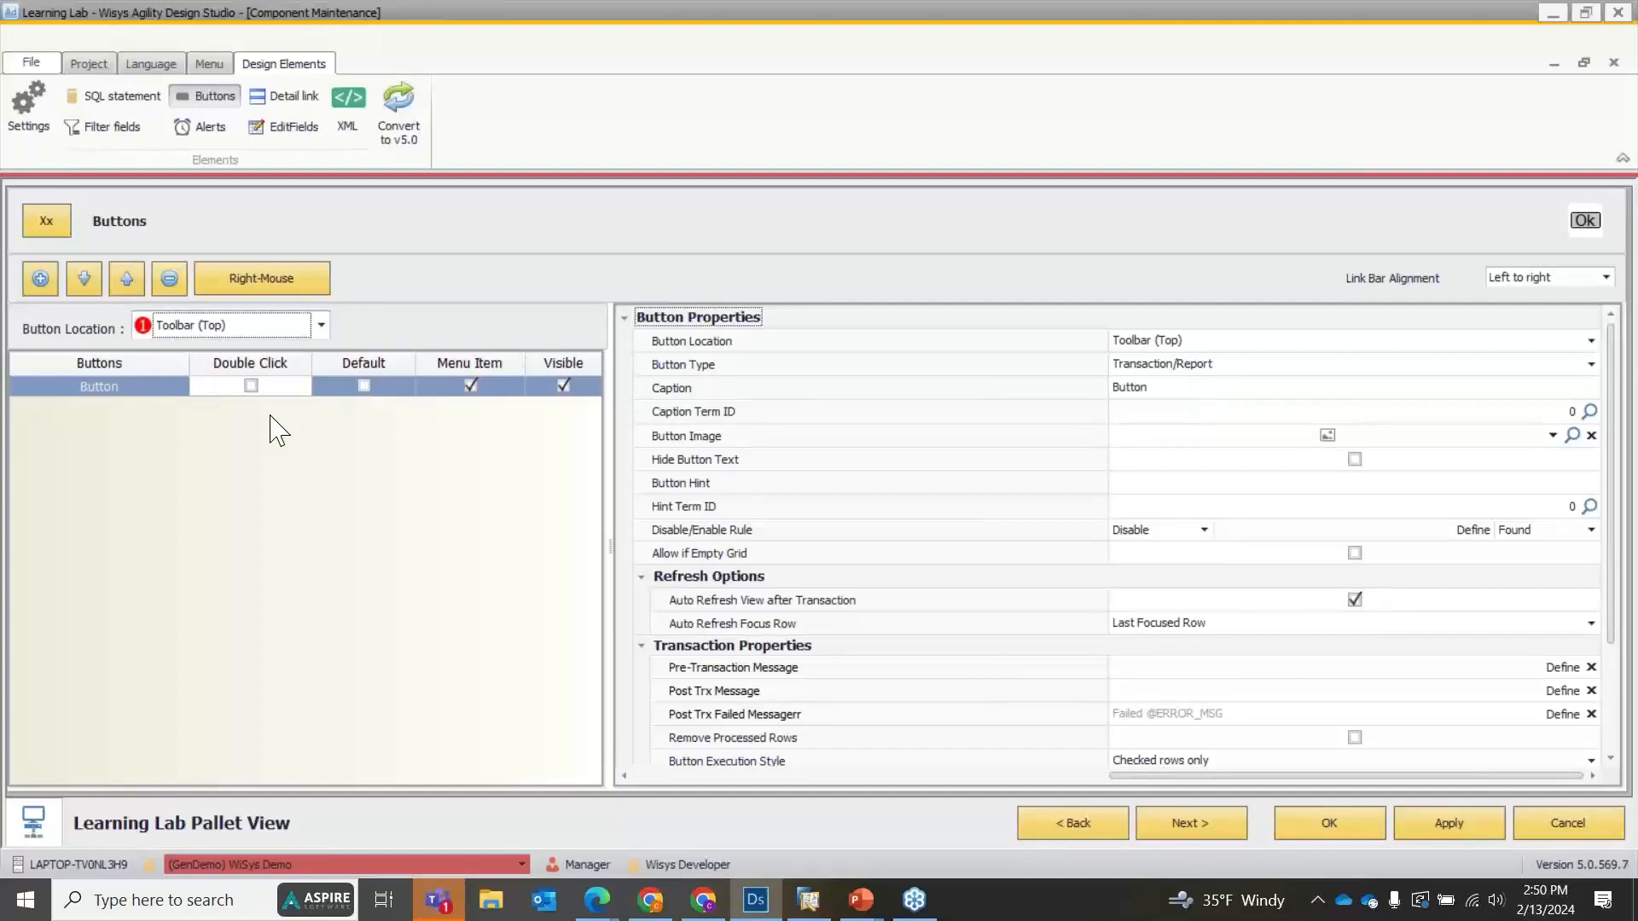
left_click(1436, 363)
left_click(1315, 389)
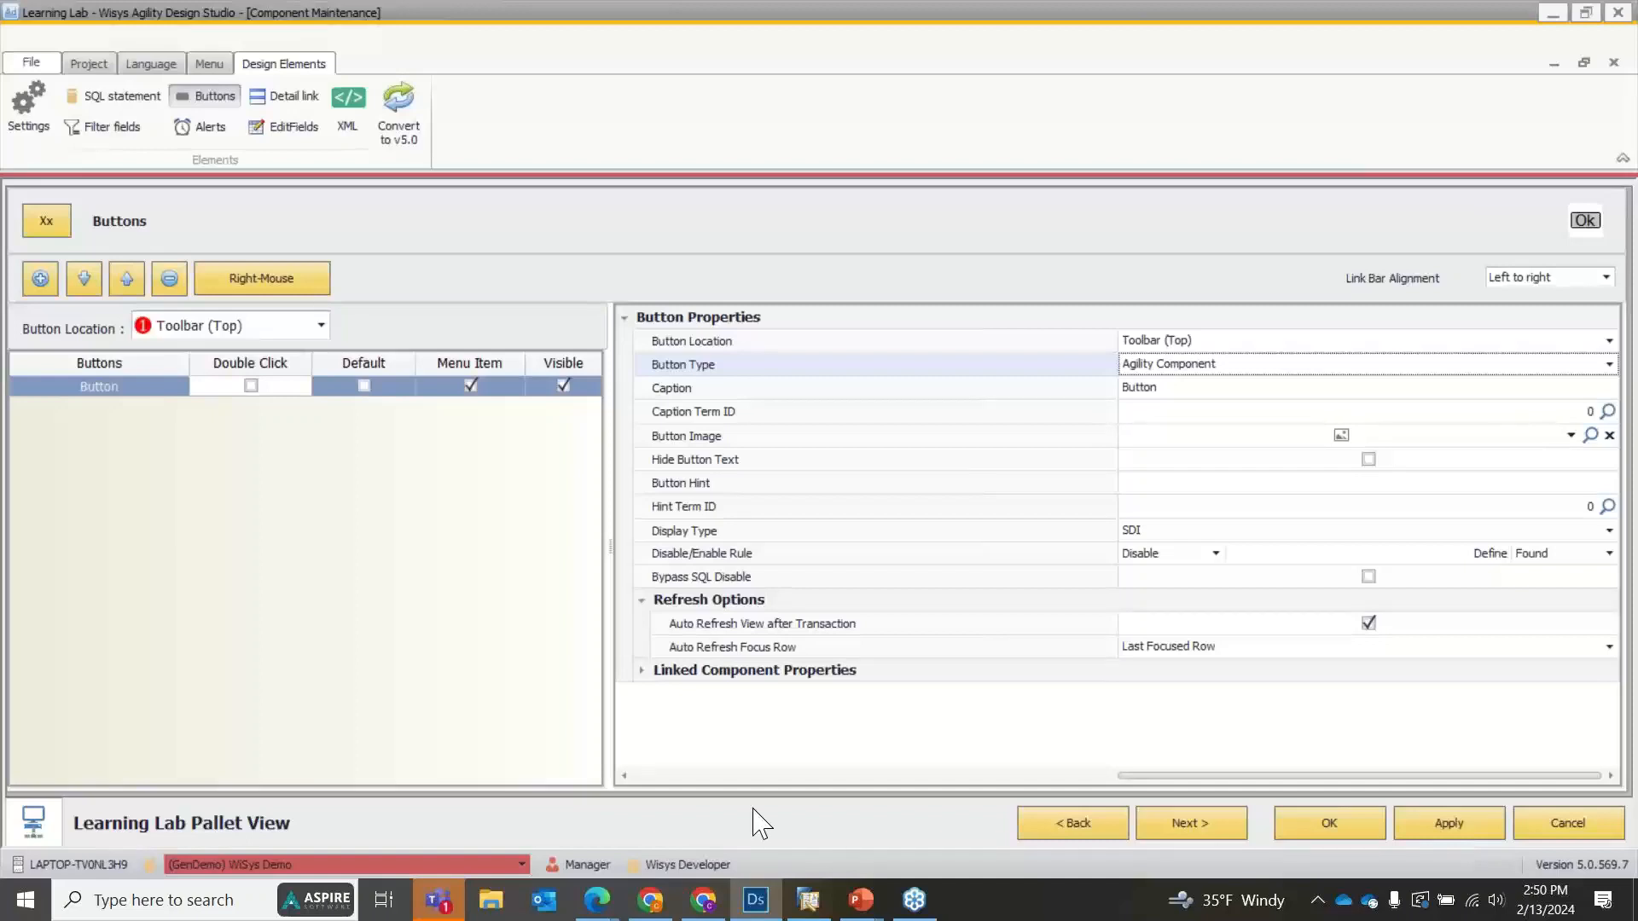
left_click(1449, 822)
left_click(1558, 820)
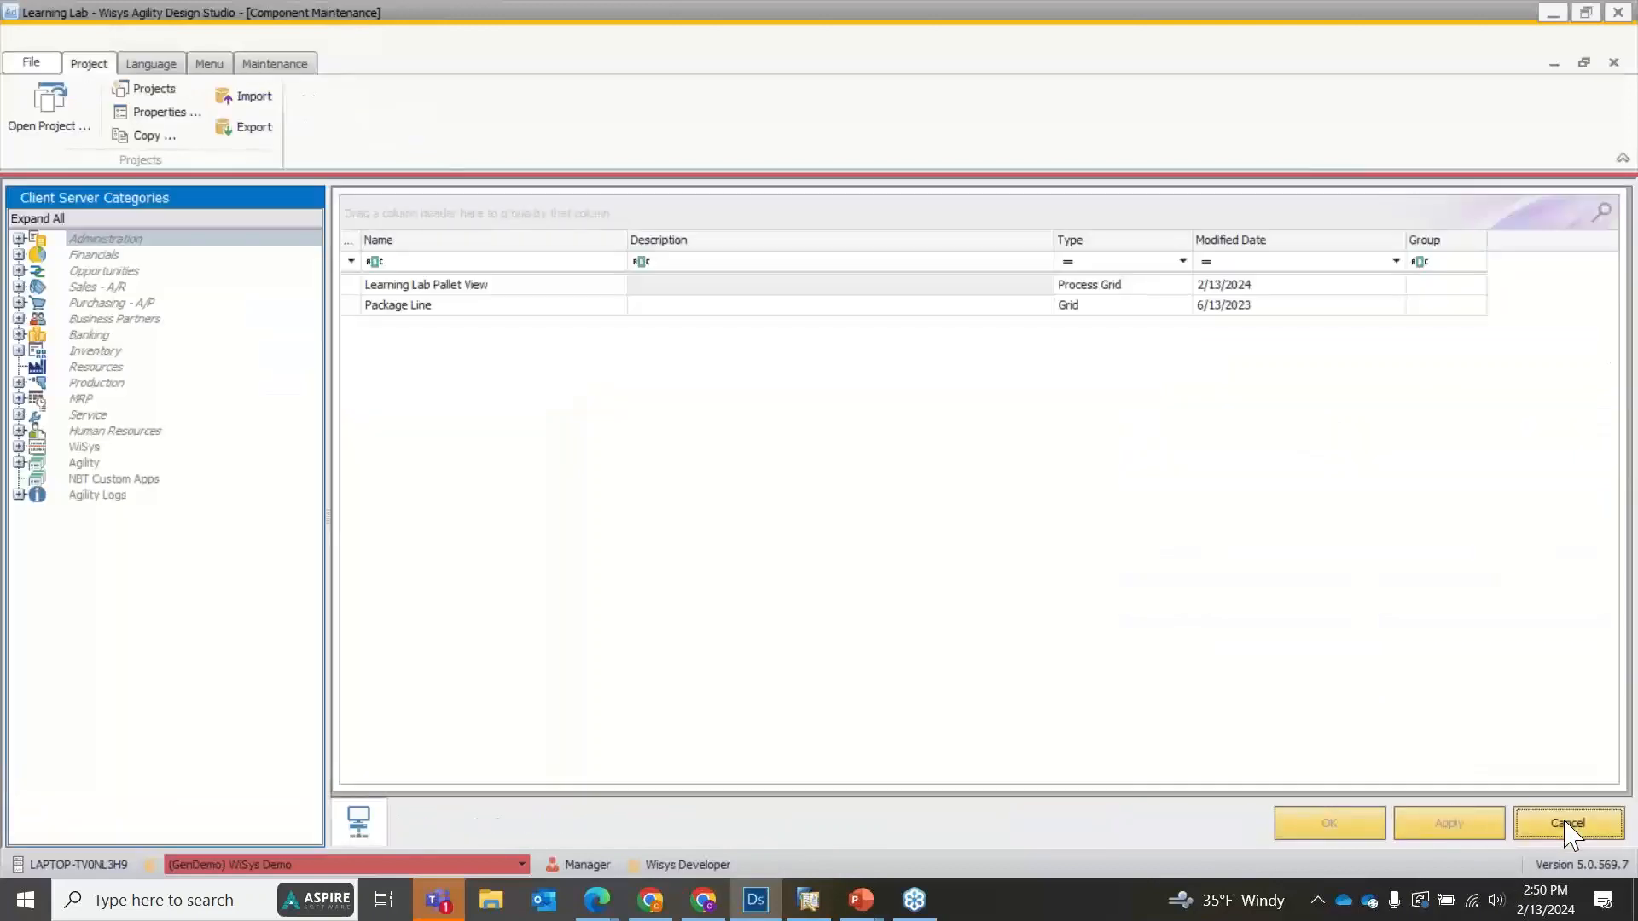
Review the list of component types available for a new component, and dismiss it without creating anything.
left_click(273, 63)
left_click(209, 64)
left_click(271, 64)
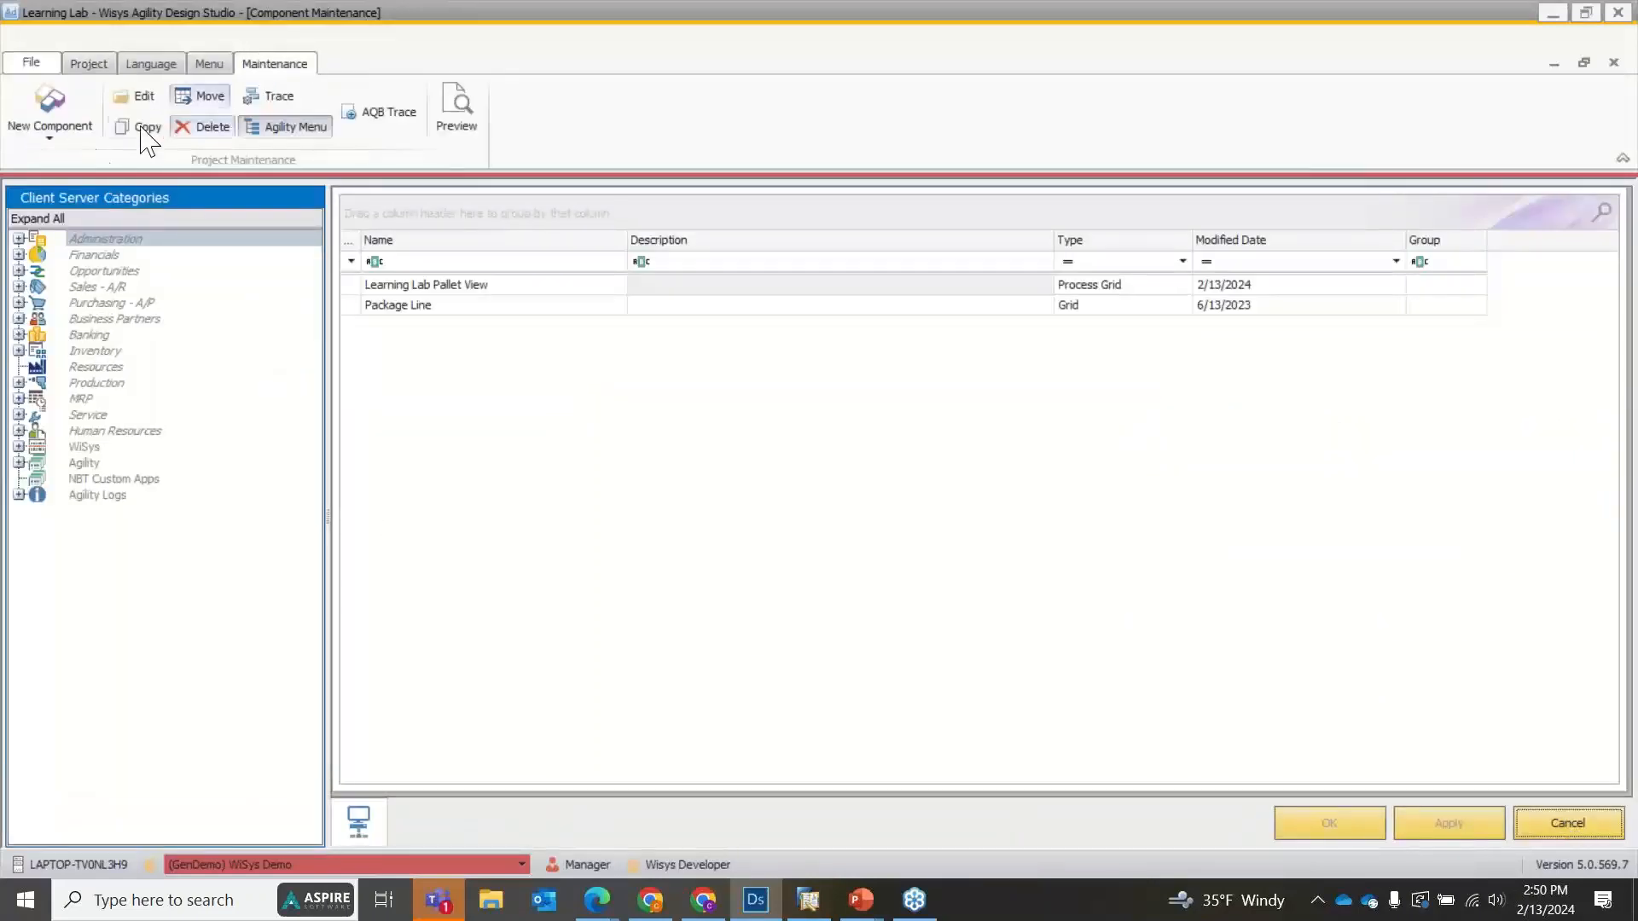
left_click(62, 139)
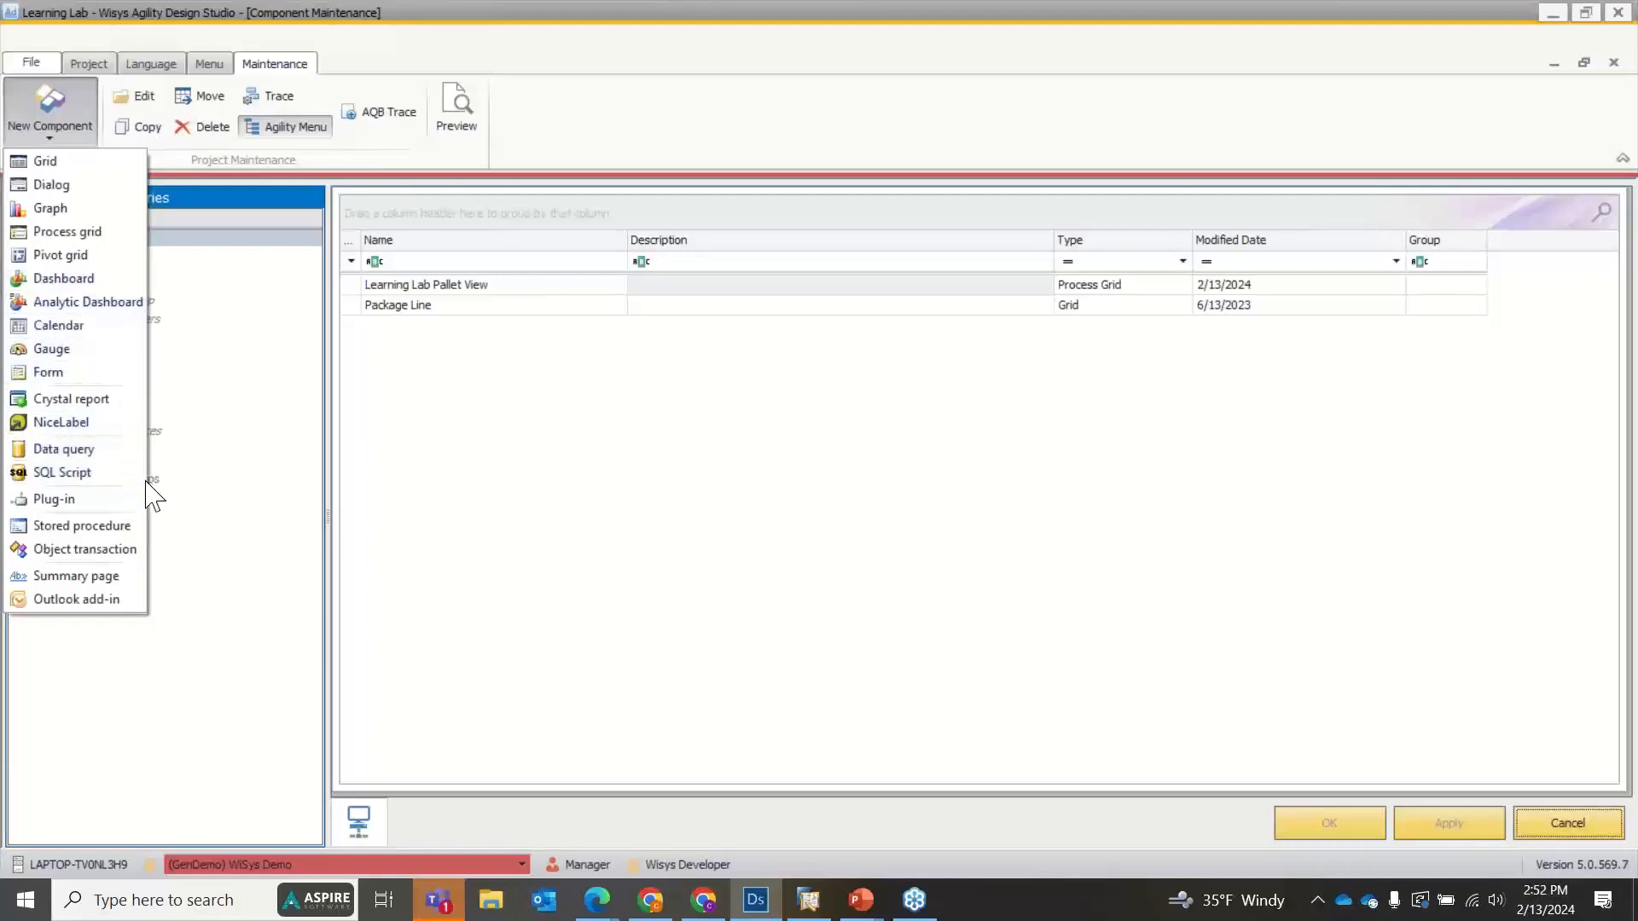
left_click(509, 437)
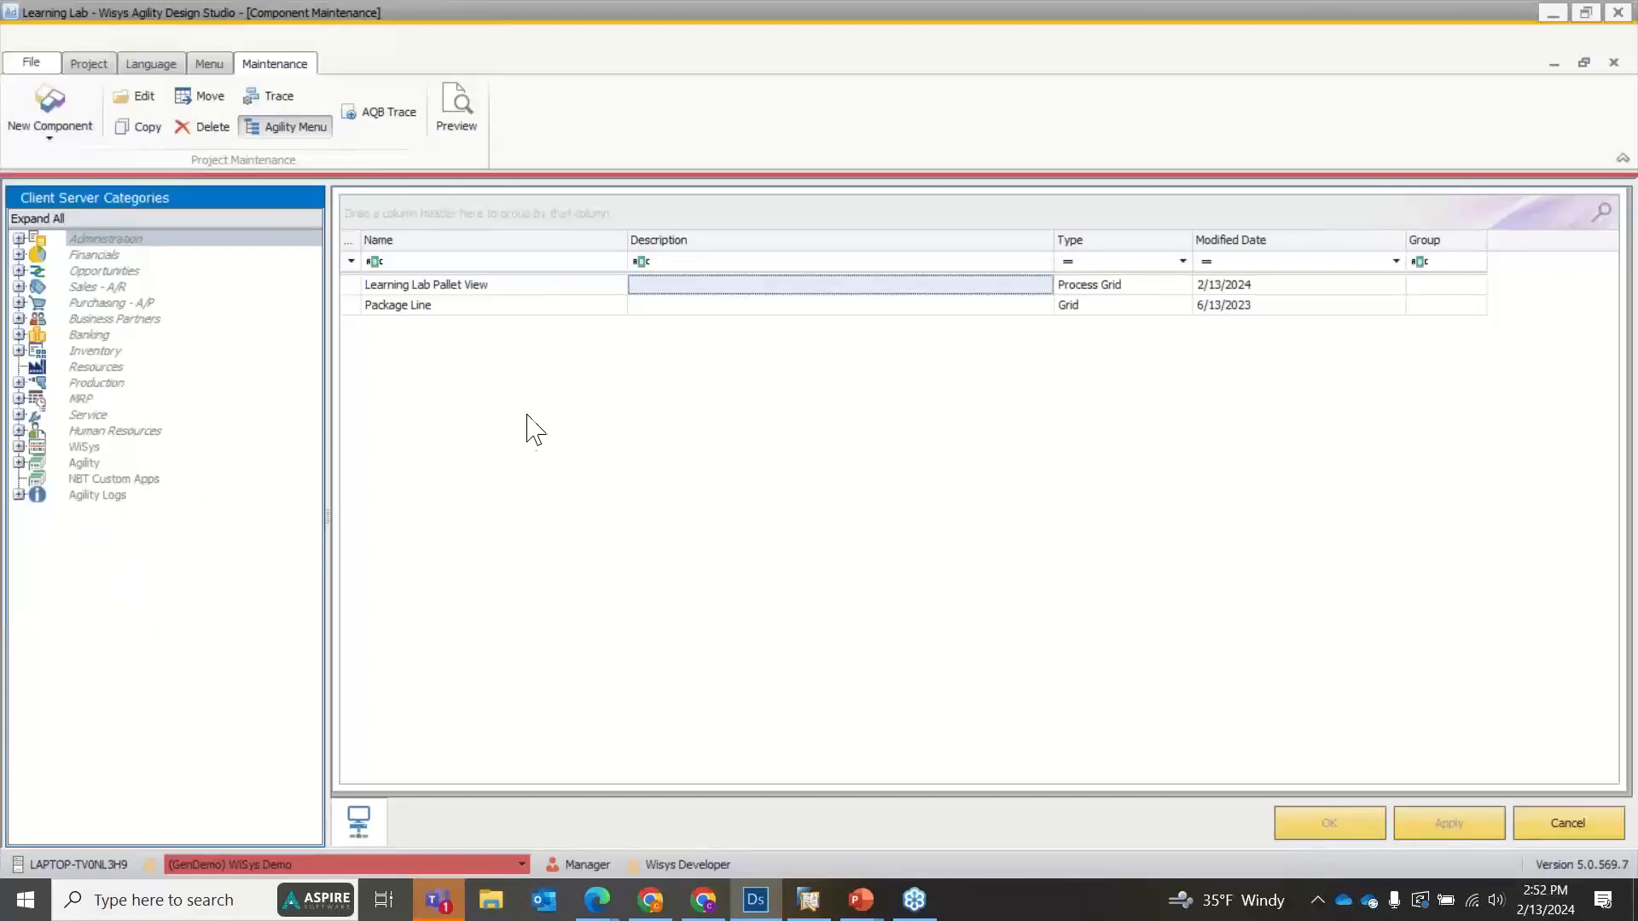
Link the Toolbar (Top) button of Learning Lab Pallet View to the Package Line component, searching for "package".
double_click(471, 286)
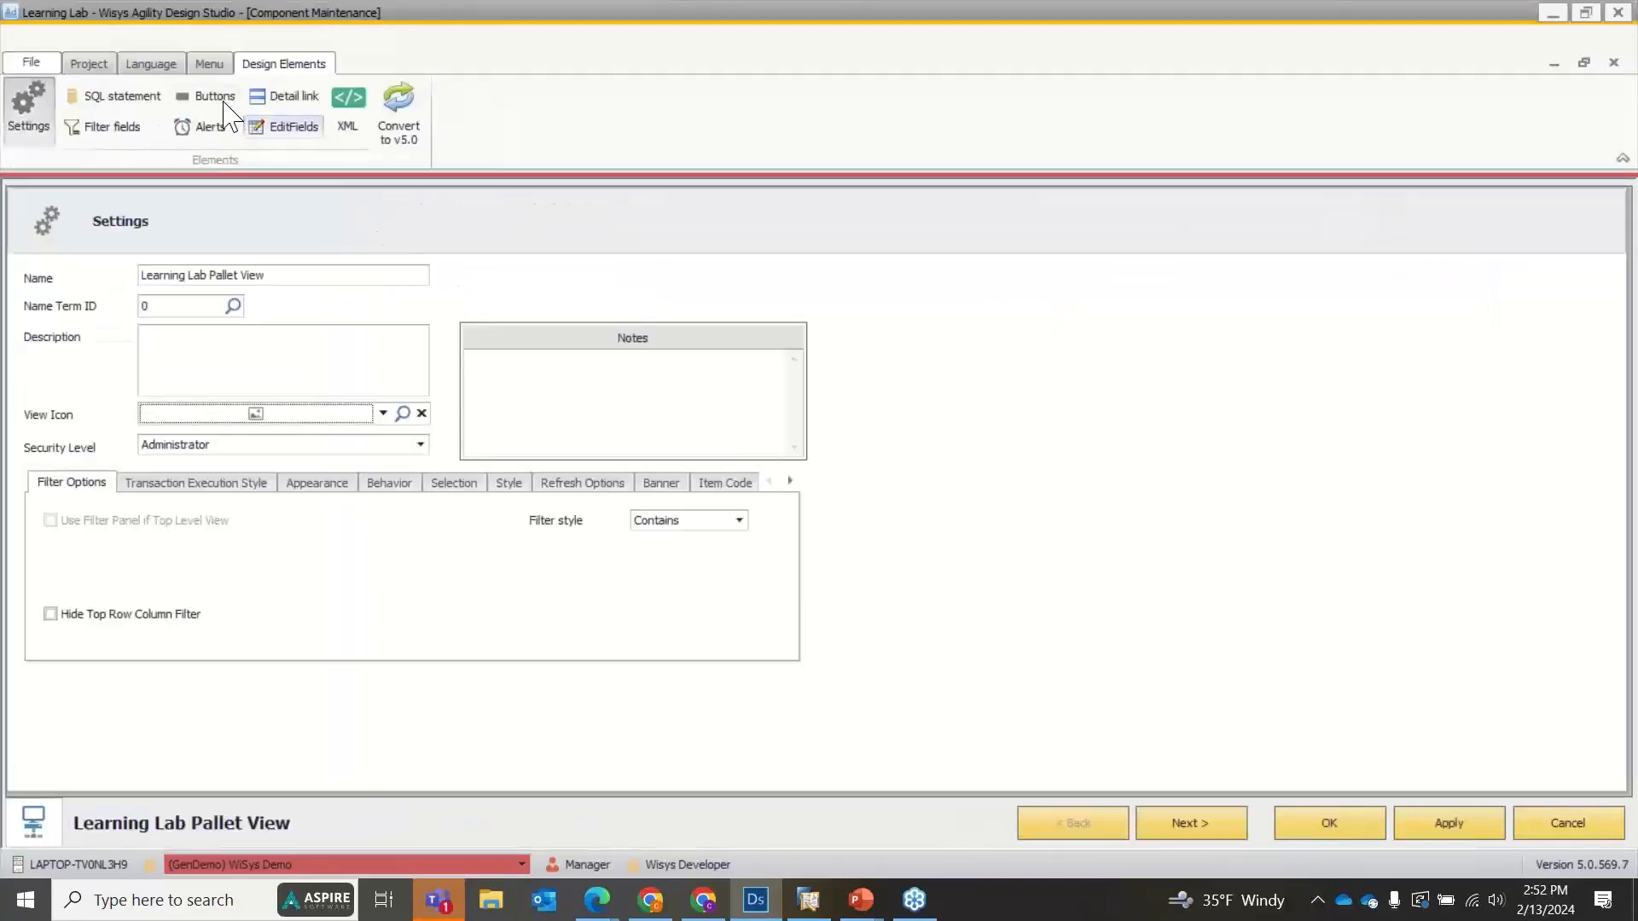
left_click(221, 101)
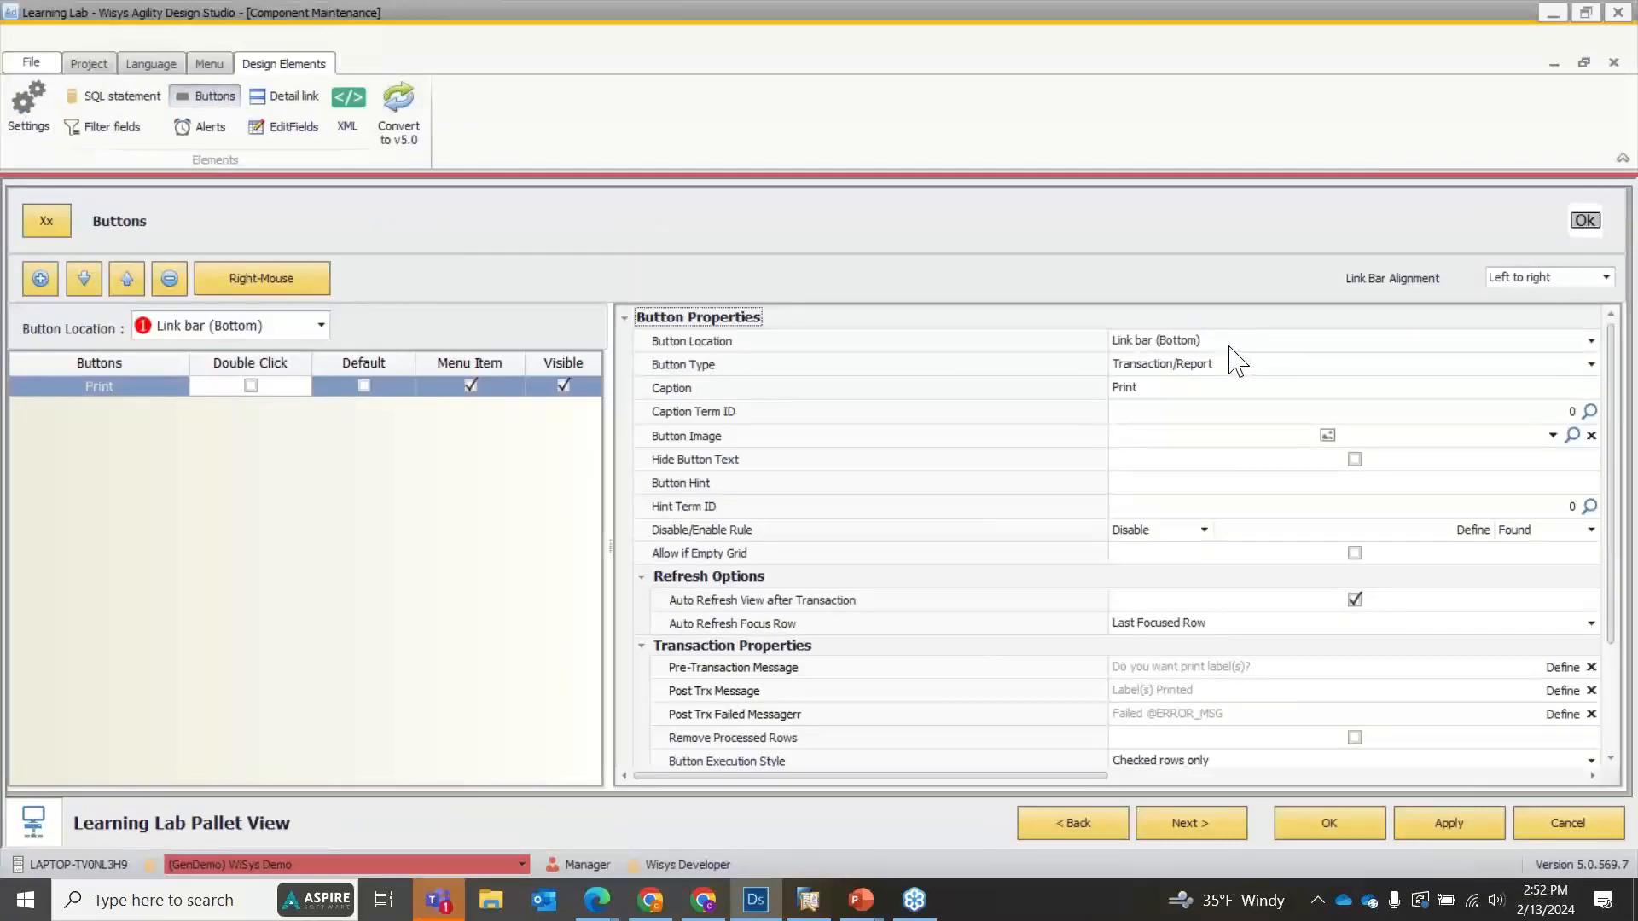
left_click(224, 327)
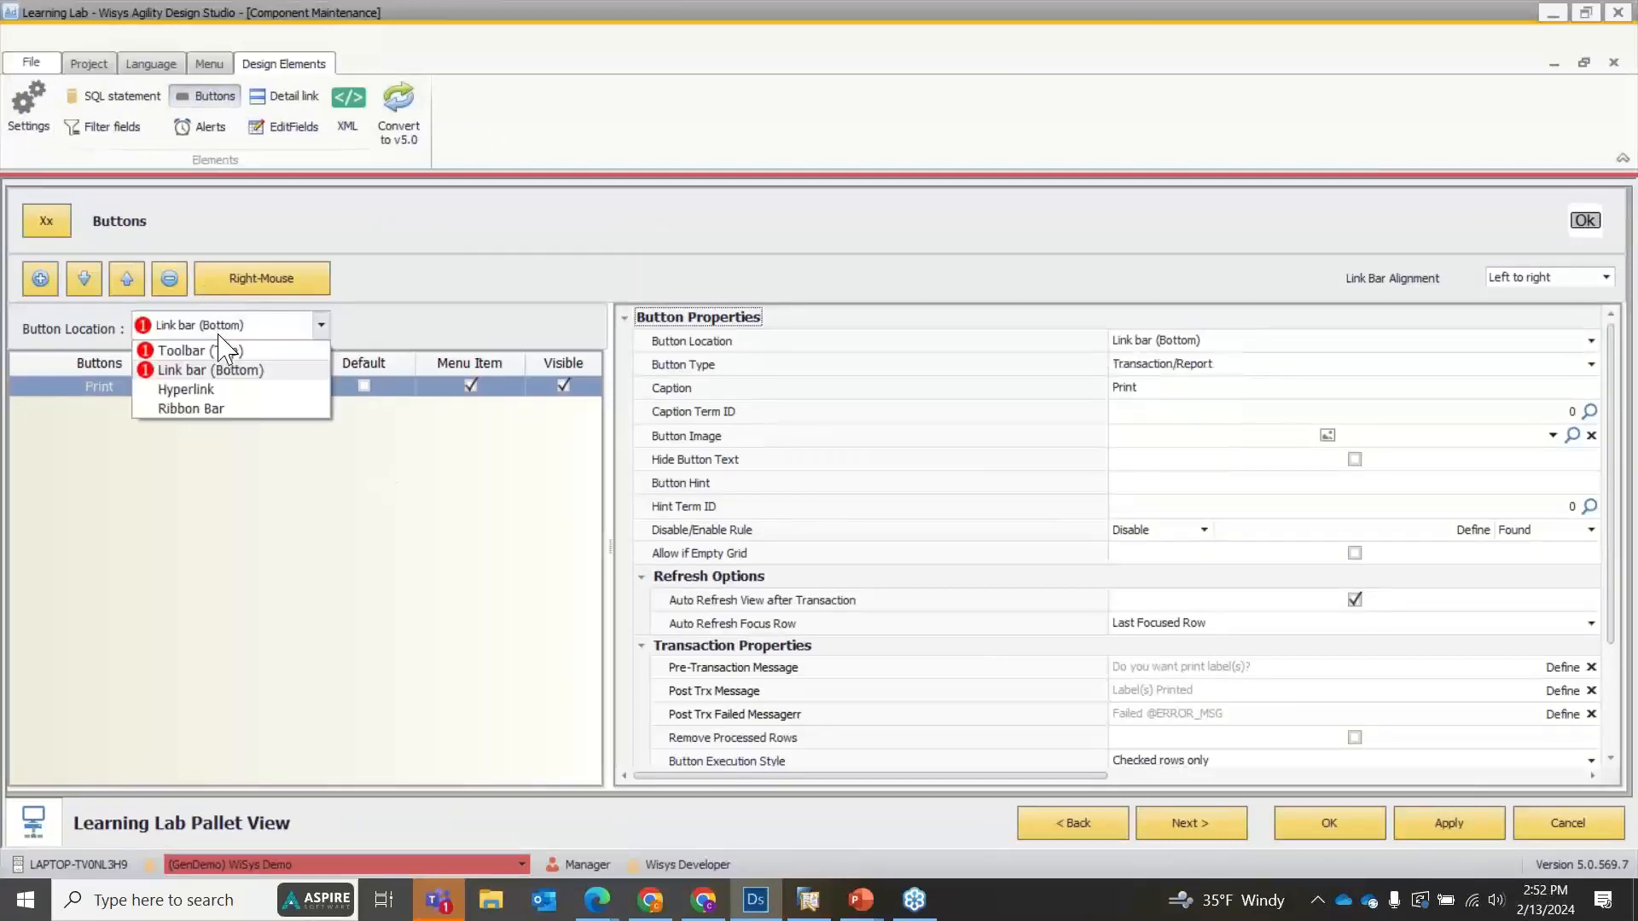
left_click(215, 351)
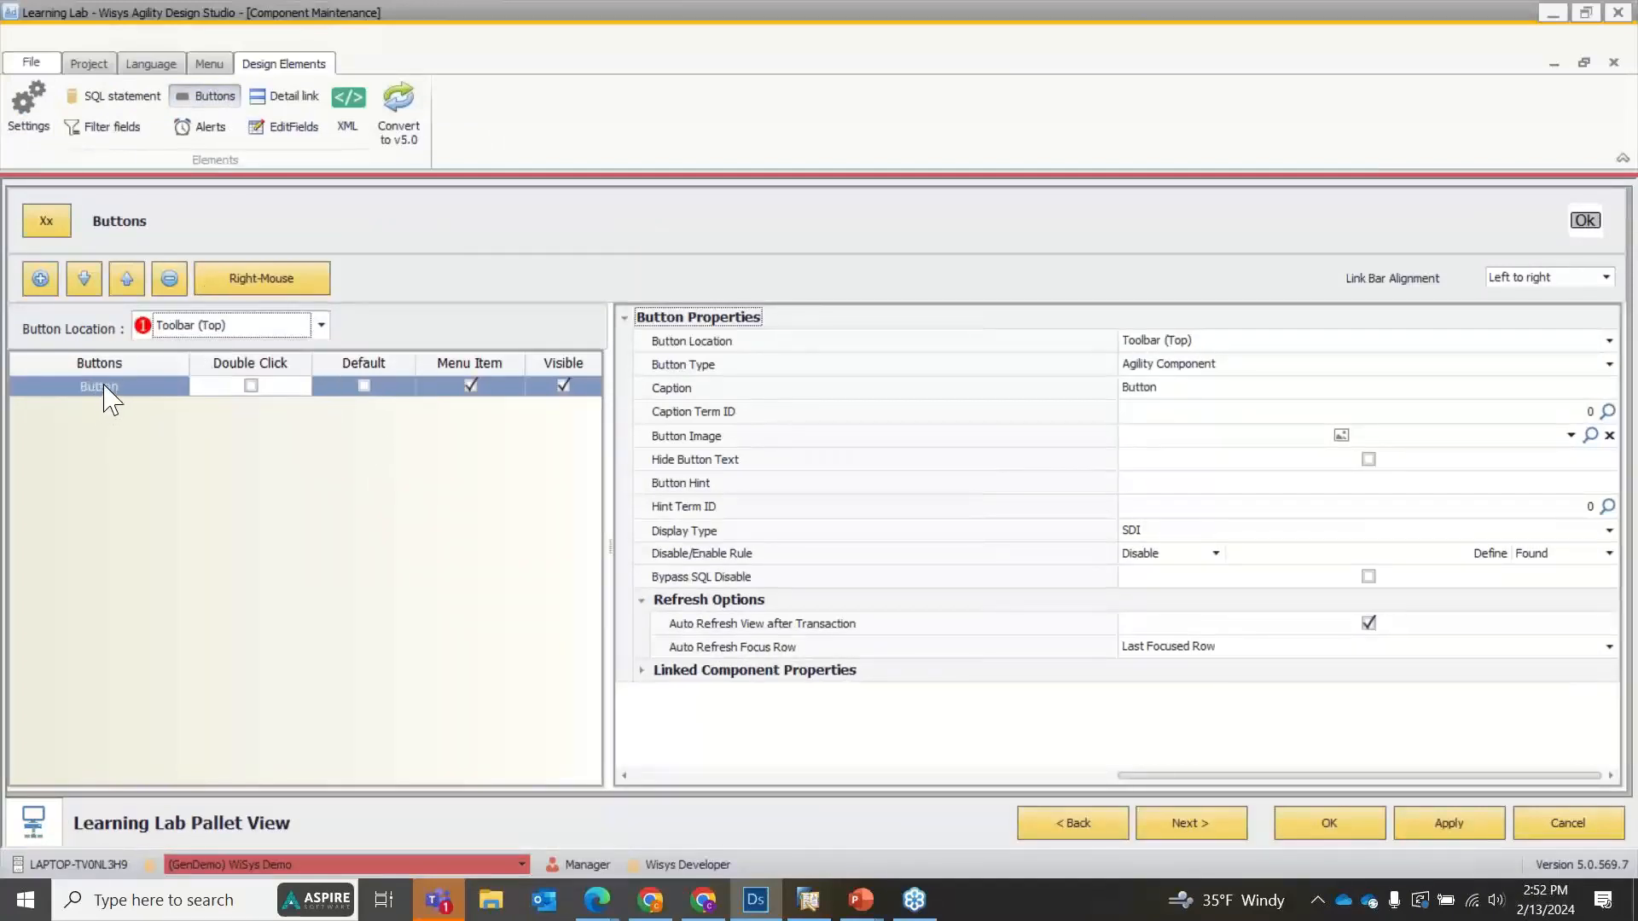
left_click(643, 673)
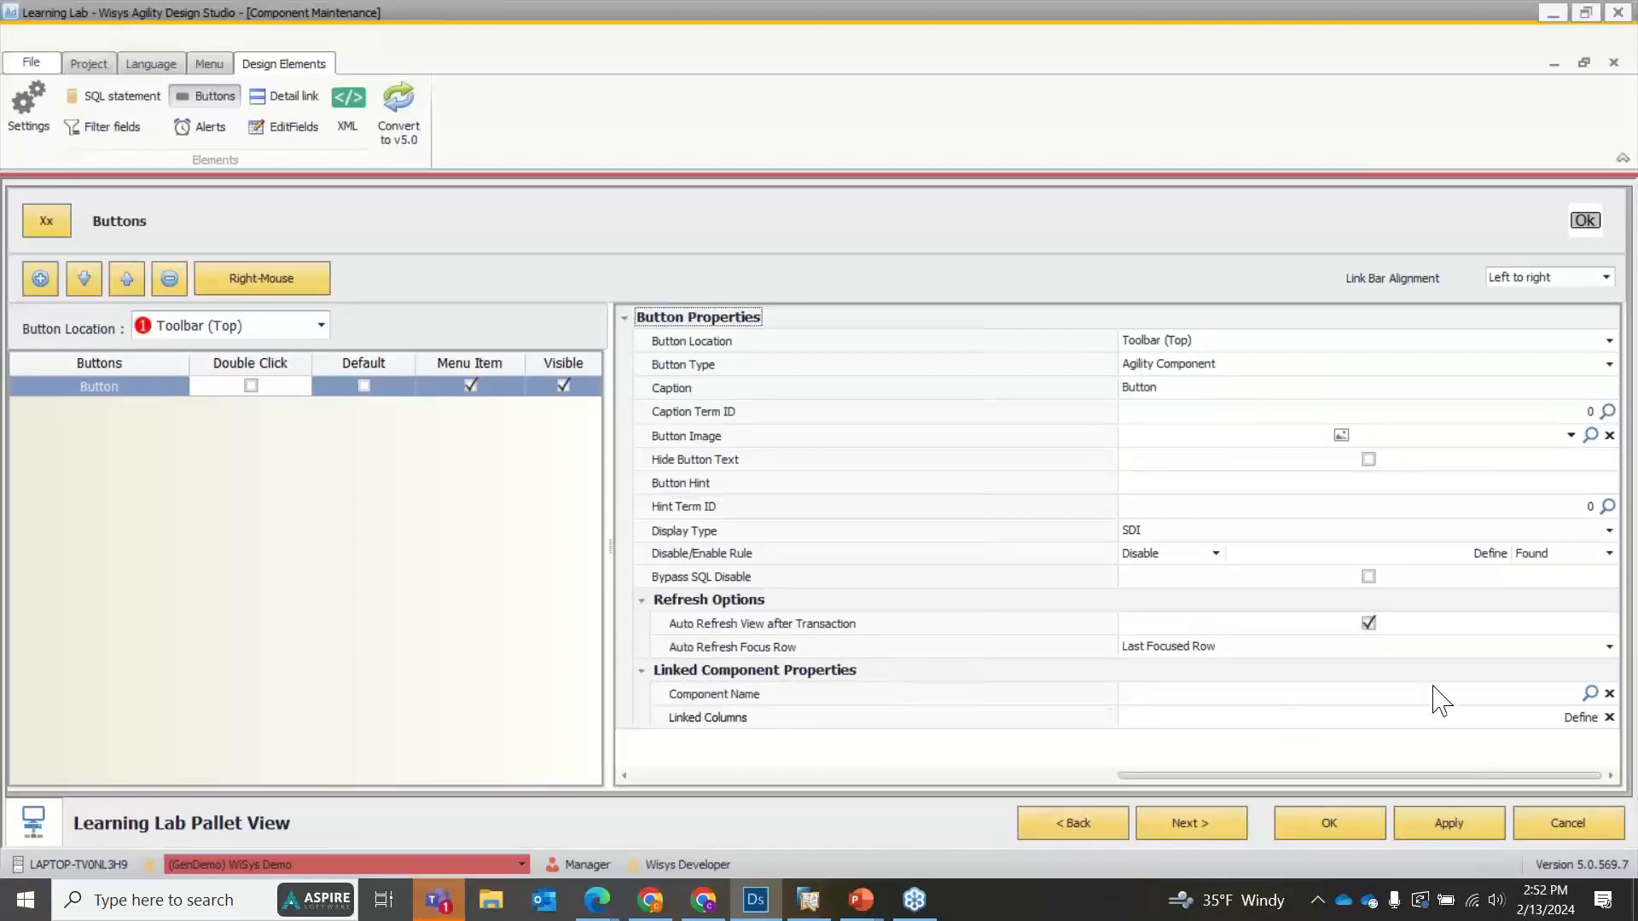
left_click(1589, 693)
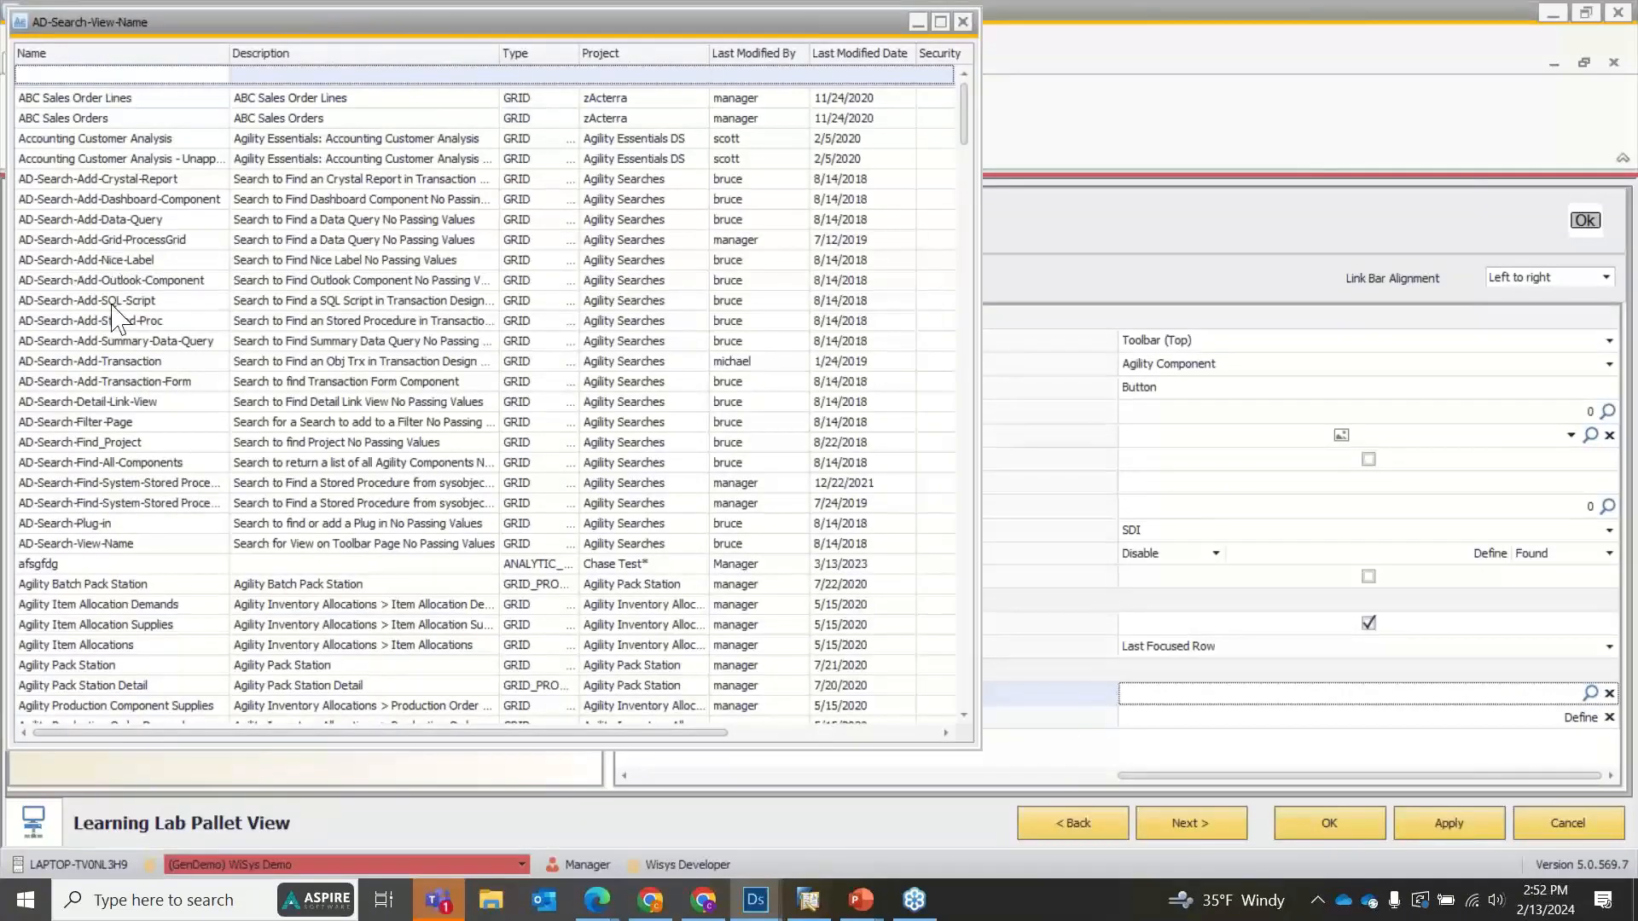
type("package")
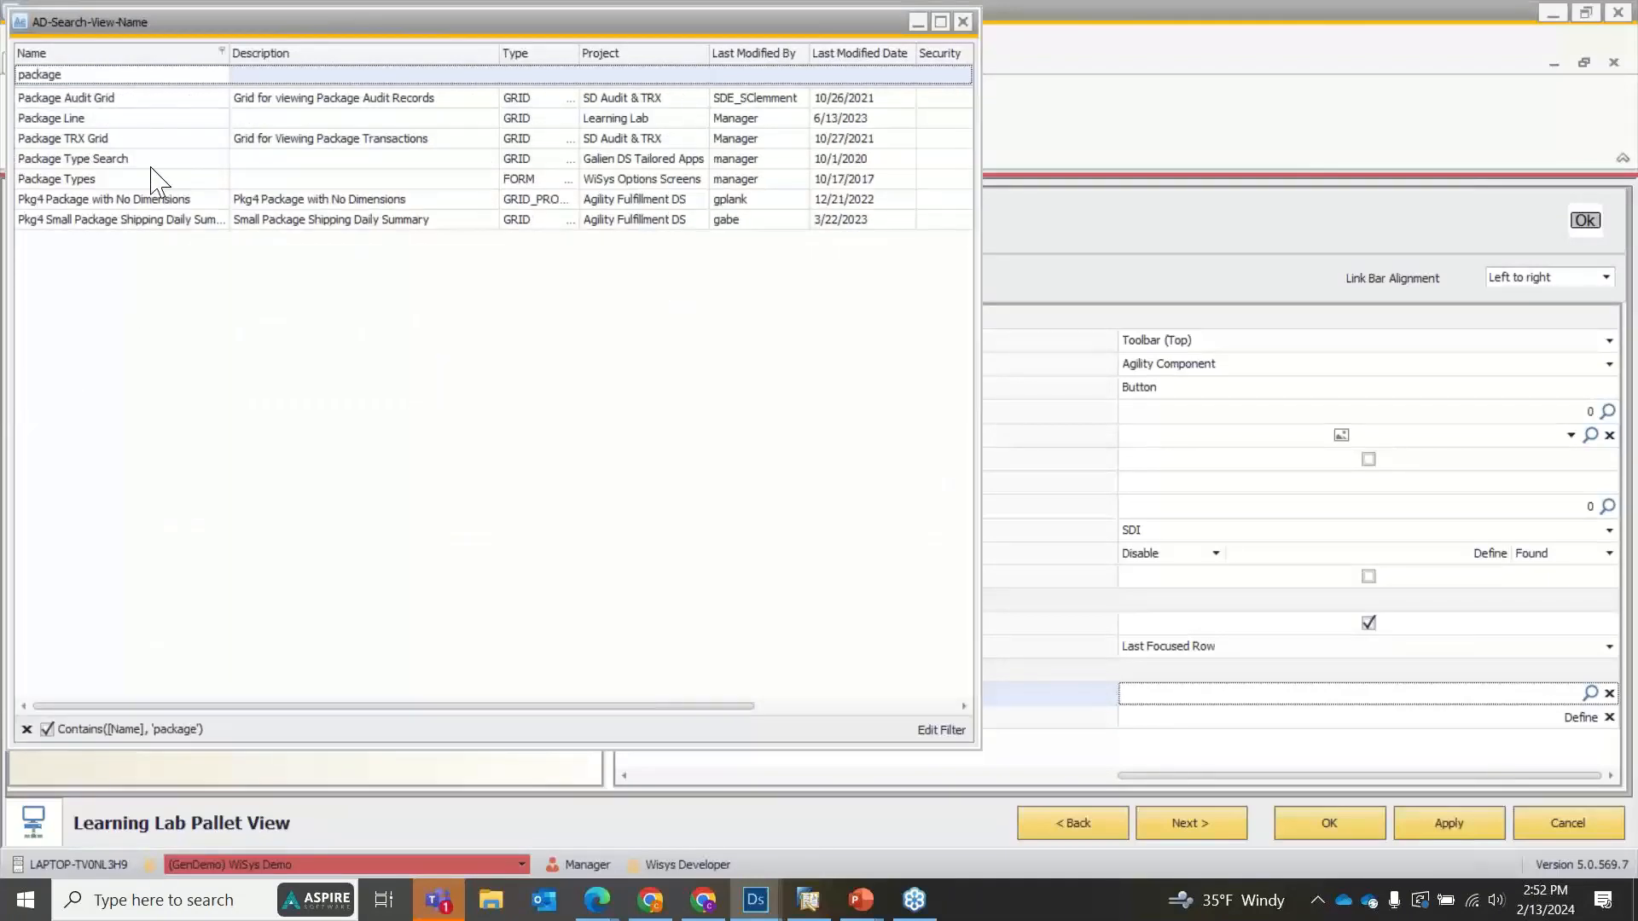
left_click(97, 125)
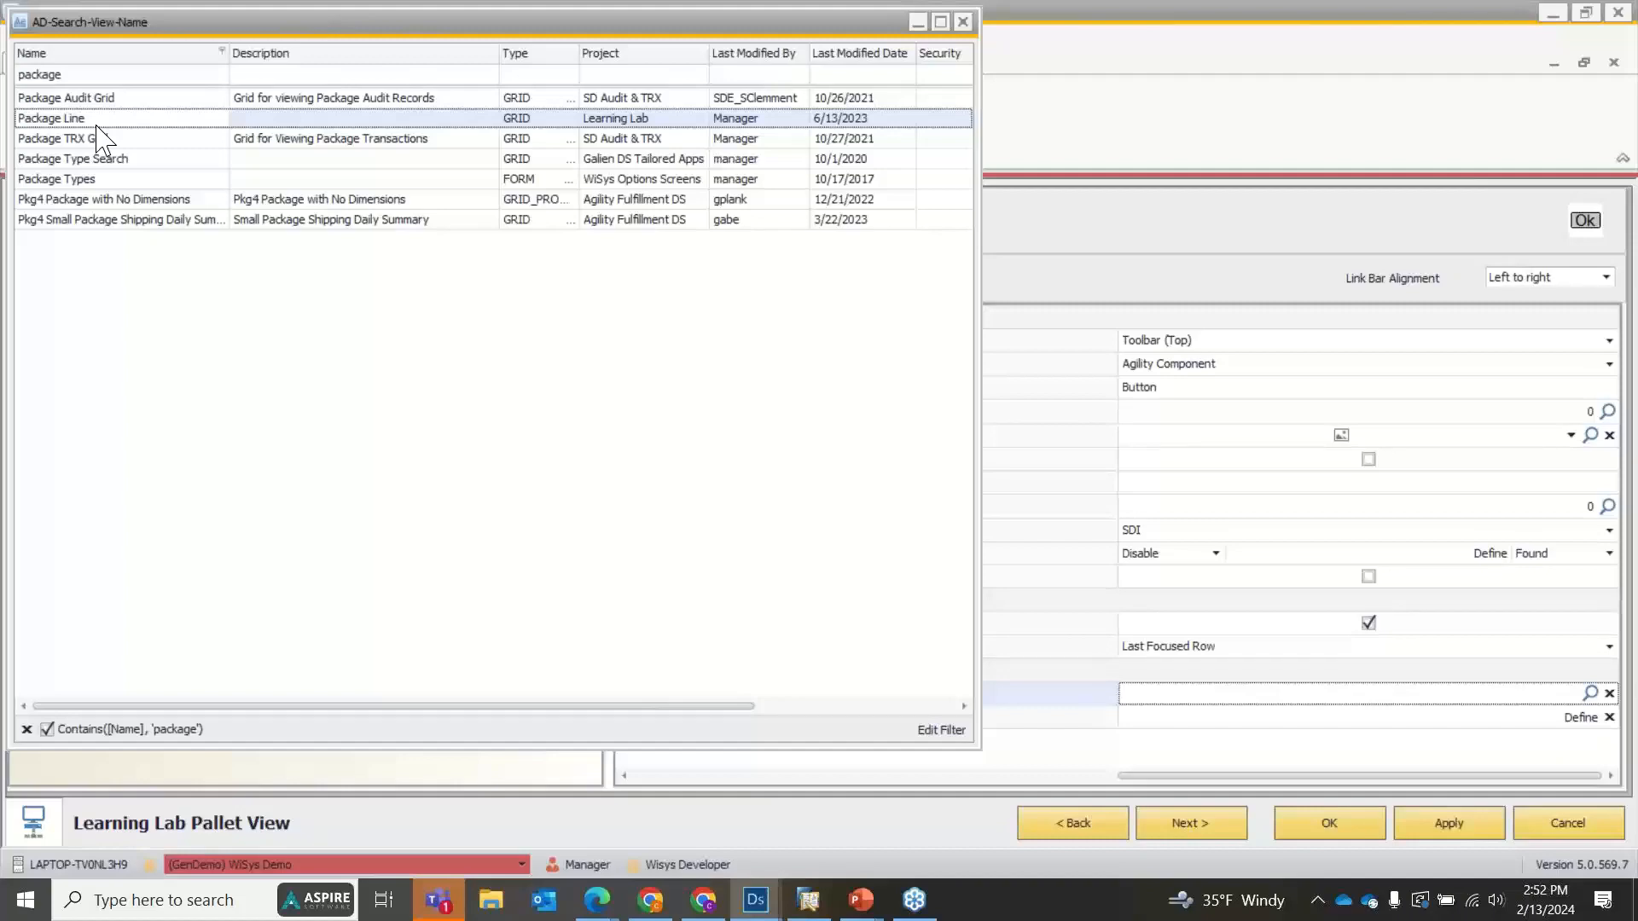
double_click(97, 121)
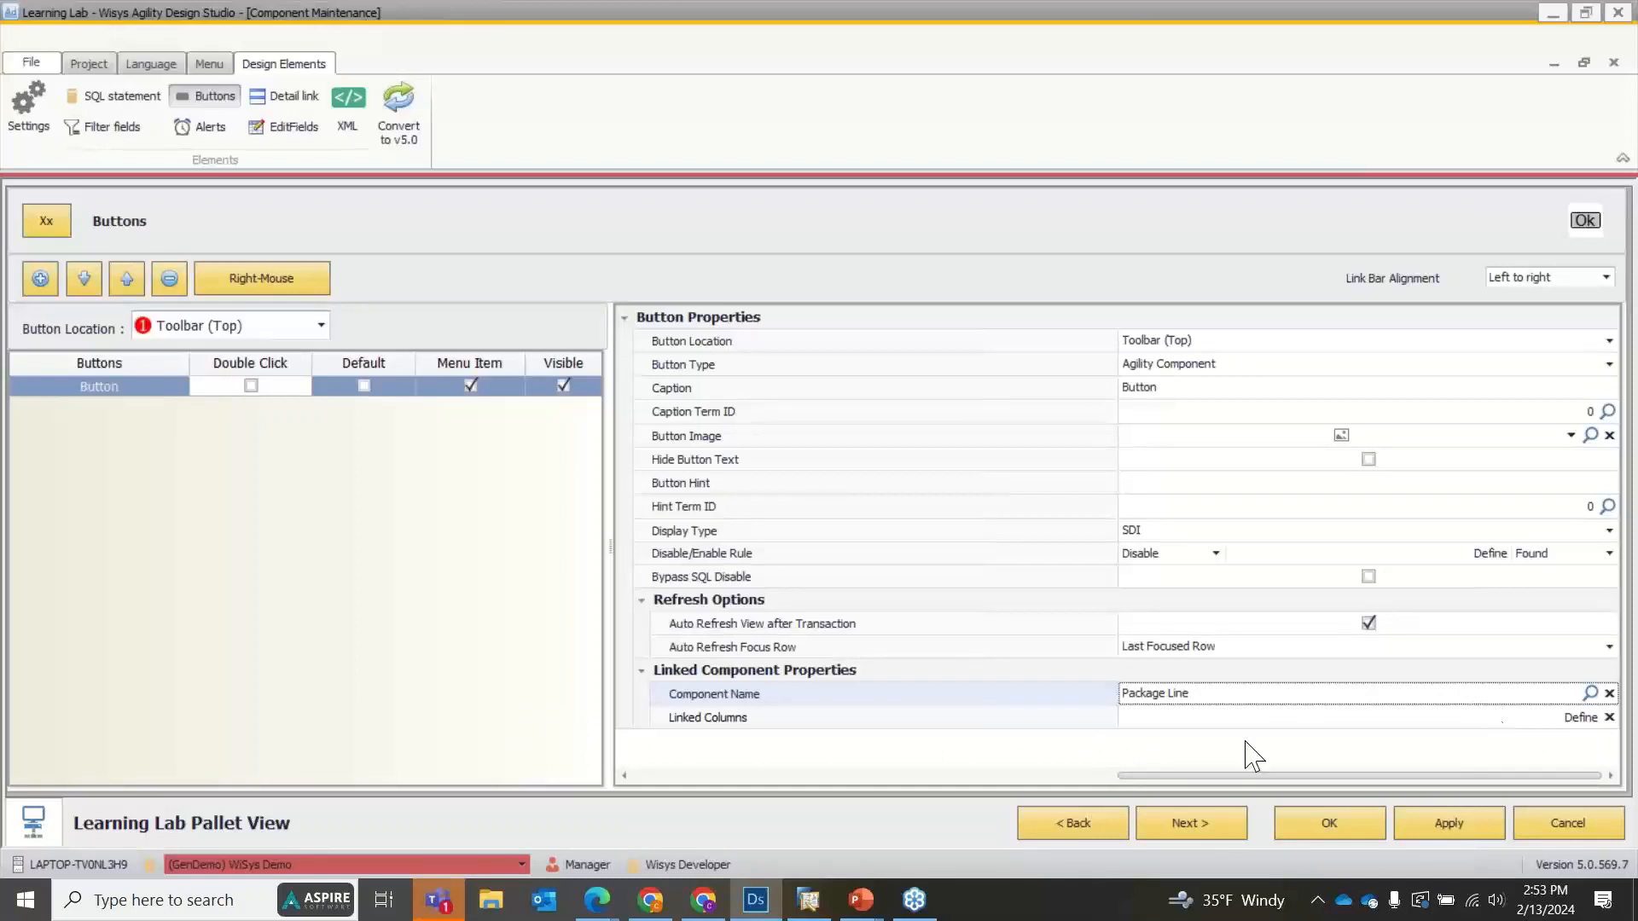
Map the button's linked target column WSPKGLIN.PKG_ID to source column PKG_ID, save the mapping, and apply and close the view's design.
left_click(1581, 717)
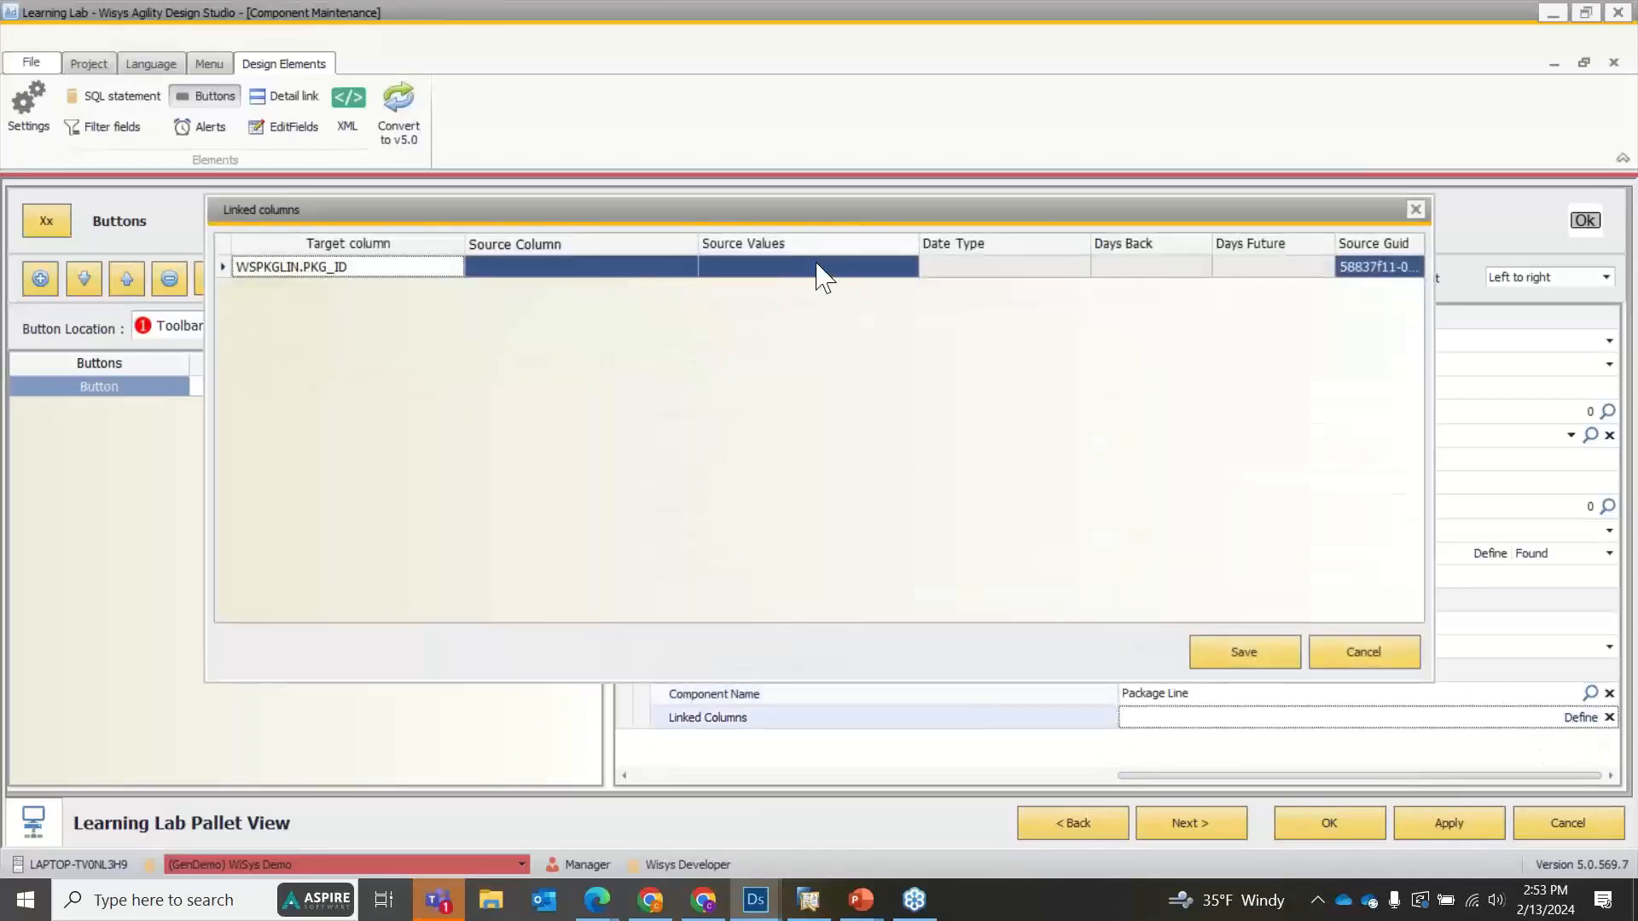
left_click(665, 267)
left_click(689, 267)
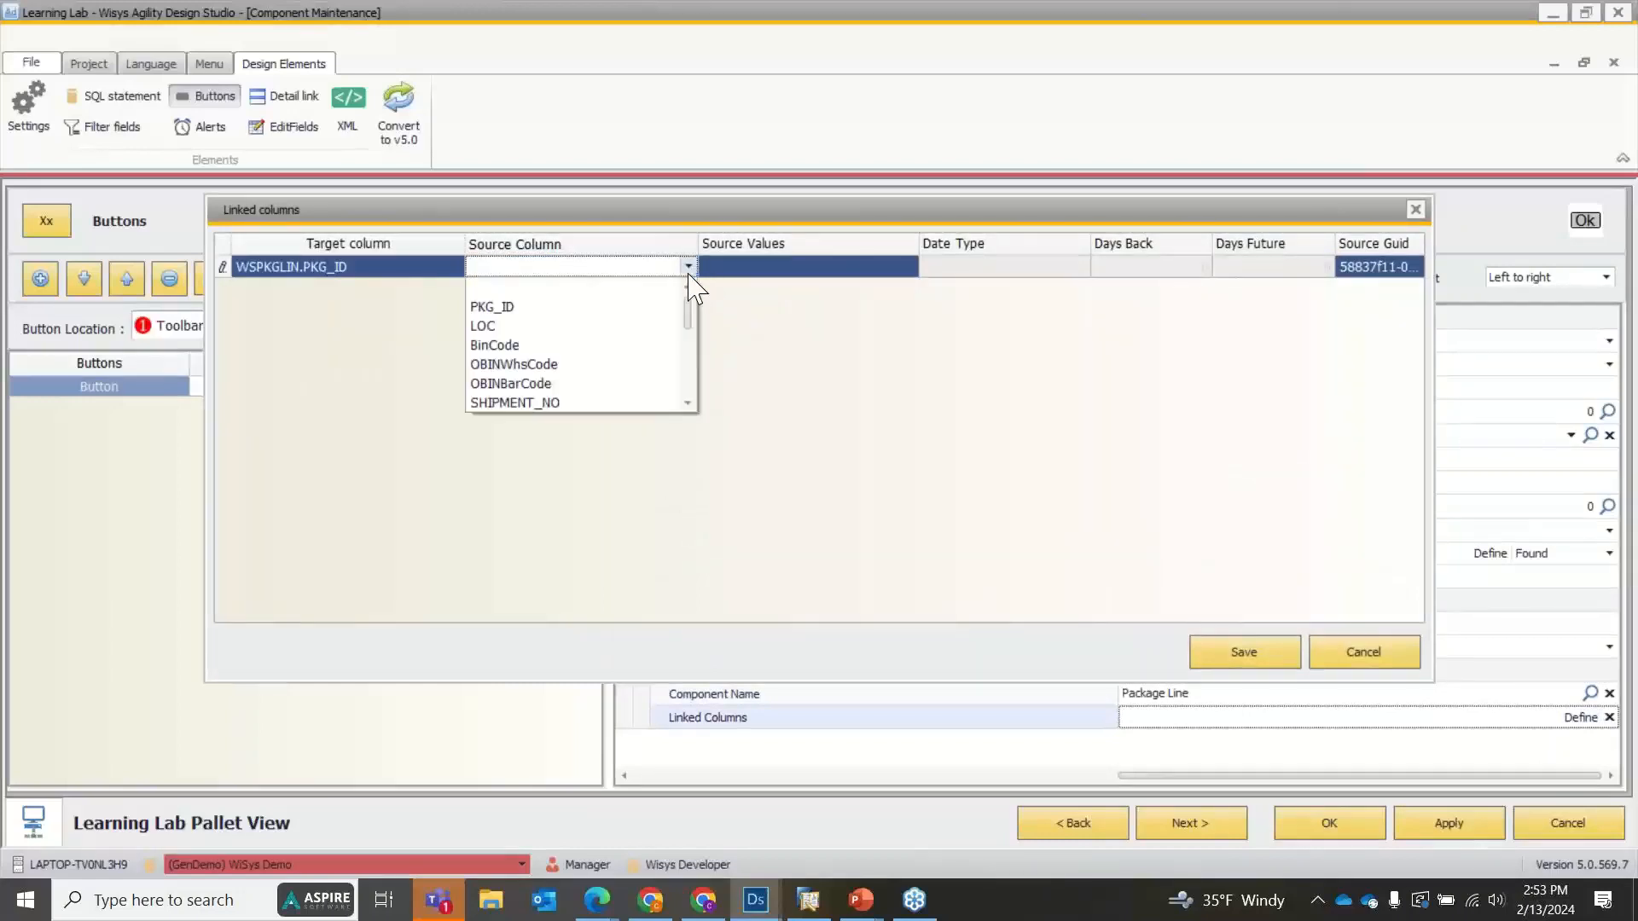
left_click(607, 308)
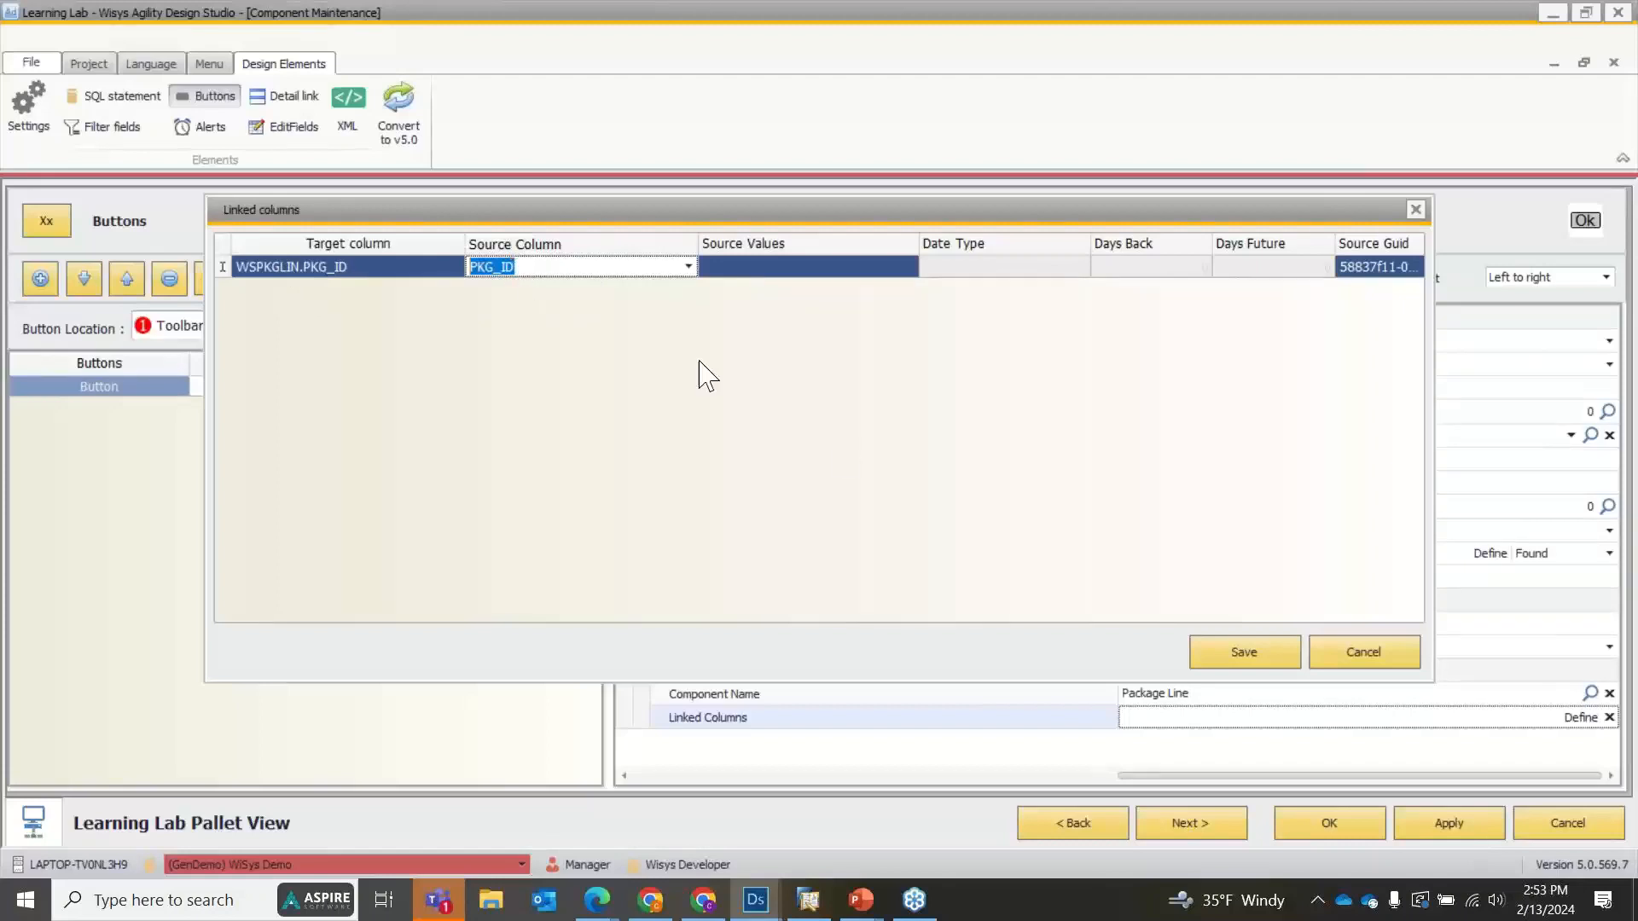
left_click(1243, 655)
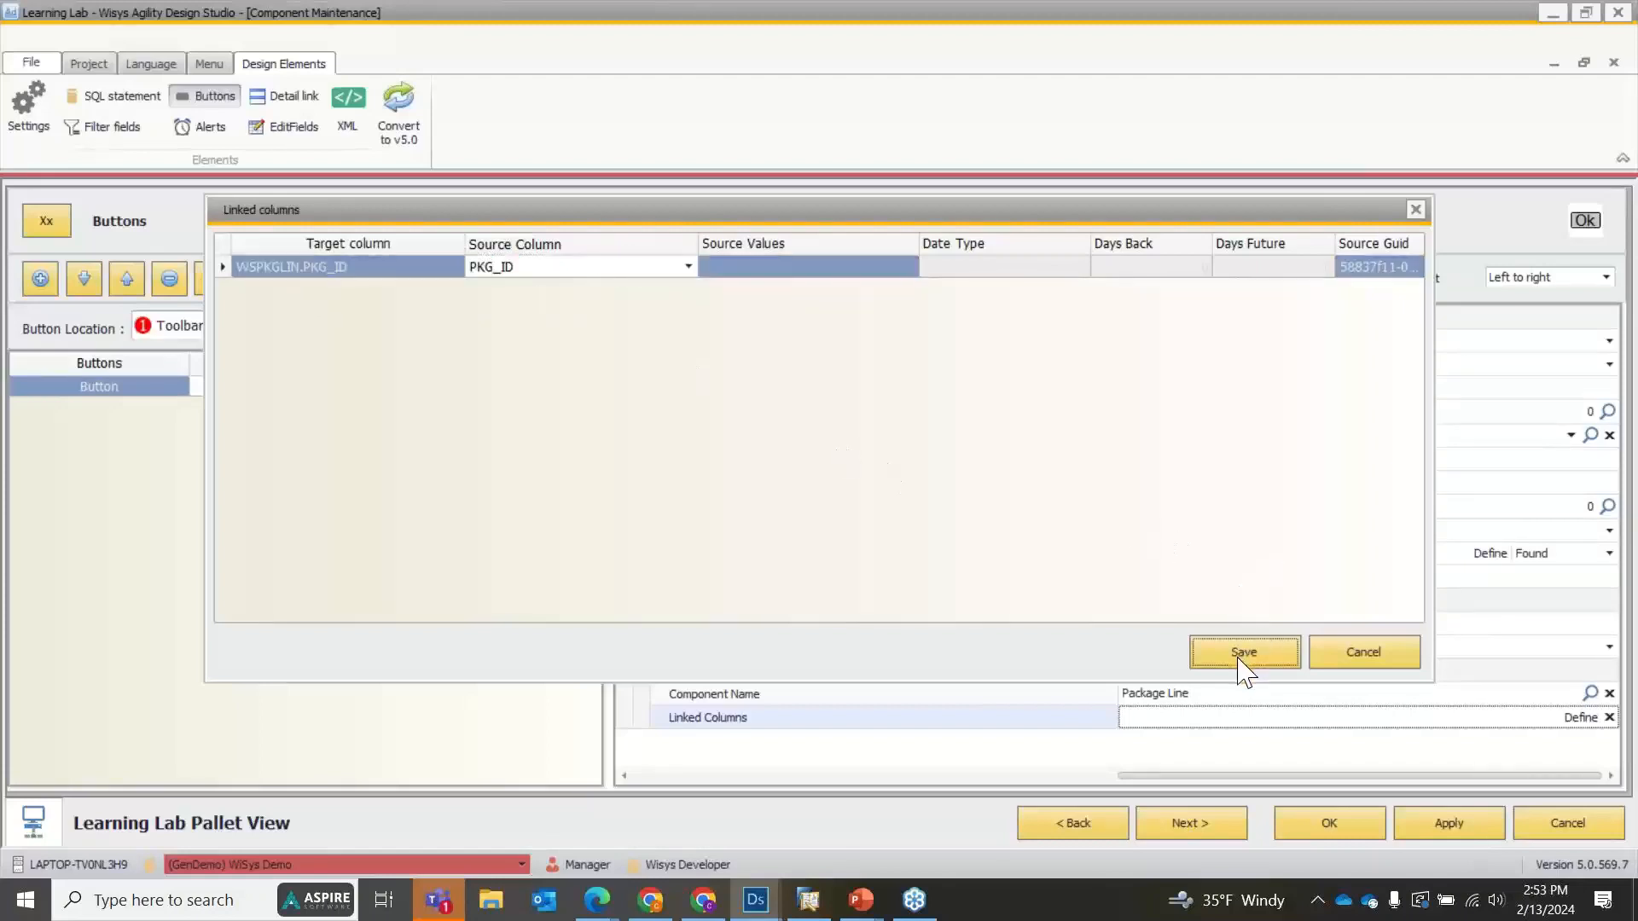
left_click(1448, 823)
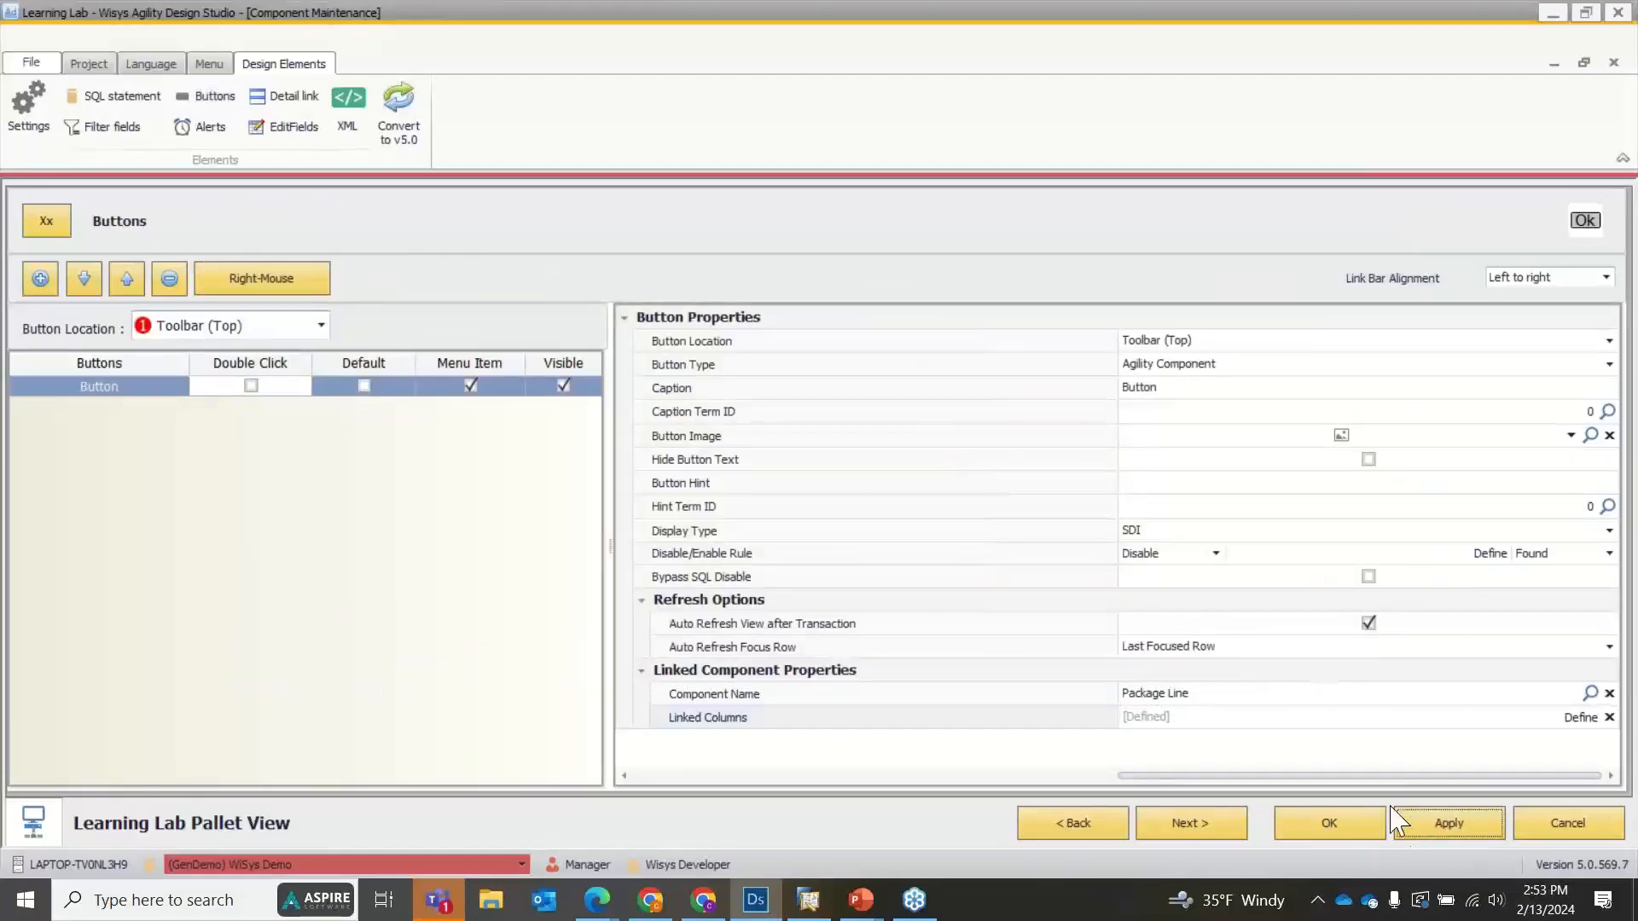
left_click(1353, 826)
Preview Learning Lab Pallet View with its data loaded, check the row of package 287, and enlarge the preview to full screen.
right_click(504, 287)
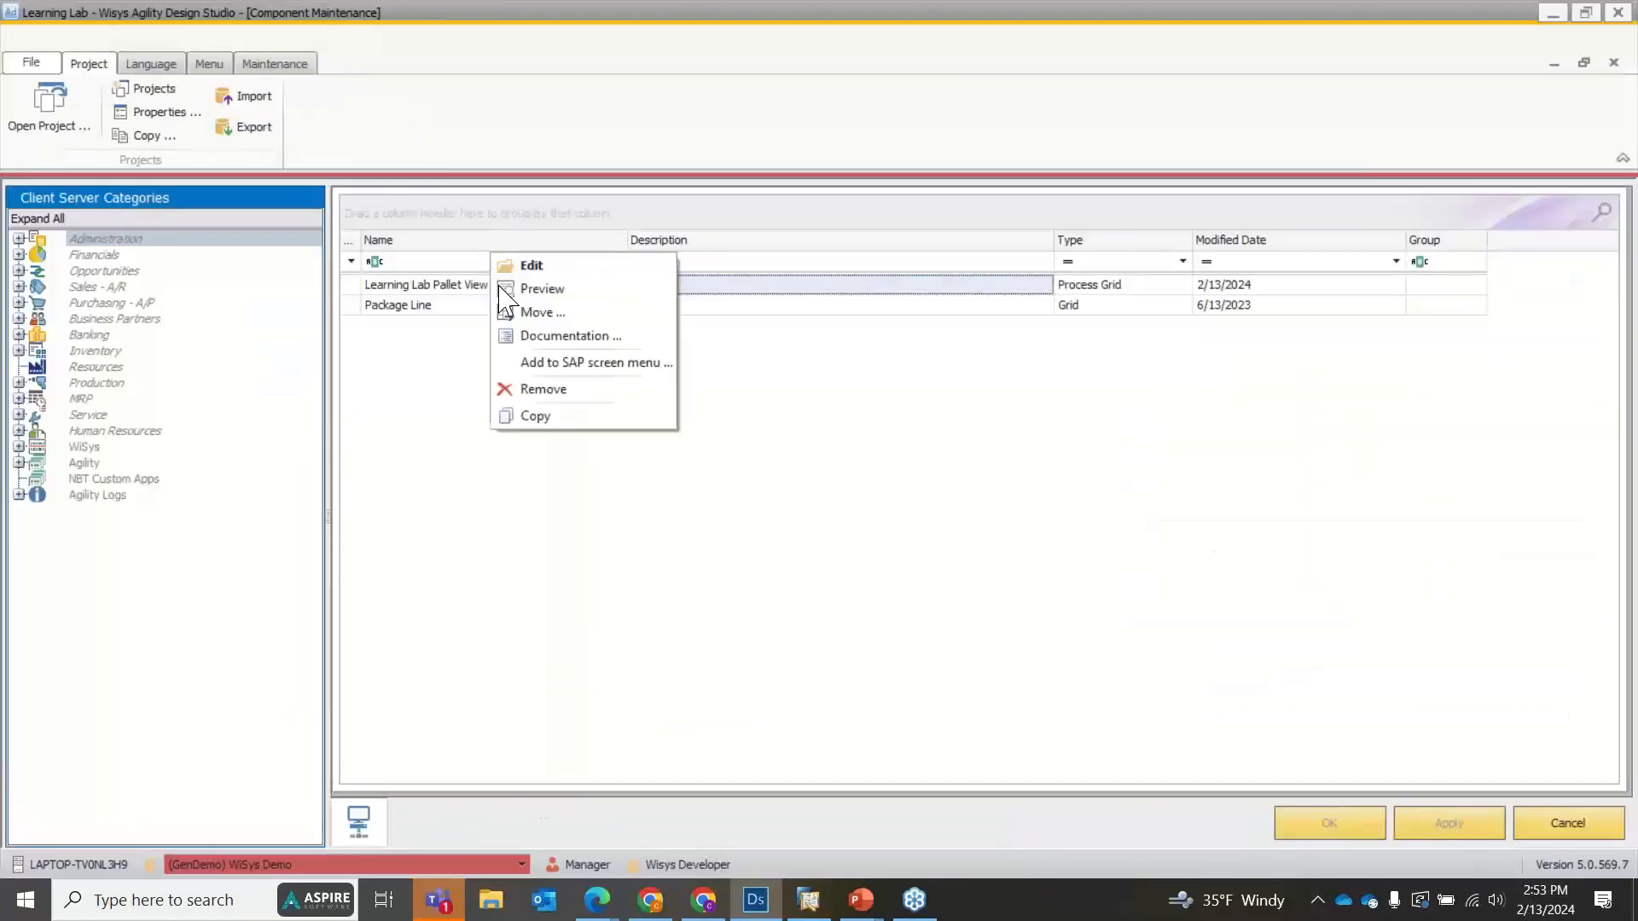
left_click(535, 288)
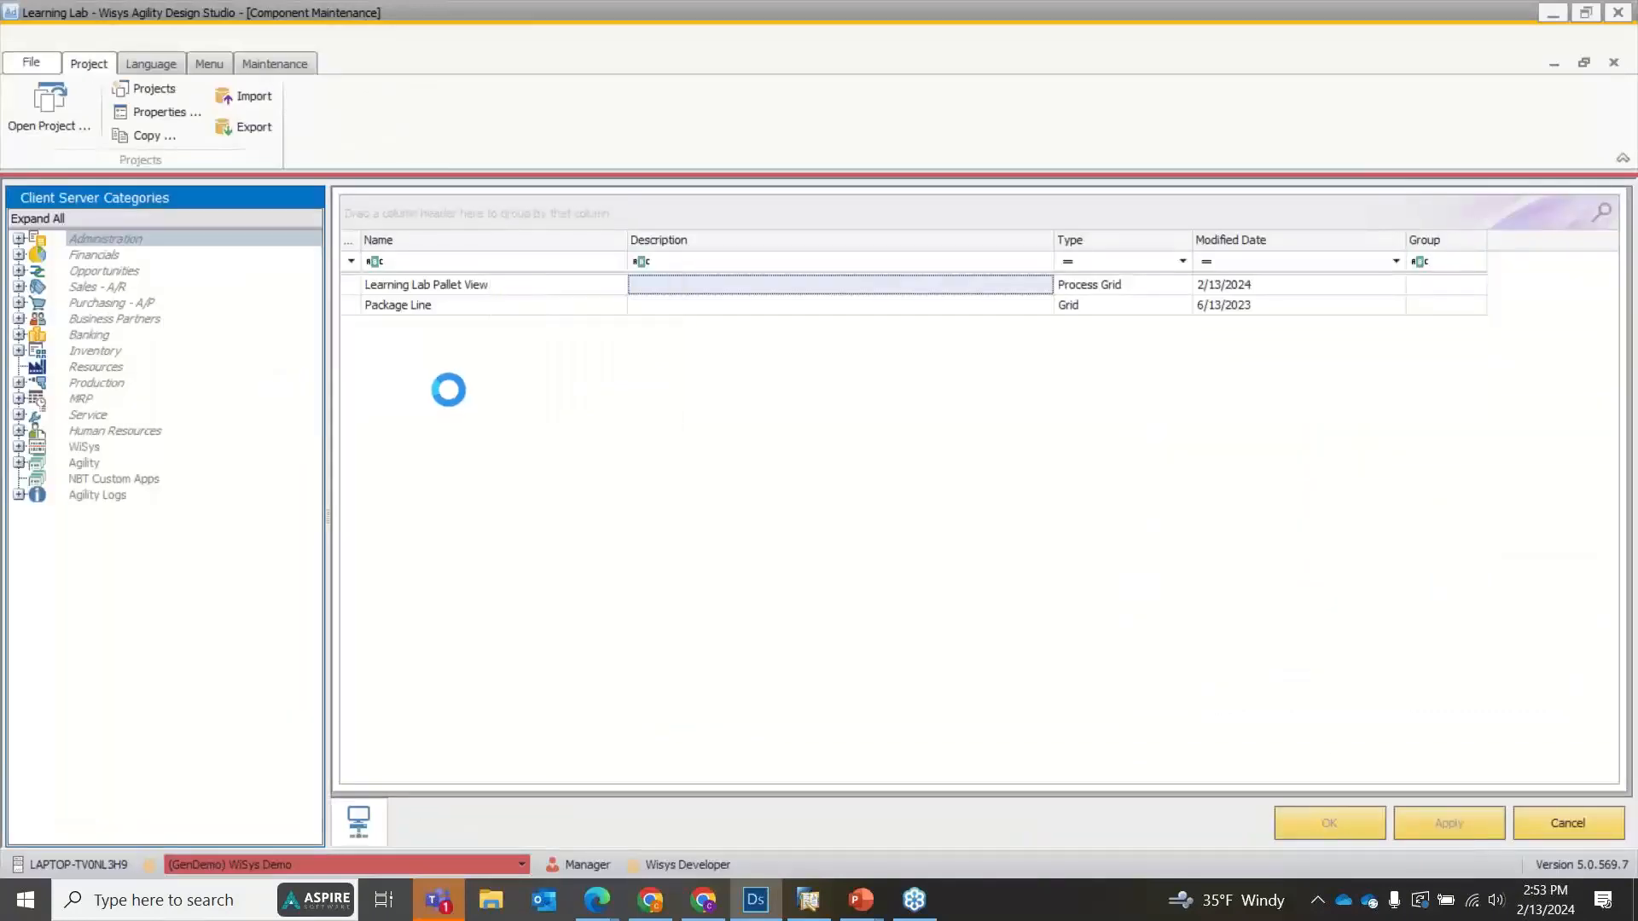
left_click(656, 239)
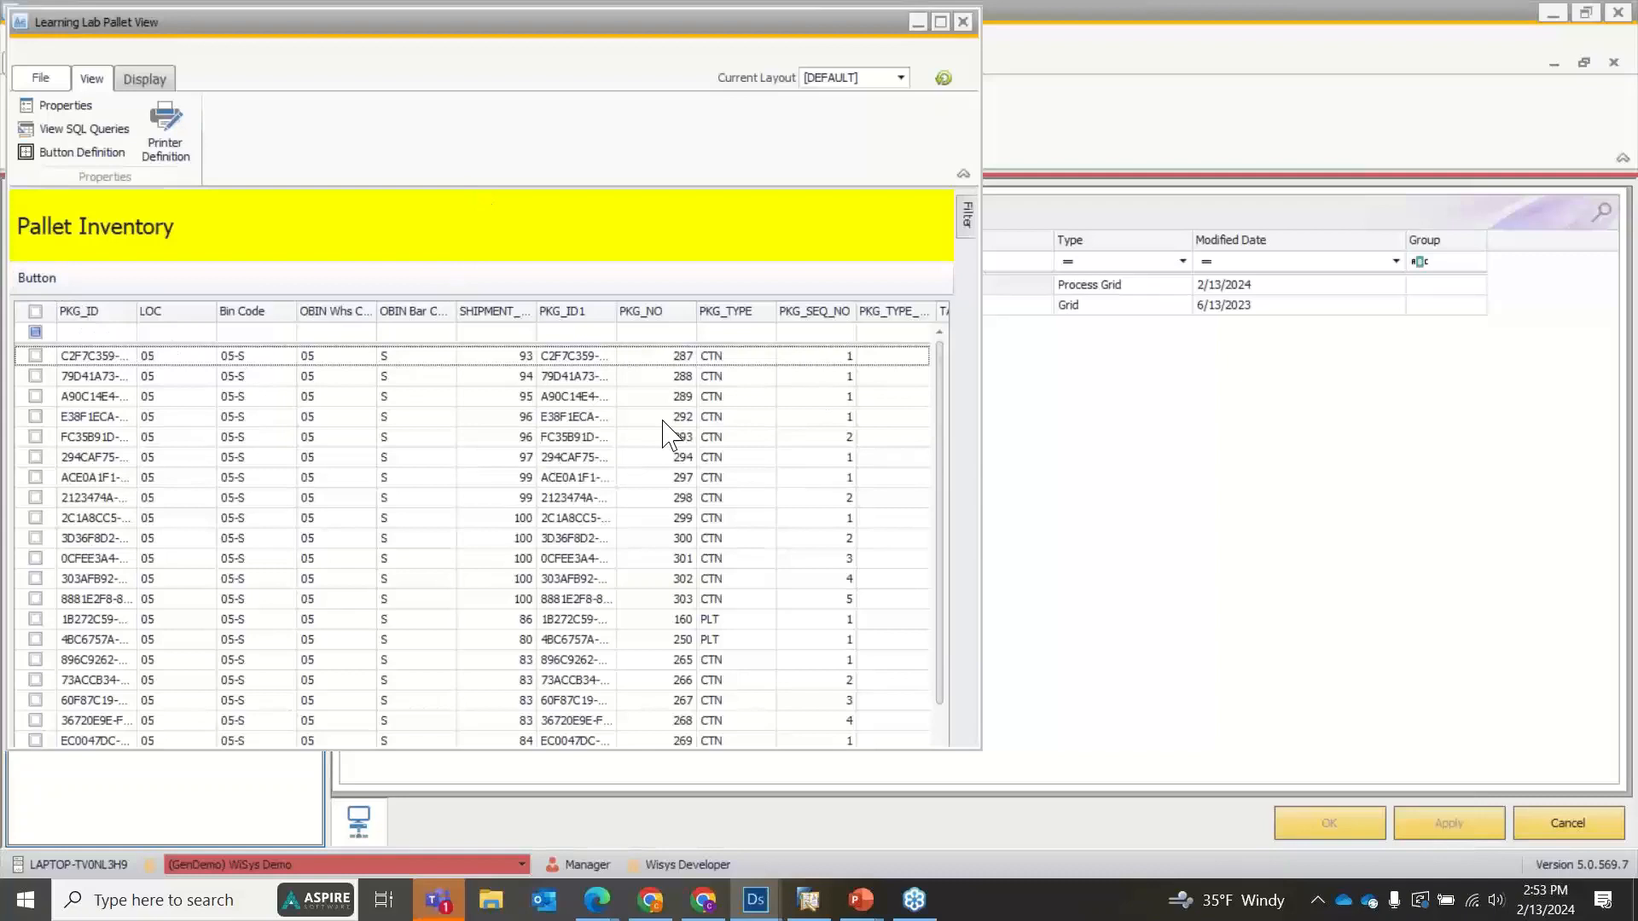
left_click(36, 356)
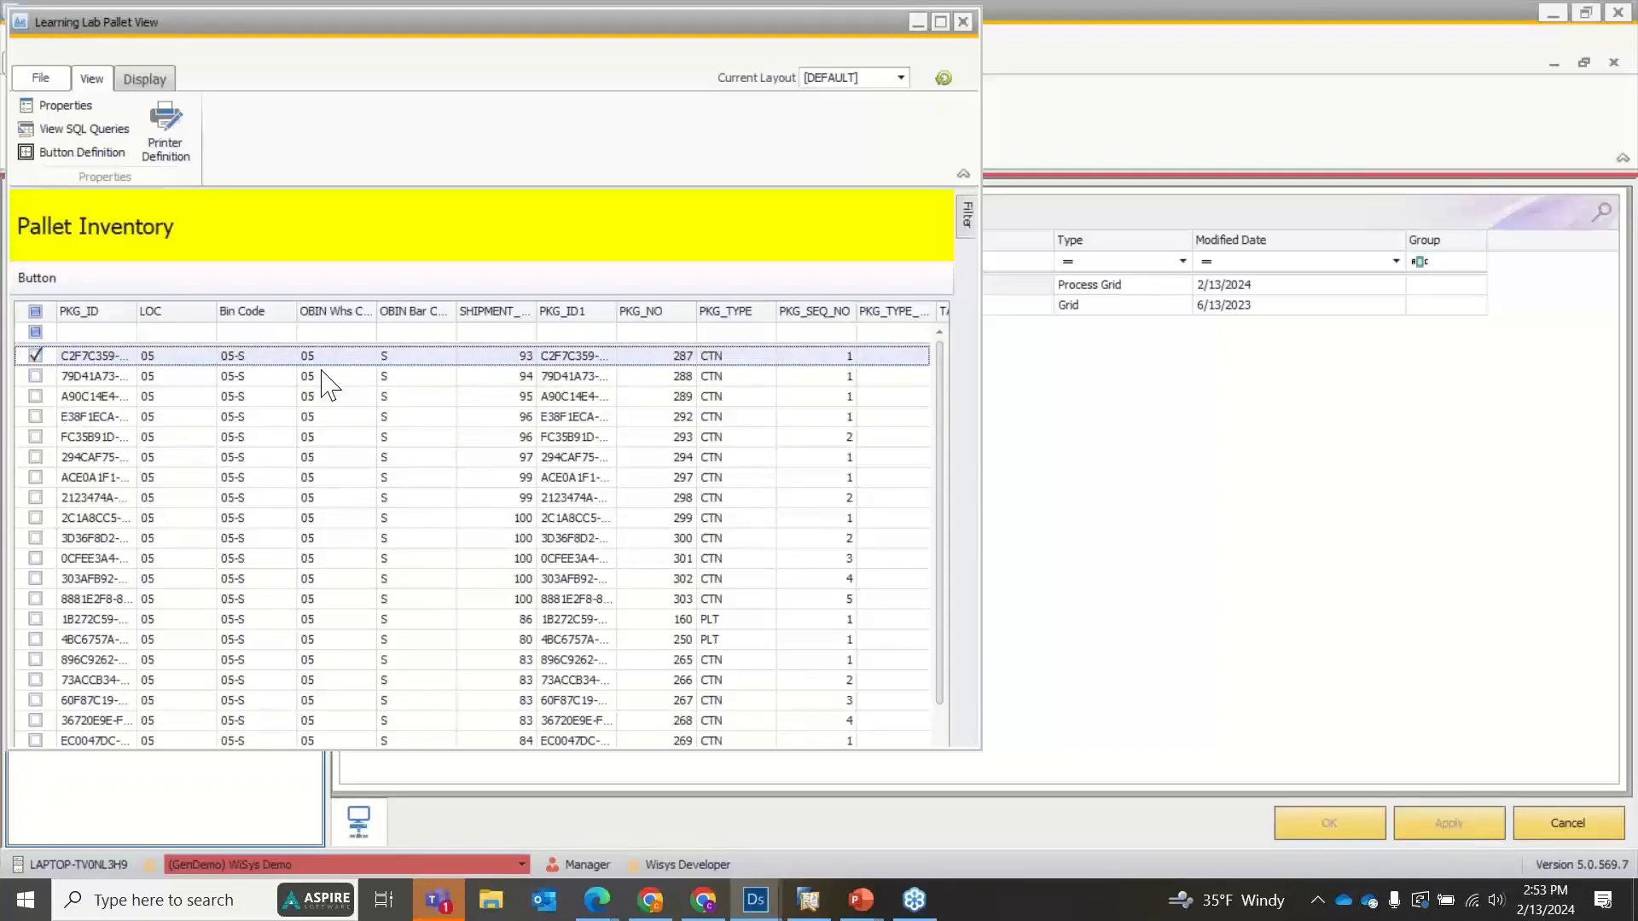
left_click(943, 22)
left_click_drag(808, 878, 793, 622)
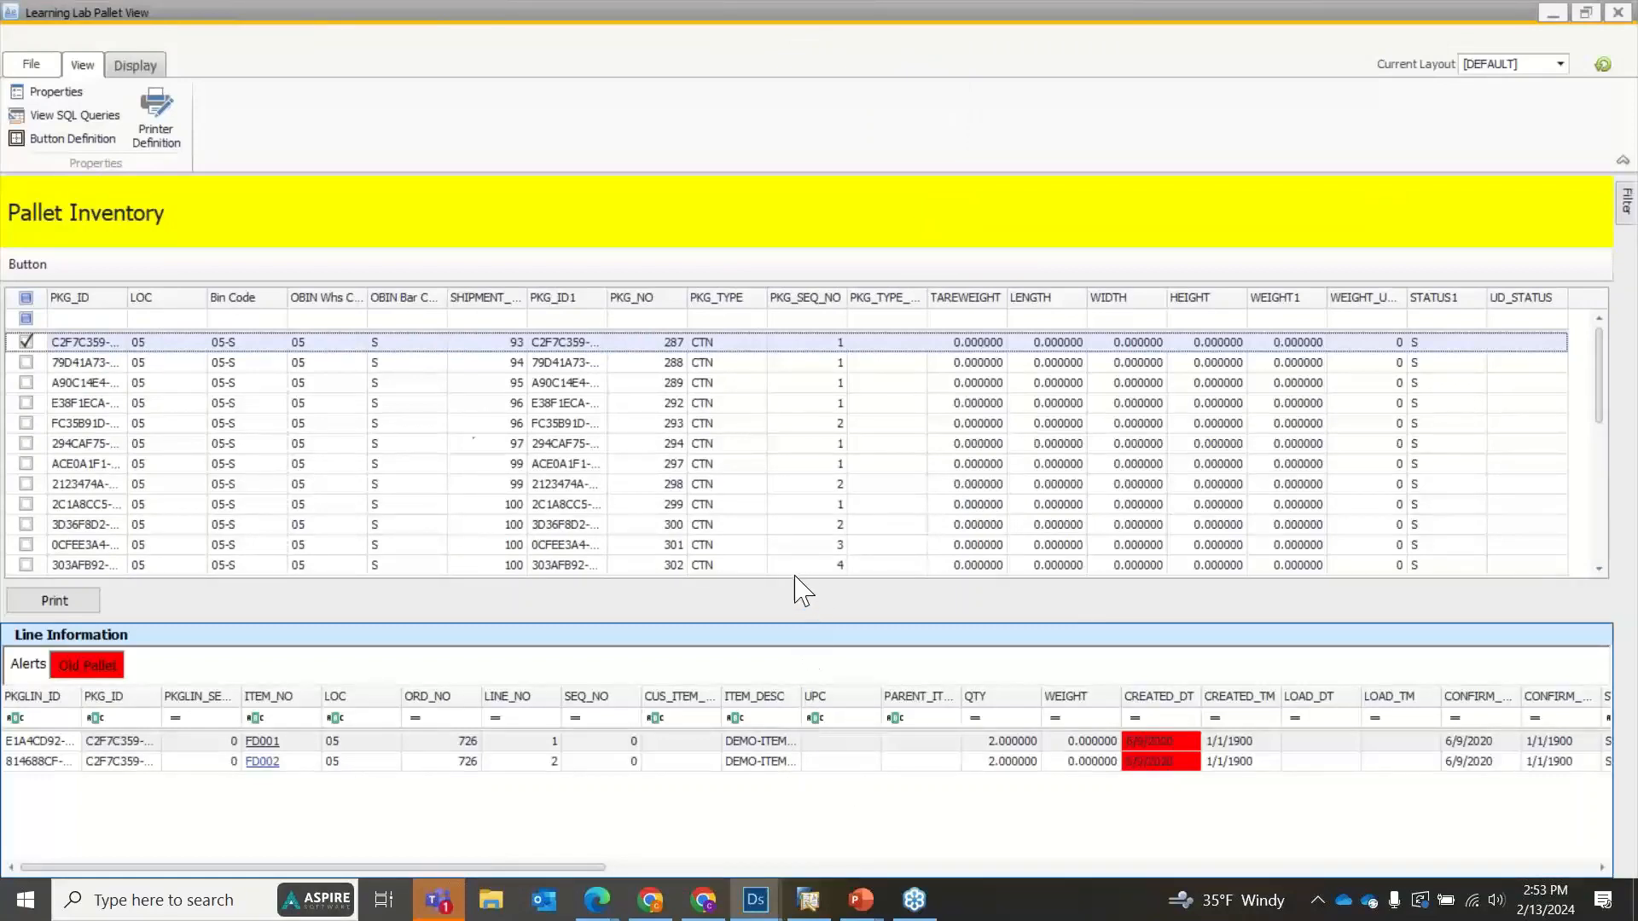
Run the toolbar button to view the checked package's lines in Package Line, and close both preview windows.
left_click(35, 264)
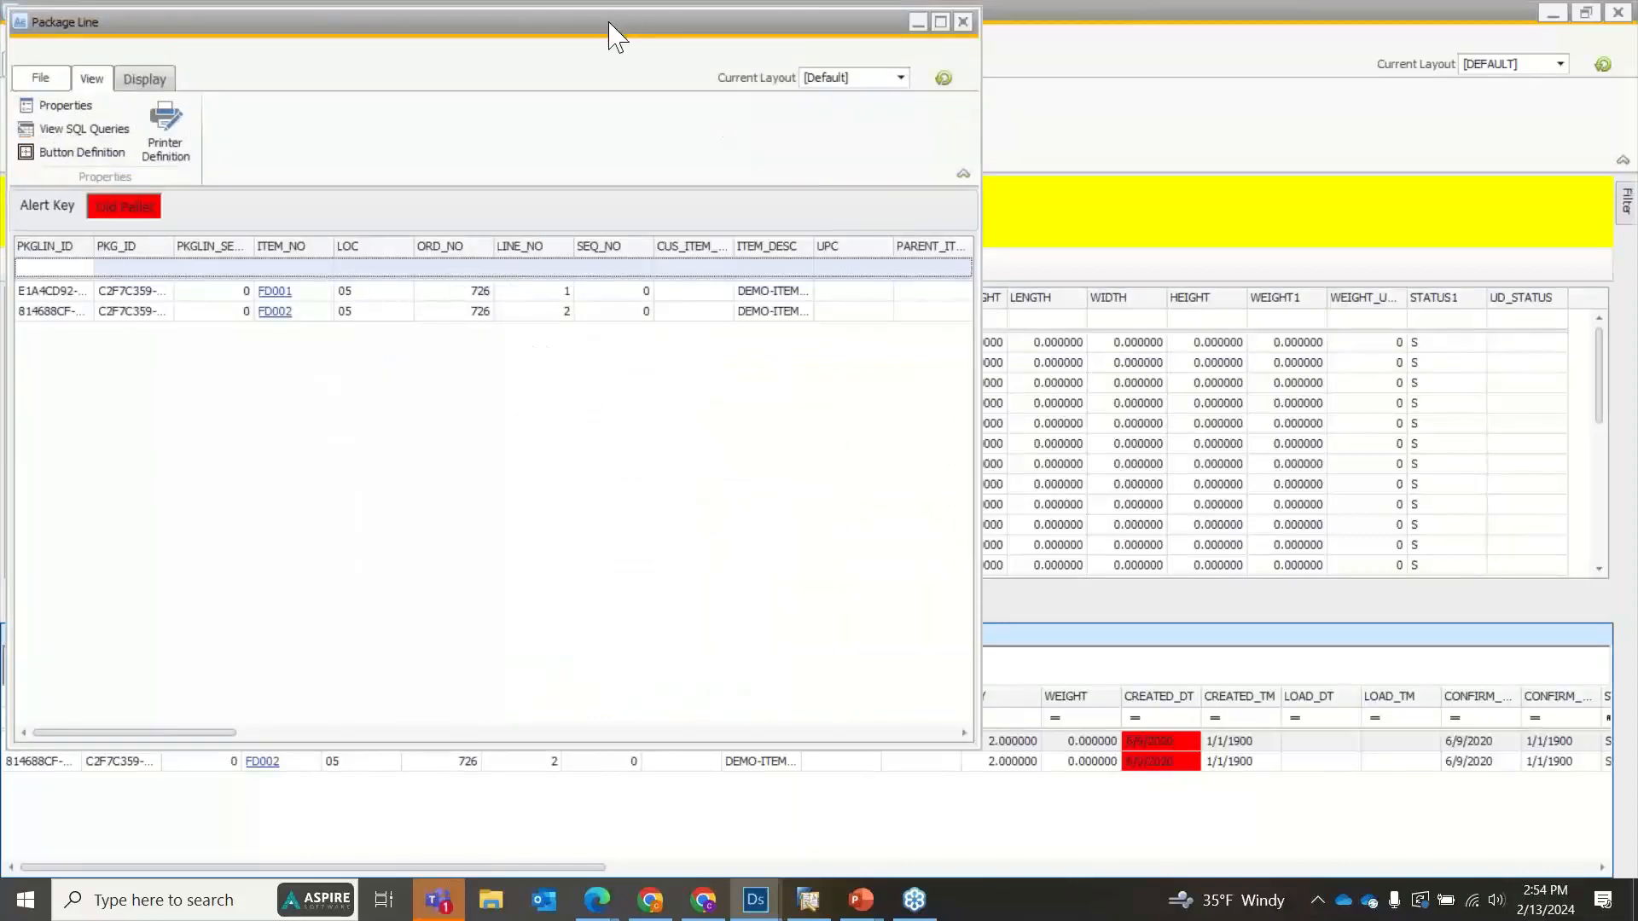
left_click_drag(614, 29, 1009, 66)
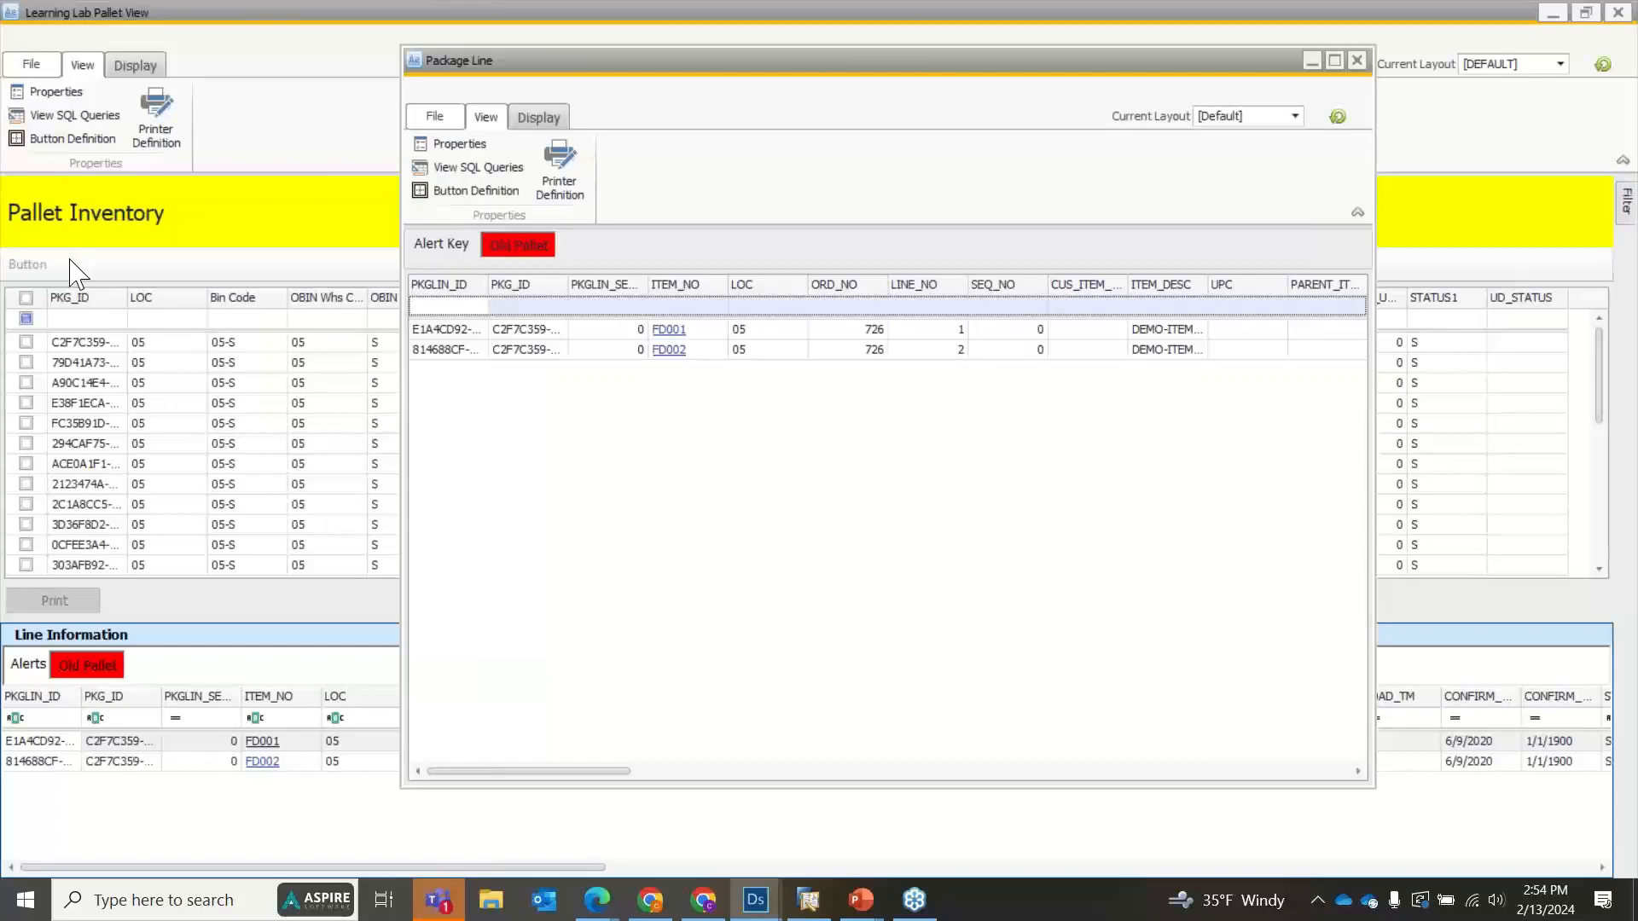
left_click(1357, 60)
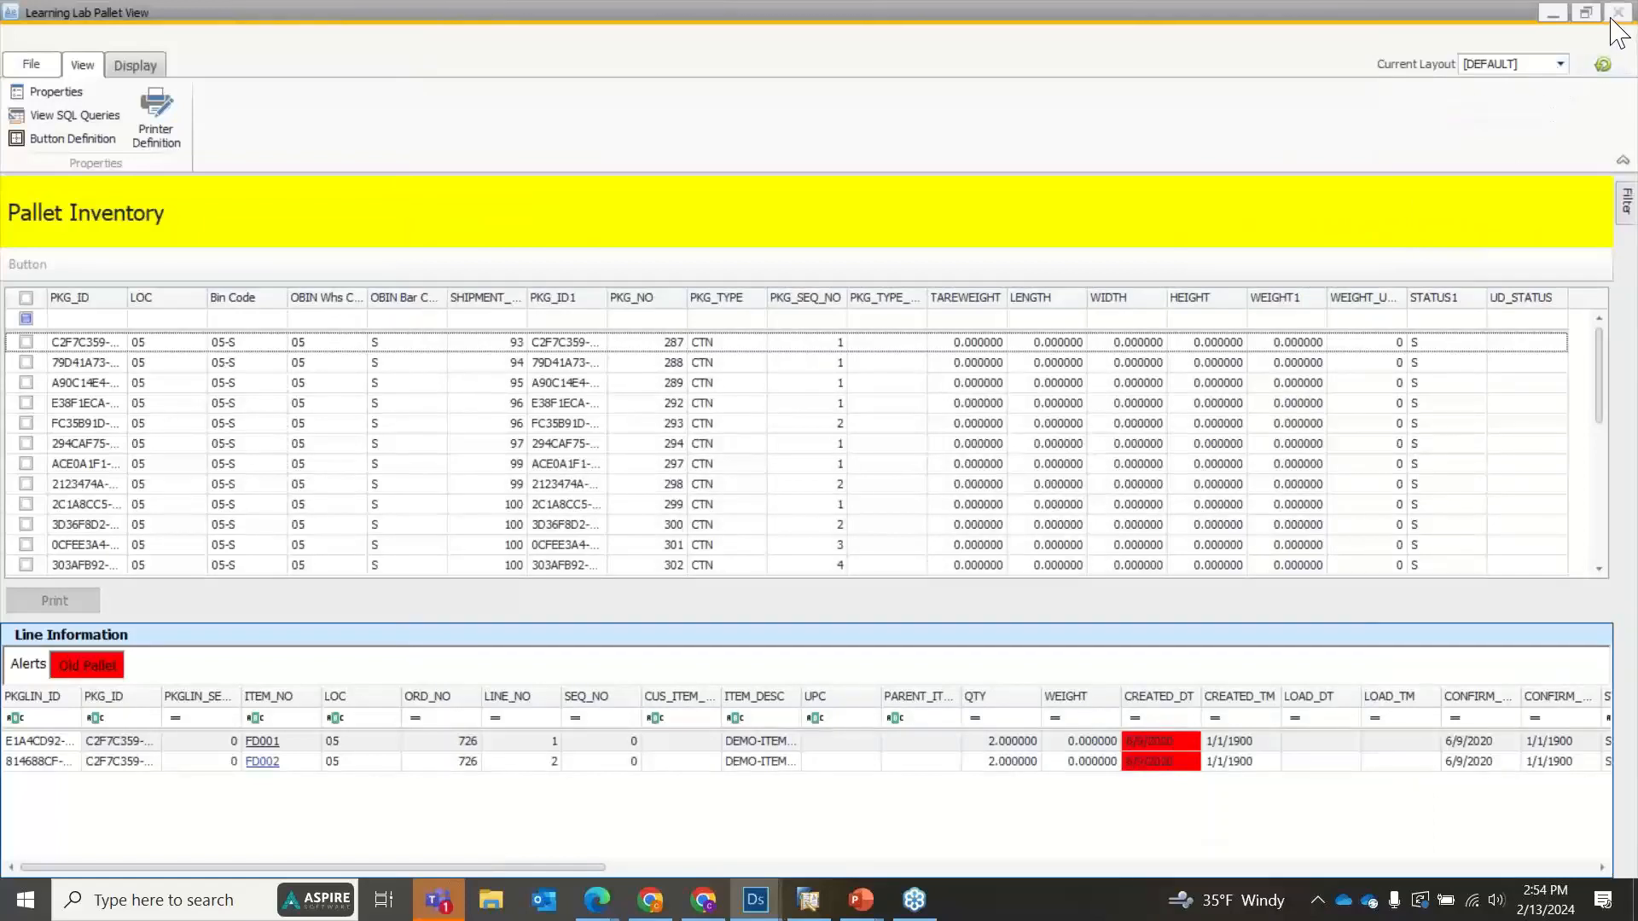
left_click(1611, 19)
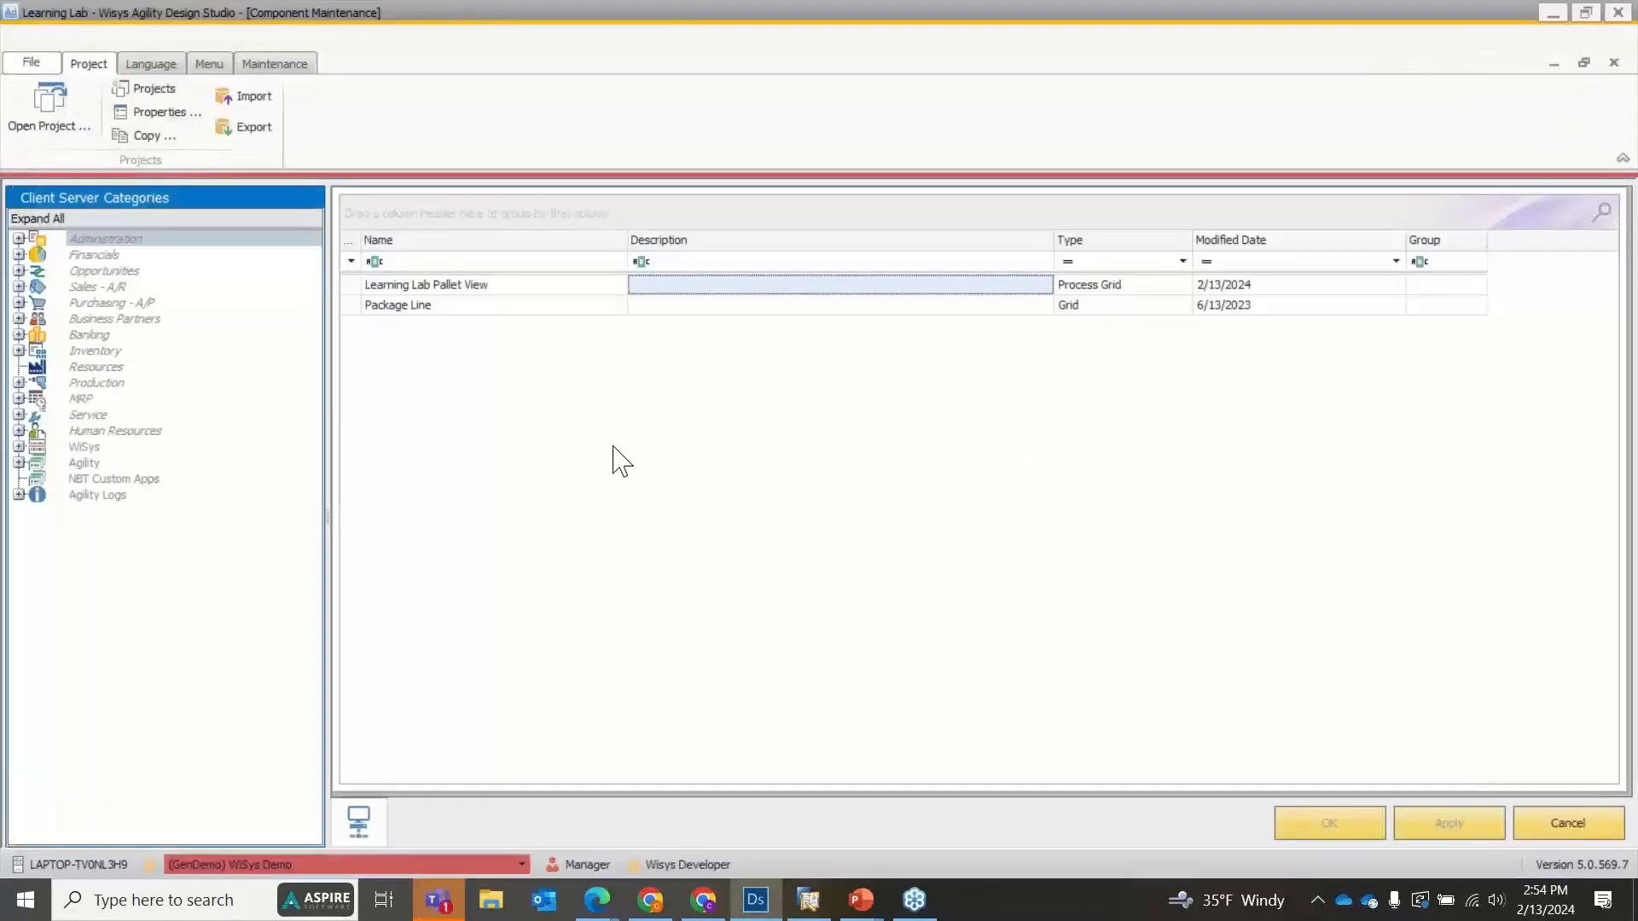
Clear the linked columns and component name of Learning Lab Pallet View's Toolbar (Top) button, and set its type to Plug-in.
double_click(414, 290)
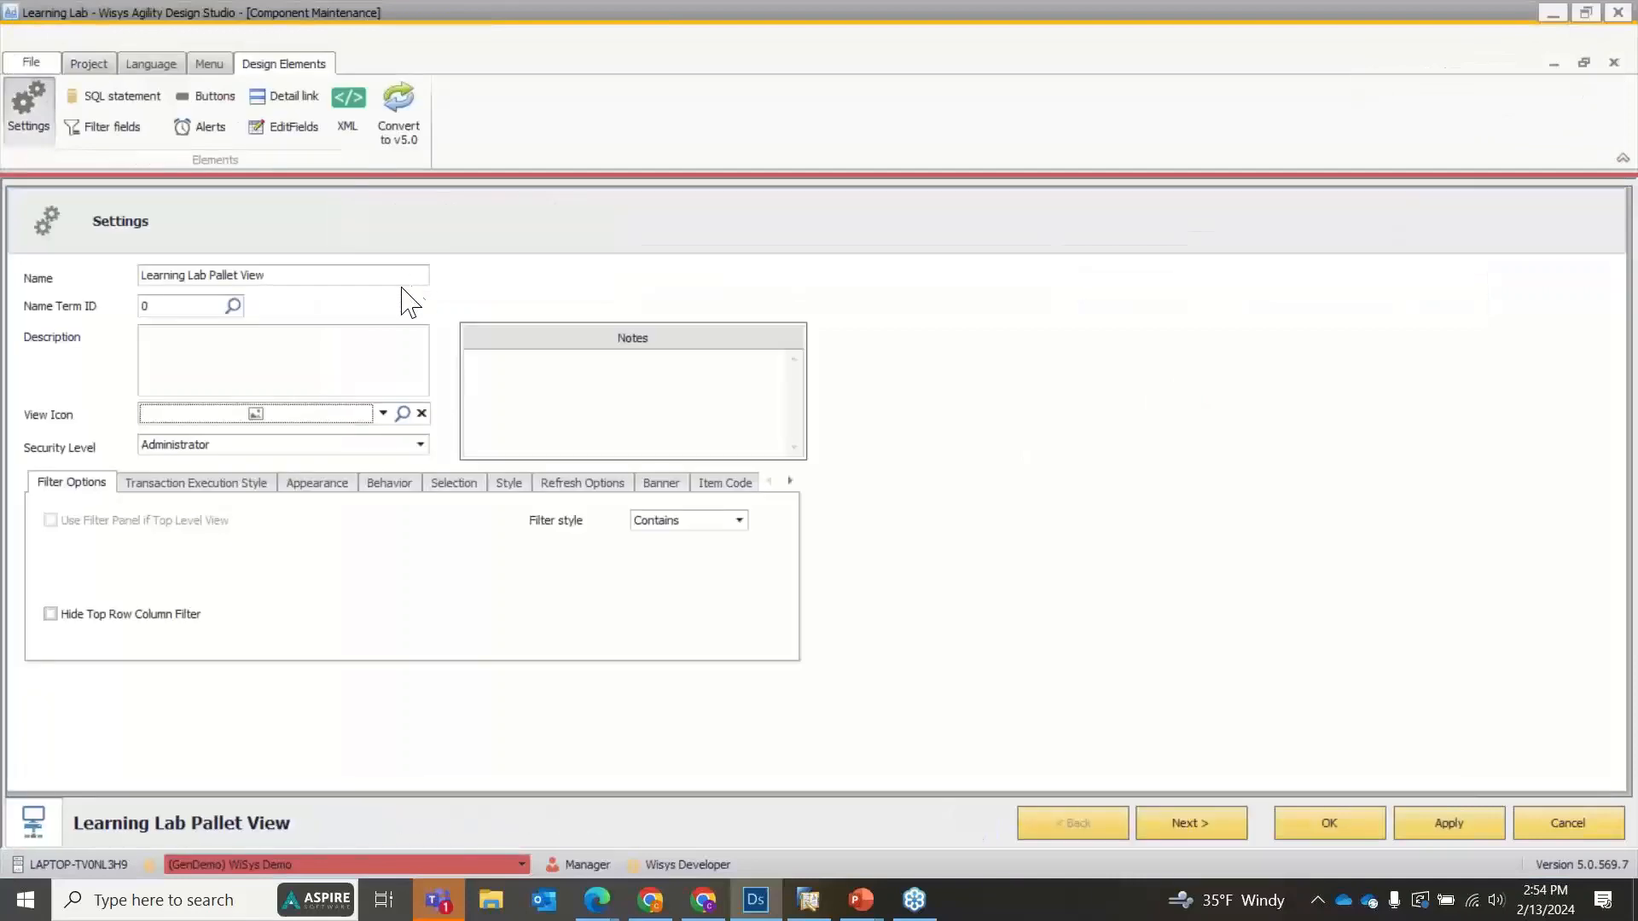
left_click(204, 96)
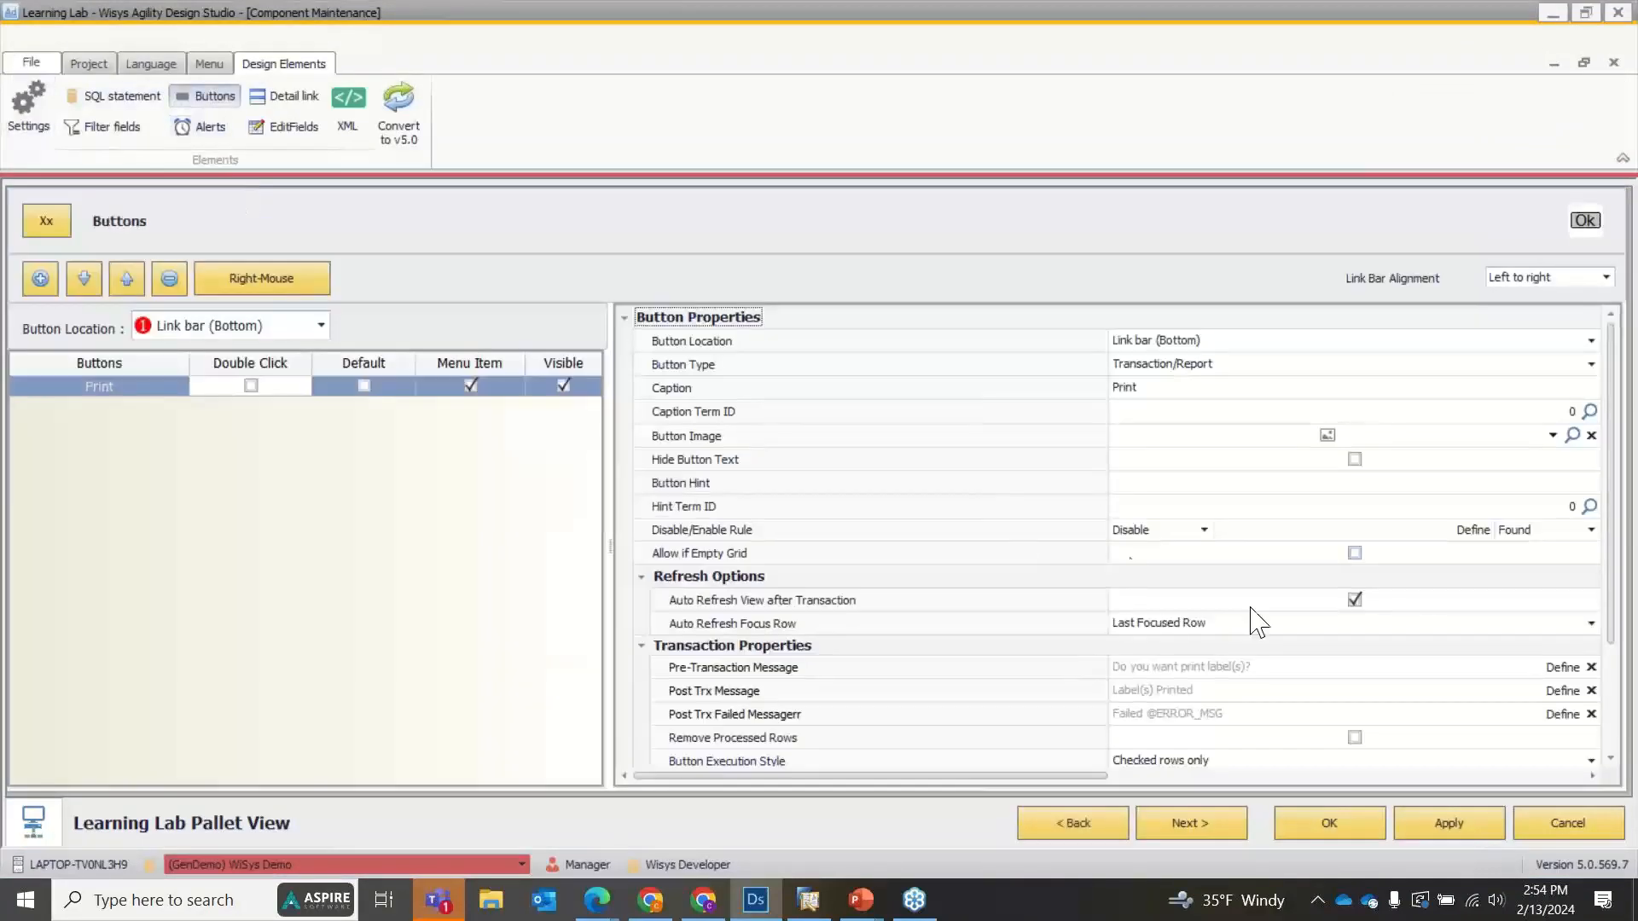
left_click(256, 326)
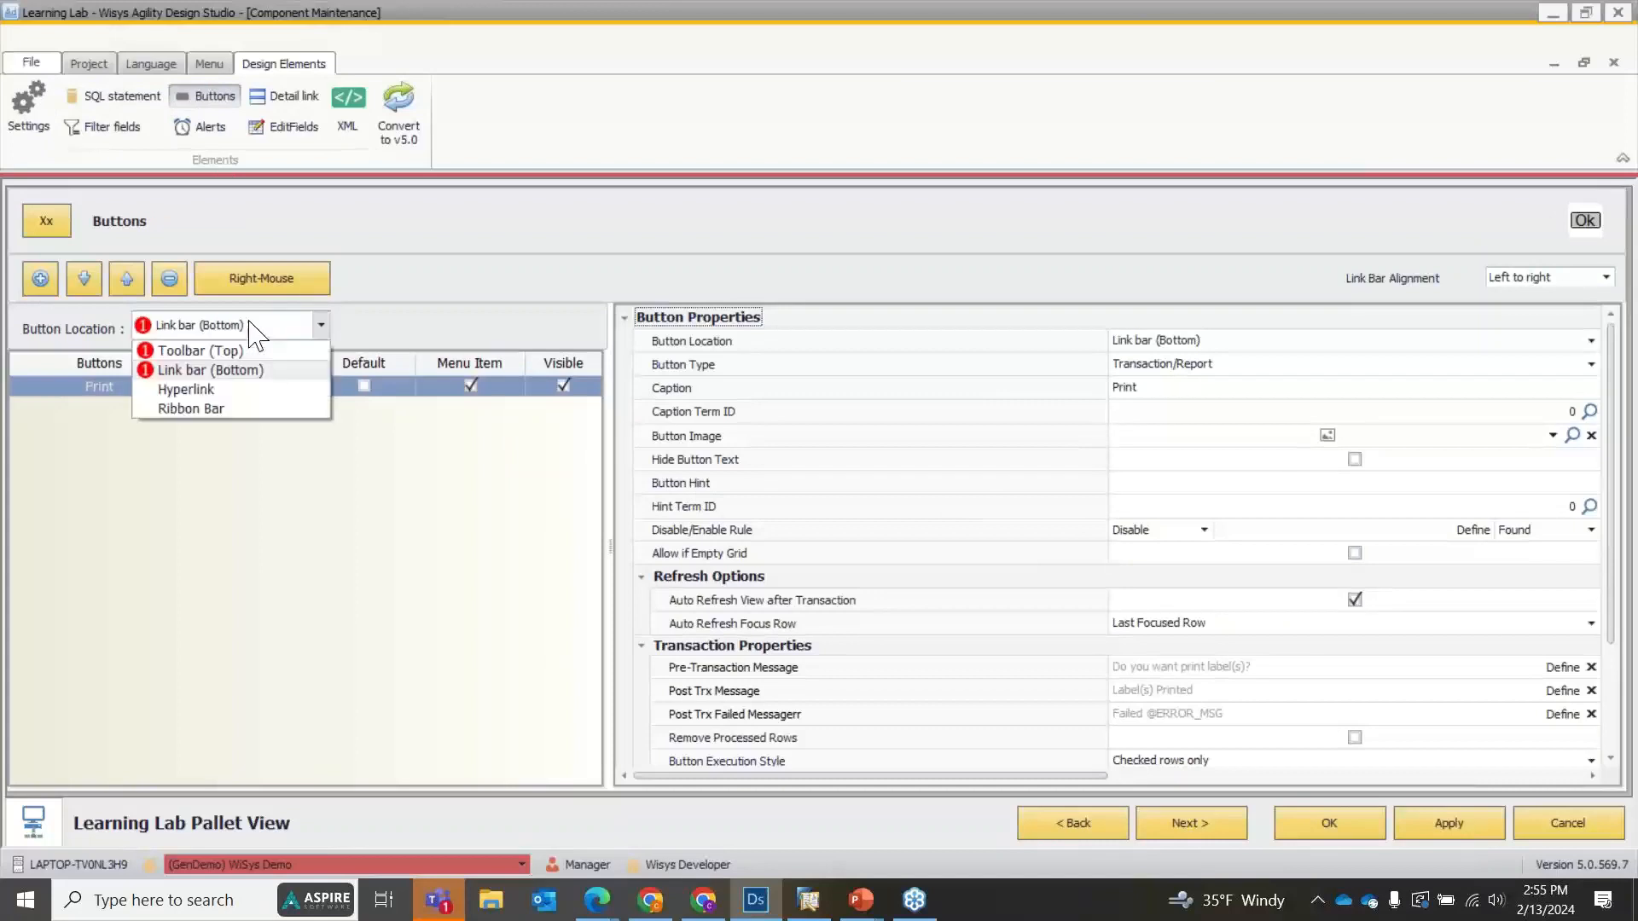
left_click(201, 351)
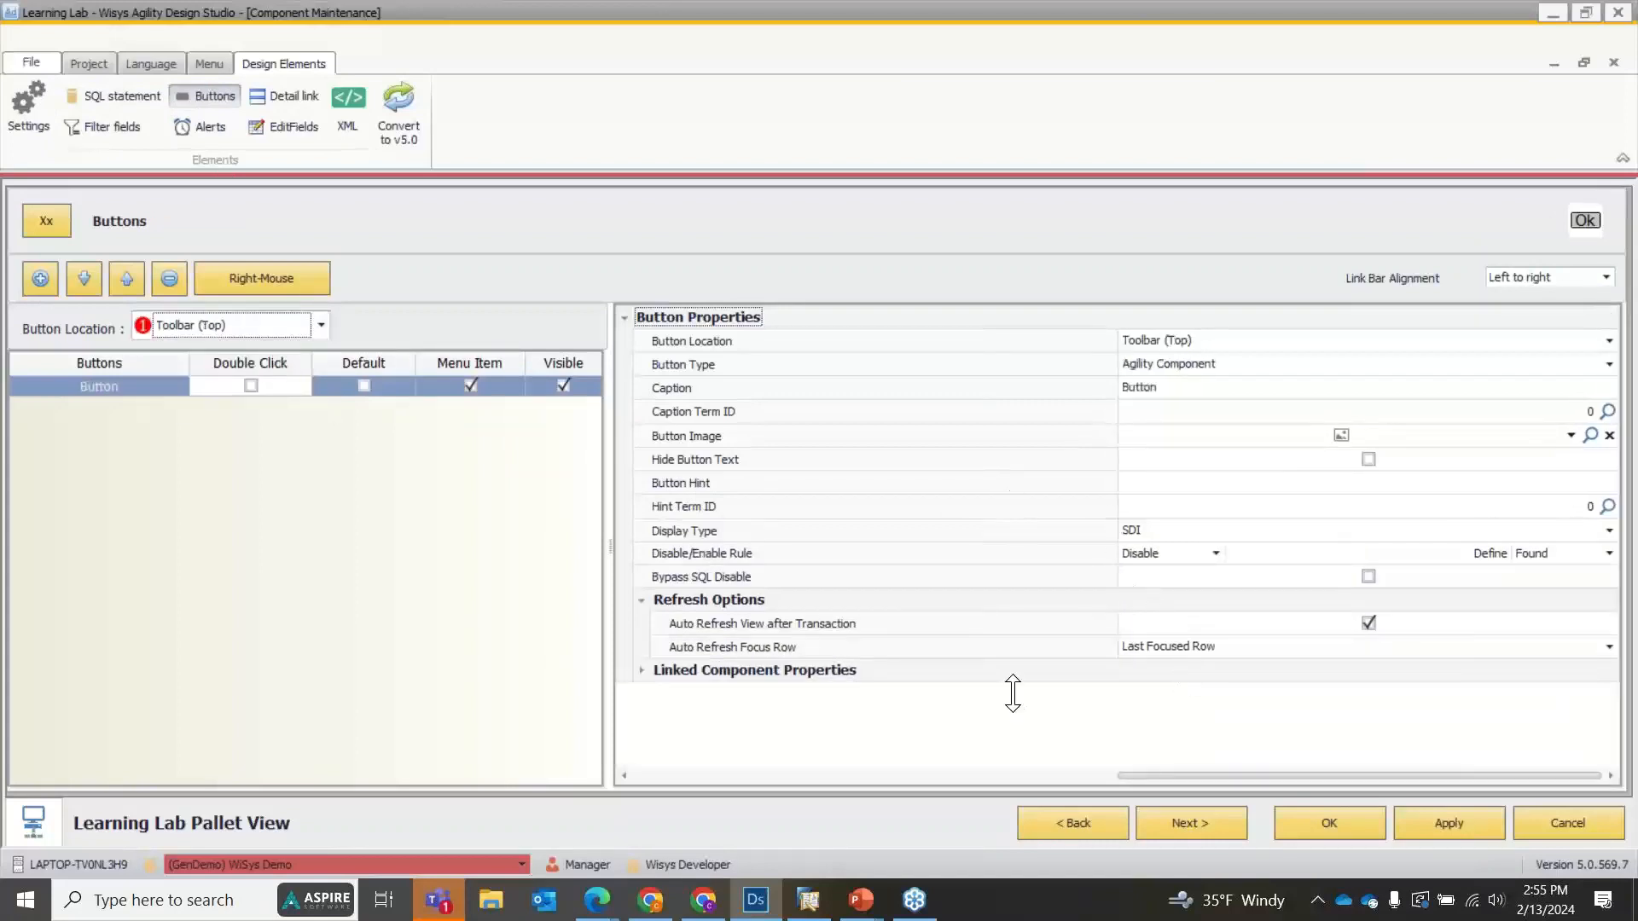
left_click(644, 671)
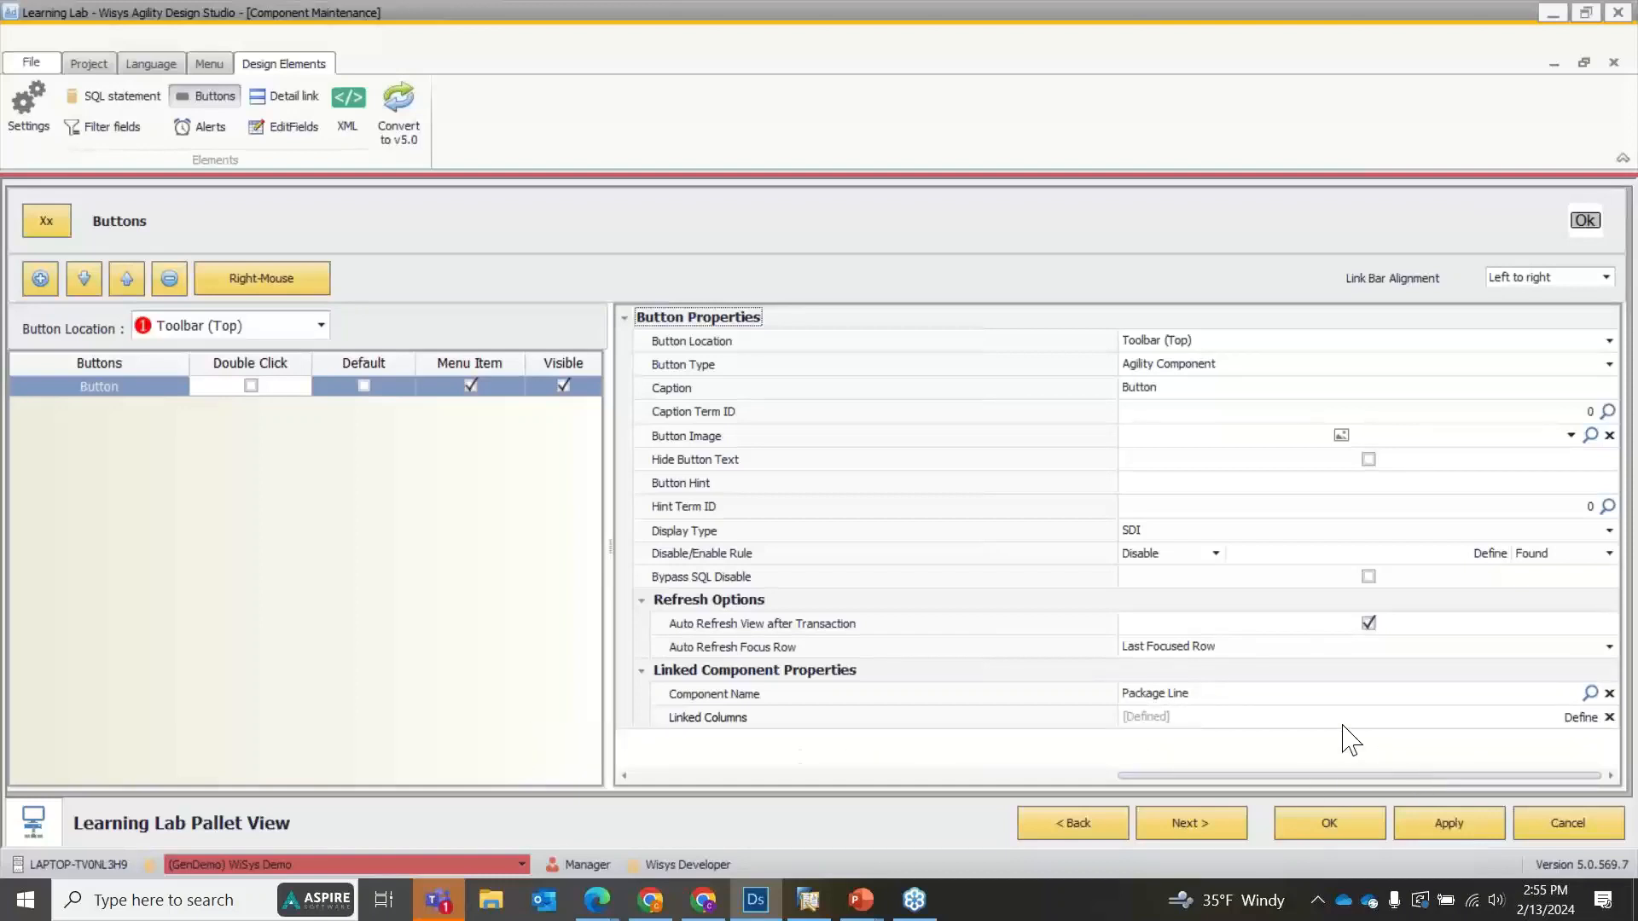
left_click(1607, 717)
left_click(1609, 718)
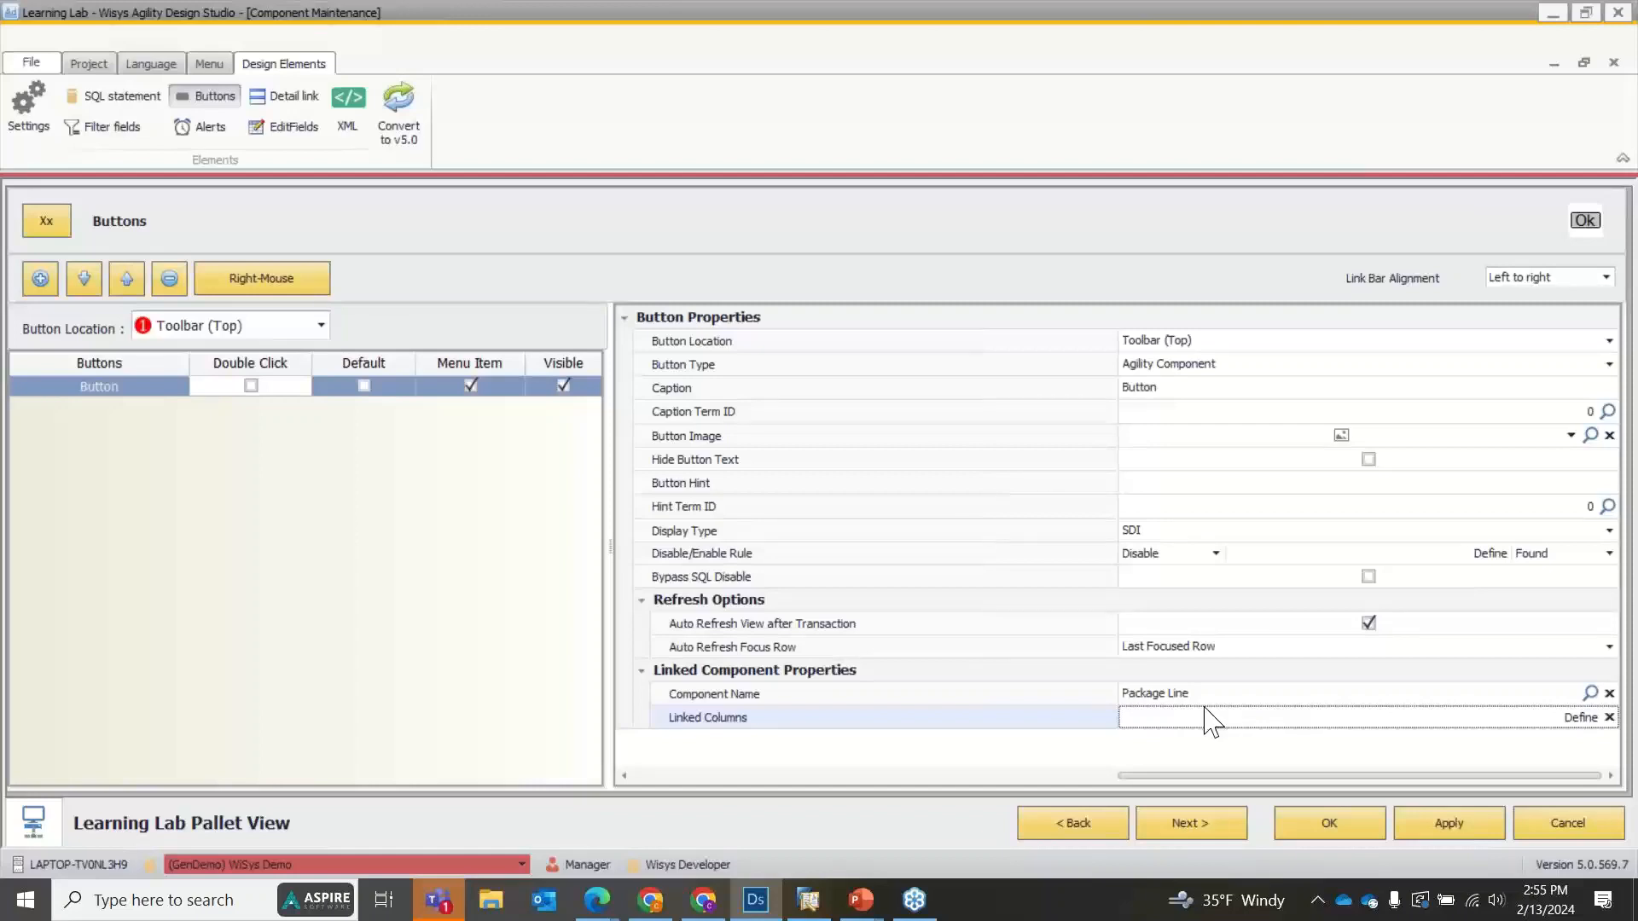
left_click(1609, 692)
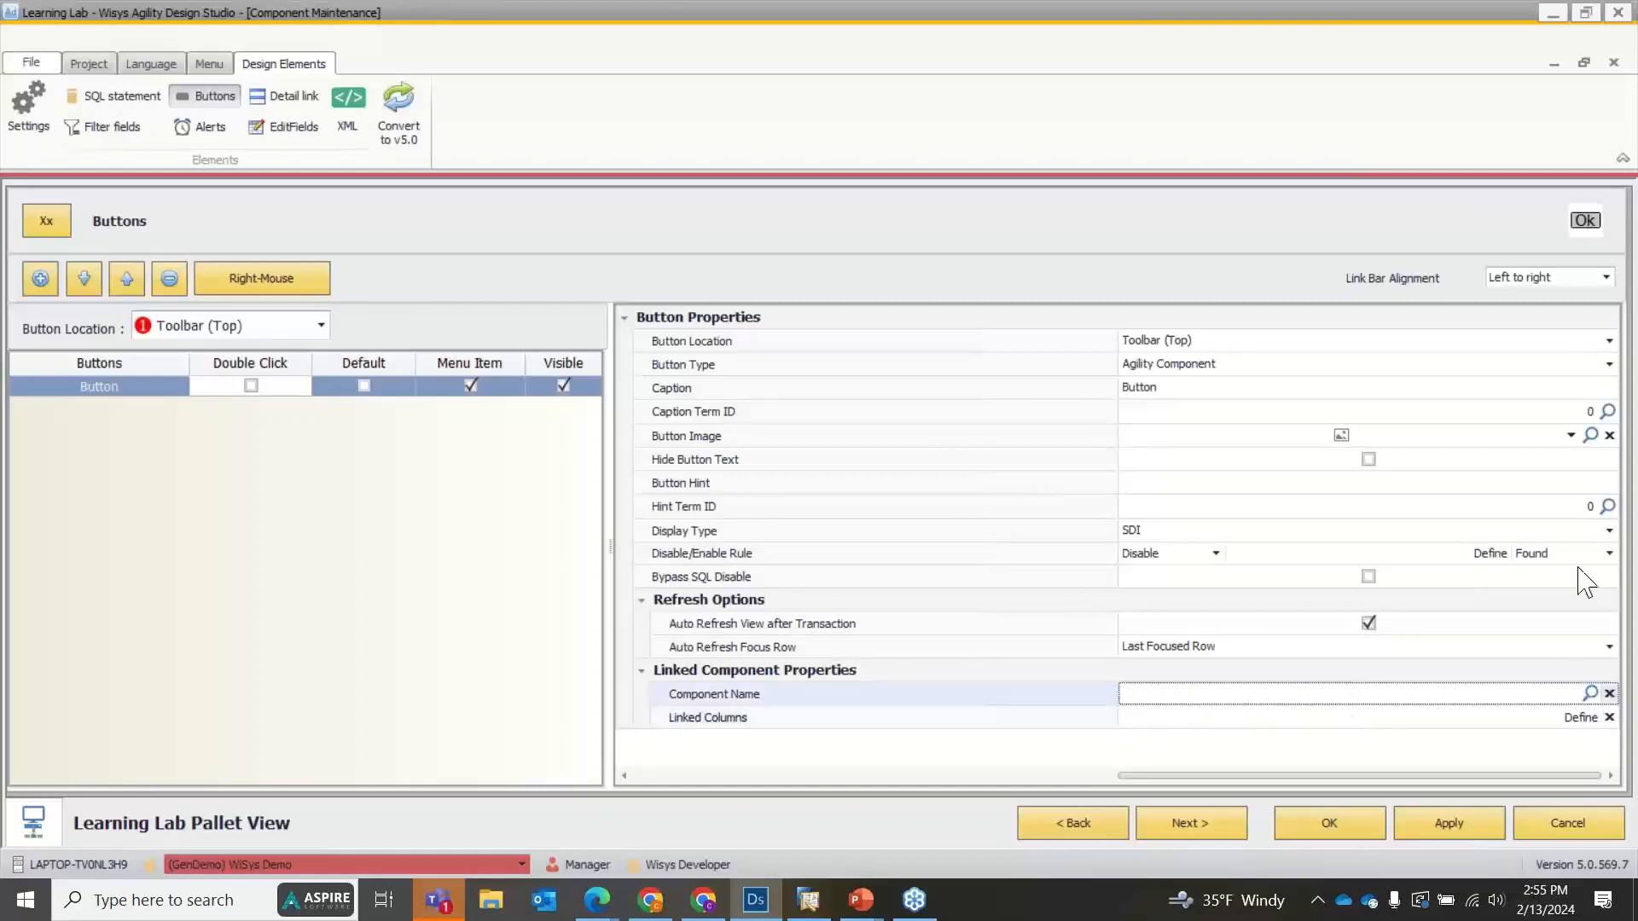
left_click(1381, 365)
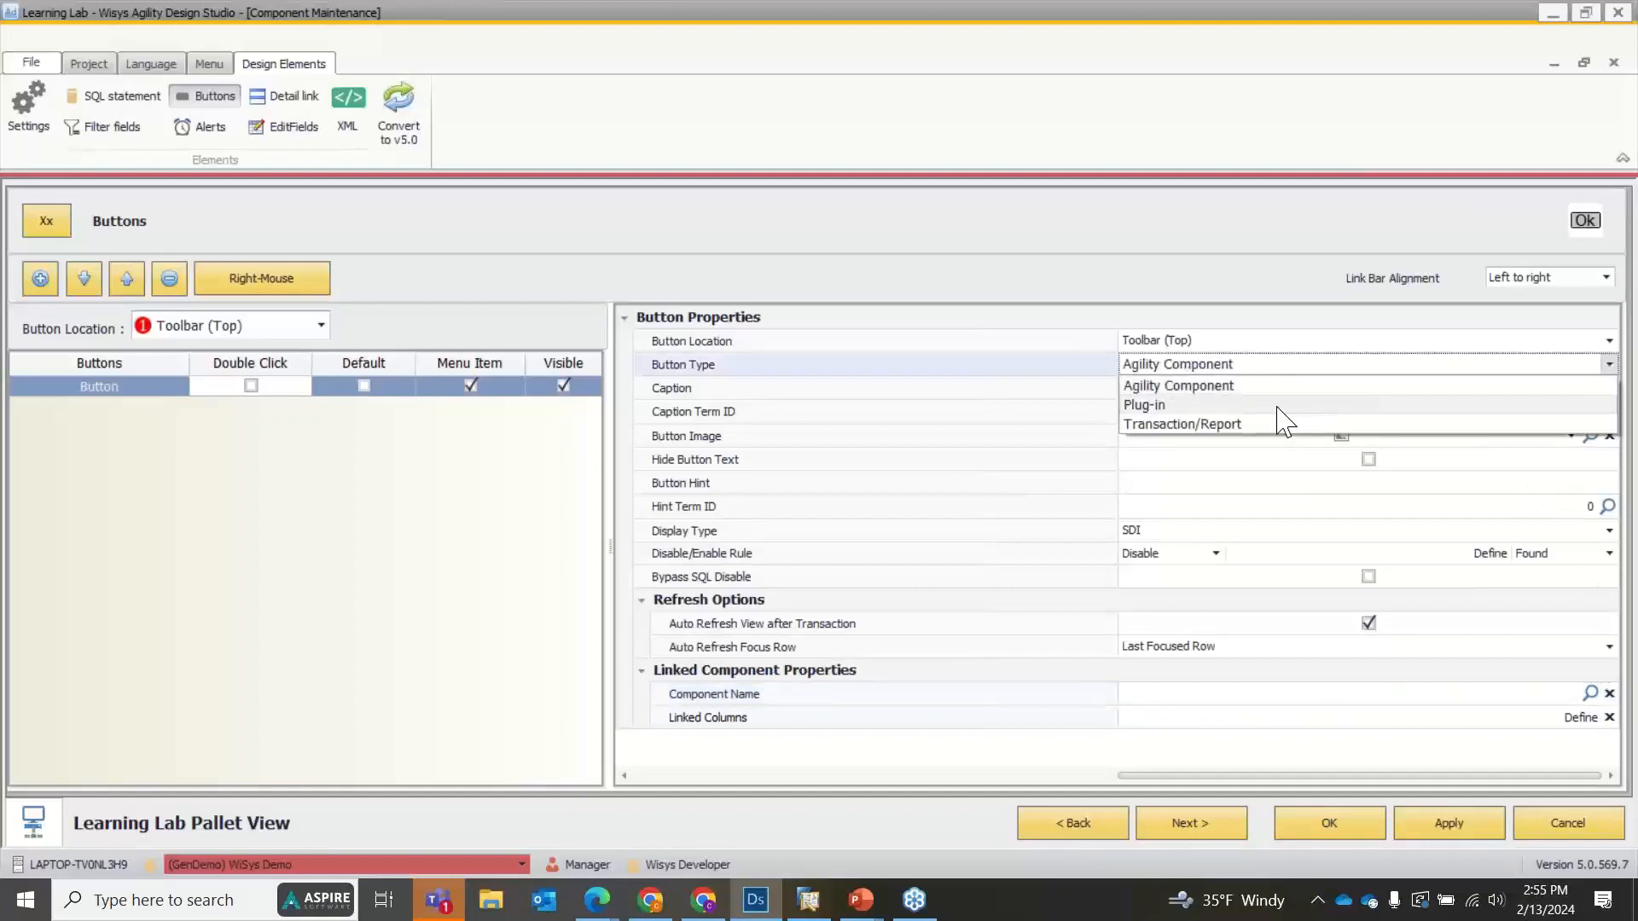
left_click(1283, 406)
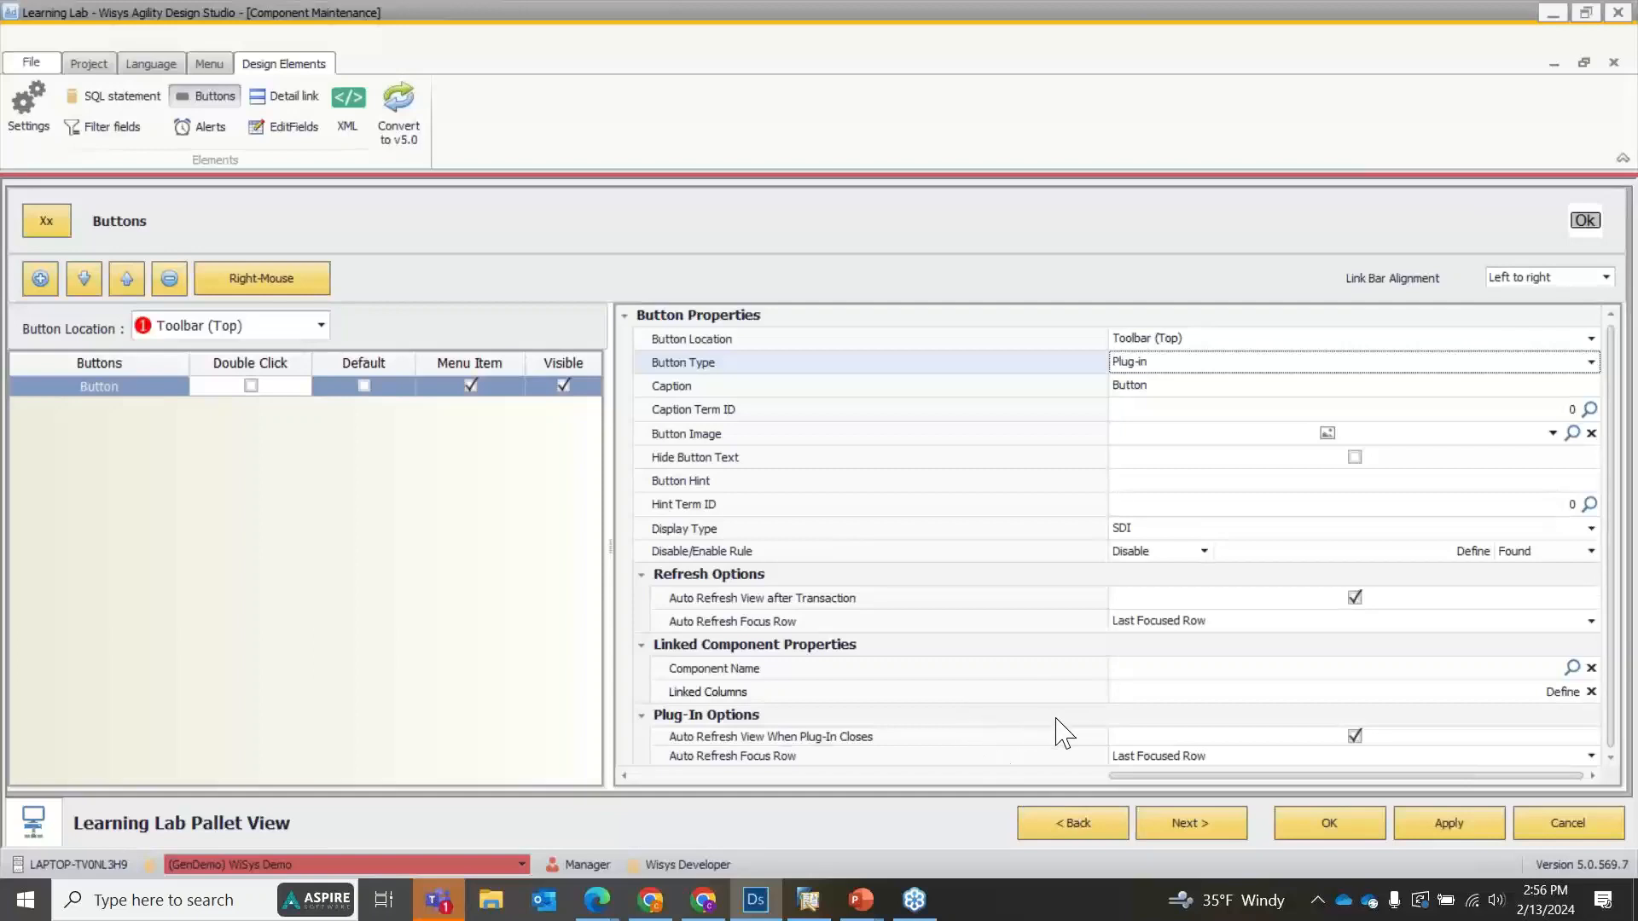
Link the Toolbar (Top) button to the Pkg4 Pack and Ship Plug In component, and apply and close the view's design.
left_click(1569, 668)
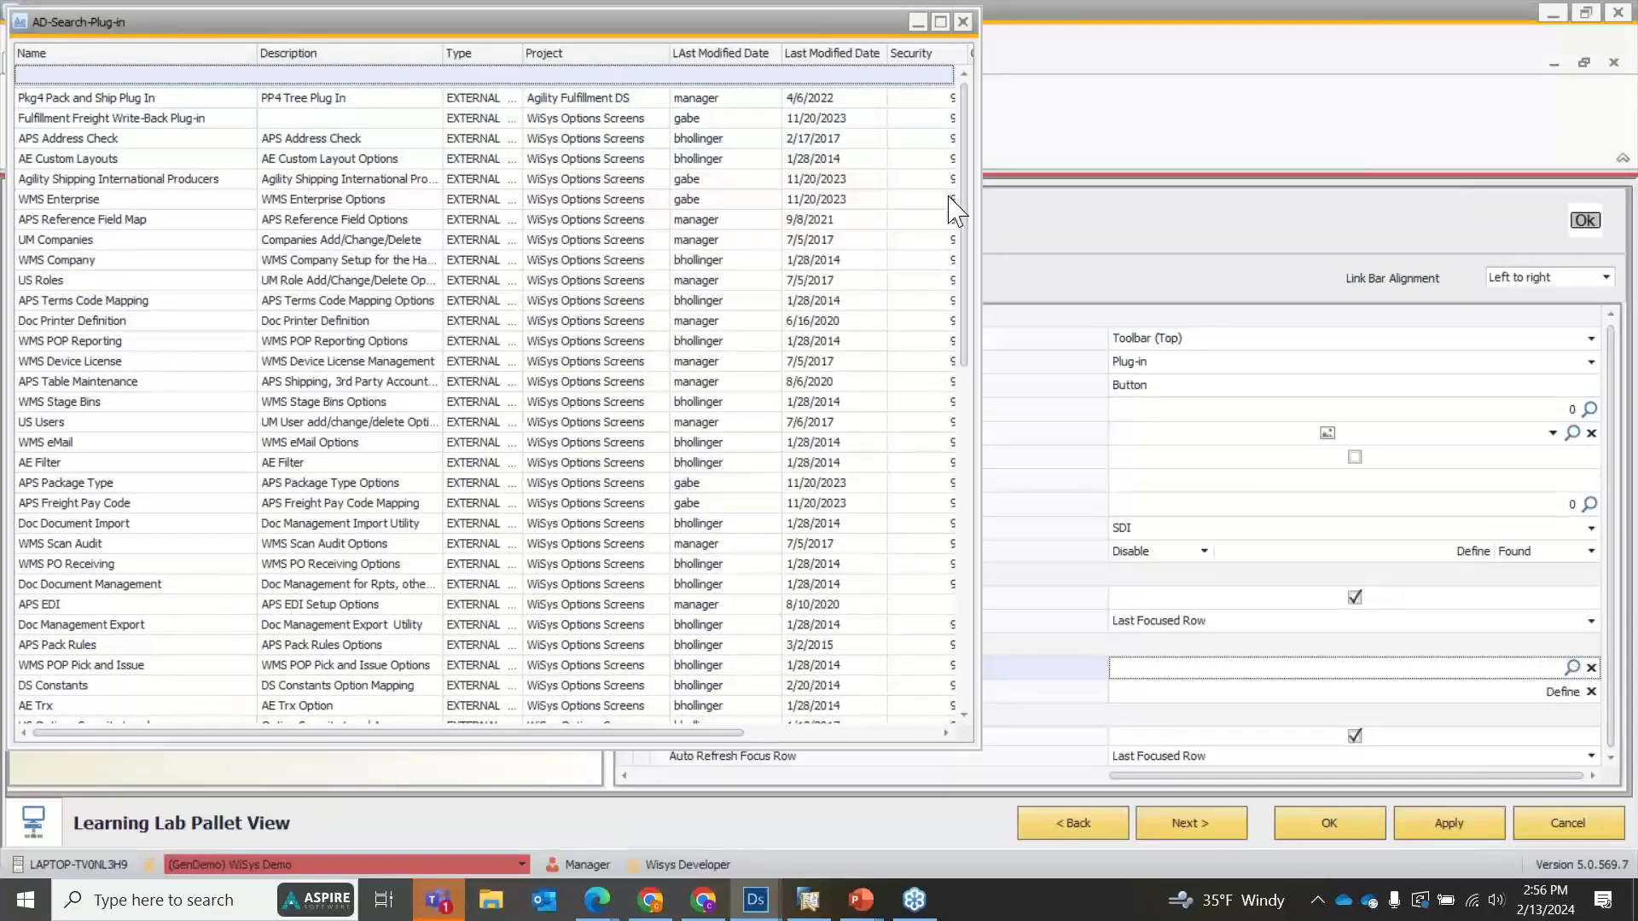
left_click_drag(831, 25, 1131, 27)
scroll(794, 217, "down", 10)
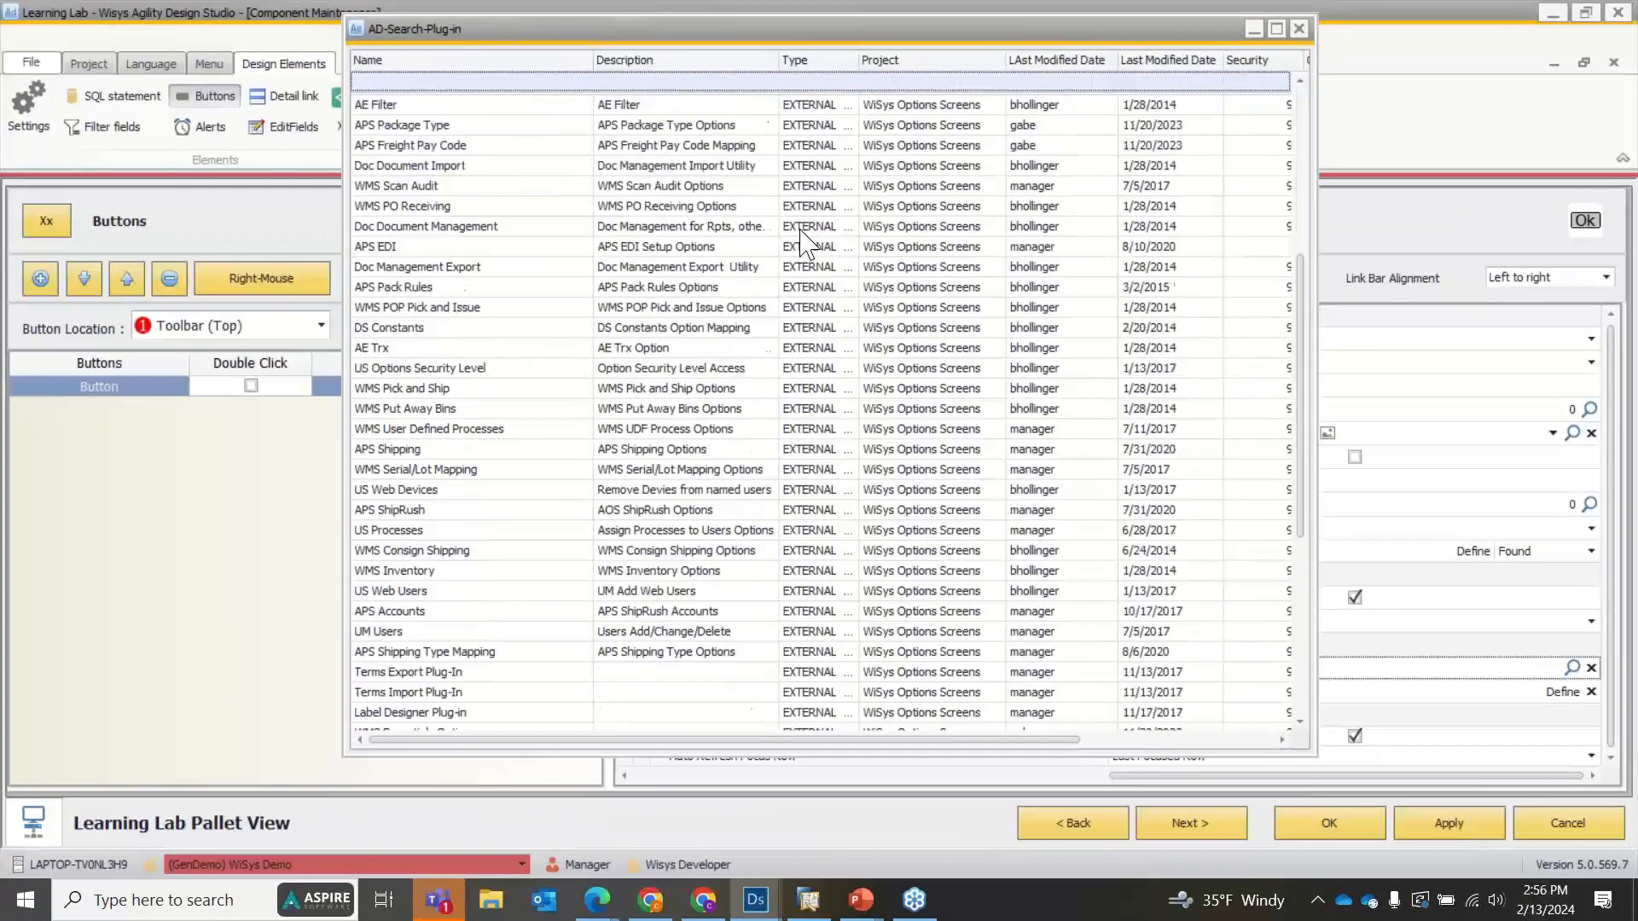
scroll(853, 384, "up", 10)
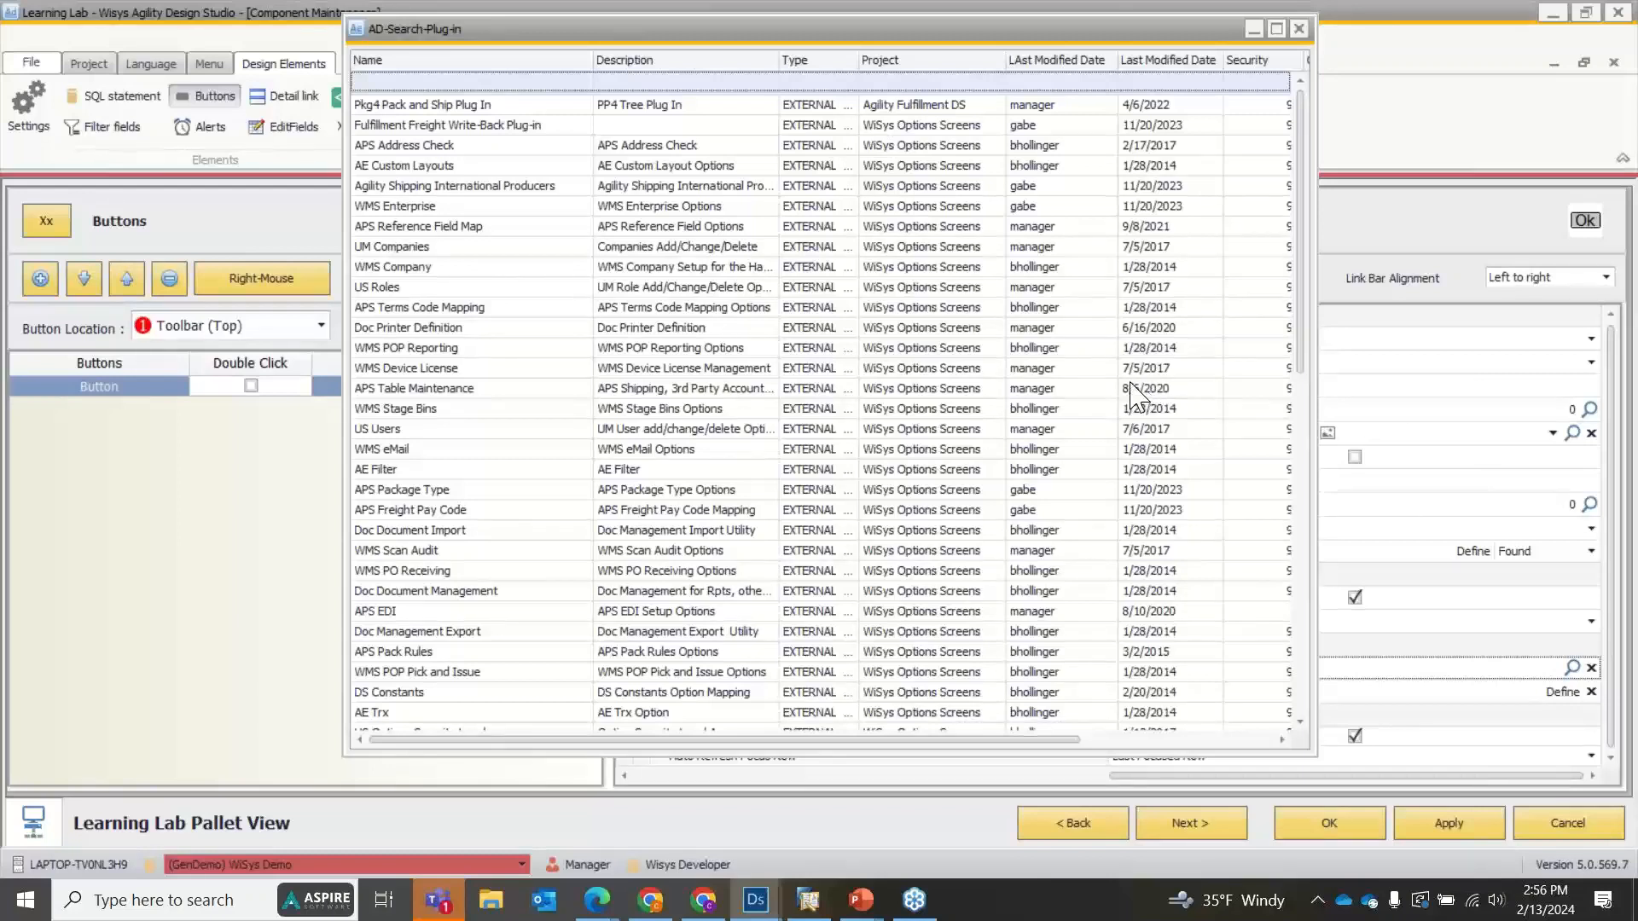
left_click(462, 108)
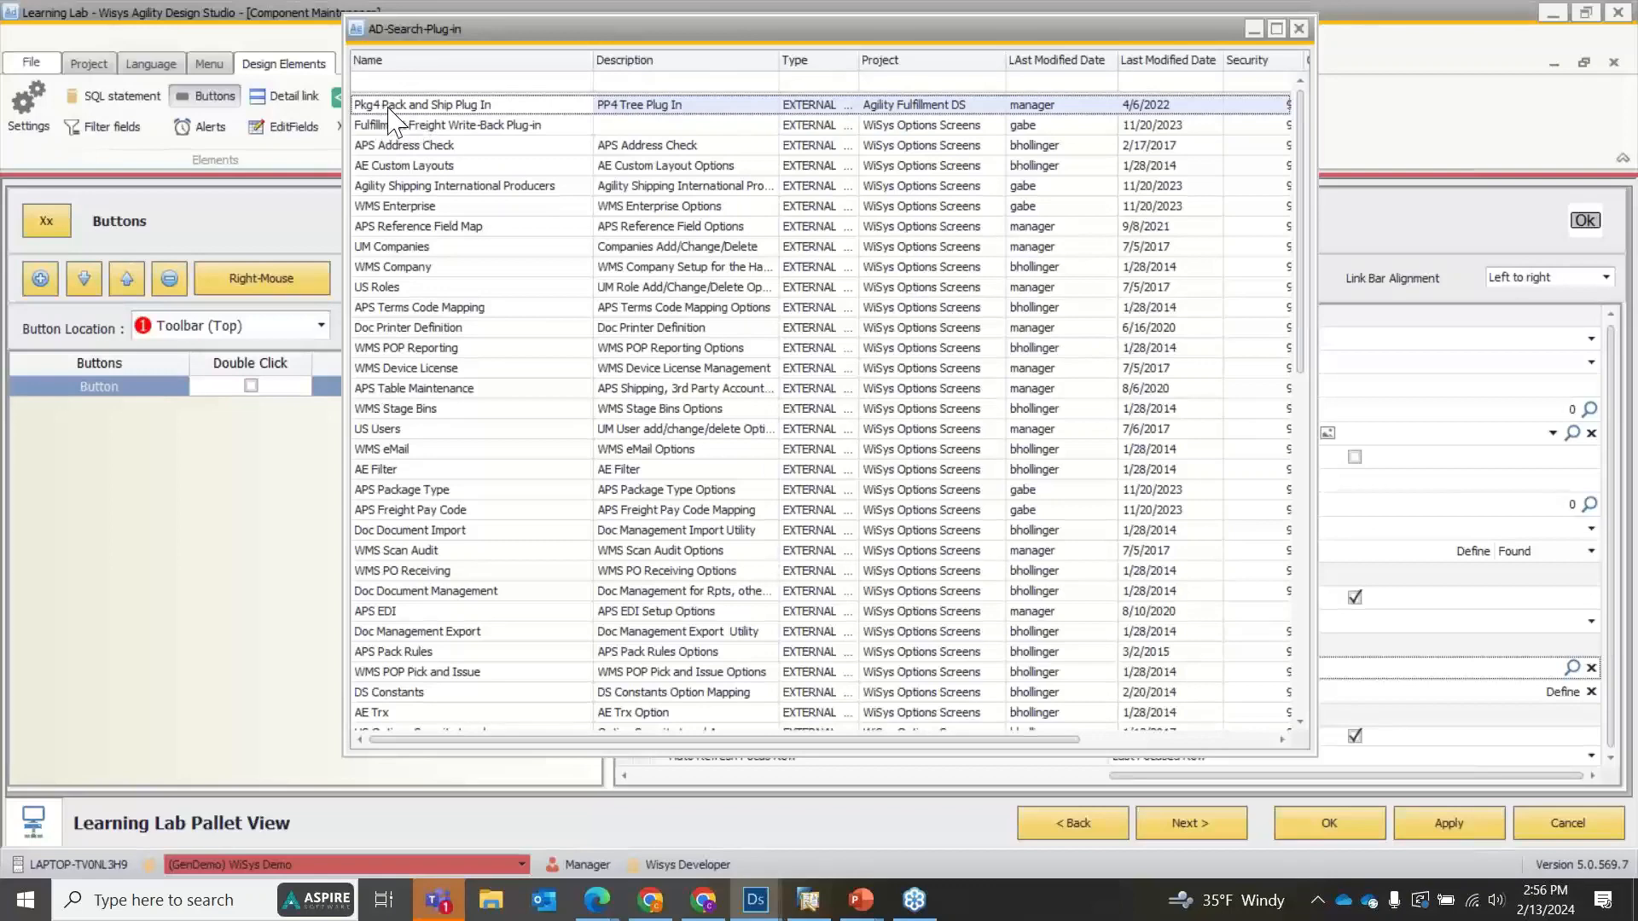
double_click(475, 109)
left_click(1437, 831)
left_click(1342, 832)
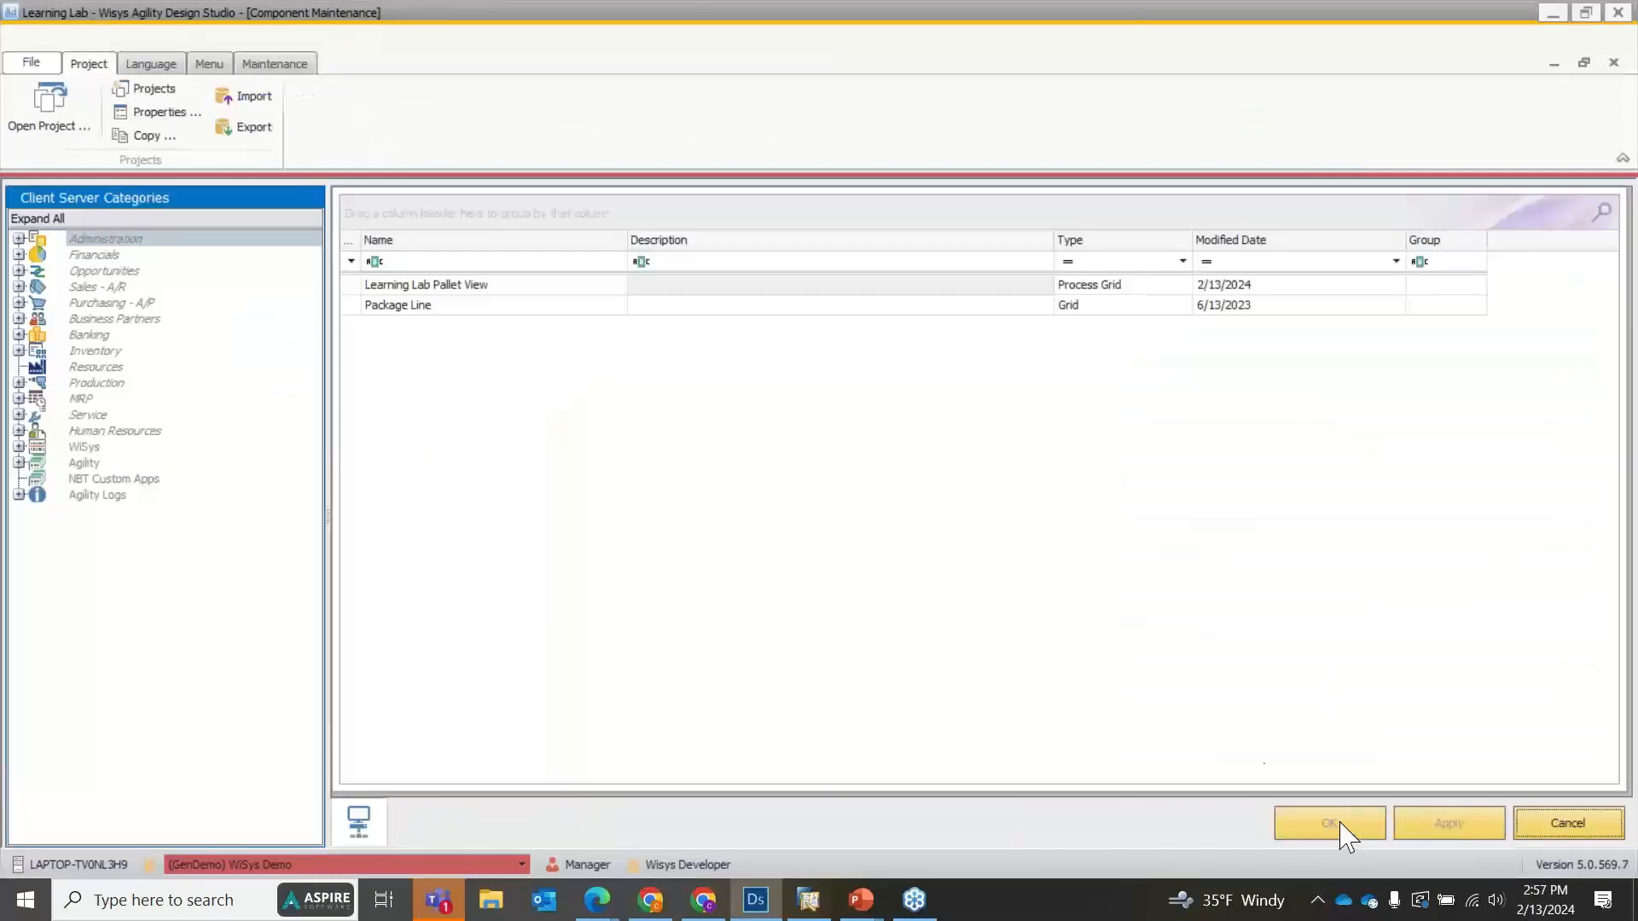
Preview Learning Lab Pallet View with its data loaded for the default range, and enlarge the preview to full screen.
right_click(412, 289)
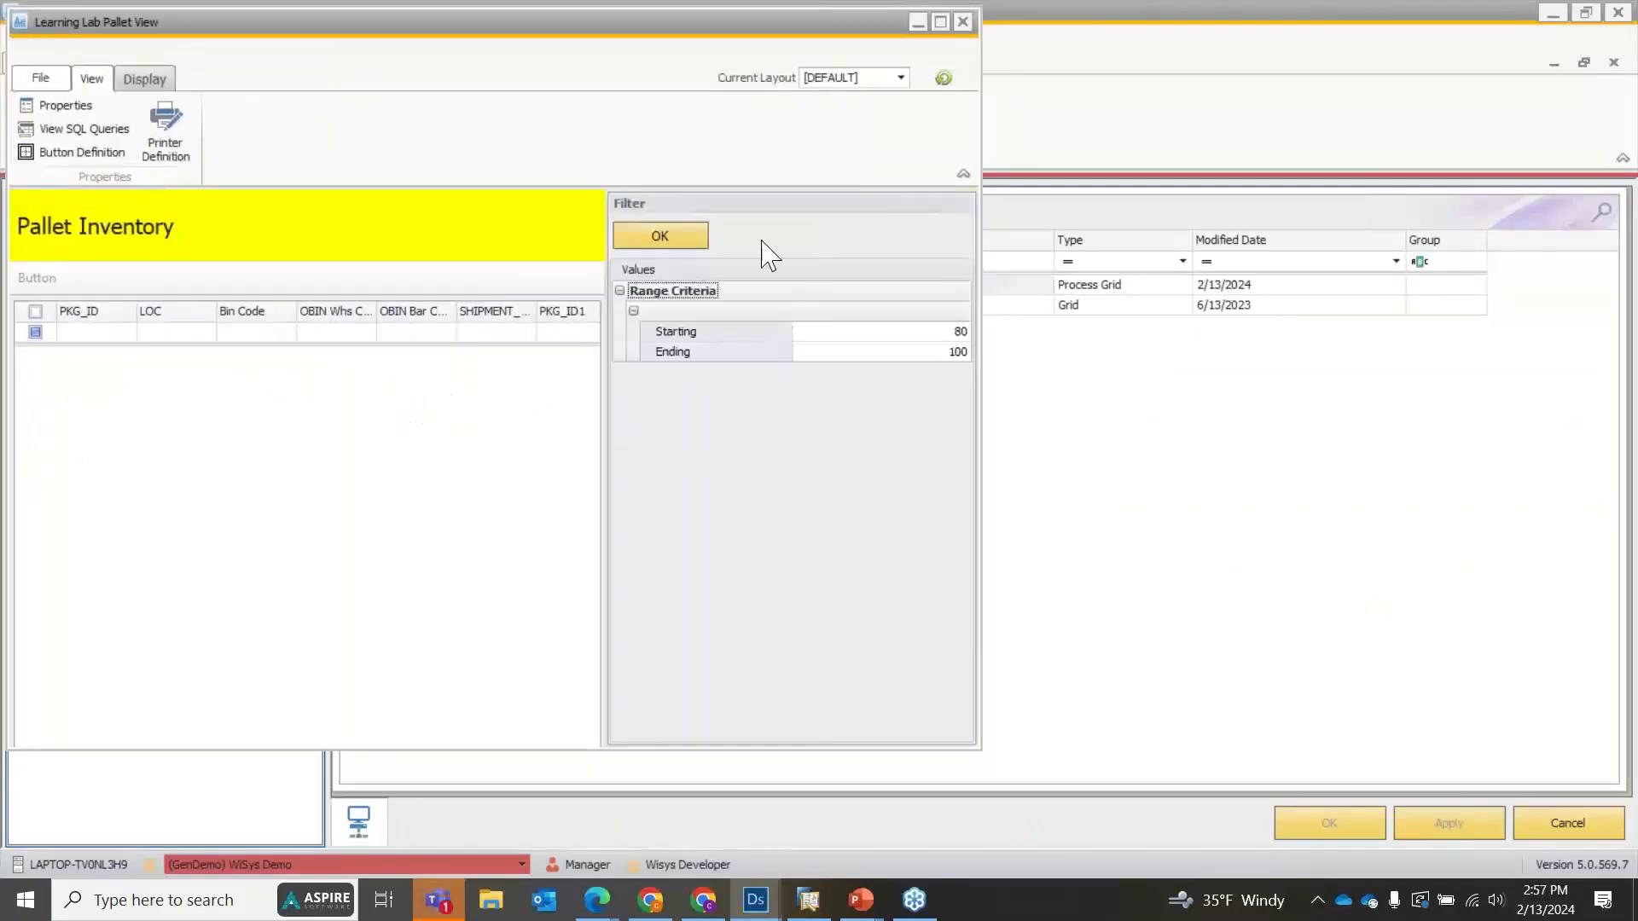
left_click(661, 238)
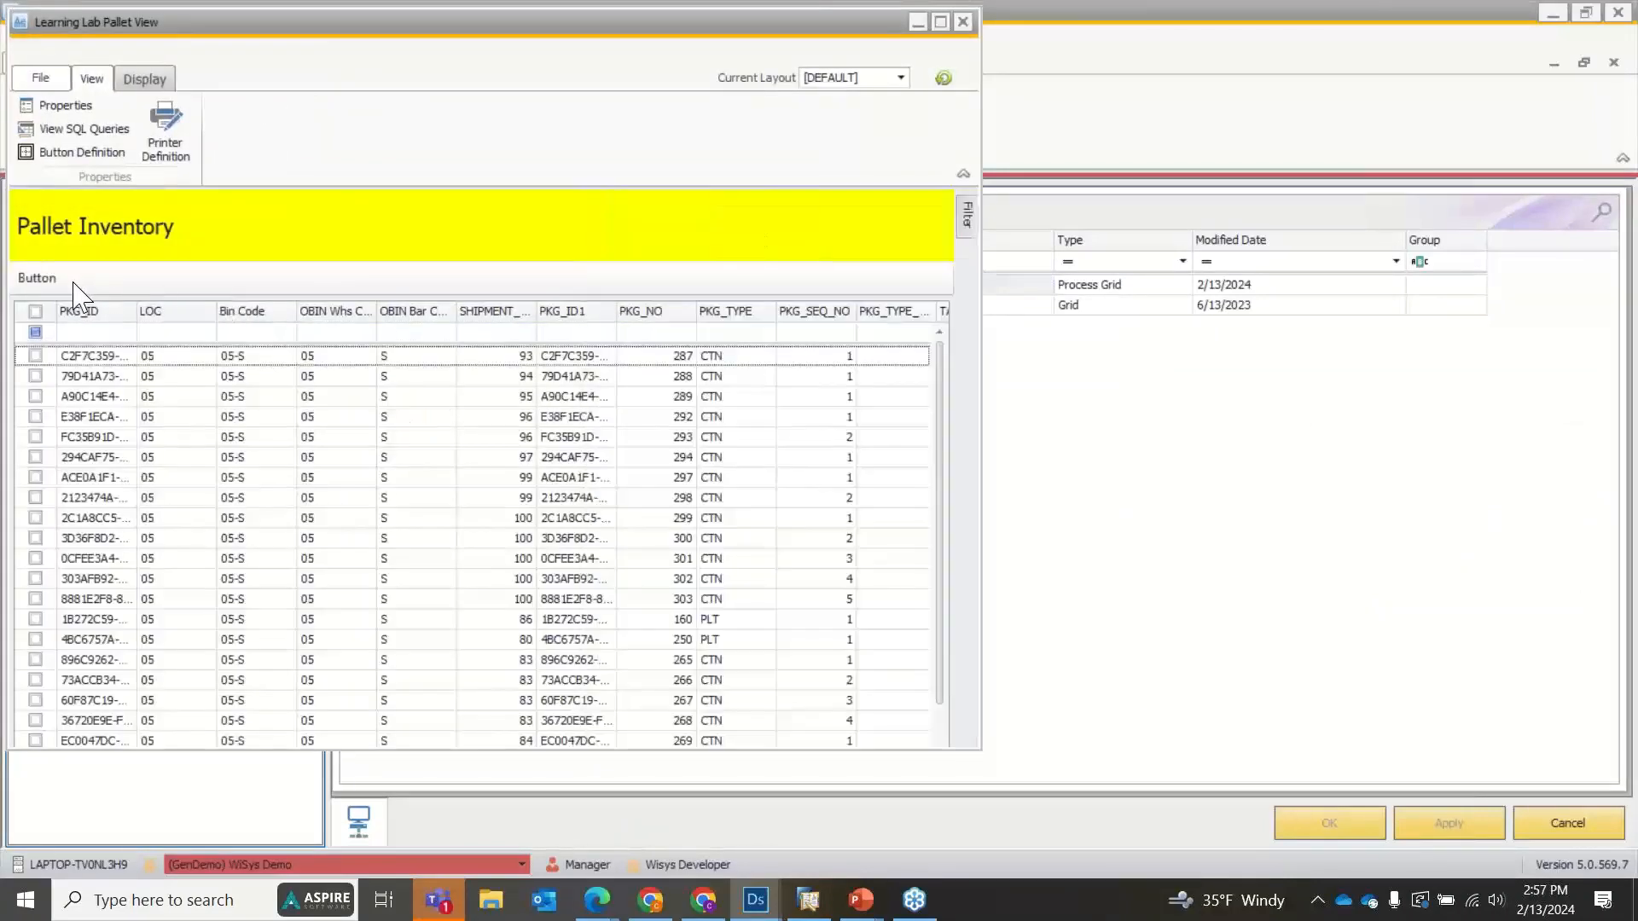
left_click(940, 22)
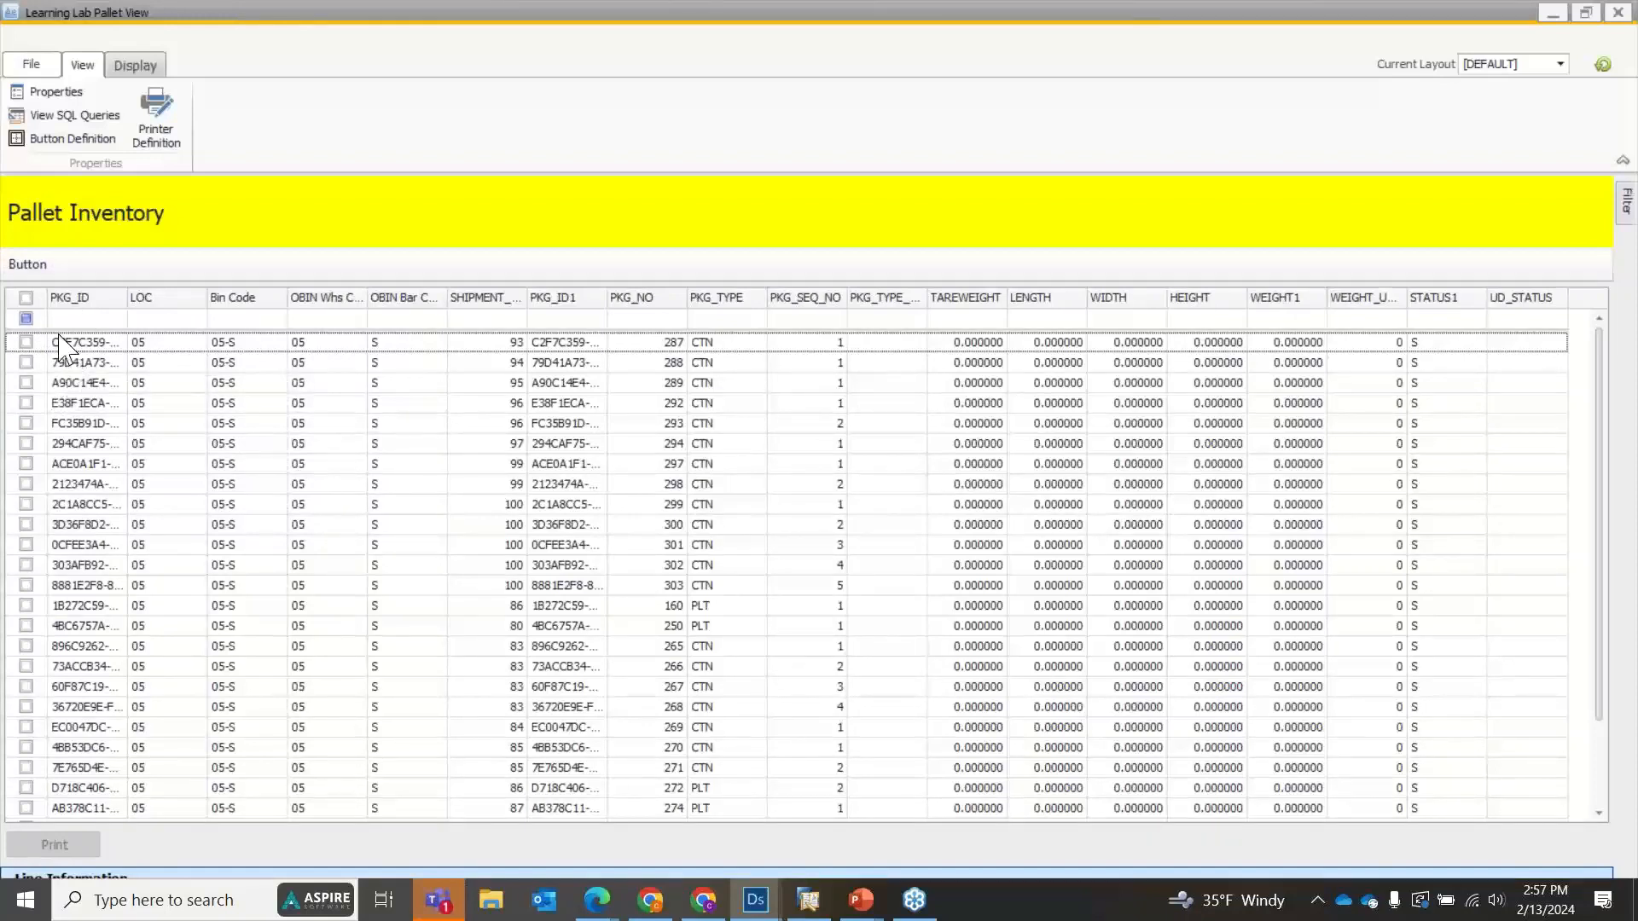
Run the plug-in from the toolbar button, look up shipment 284 in Fulfillment Manager, and close that window.
left_click(28, 266)
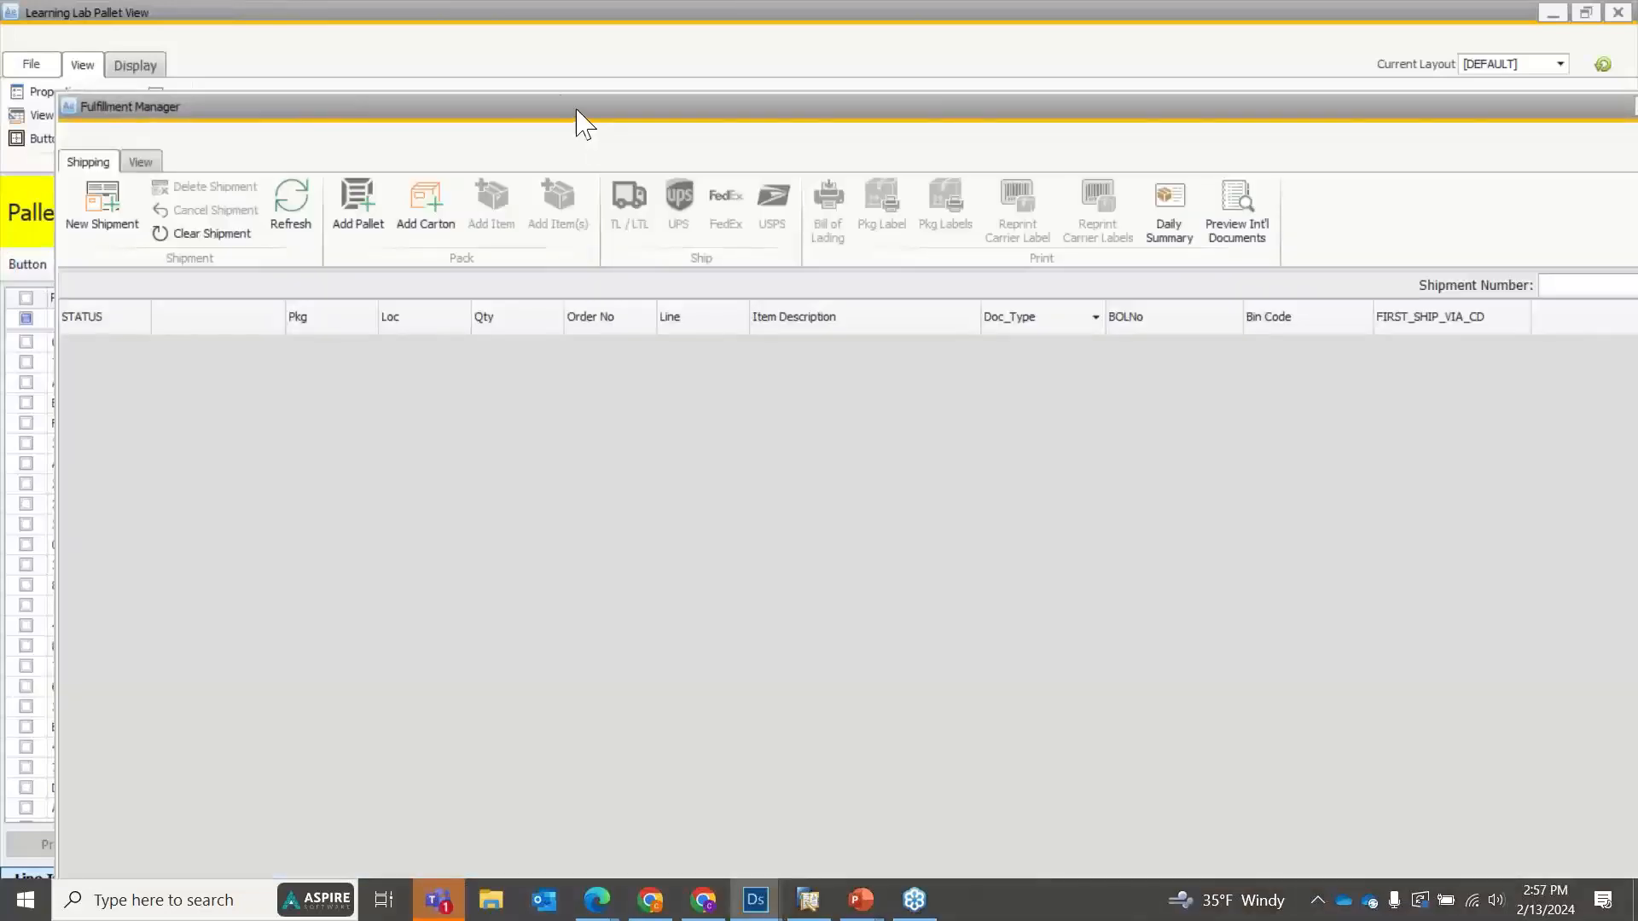
left_click_drag(575, 111, 531, 7)
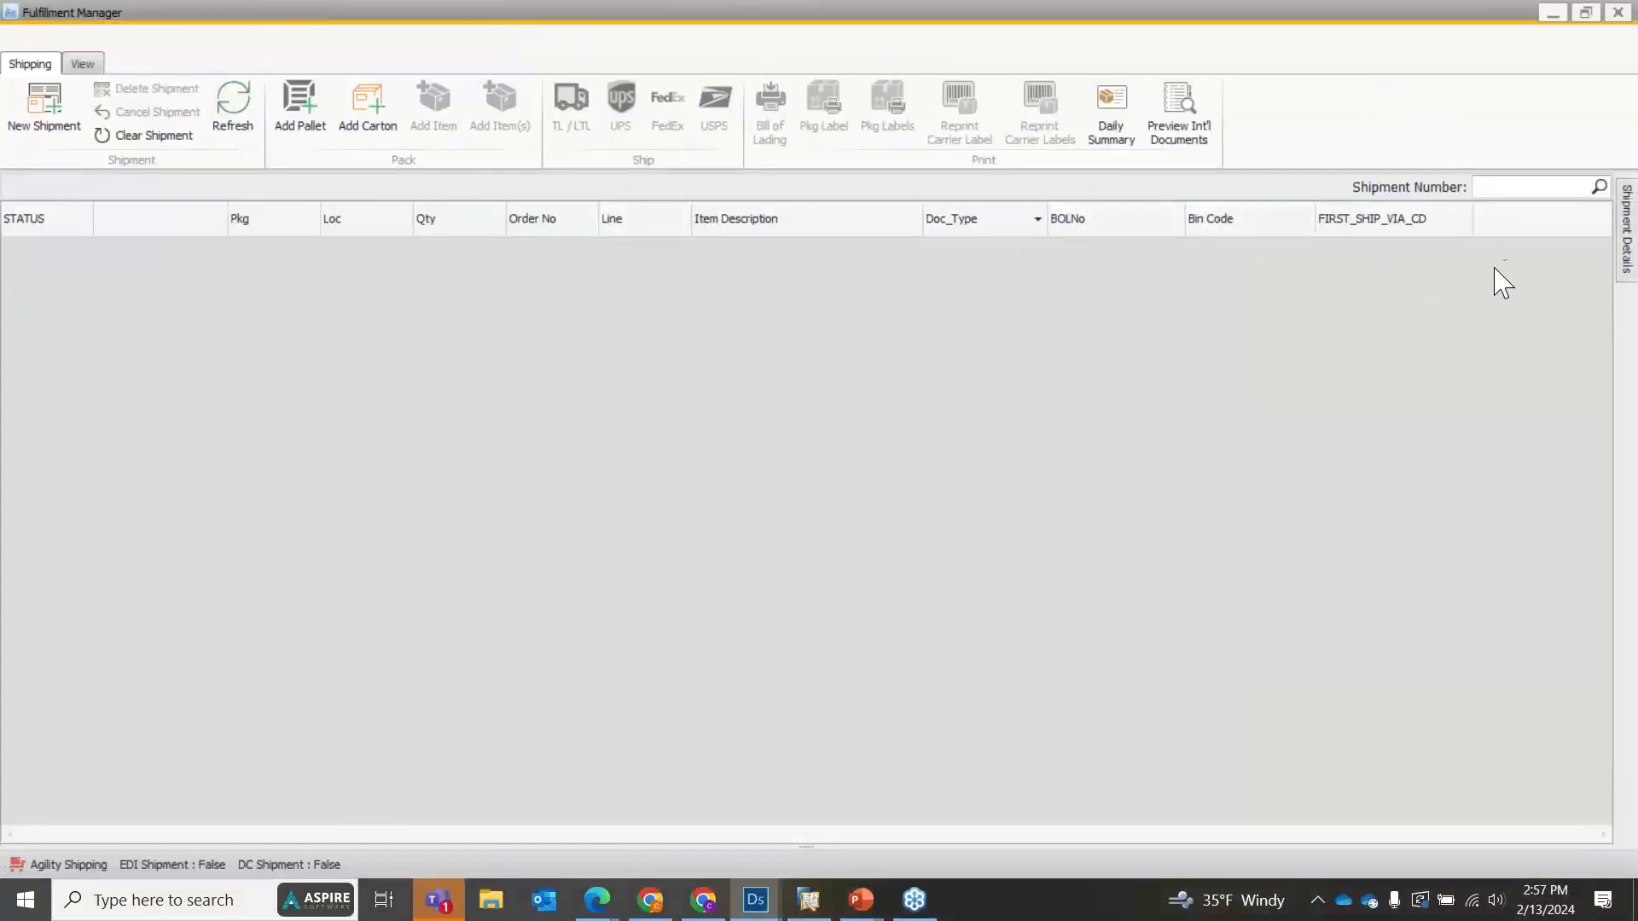
left_click(1503, 196)
left_click(1598, 187)
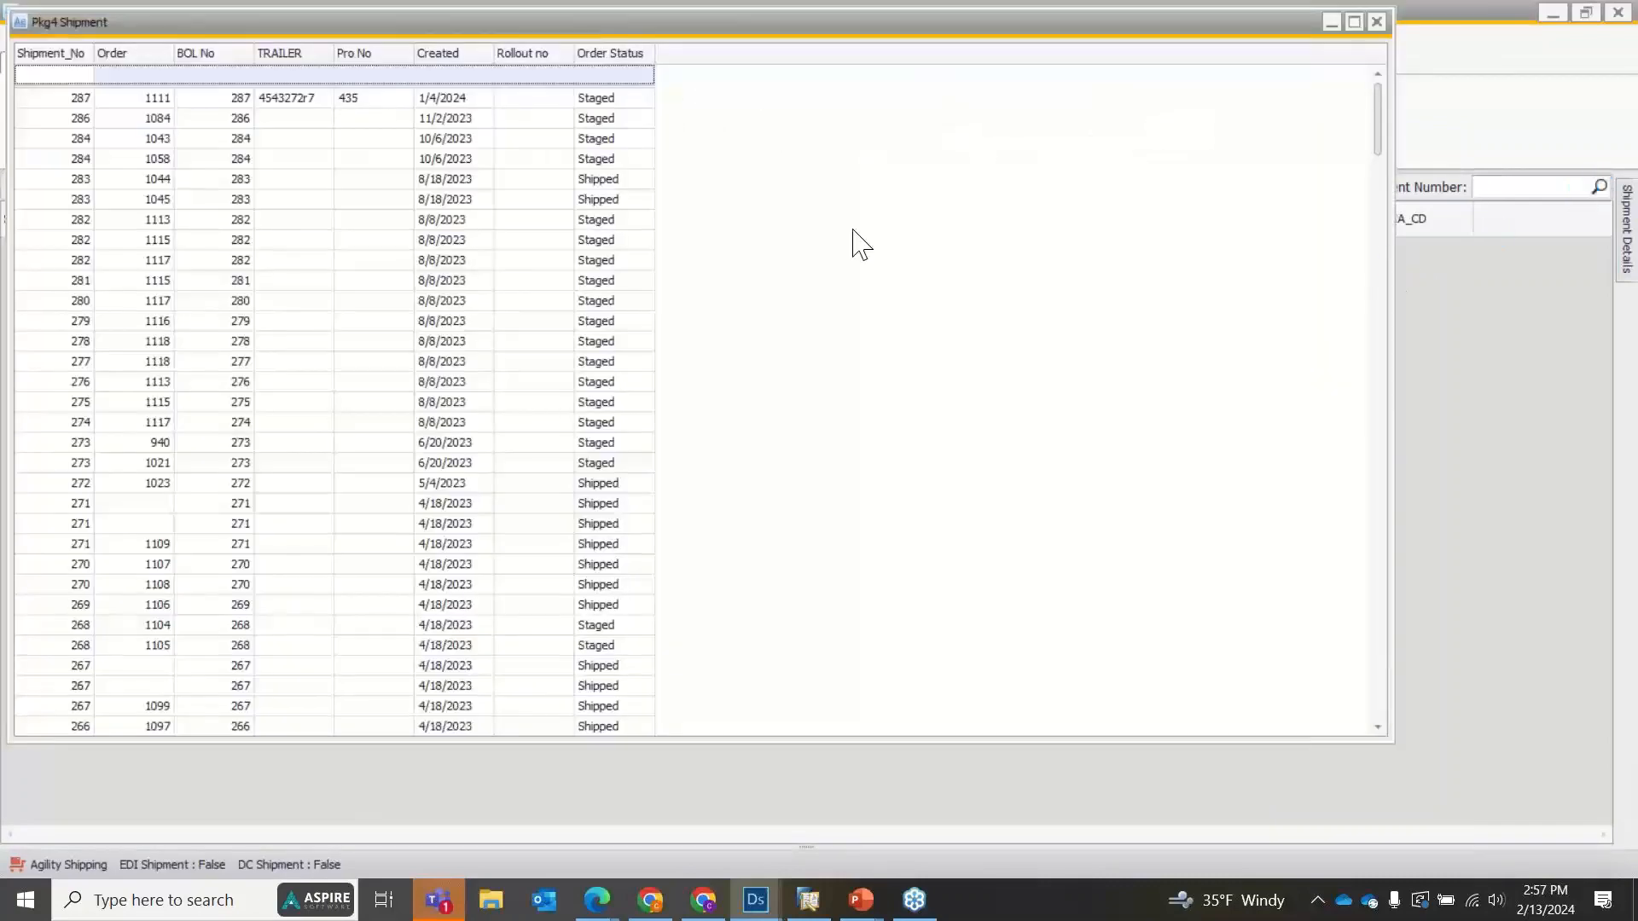
double_click(75, 158)
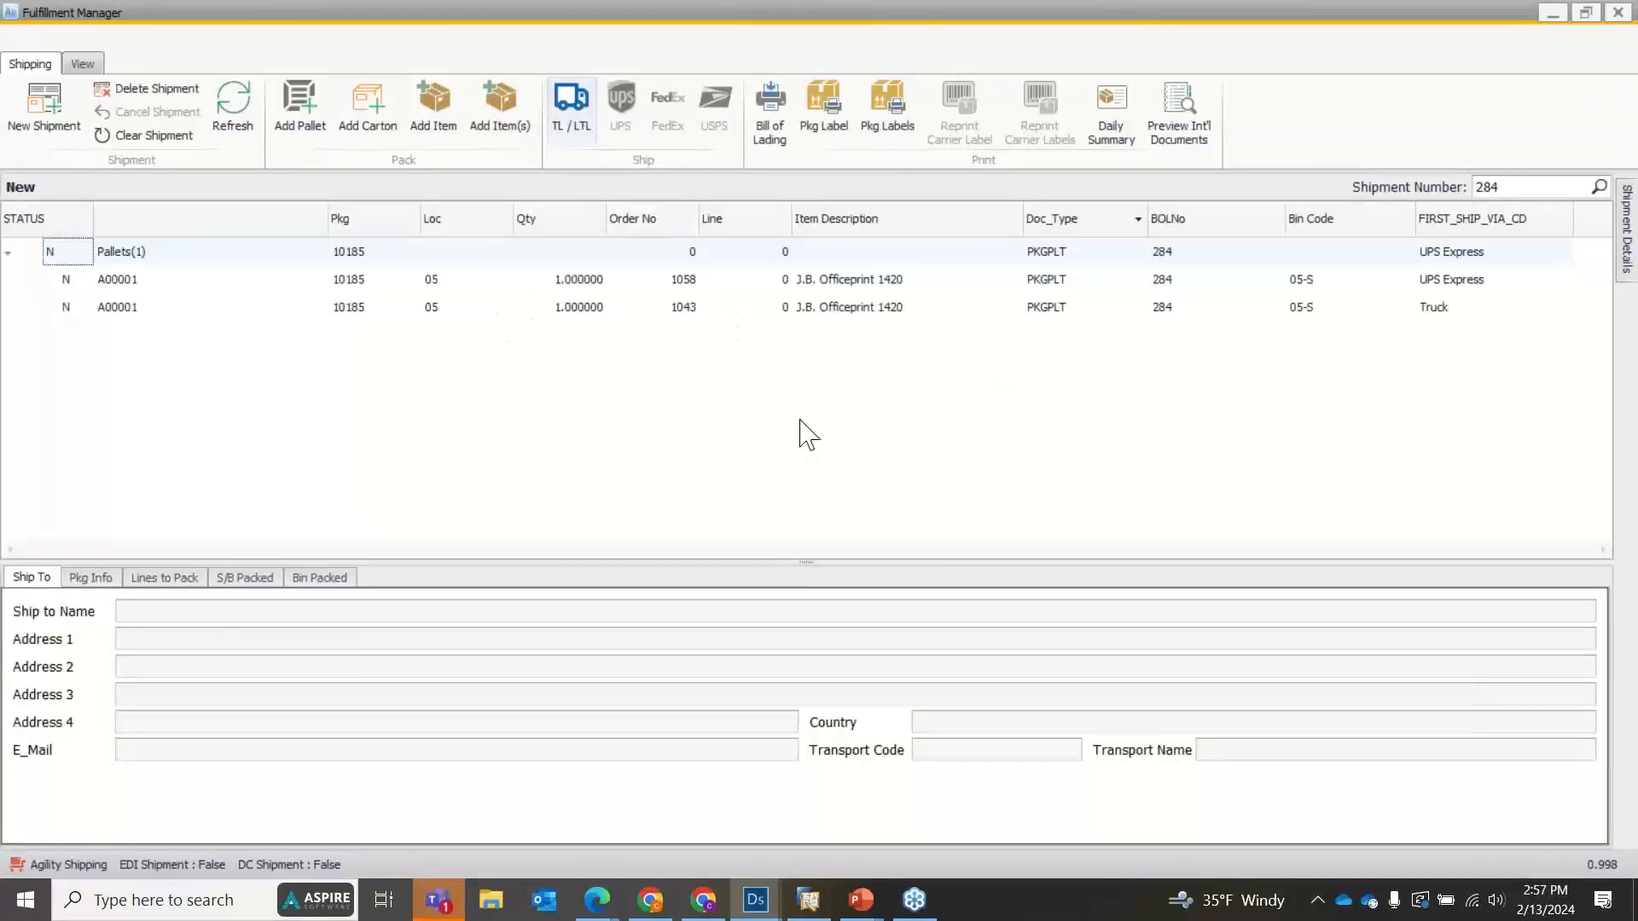
left_click(1618, 13)
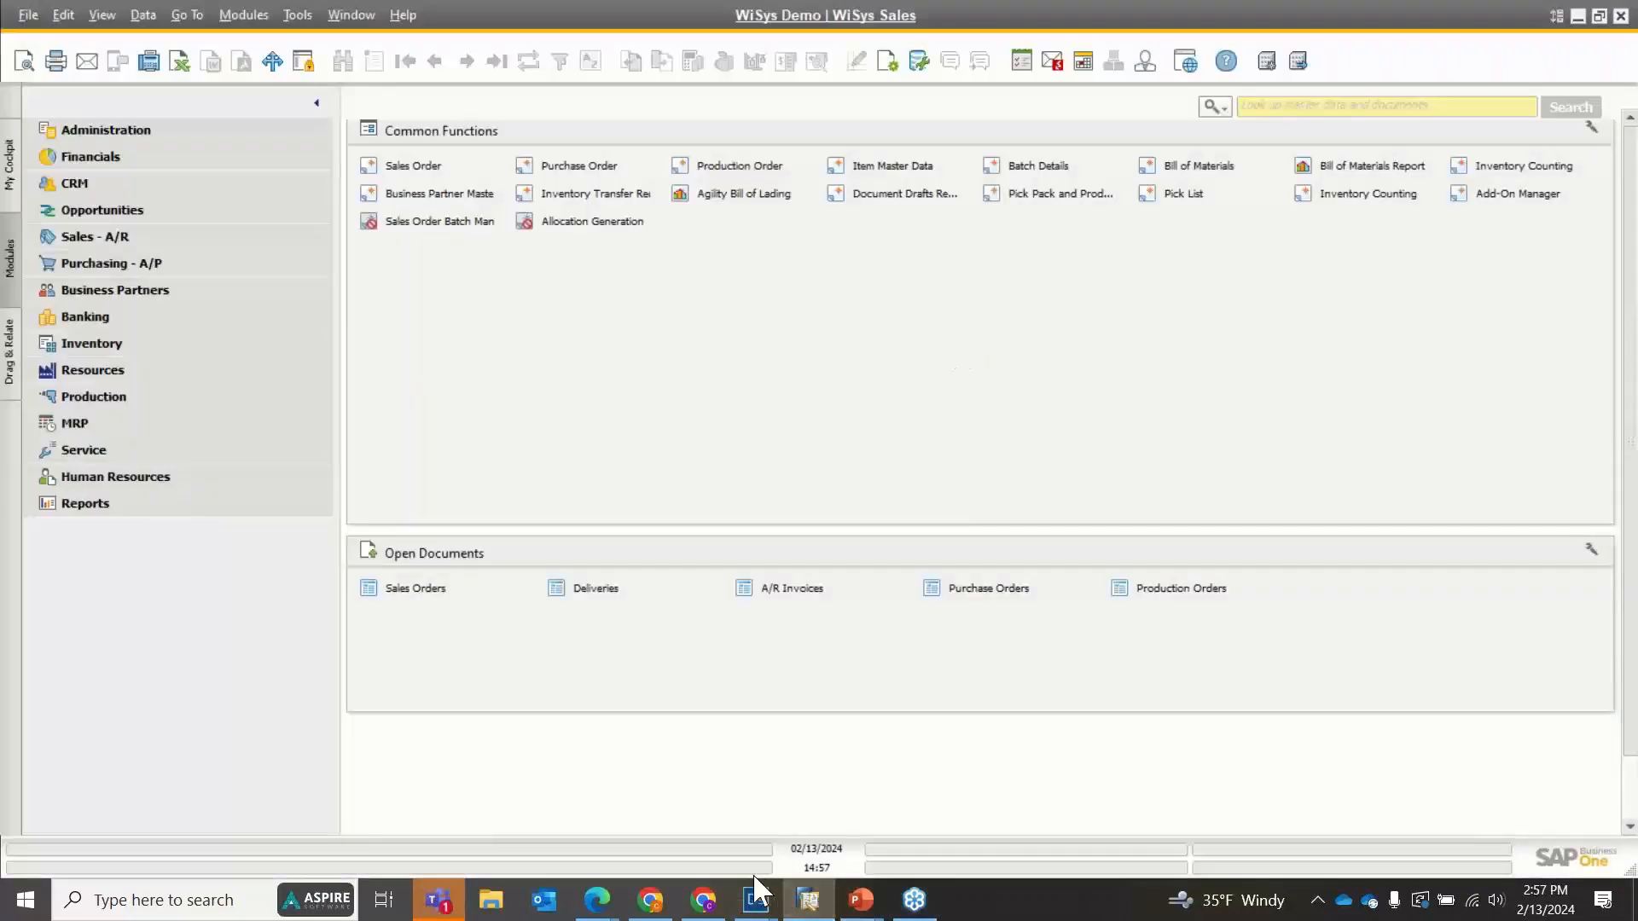
Return to the Learning Lab Pallet View preview, close it, and switch back to Agility Design Studio.
mouse_move(759, 898)
left_click(874, 806)
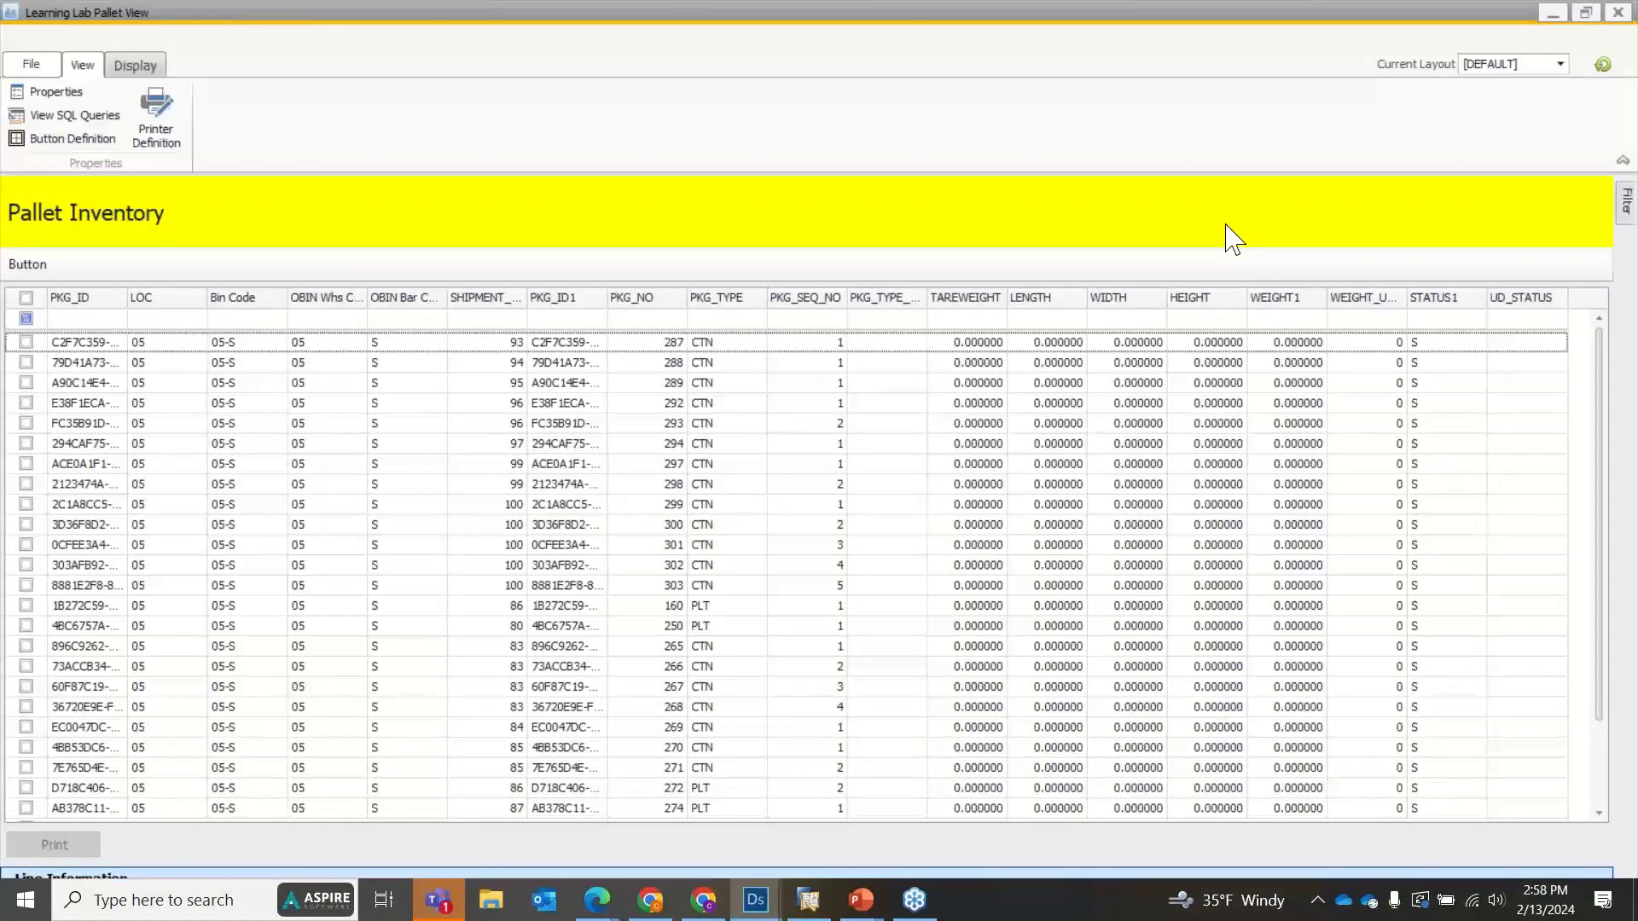
left_click(1618, 12)
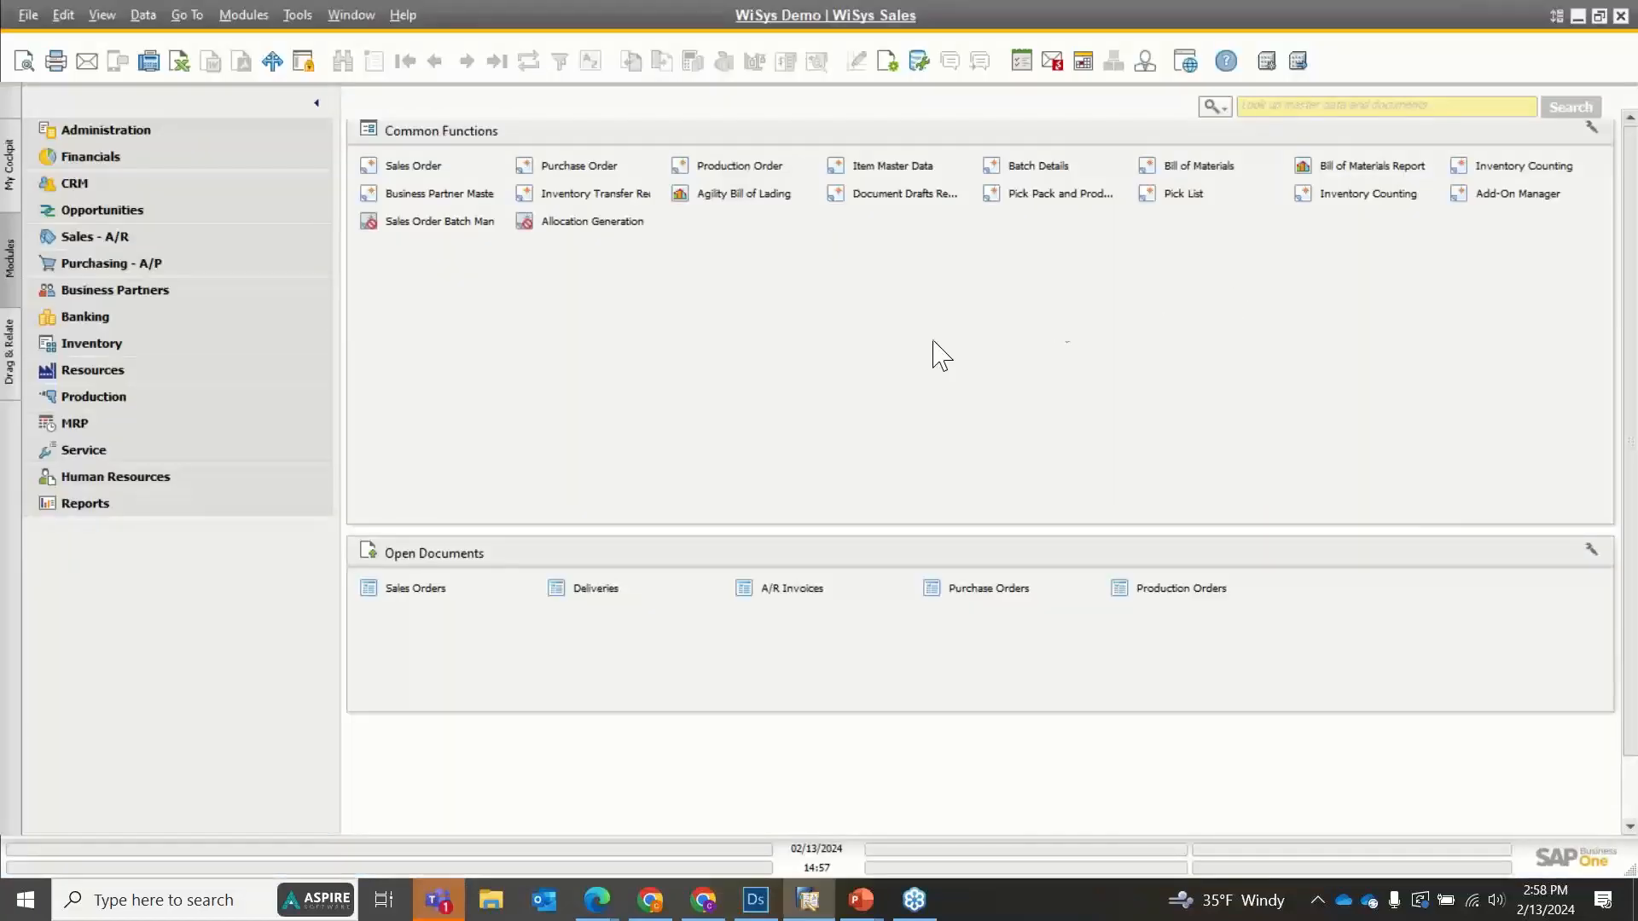
left_click(755, 899)
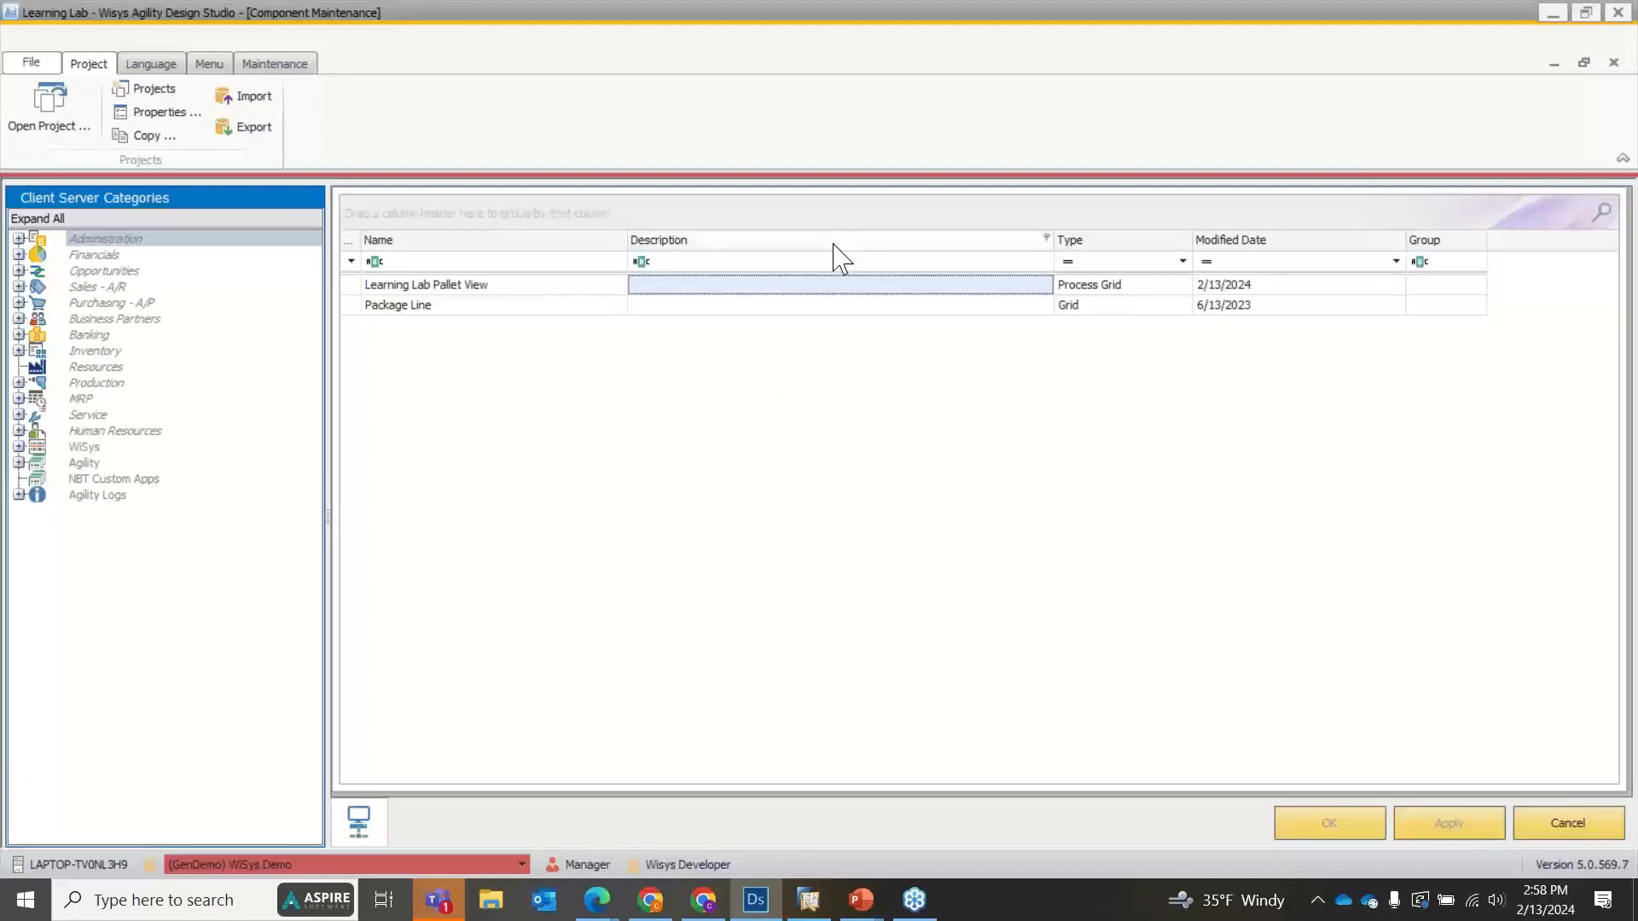
Open the button design of Learning Lab Pallet View and examine the Print button's transaction and Post Trx Linked Component properties.
double_click(443, 292)
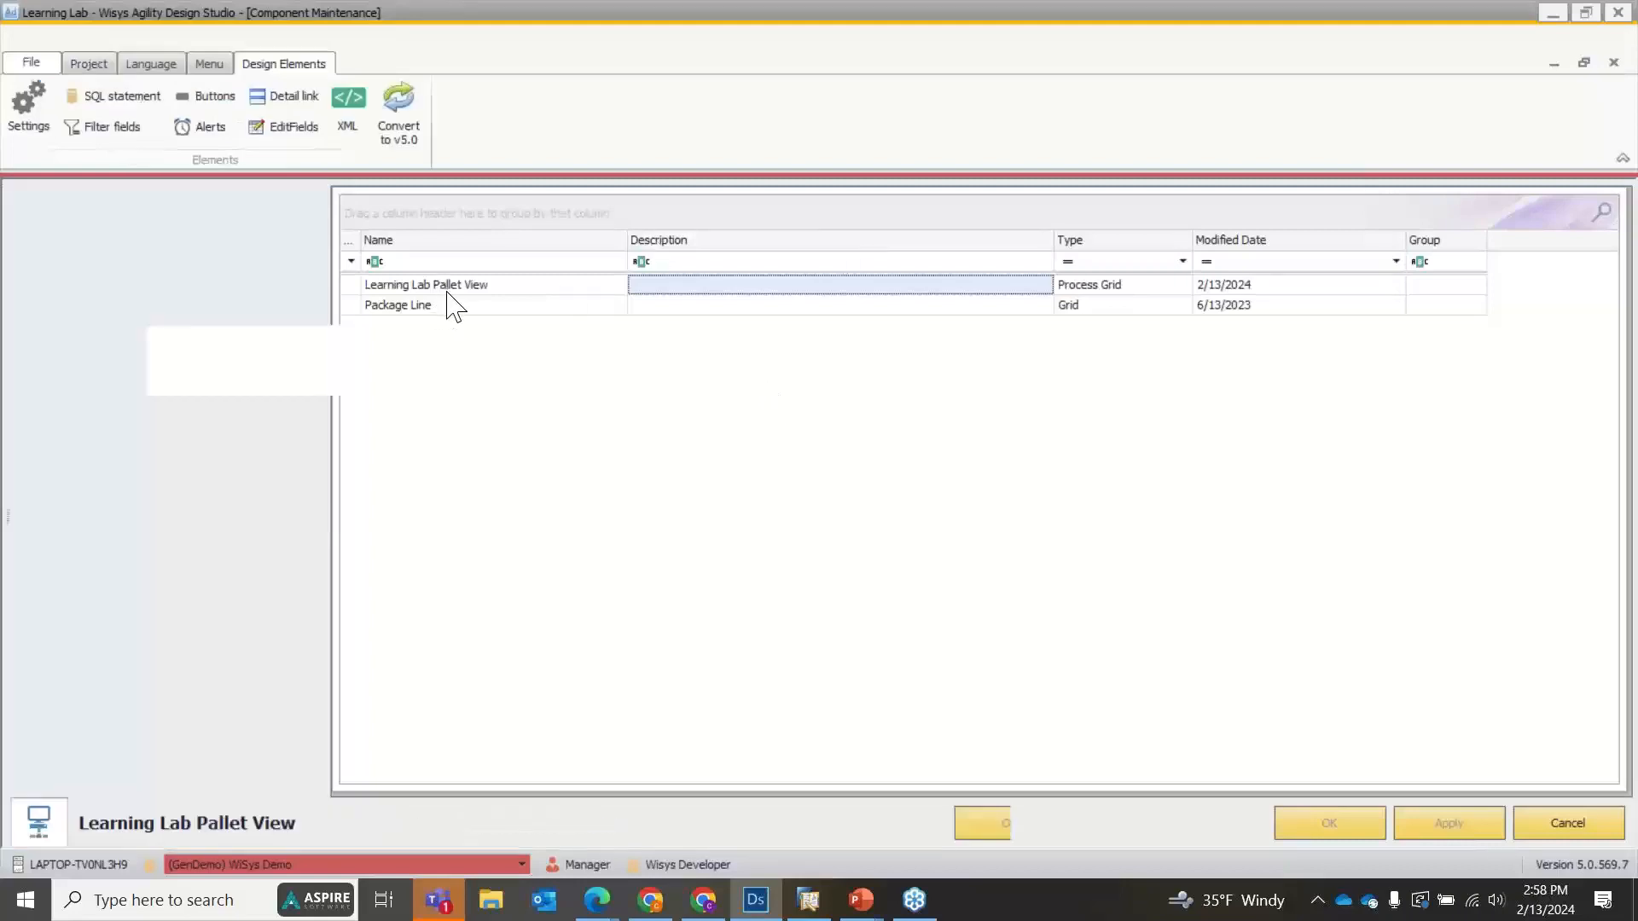
left_click(209, 101)
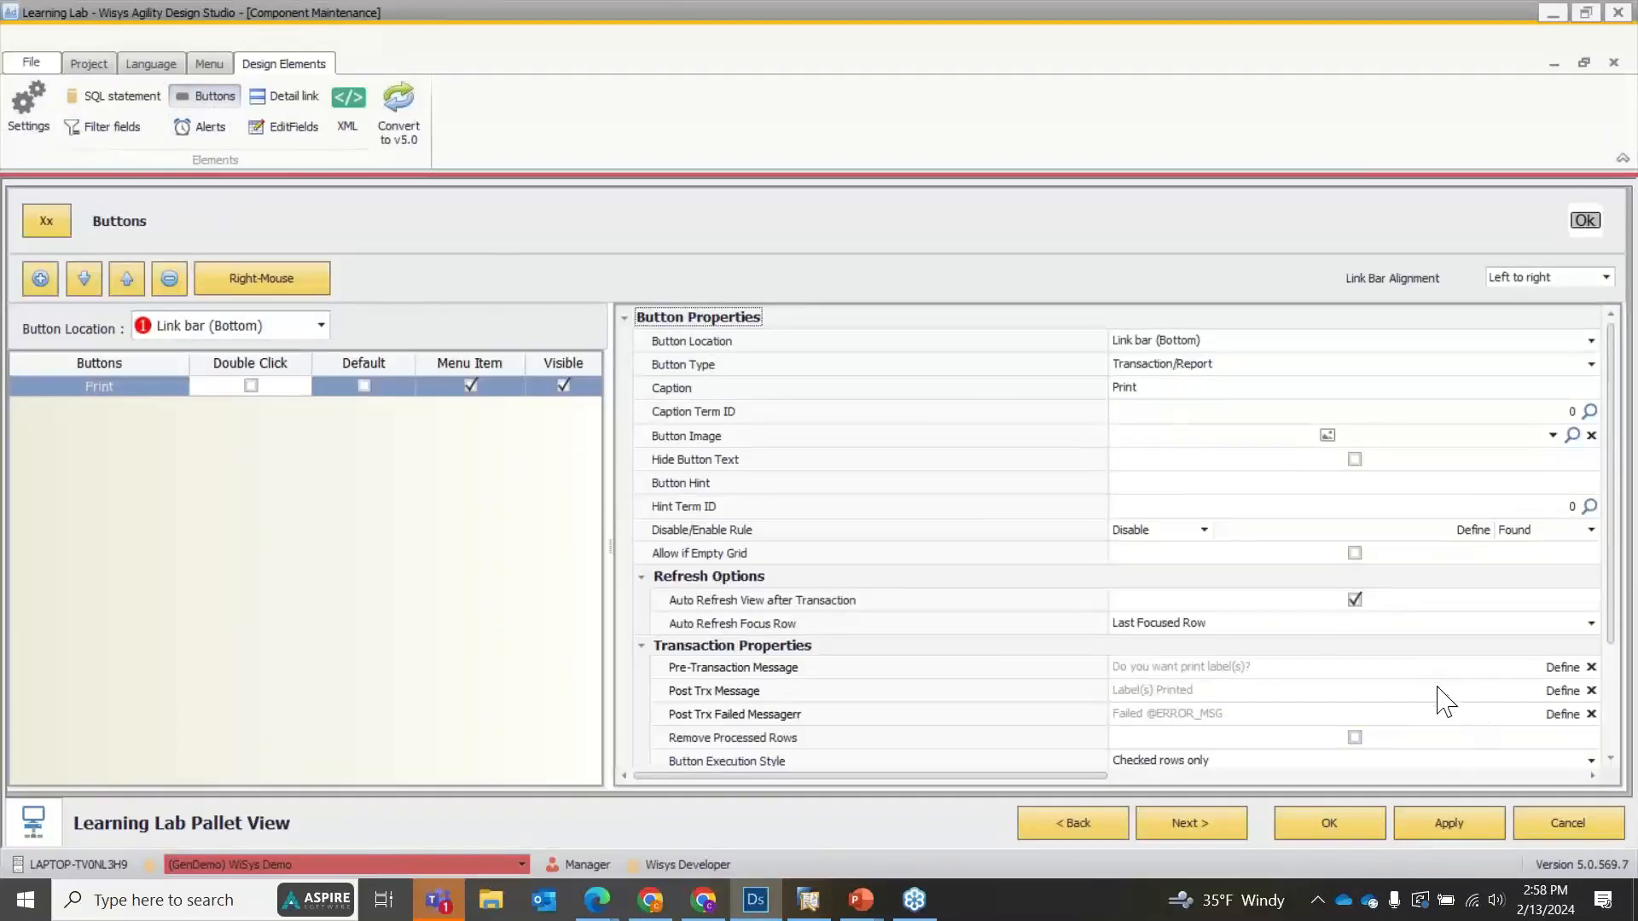
scroll(1411, 699, "down", 2)
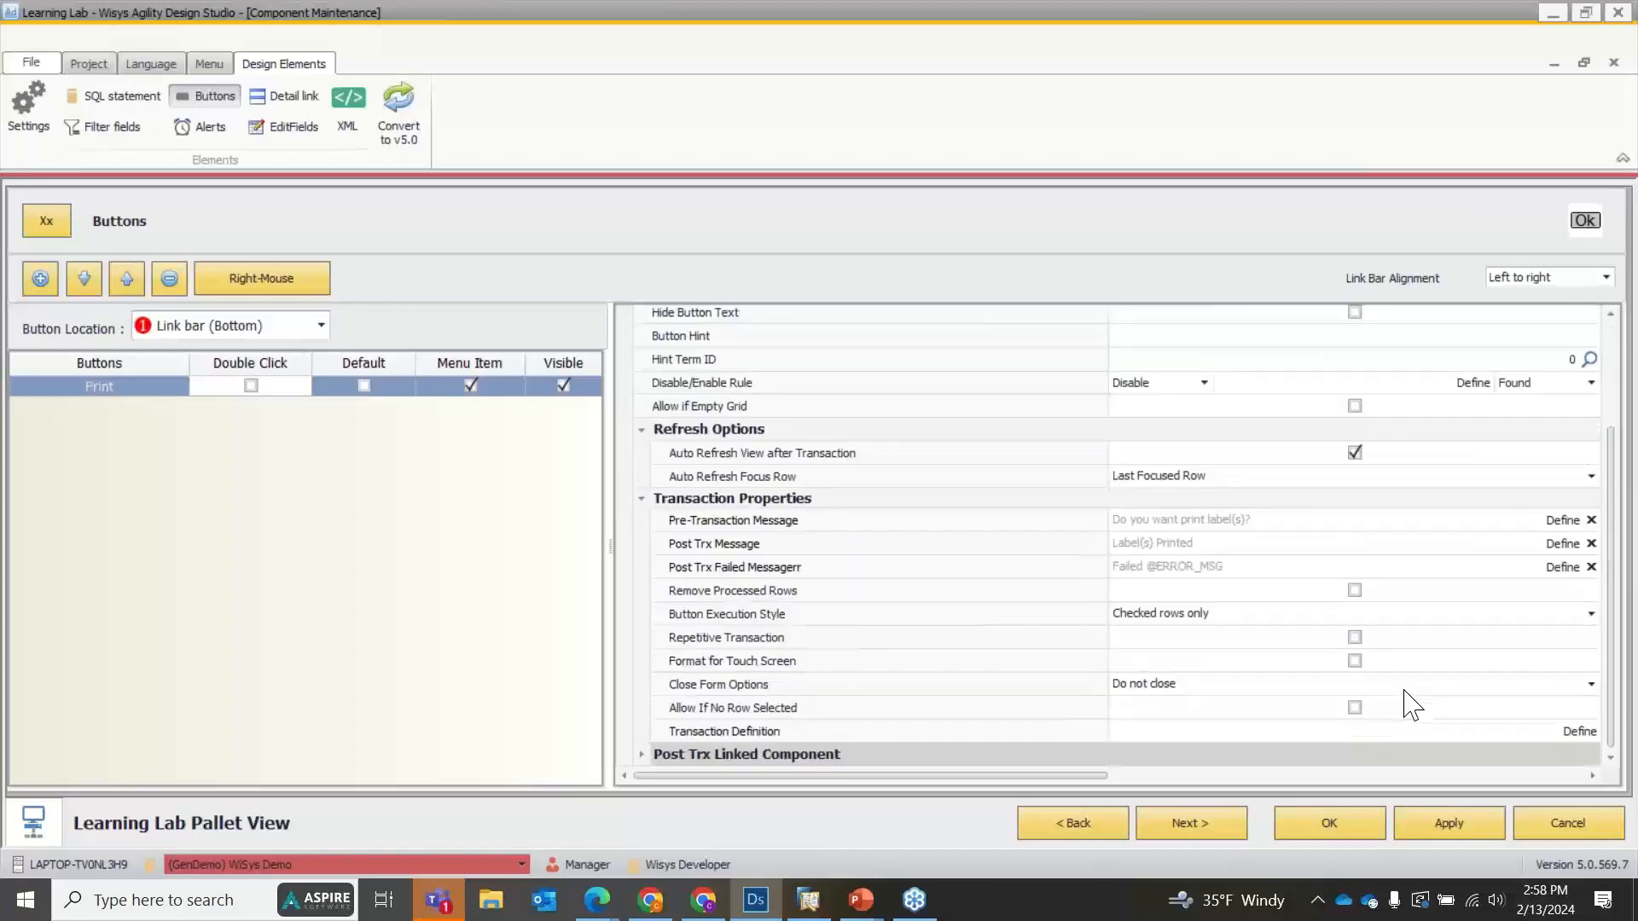
left_click(642, 754)
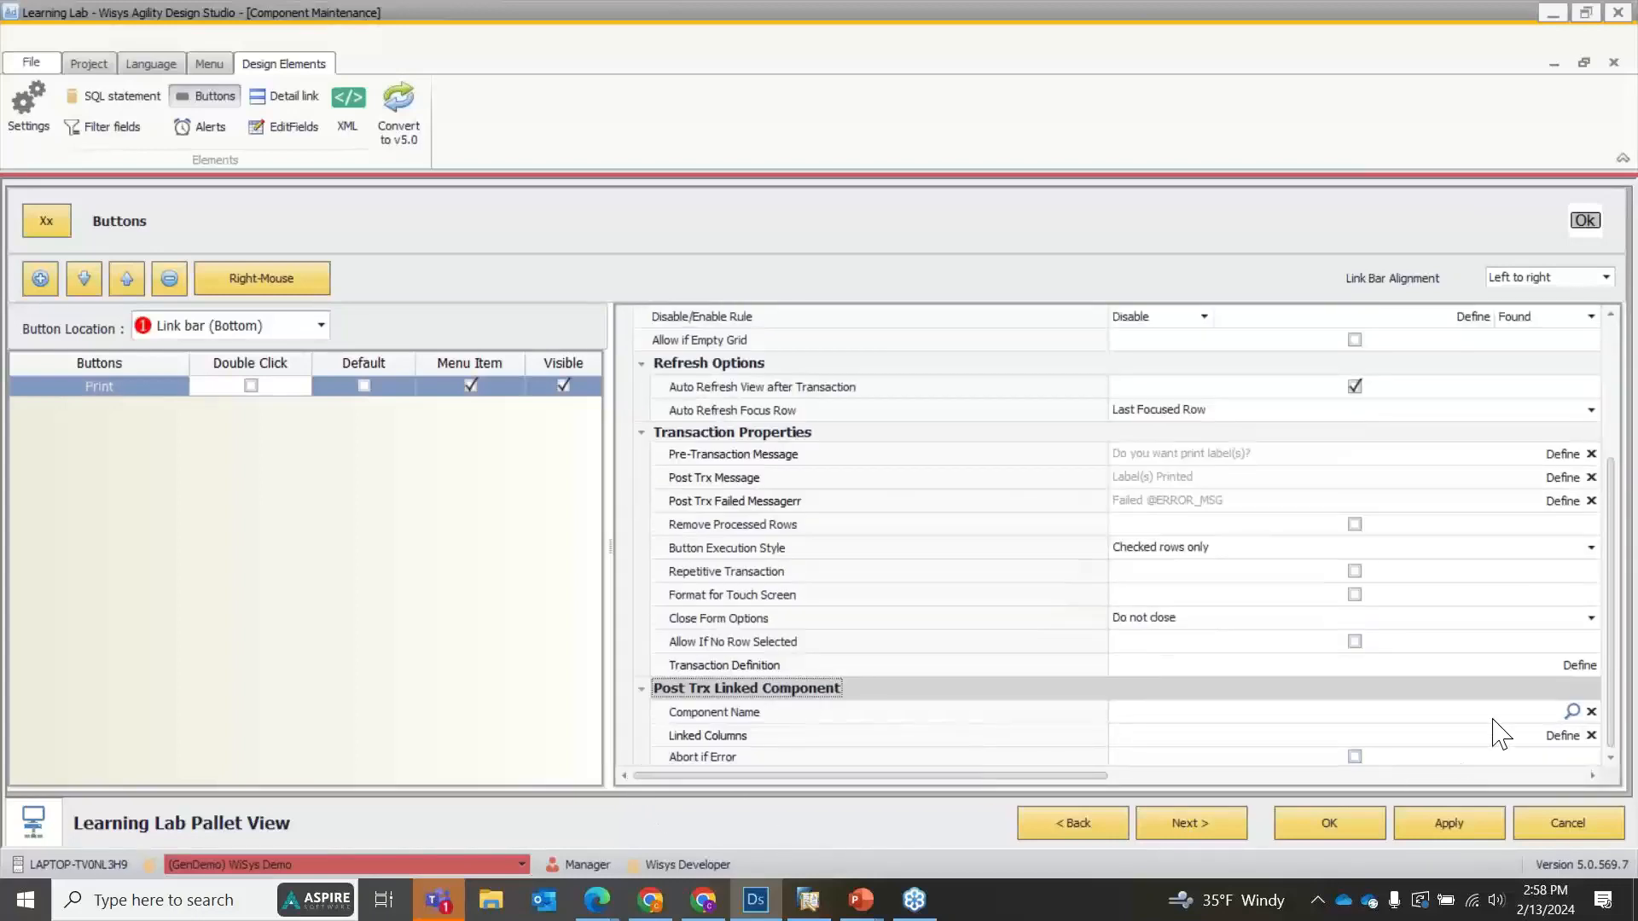
scroll(1066, 494, "up", 3)
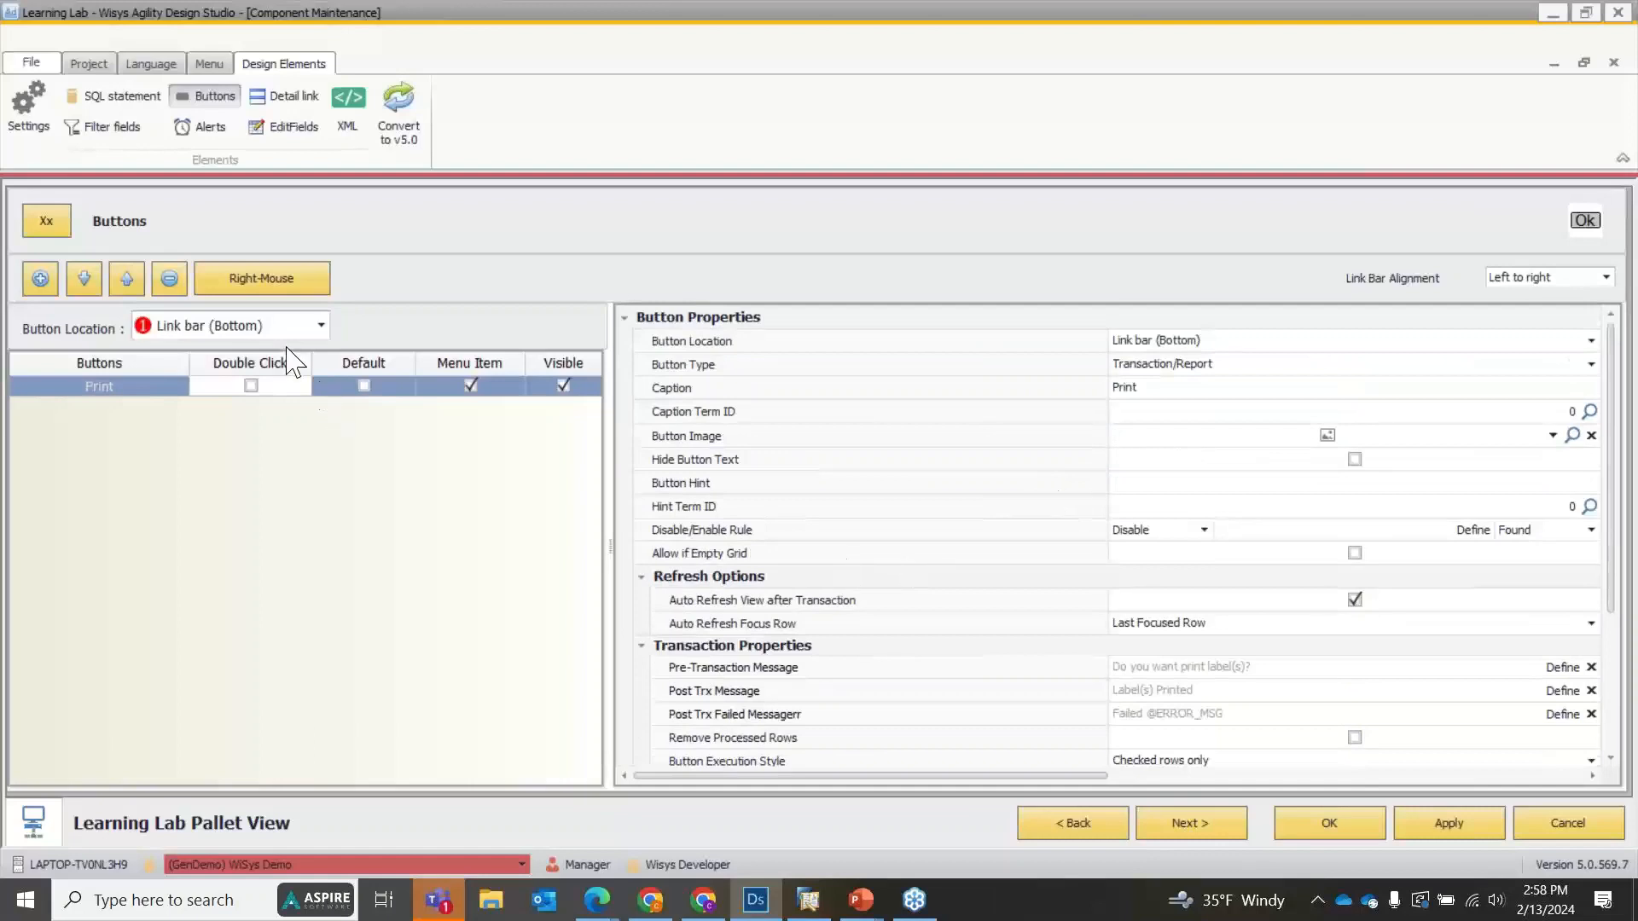
Set the Toolbar (Top) button's type to Transaction/Report and review its transaction properties.
left_click(278, 325)
left_click(249, 351)
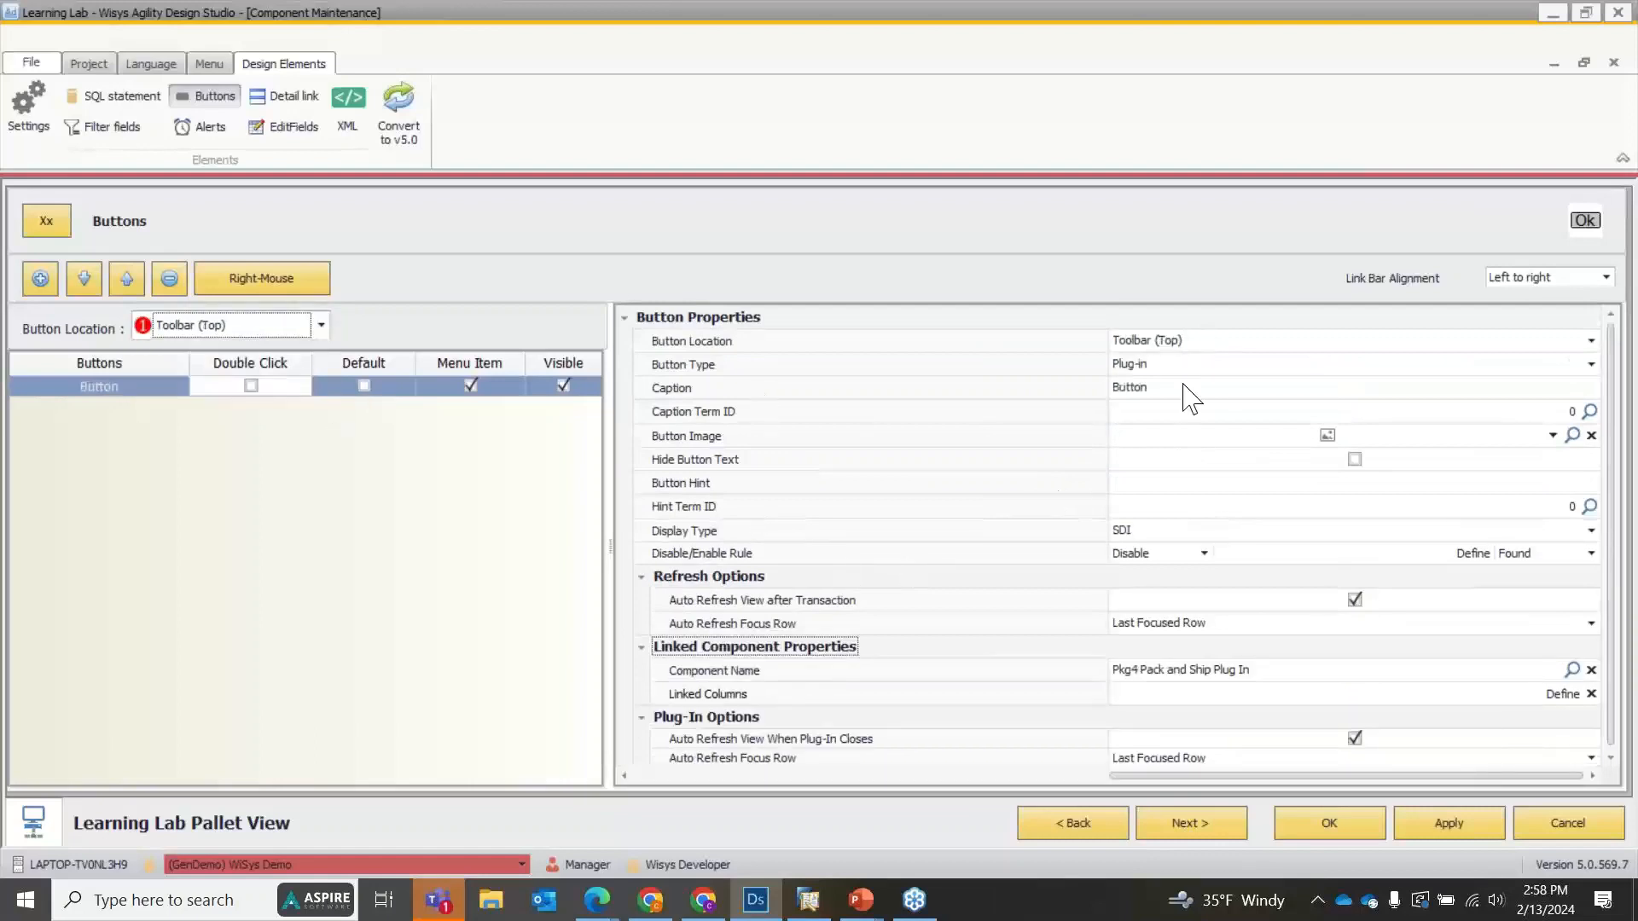
left_click(1169, 365)
left_click(1147, 424)
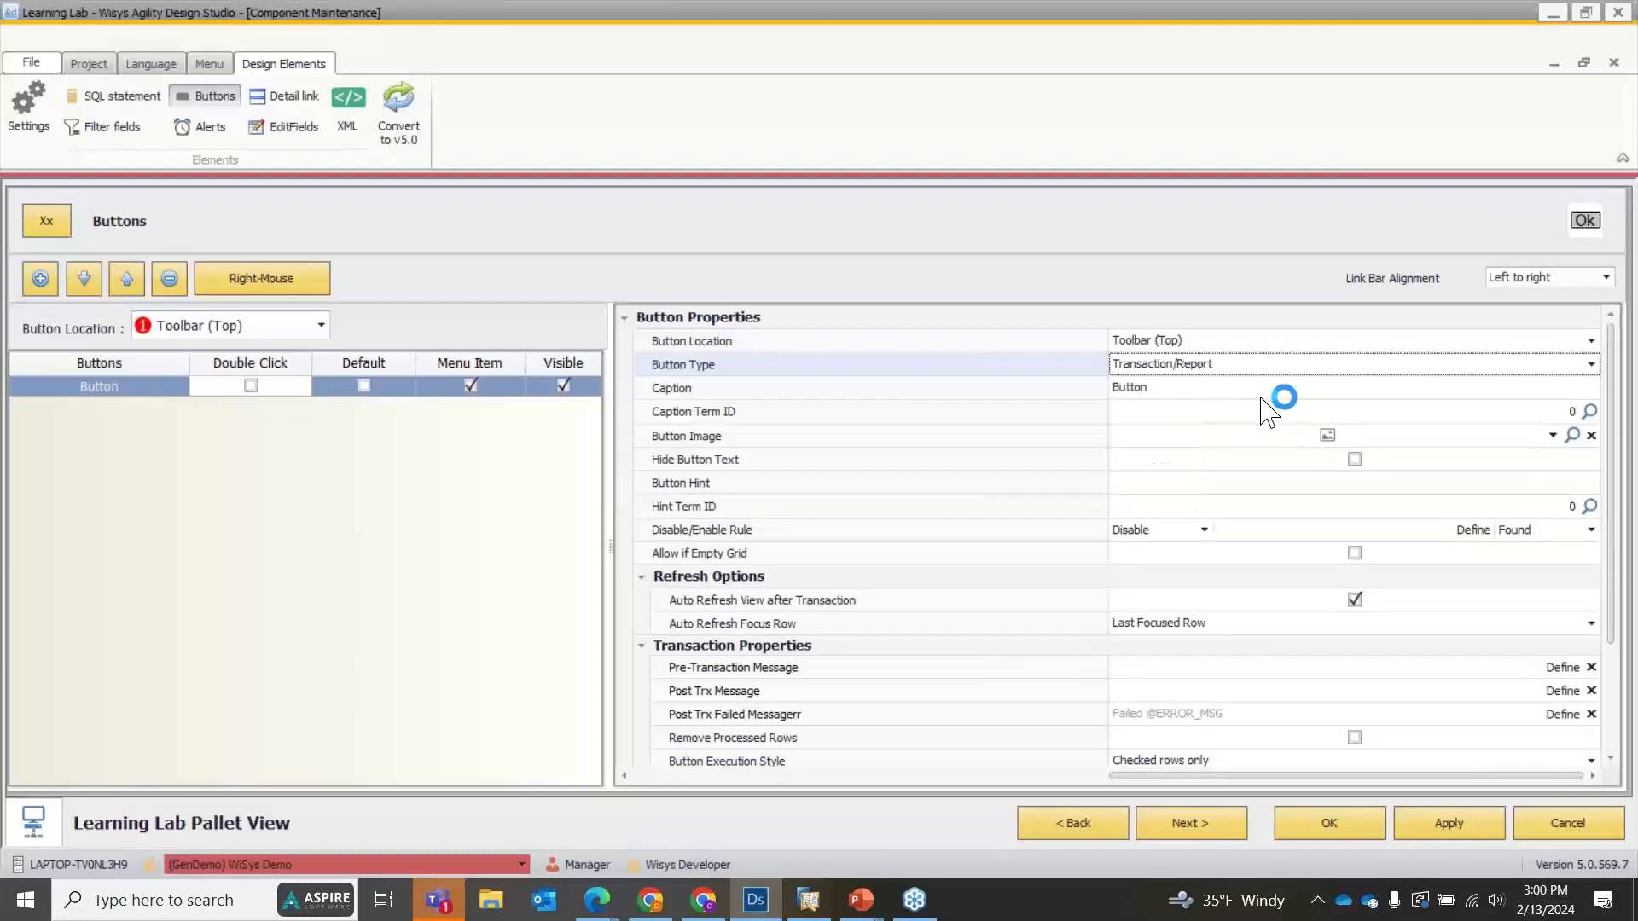
scroll(1250, 431, "down", 2)
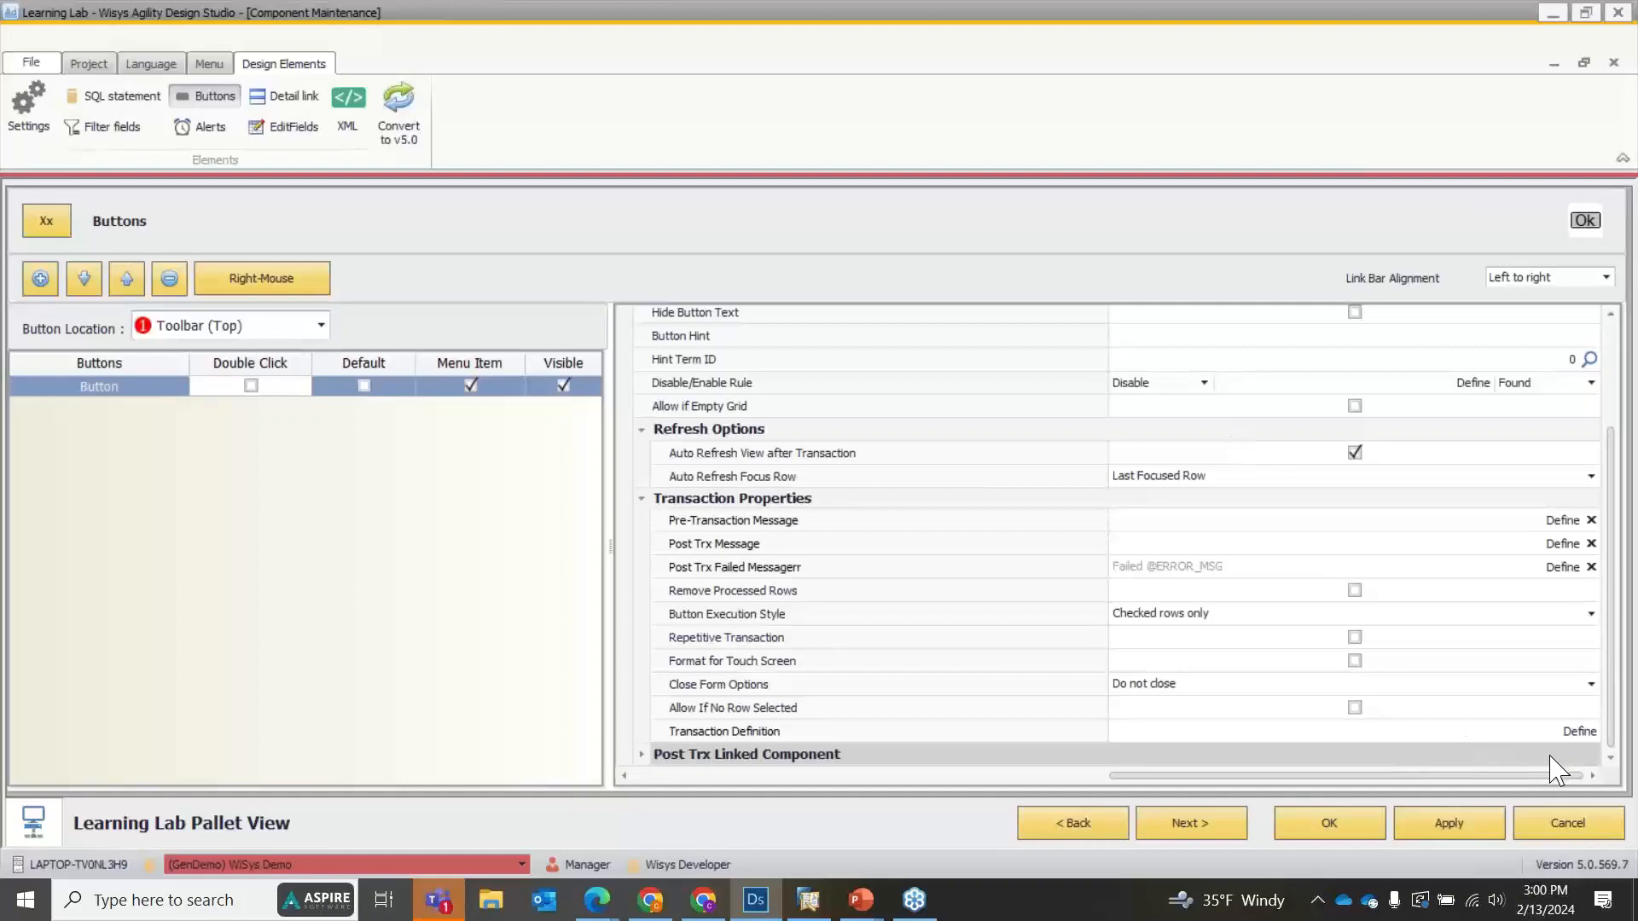
scroll(1552, 768, "up", 3)
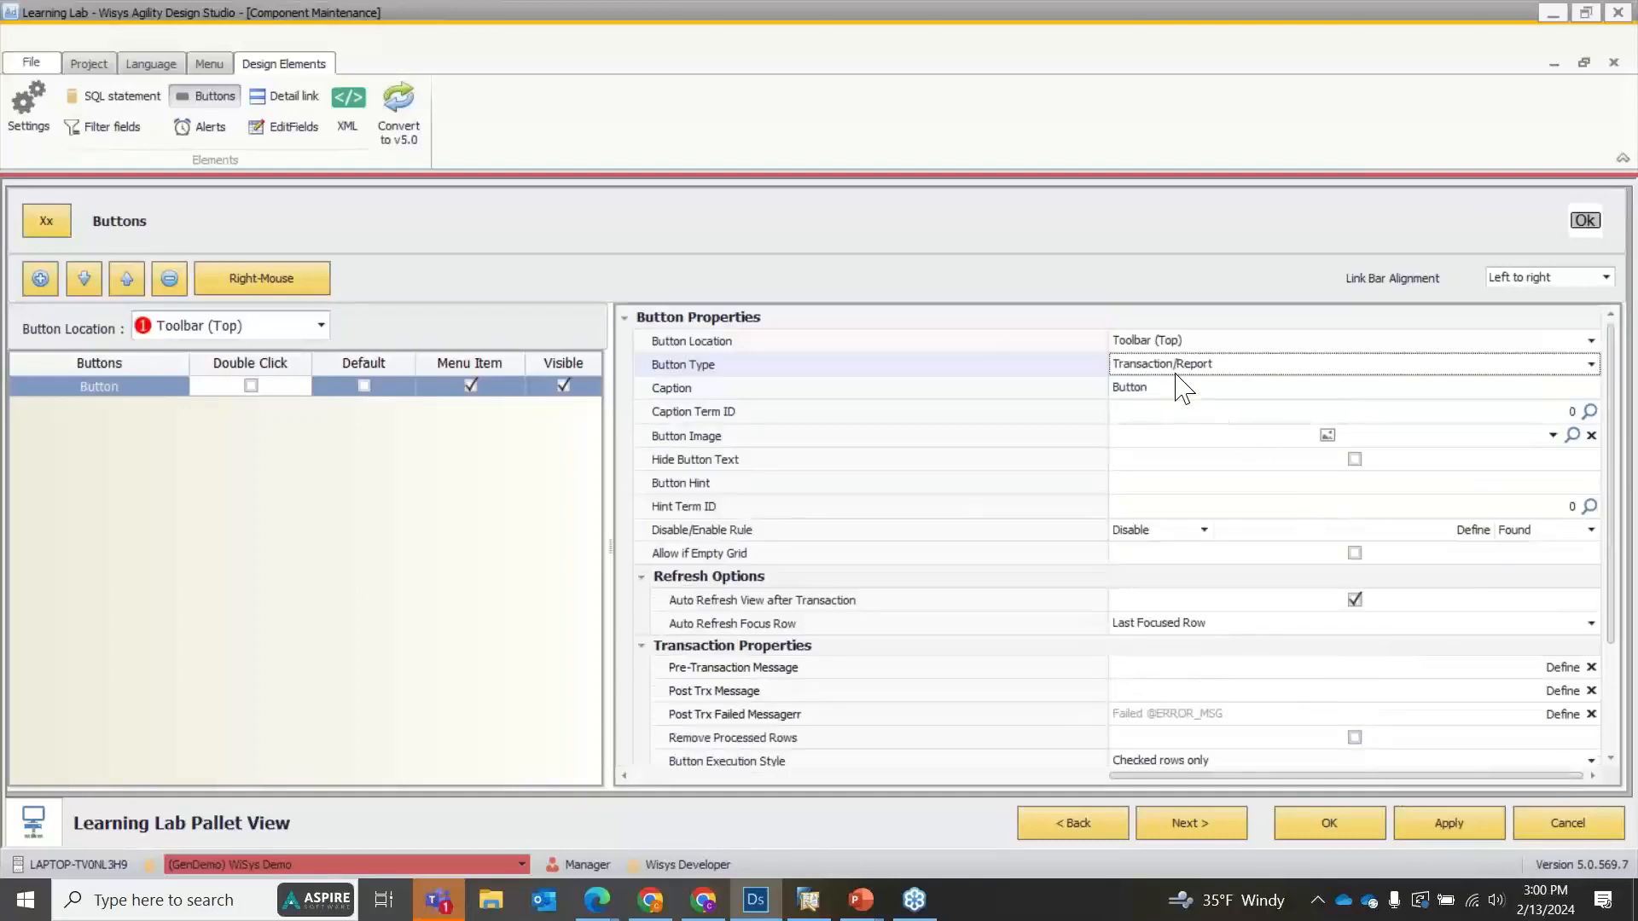
scroll(1184, 397, "down", 3)
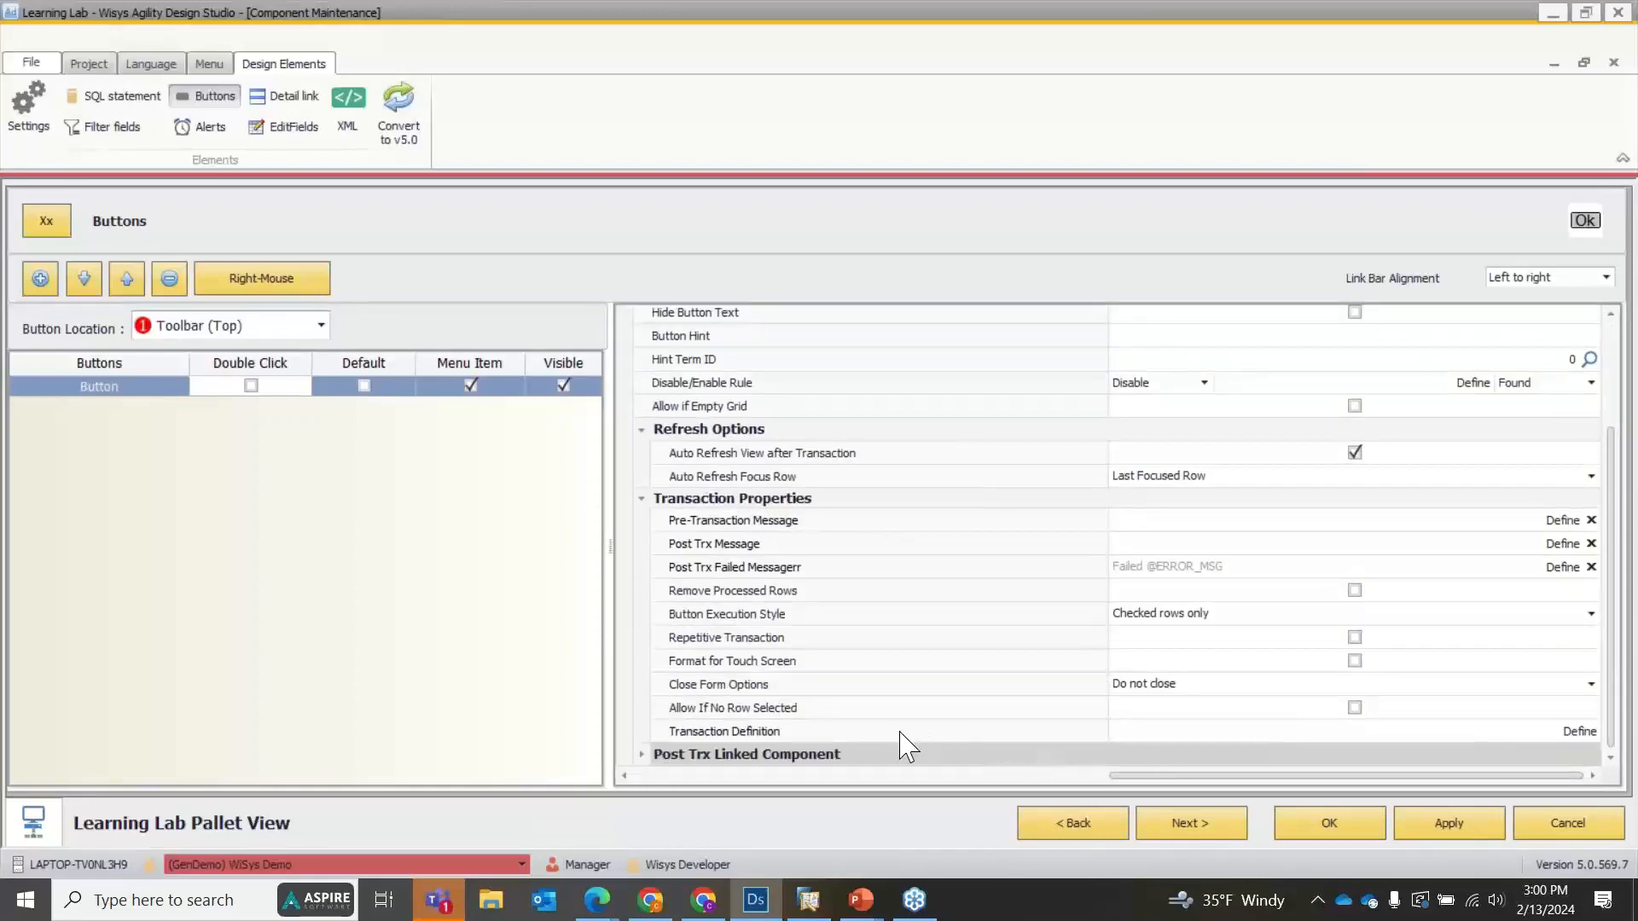
Open the toolbar button's transaction definition and show its form variables.
left_click(1592, 735)
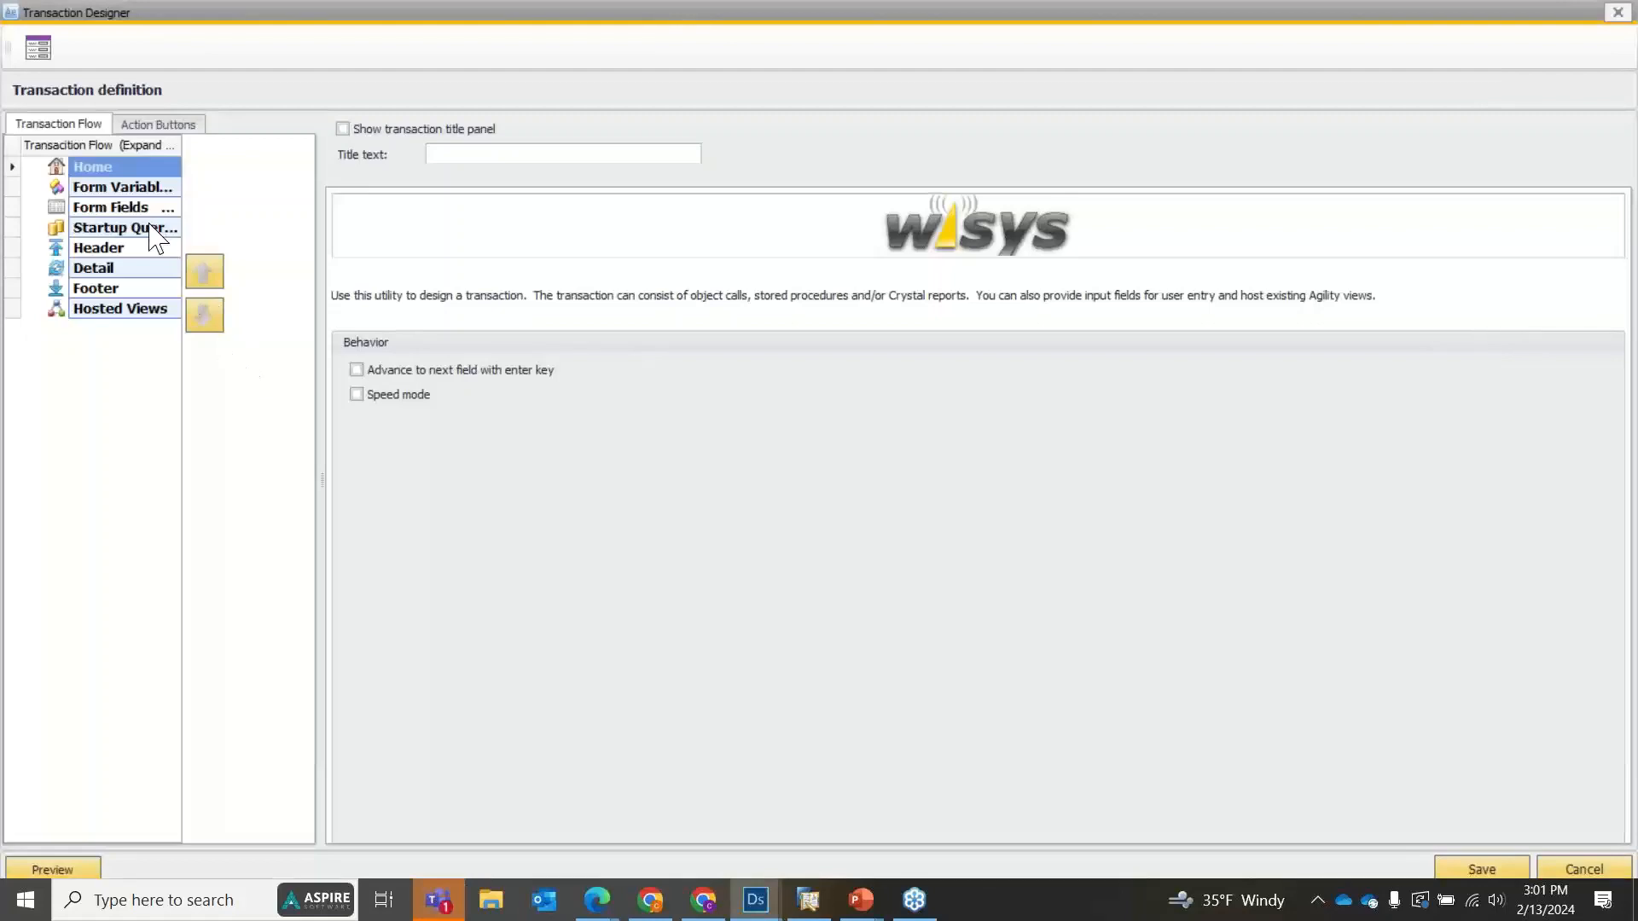
left_click(118, 191)
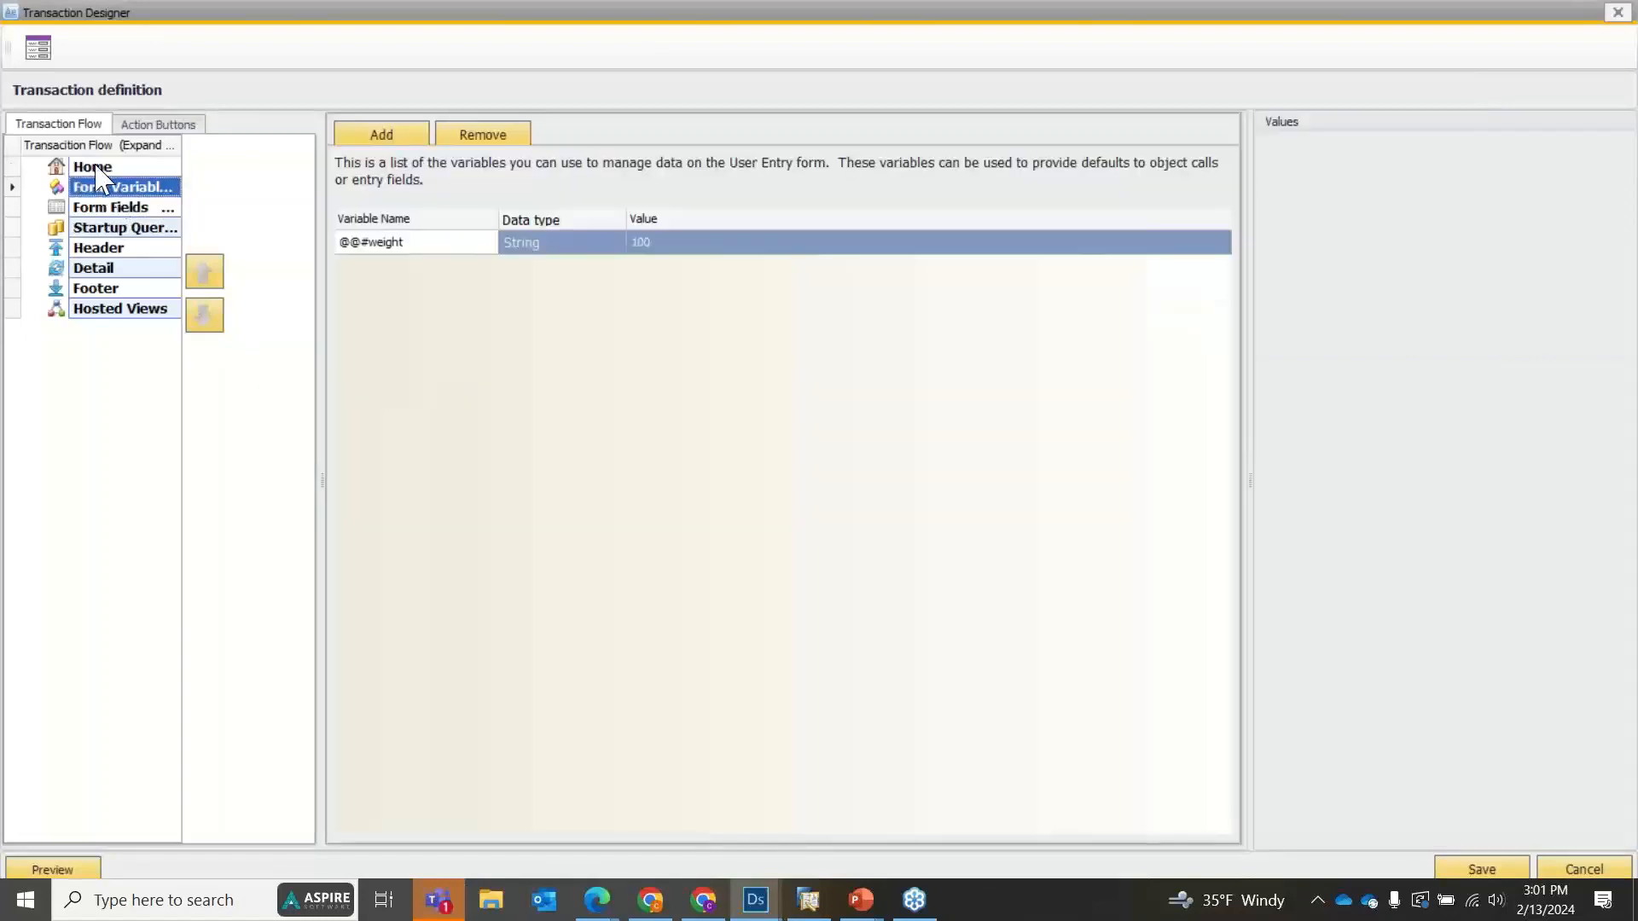
left_click(97, 168)
left_click(101, 189)
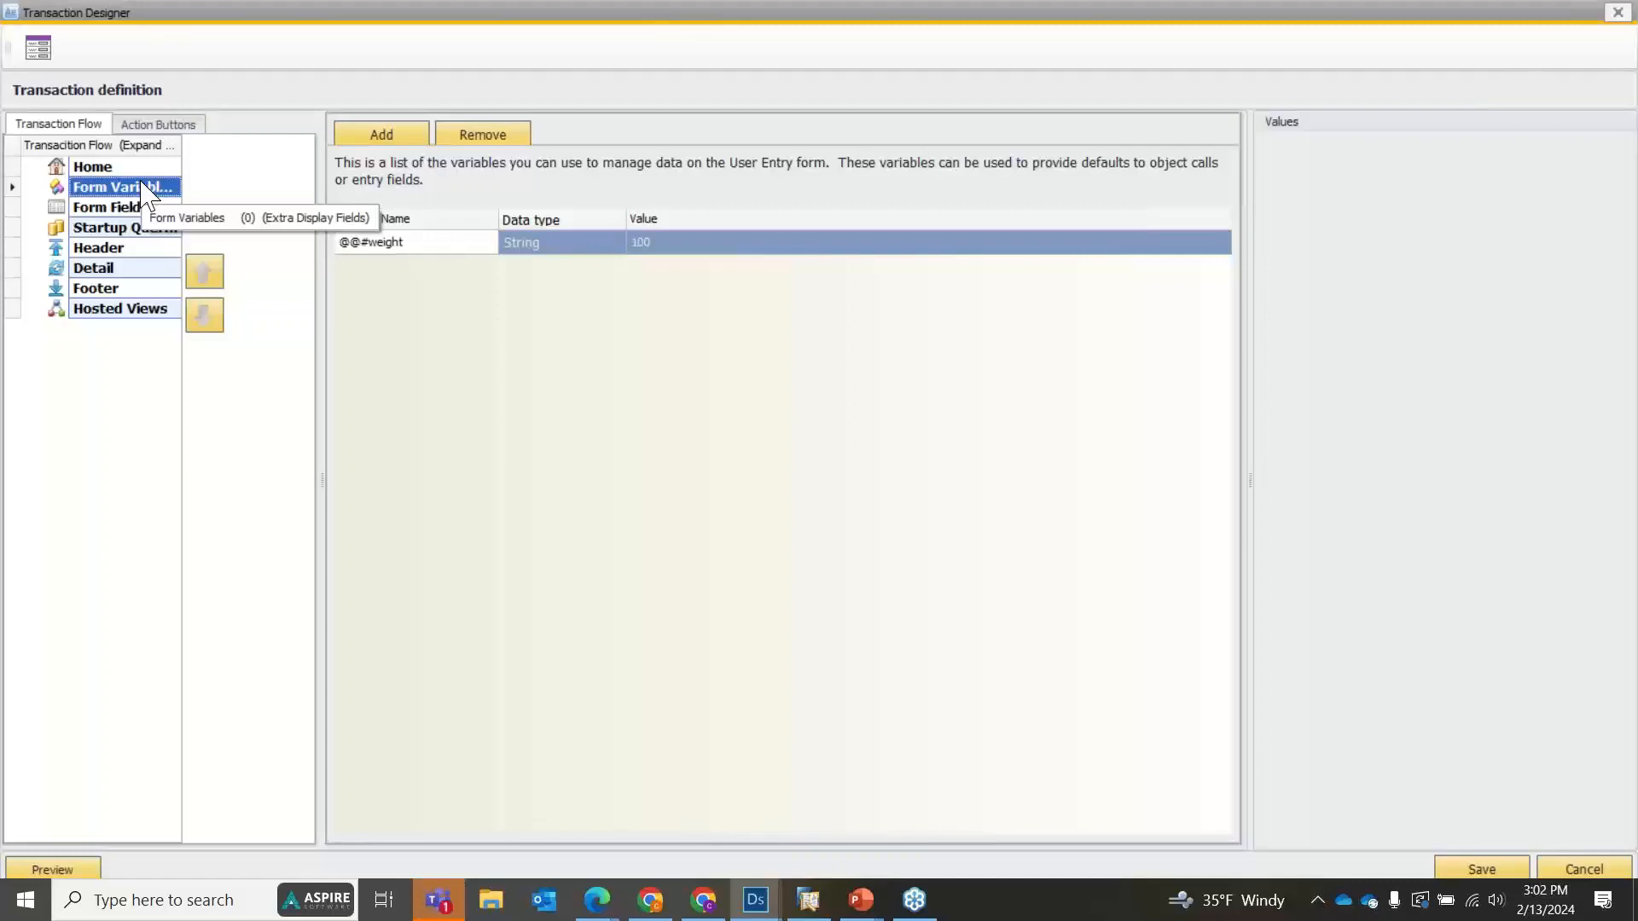
Add a form variable named Whse of type Integer with starting value 5.
left_click(380, 136)
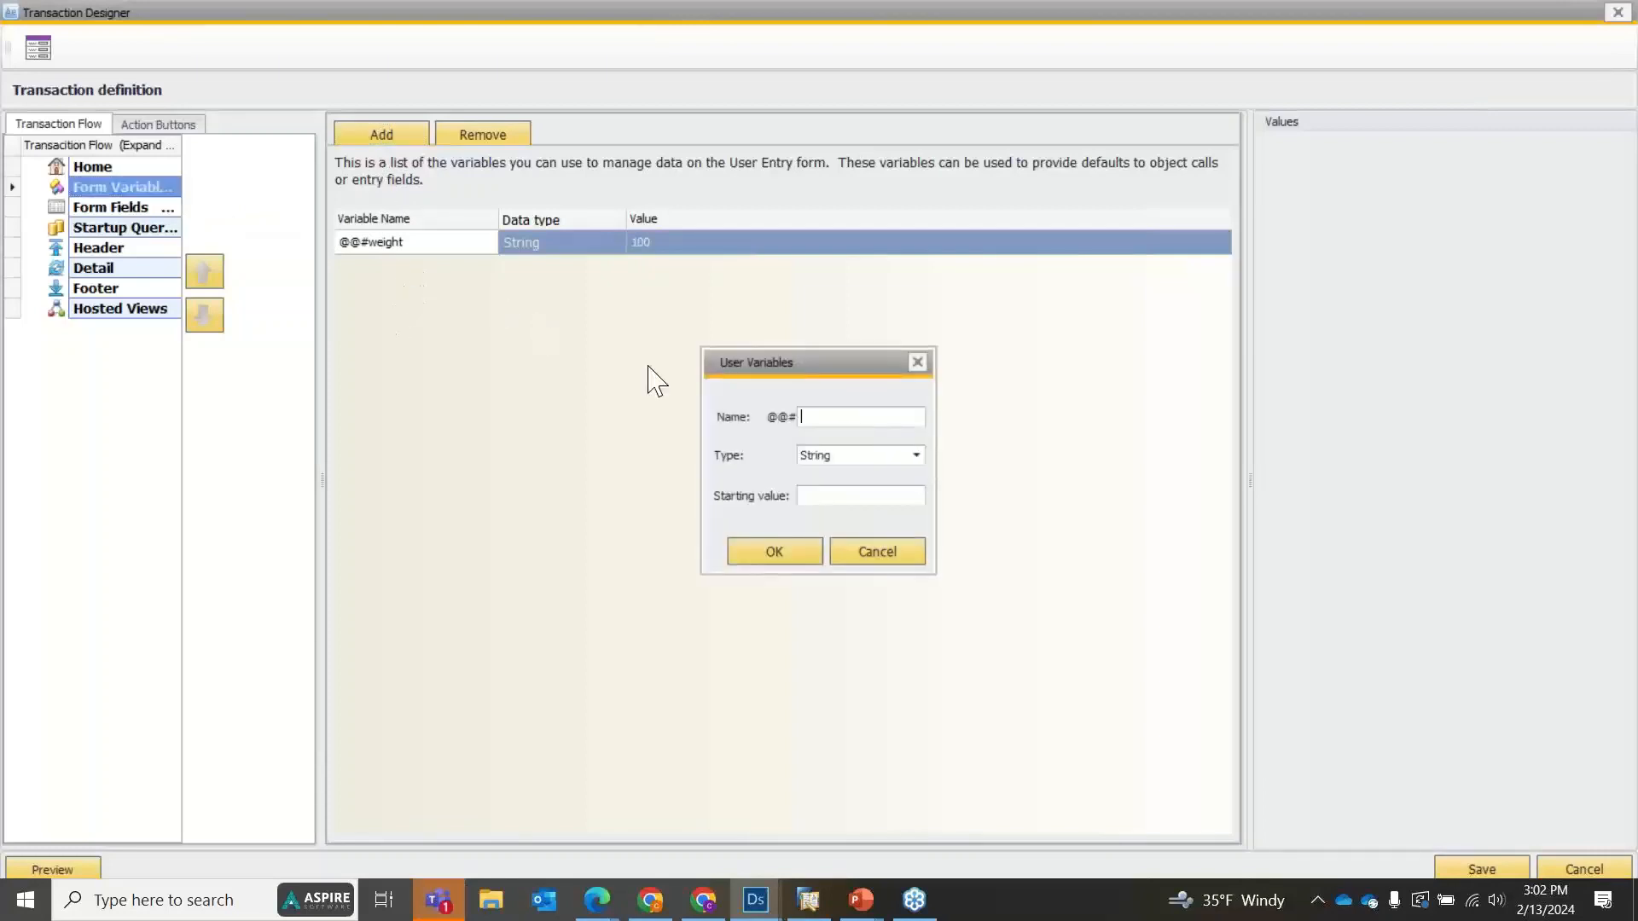
type("Whse")
left_click(811, 456)
left_click(841, 514)
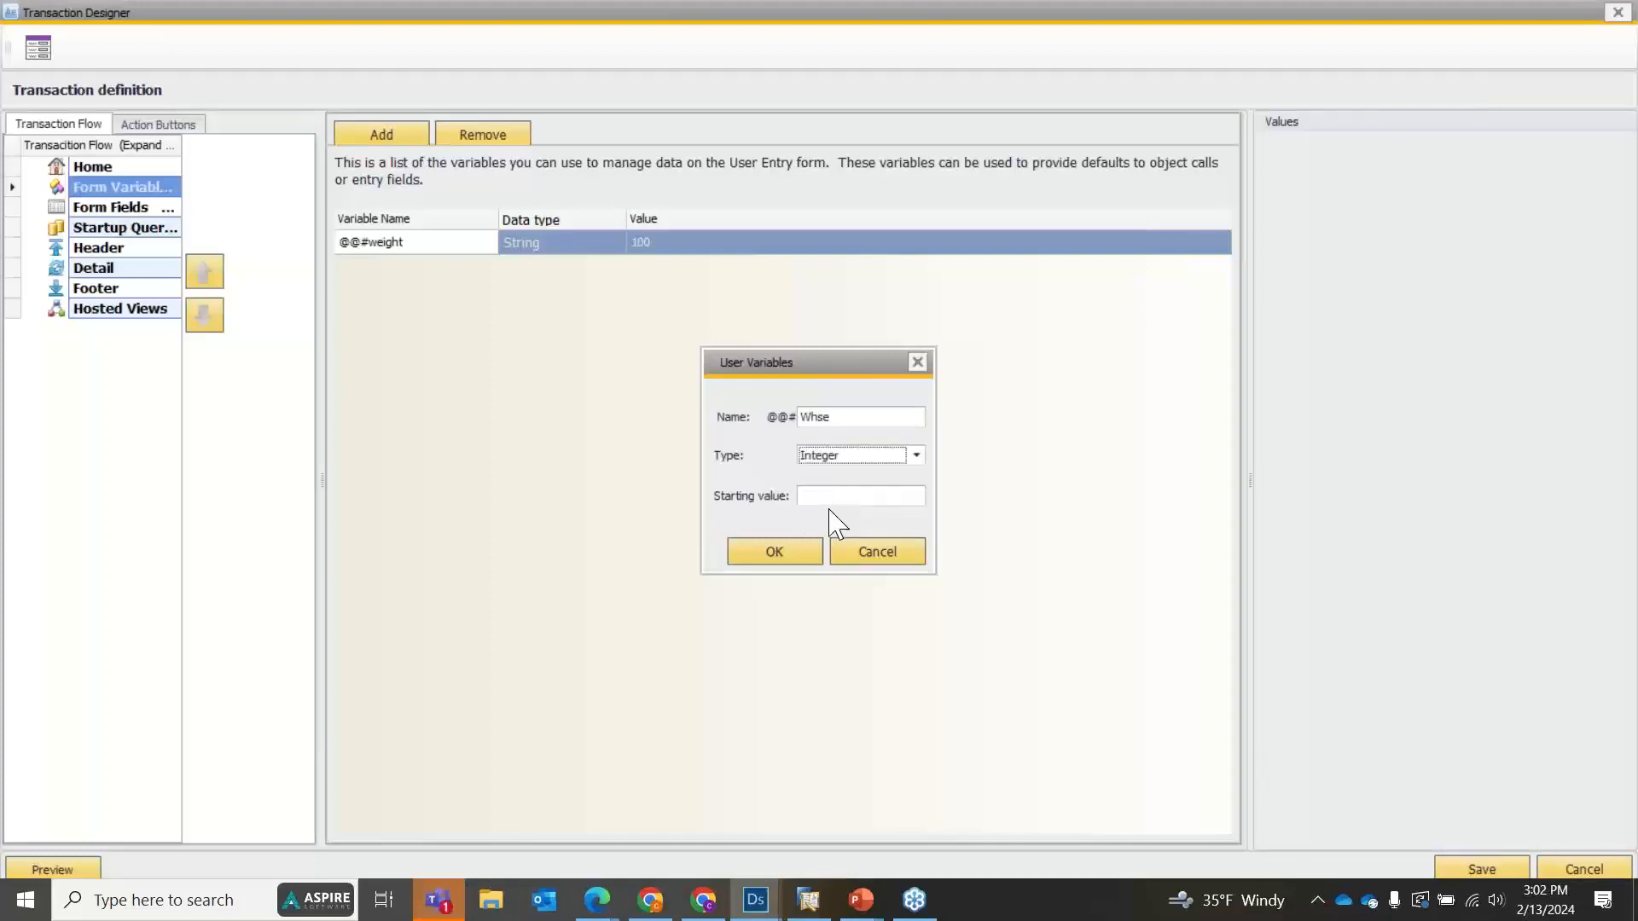
left_click(820, 497)
type("0")
left_click(773, 551)
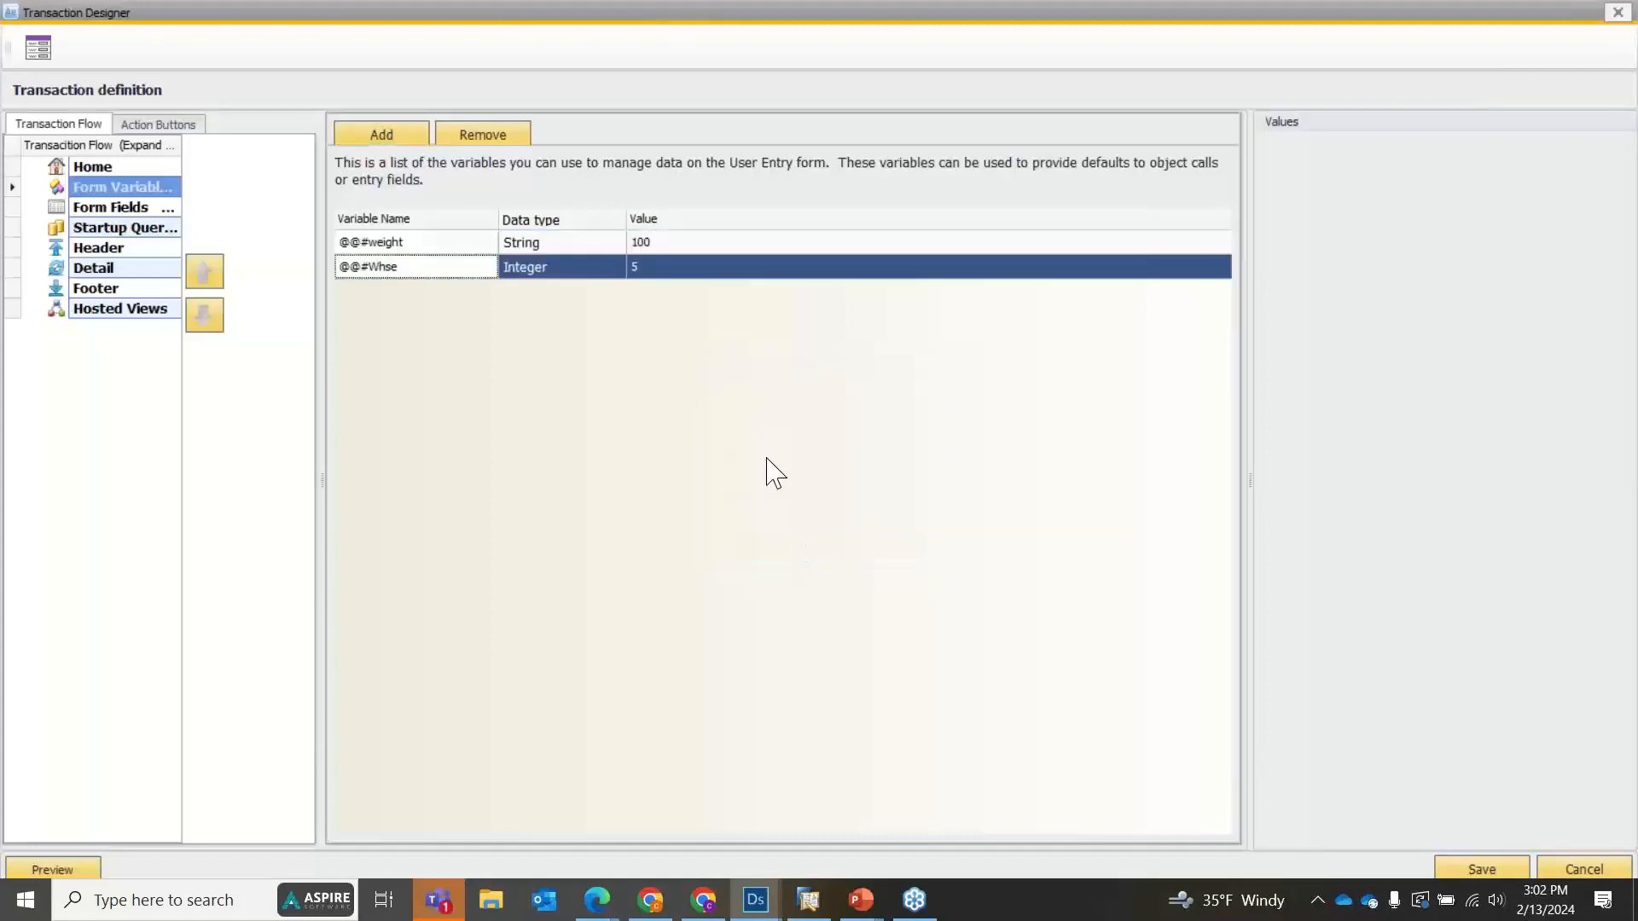
Set the value of the Whse form variable to 05.
left_click(662, 269)
type("05")
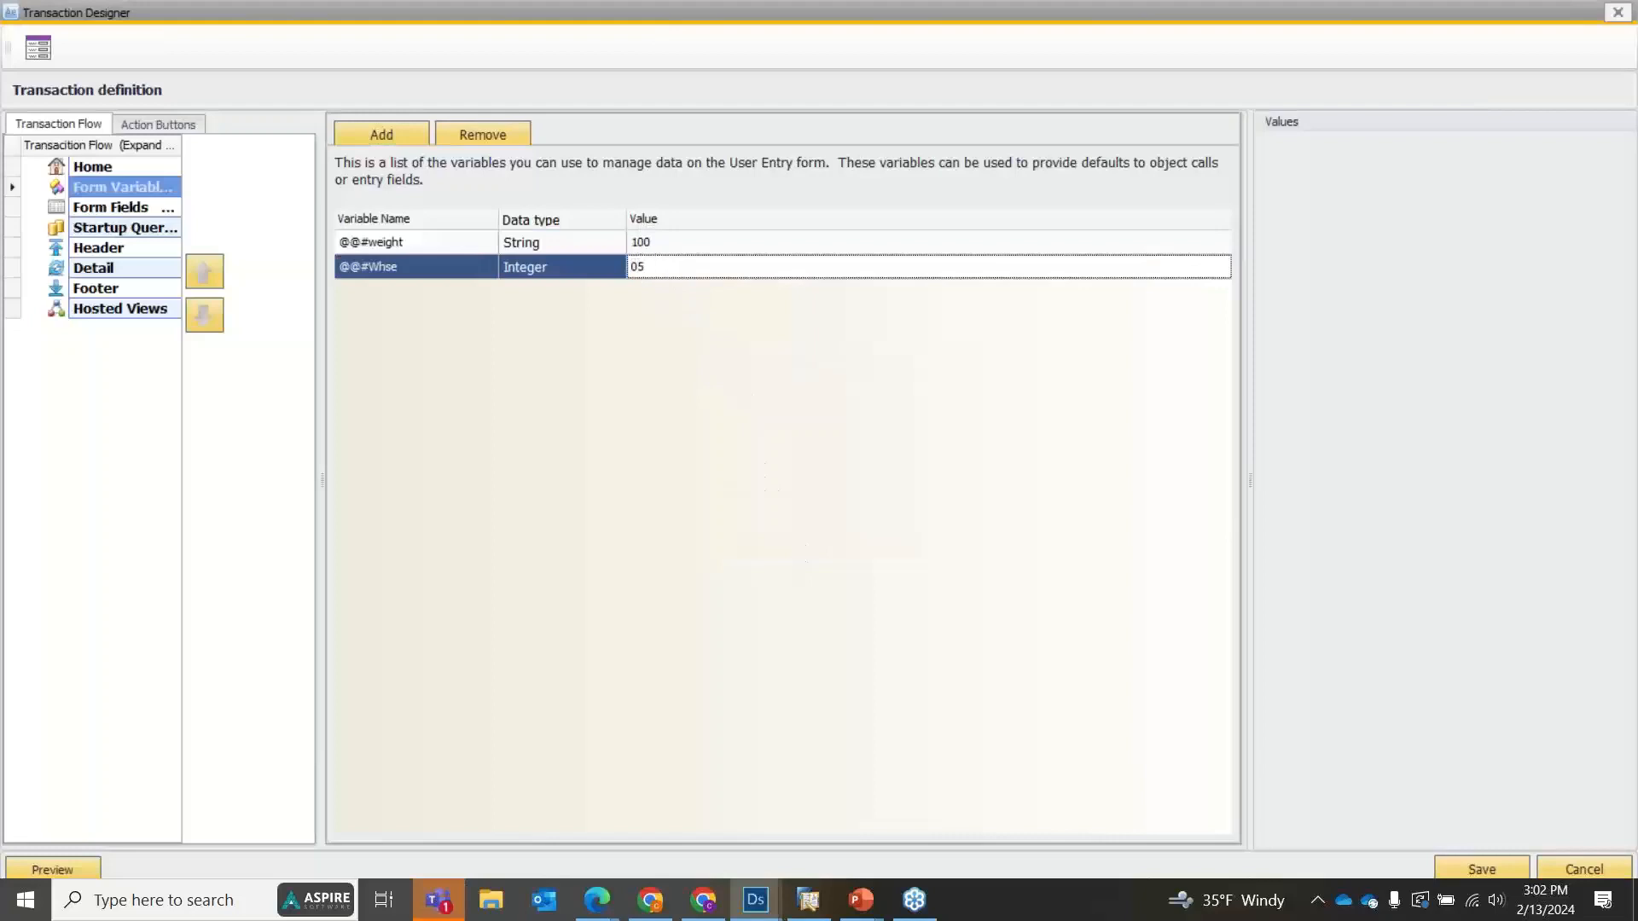
left_click(547, 249)
left_click(660, 274)
left_click(470, 340)
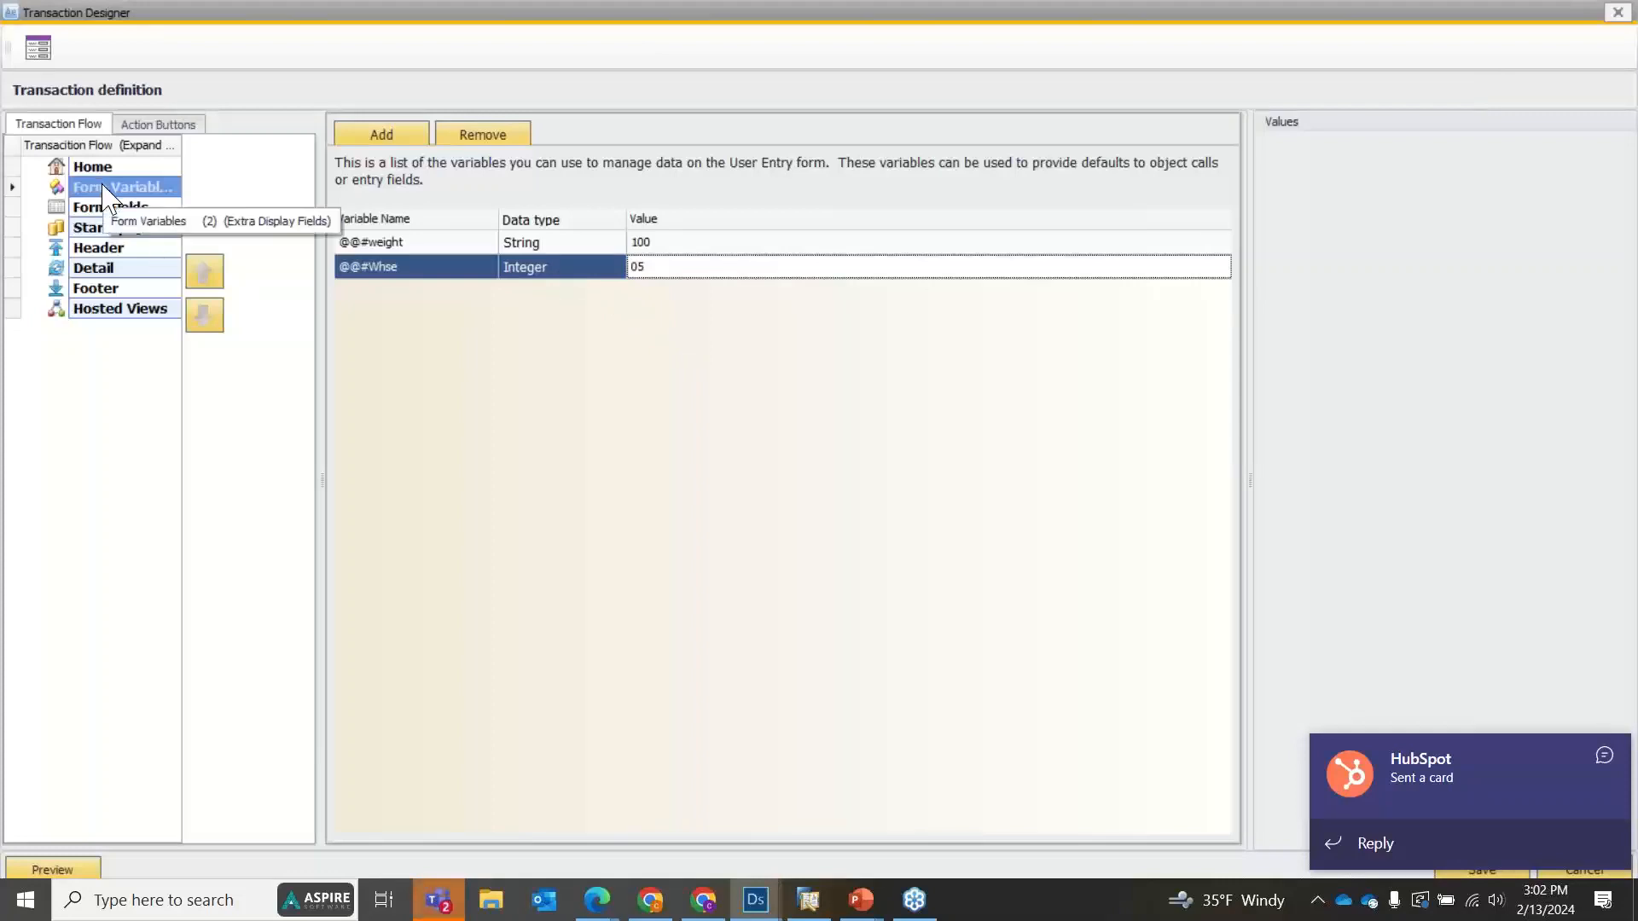
Add a form field of type Integer with the caption Pallet No. to the transaction definition.
left_click(490, 137)
left_click(144, 212)
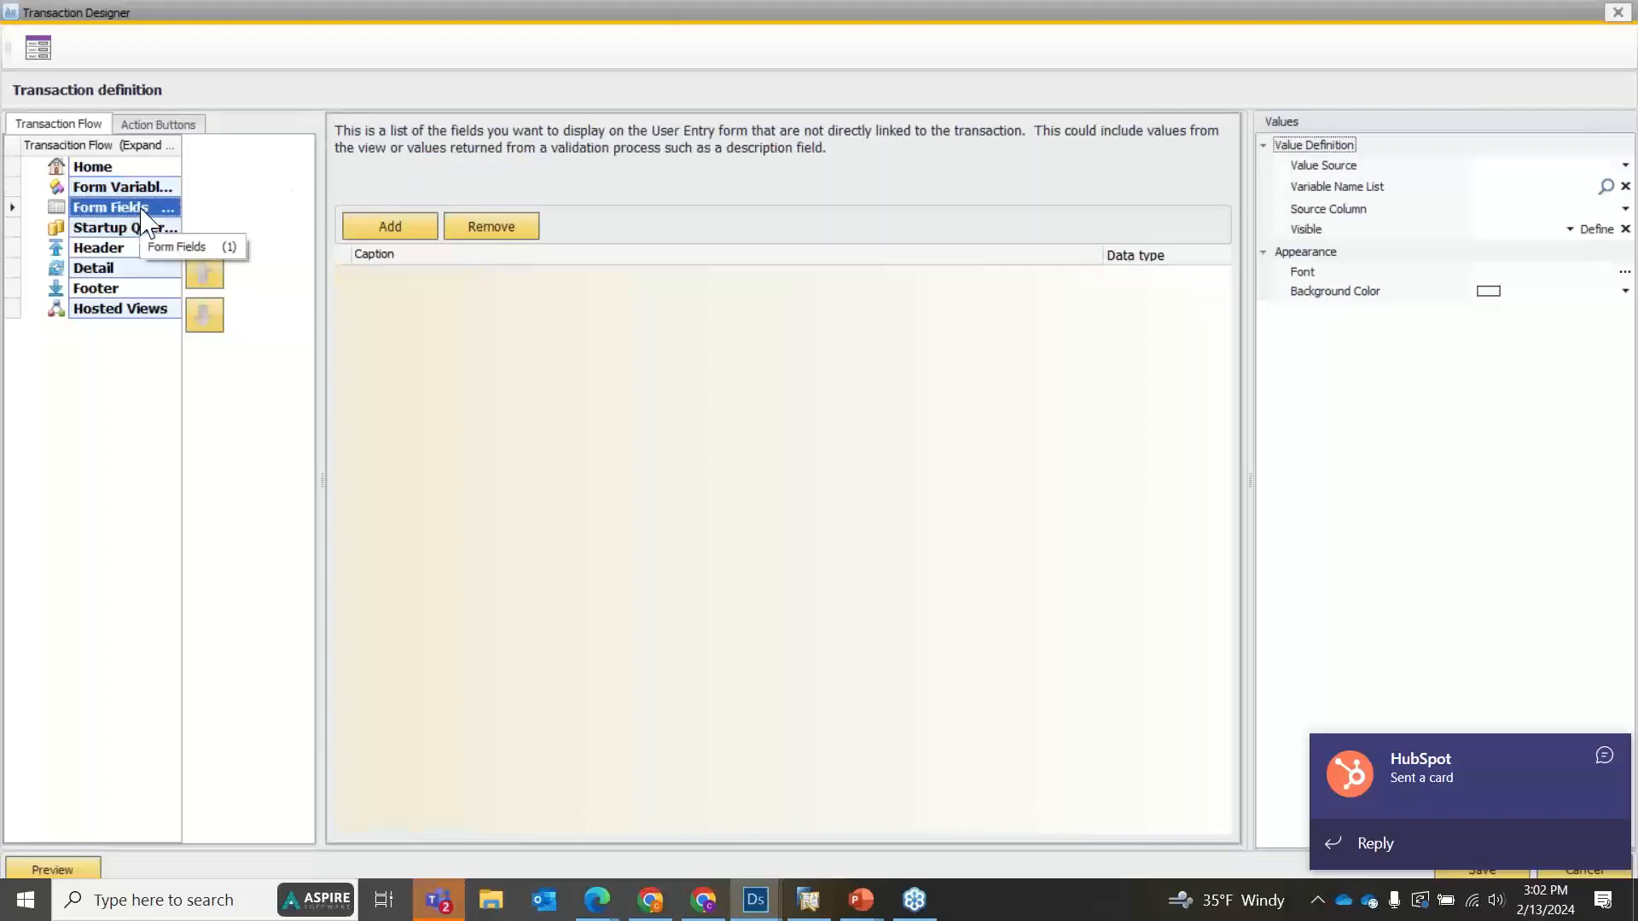
left_click(388, 231)
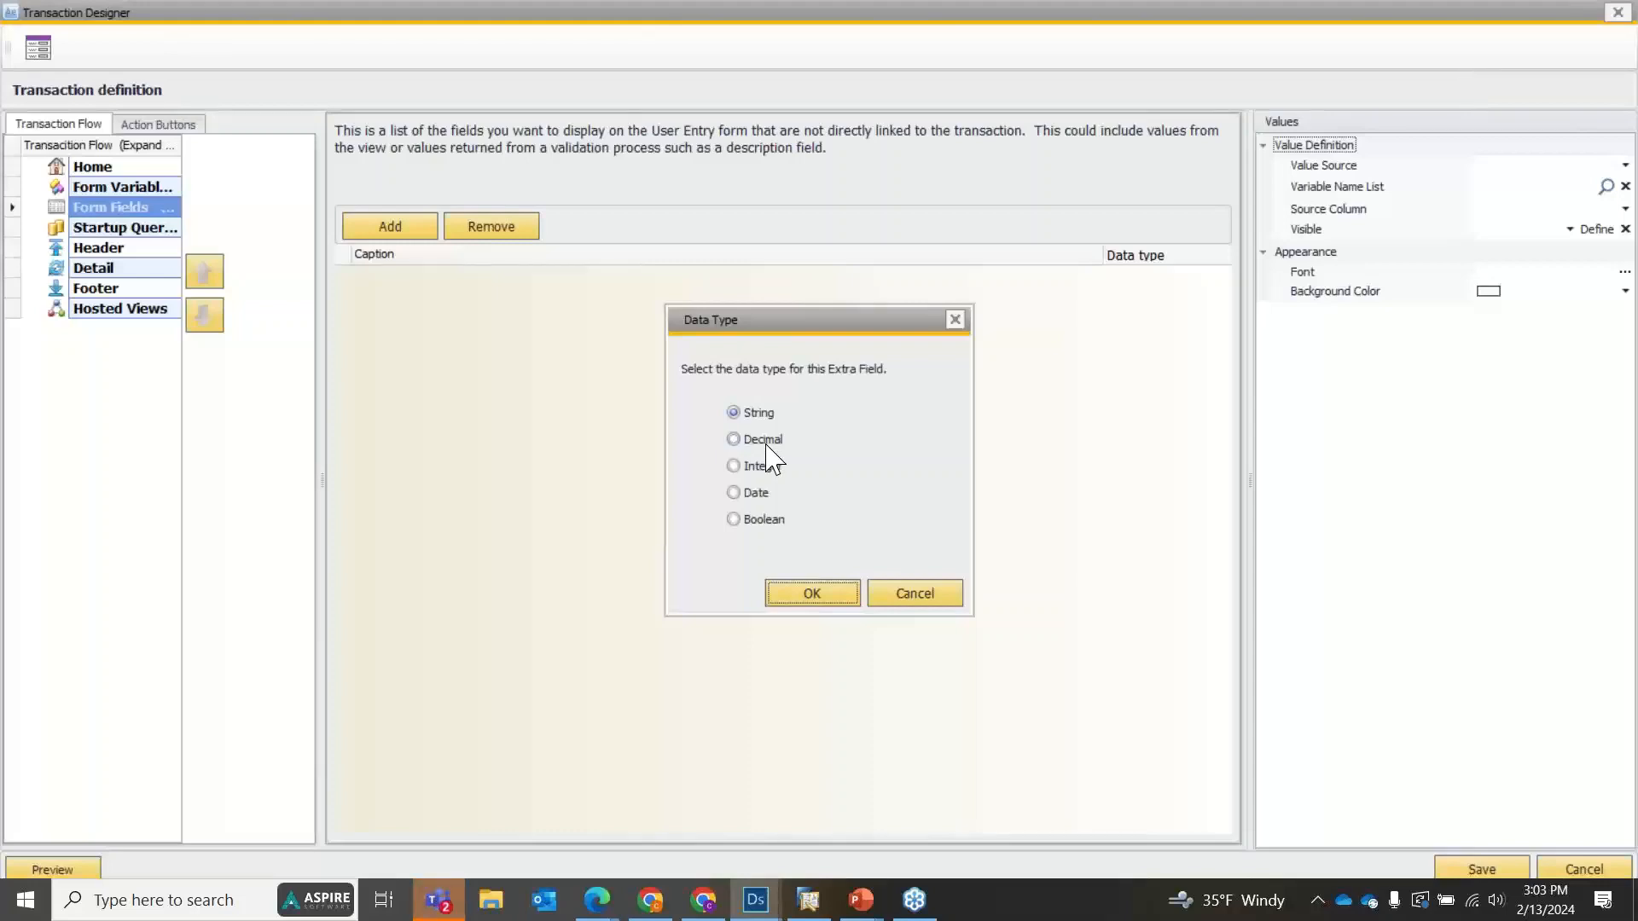
left_click(757, 469)
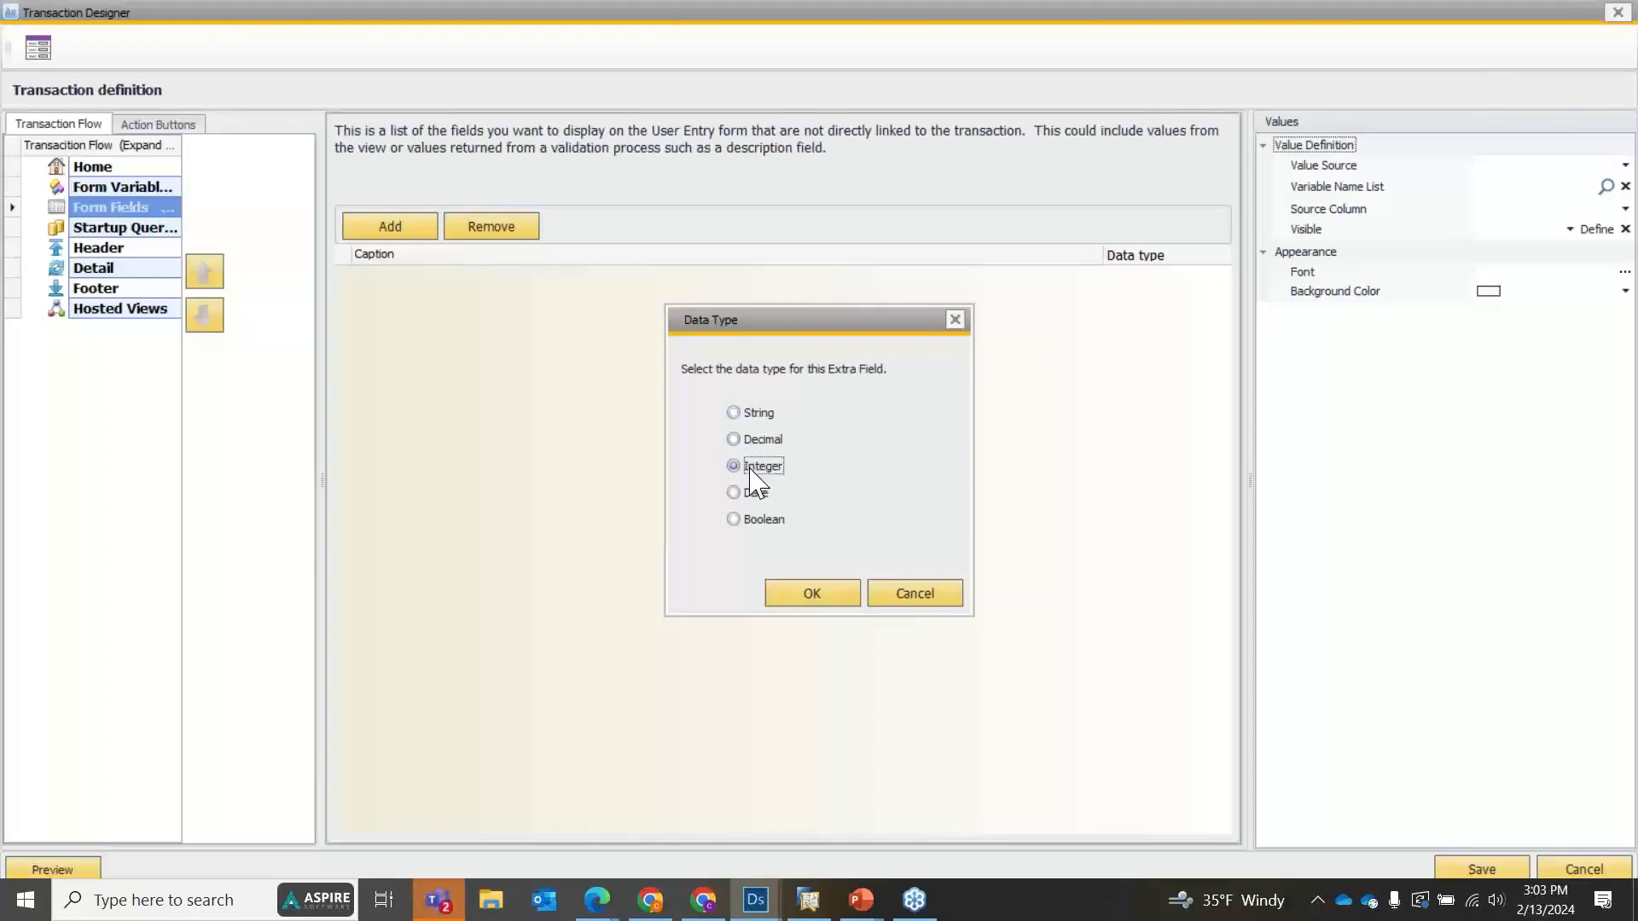
left_click(815, 595)
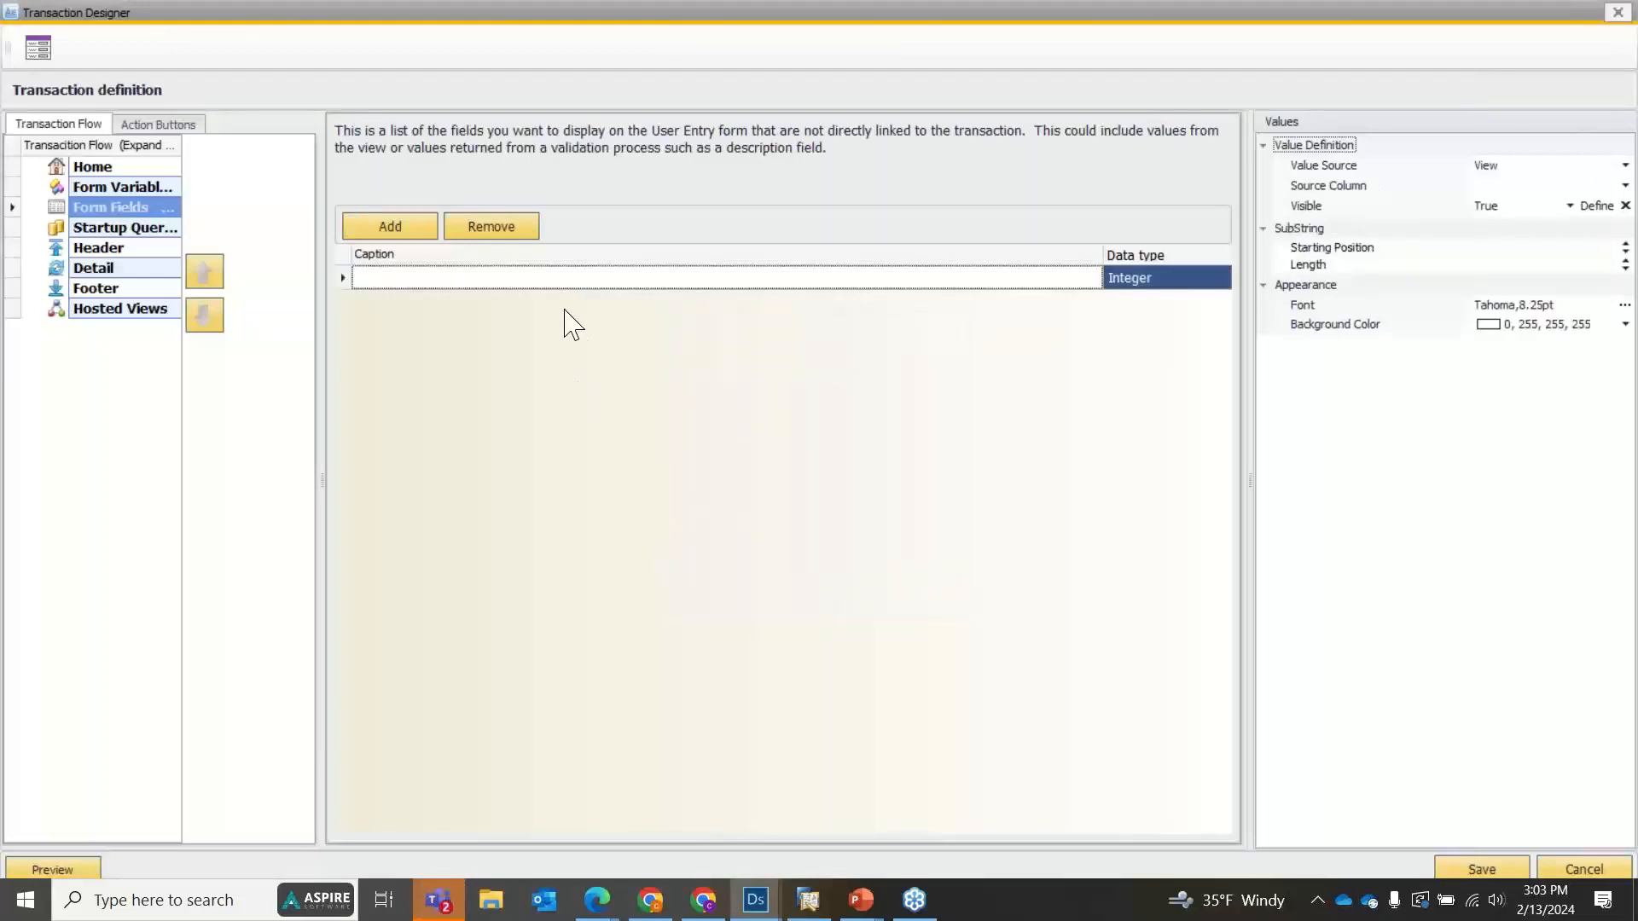
left_click(632, 276)
type("Pallet No.")
Set the Pallet No. field's value source to User entered and save the transaction definition and the component.
left_click(1510, 167)
left_click(1514, 216)
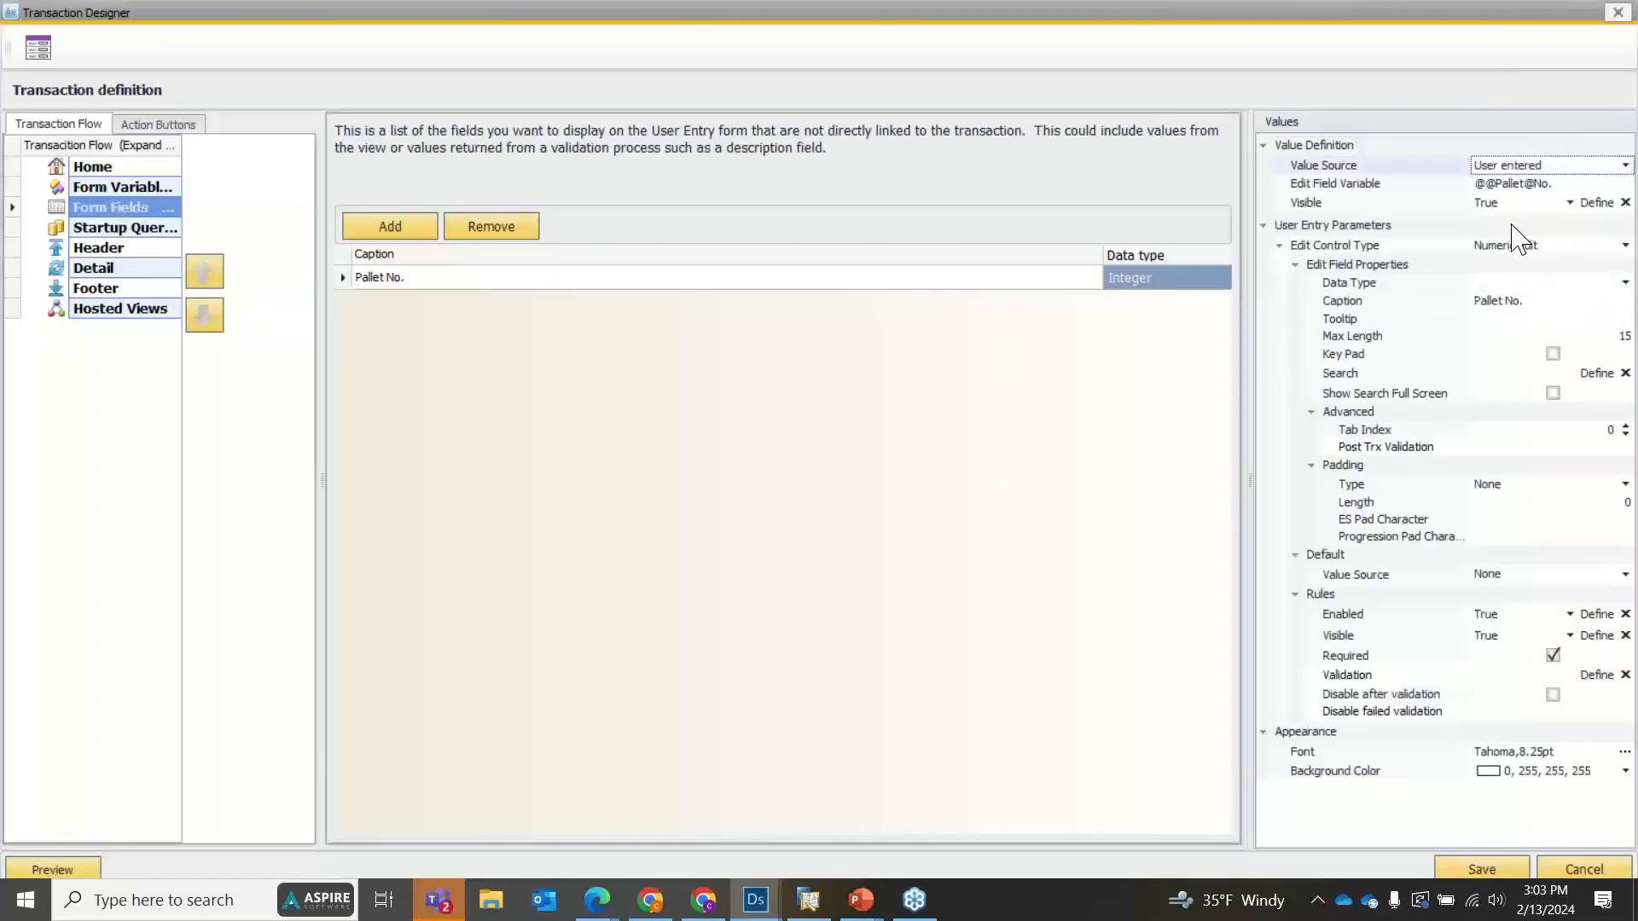
left_click(1482, 868)
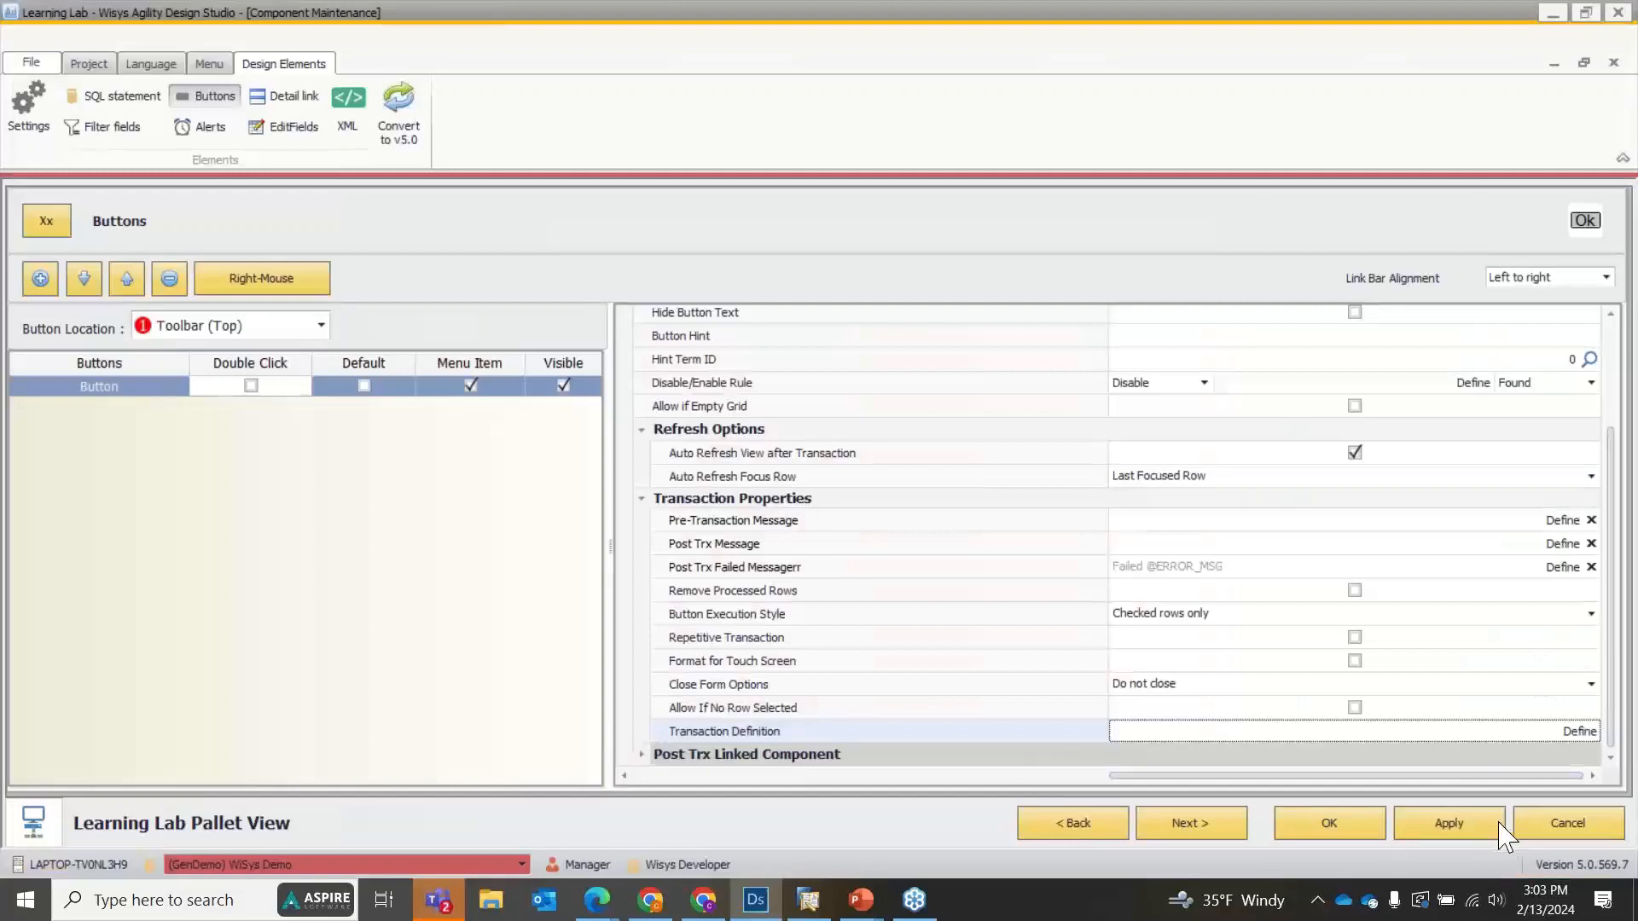
left_click(1313, 833)
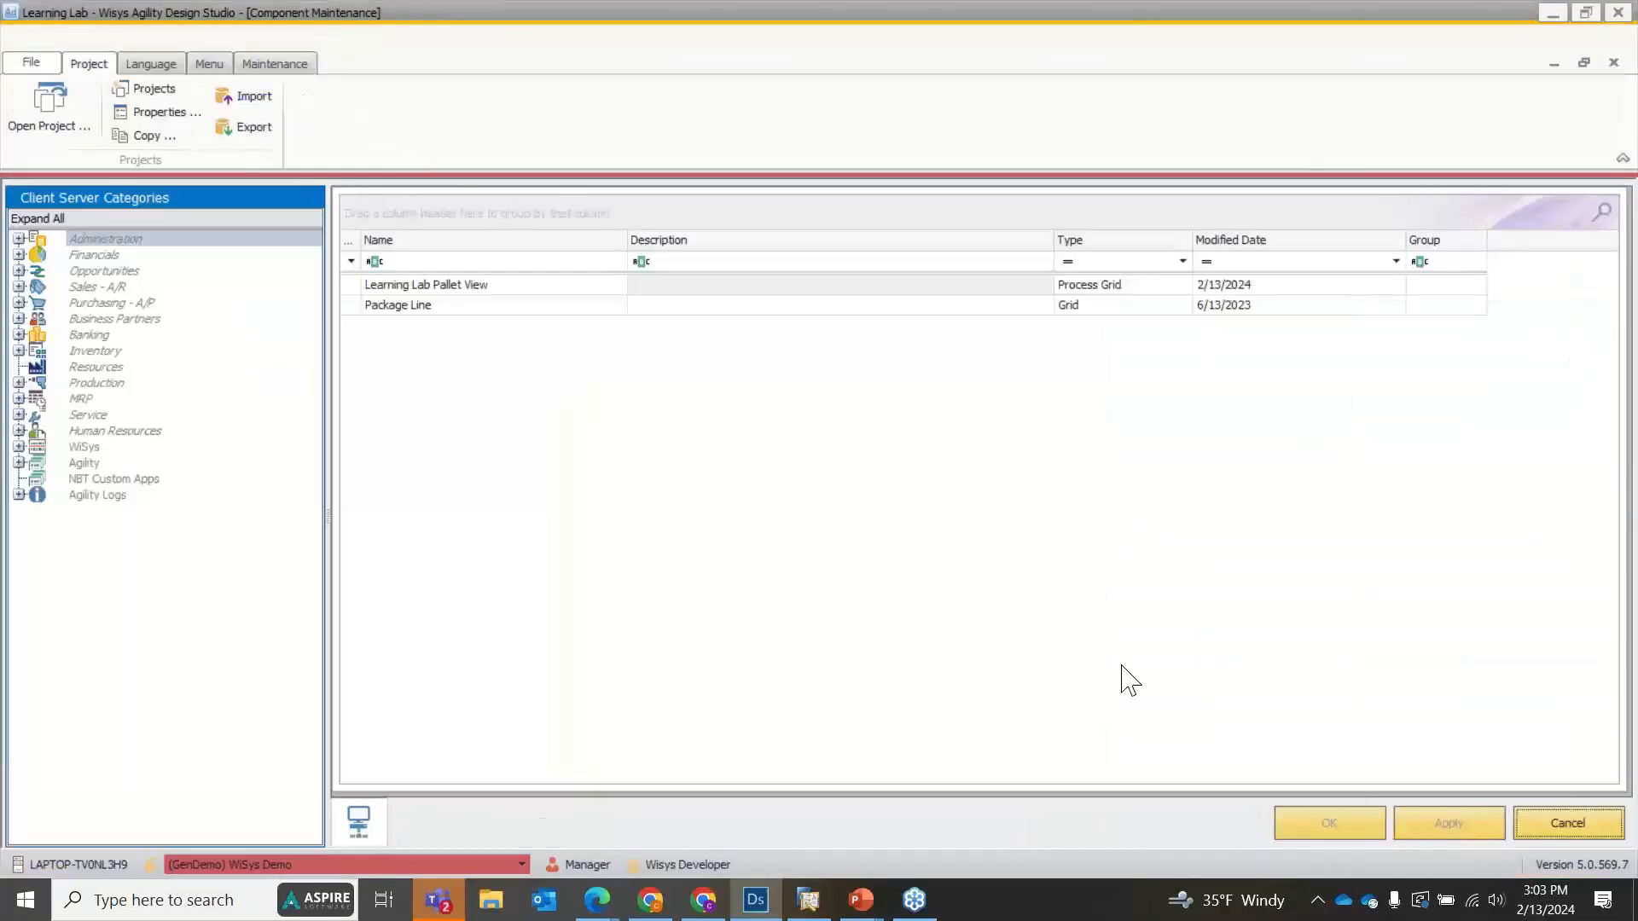
Run Learning Lab Pallet View with the 80 to 100 filter range, test the toolbar button on the first row, and close the view.
right_click(382, 286)
left_click(403, 296)
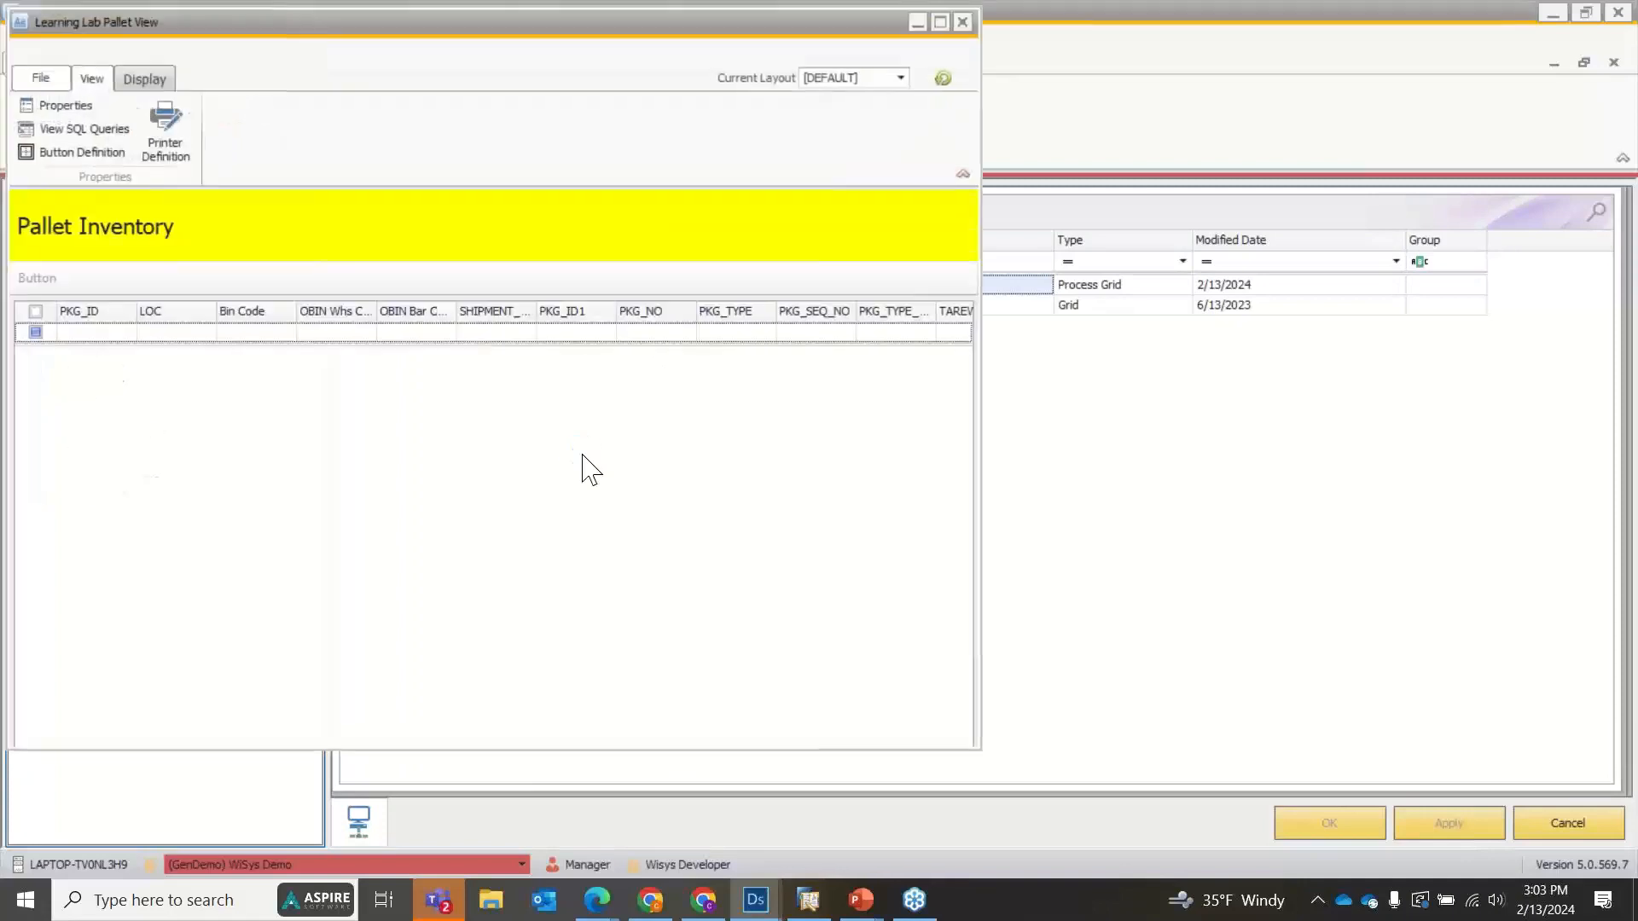
left_click(659, 236)
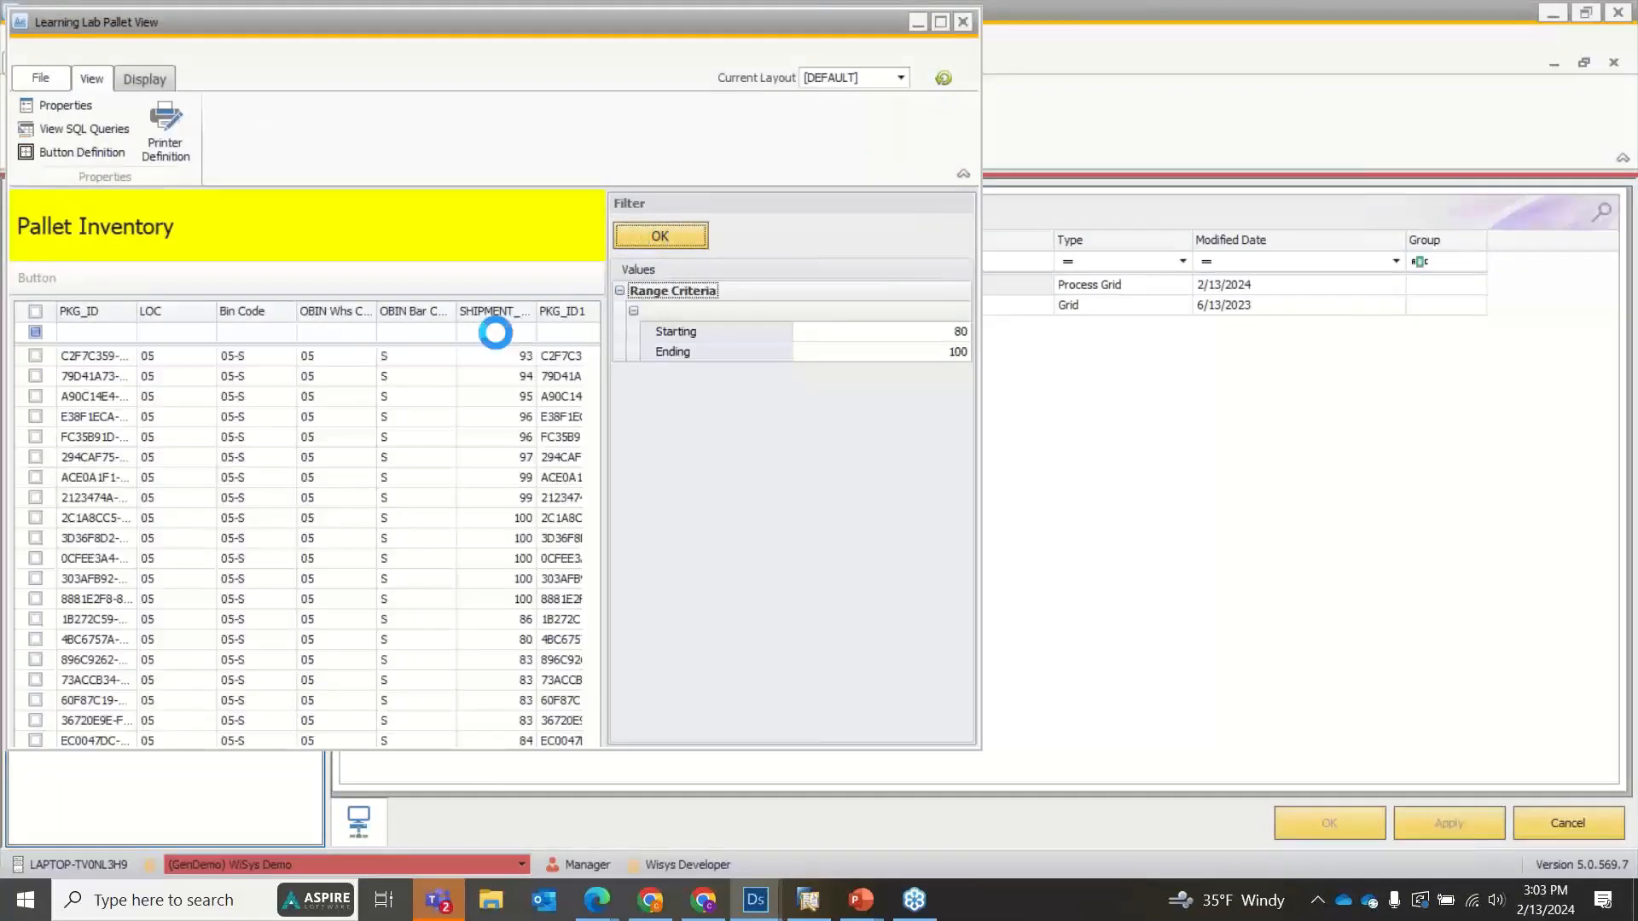
left_click(35, 356)
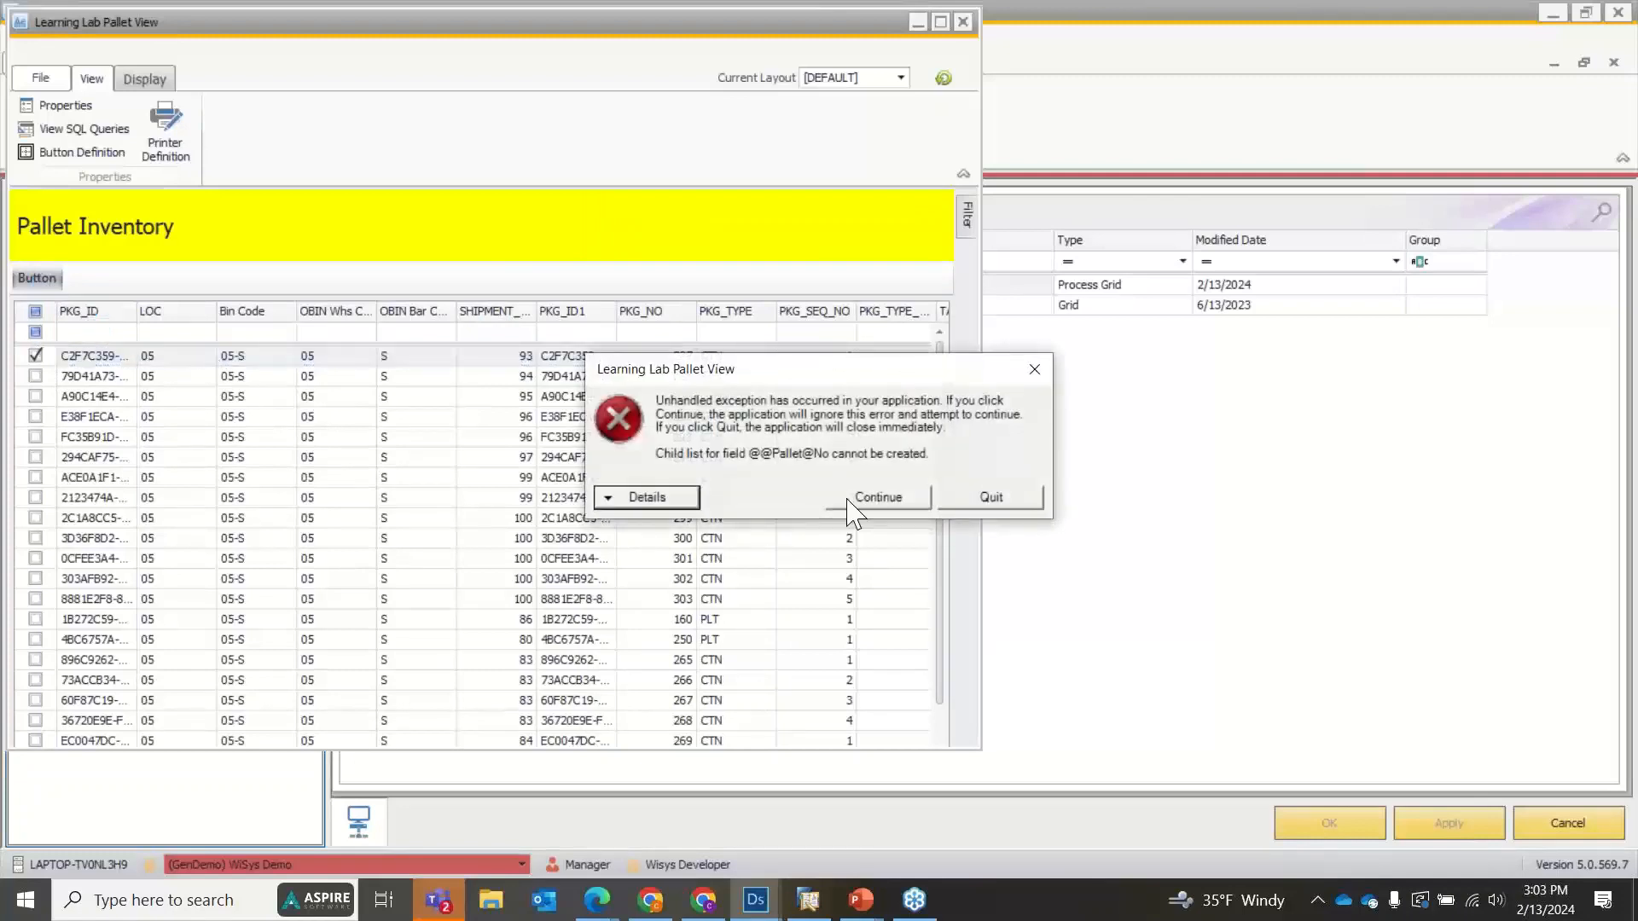
left_click(886, 502)
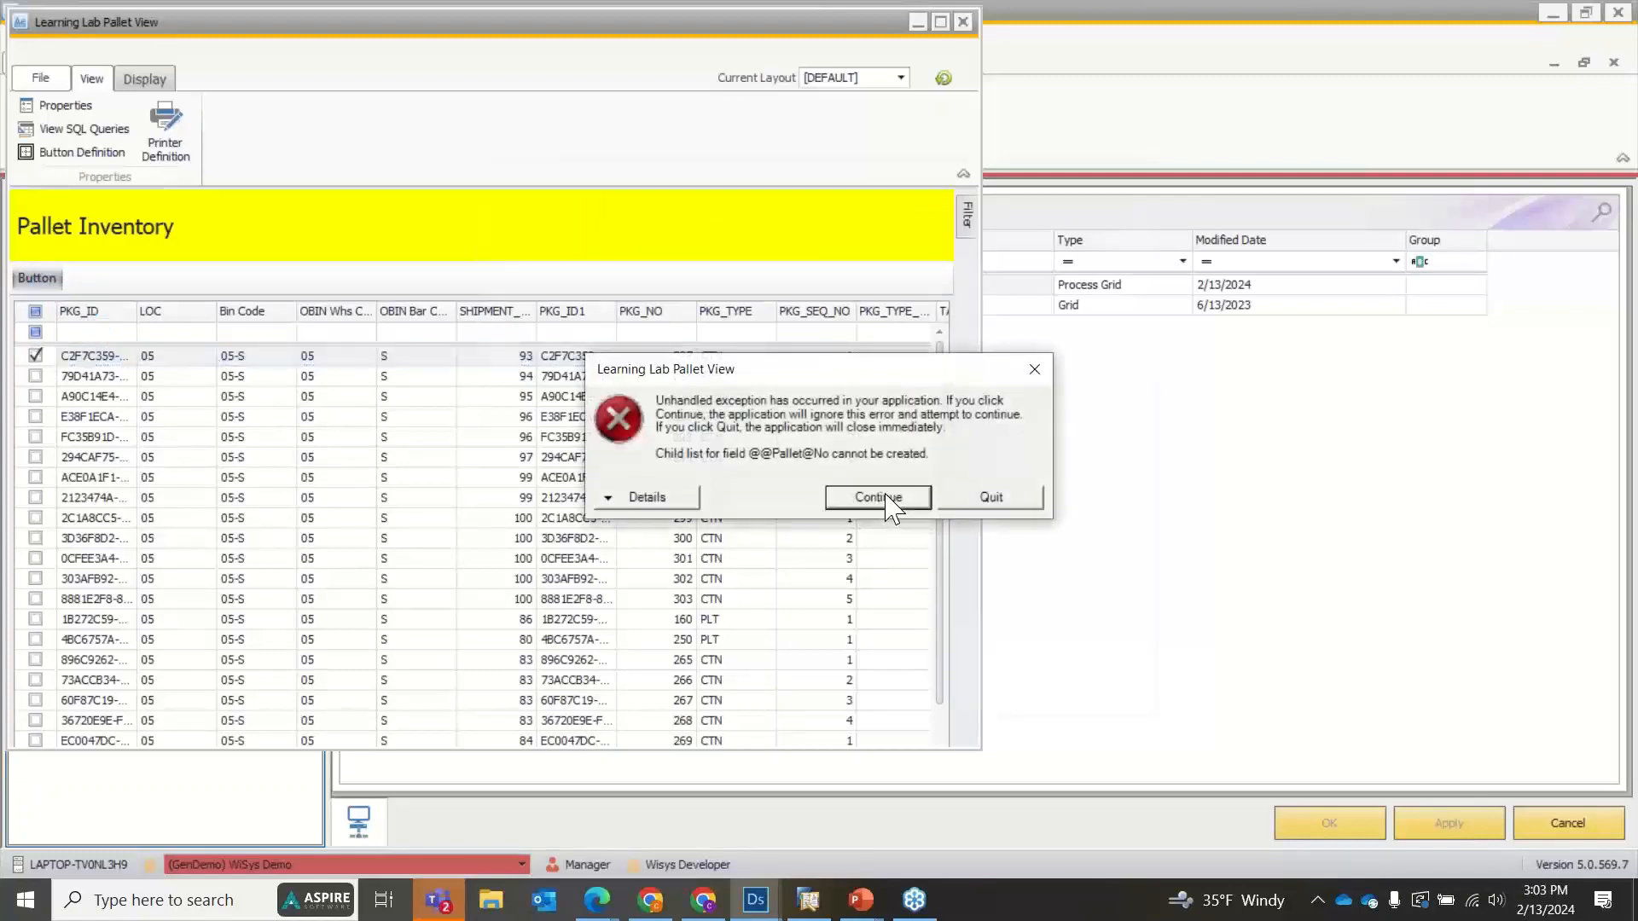
left_click(493, 417)
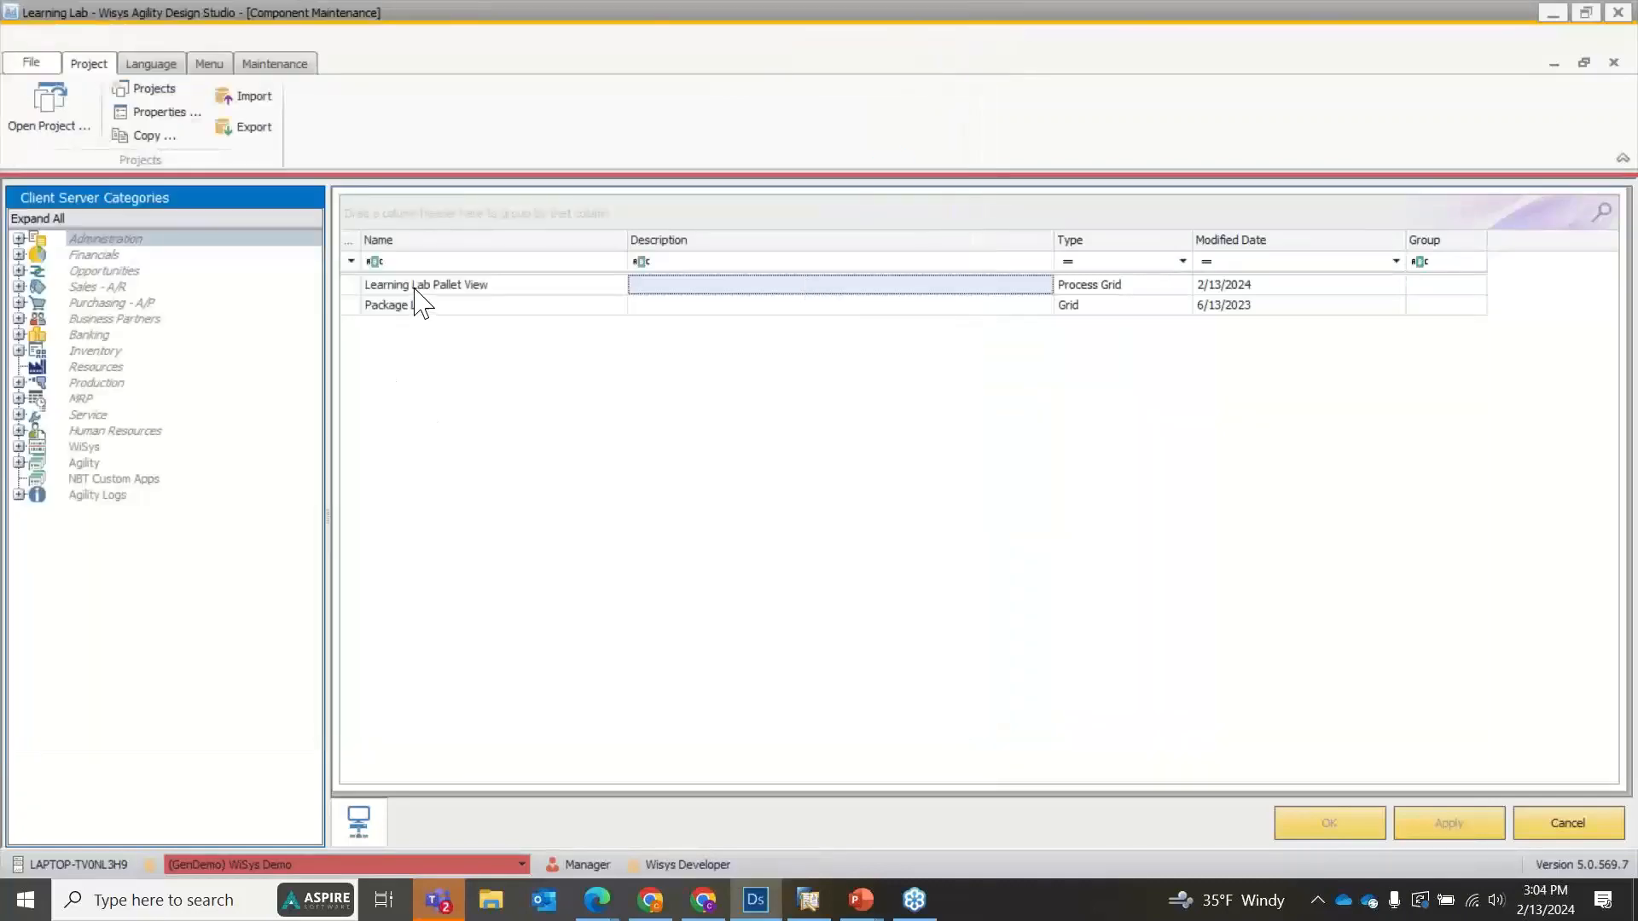
Open the transaction definition of the Print button in the Link bar (Bottom) location of Learning Lab Pallet View.
double_click(415, 286)
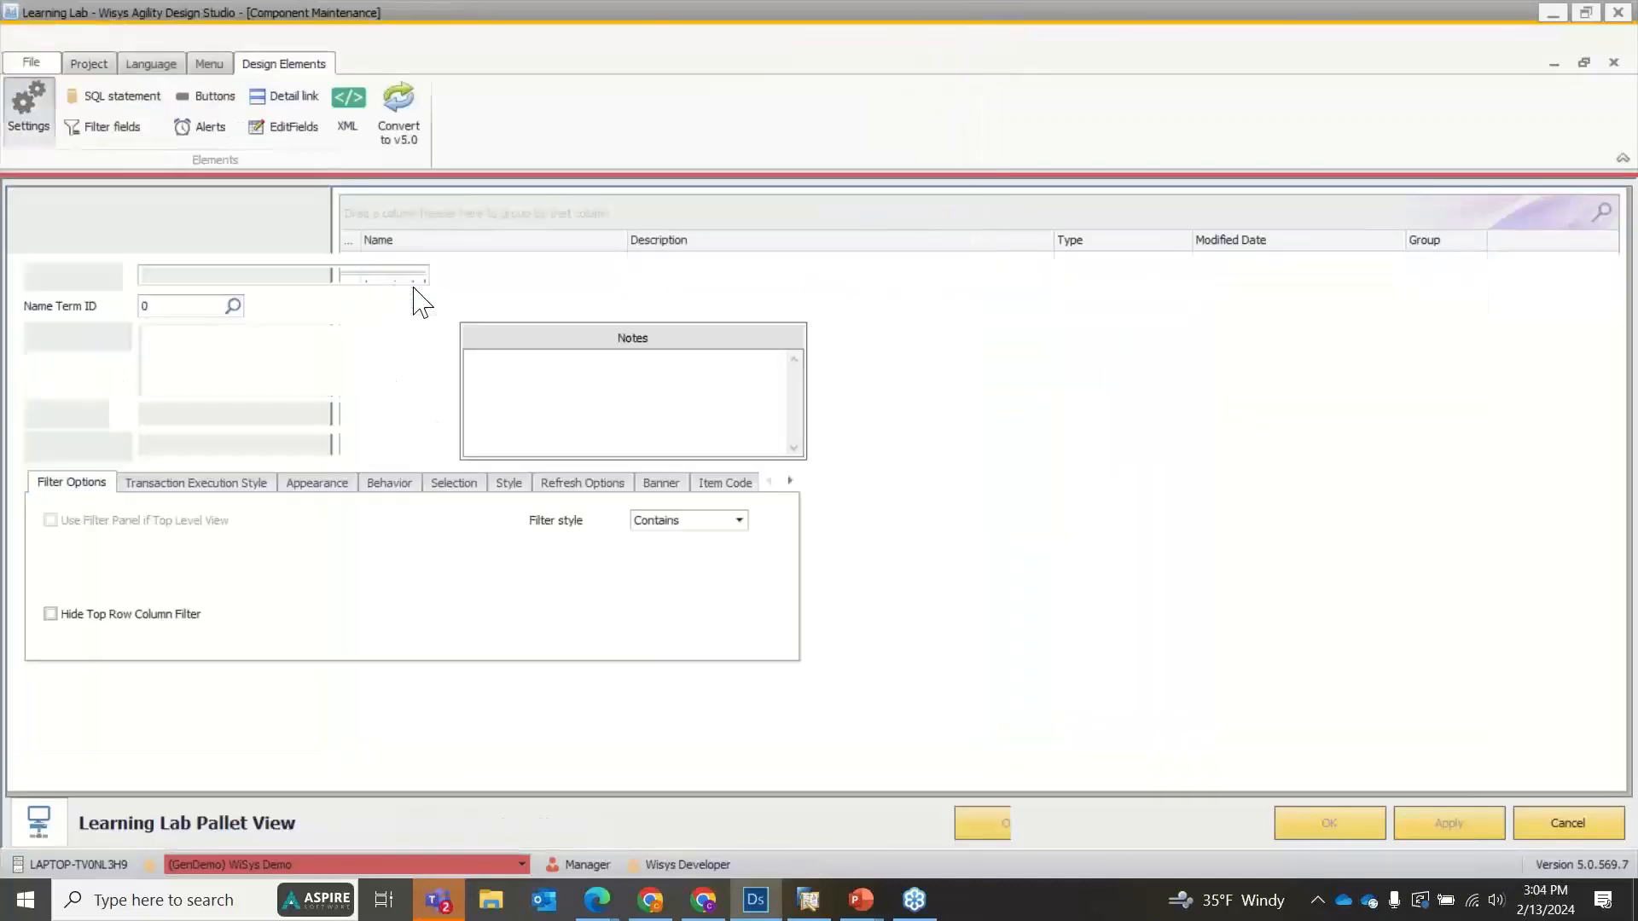
left_click(205, 96)
scroll(1386, 733, "down", 2)
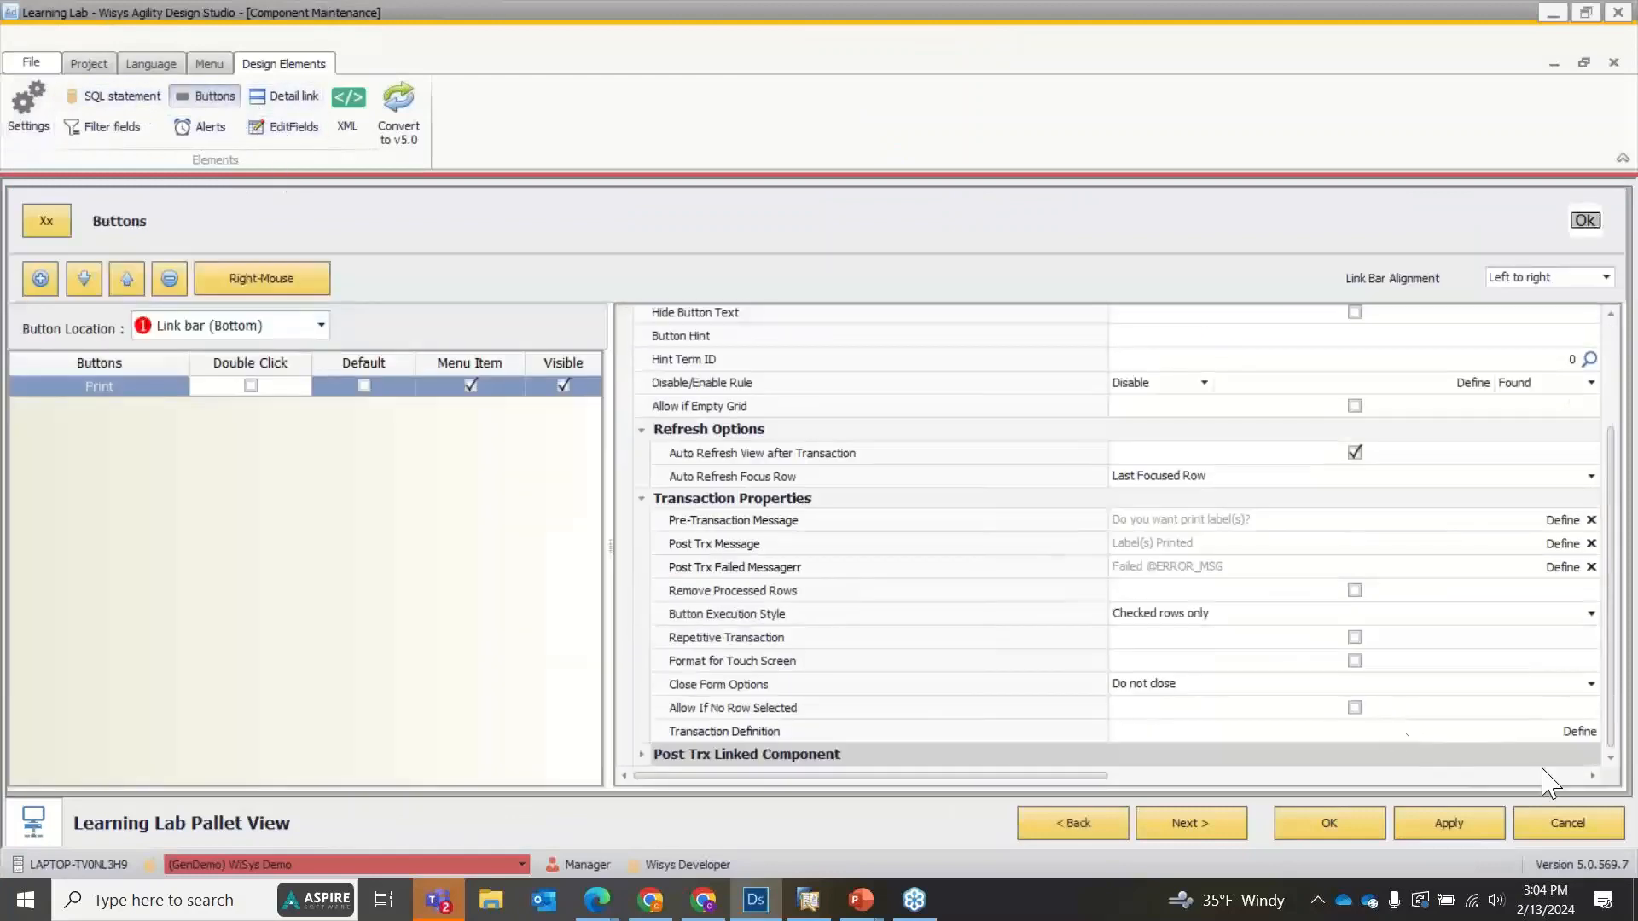
left_click(1568, 731)
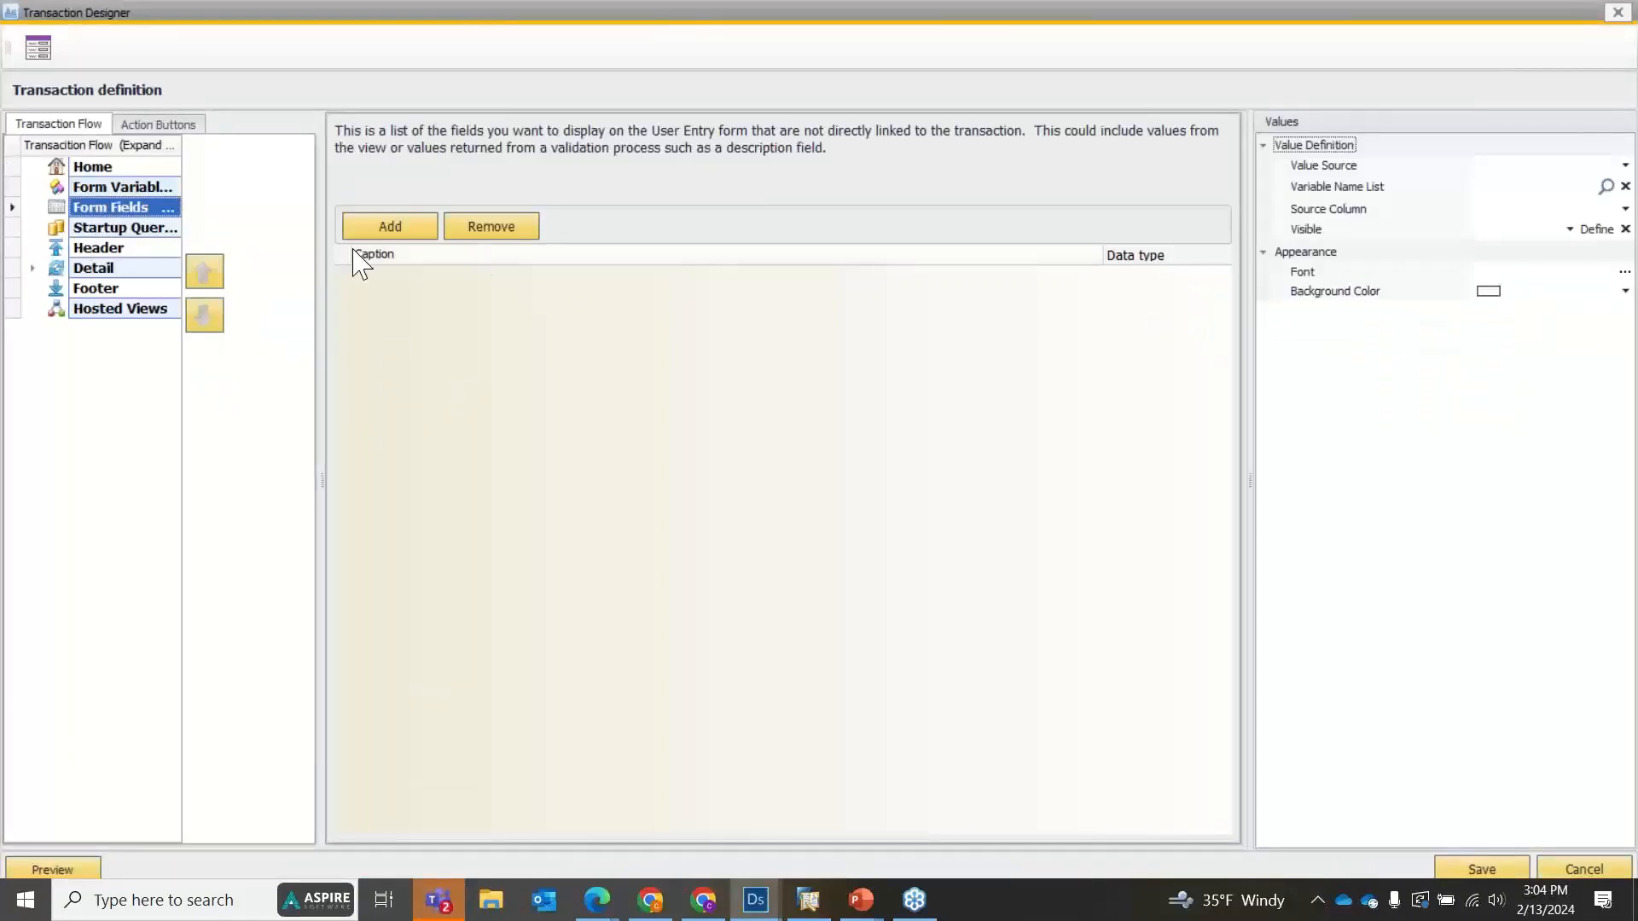
Add a Decimal form field captioned Pallet No. and set its value source to User entered.
left_click(140, 195)
left_click(137, 210)
left_click(421, 229)
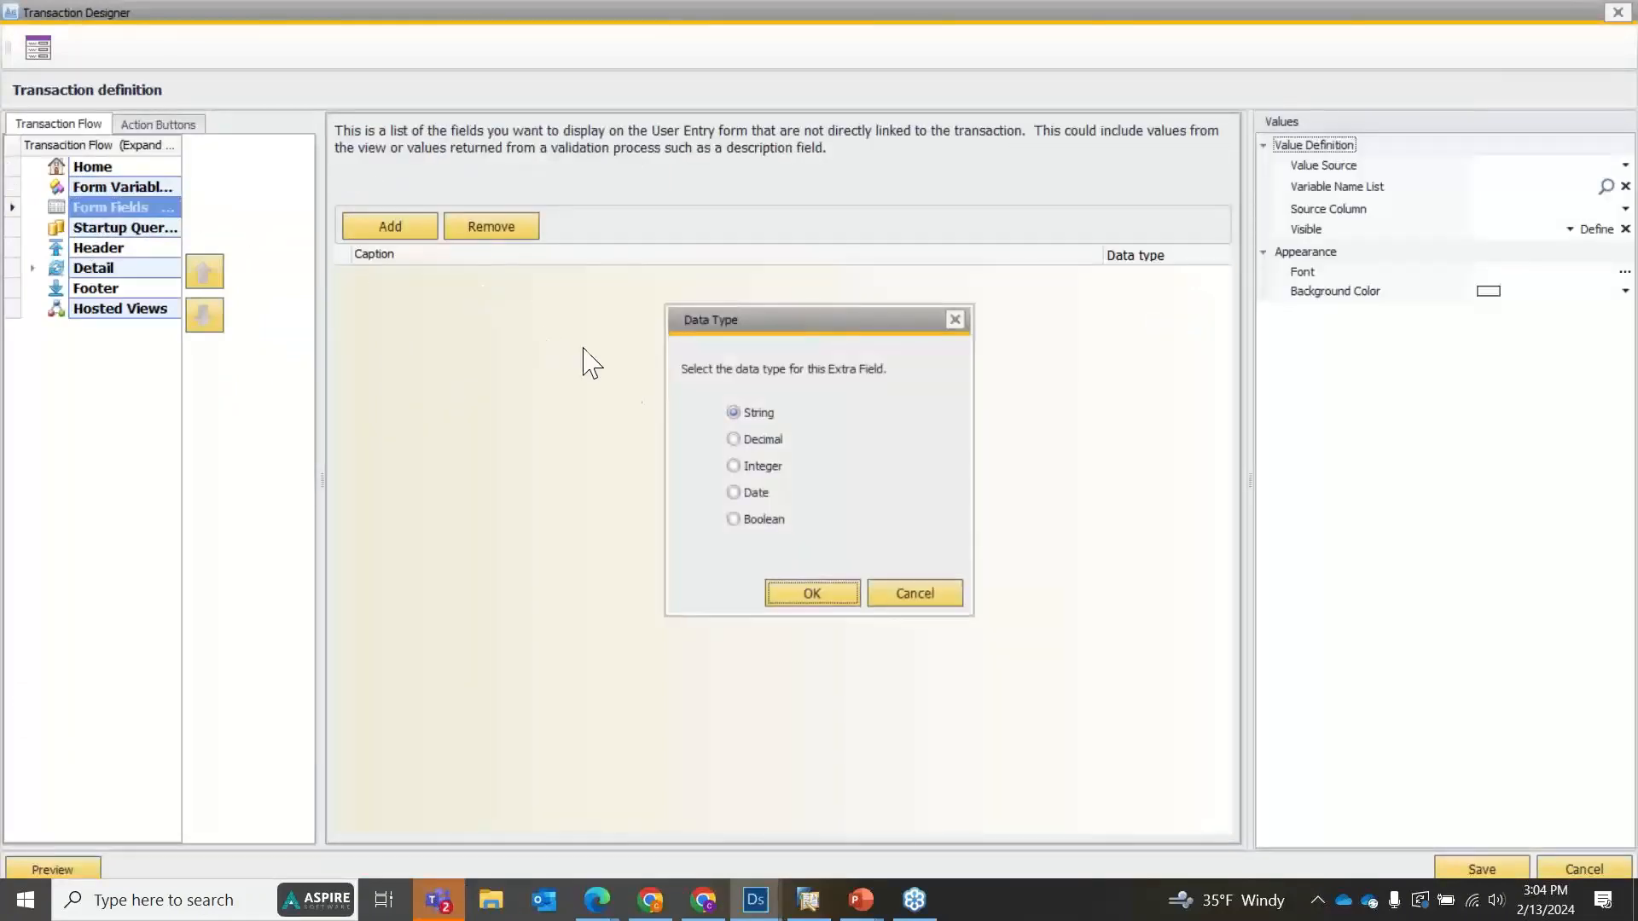
left_click(730, 441)
left_click(802, 595)
left_click(537, 277)
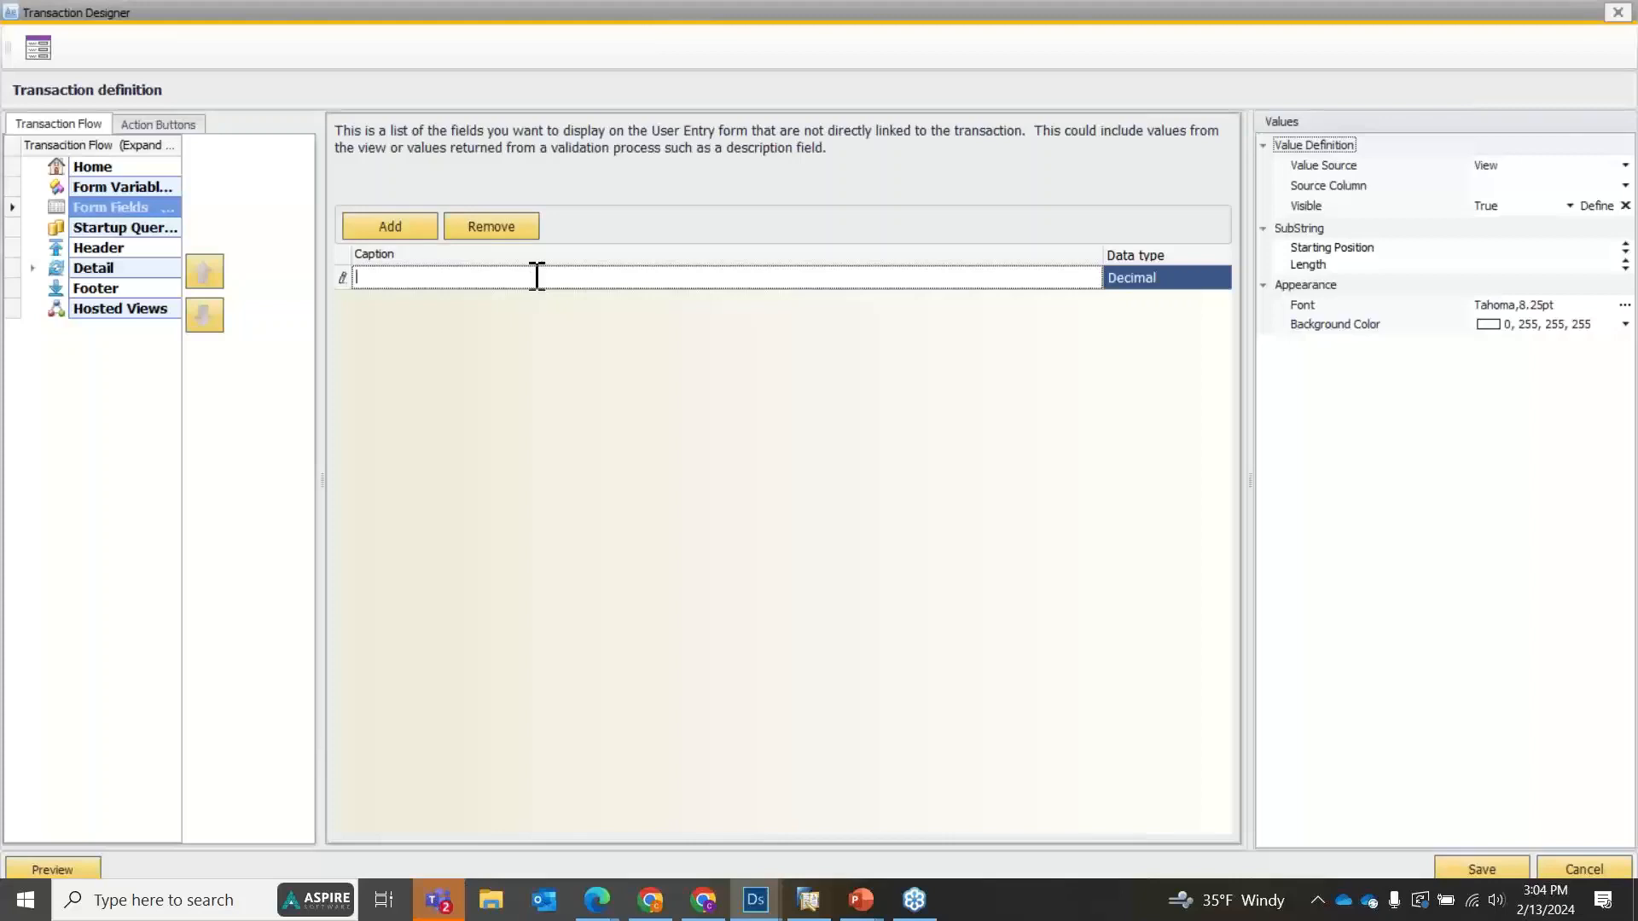
type("Pallet No.")
left_click(1520, 166)
left_click(1526, 216)
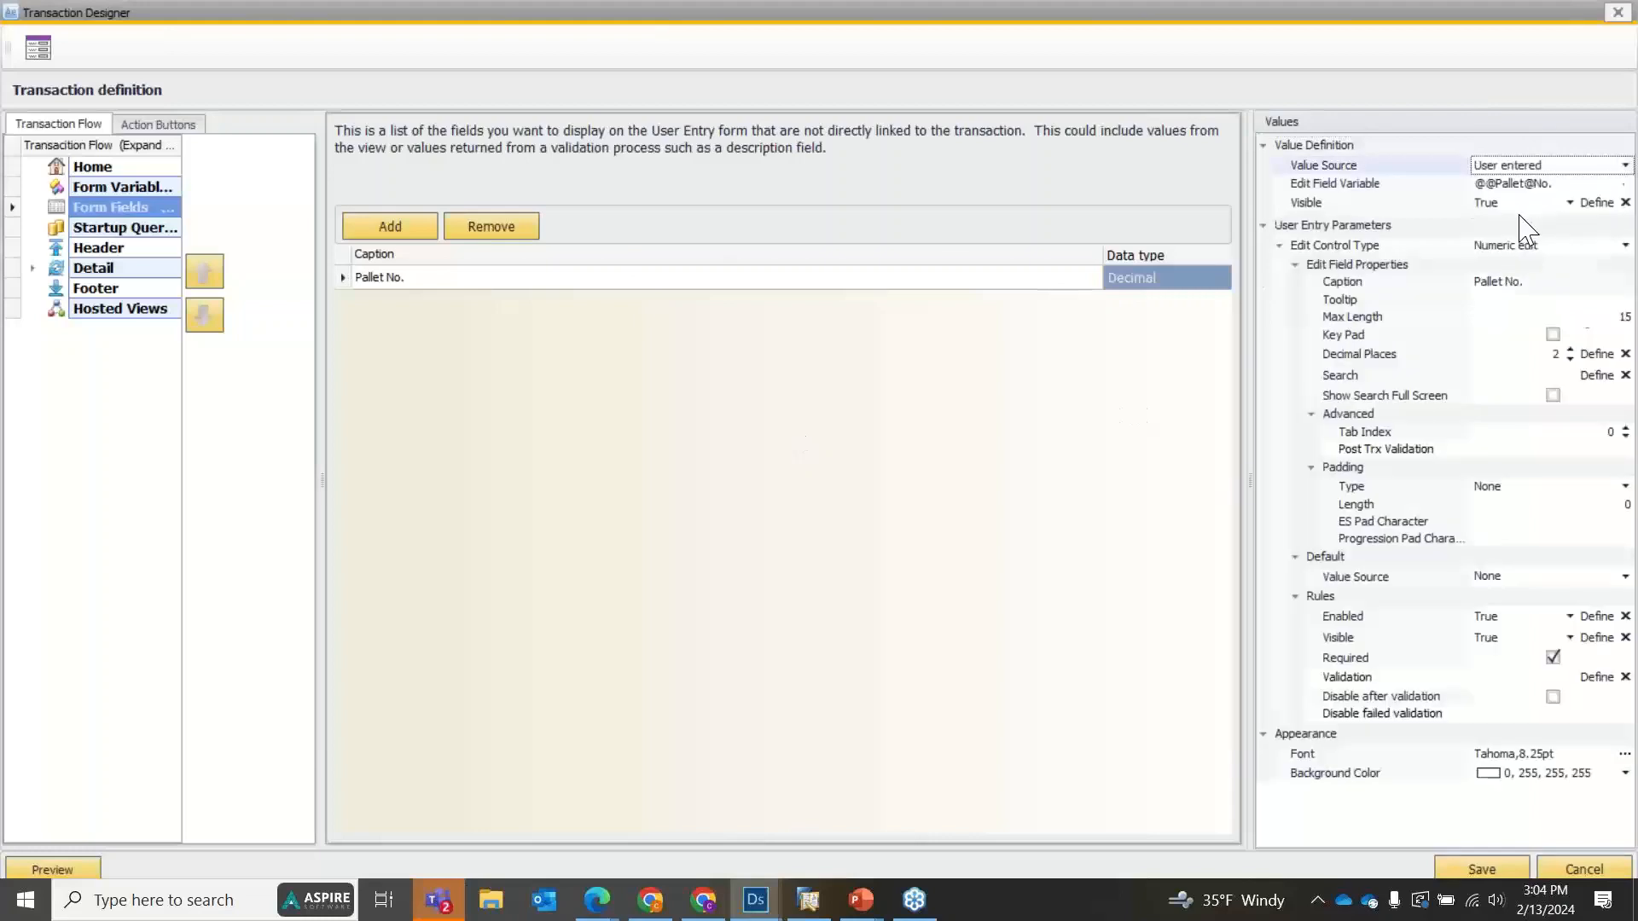
Rename the Decimal form field's caption to PalletNo.
left_click(1552, 184)
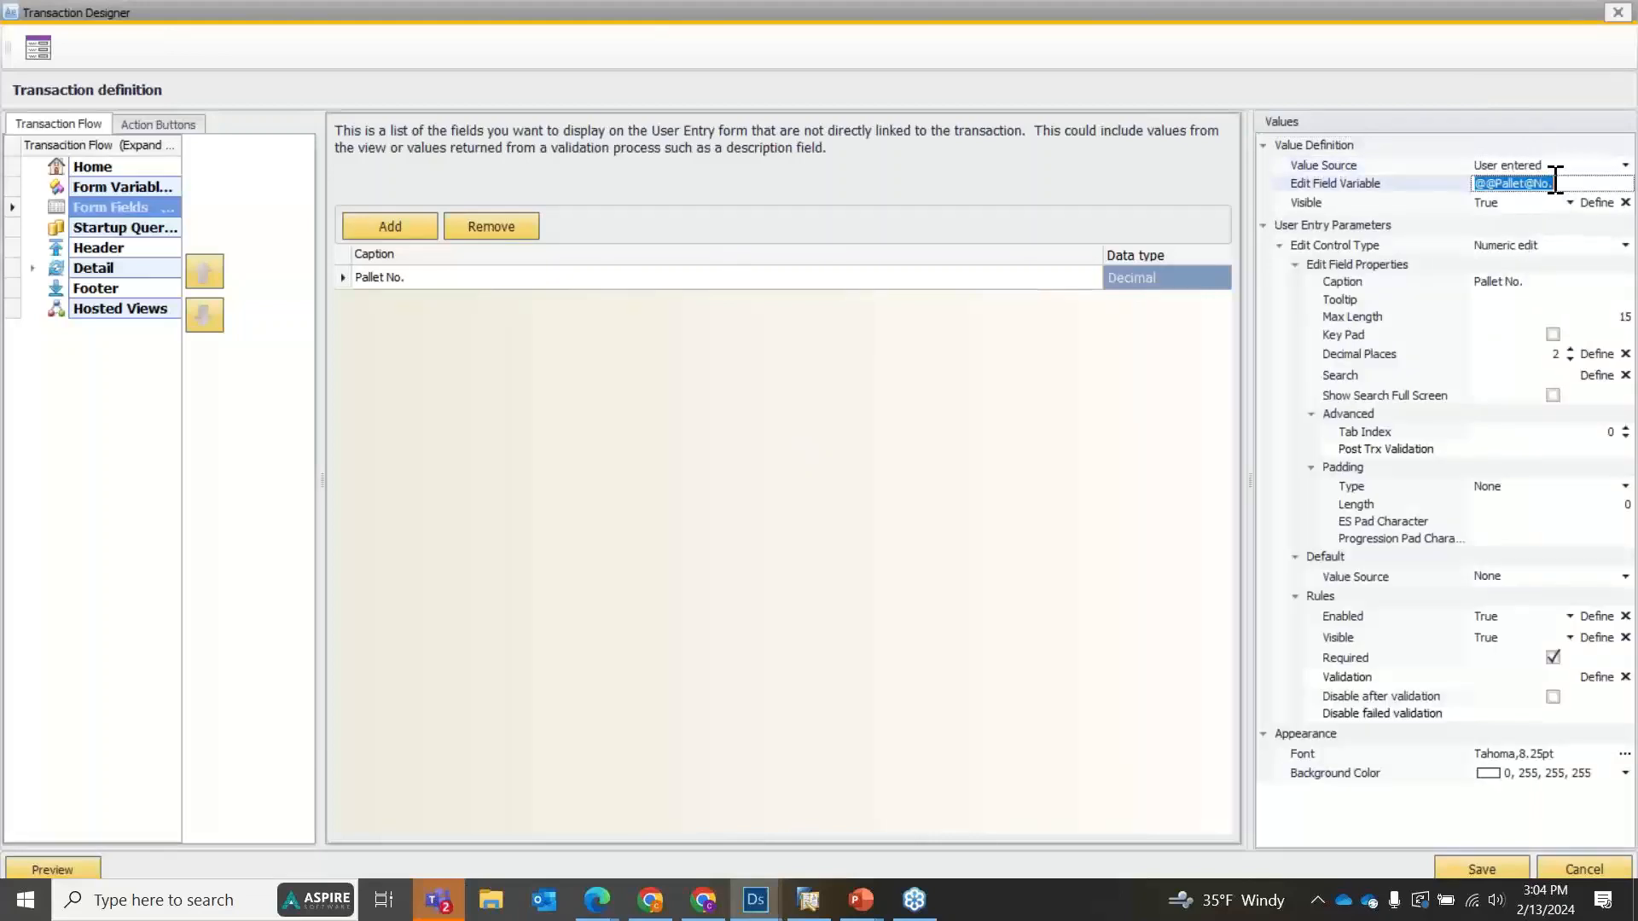
left_click(389, 277)
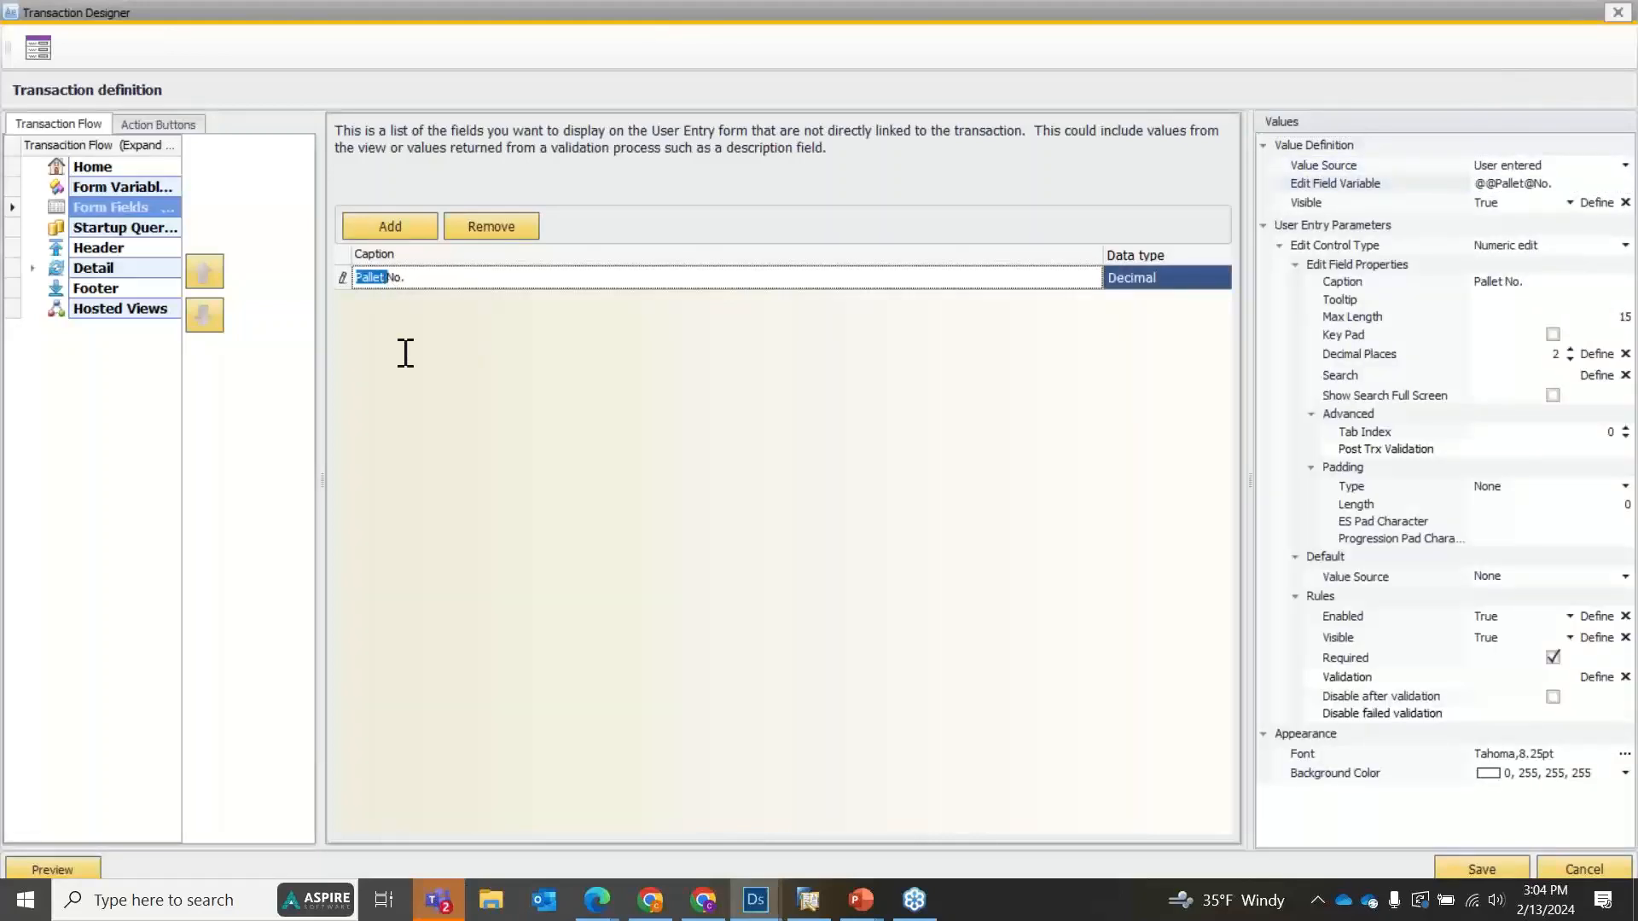
key("Delete")
left_click(463, 314)
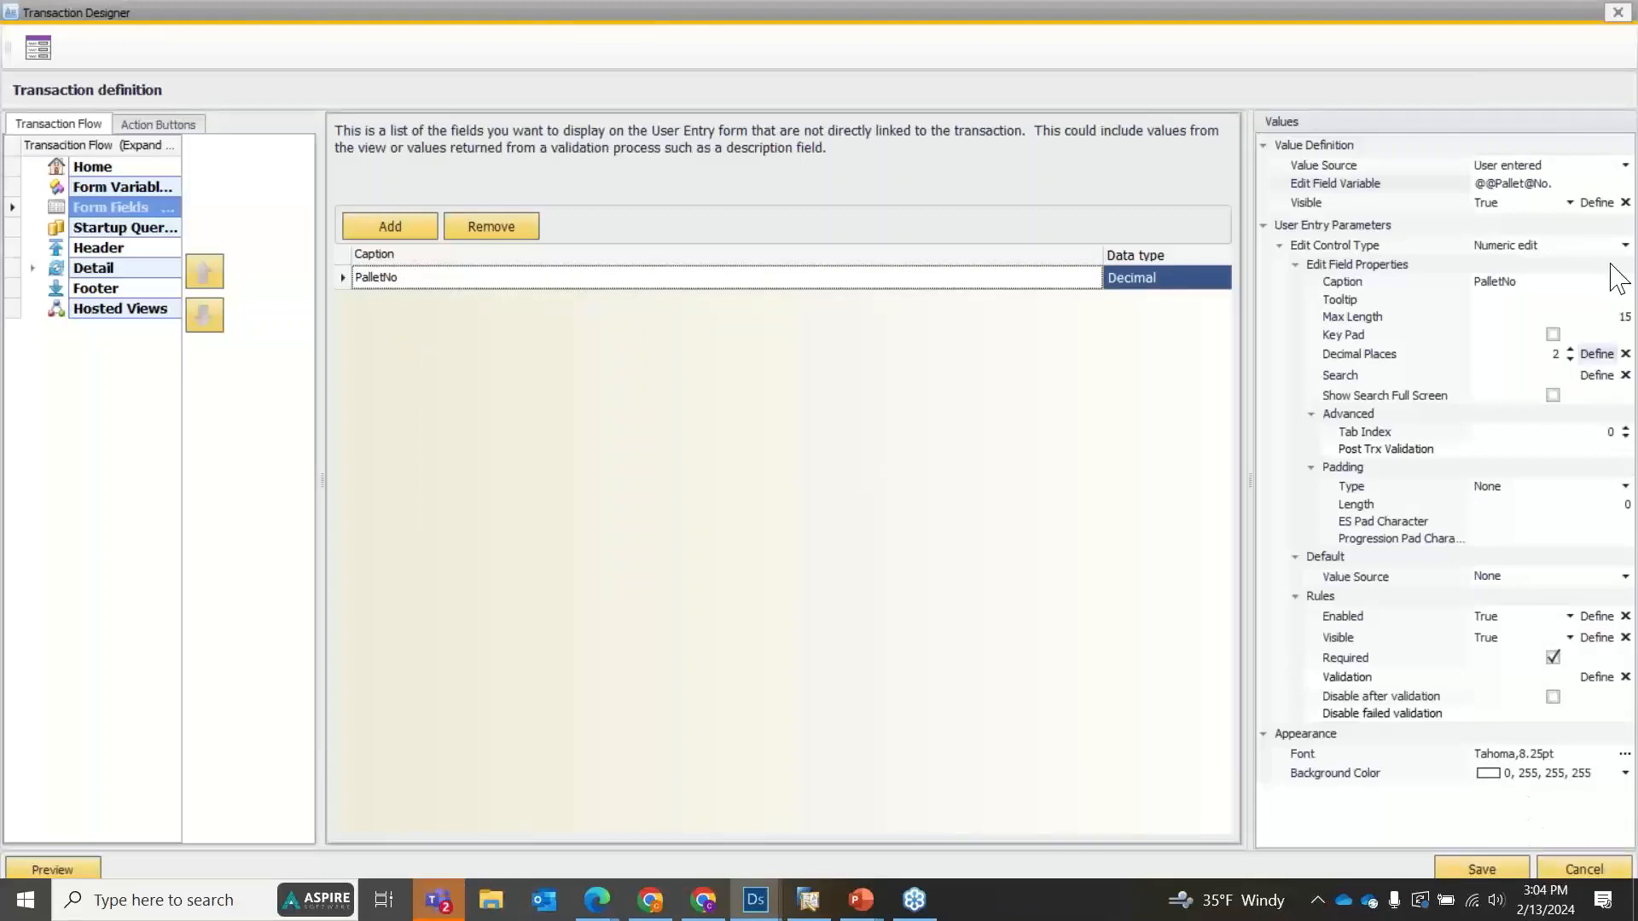
left_click(1549, 197)
left_click(1524, 172)
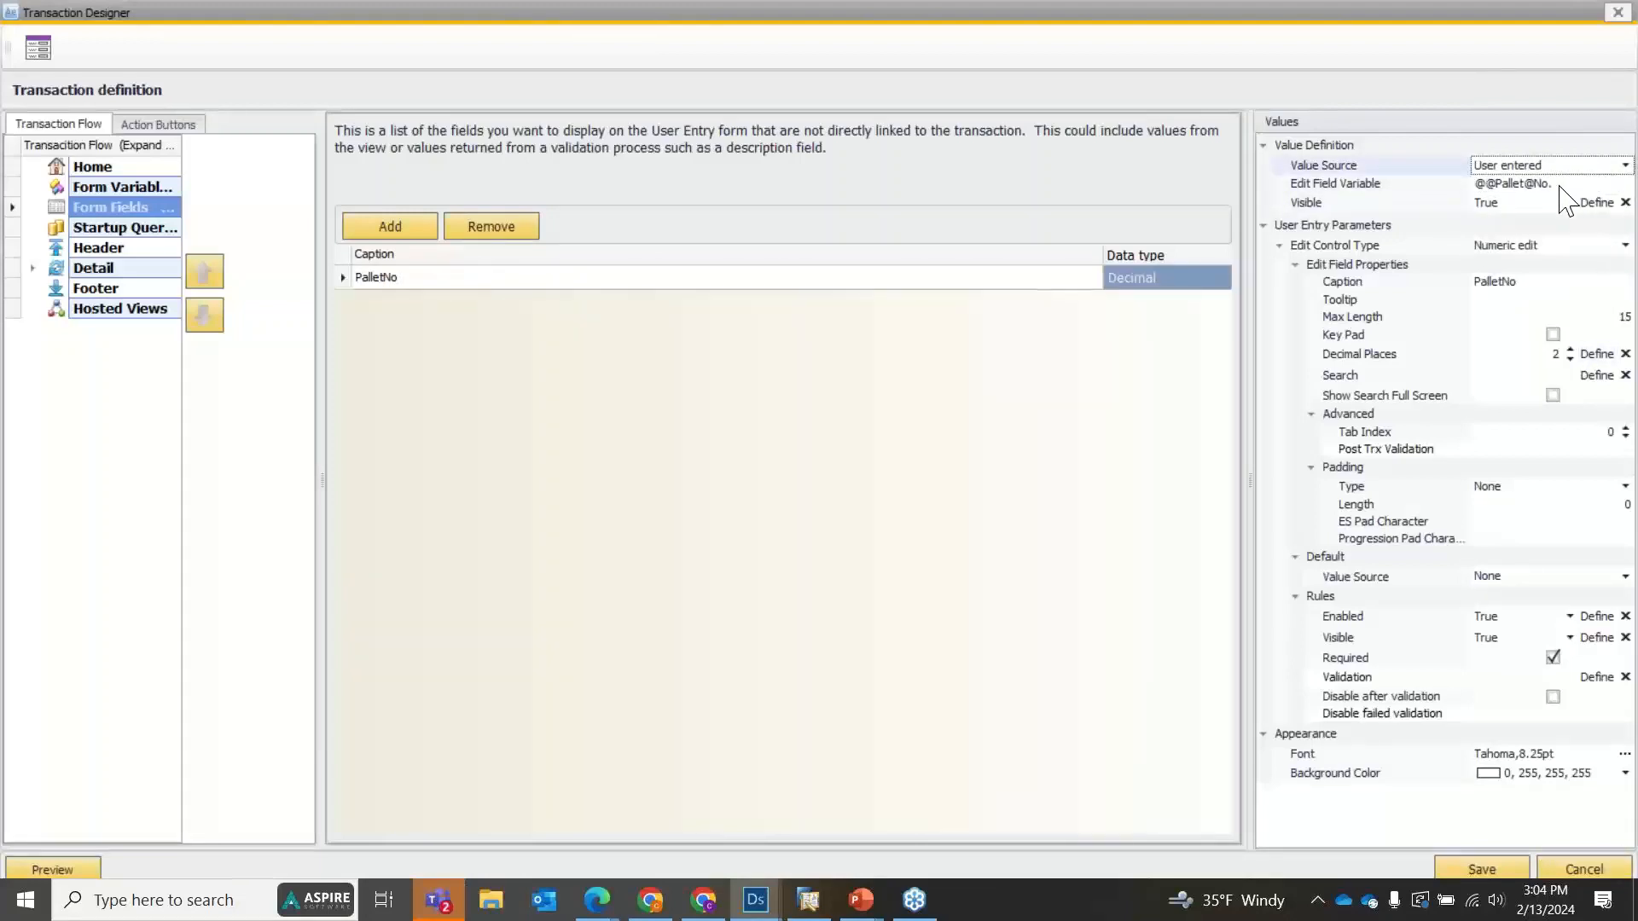
left_click(1560, 185)
left_click(1577, 167)
left_click(1548, 184)
left_click(1561, 167)
left_click(1534, 217)
left_click(1520, 184)
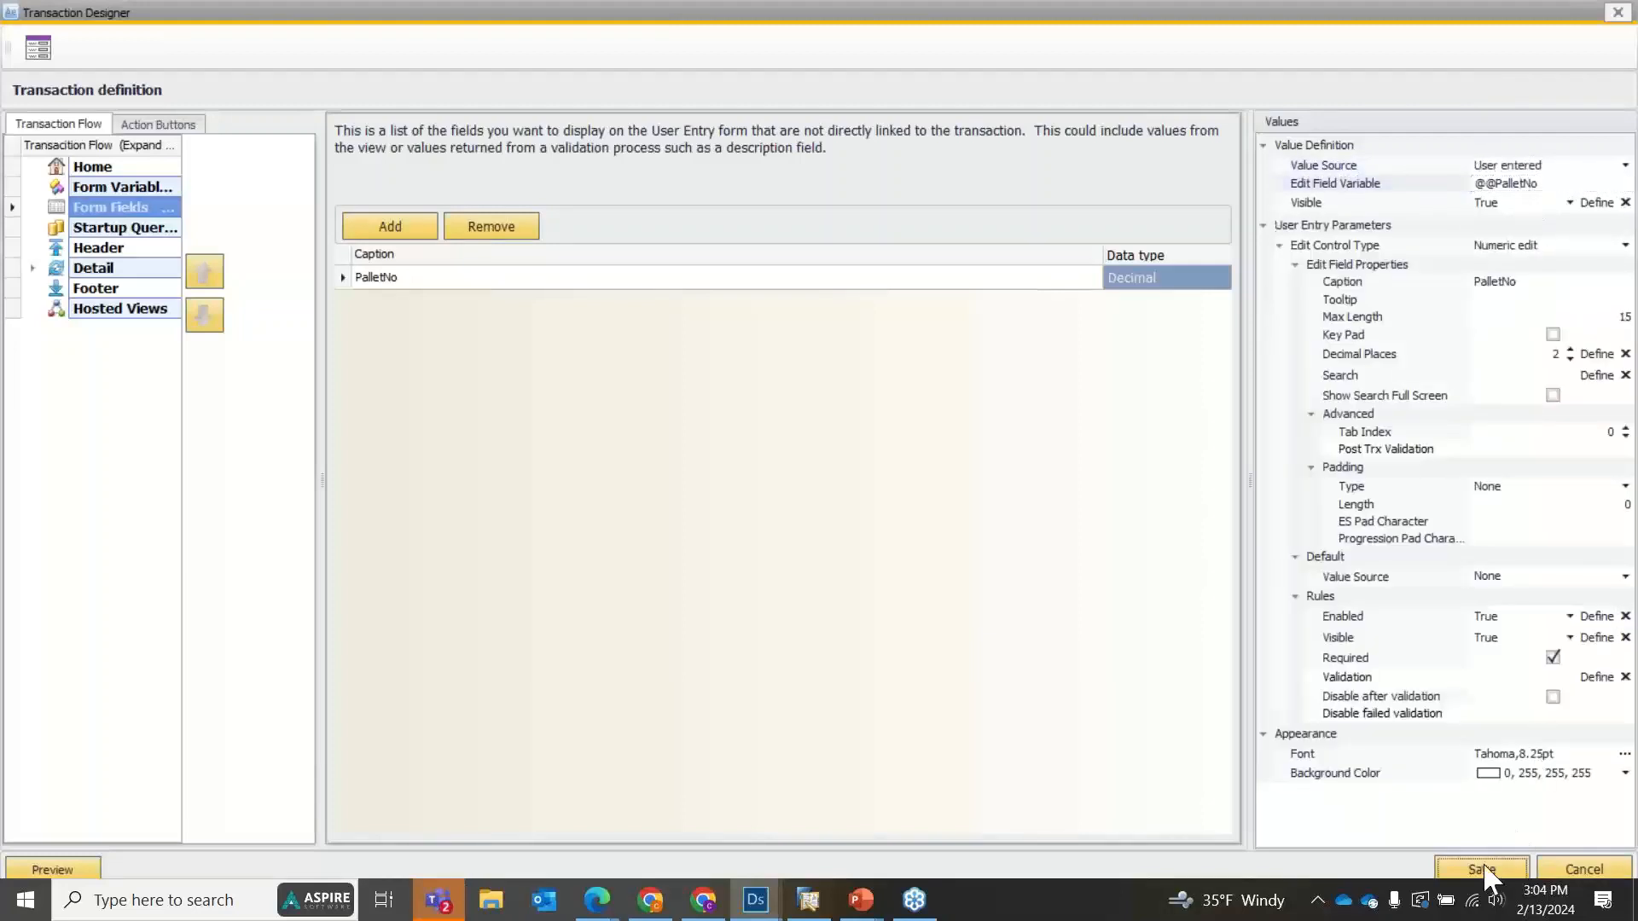
left_click(1491, 872)
left_click(1374, 828)
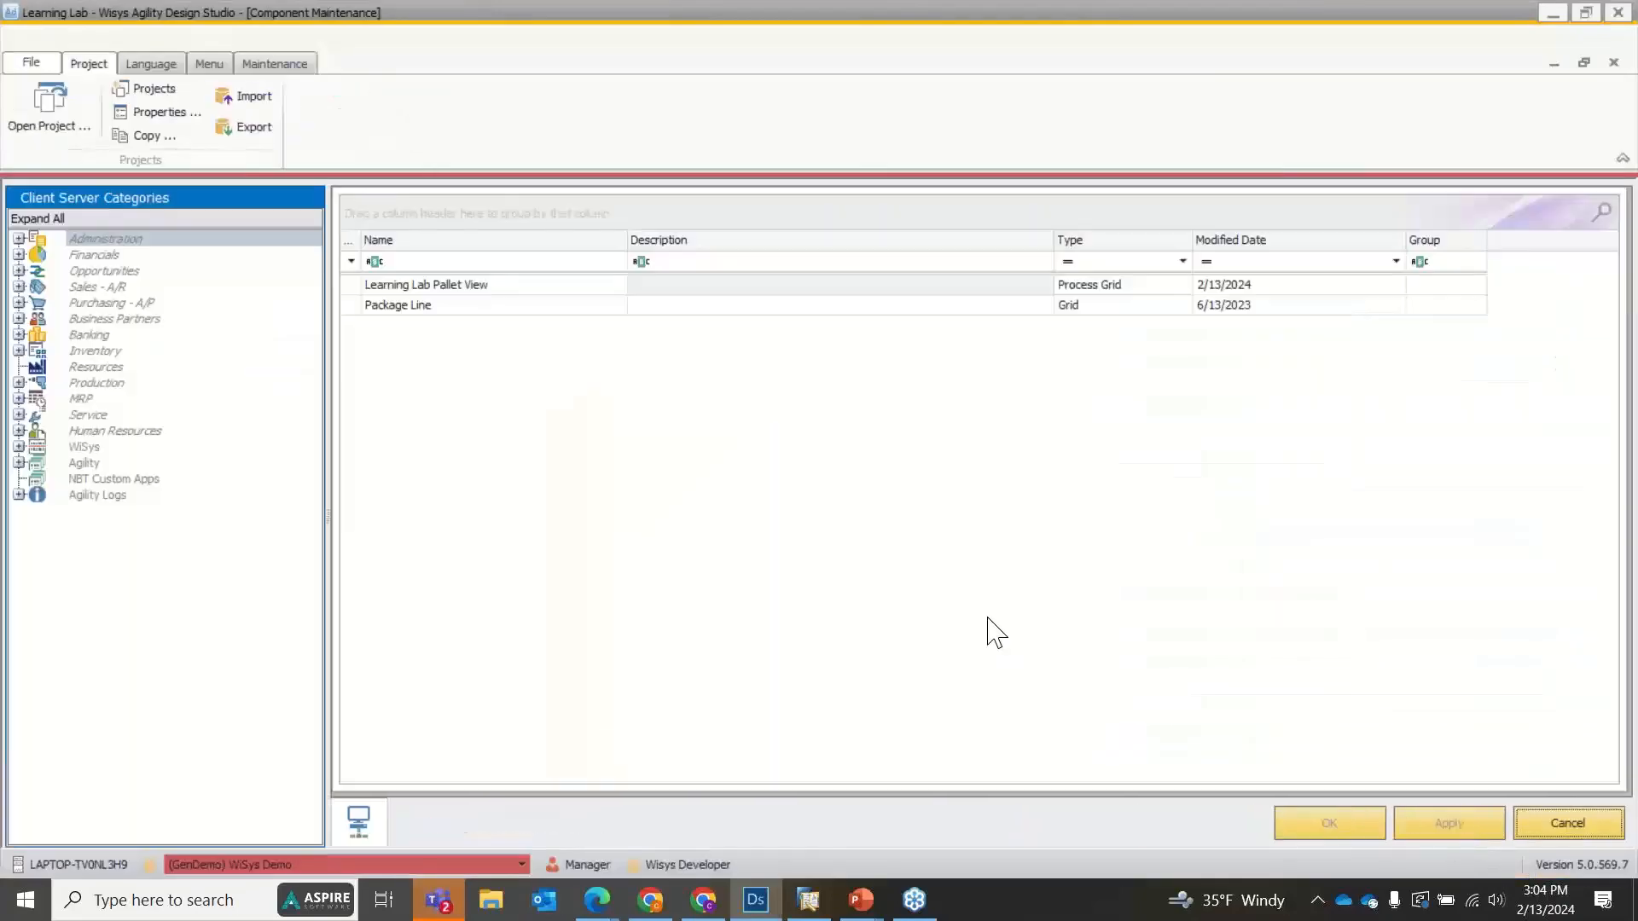
right_click(424, 307)
left_click(442, 309)
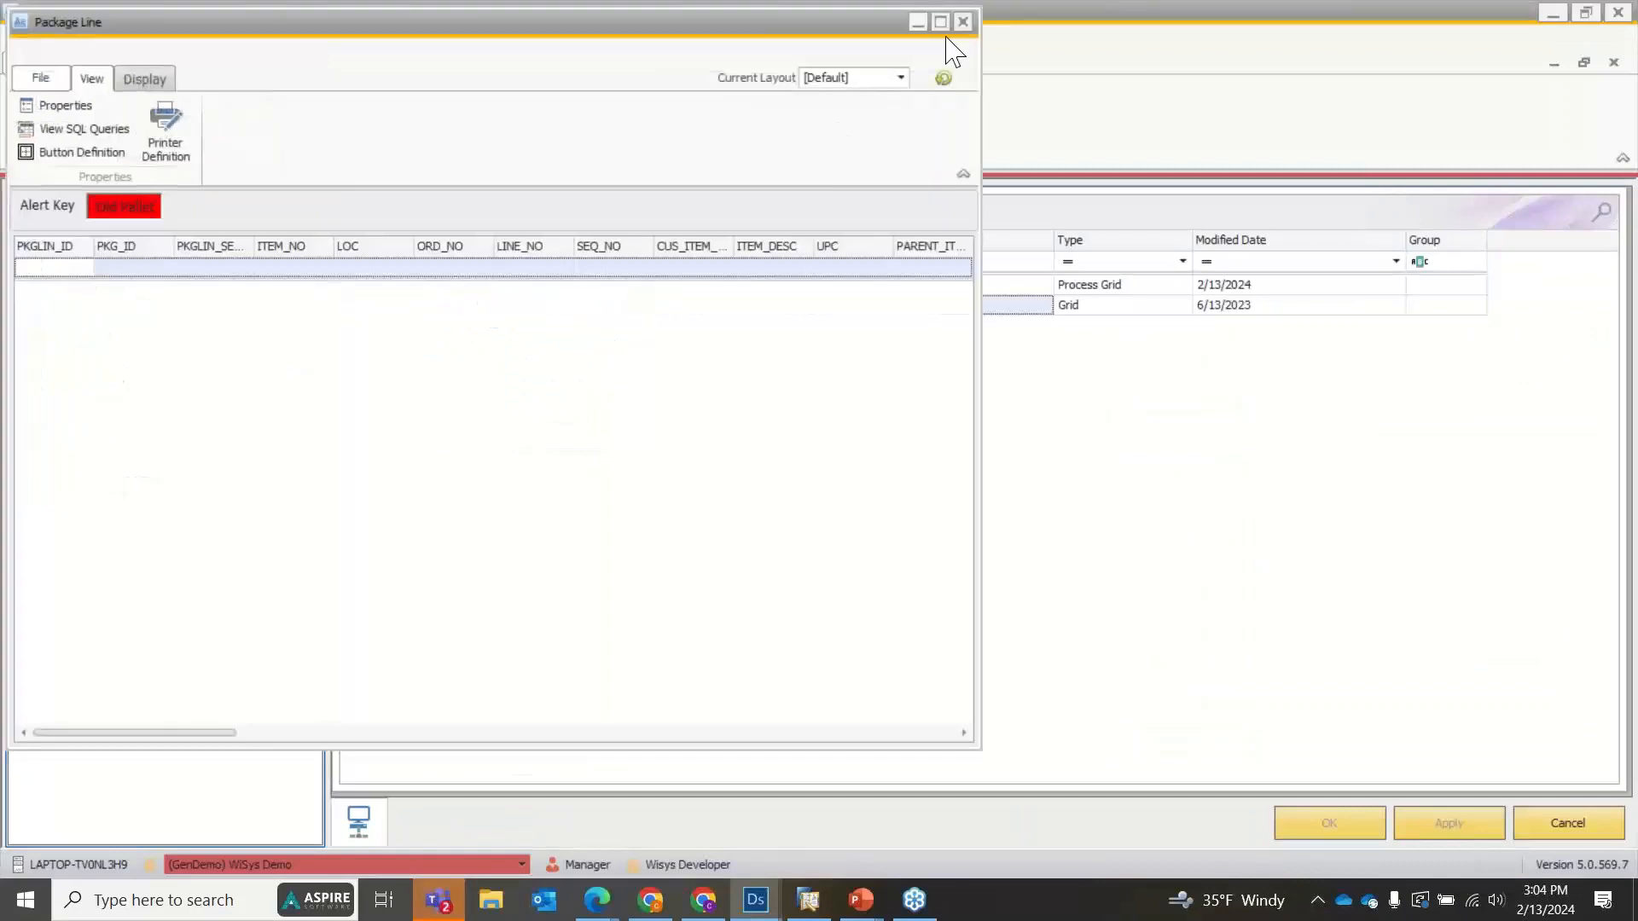
left_click(963, 22)
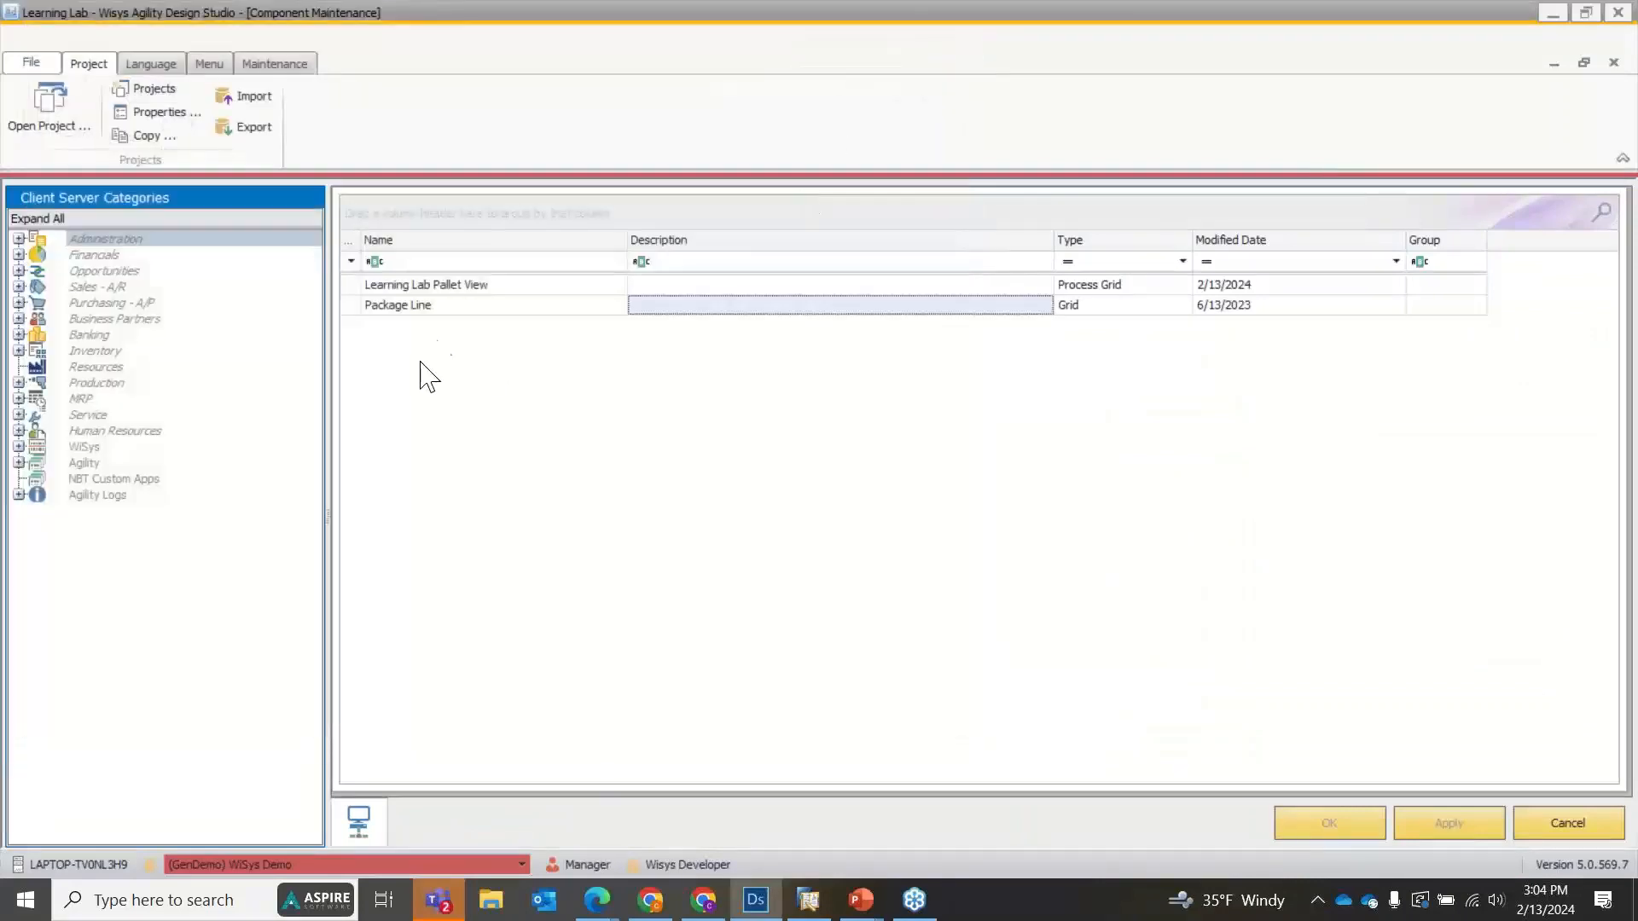
Run Learning Lab Pallet View with the same filter range, test the toolbar button on the second row, and close the view.
right_click(435, 285)
left_click(447, 287)
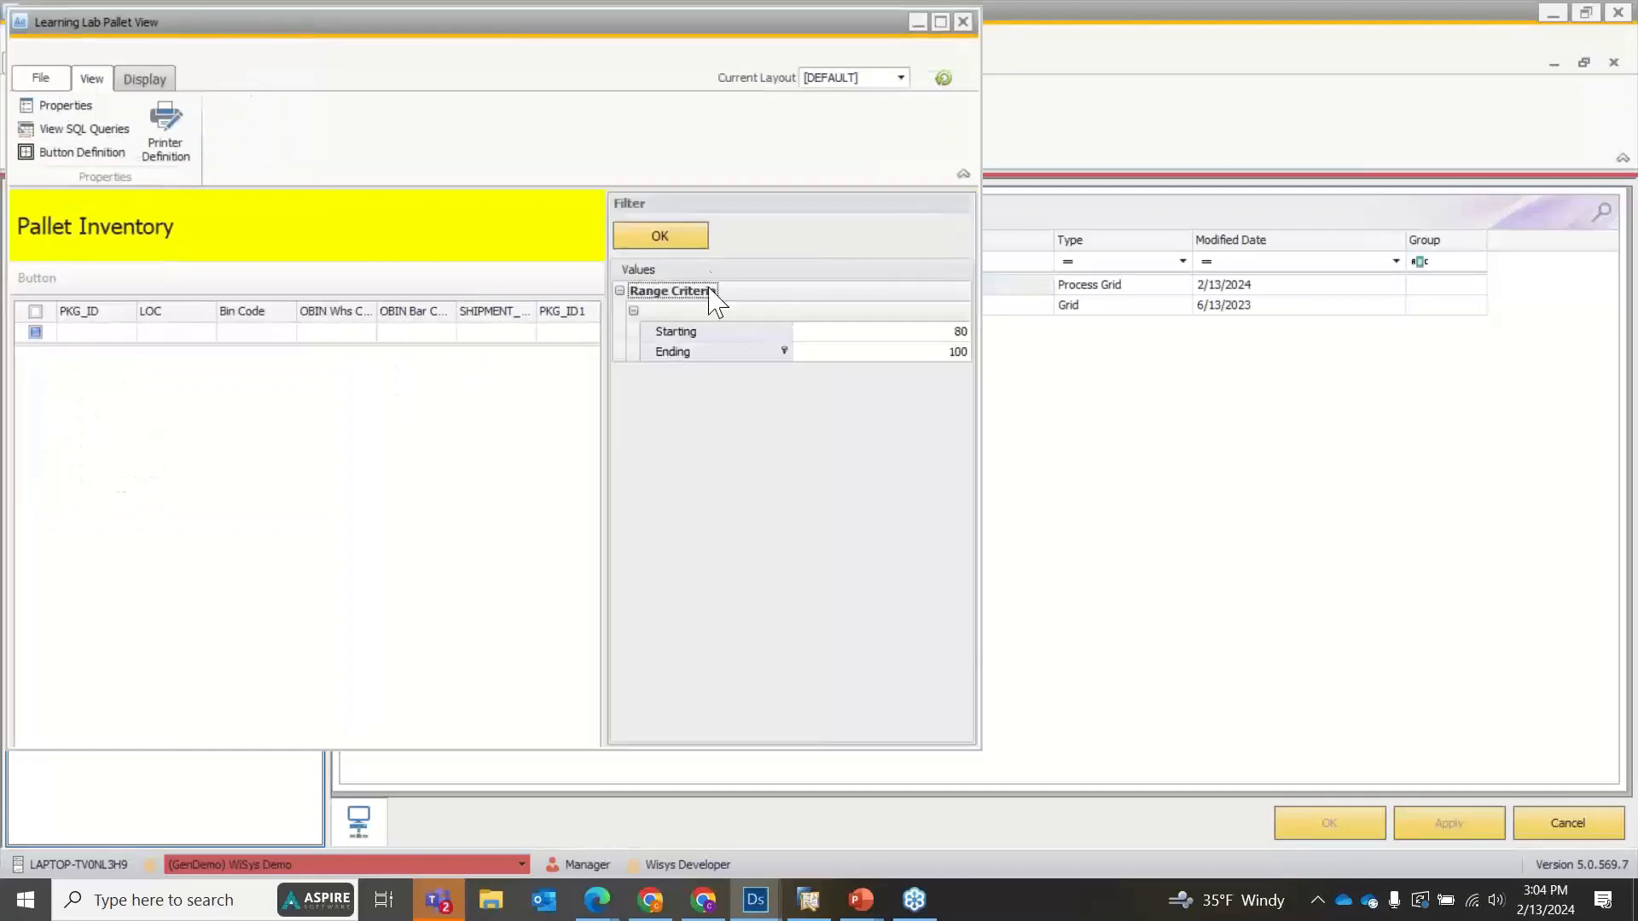
left_click(686, 242)
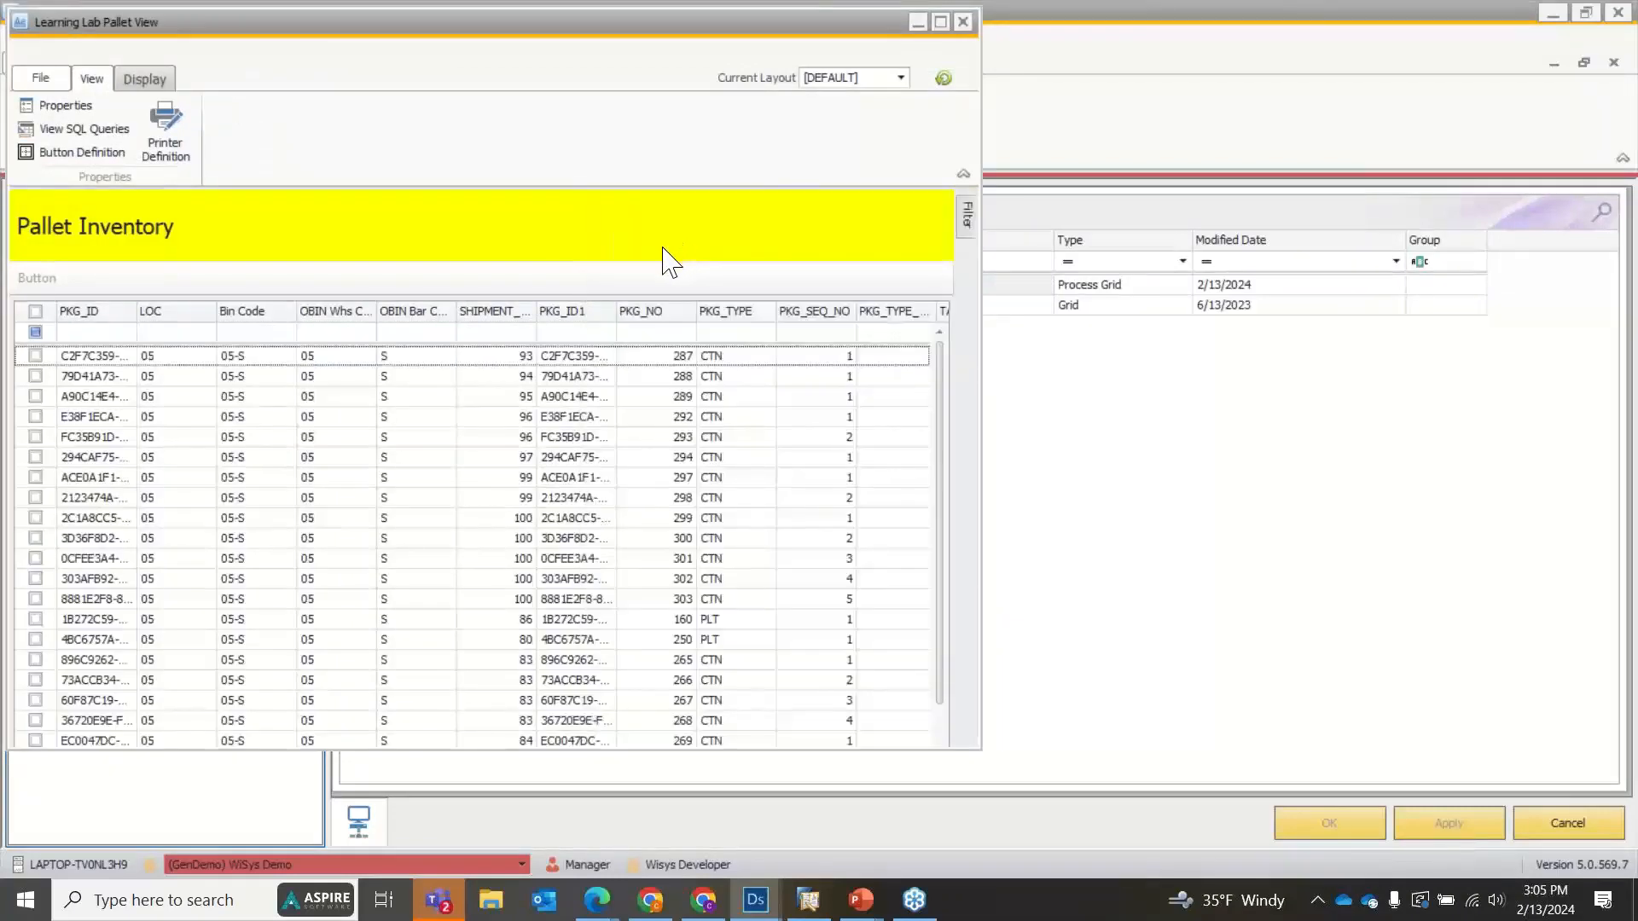
left_click(35, 377)
left_click(38, 278)
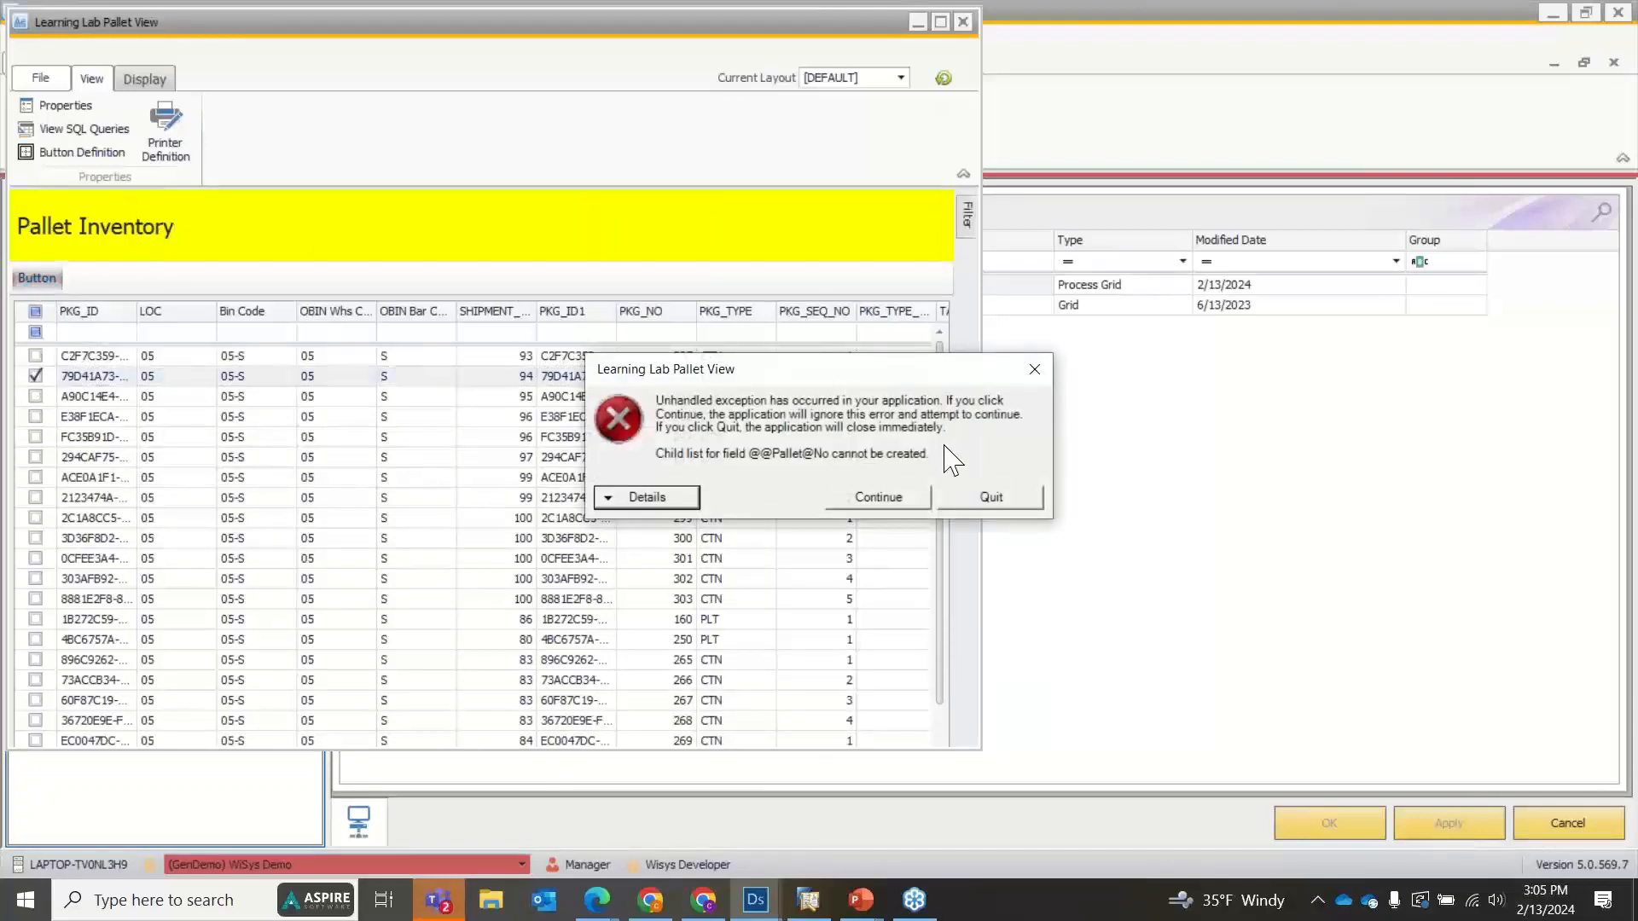
left_click(915, 508)
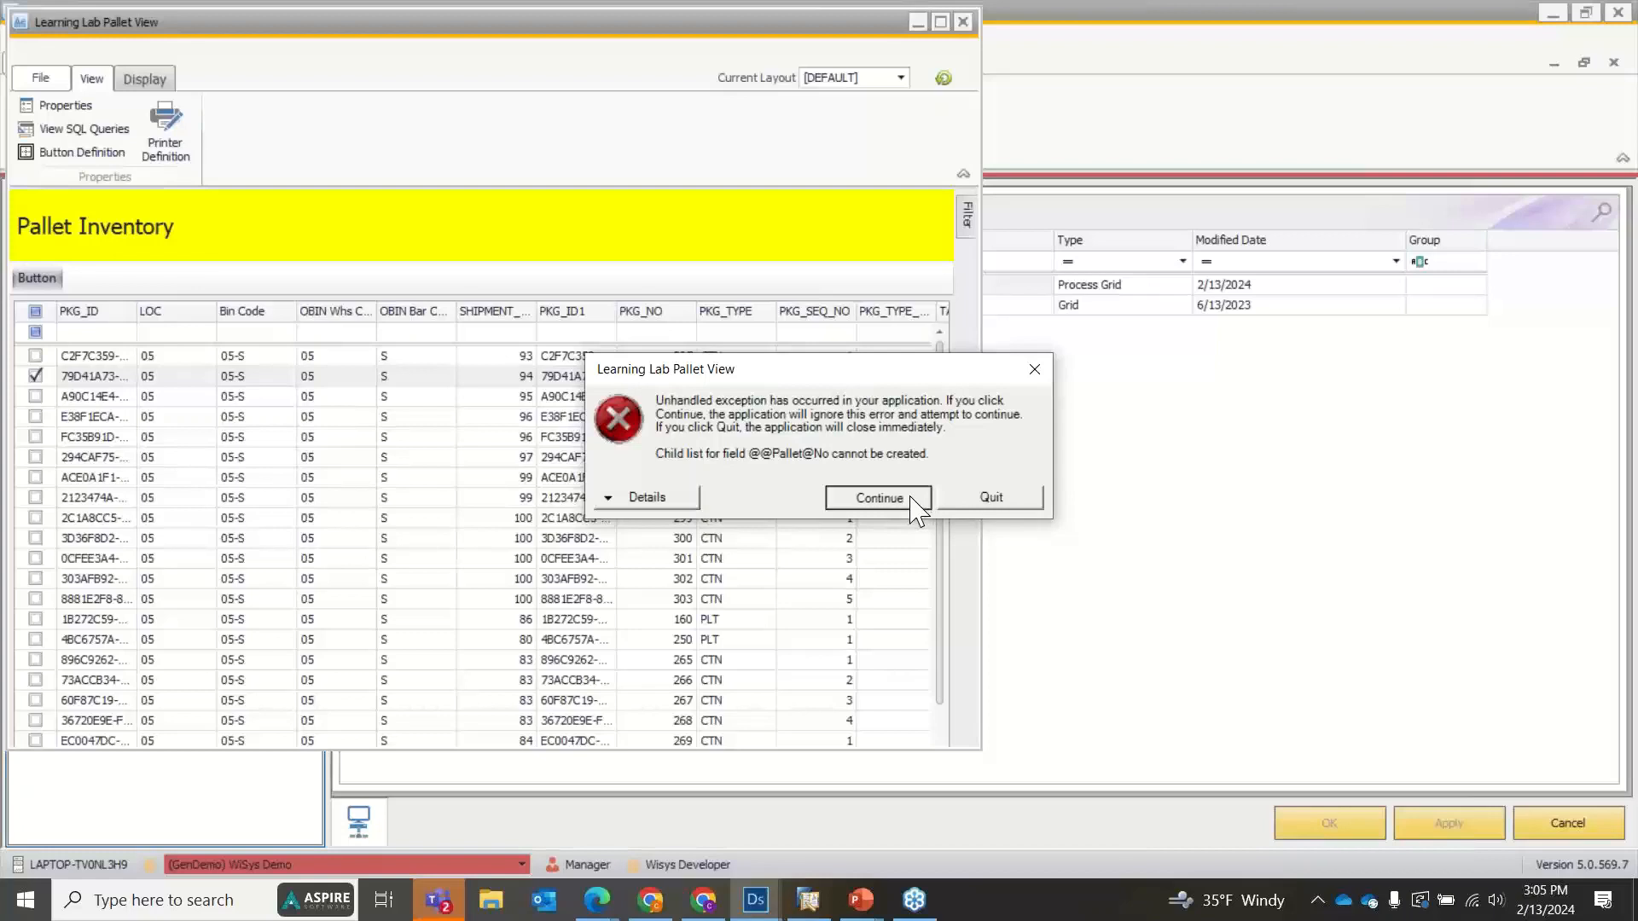
left_click(492, 417)
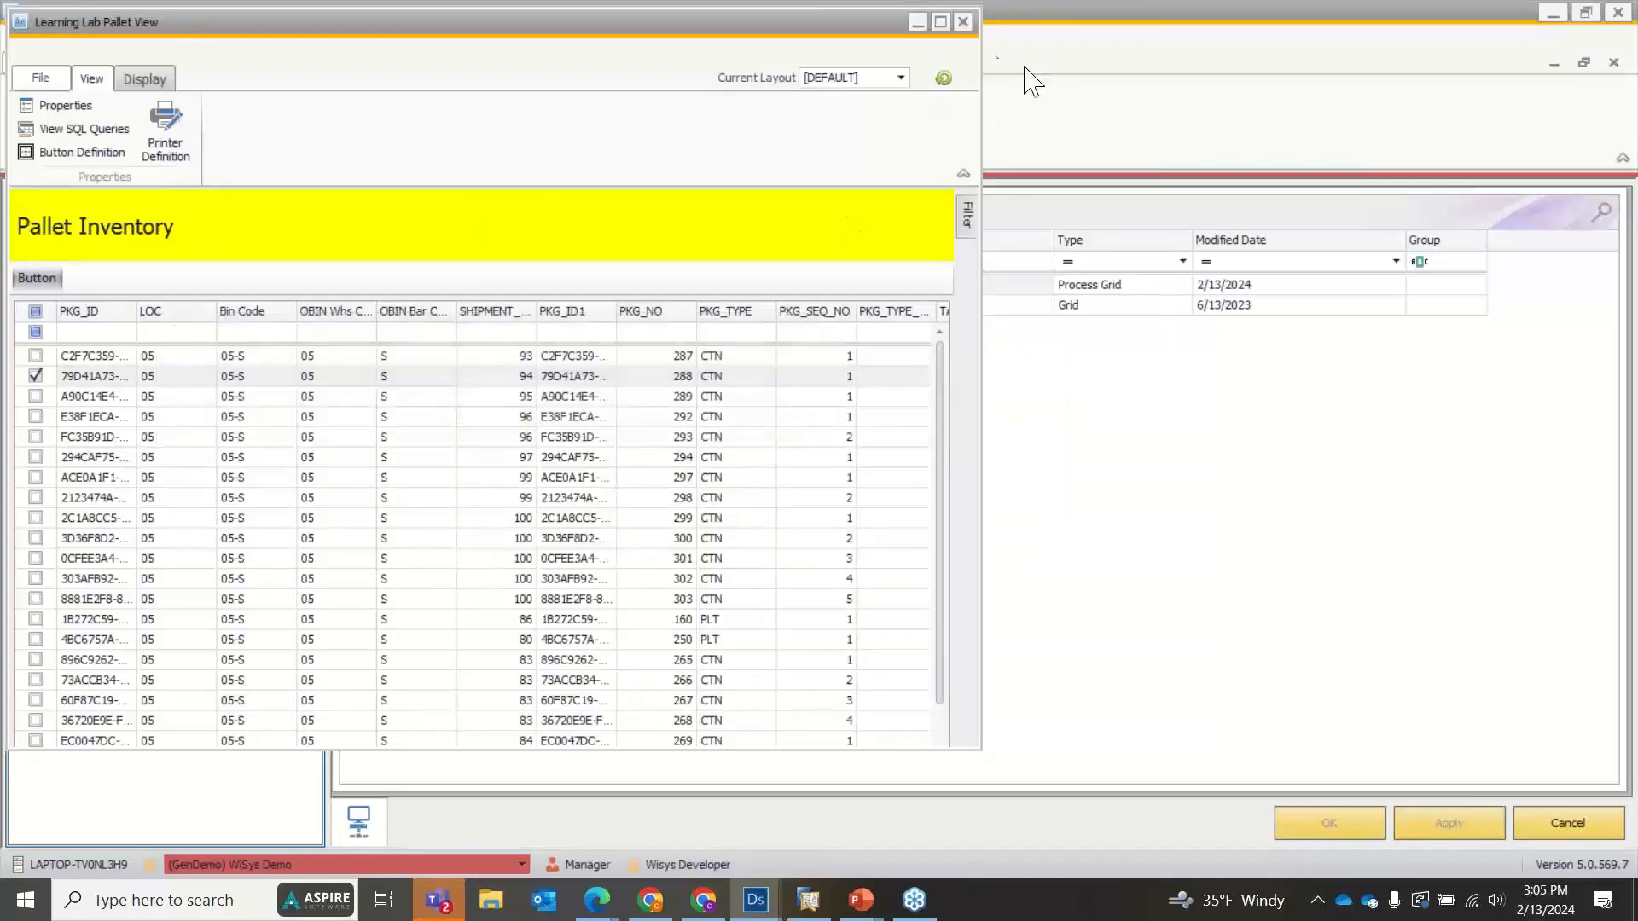
left_click(962, 21)
left_click(817, 478)
Reopen the Learning Lab Pallet View design and open the Toolbar (Top) button's transaction definition.
double_click(475, 294)
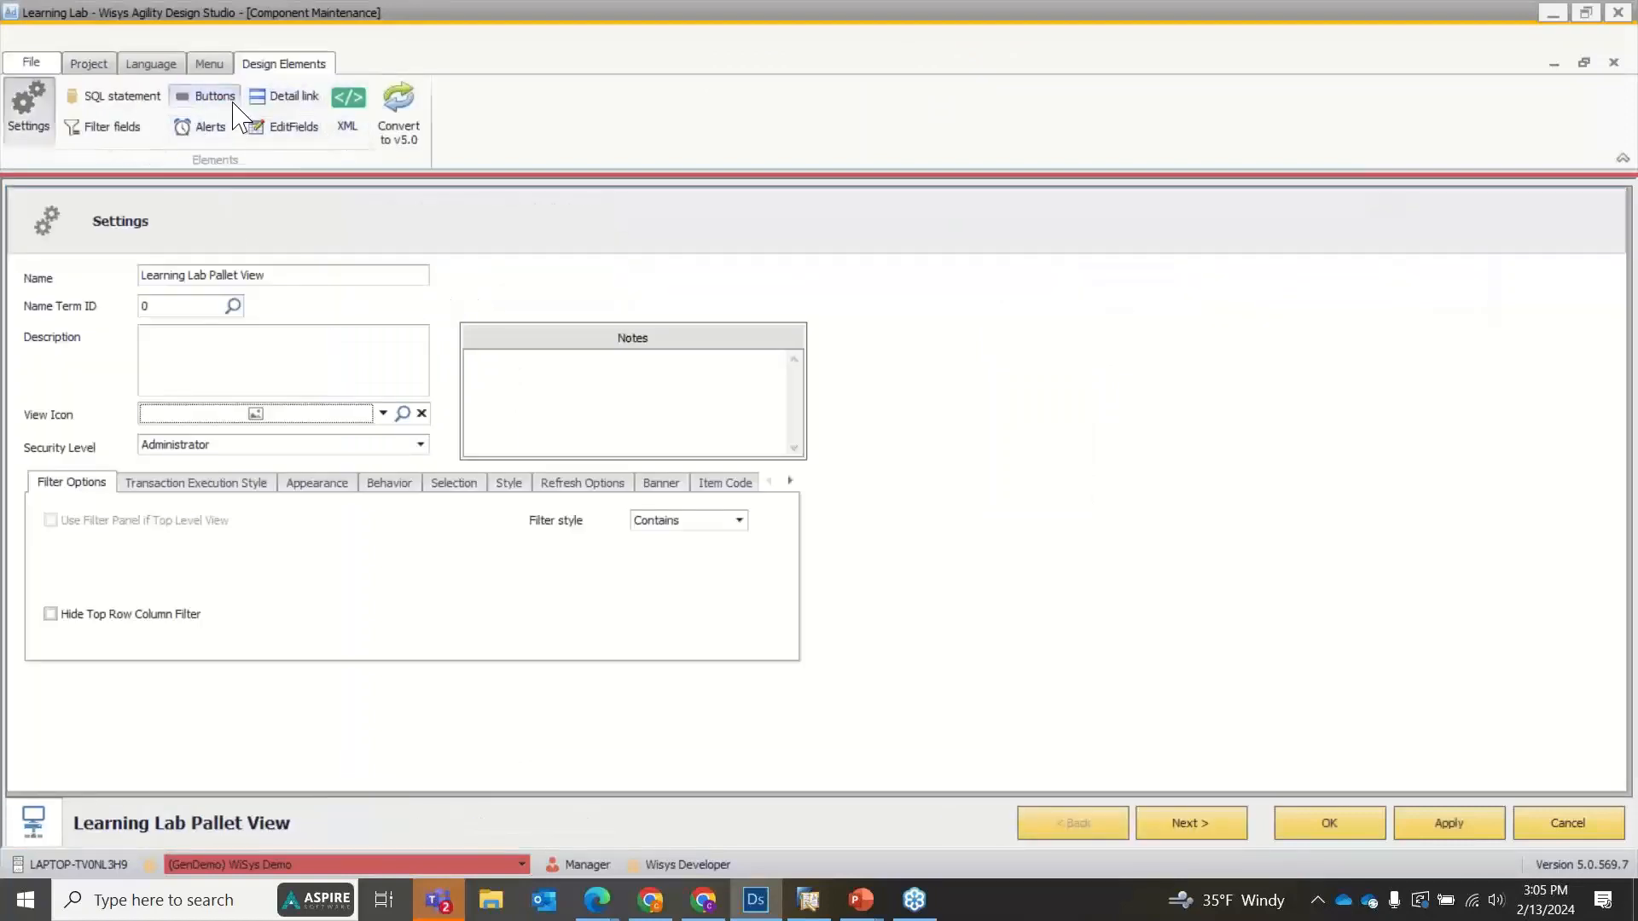
left_click(207, 96)
left_click(261, 329)
left_click(250, 352)
scroll(1450, 783, "down", 2)
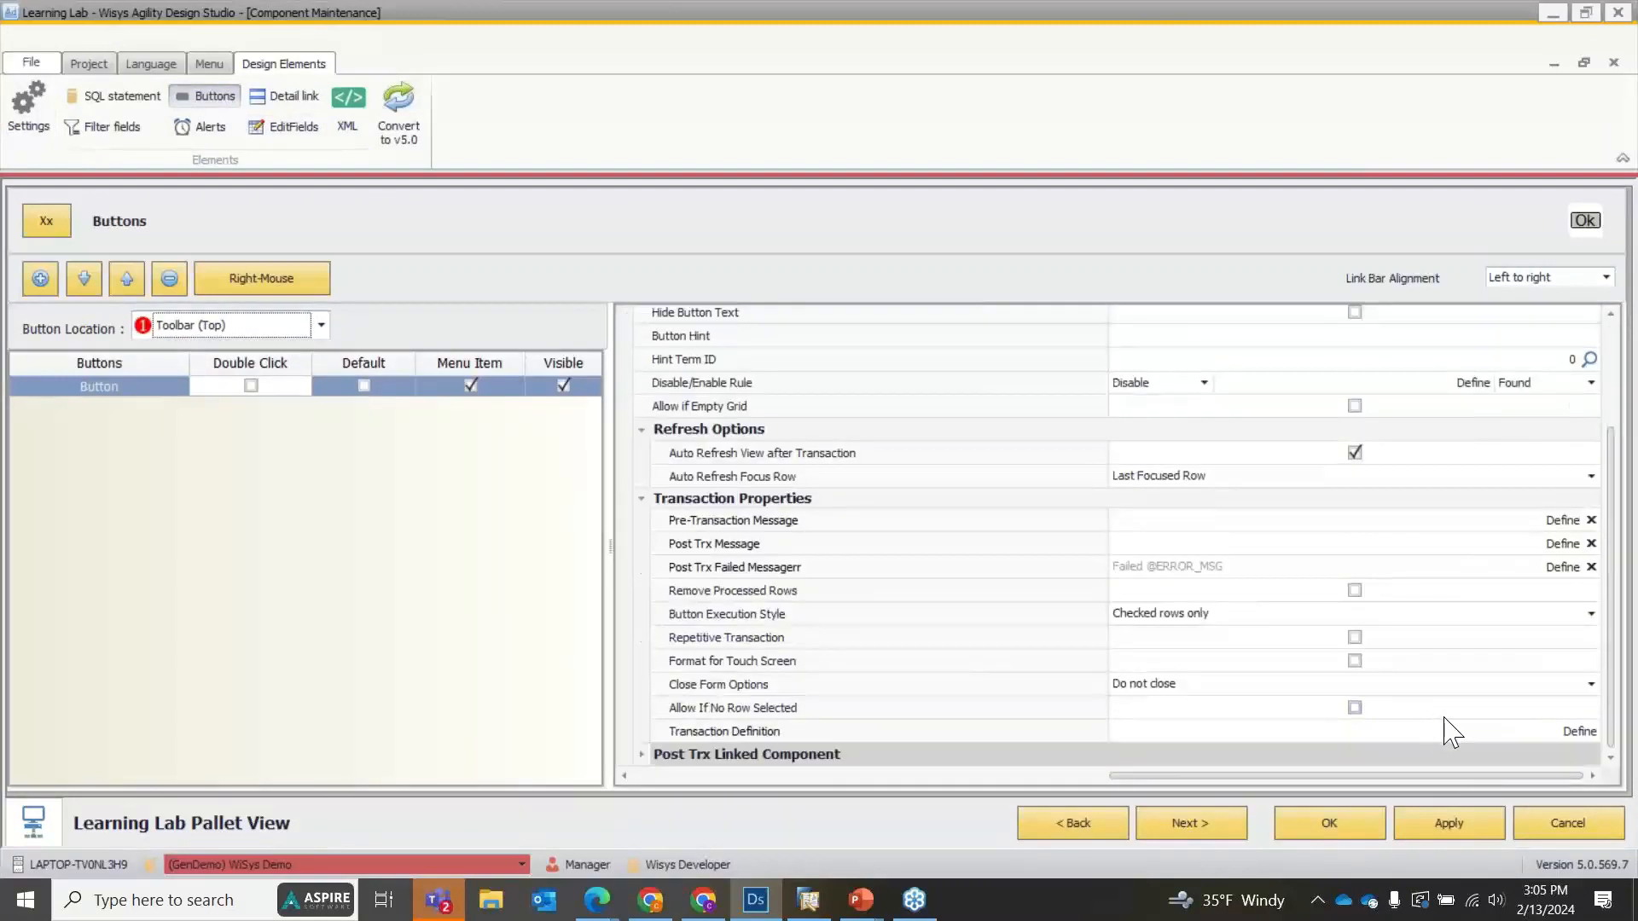
left_click(1566, 729)
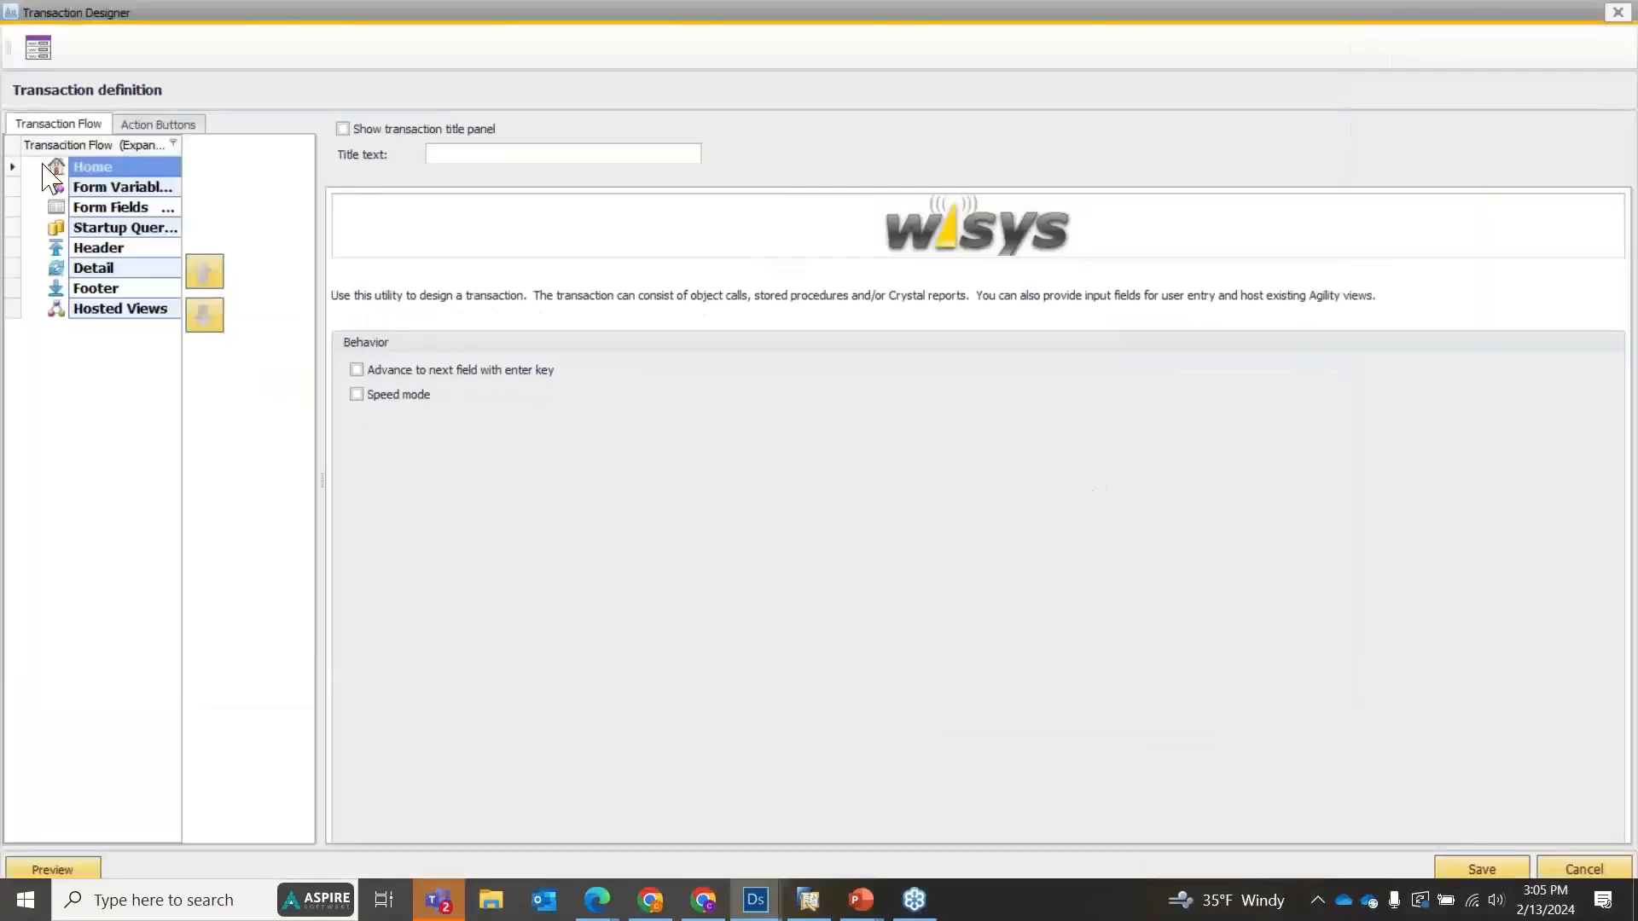
left_click(74, 209)
left_click(436, 292)
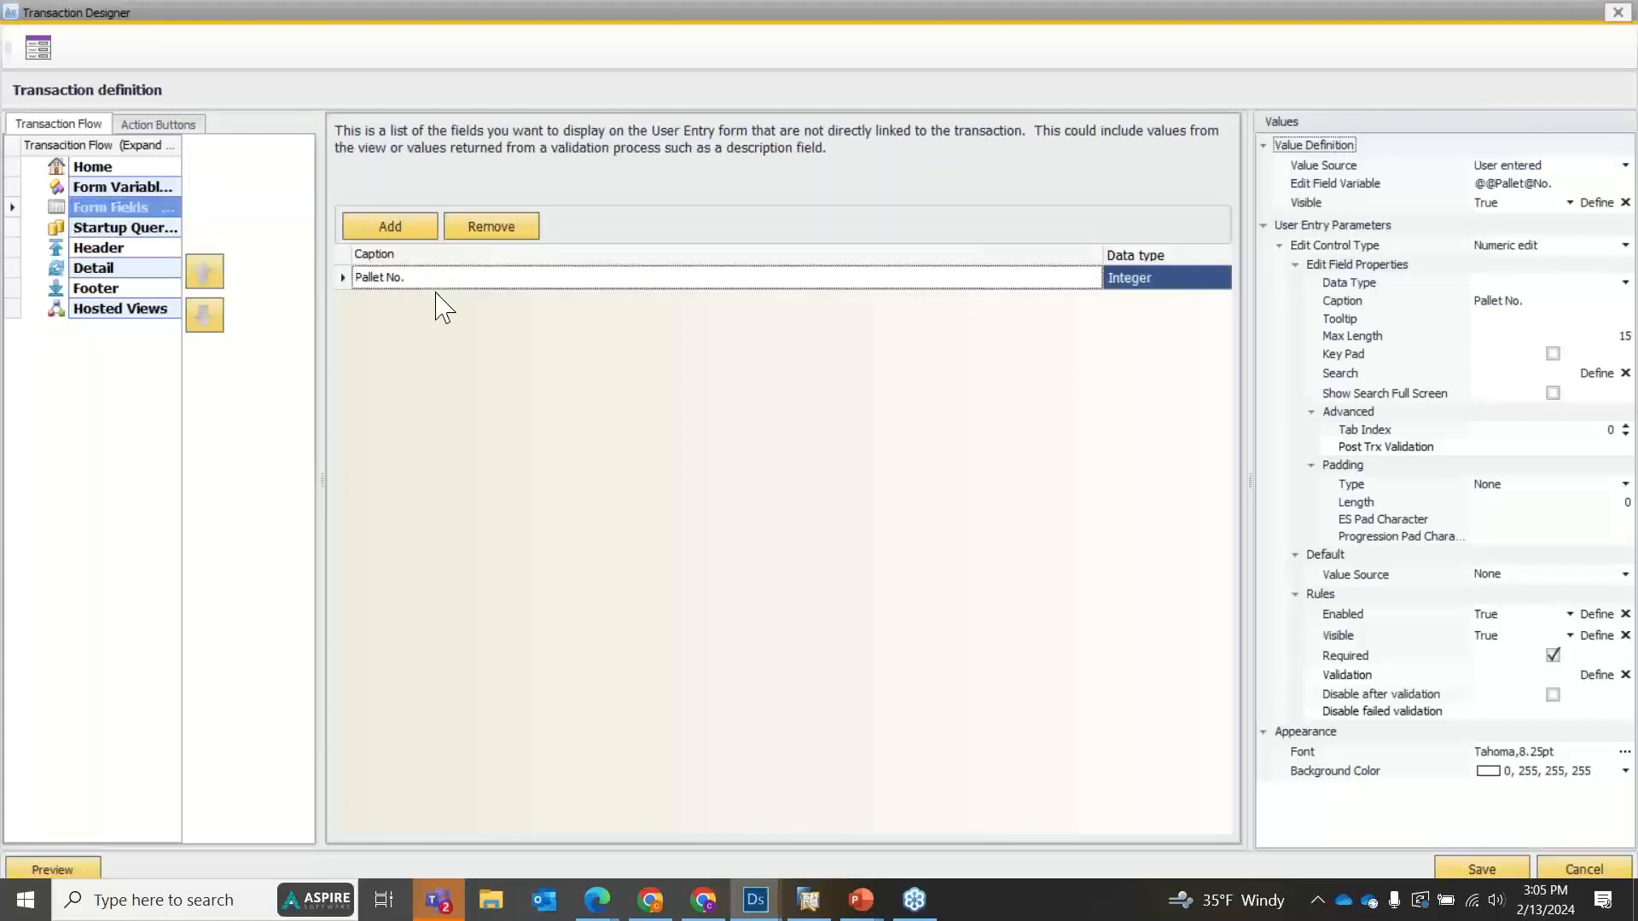
left_click(1548, 184)
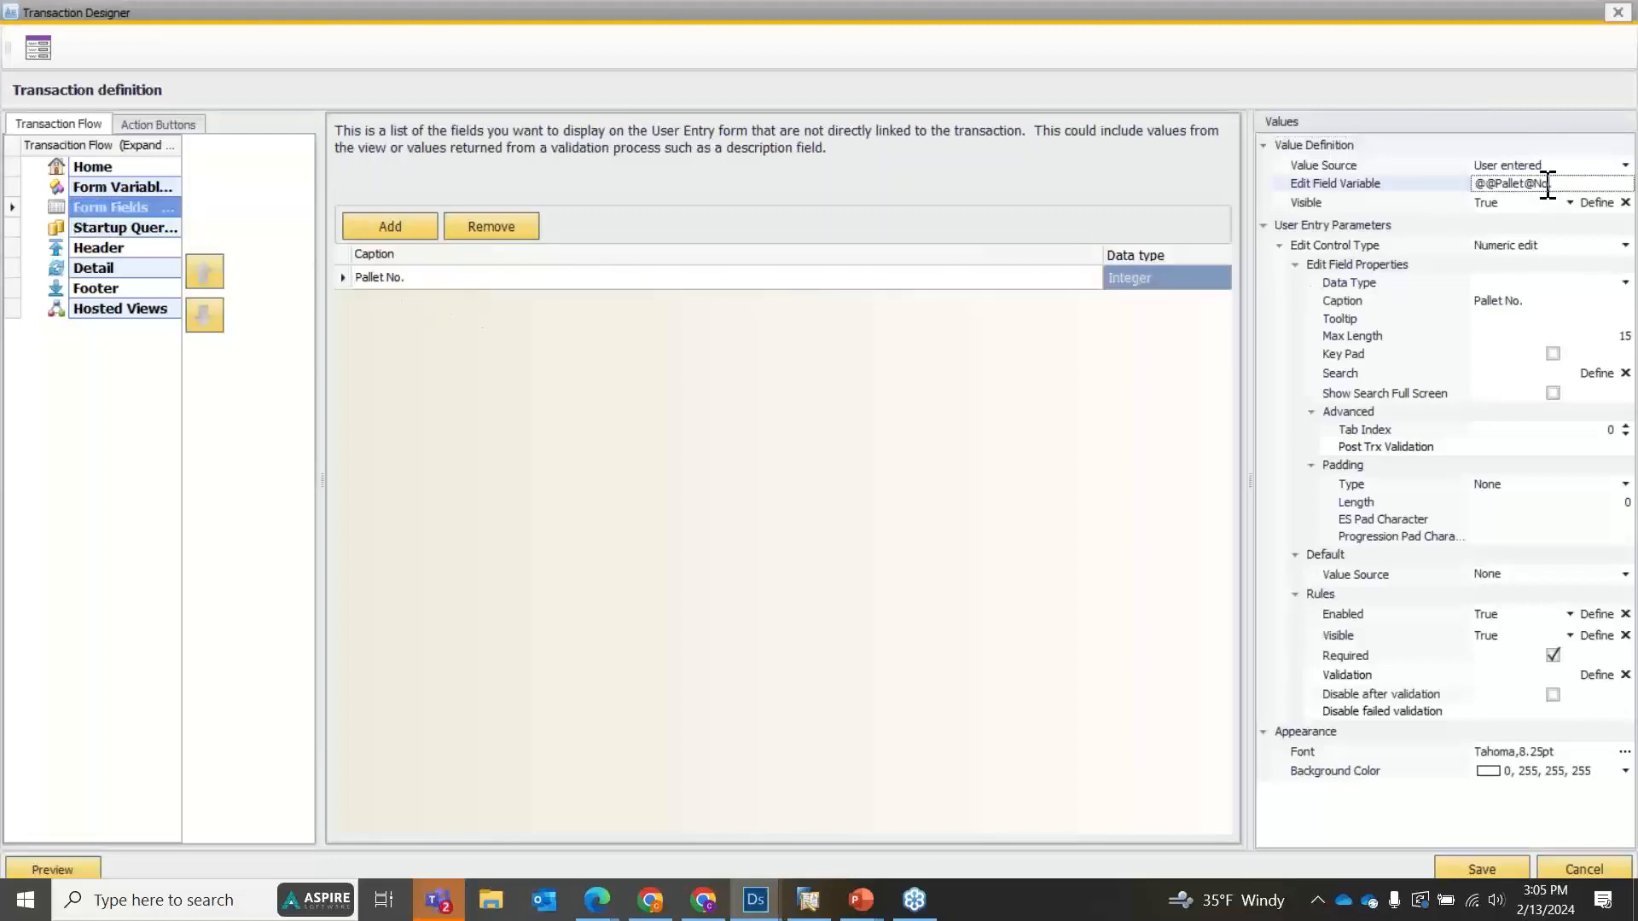
key("BackSpace")
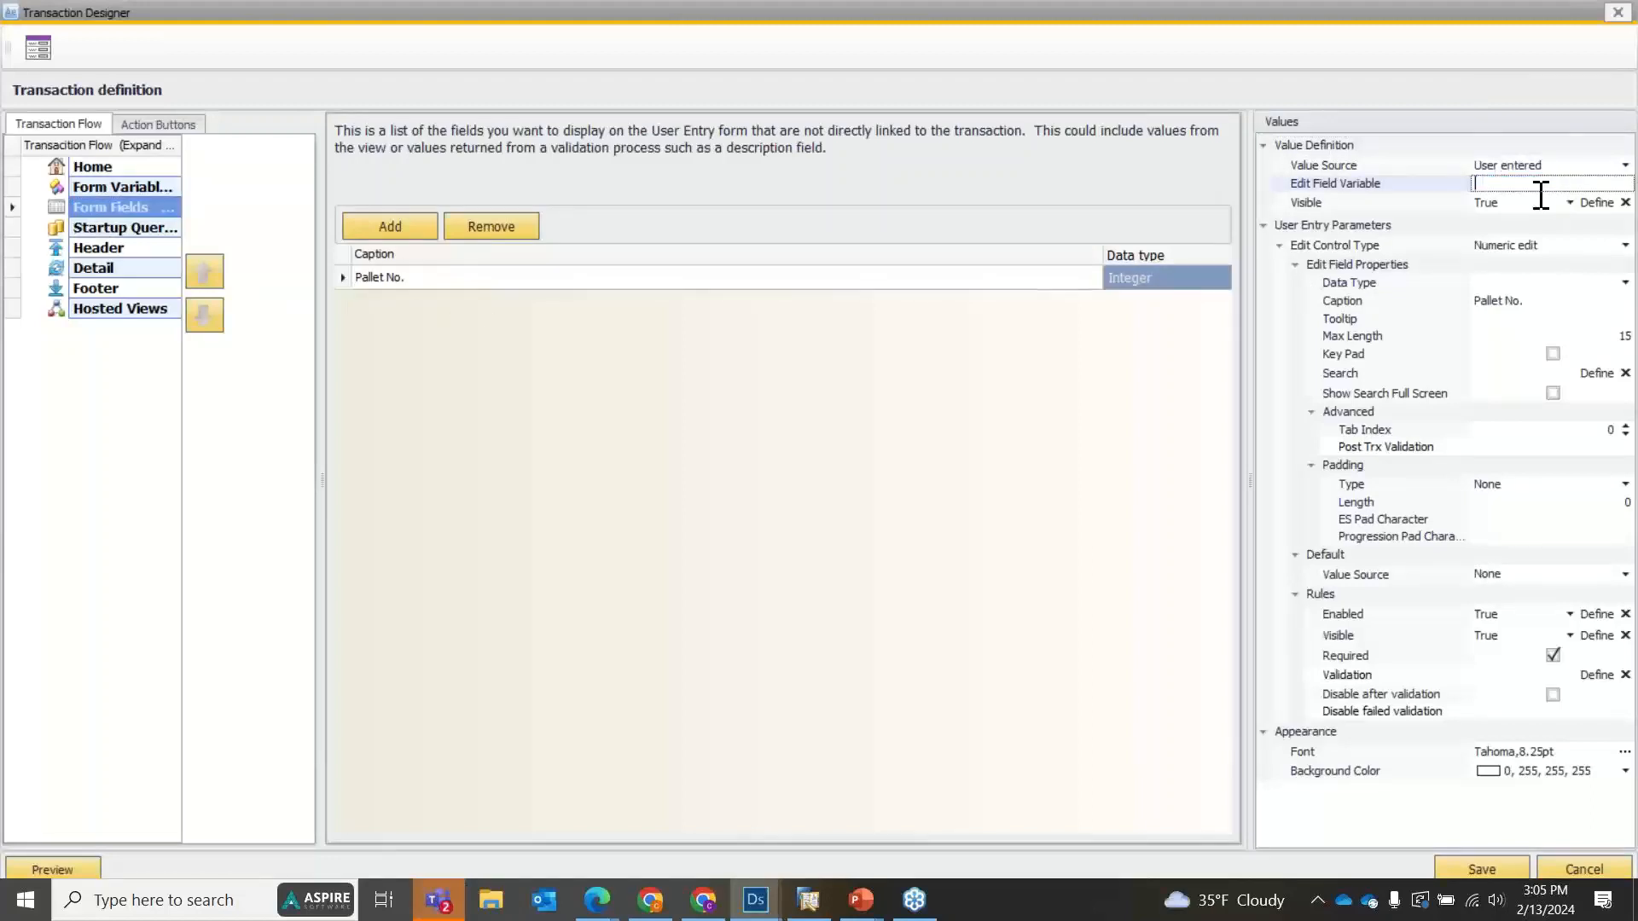
left_click(1484, 869)
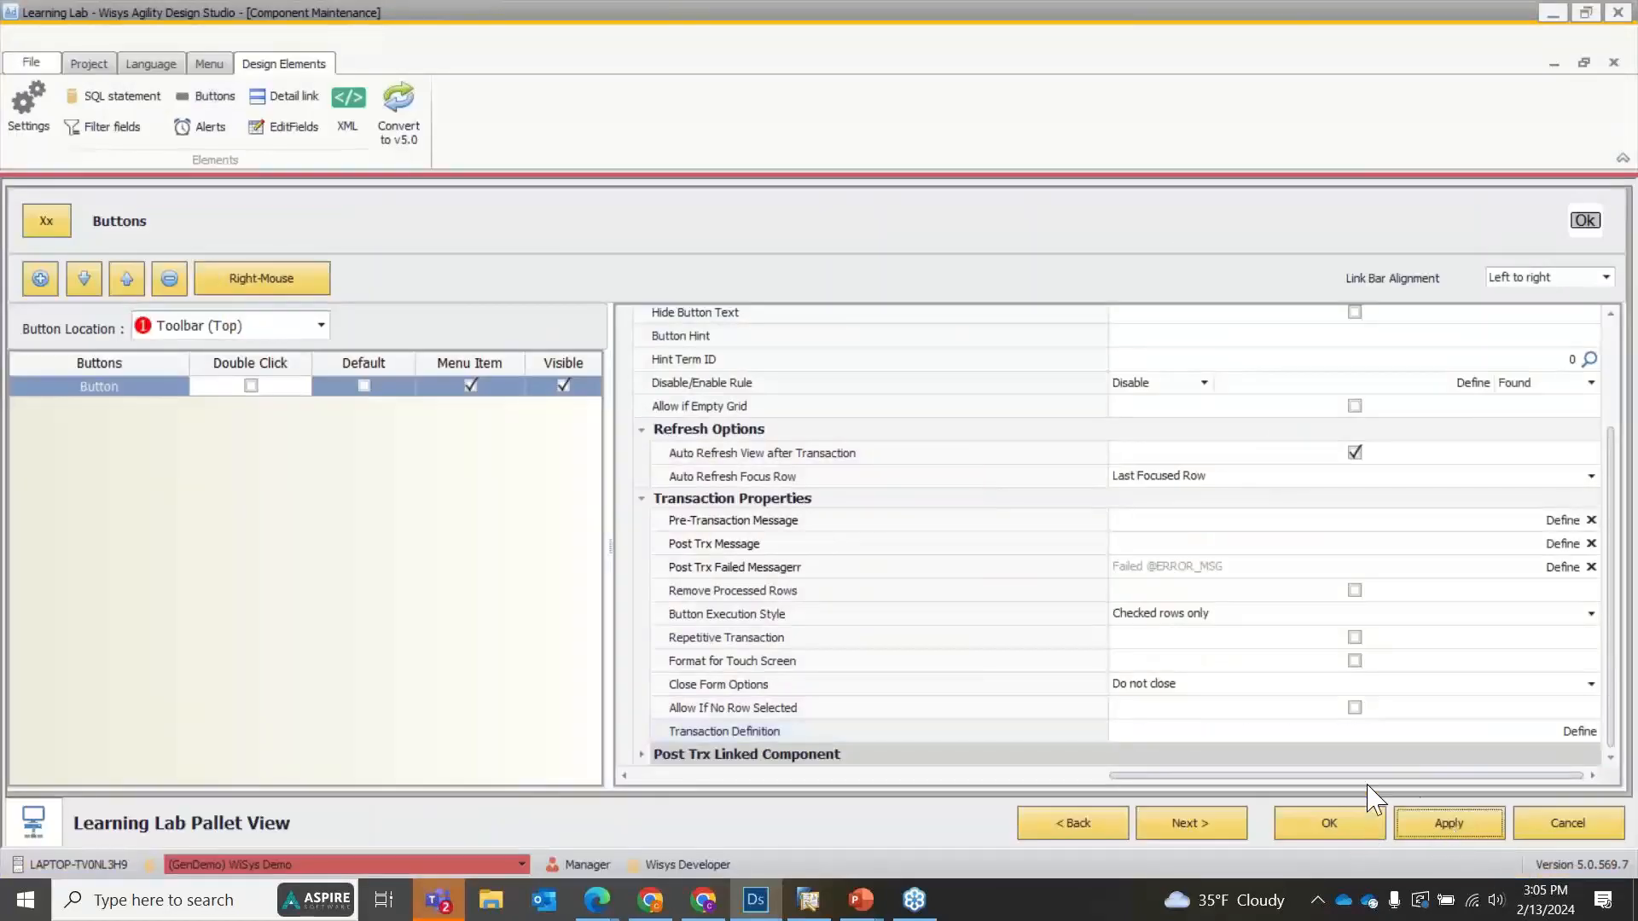
Reopen the button's transaction definition and remove the Pallet No. field from its form fields.
left_click(1583, 738)
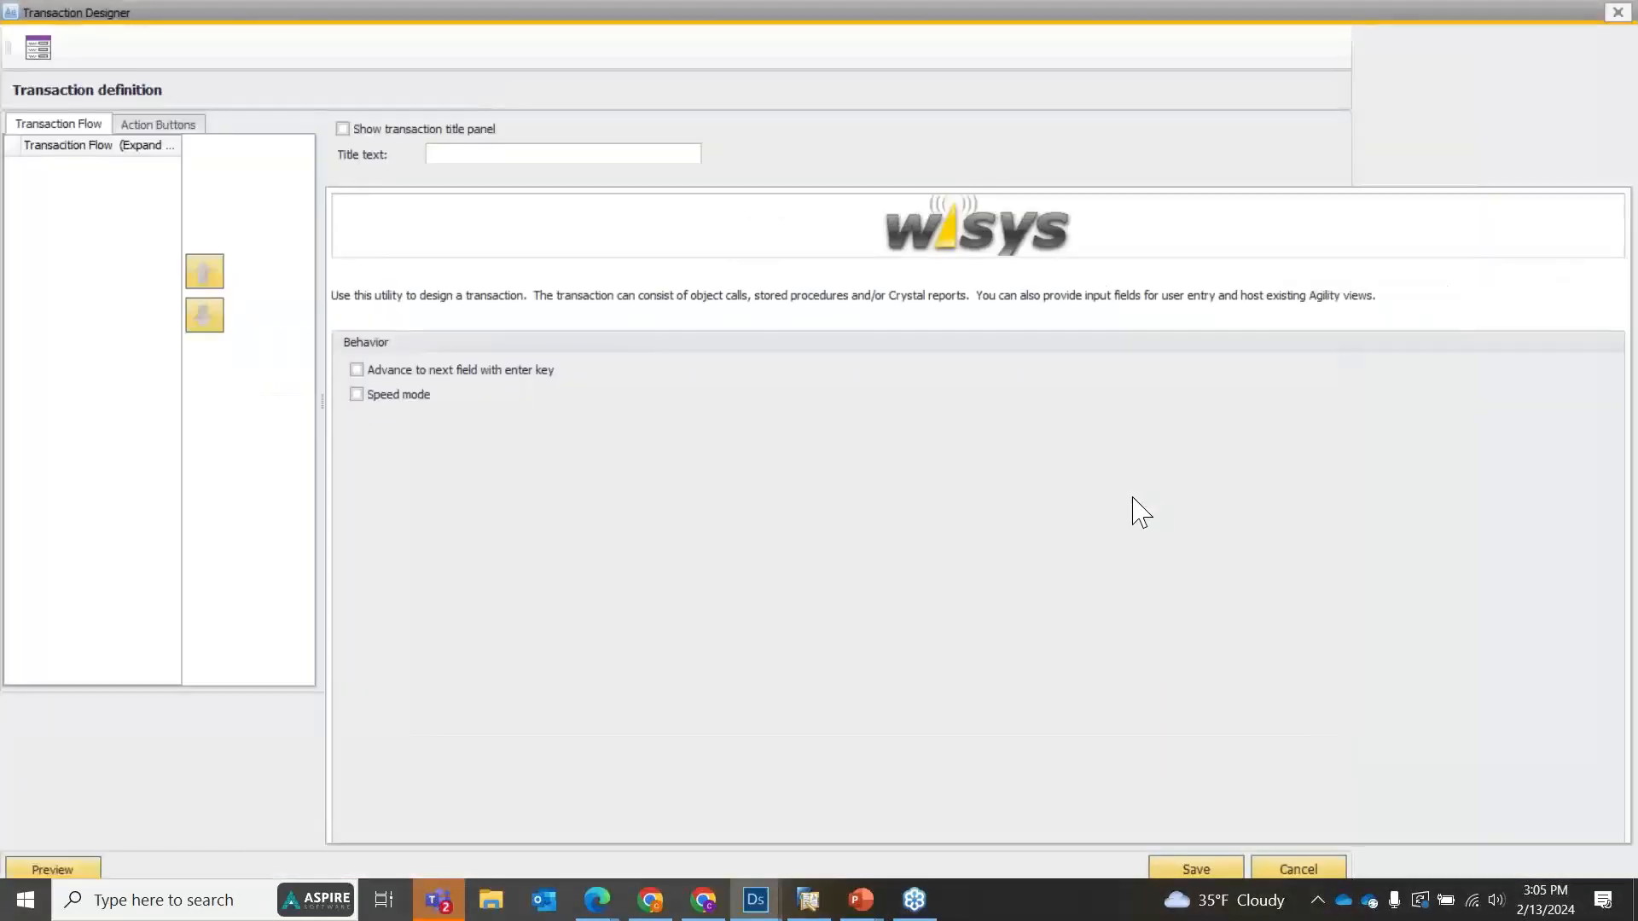
left_click(86, 206)
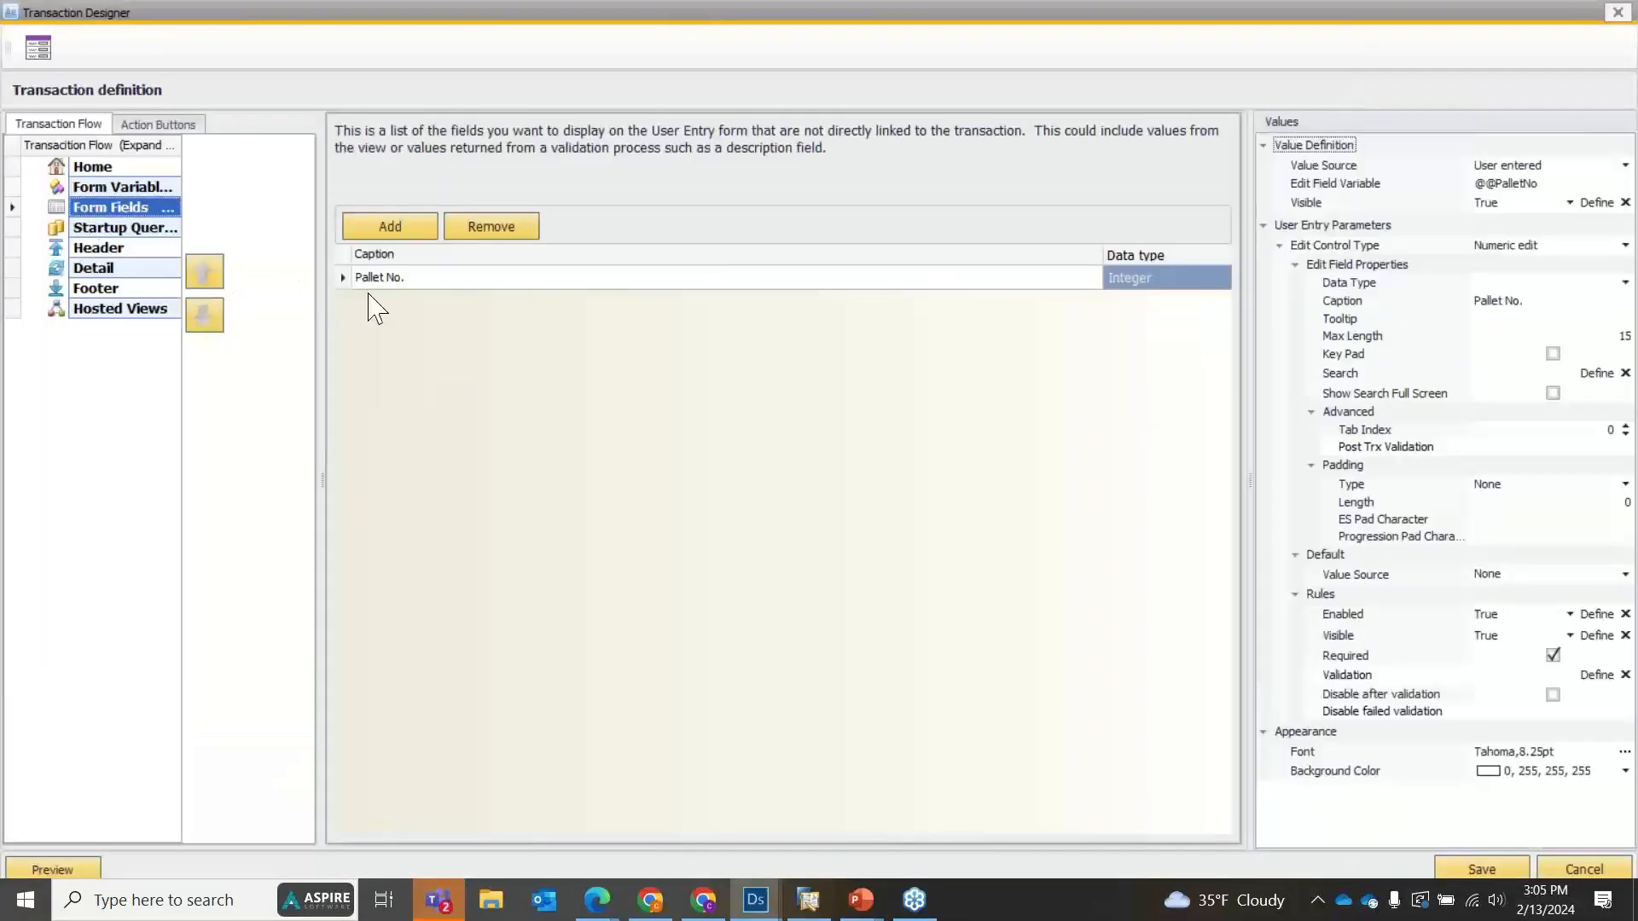
left_click(384, 277)
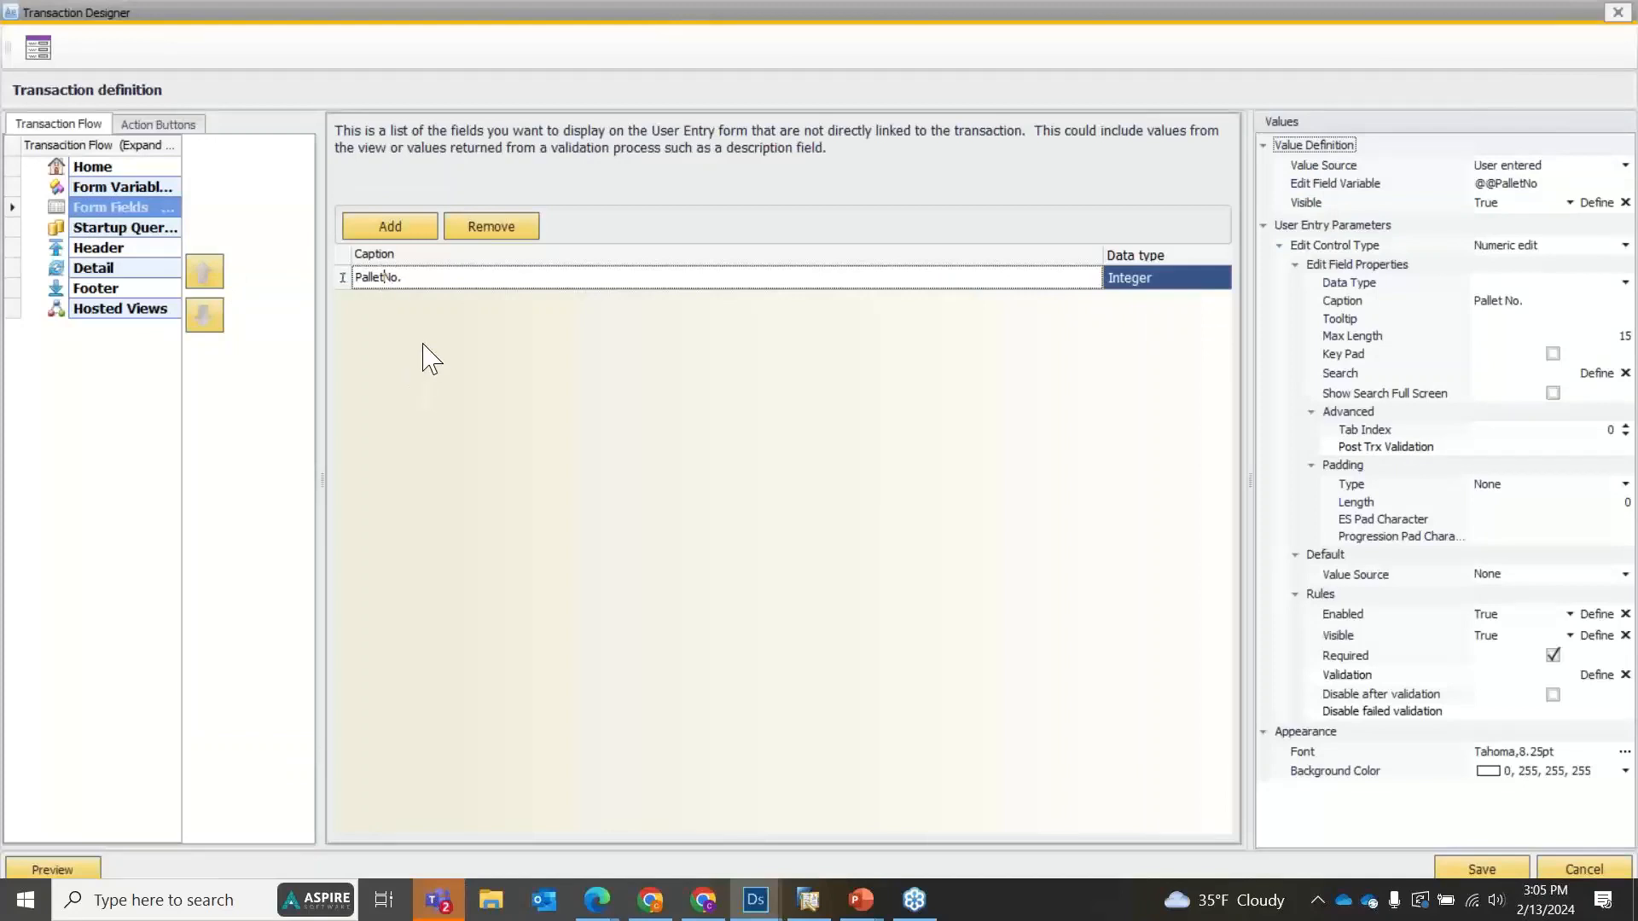
left_click(483, 228)
left_click(391, 227)
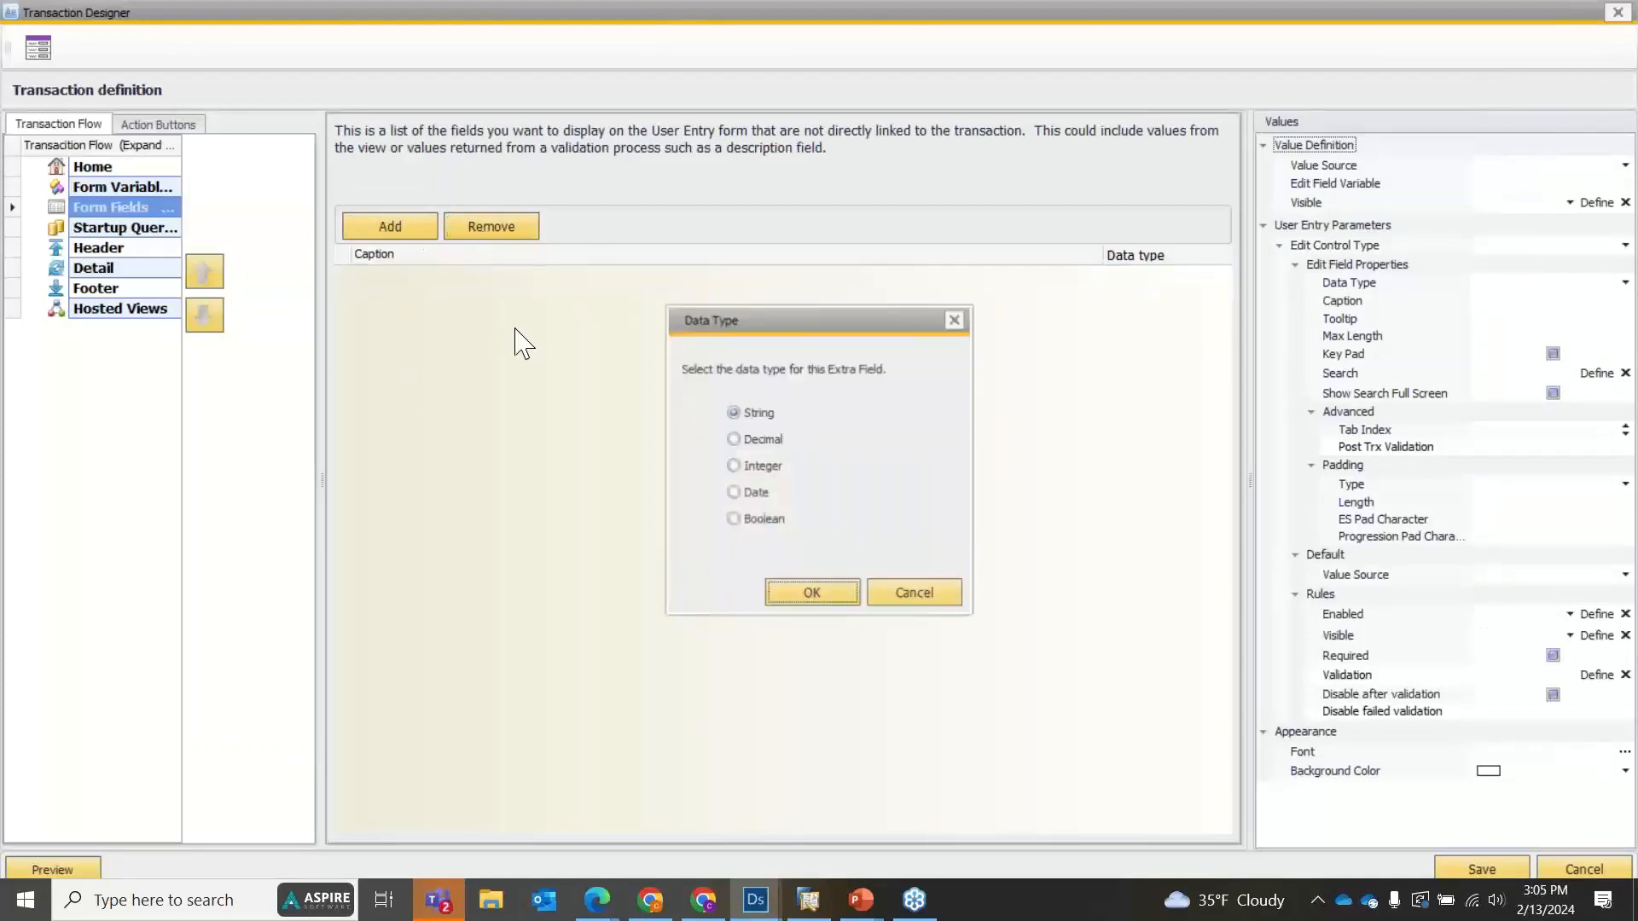
left_click(811, 595)
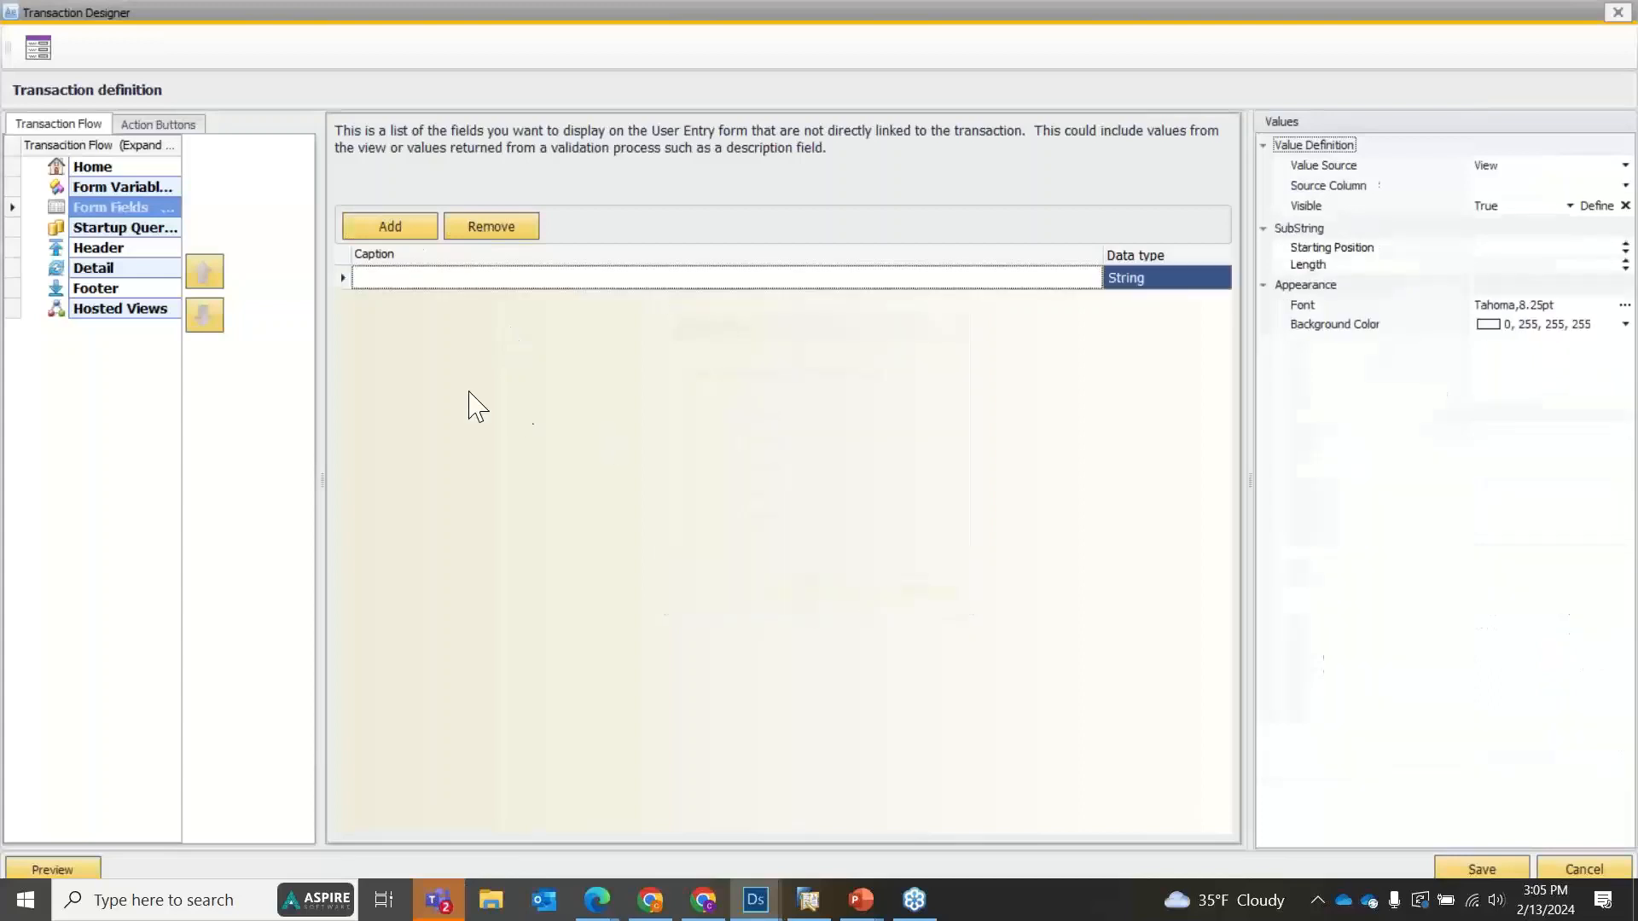
left_click(1199, 281)
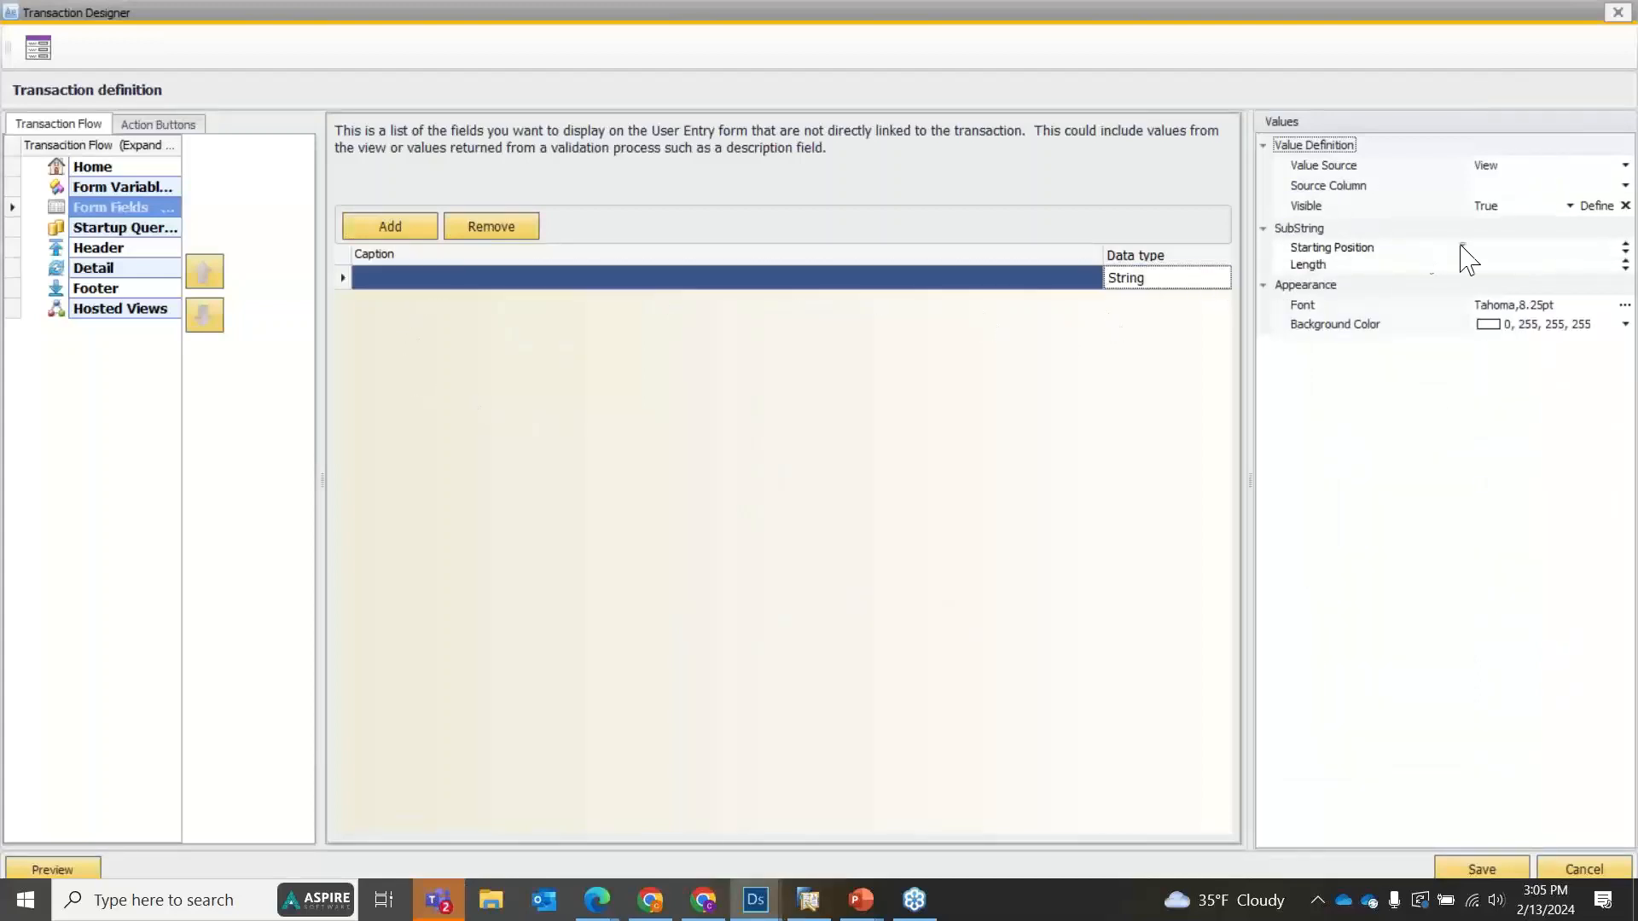
left_click(484, 229)
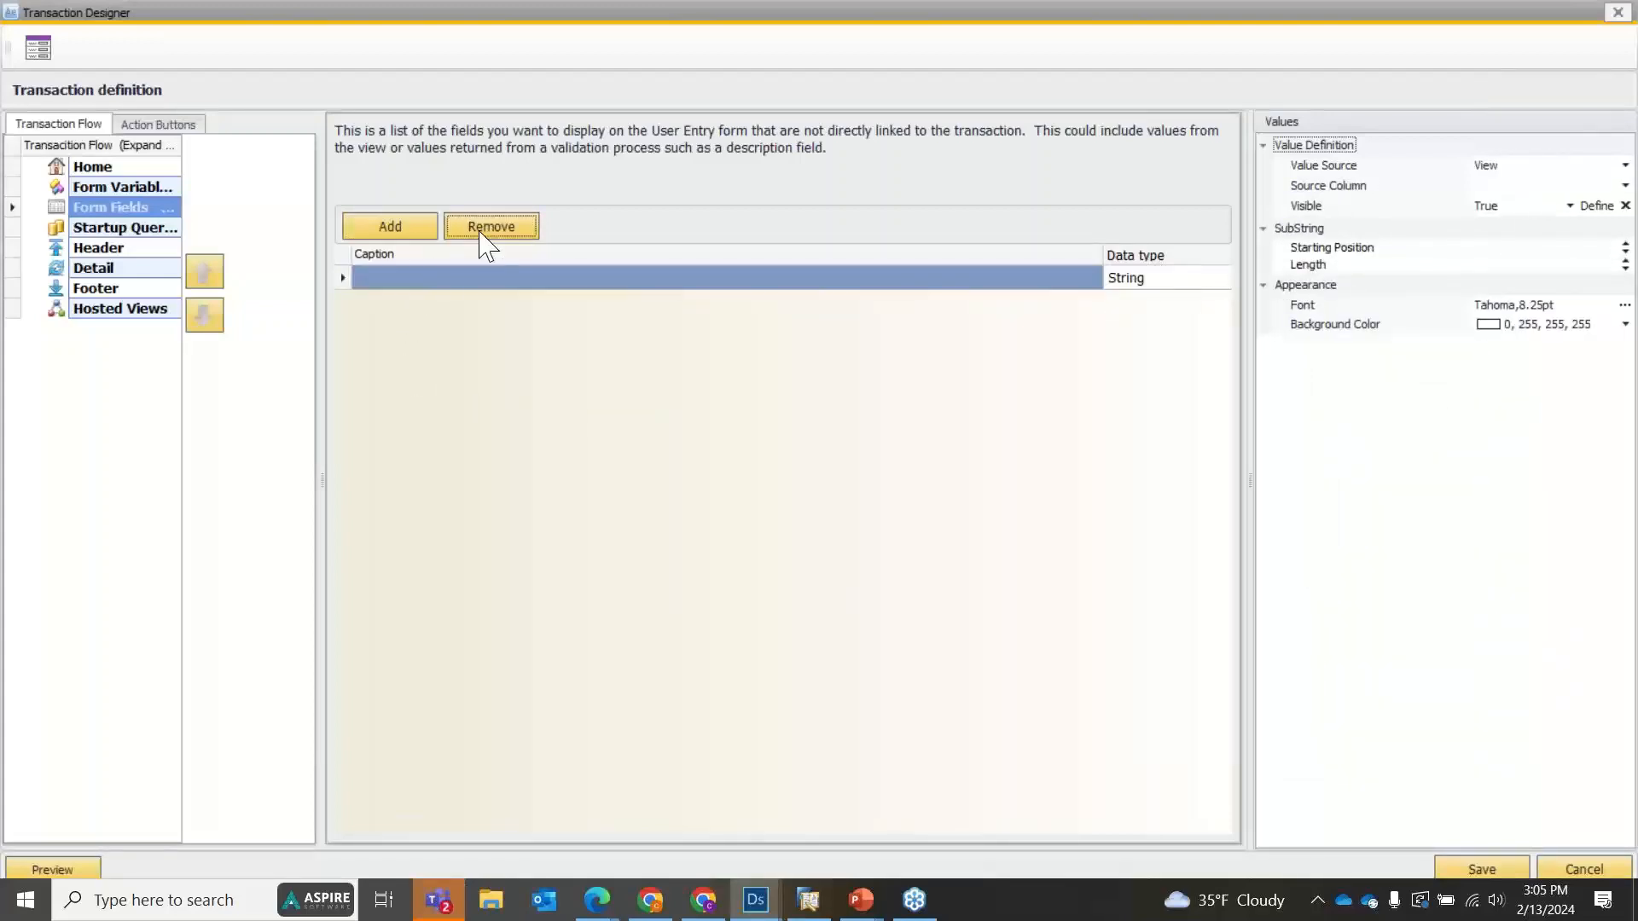
Add an Integer form field to the transaction definition and caption it PLT.
left_click(418, 232)
left_click(754, 467)
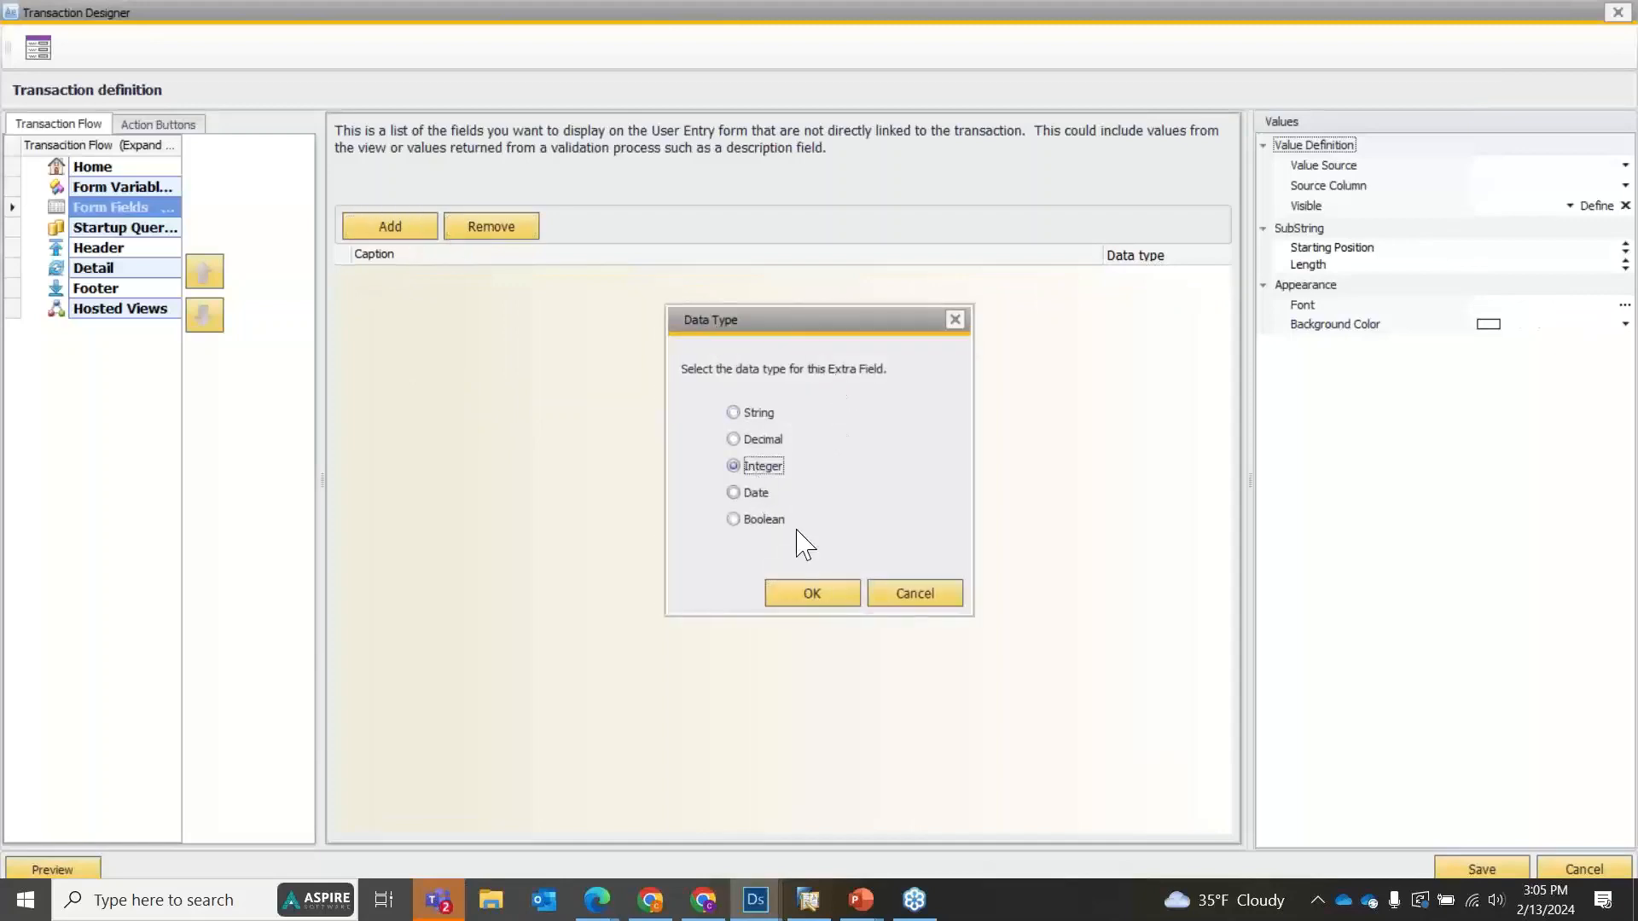
left_click(815, 595)
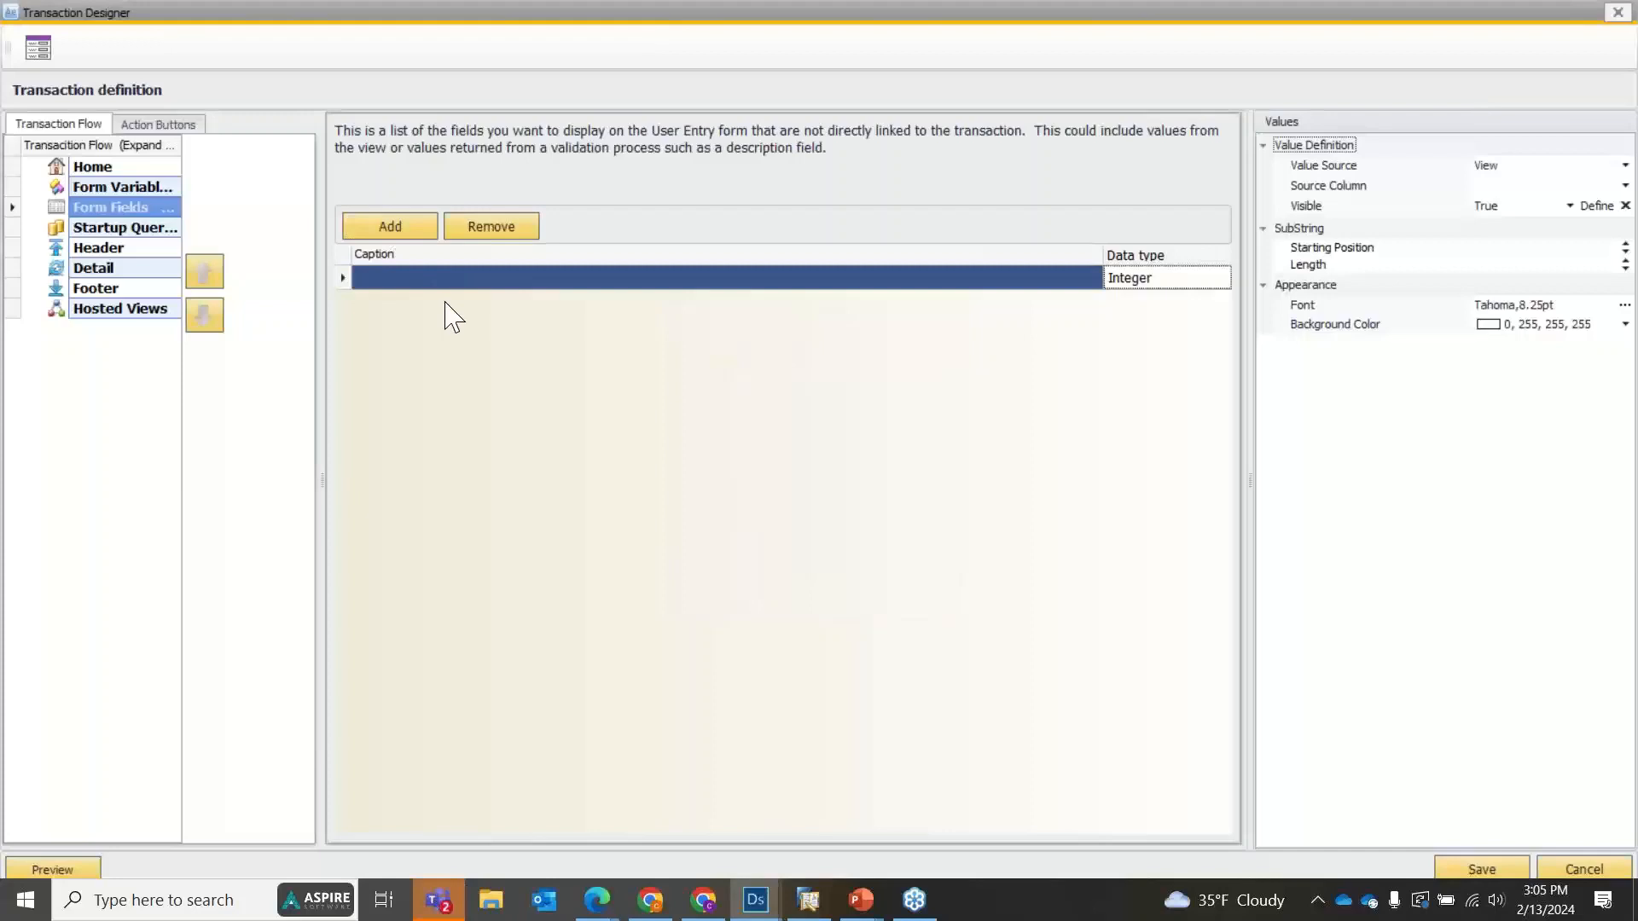
left_click(441, 277)
type("PLT")
left_click(517, 416)
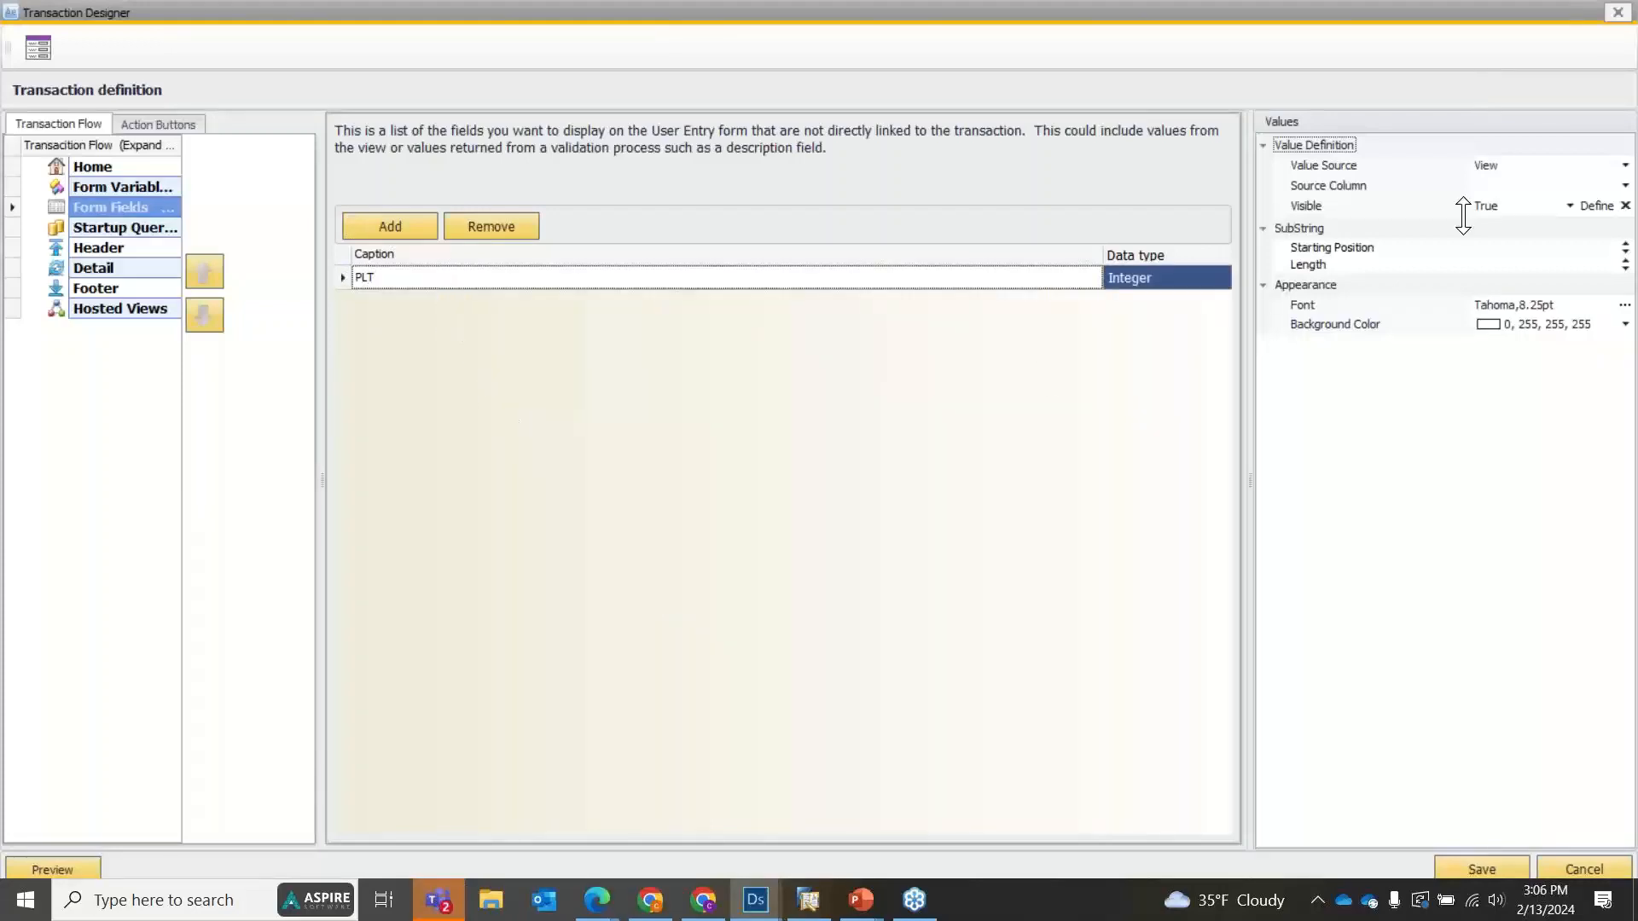
Set the PLT field's value source to User entered, then save the transaction definition and the component.
left_click(1527, 166)
left_click(1516, 213)
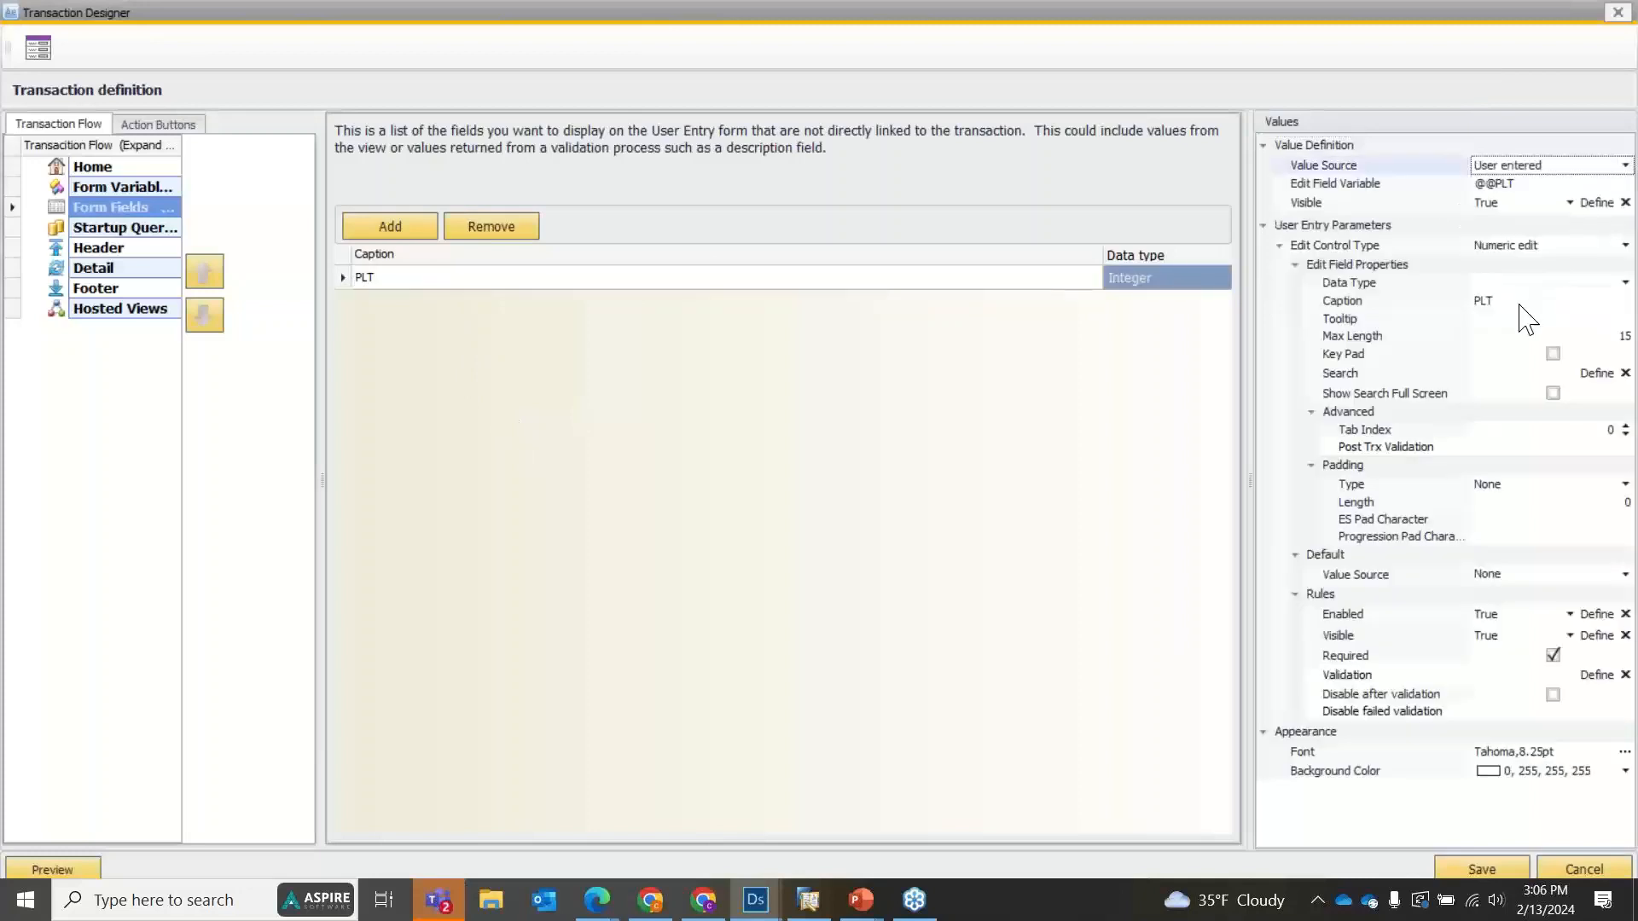
left_click(1488, 869)
left_click(1356, 829)
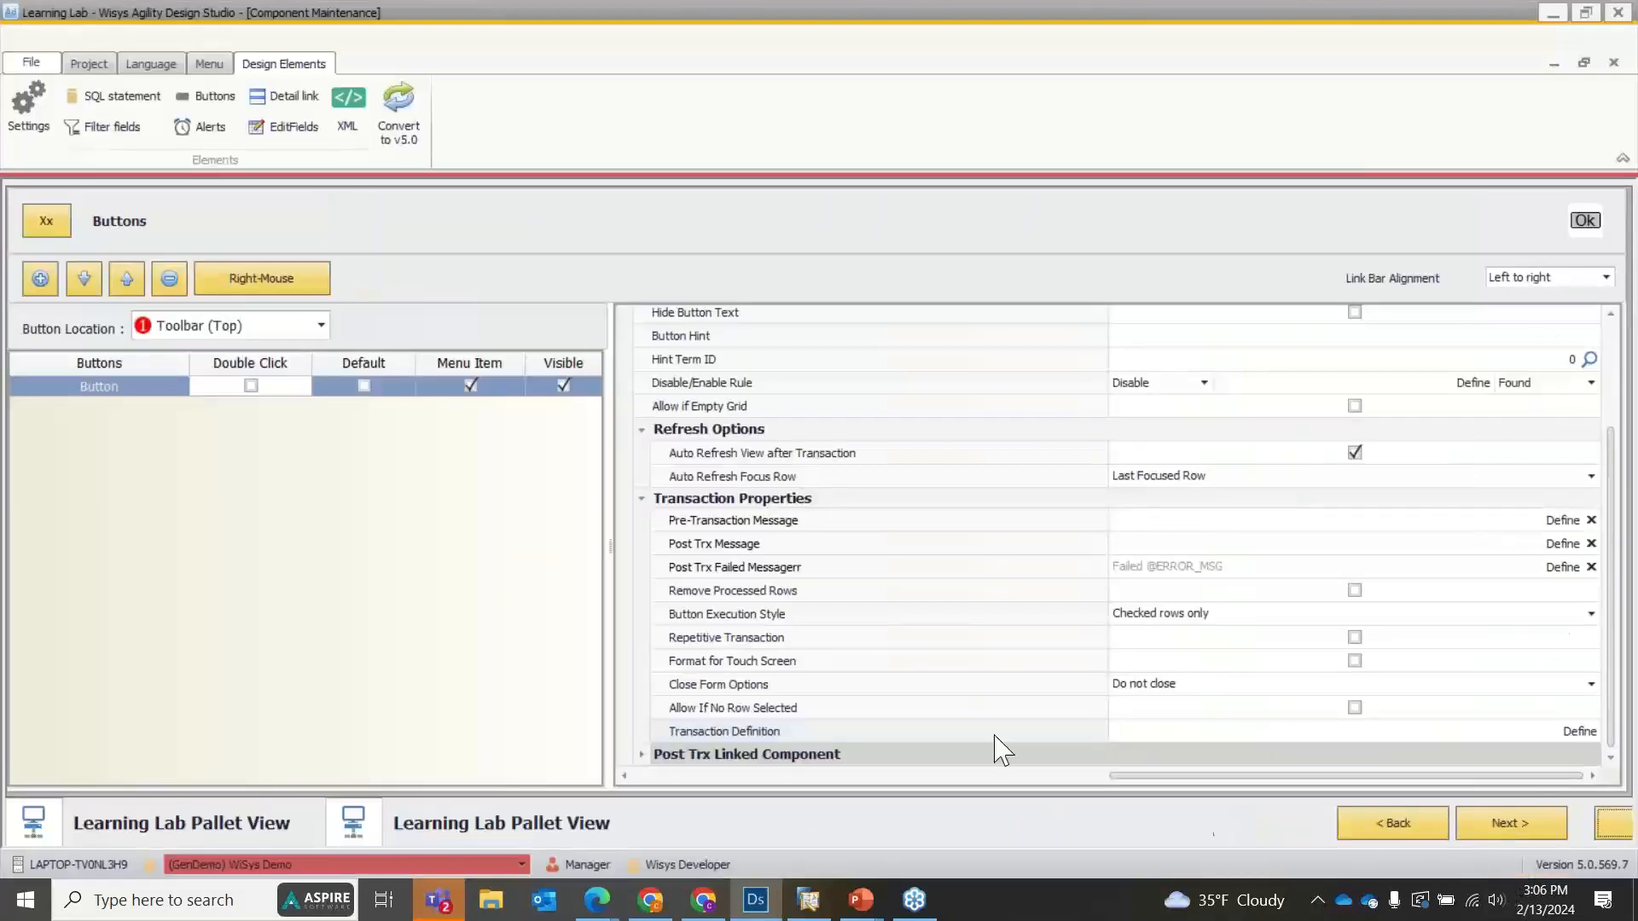
Run Learning Lab Pallet View with the existing filter, check the first pallet row and open the toolbar button's entry form.
right_click(403, 290)
left_click(445, 290)
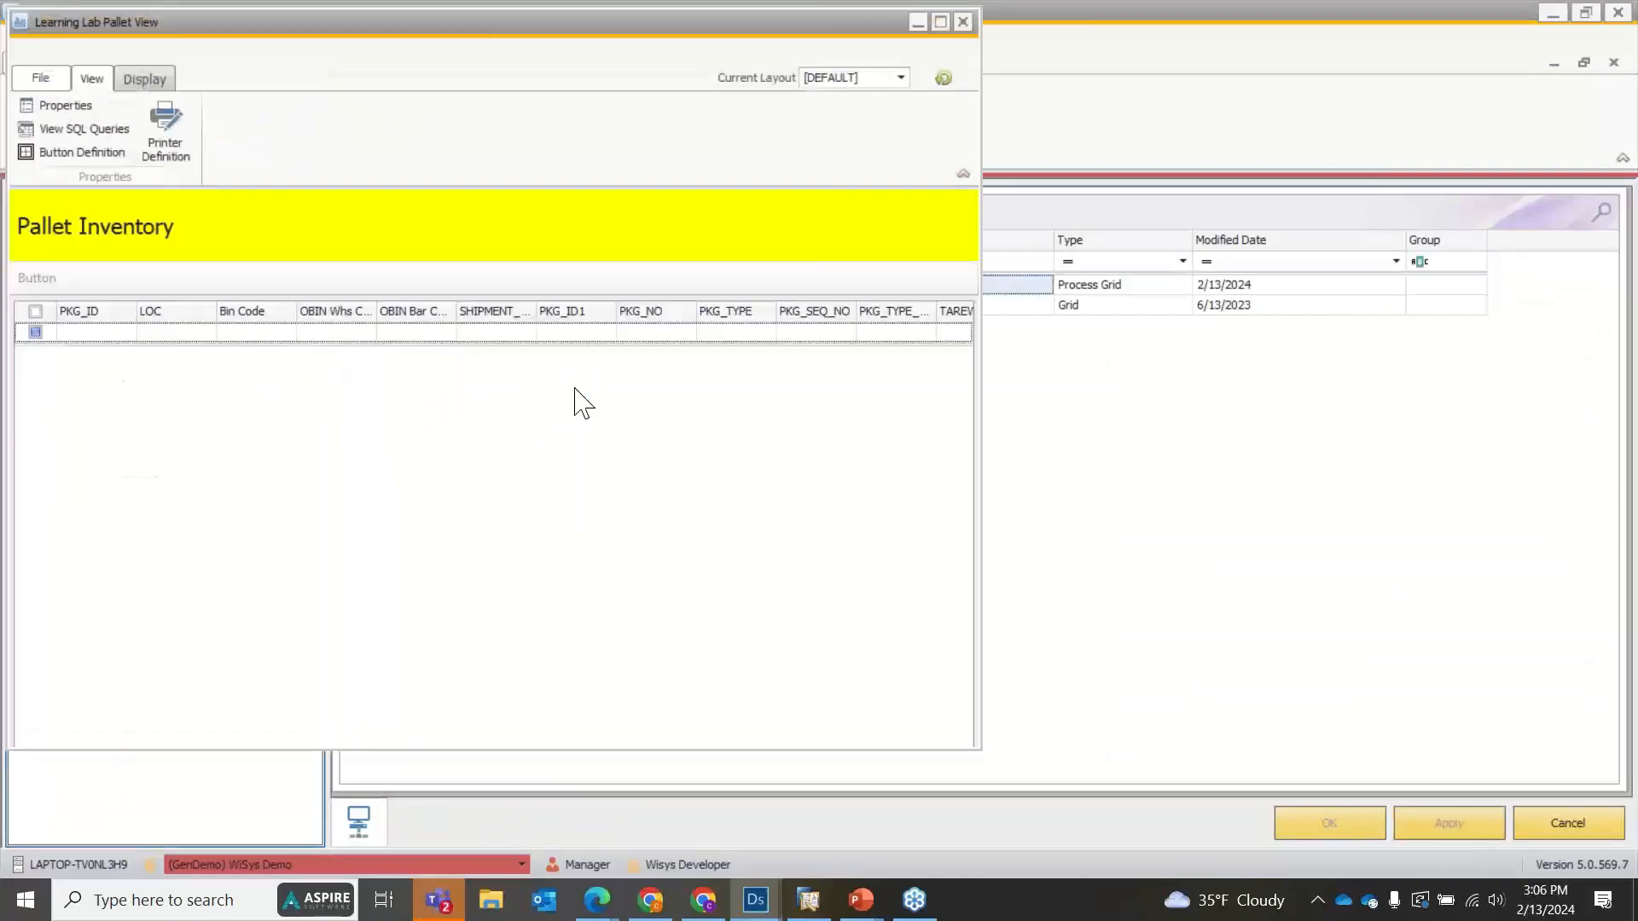
left_click(698, 239)
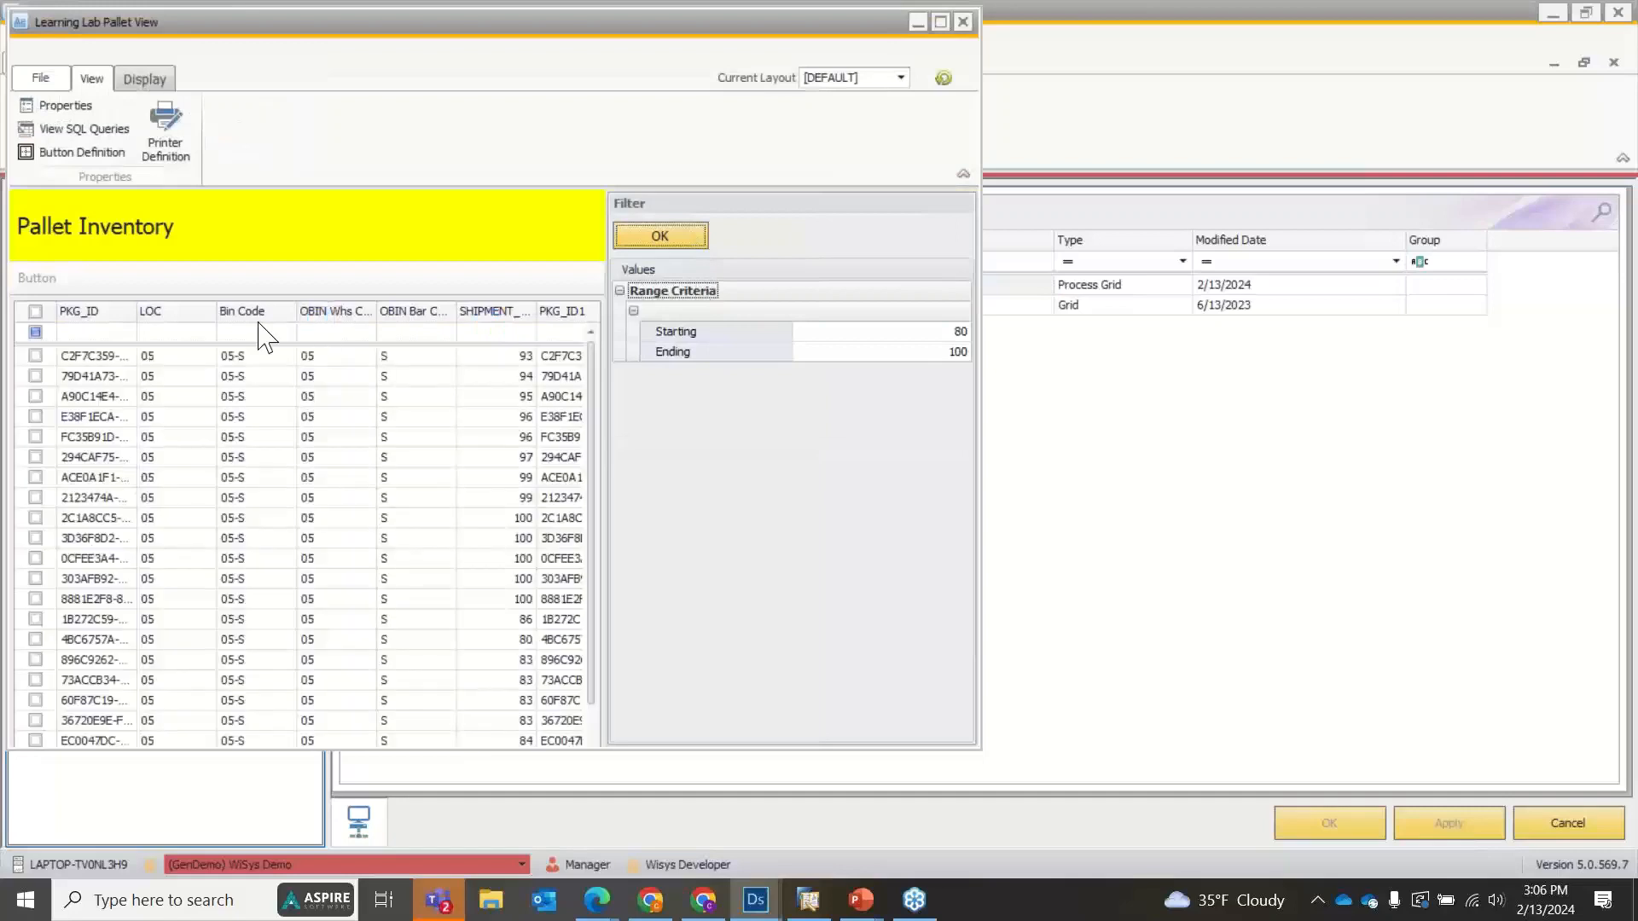
left_click(35, 356)
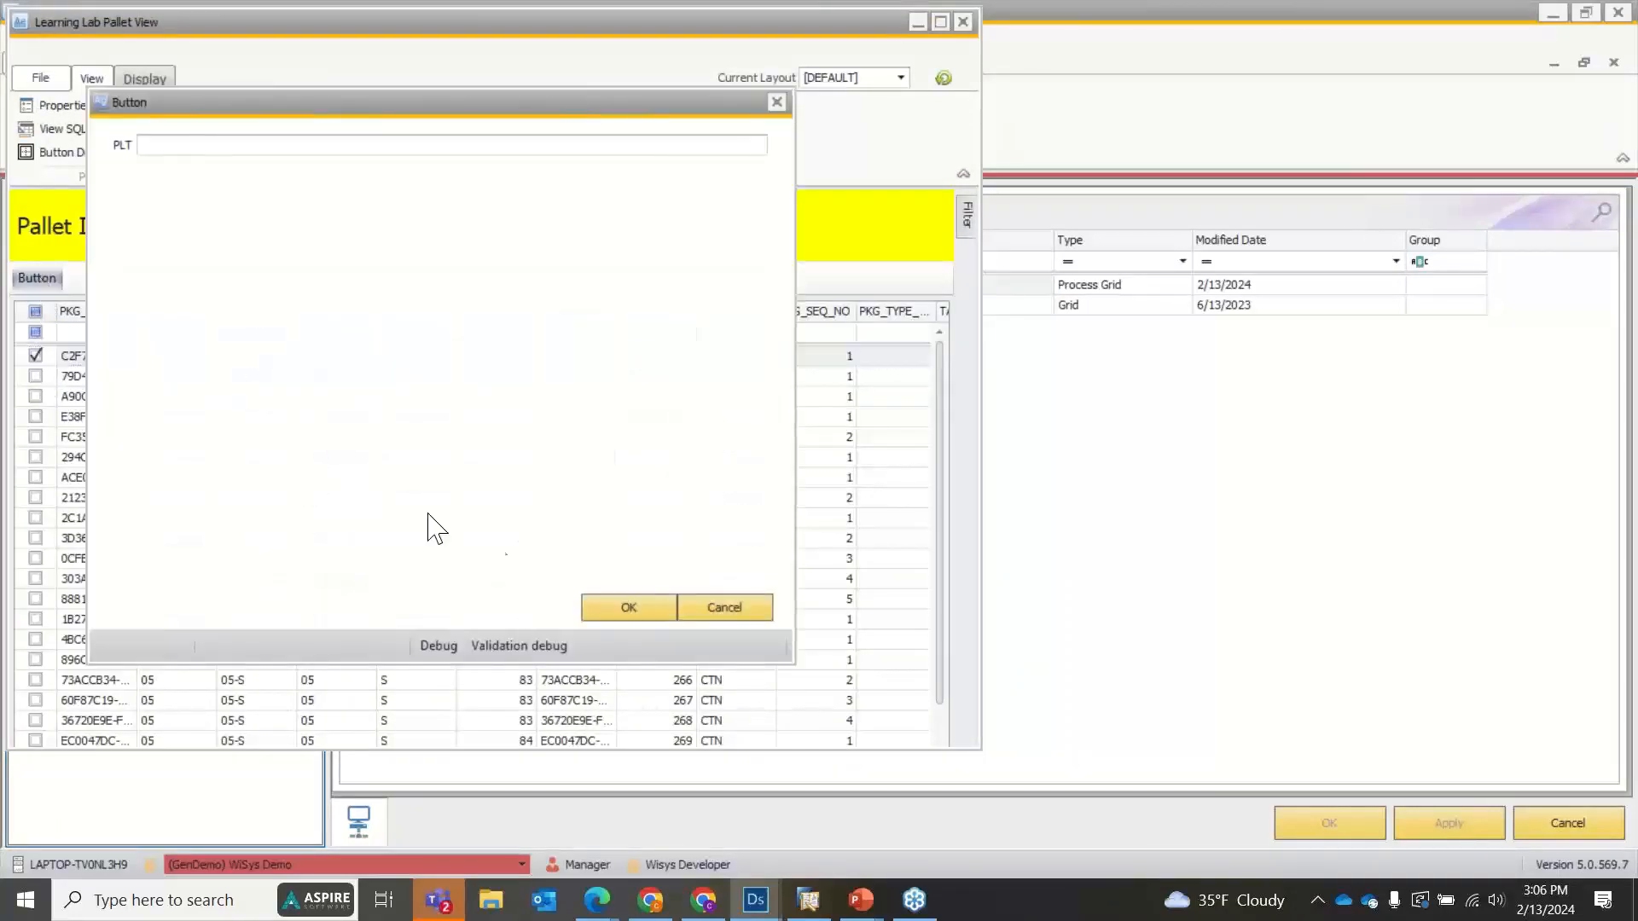
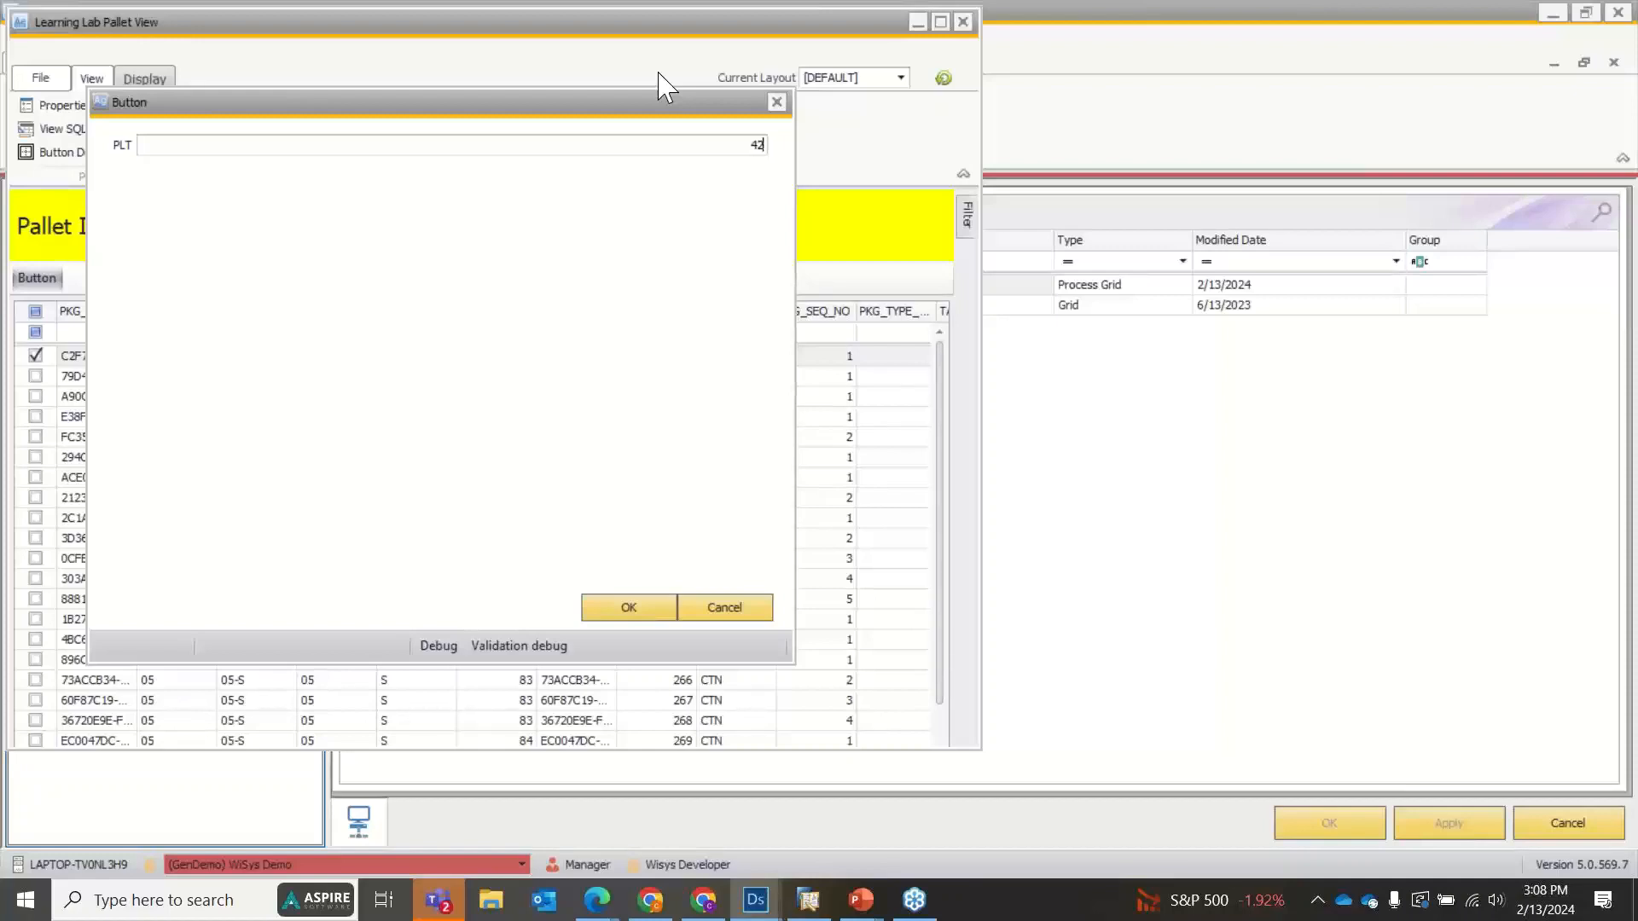
Close the entry form and the running pallet view, then reopen the Learning Lab Pallet View component for editing.
left_click(777, 102)
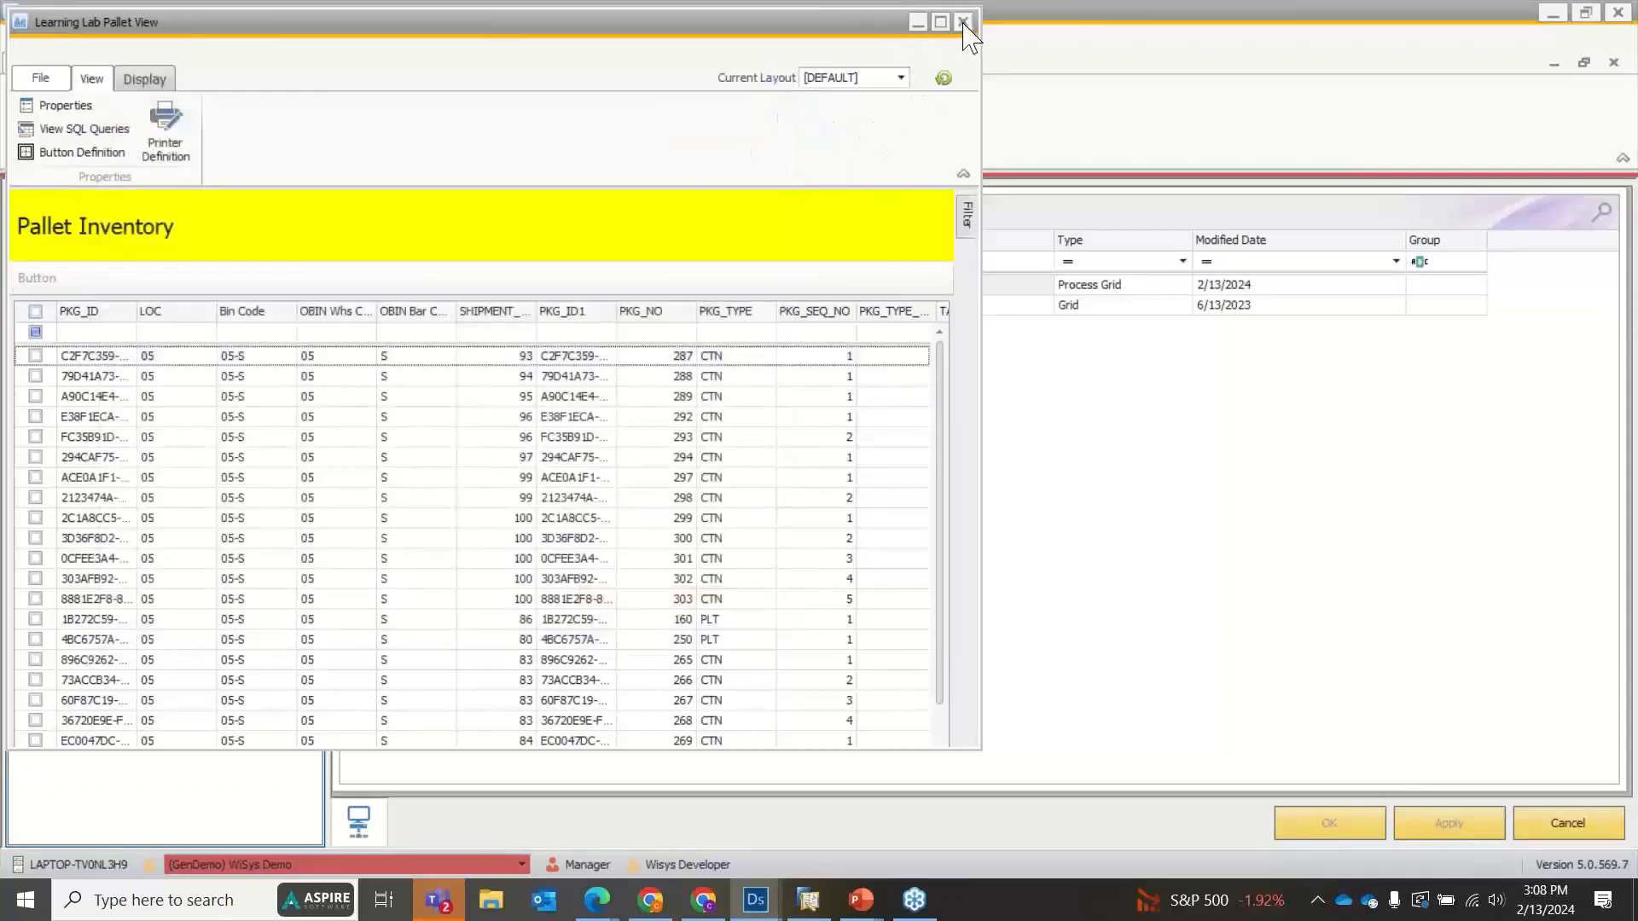
left_click(964, 23)
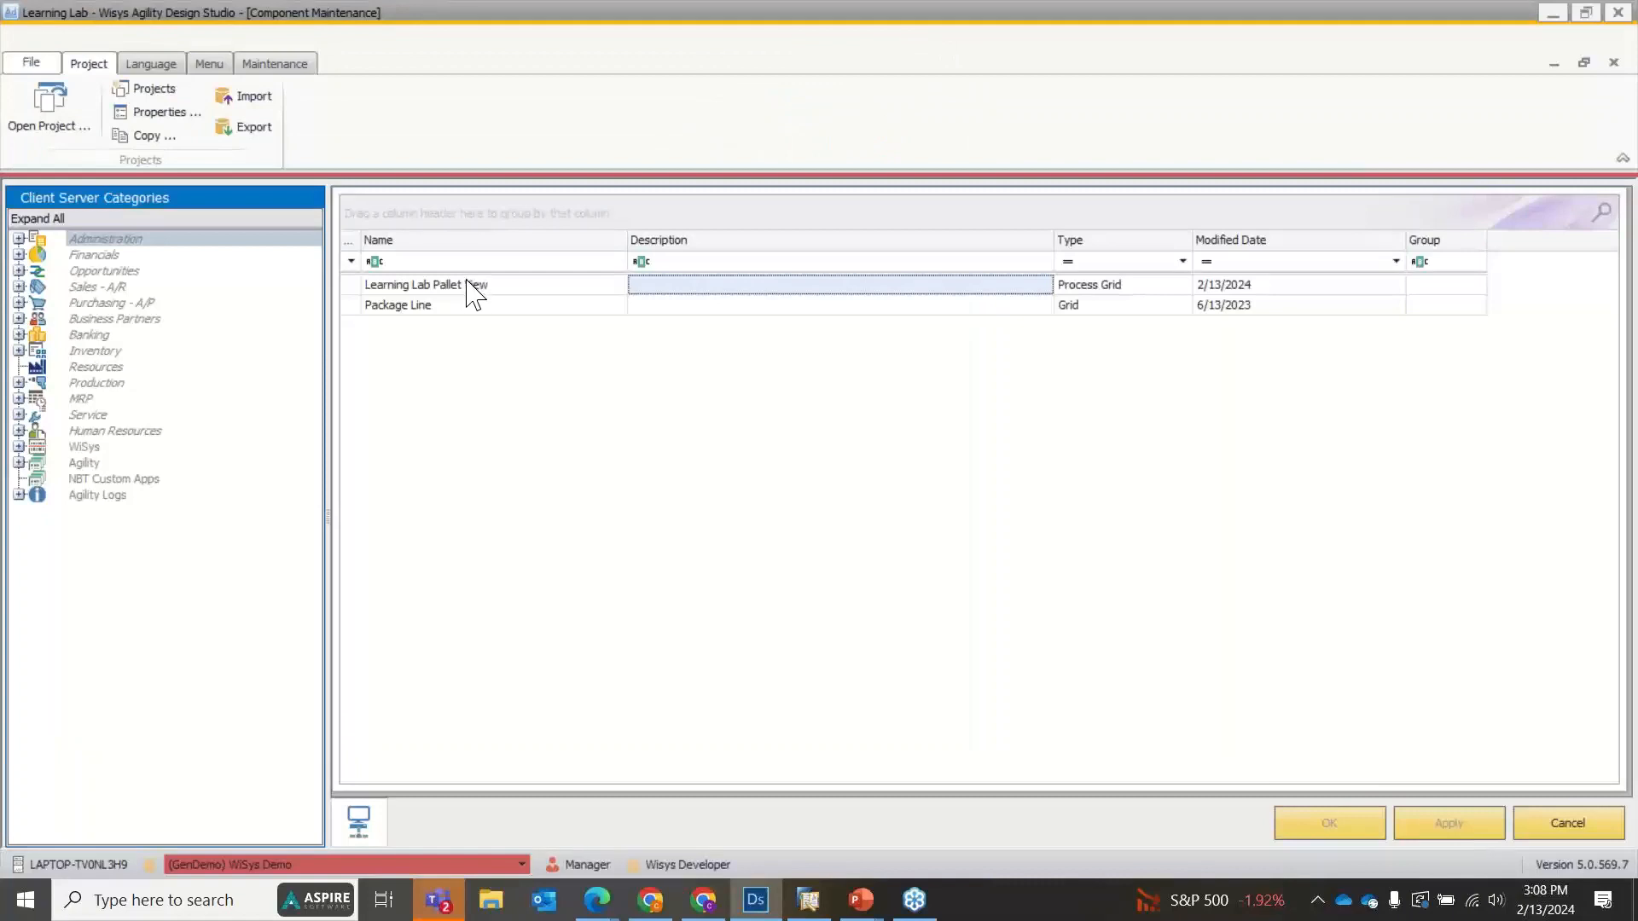
double_click(469, 286)
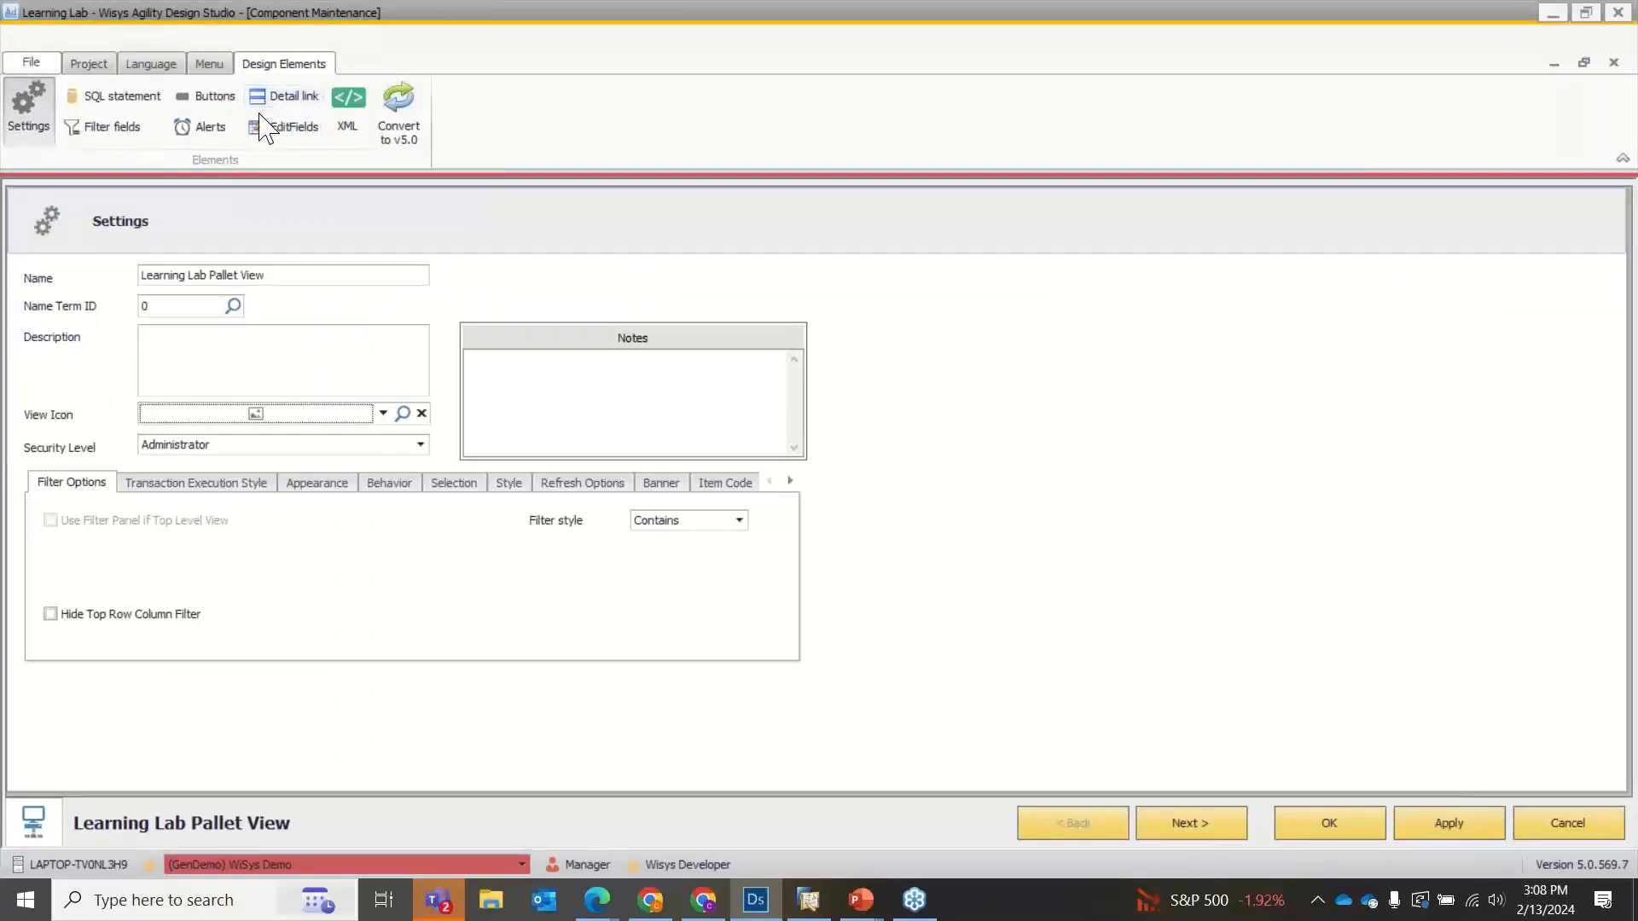
Open the transaction definition of the component's Print button on the bottom link bar.
left_click(209, 95)
scroll(1382, 596, "down", 2)
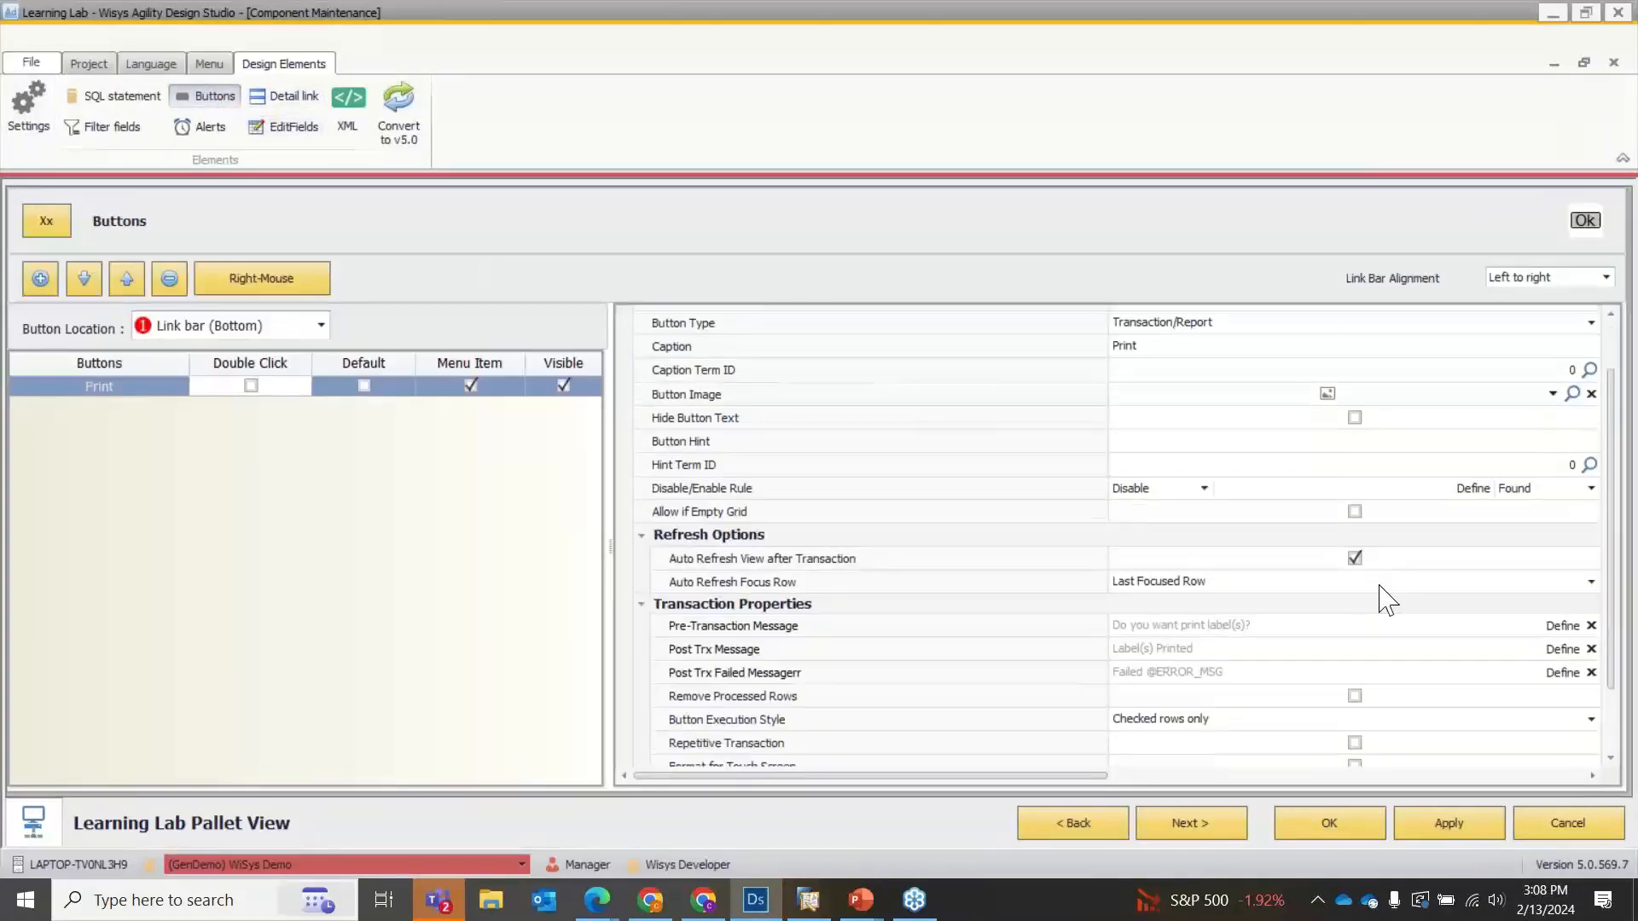
left_click(1577, 732)
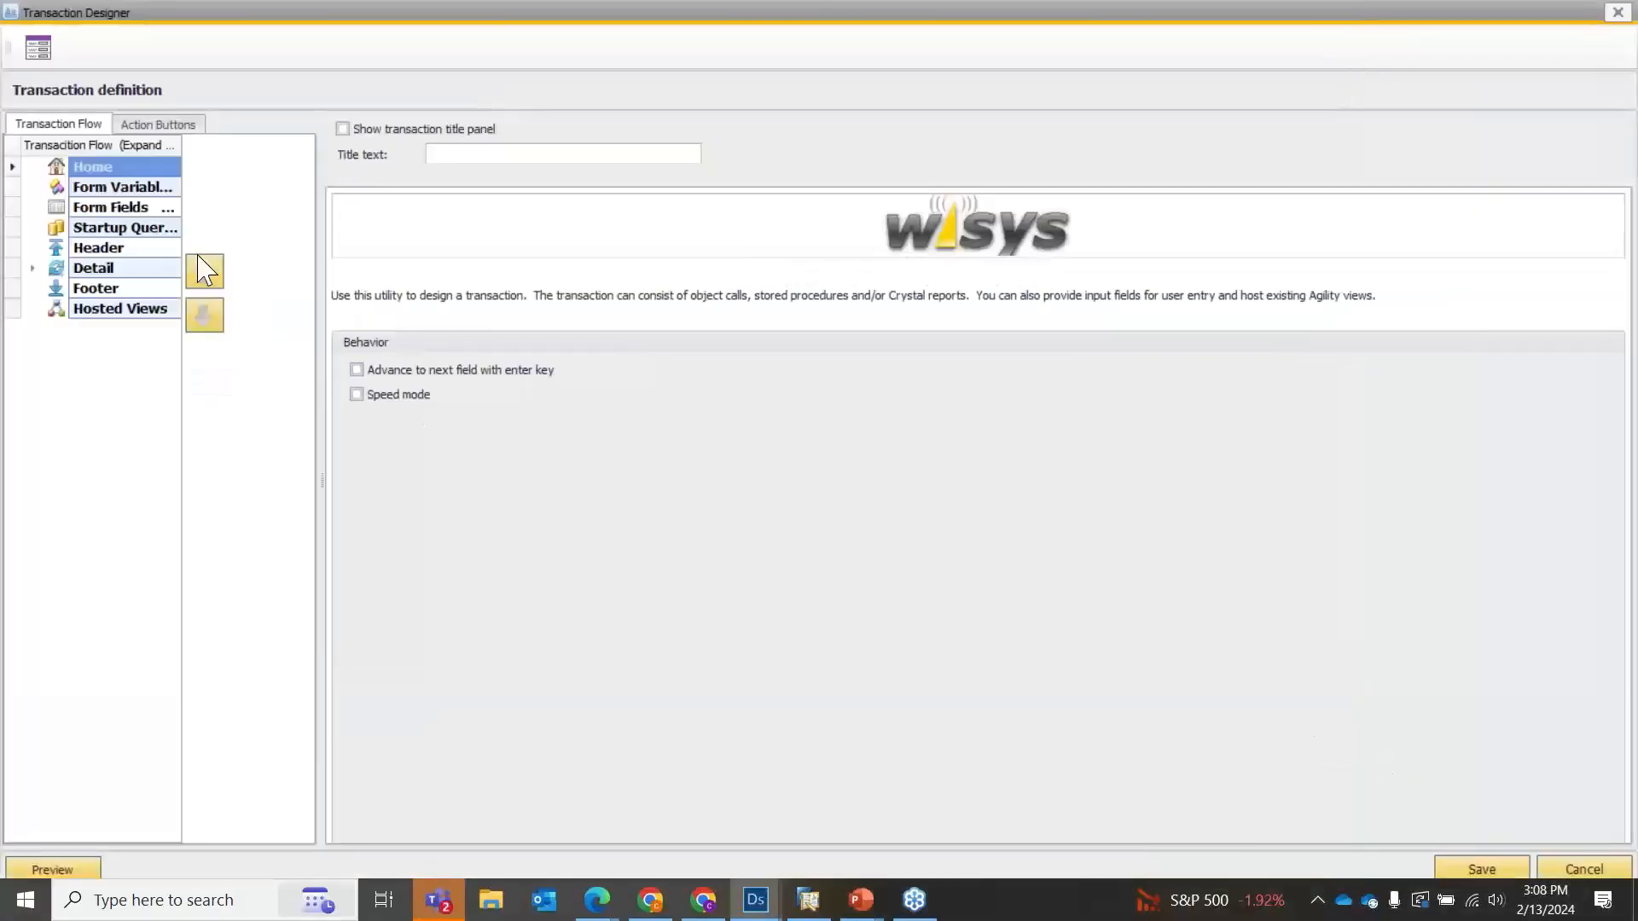
Compare the form variables with the form fields in the transaction definition.
left_click(119, 188)
left_click(107, 210)
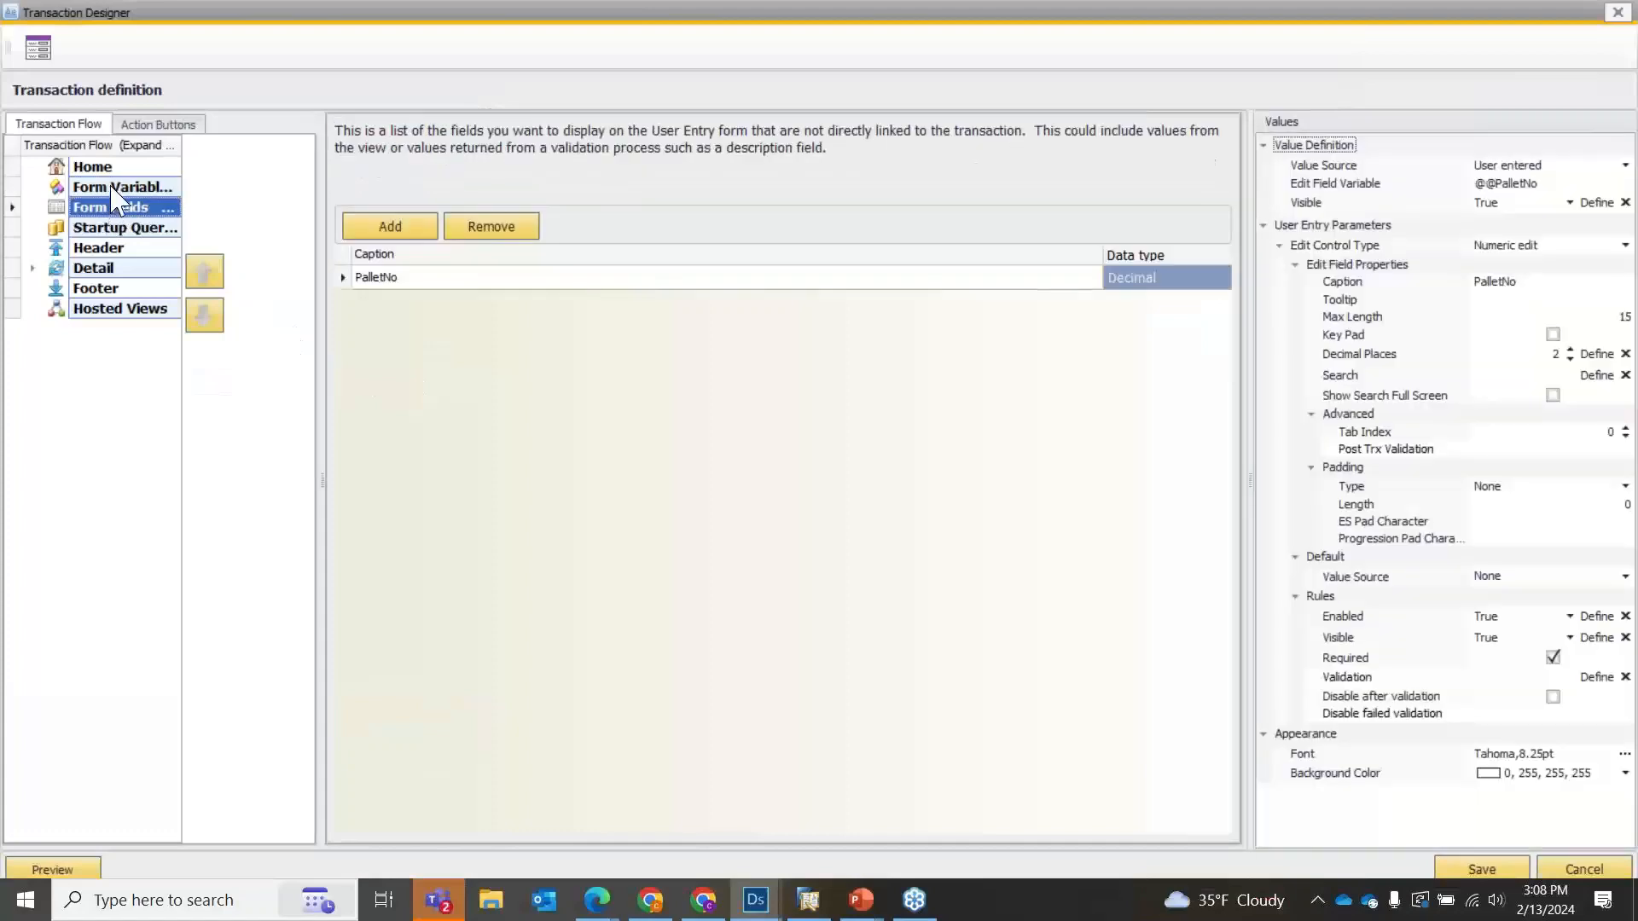
left_click(112, 190)
left_click(109, 210)
left_click(96, 191)
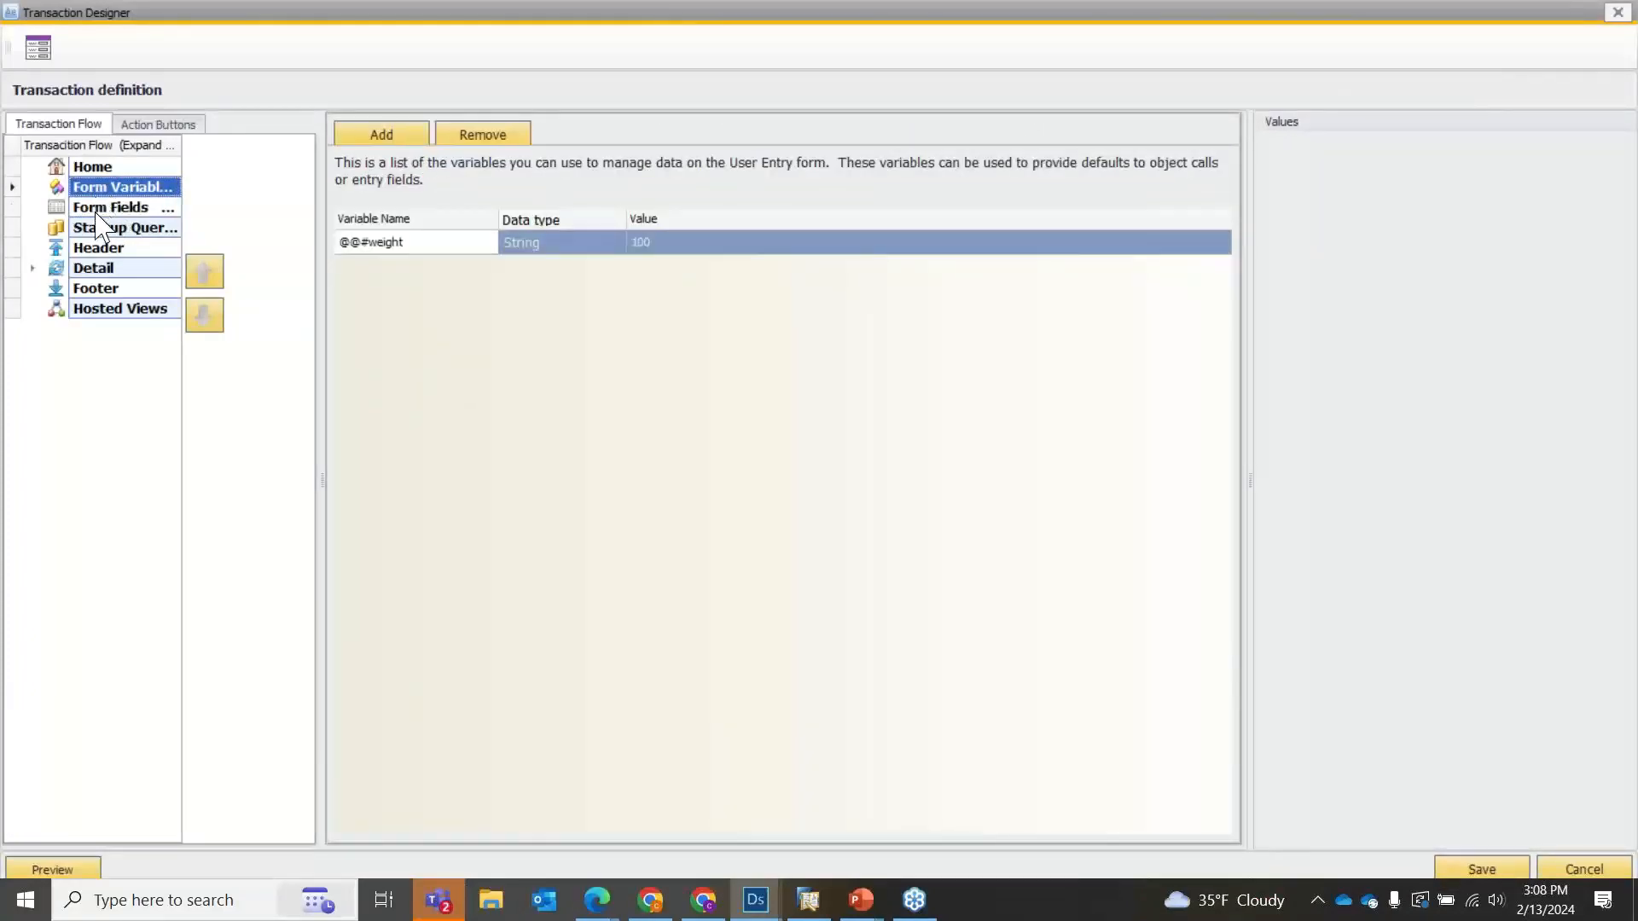
left_click(97, 210)
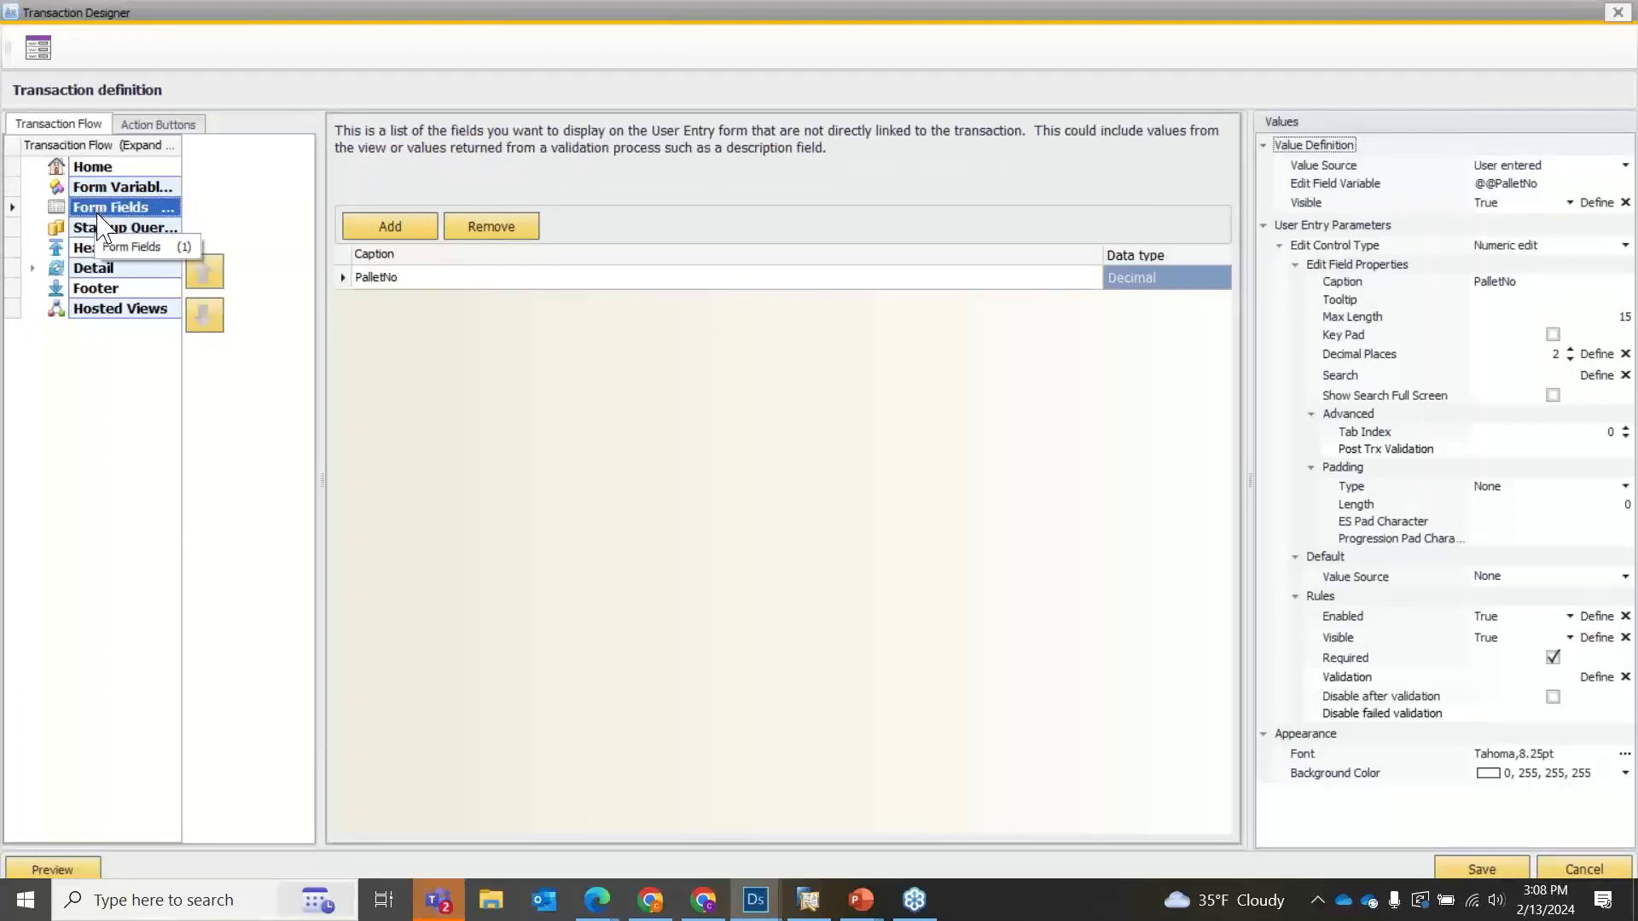
Start a data query under Startup Queries, browse the available data queries and close the query setup without choosing one.
left_click(98, 228)
right_click(97, 230)
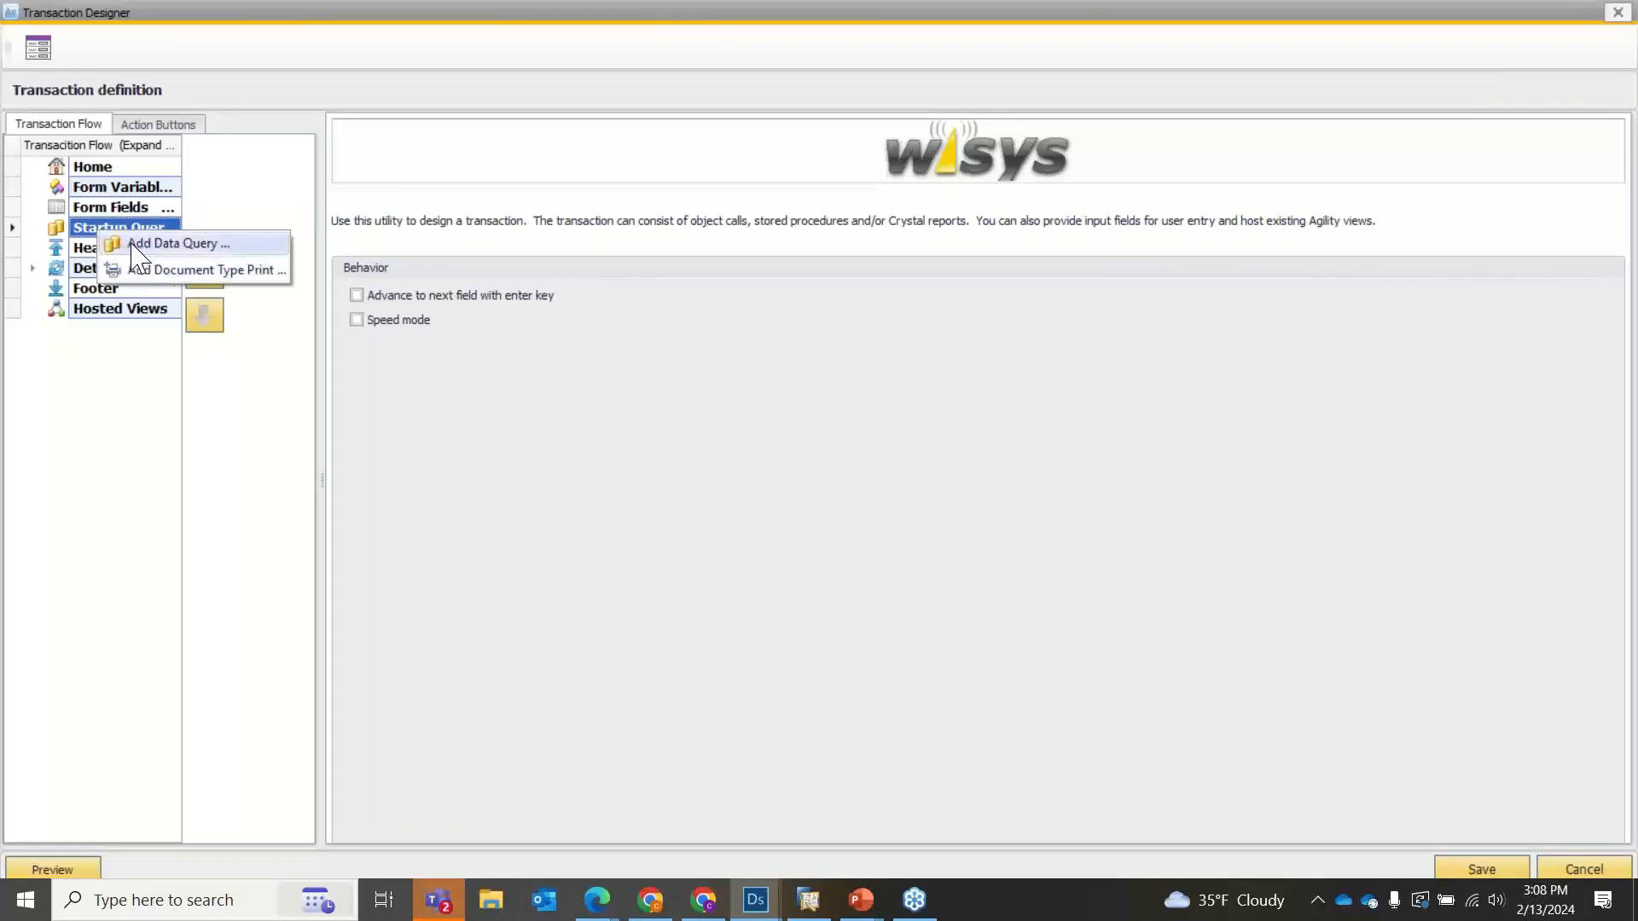
left_click(136, 245)
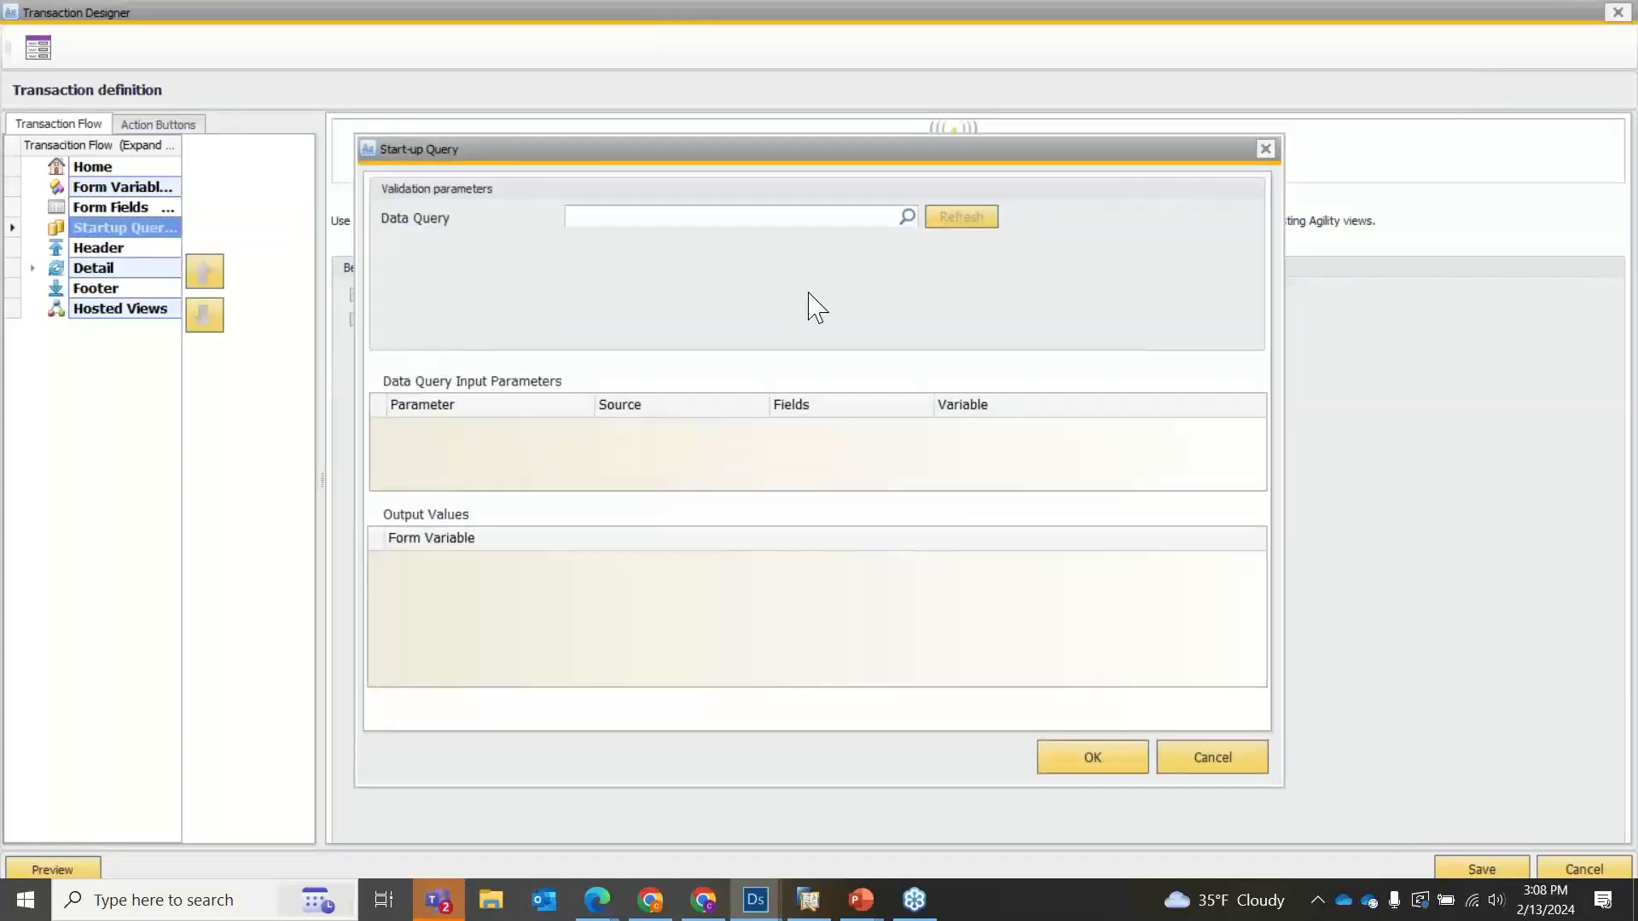
left_click(907, 217)
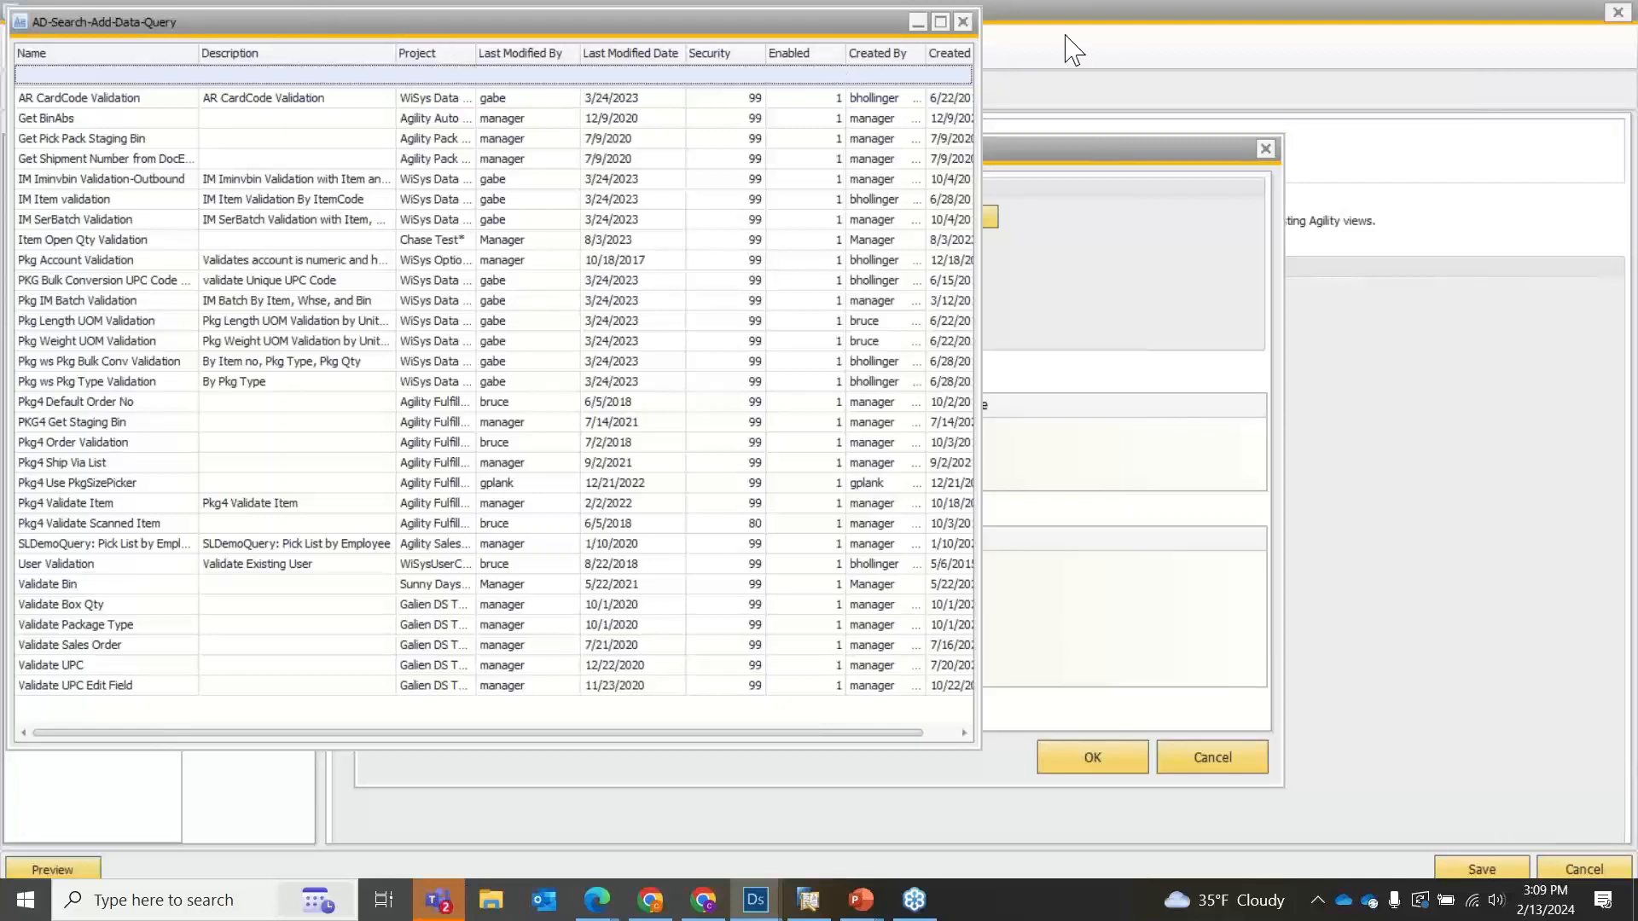
left_click(967, 21)
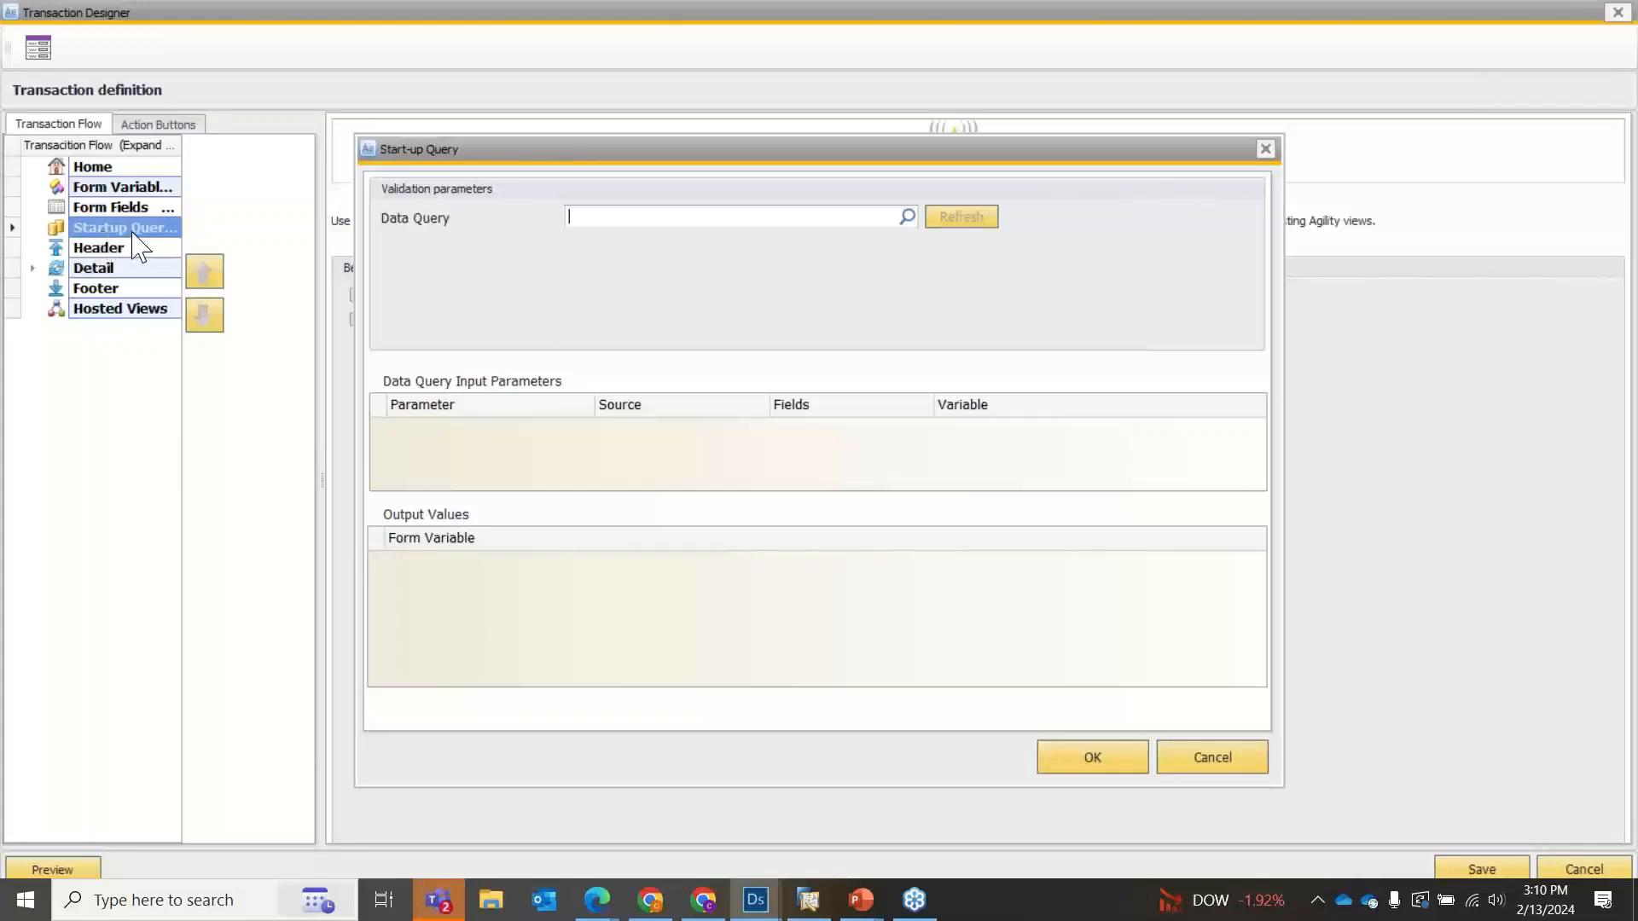
left_click(906, 216)
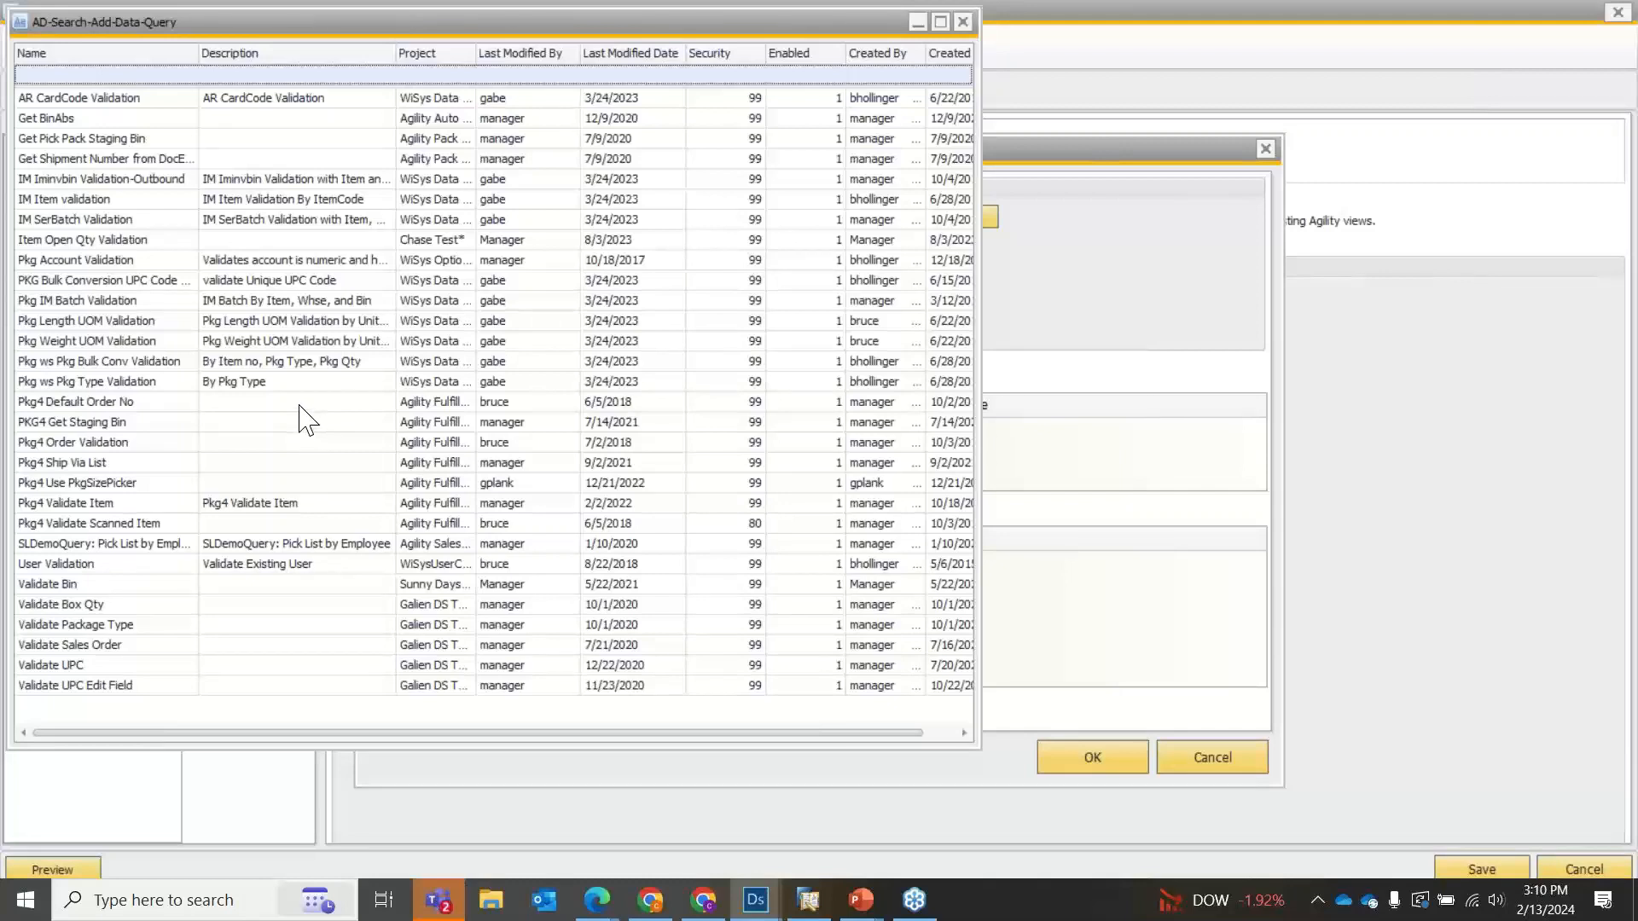
left_click(132, 380)
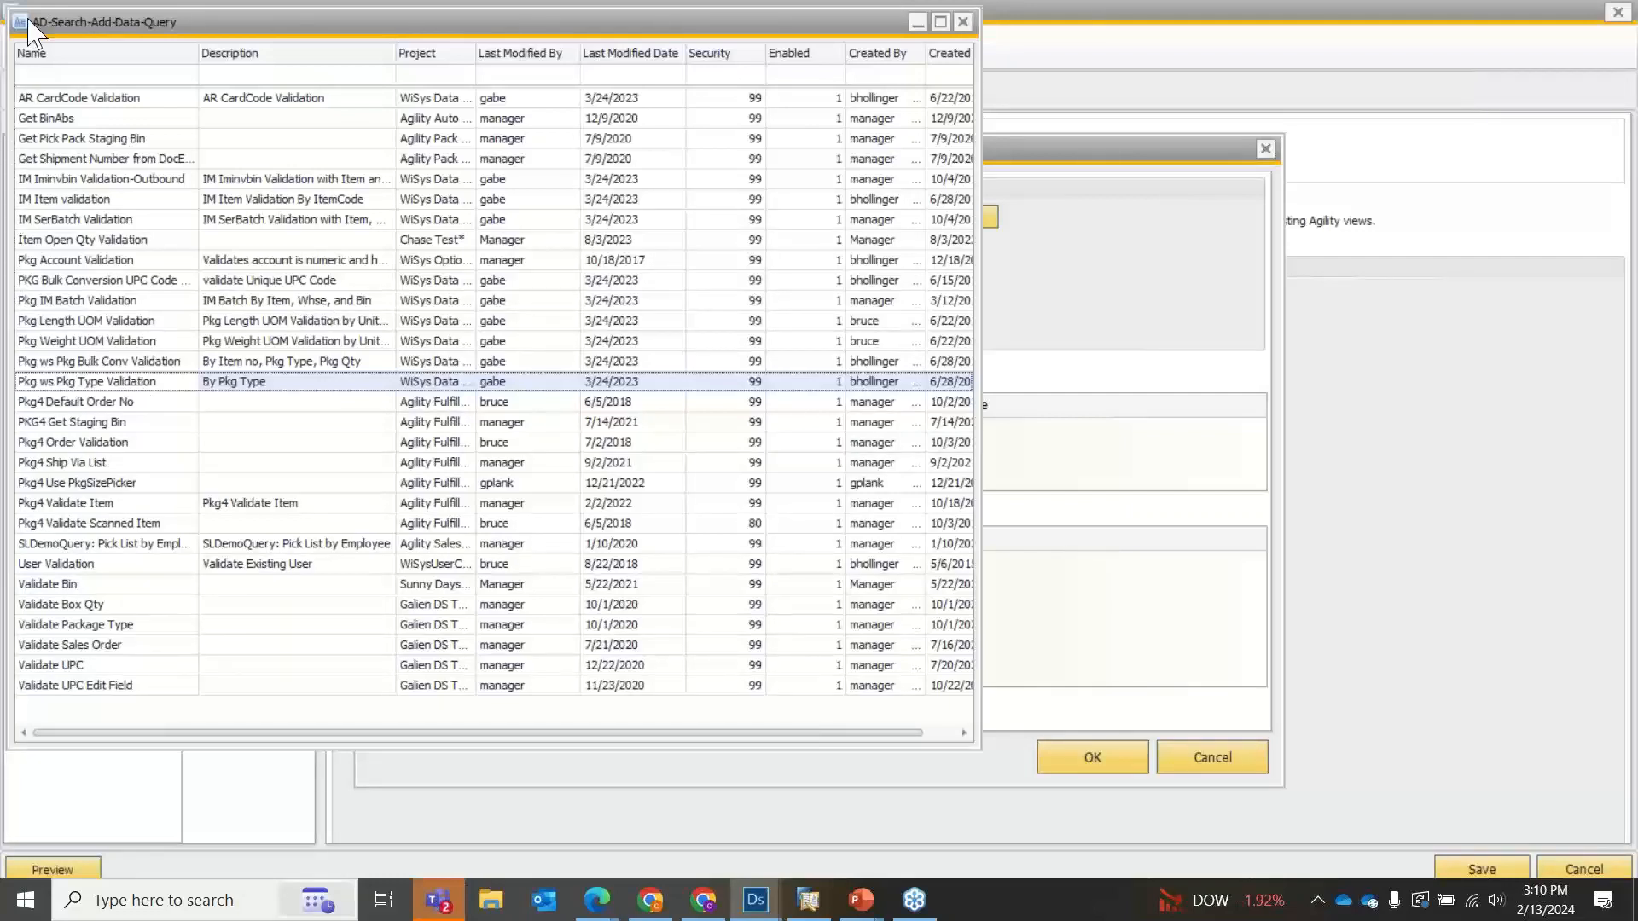
left_click(962, 22)
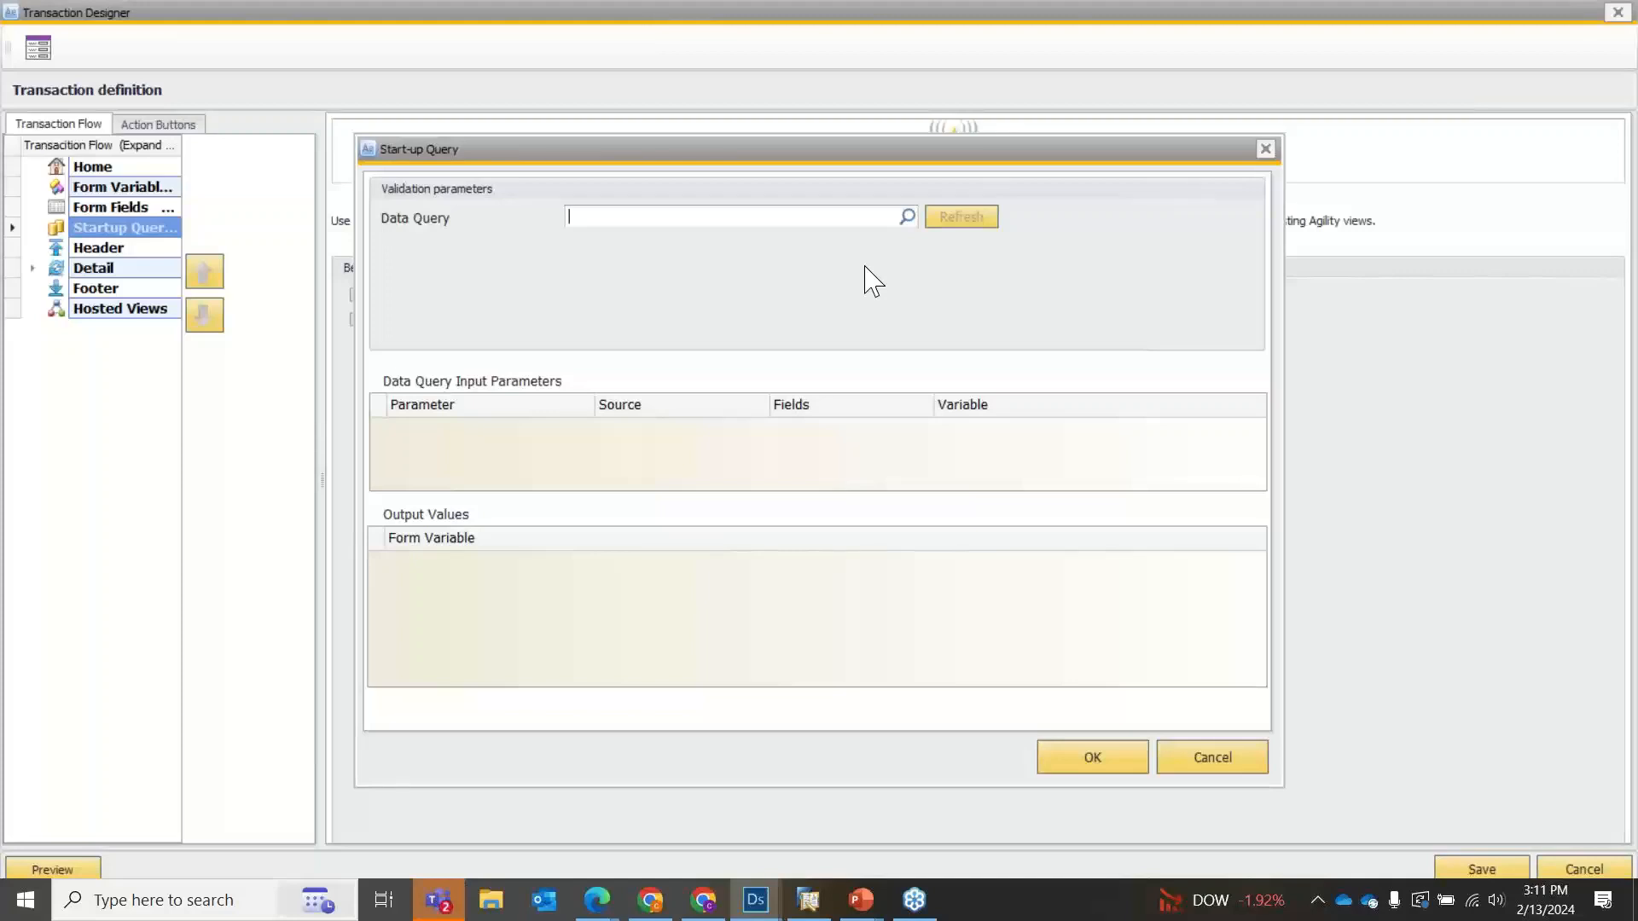
left_click(1266, 149)
Review the Form Variables, Startup Queries, Header, Detail and Footer sections of the transaction flow.
left_click(114, 249)
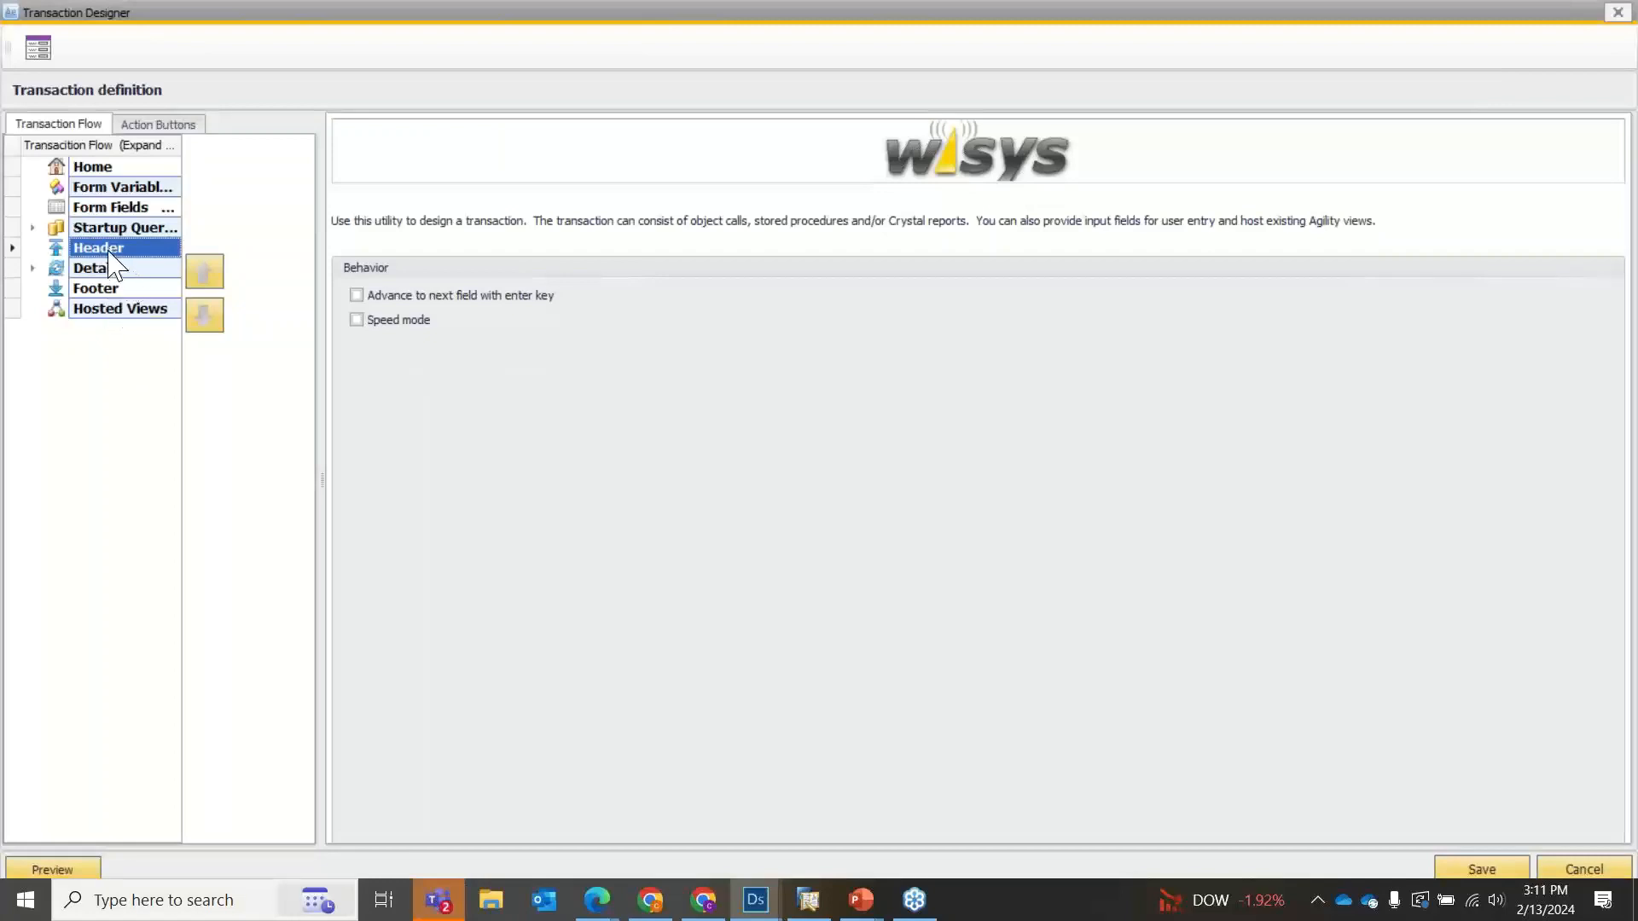
left_click(115, 267)
left_click(110, 293)
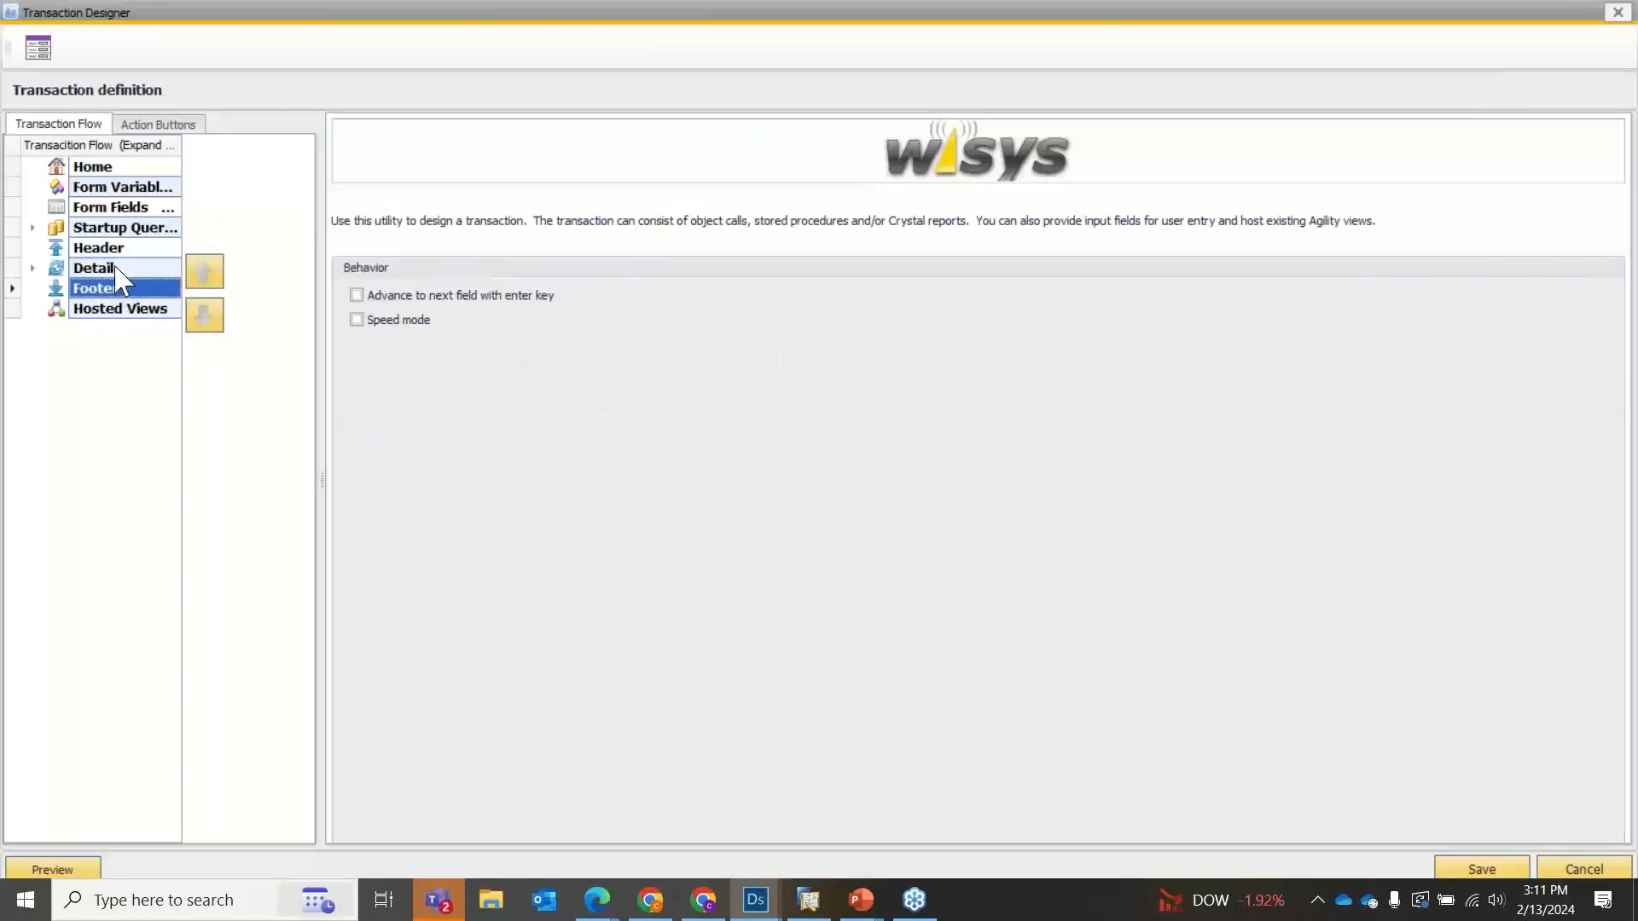
left_click(109, 190)
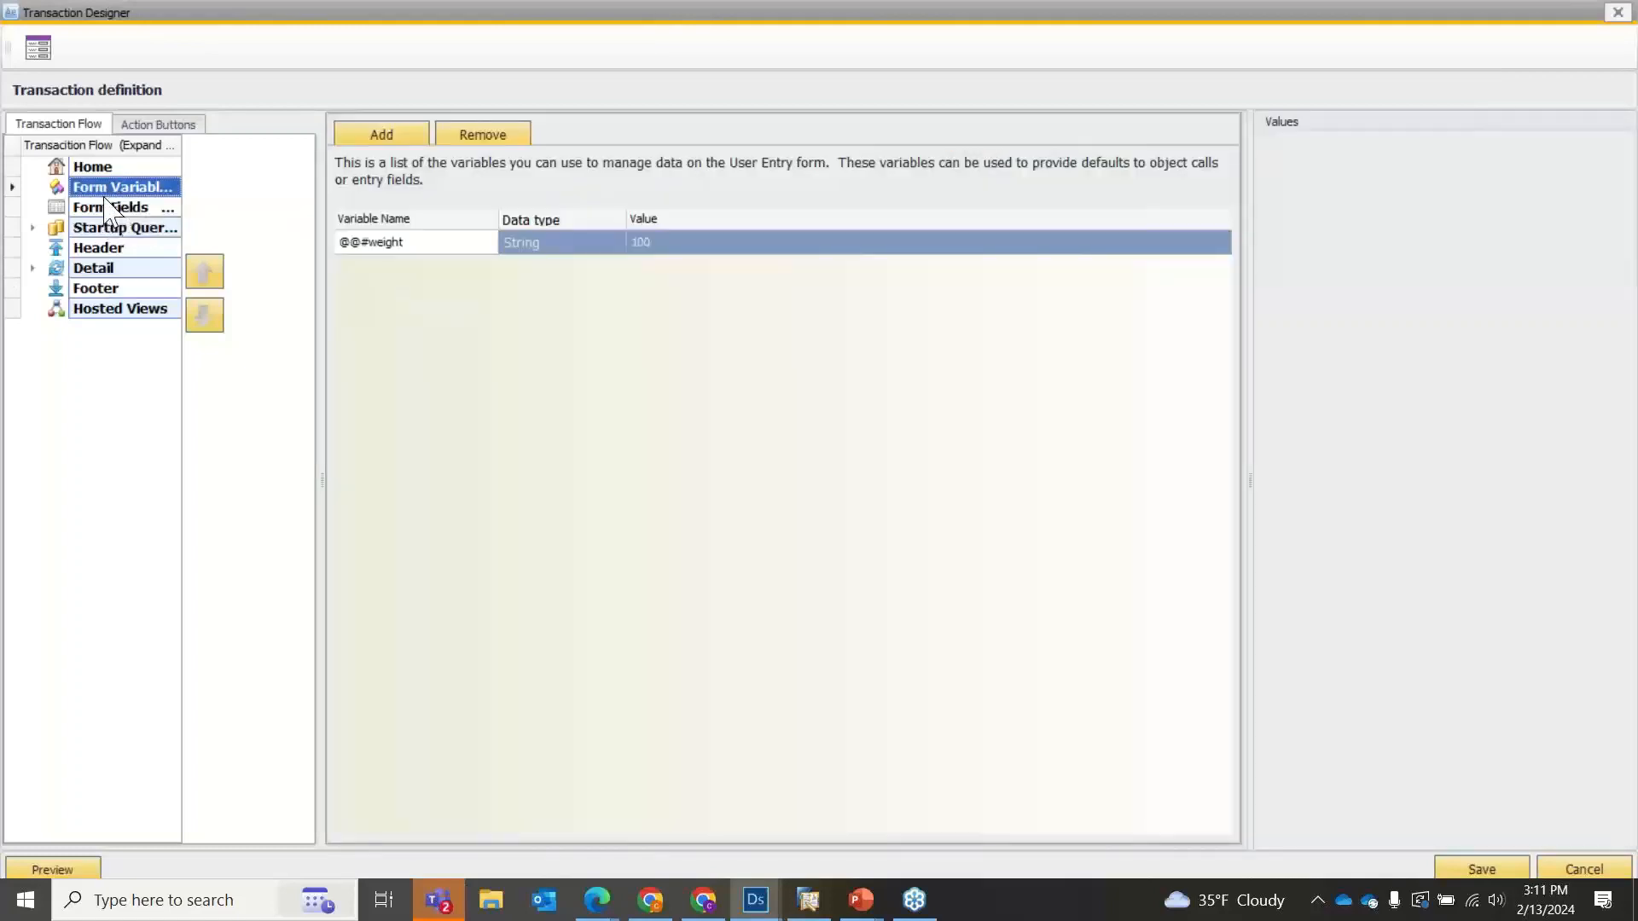
left_click(120, 234)
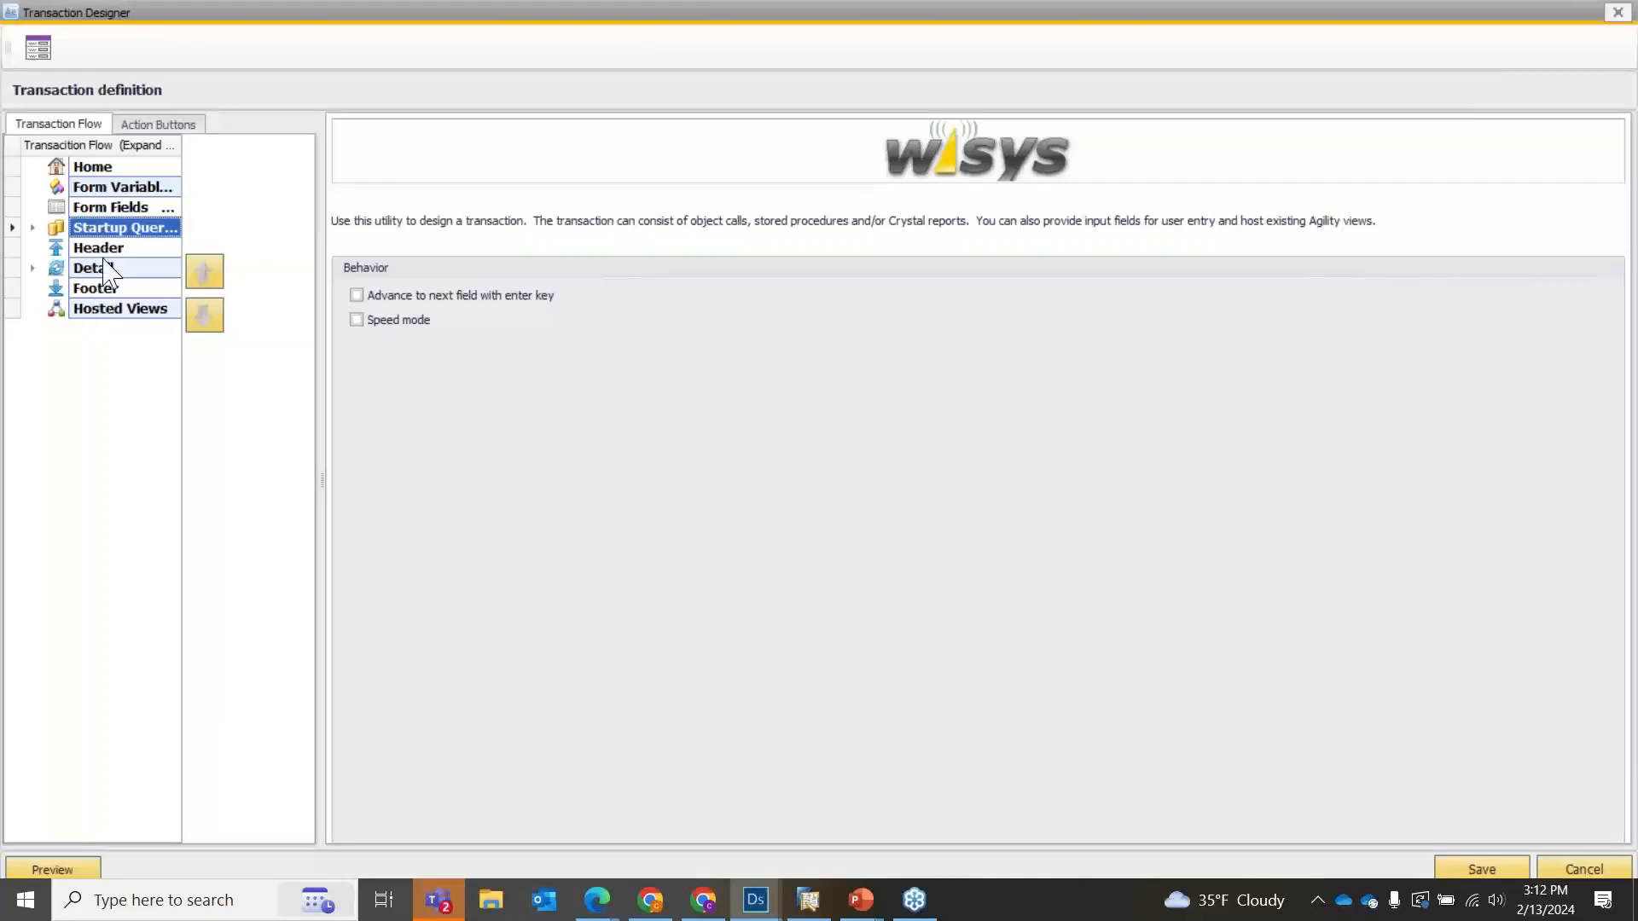
left_click(103, 249)
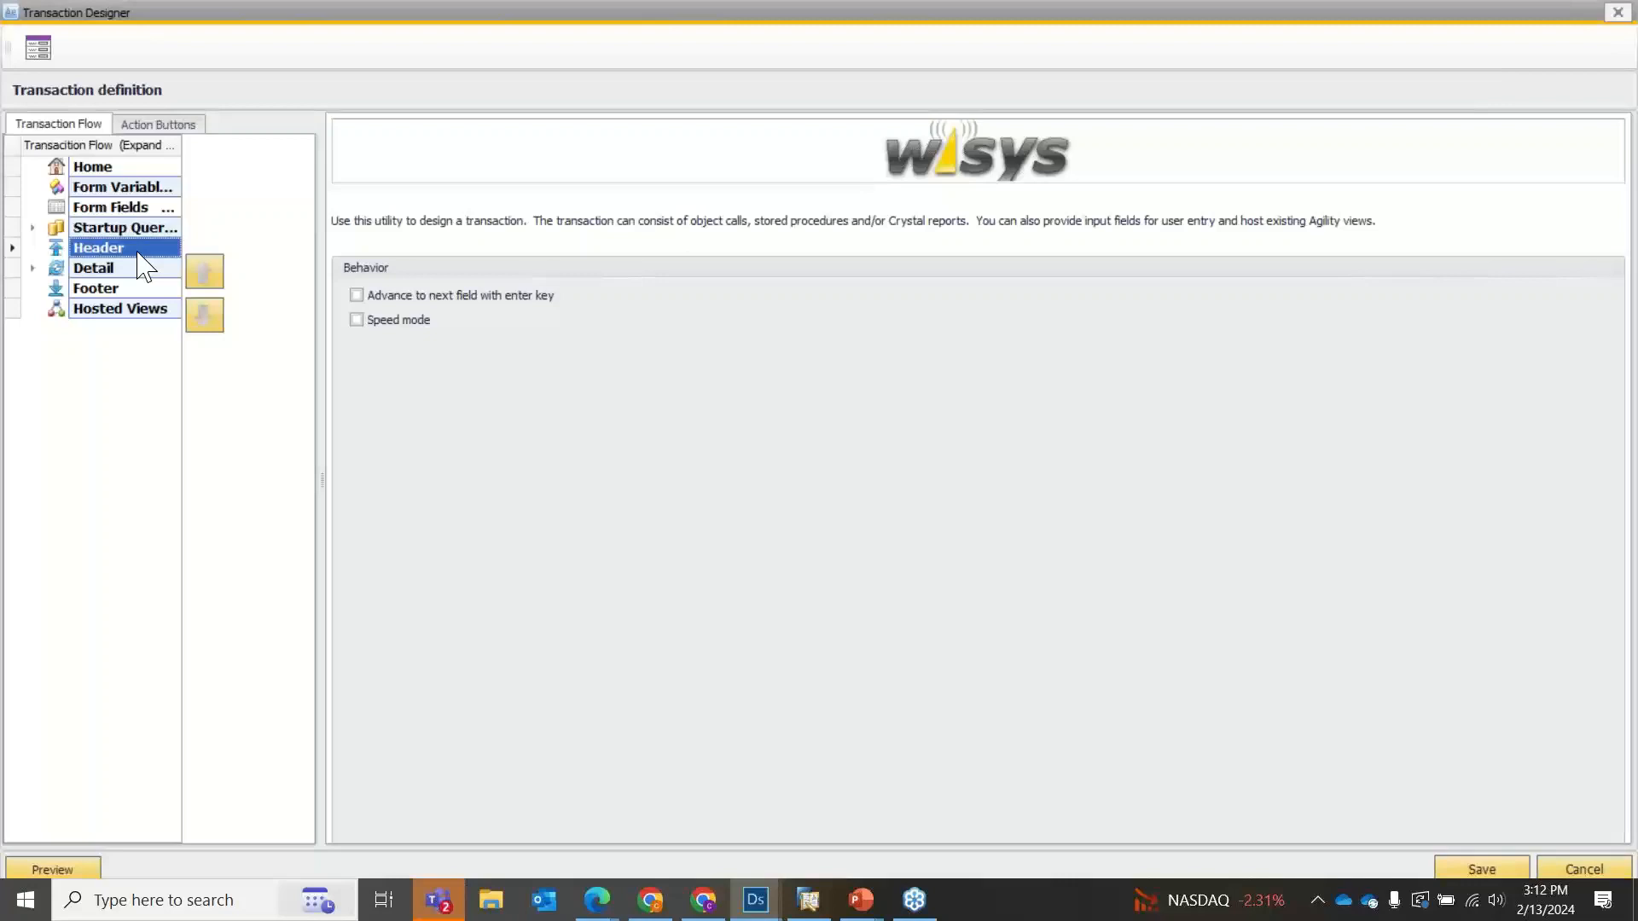
left_click(94, 269)
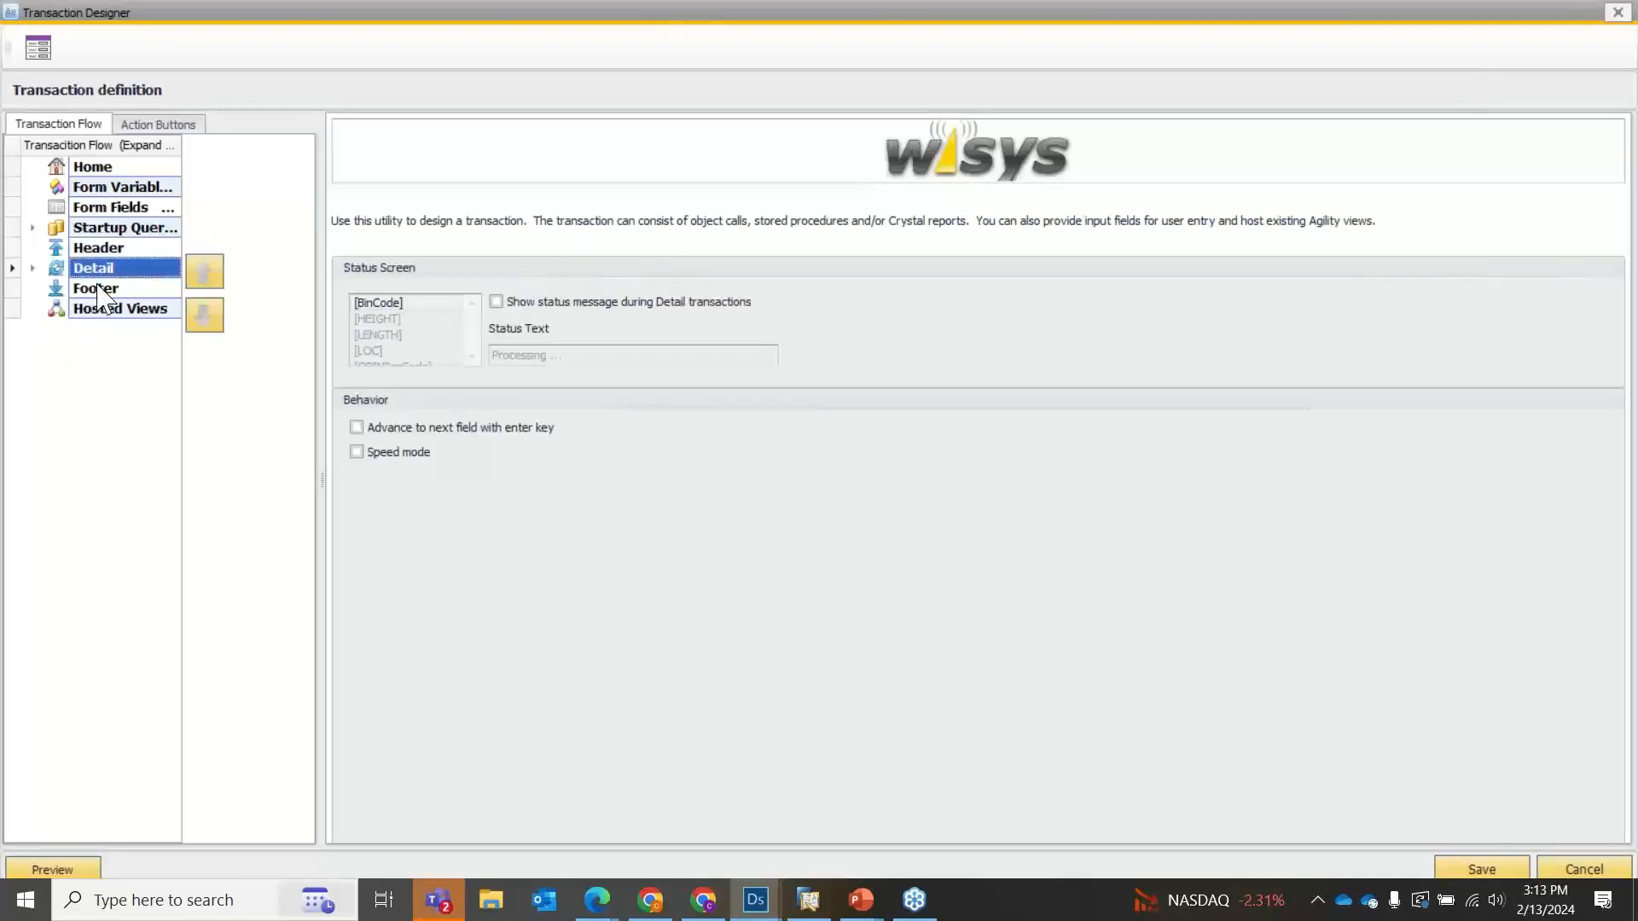
left_click(96, 287)
Add the Pkg4 Shipment Create transaction to the Header section, filtering the transaction names by "shi".
left_click(89, 251)
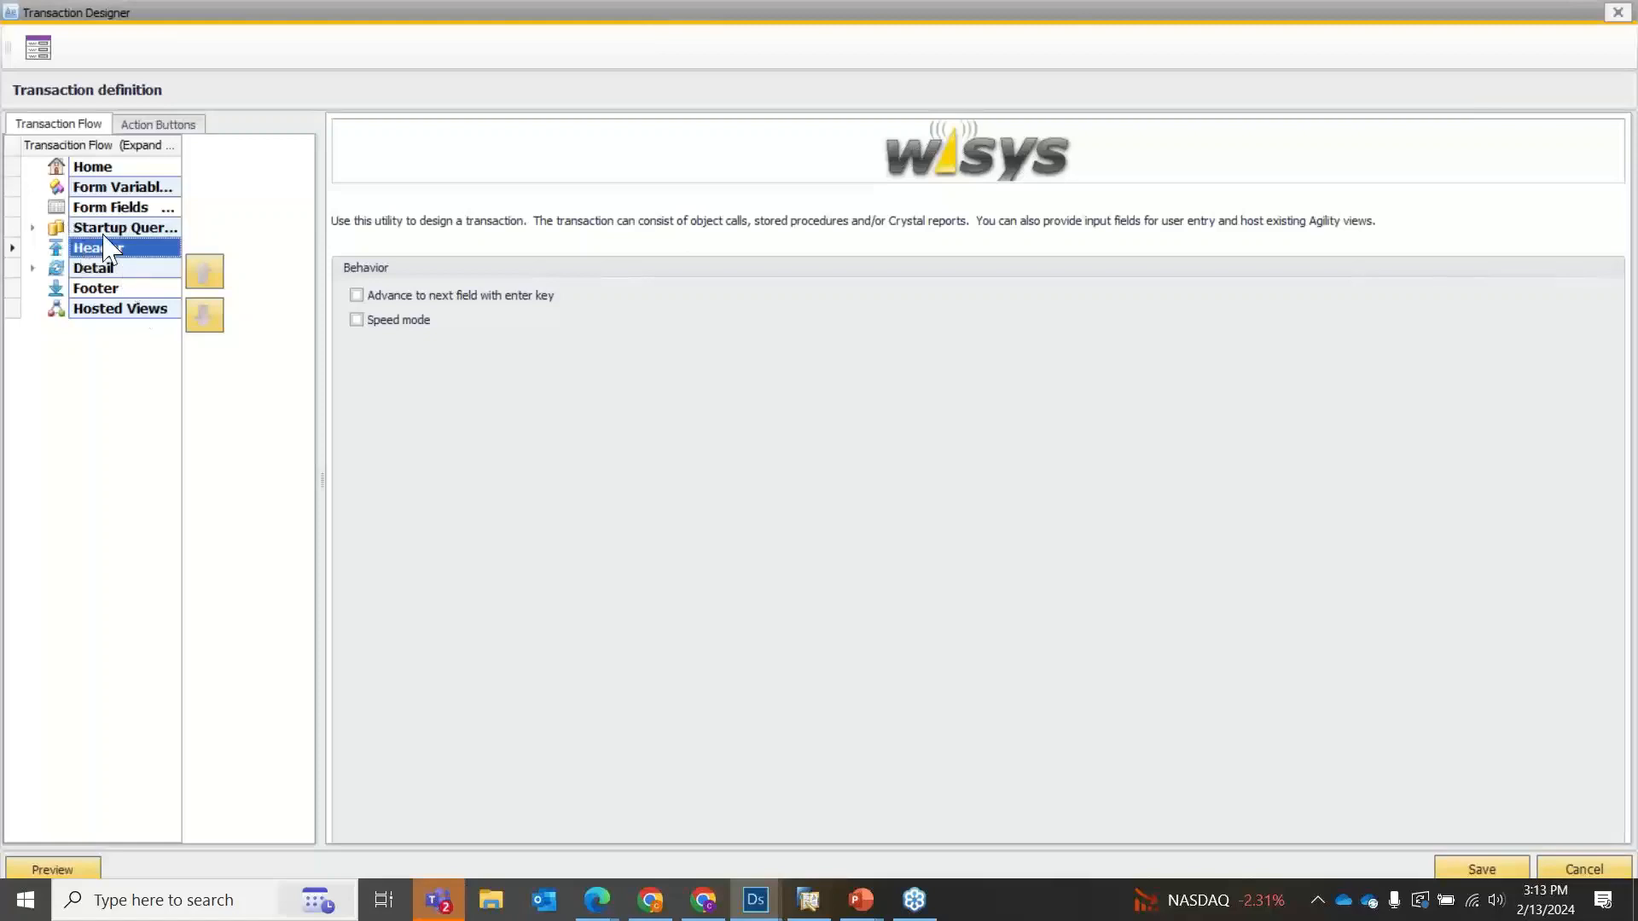
right_click(112, 260)
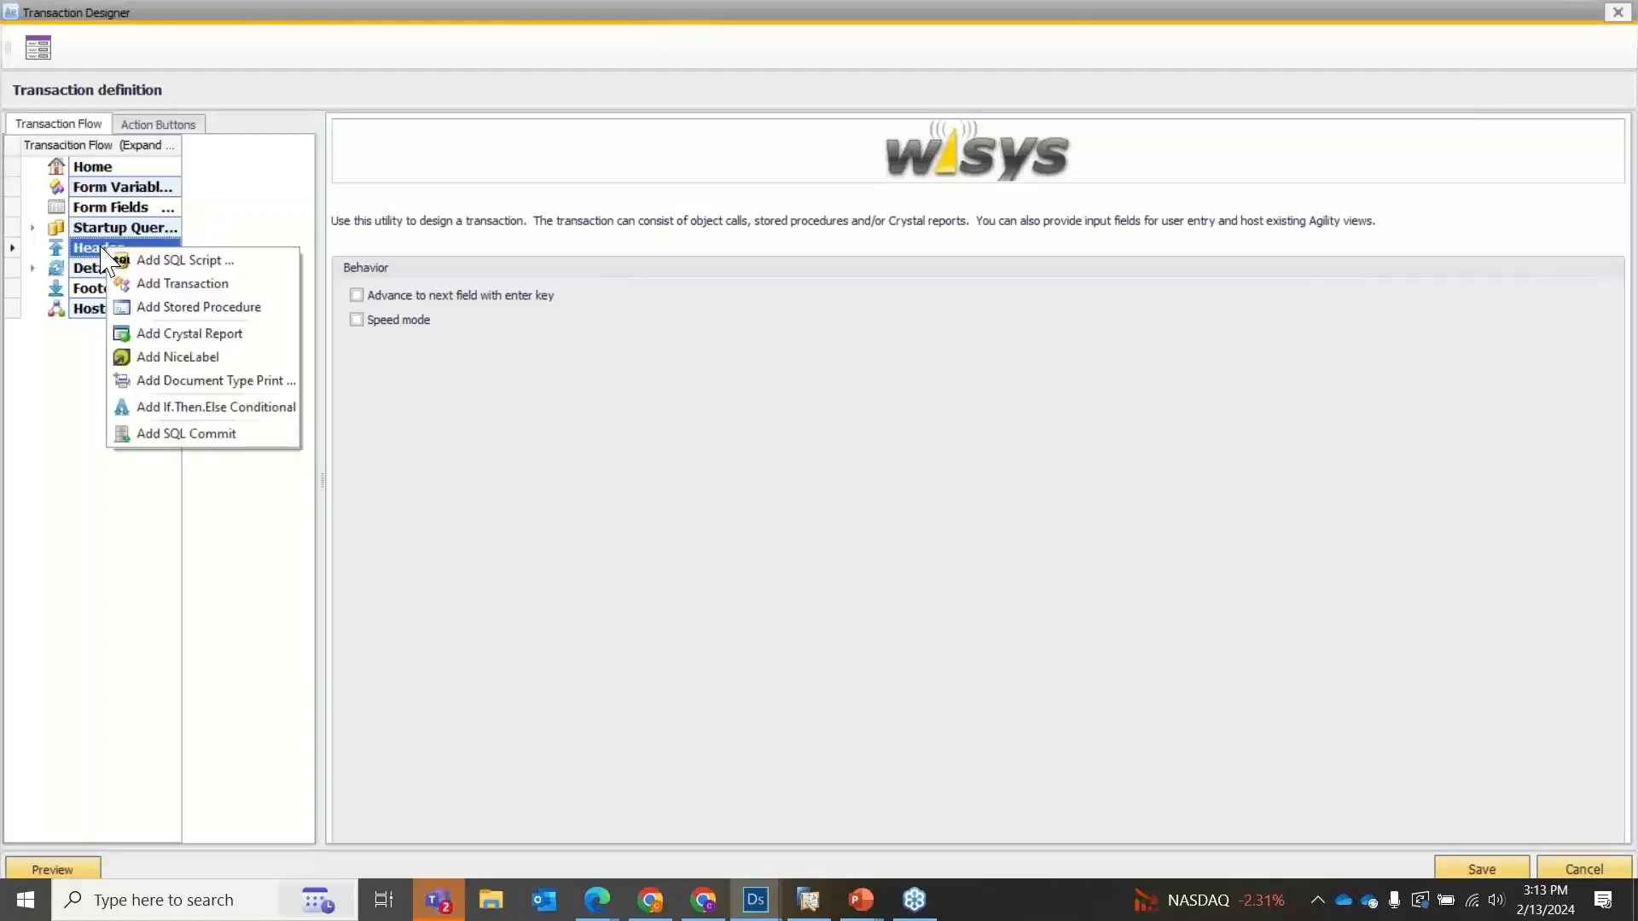
left_click(147, 283)
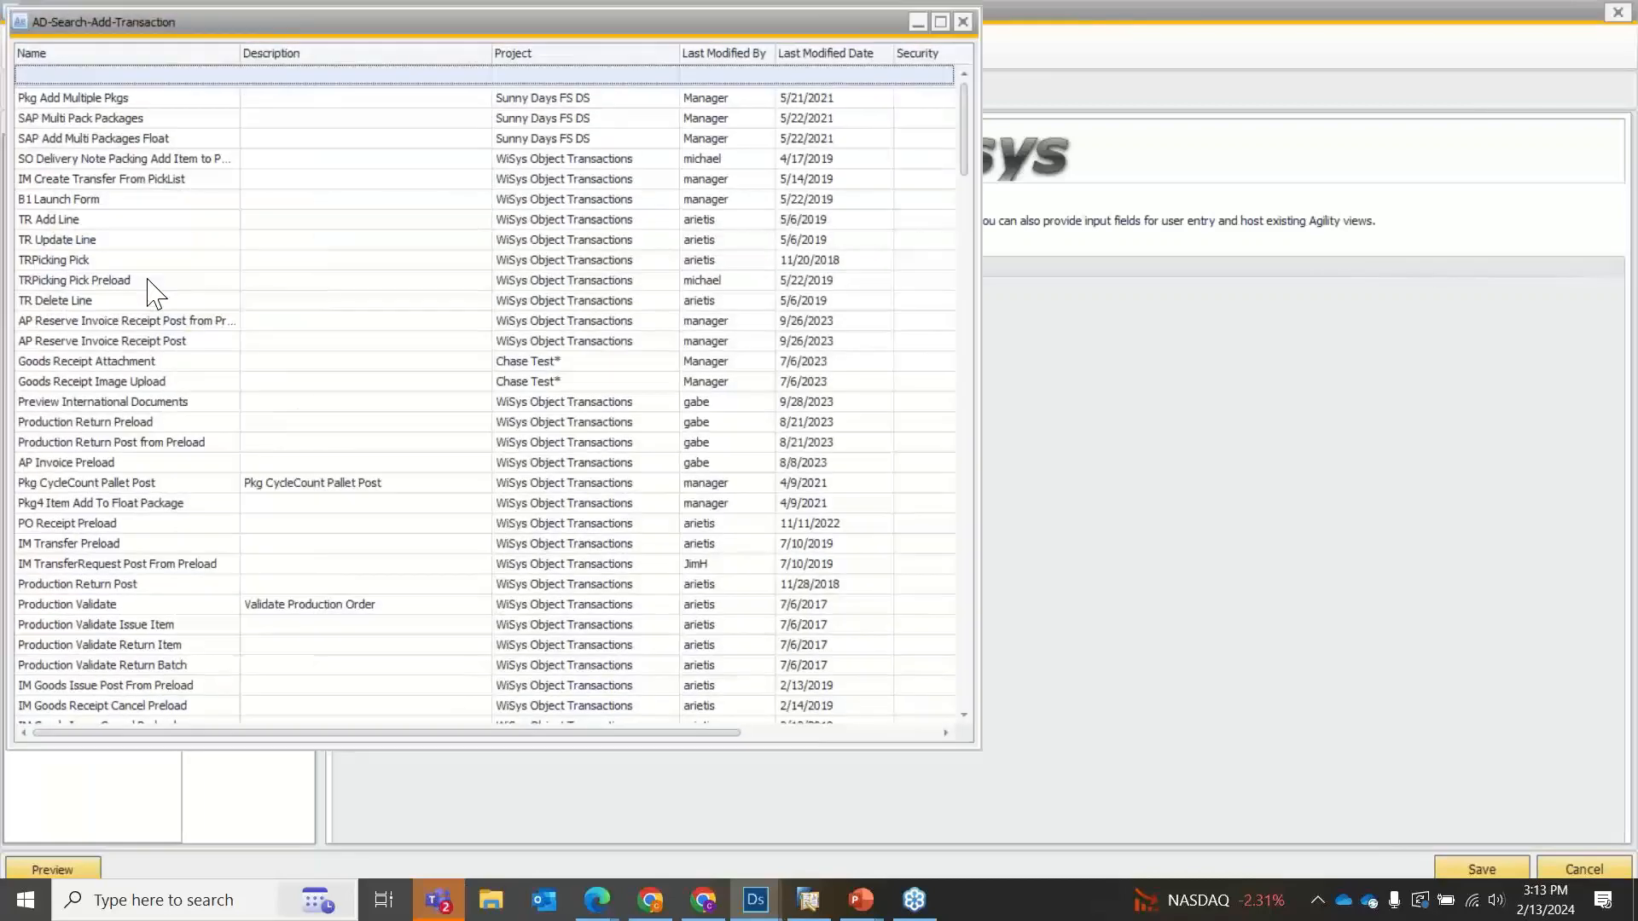
left_click(78, 79)
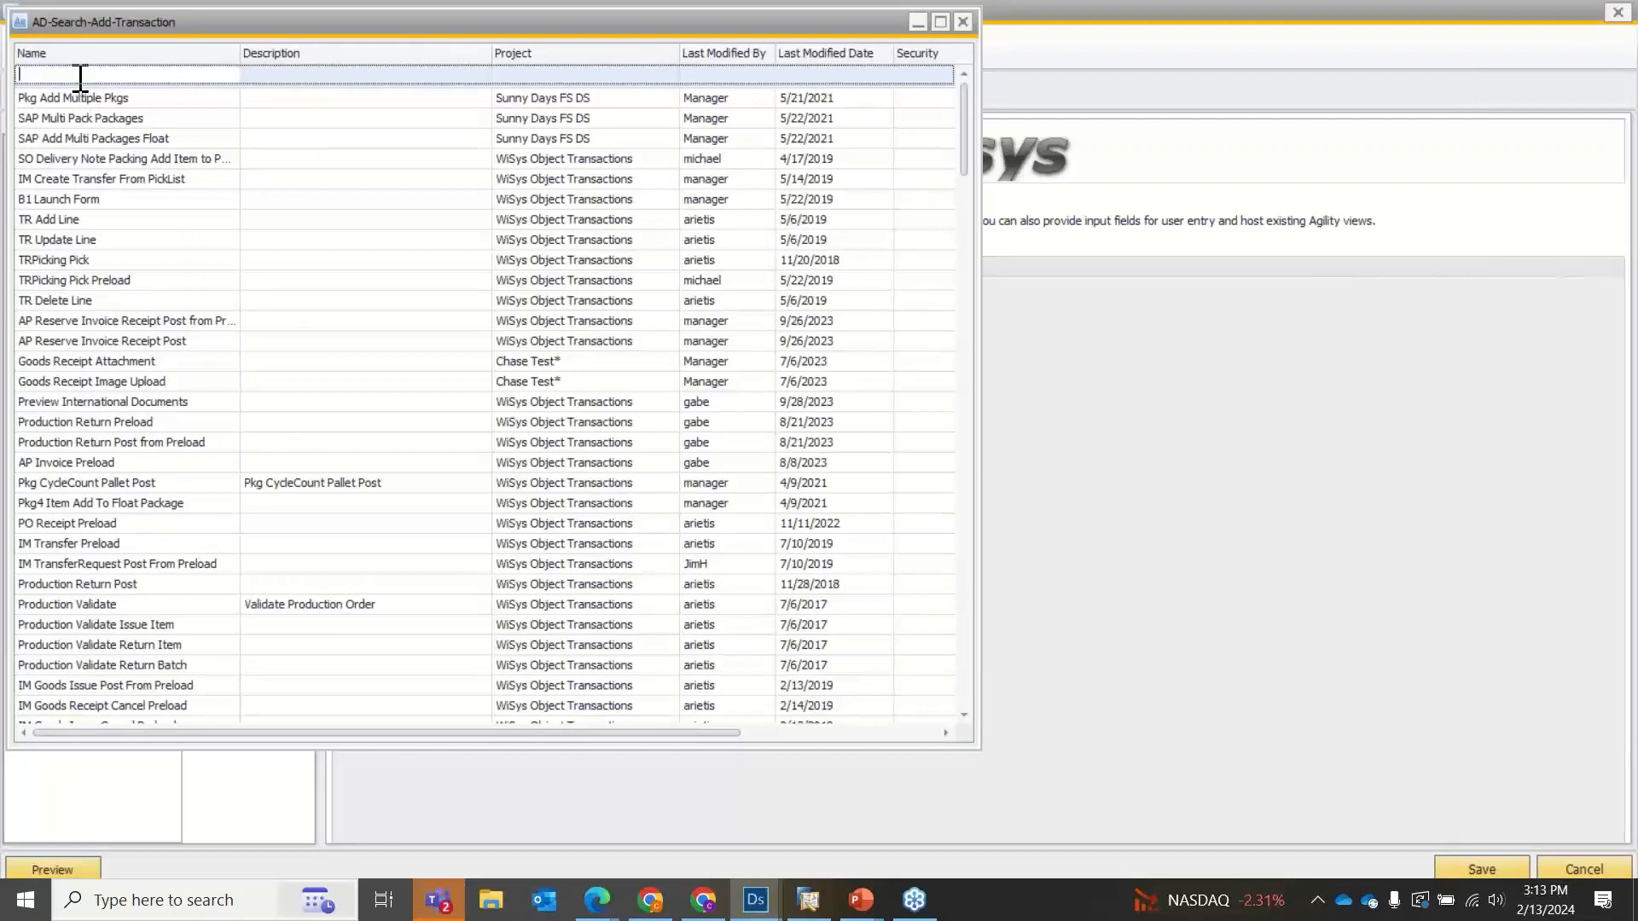
type("shi")
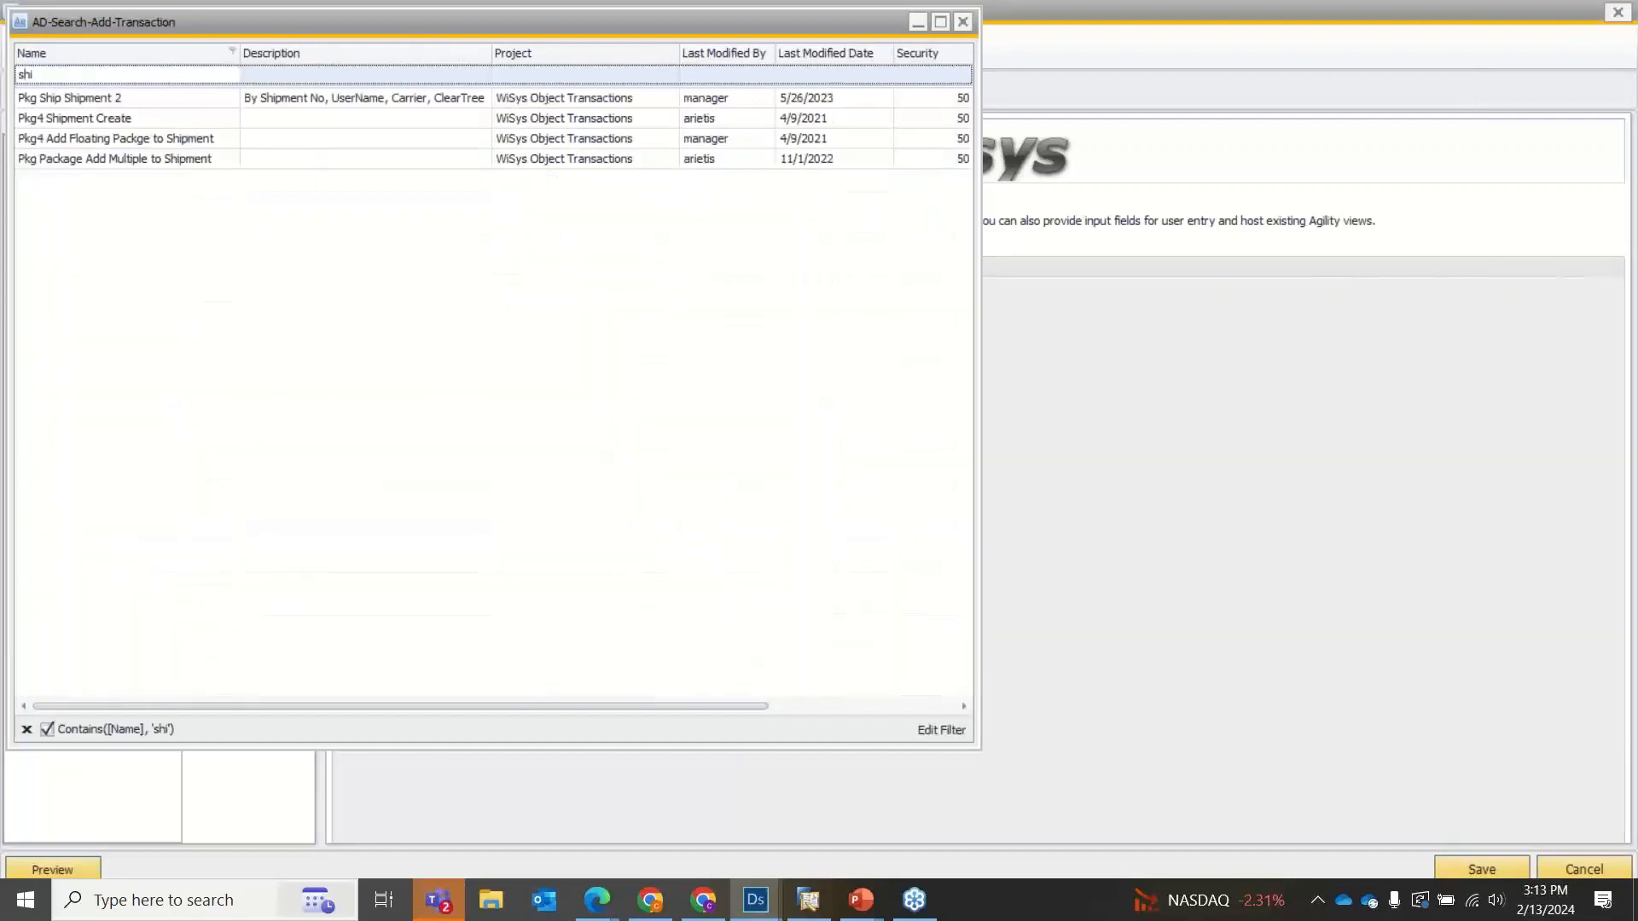
double_click(73, 124)
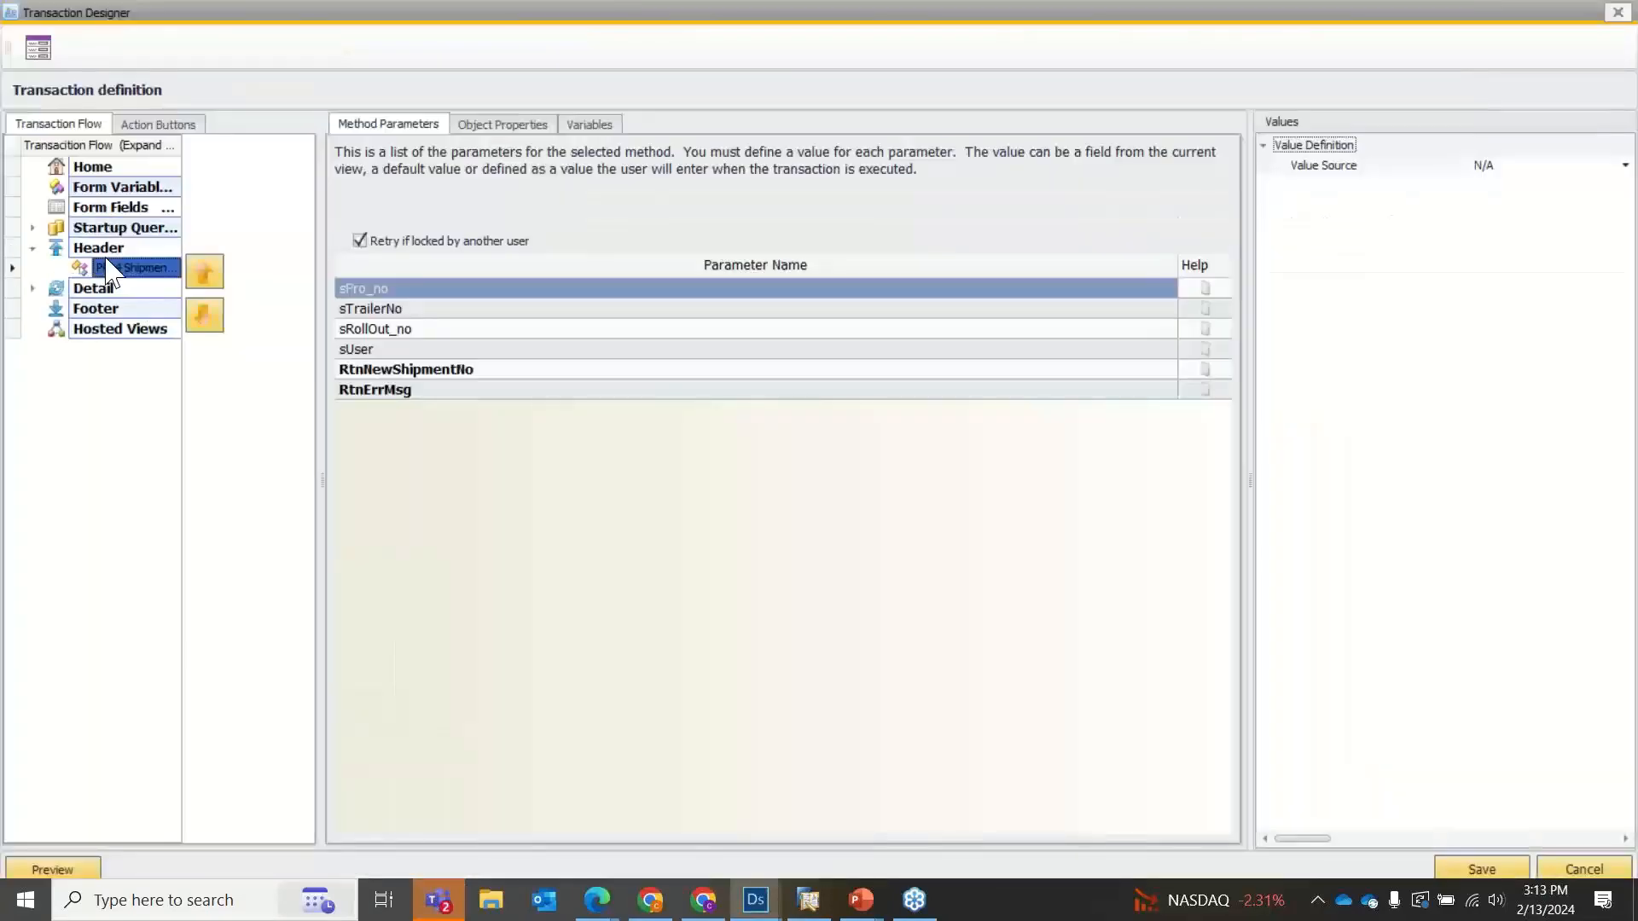
Add the Pkg Package Add Multiple to Shipment transaction to the Detail section, filtering the transaction names by "package a".
left_click(94, 249)
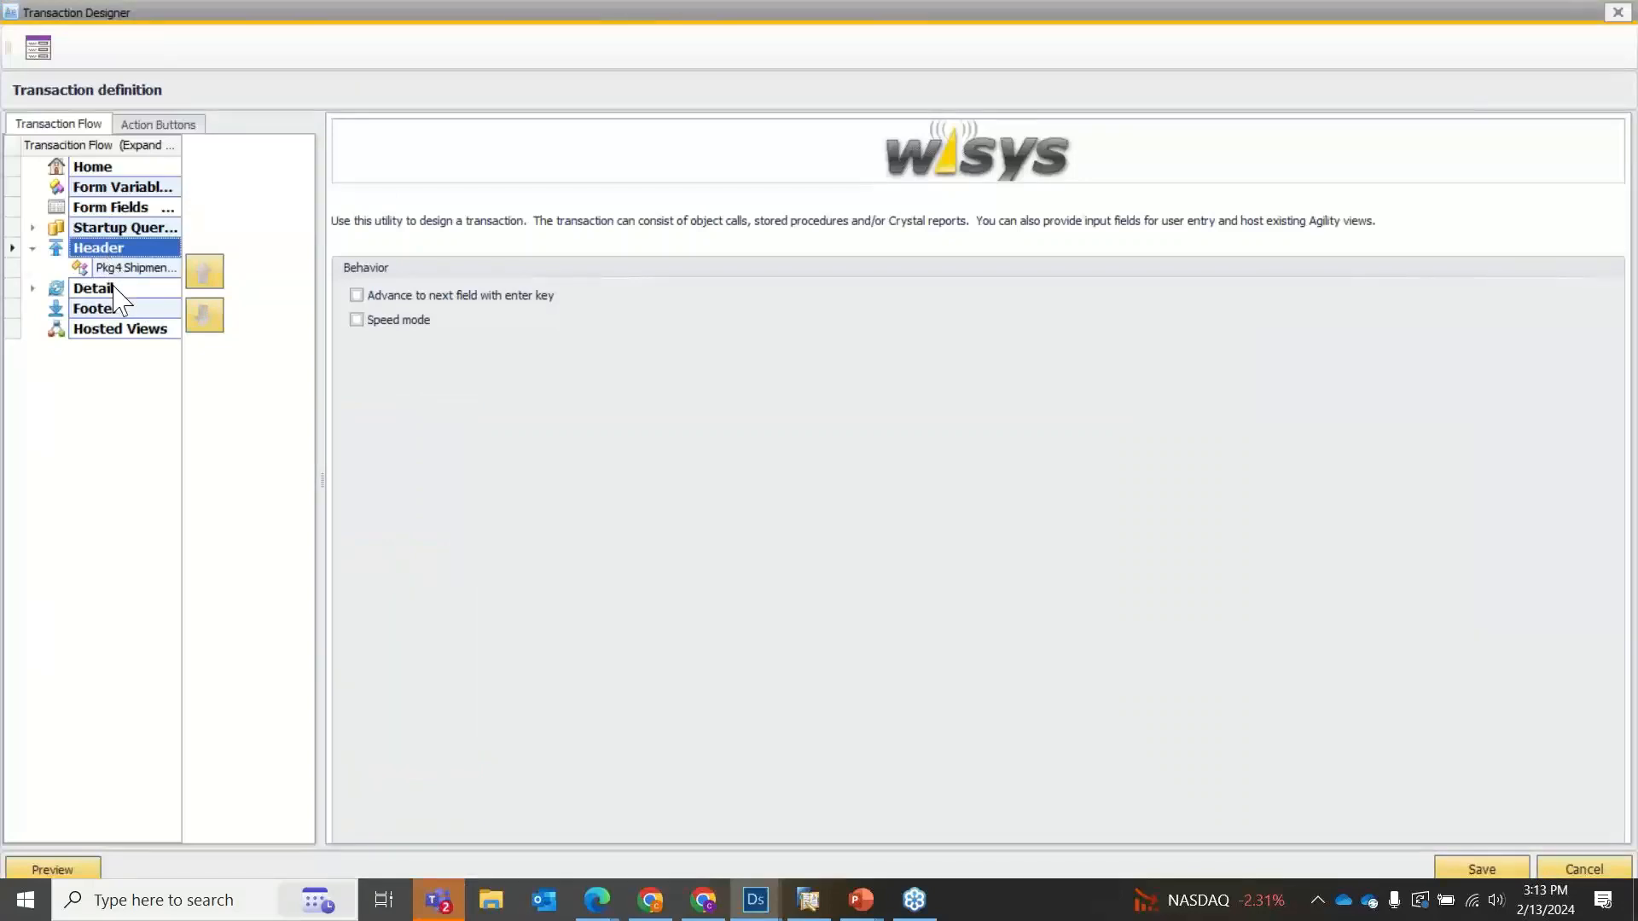
left_click(111, 289)
right_click(111, 294)
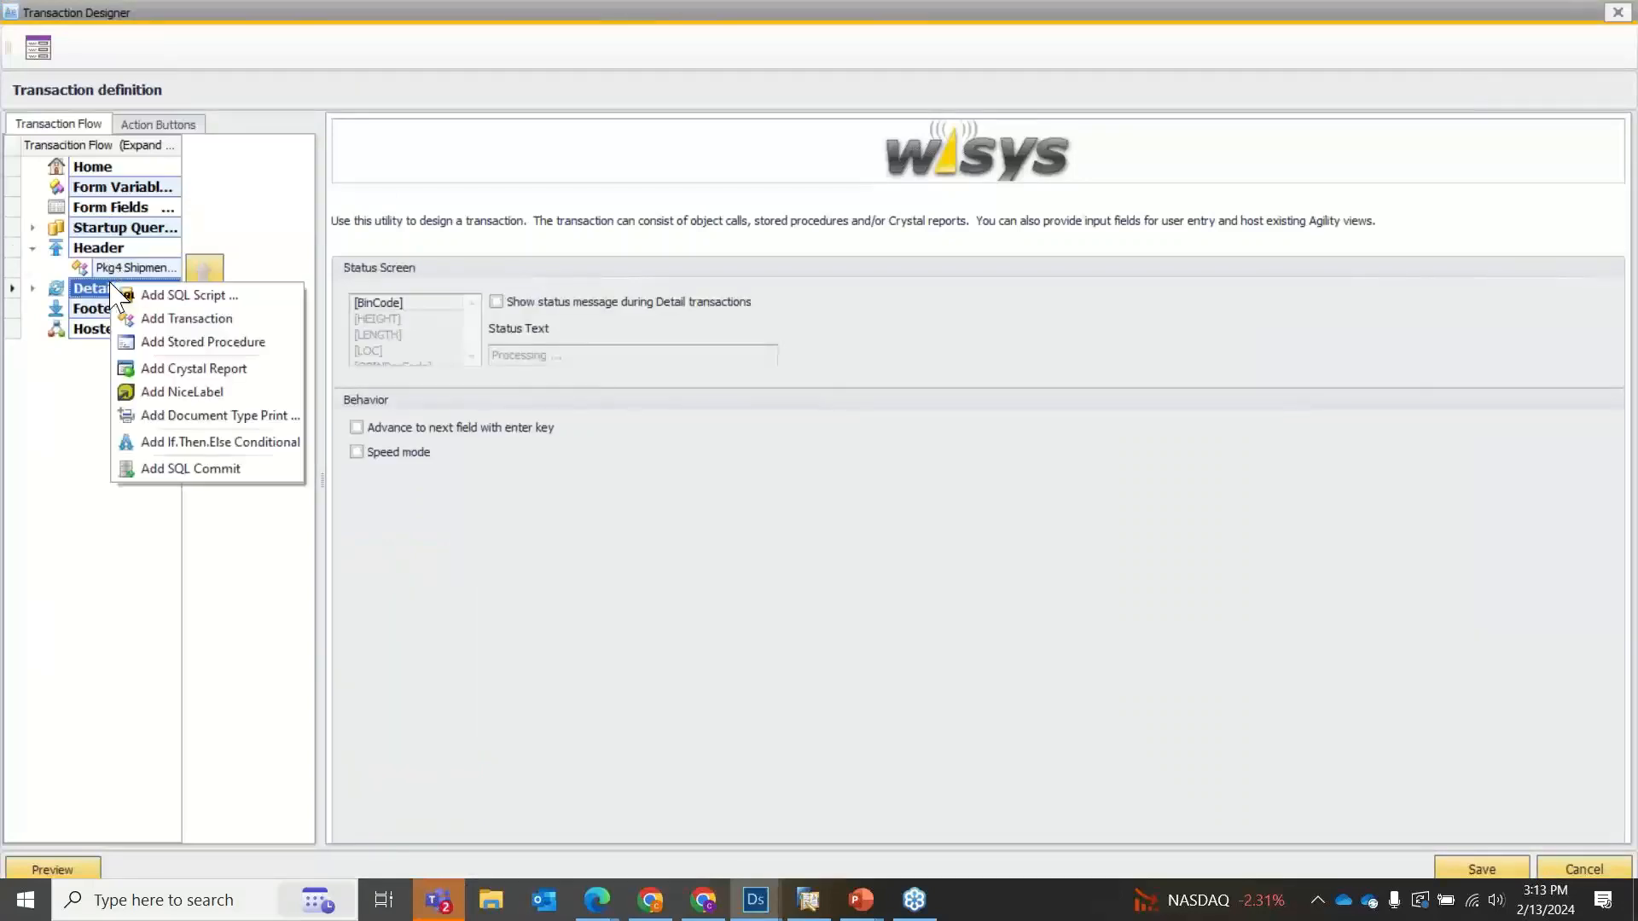
left_click(157, 329)
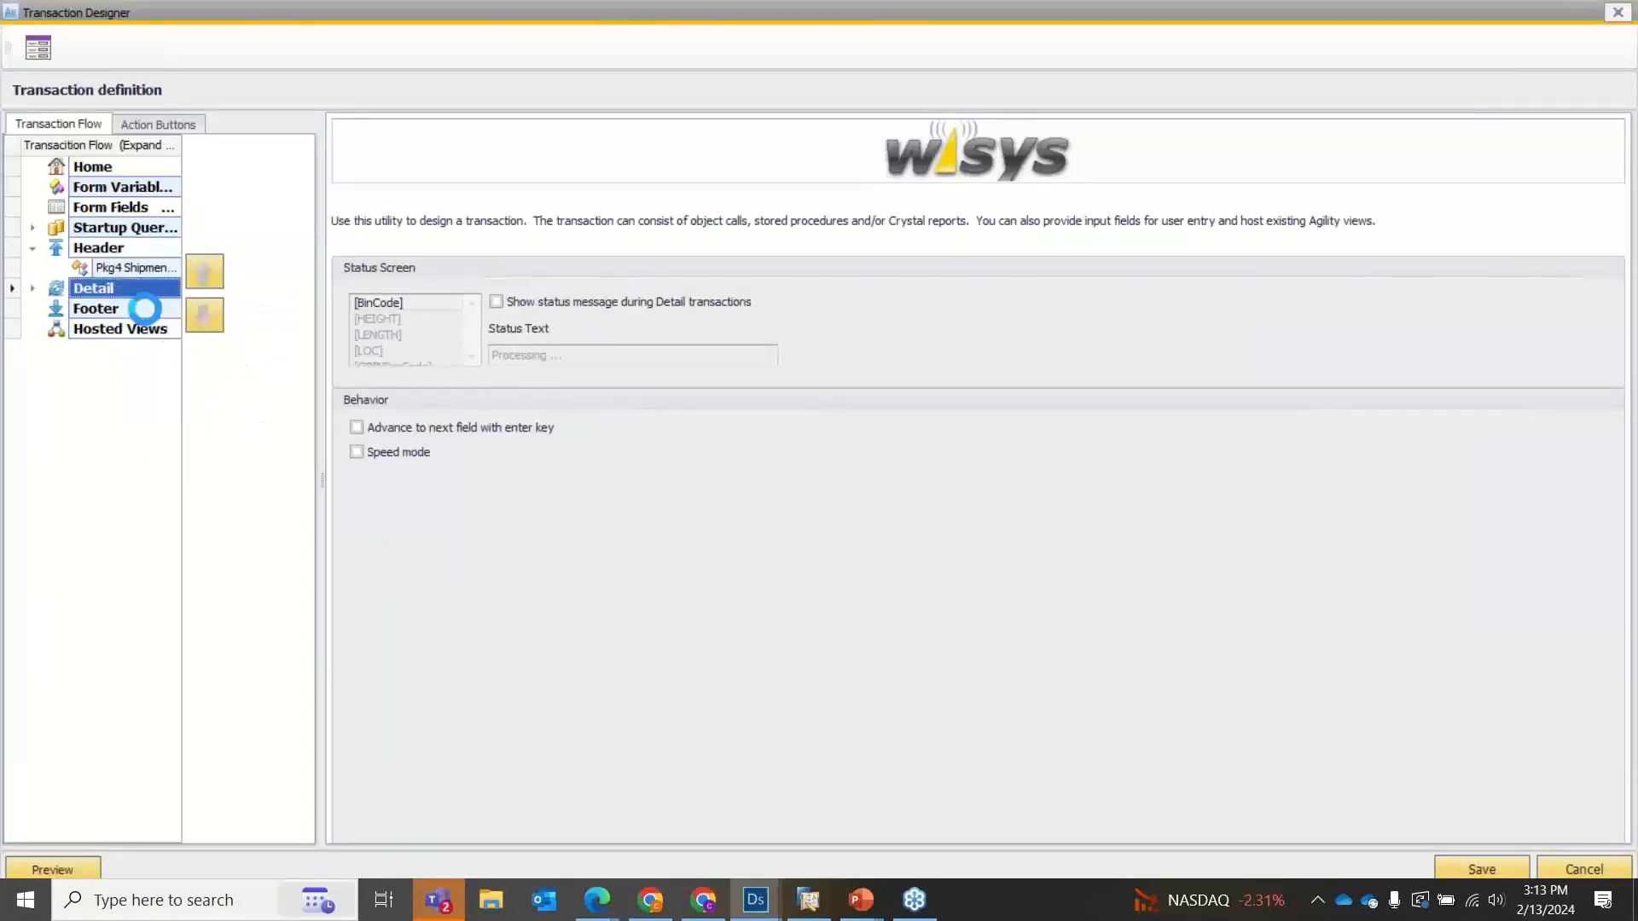
left_click(90, 74)
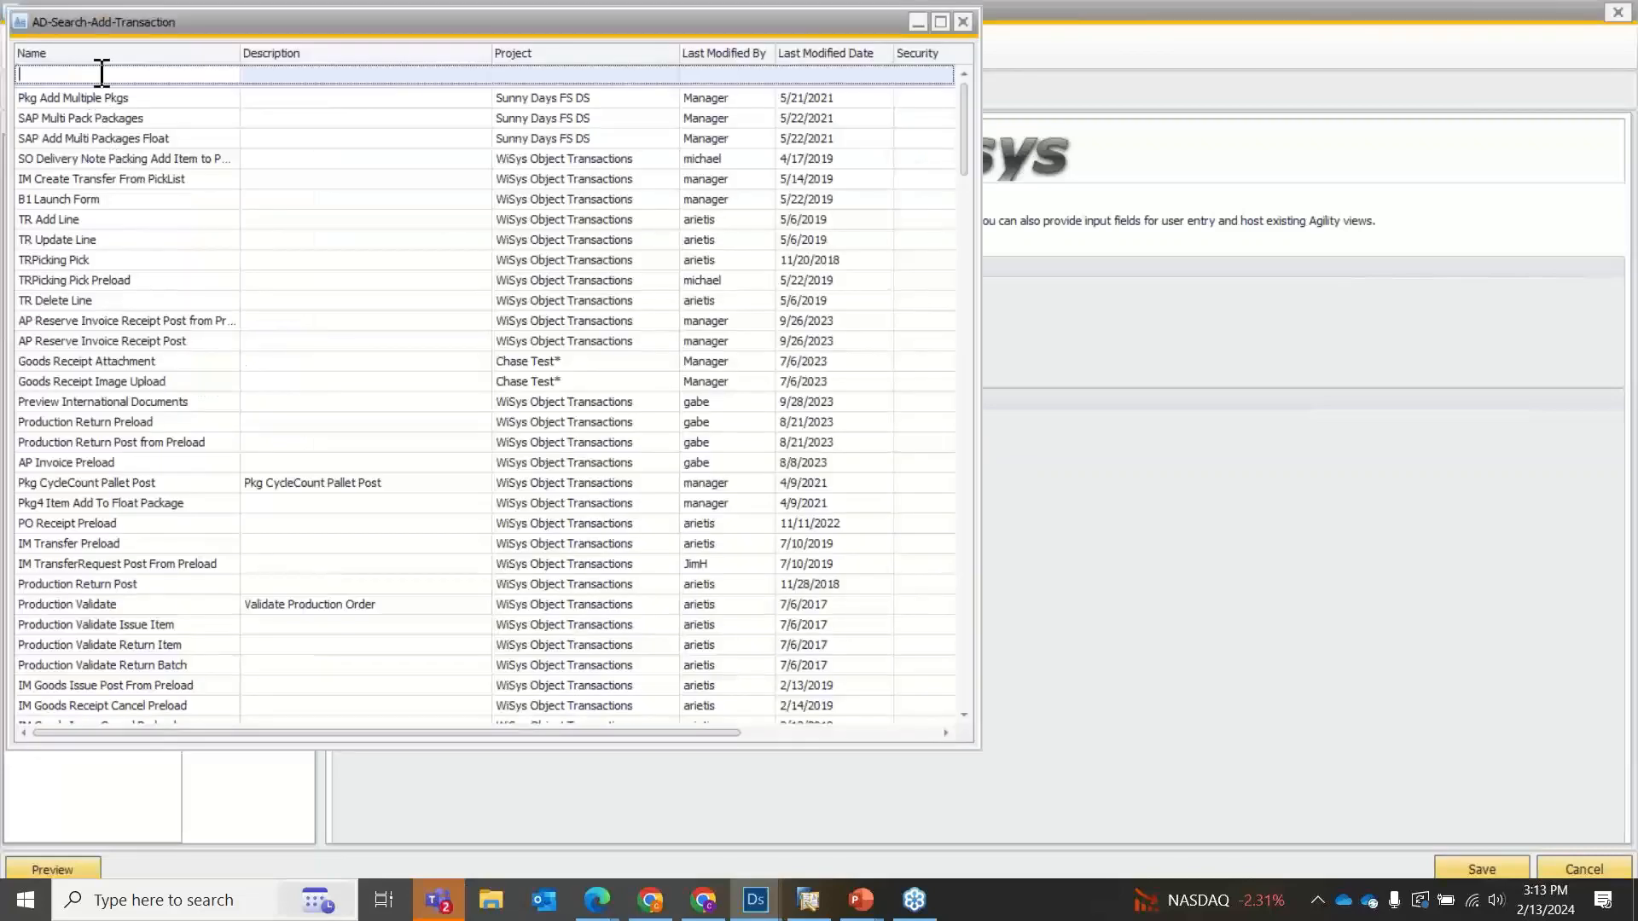
type("package a")
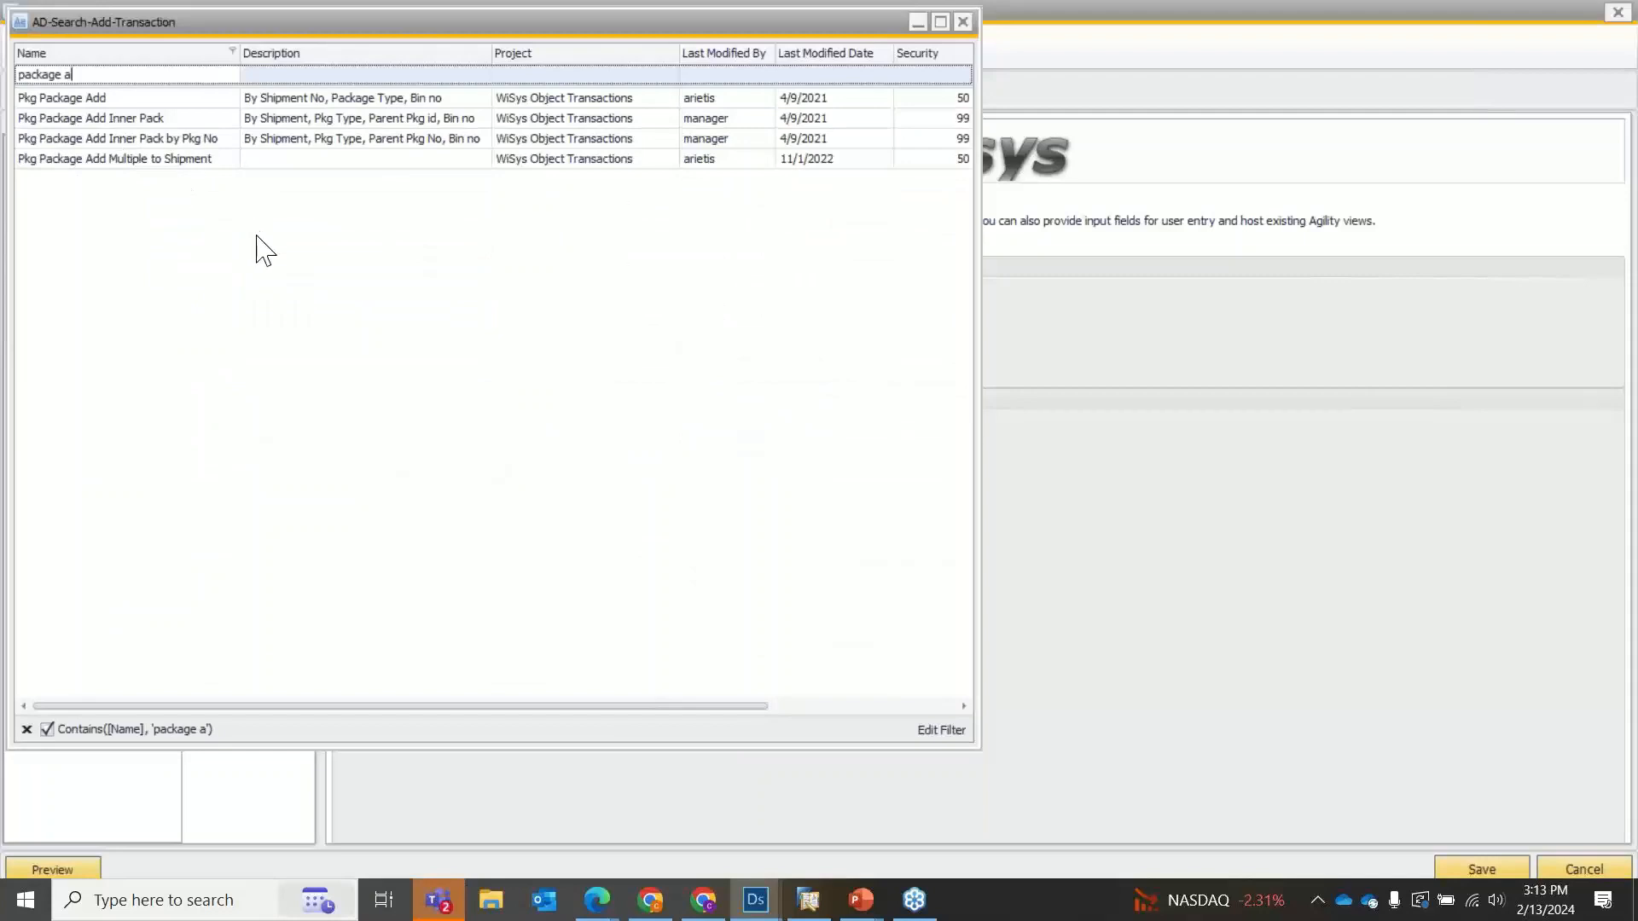
double_click(165, 160)
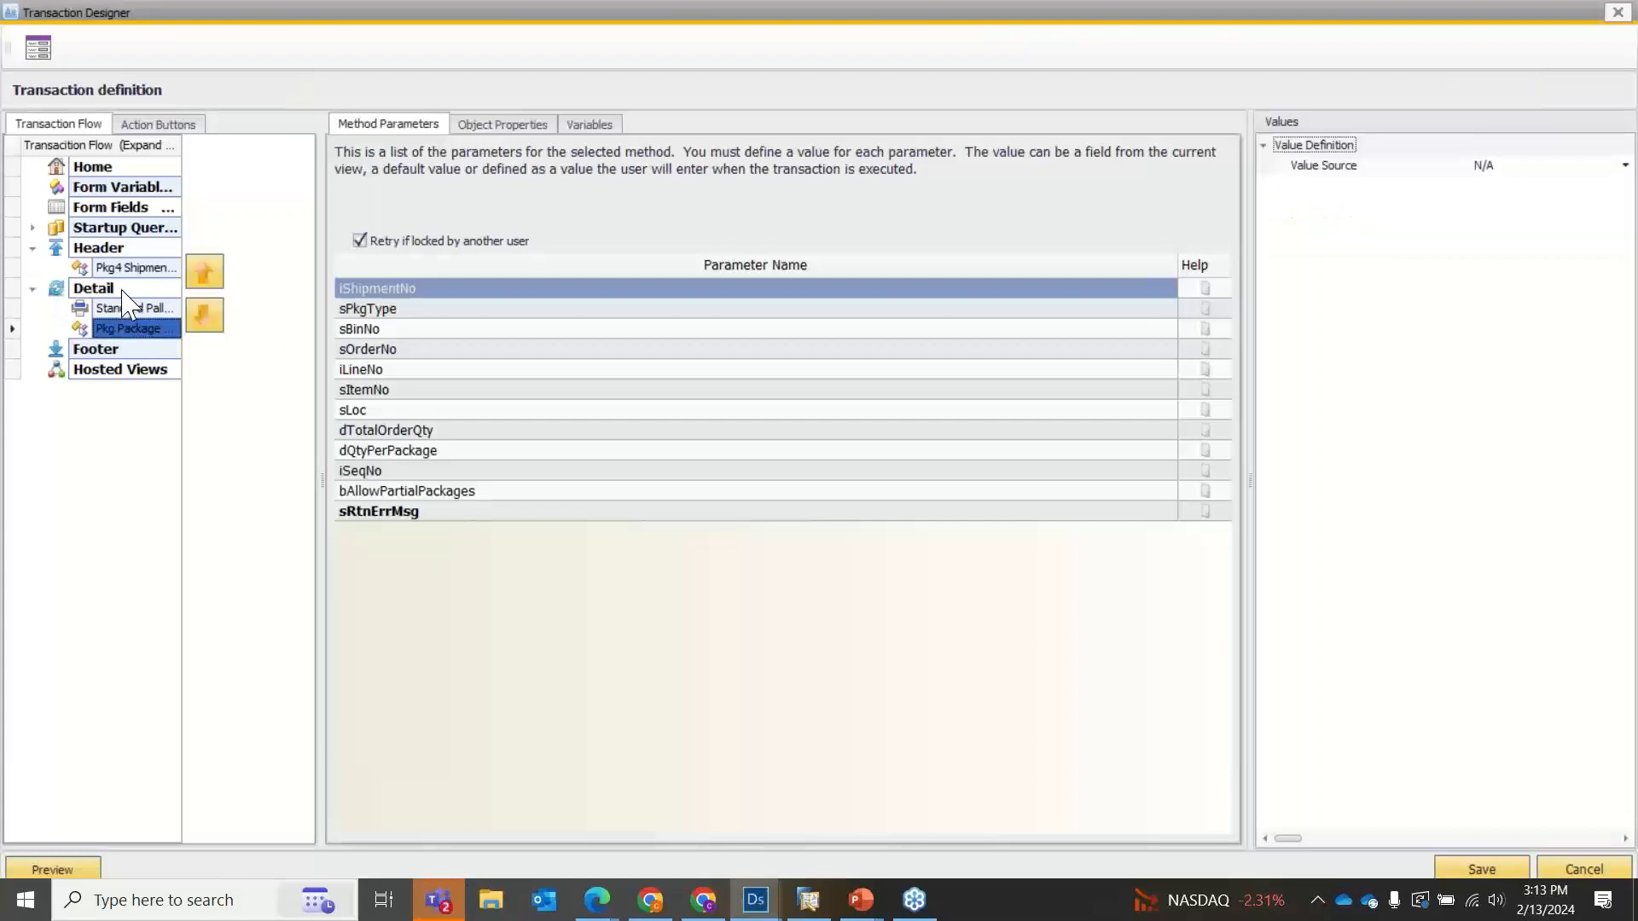
Check the Detail section's settings and the parameters of its Standard Pallets document print.
left_click(122, 290)
left_click(128, 311)
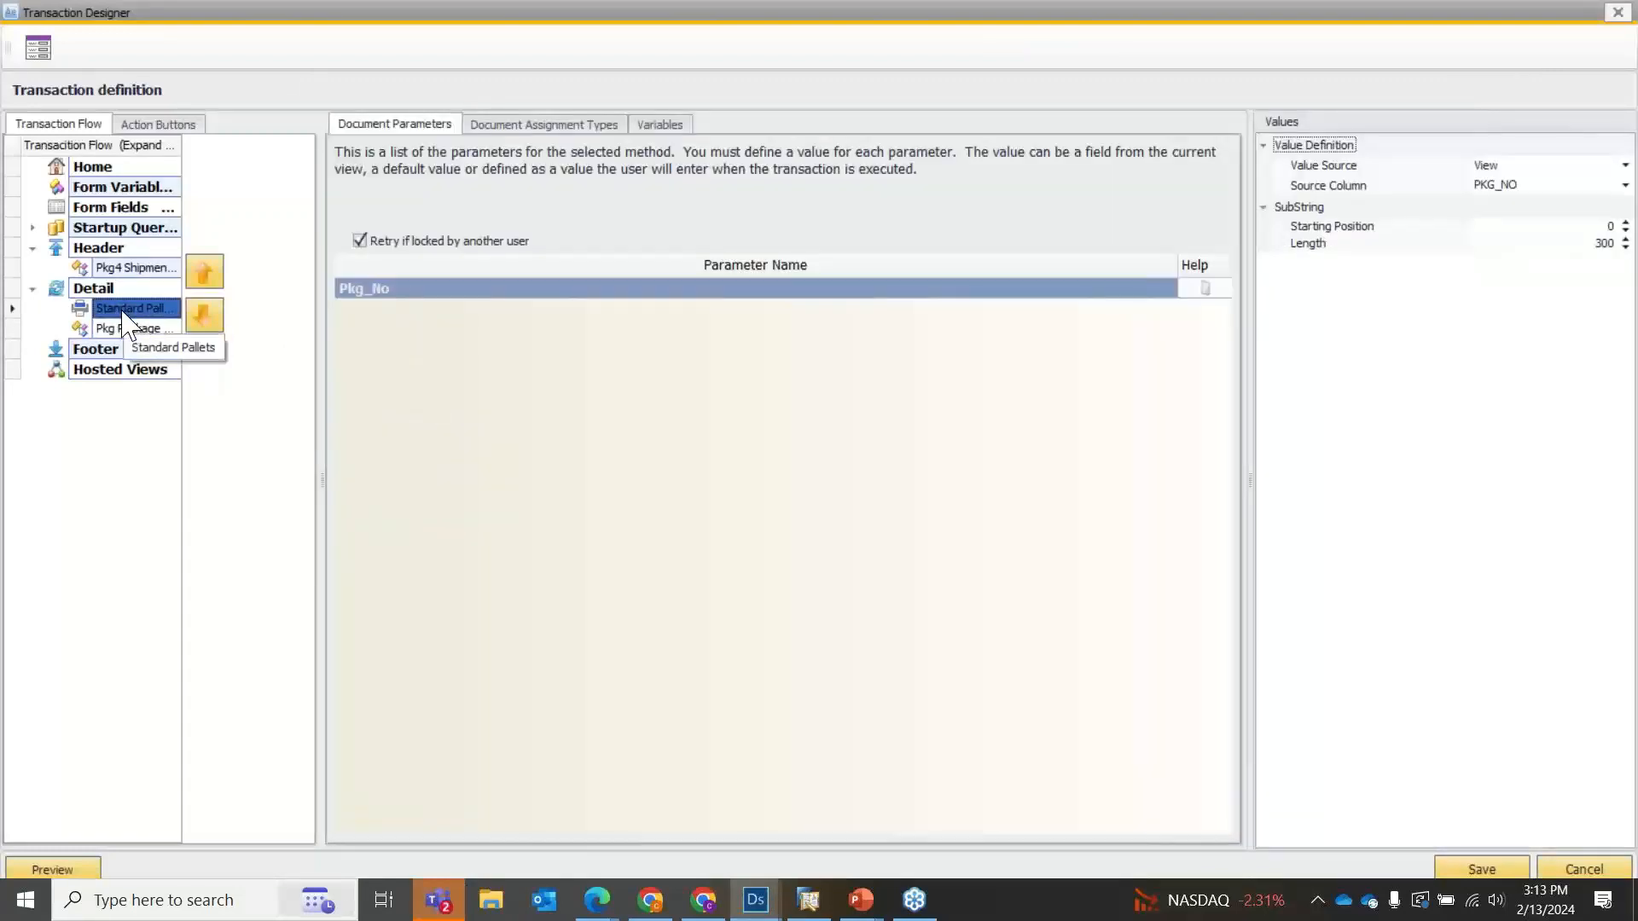
left_click(109, 290)
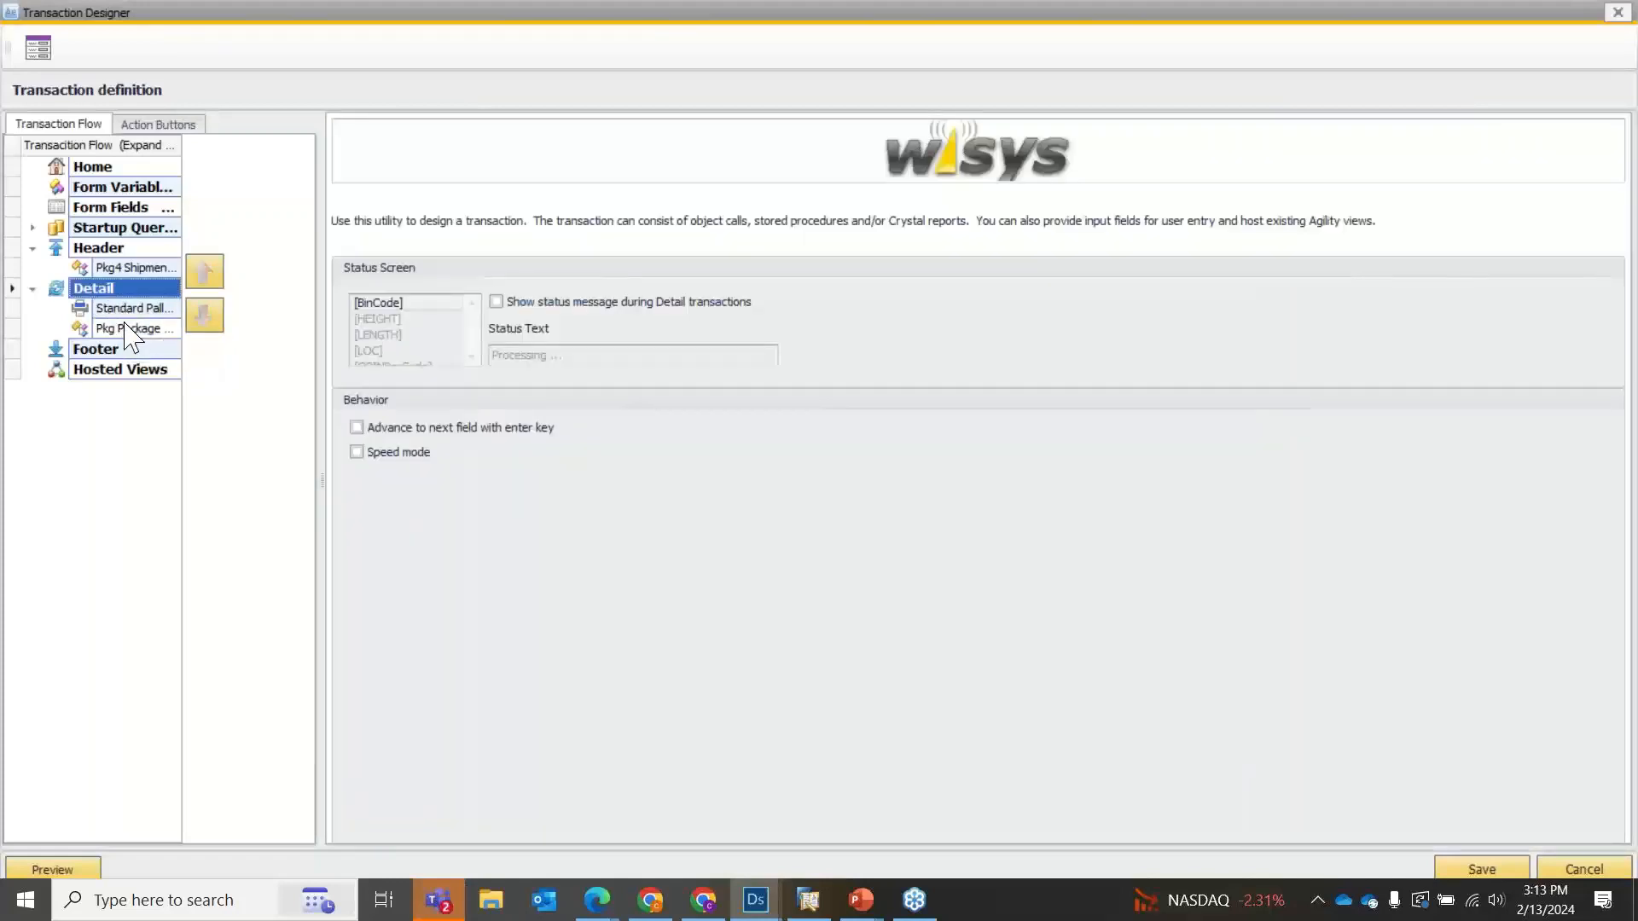
Add the Crystal Test report to the Footer section of the transaction flow.
left_click(126, 350)
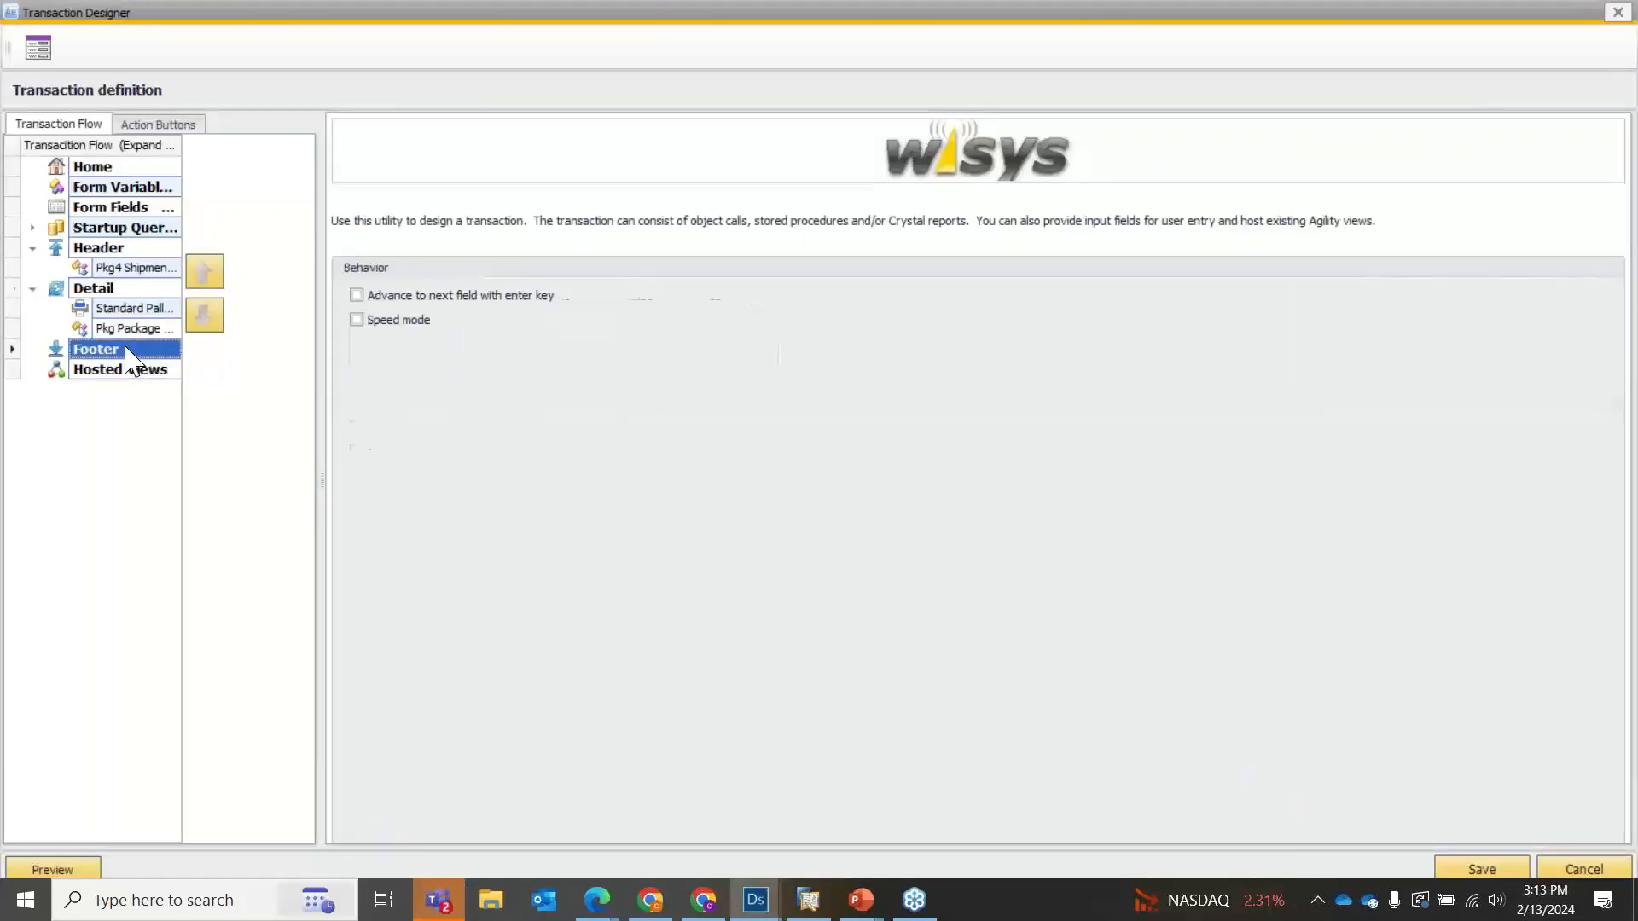
right_click(126, 347)
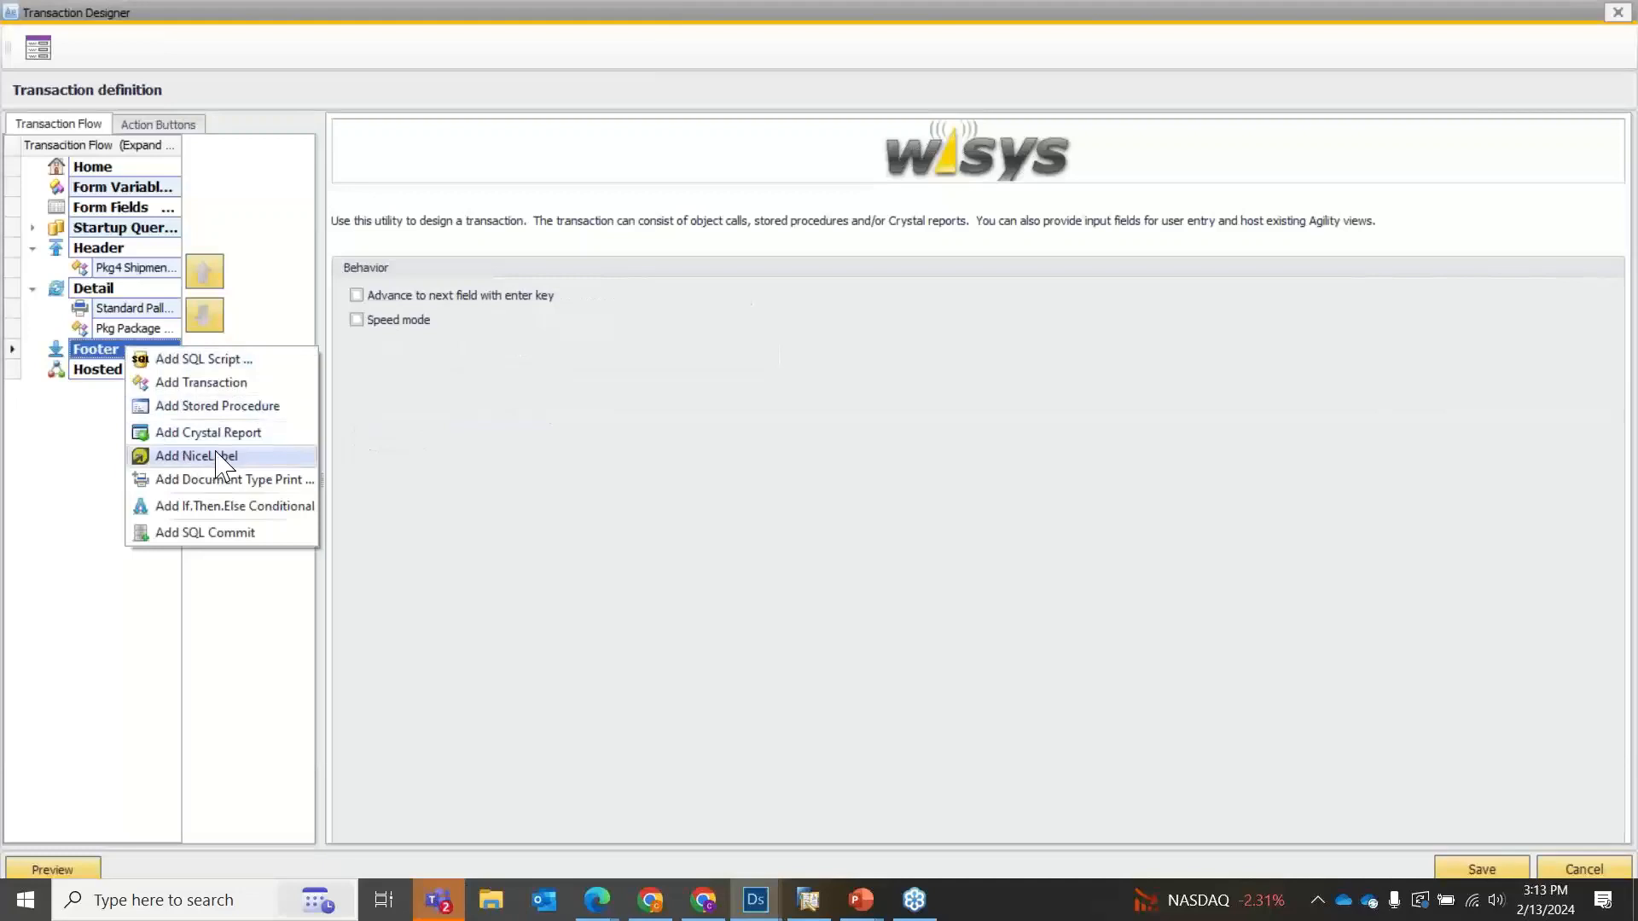
left_click(206, 432)
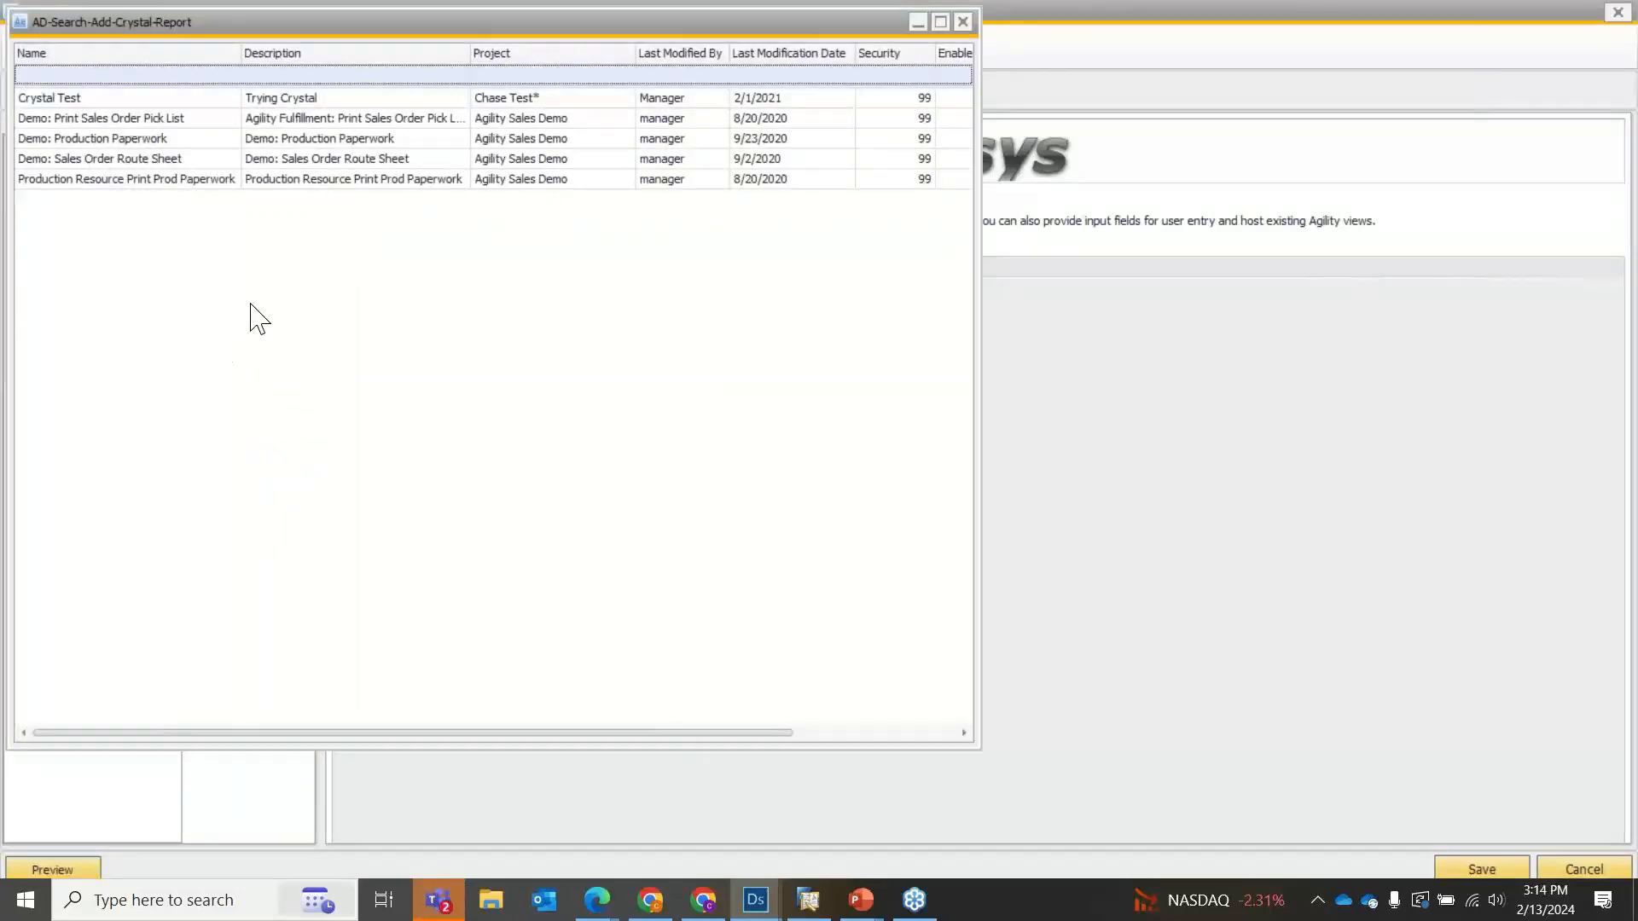
double_click(128, 101)
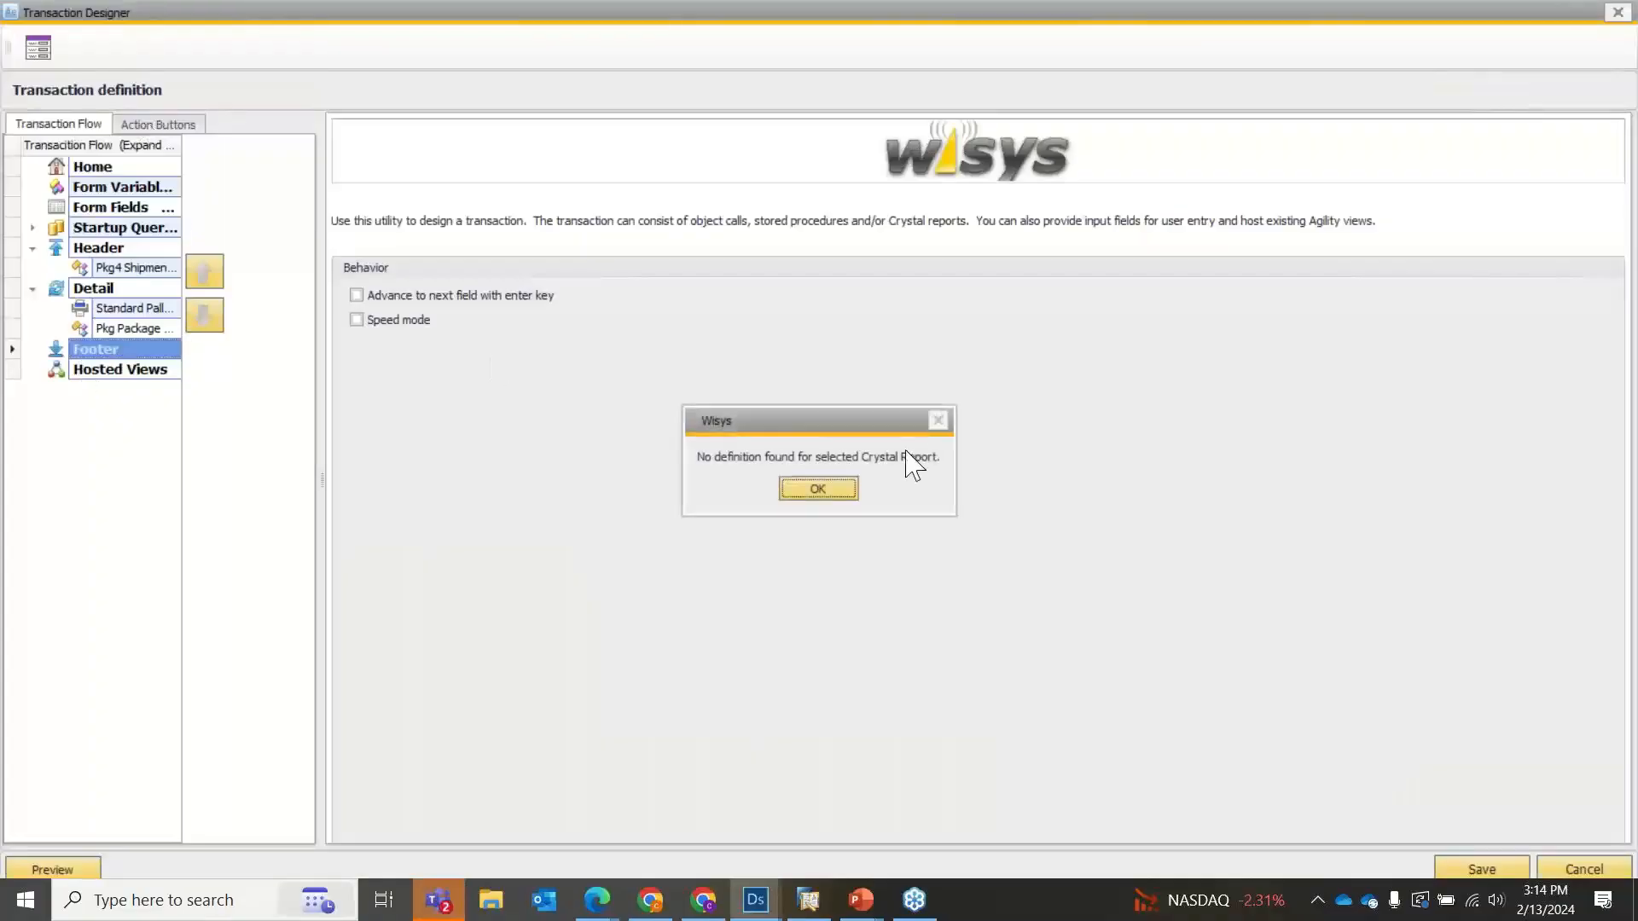
left_click(839, 491)
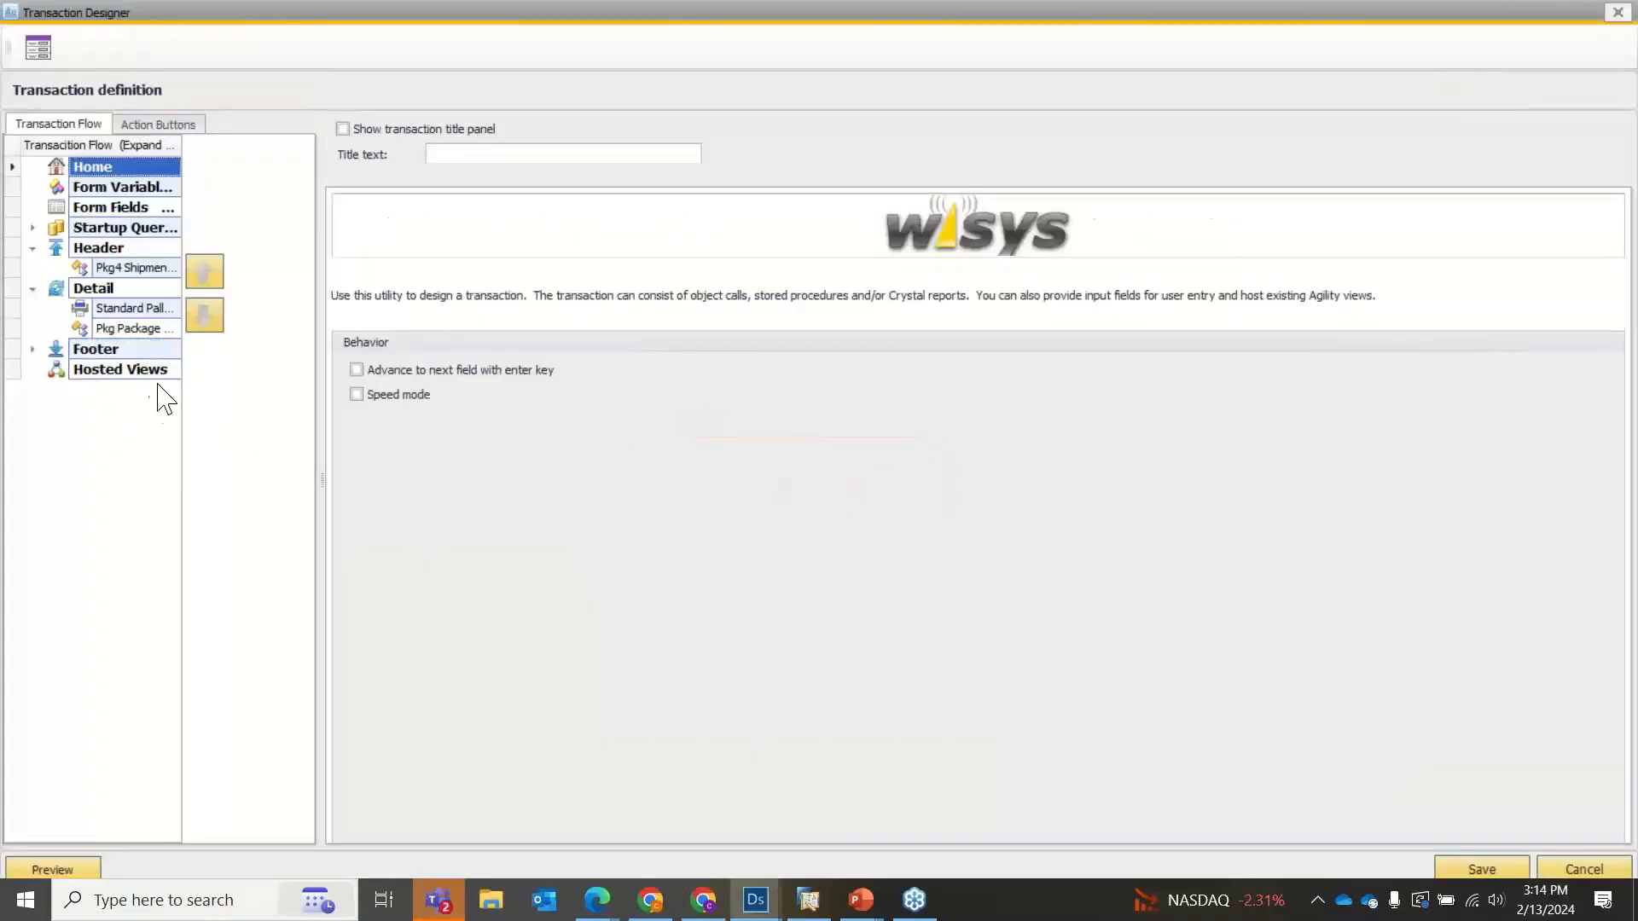
Check the Footer section's options for adding items and the settings of the Header and Footer sections.
left_click(124, 353)
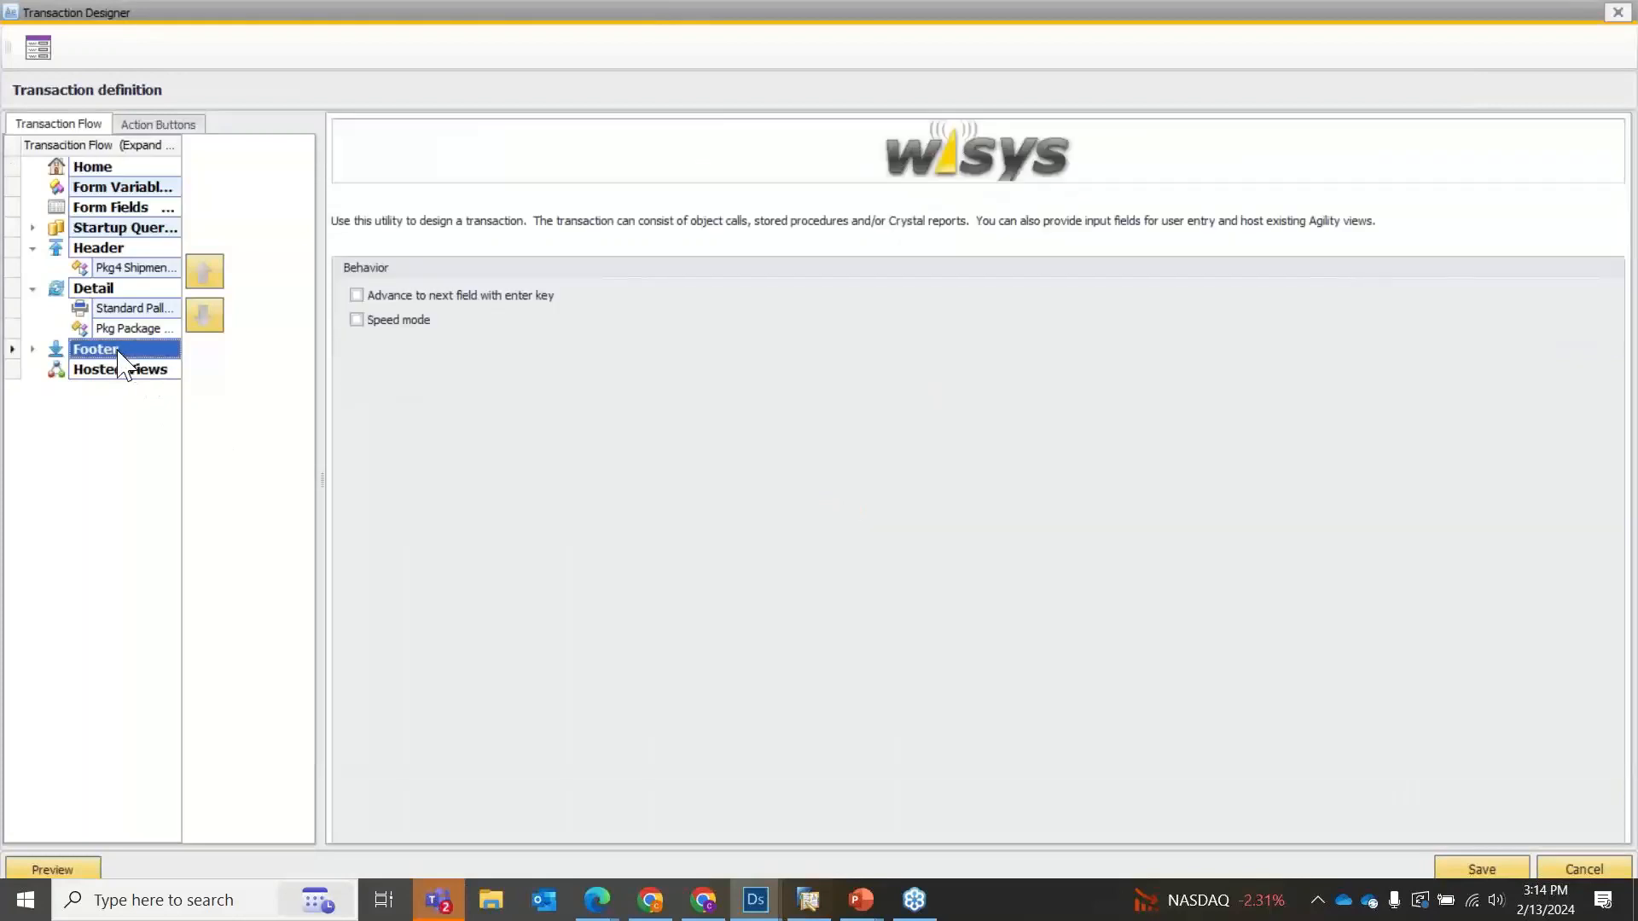
right_click(118, 348)
left_click(111, 350)
left_click(125, 253)
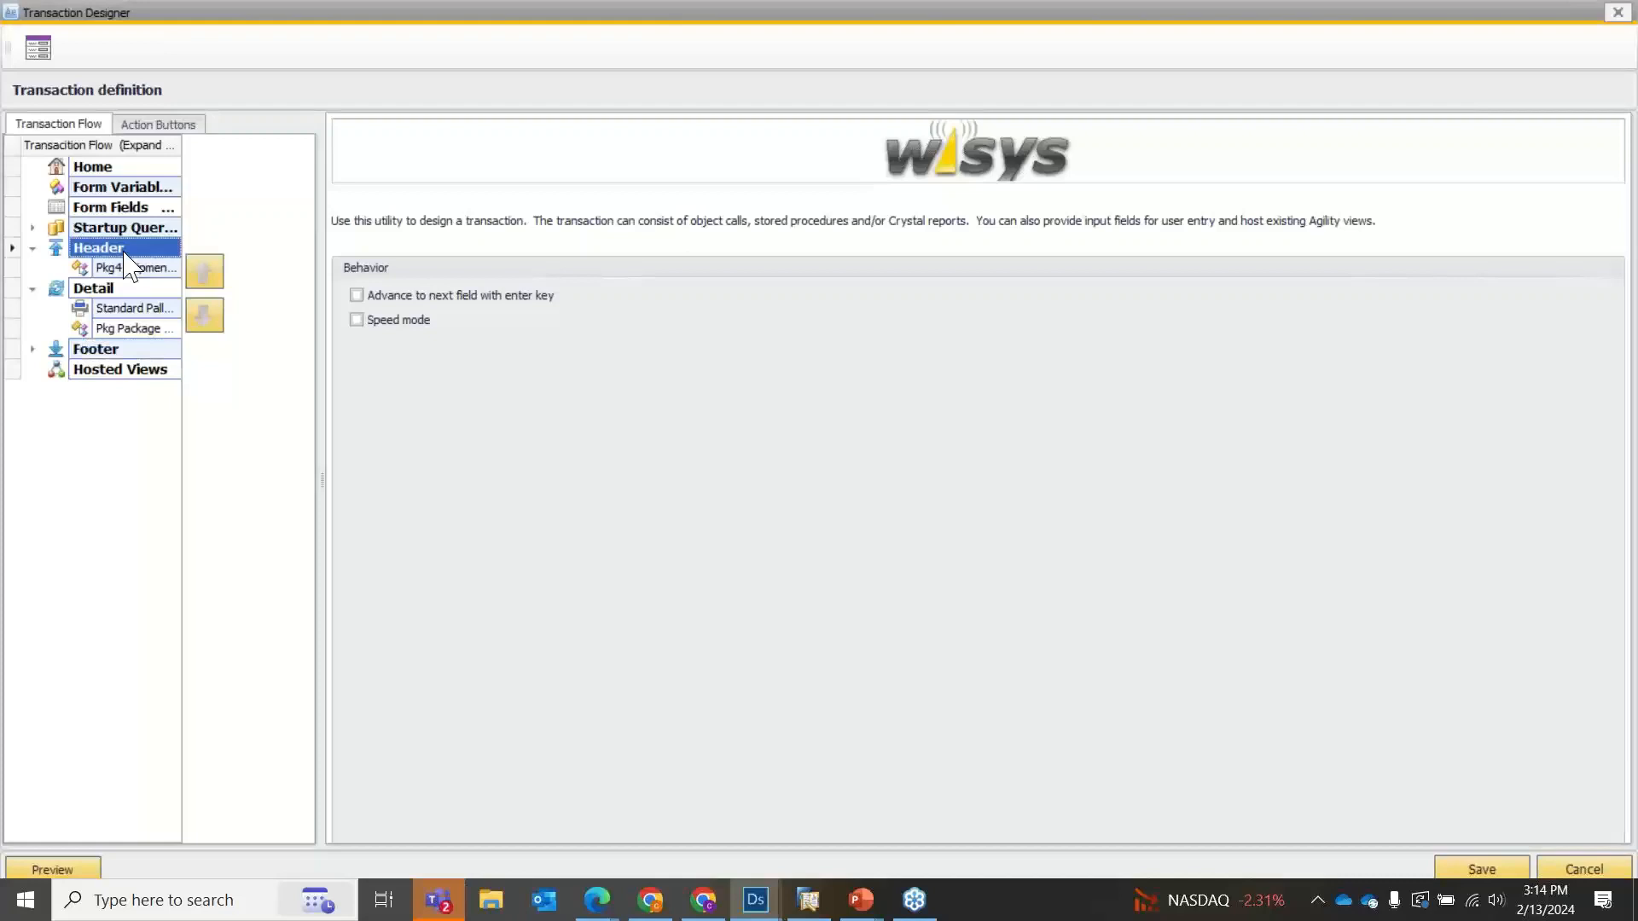
left_click(118, 352)
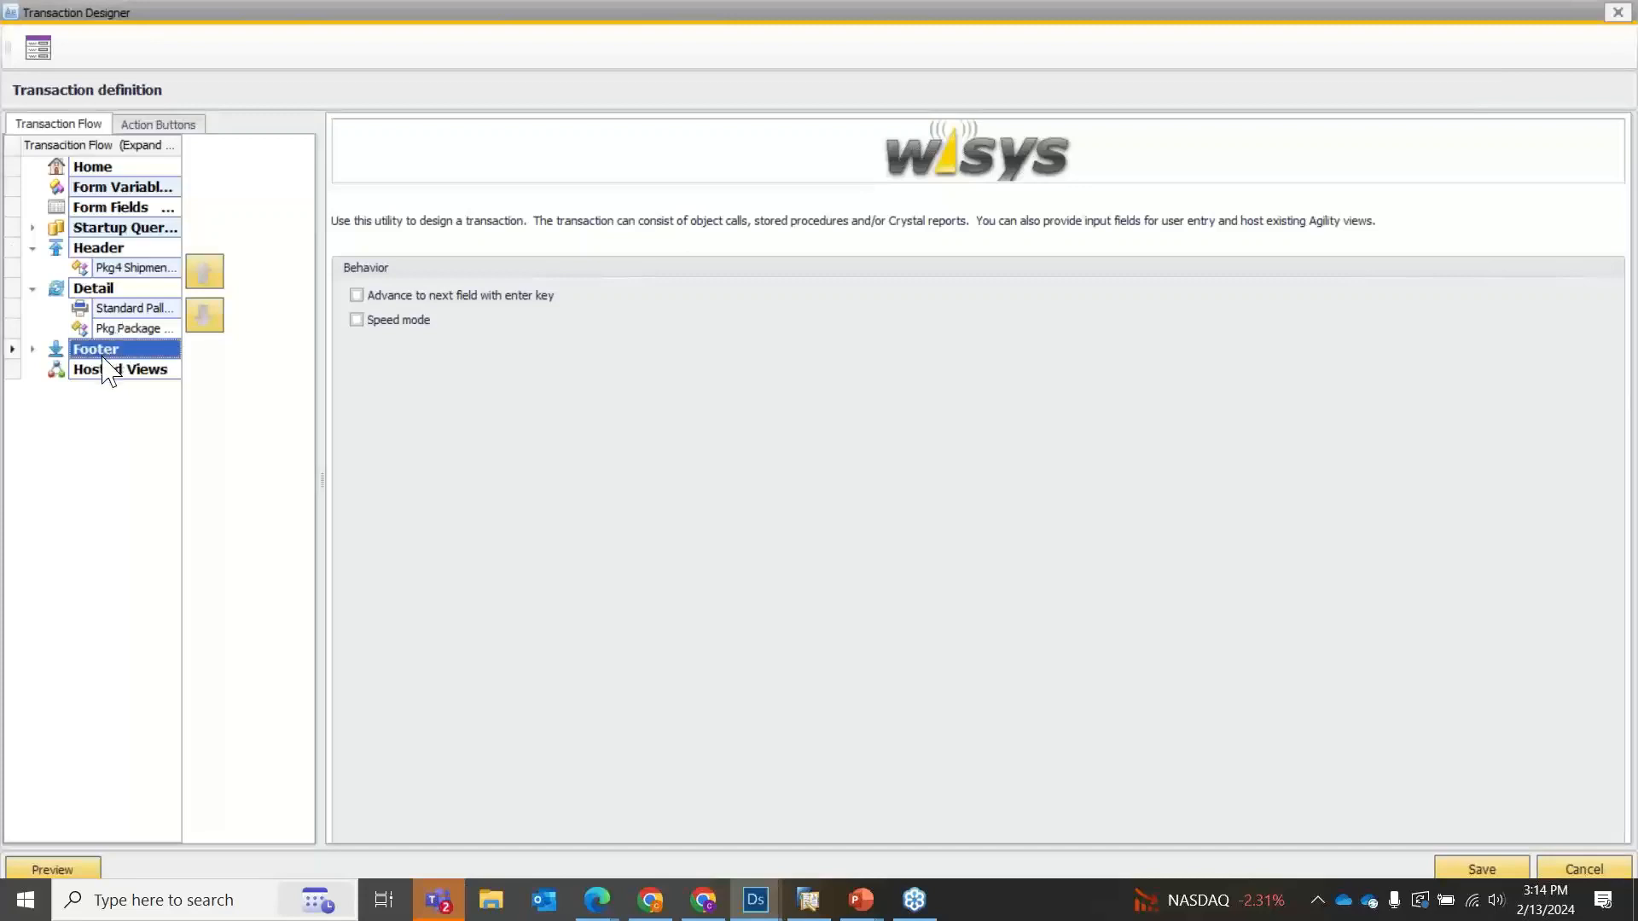
Remove the Standard Pallets print and the Pkg Package transaction from Detail, and the Pkg4 Shipment Create transaction from Header.
right_click(116, 314)
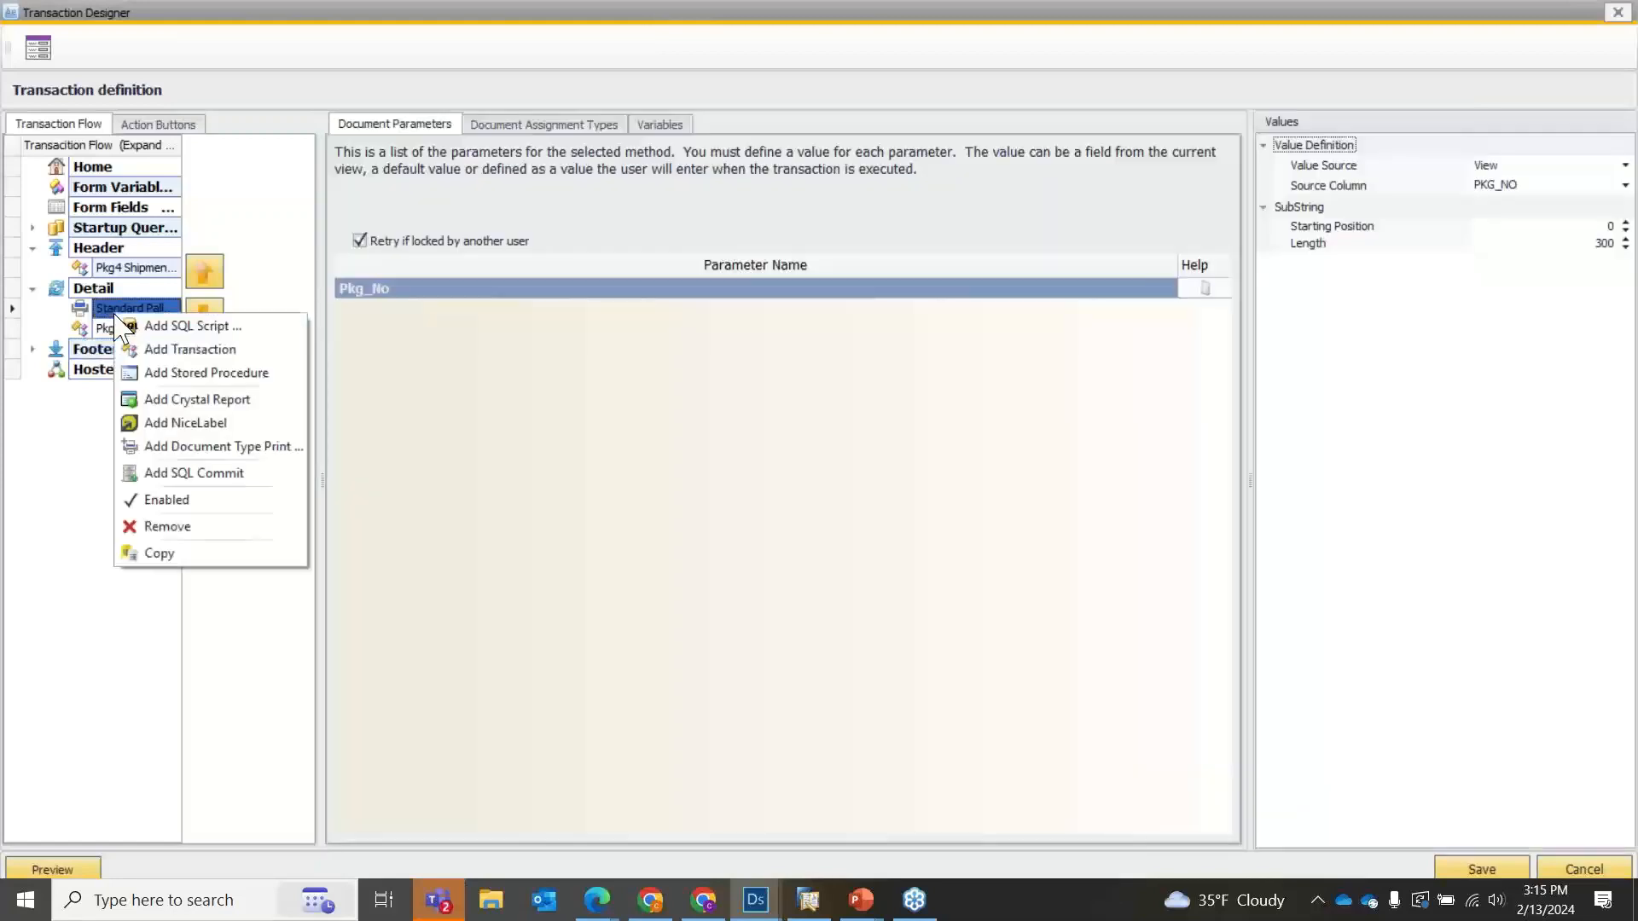
left_click(167, 526)
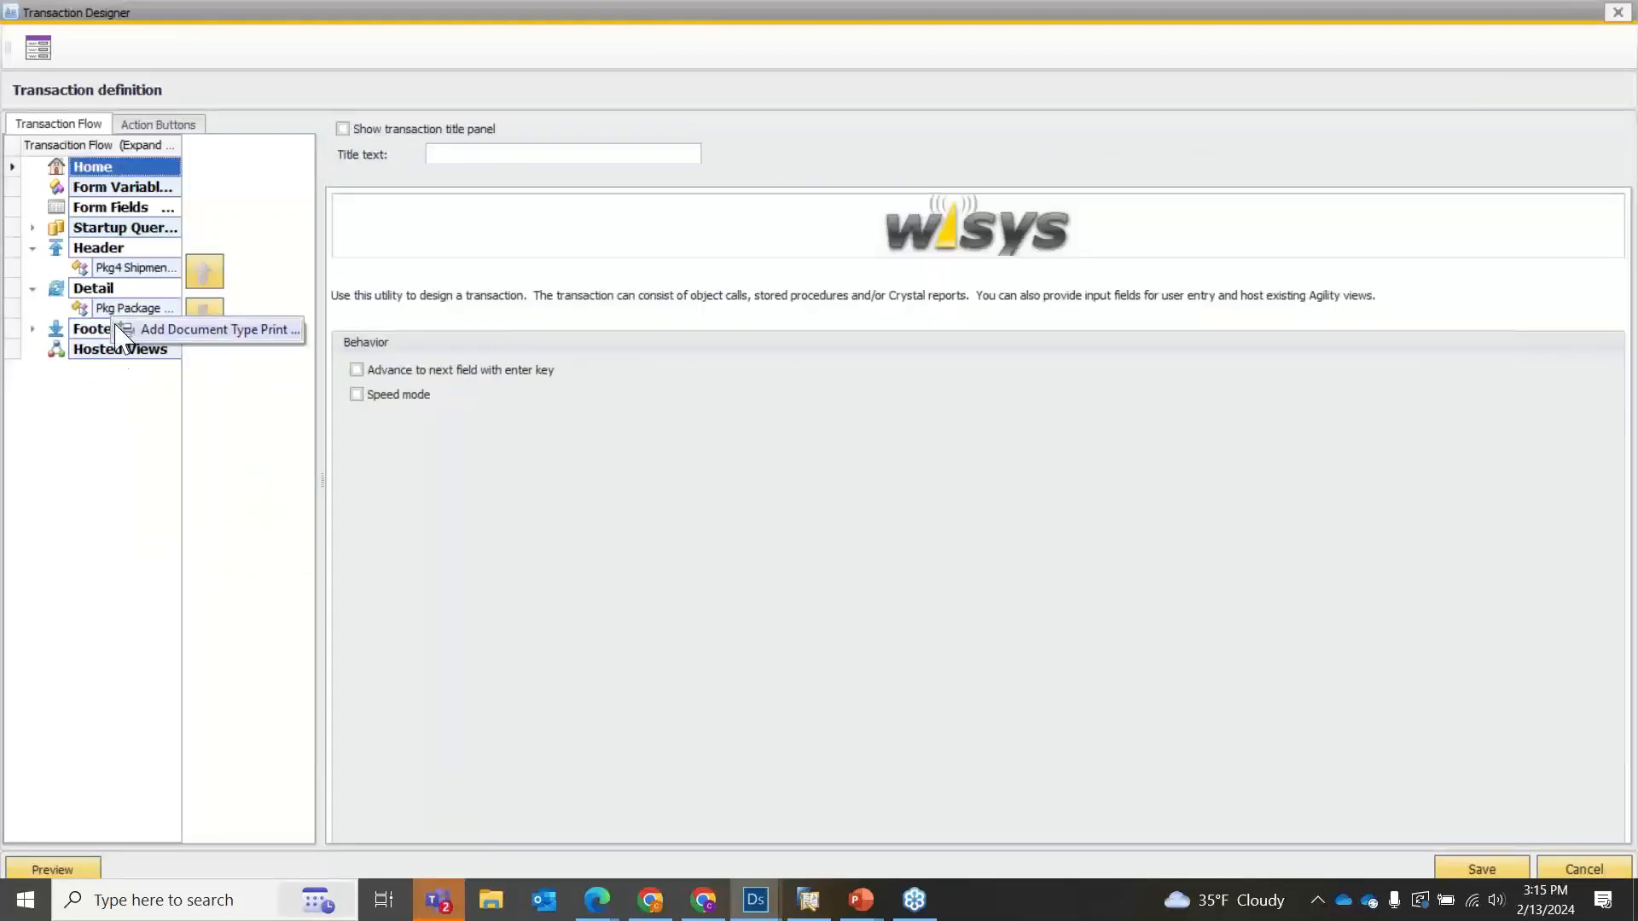
left_click(114, 312)
right_click(113, 313)
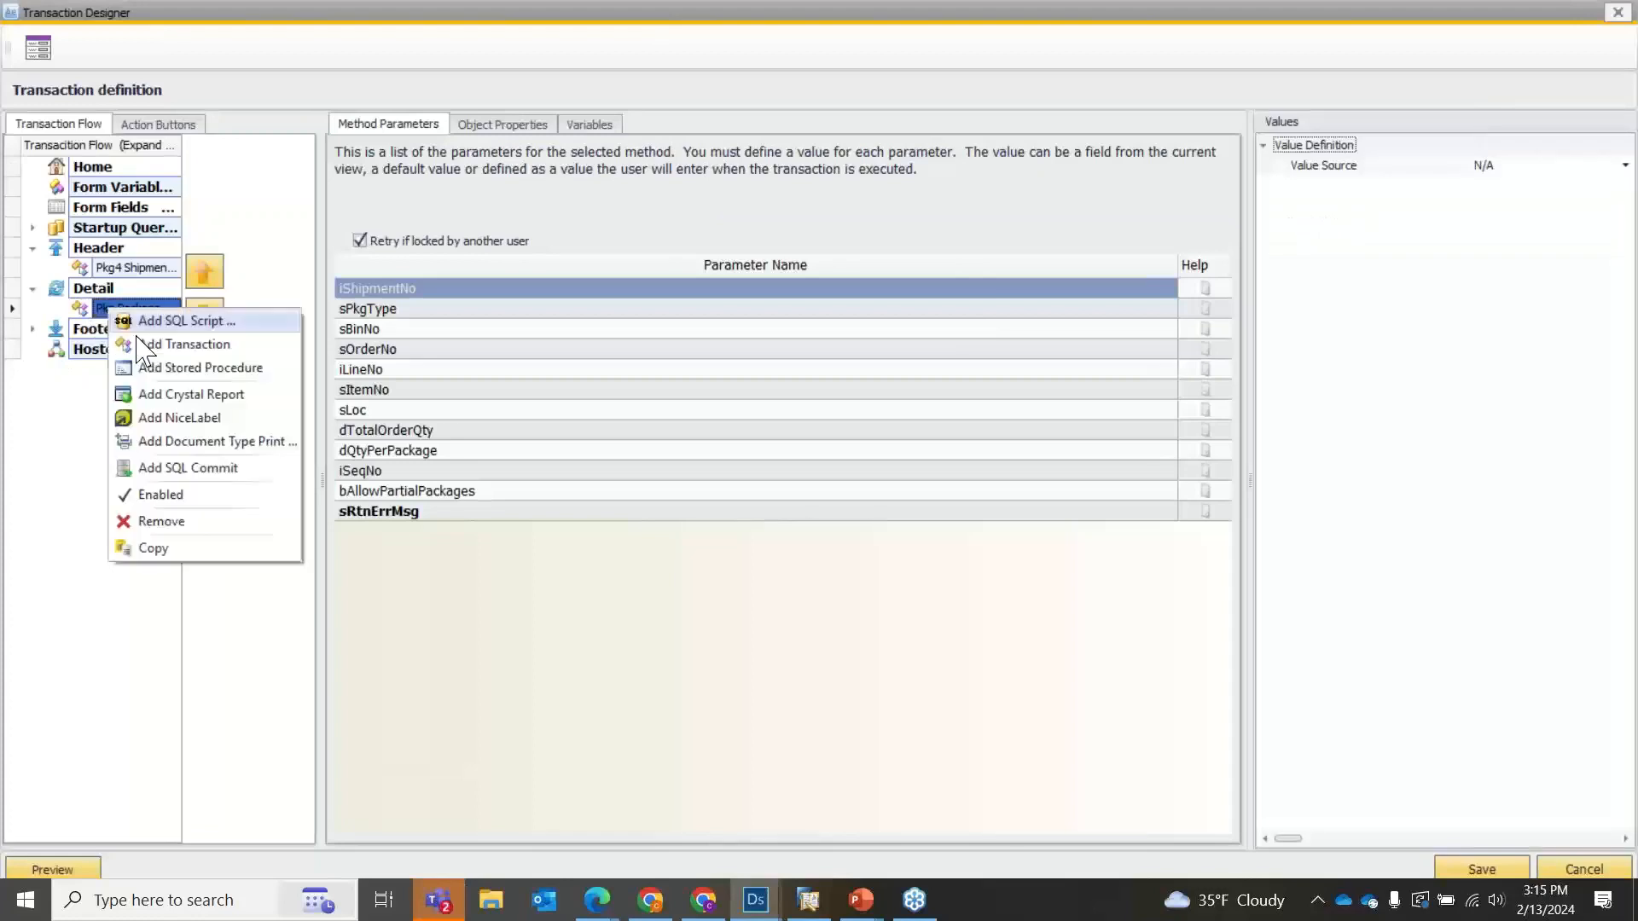
left_click(162, 523)
right_click(121, 268)
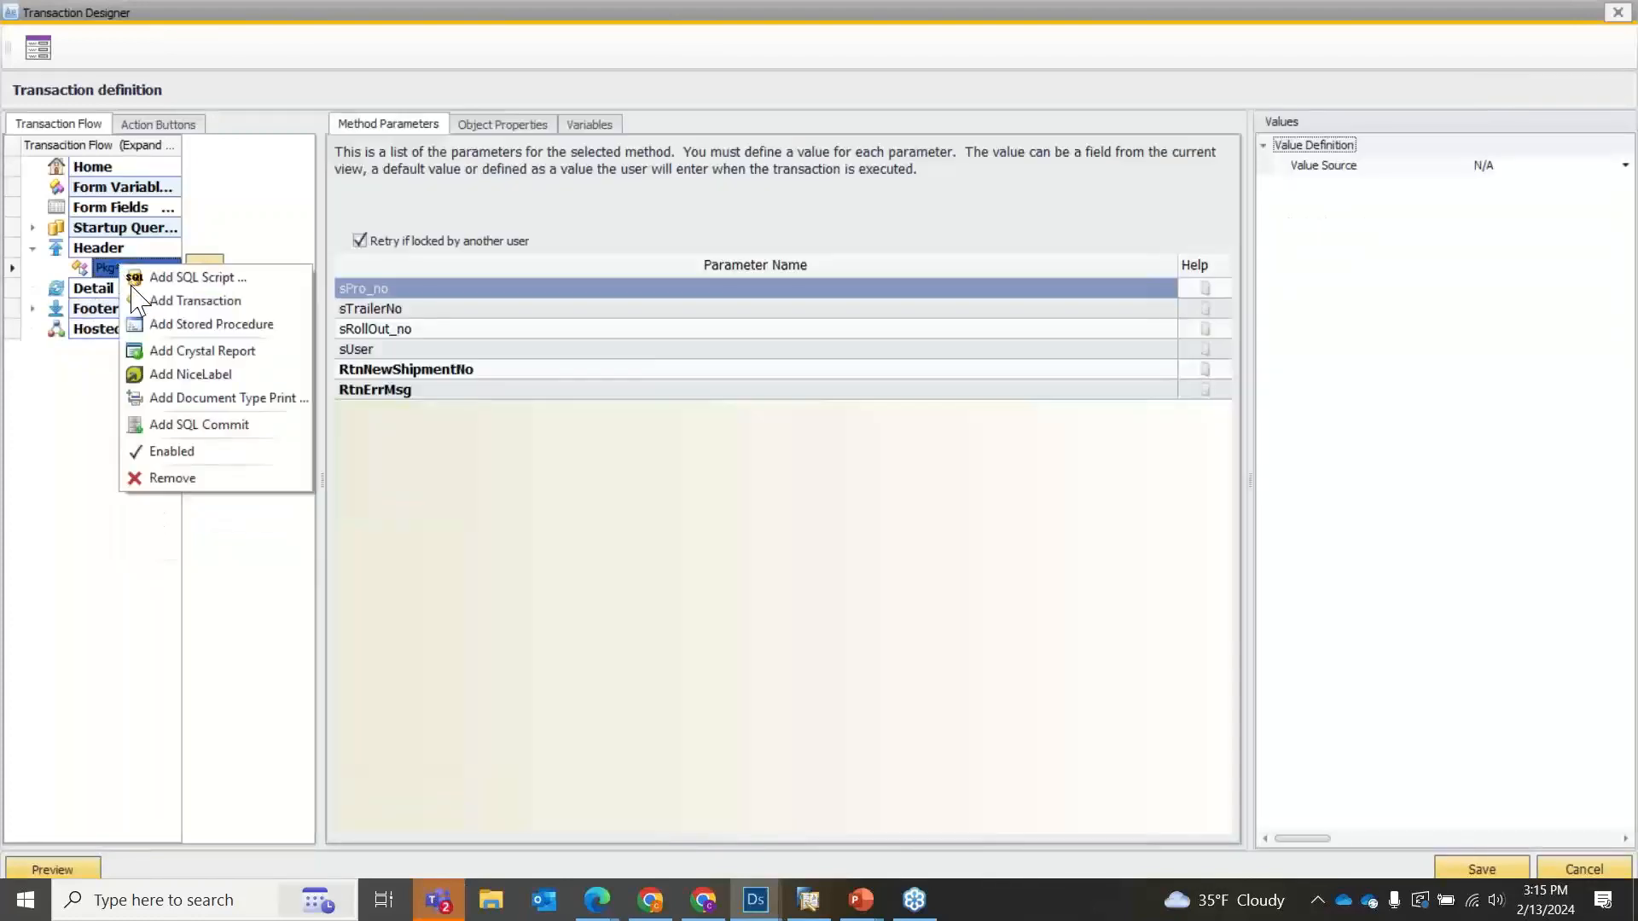
left_click(166, 479)
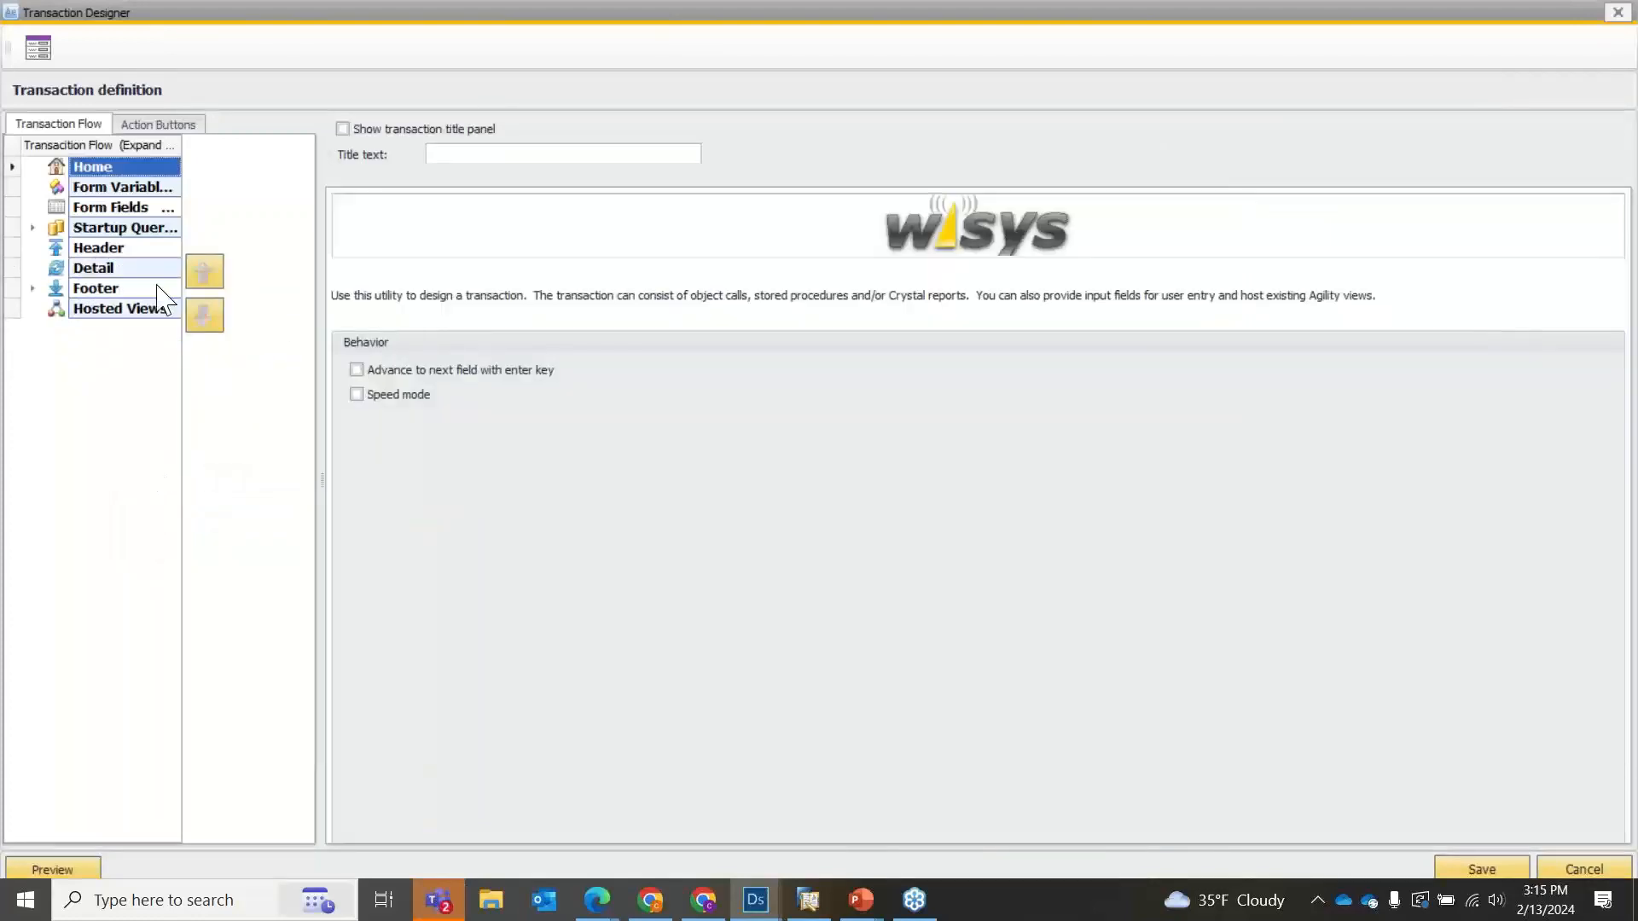
Compare the behavior settings of the Header, Detail and Footer sections.
left_click(136, 249)
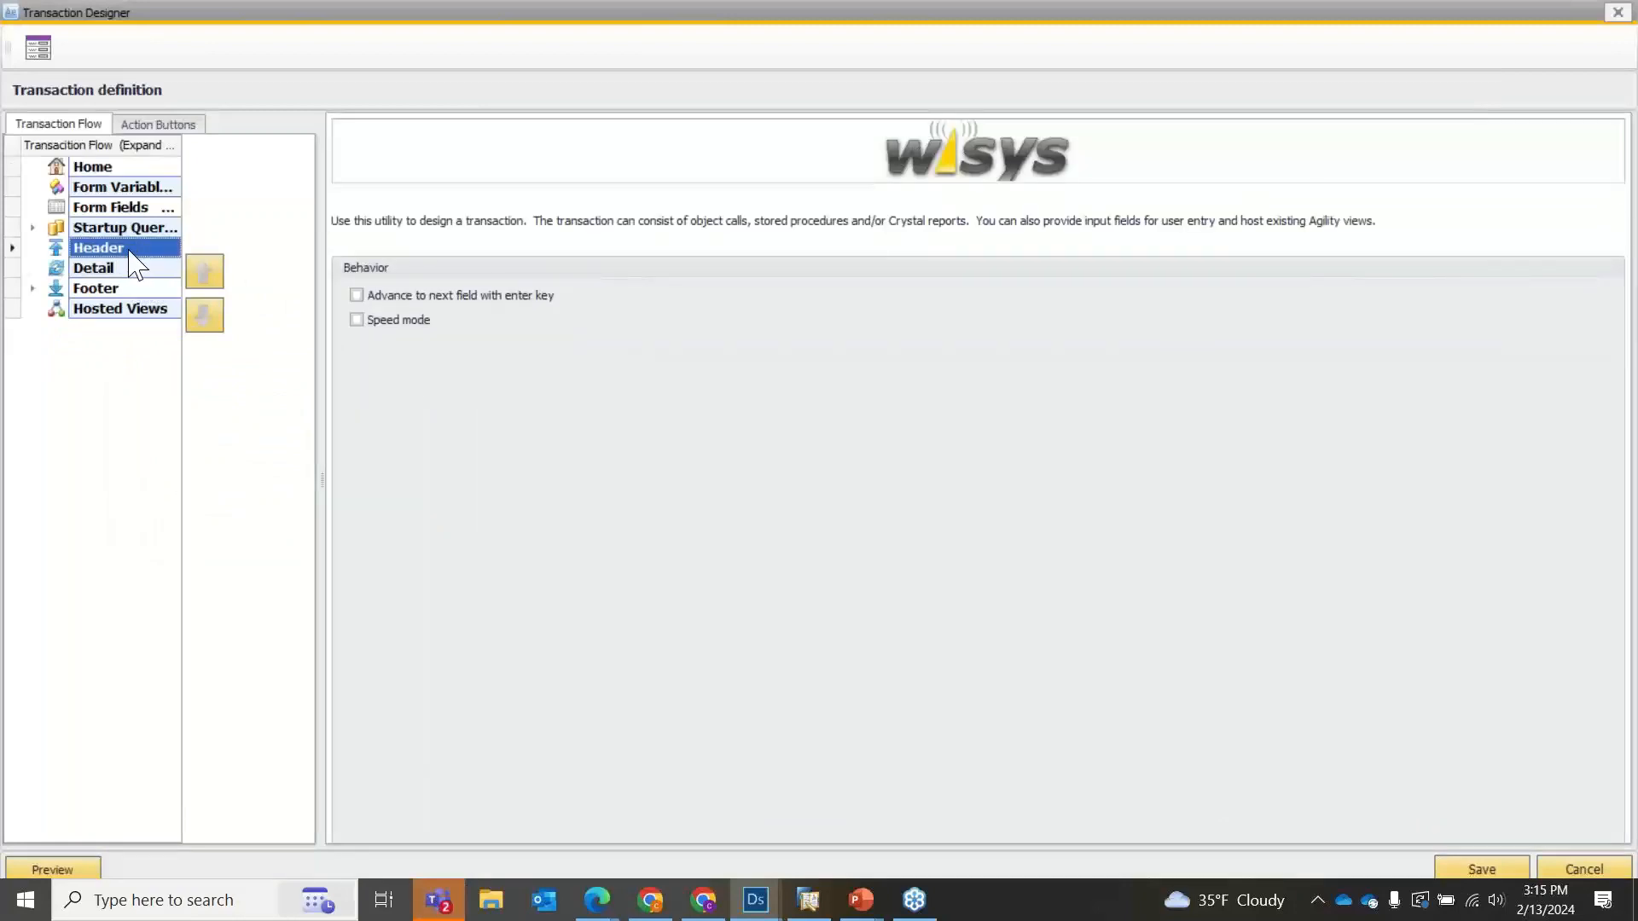
left_click(121, 272)
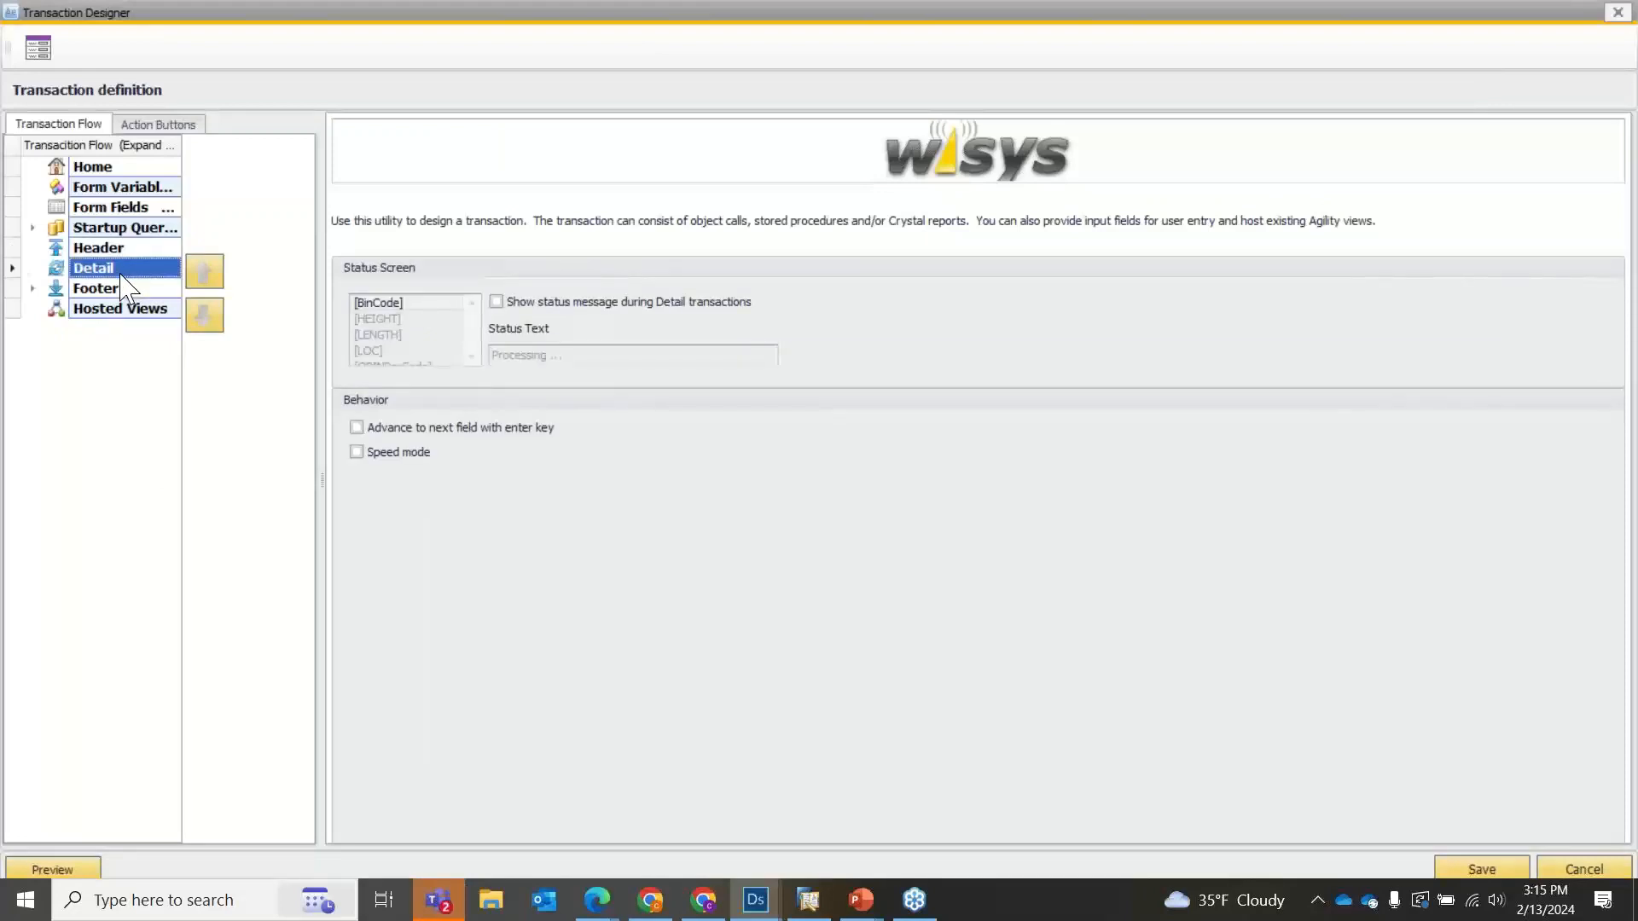
left_click(124, 289)
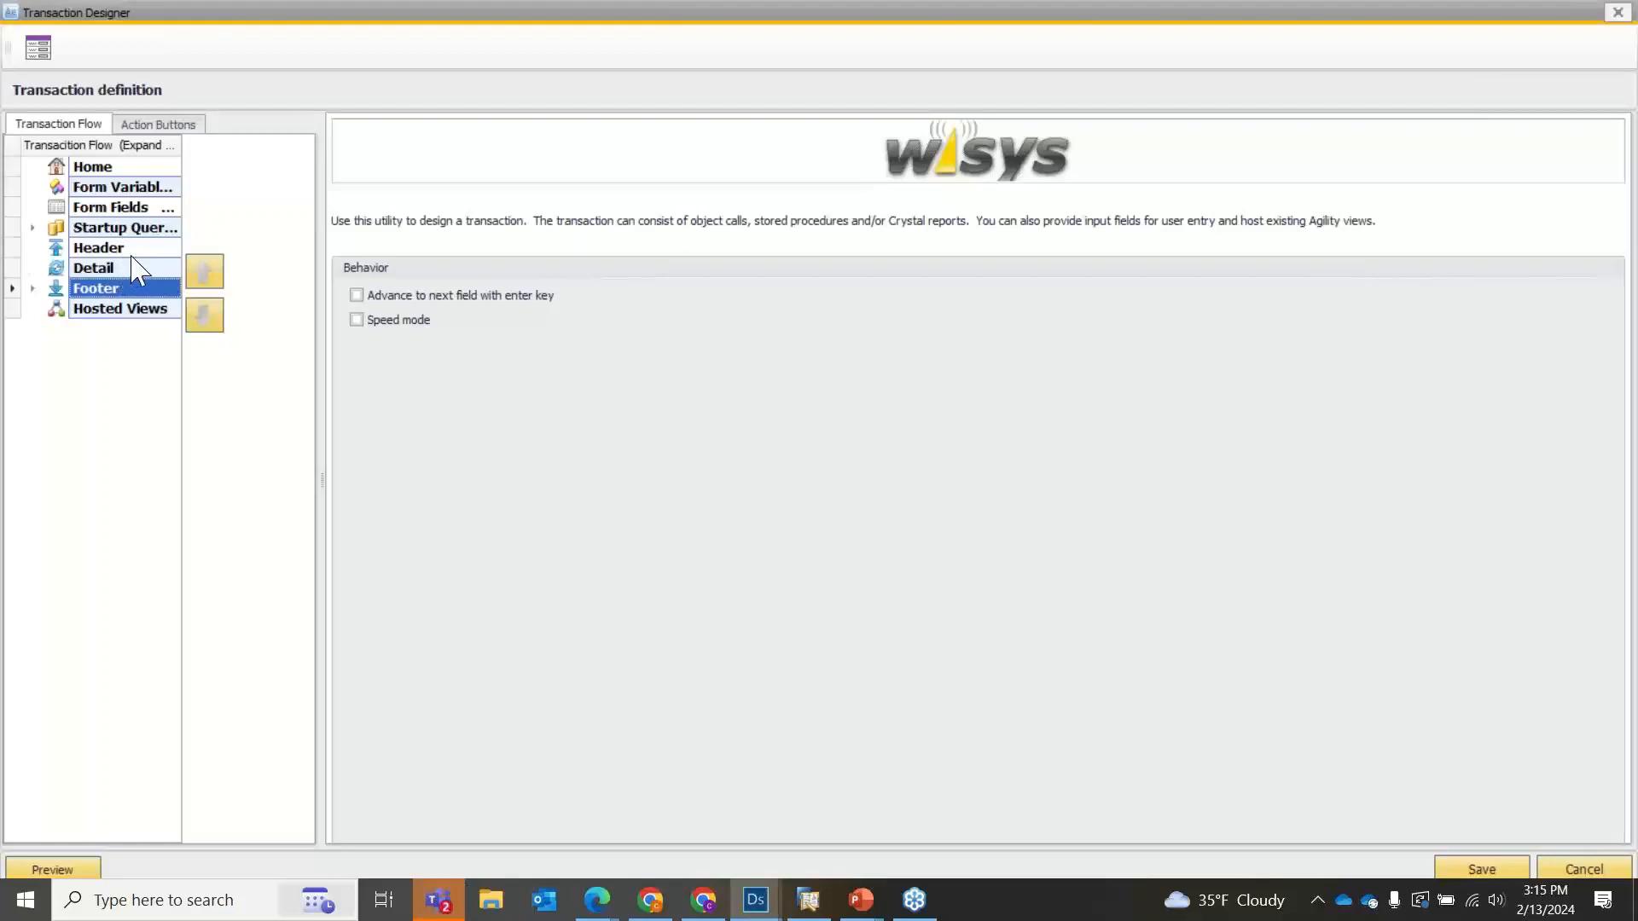
Open the list of transactions that can be added to the Header section and examine the available names, descriptions and projects.
left_click(125, 248)
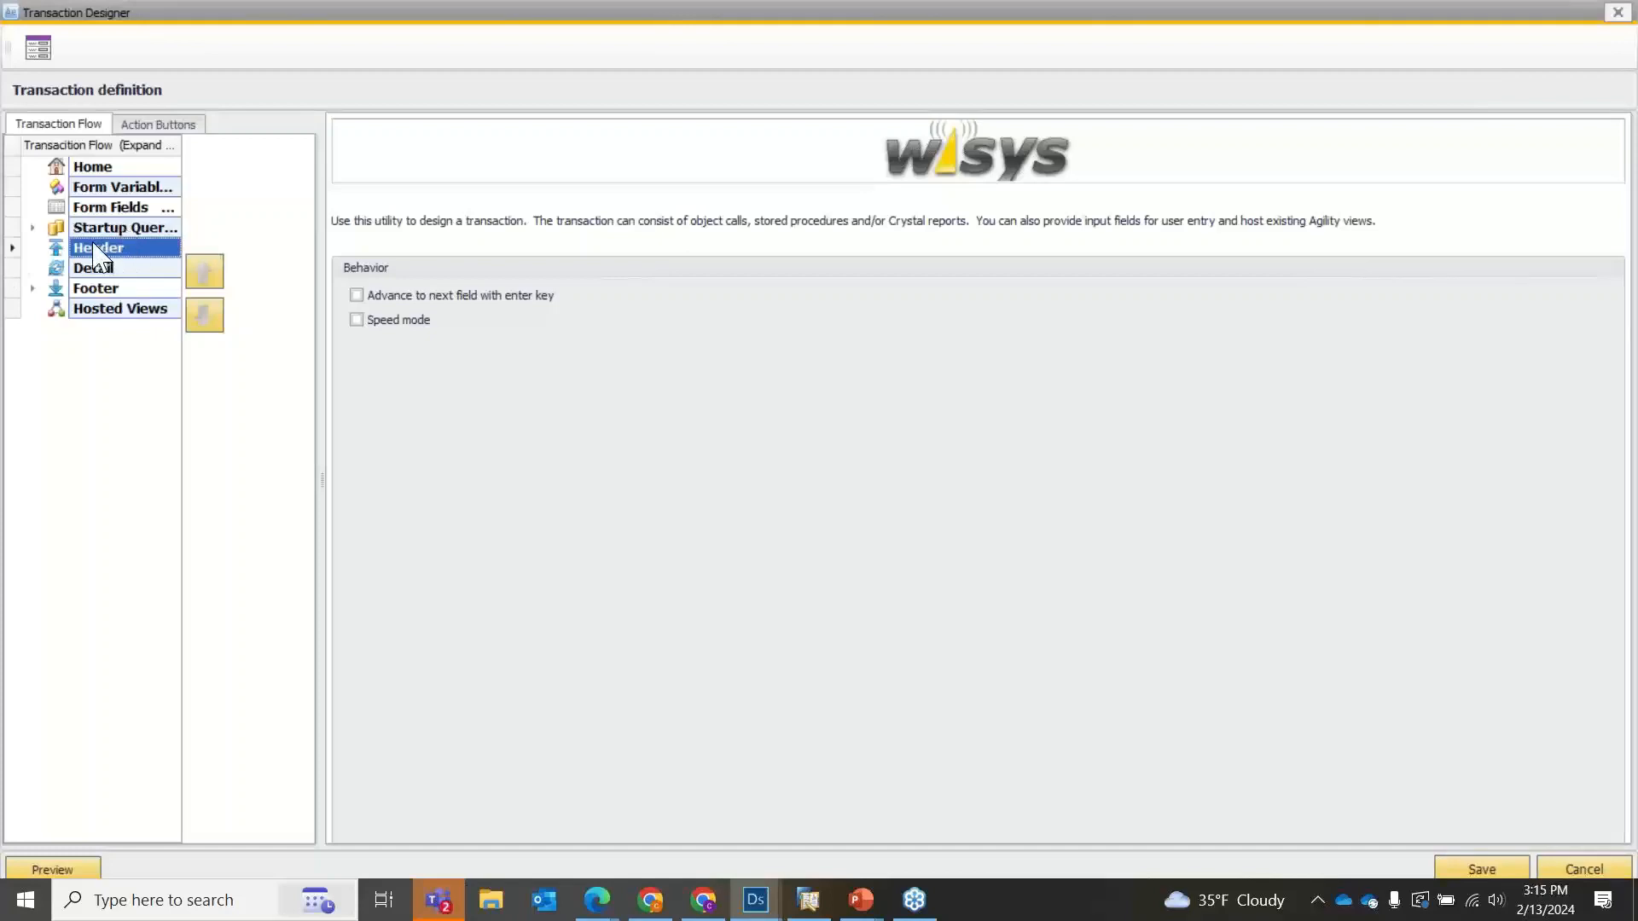
right_click(94, 245)
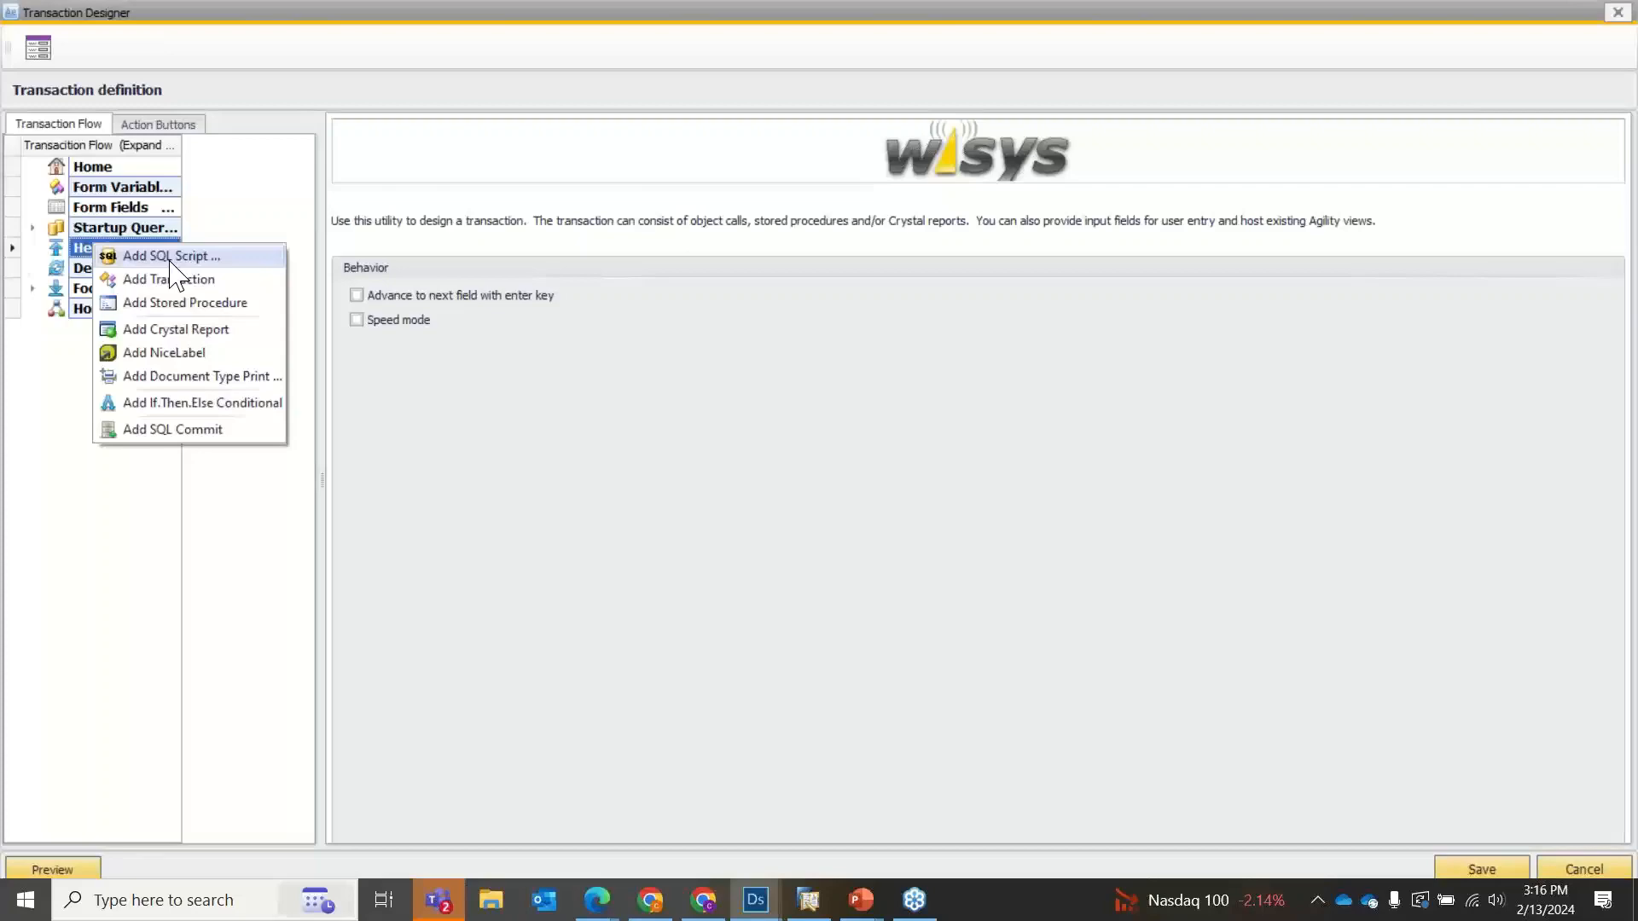
left_click(149, 281)
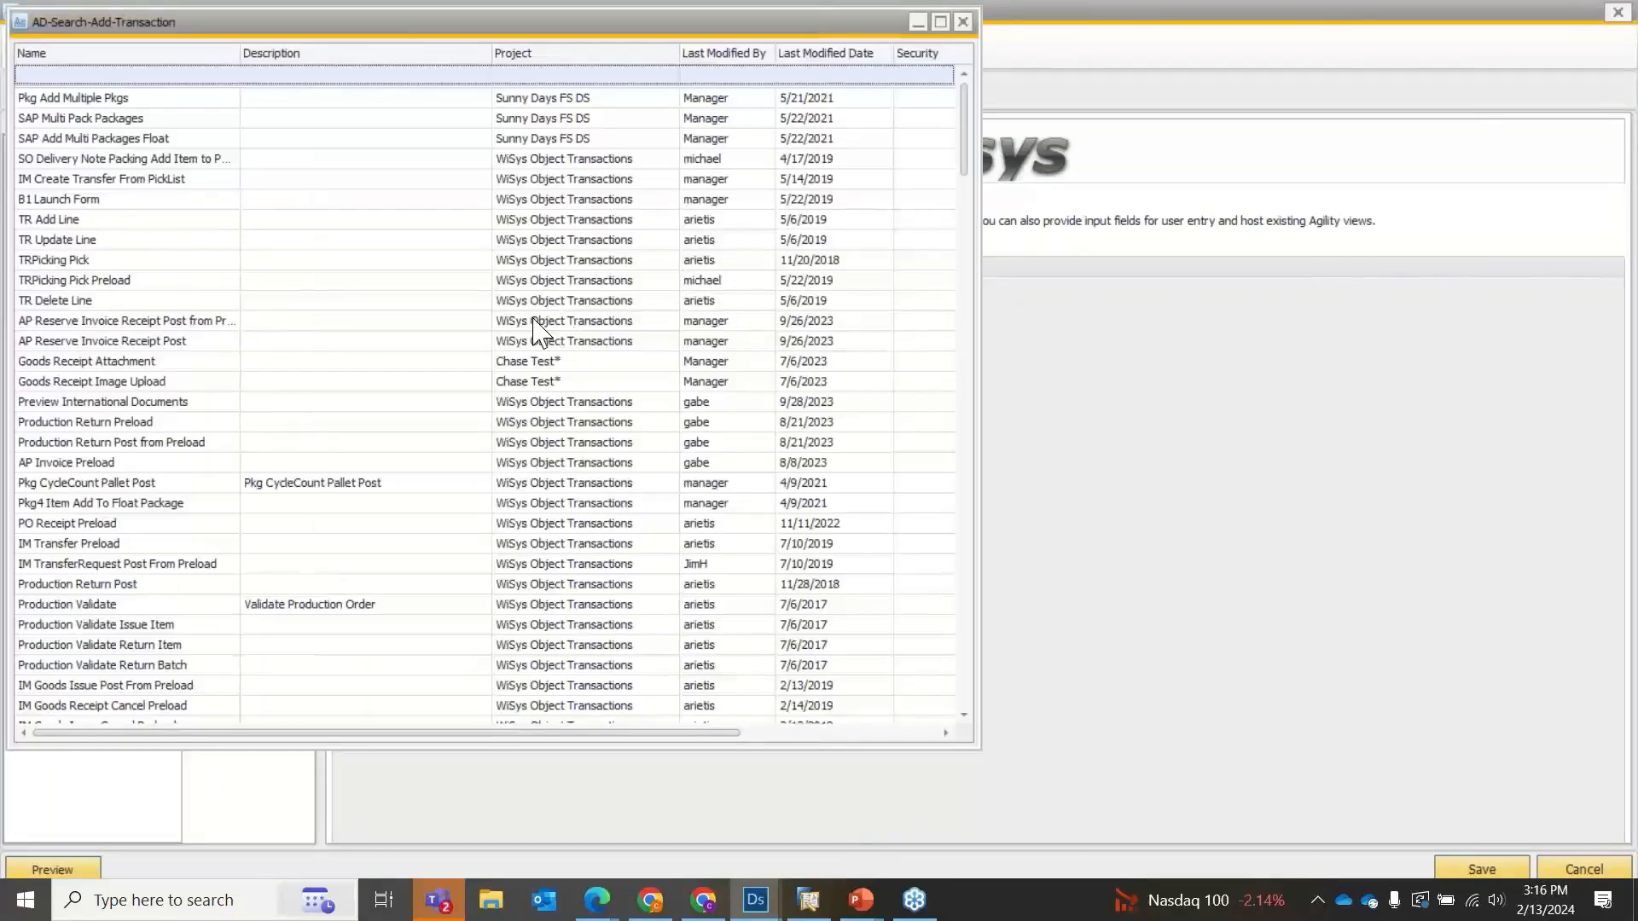
scroll(394, 232, "down", 2)
scroll(397, 239, "down", 15)
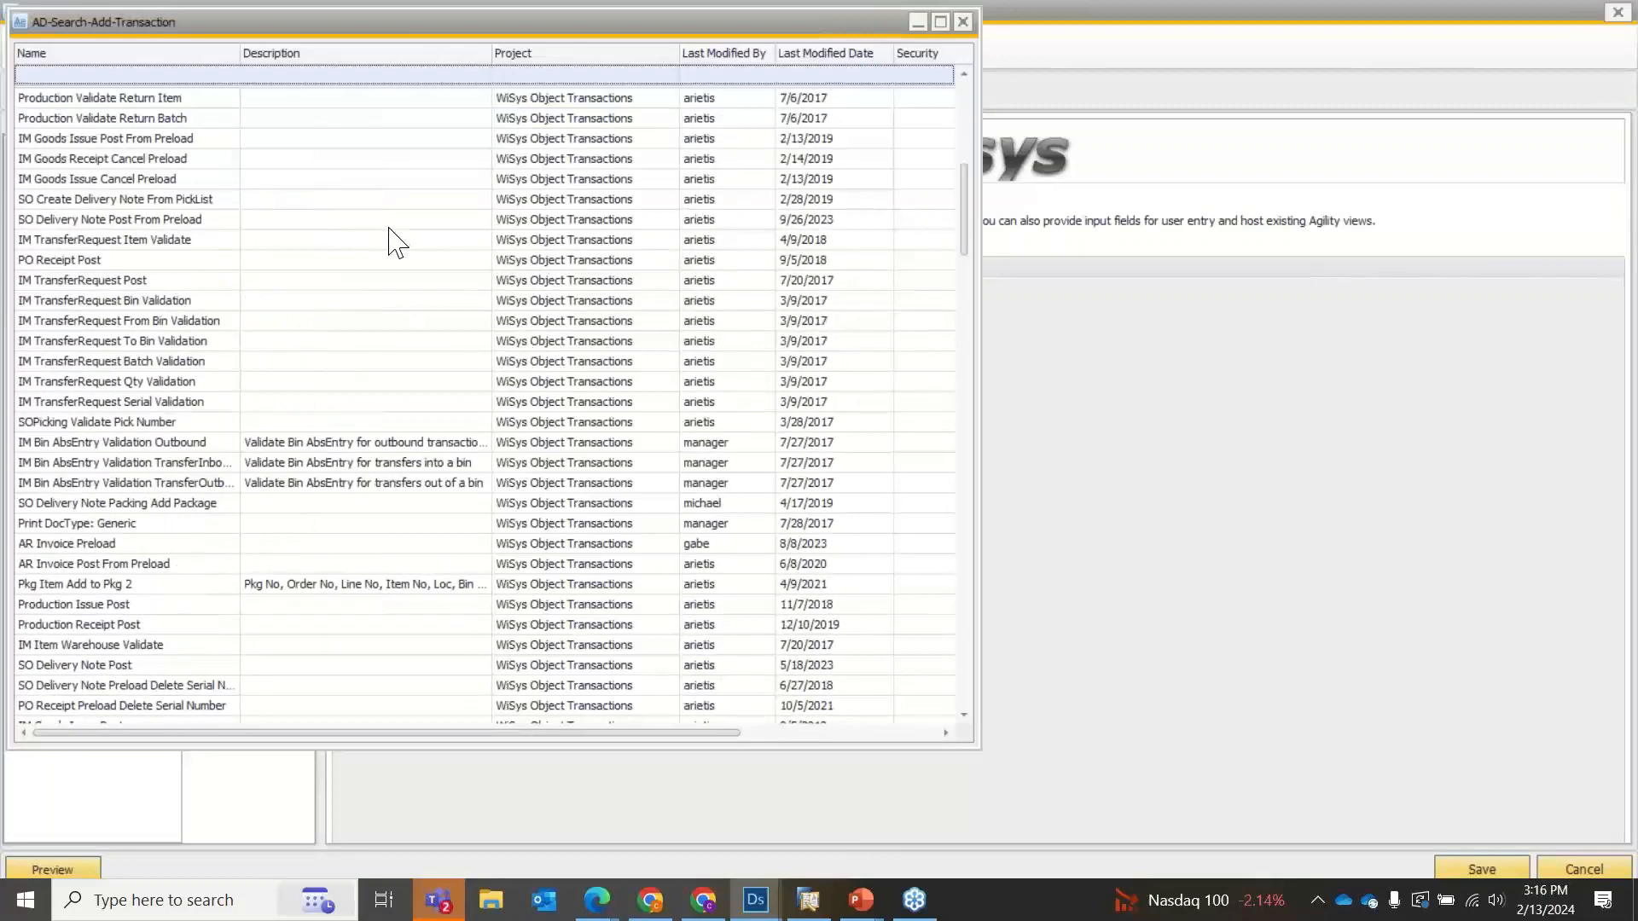
scroll(391, 234, "down", 20)
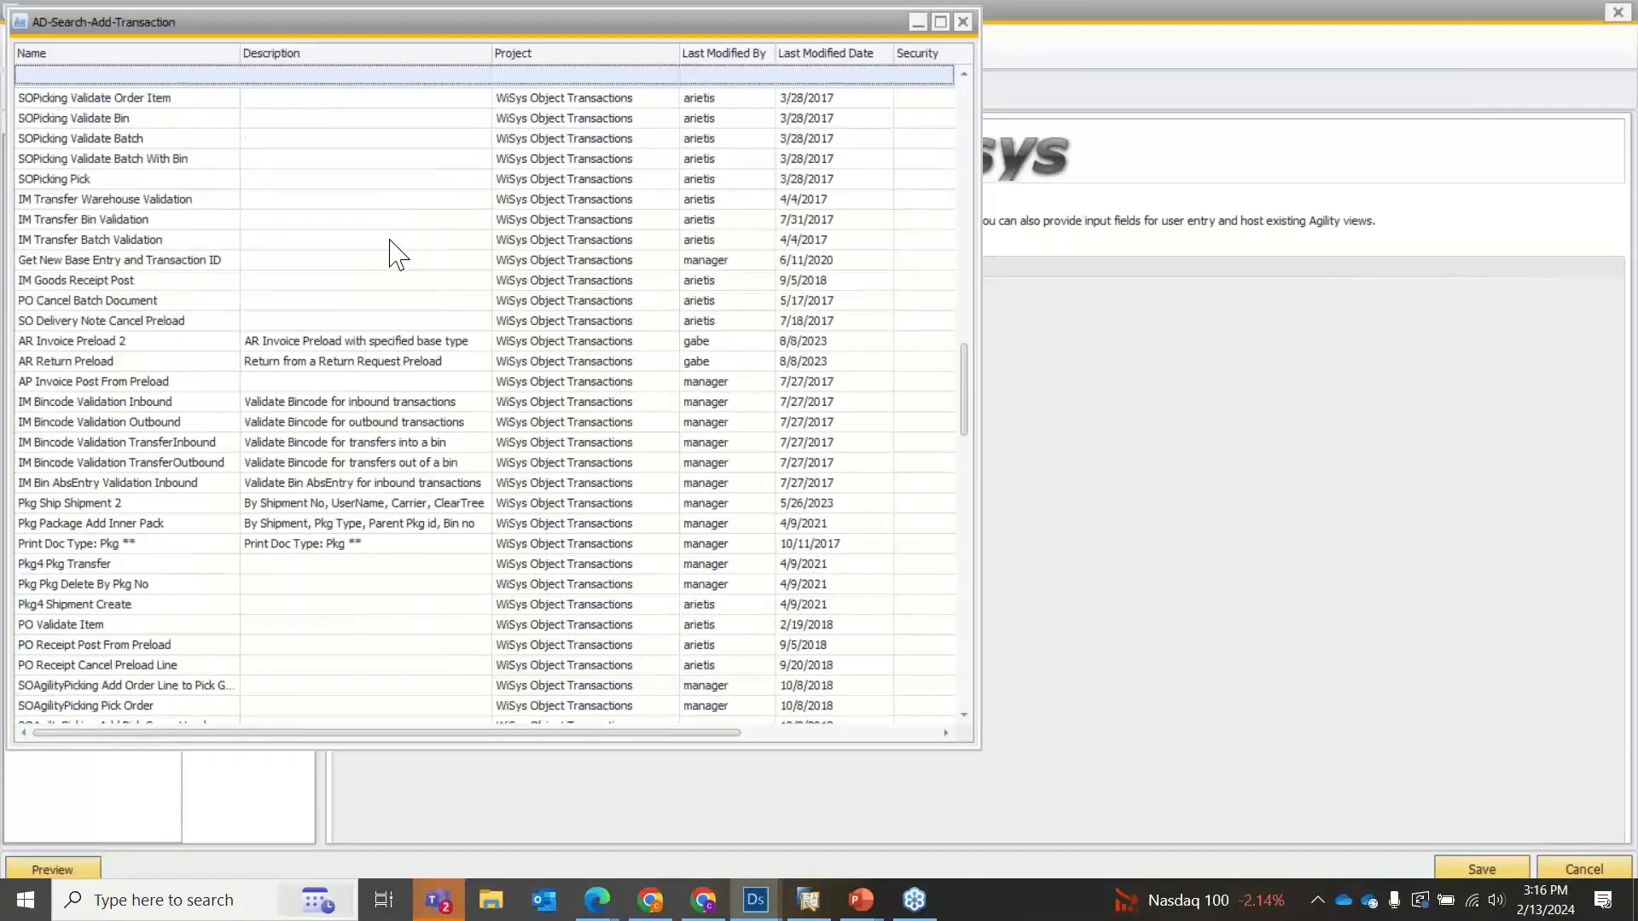
scroll(402, 239, "down", 12)
scroll(473, 324, "up", 6)
scroll(486, 367, "up", 20)
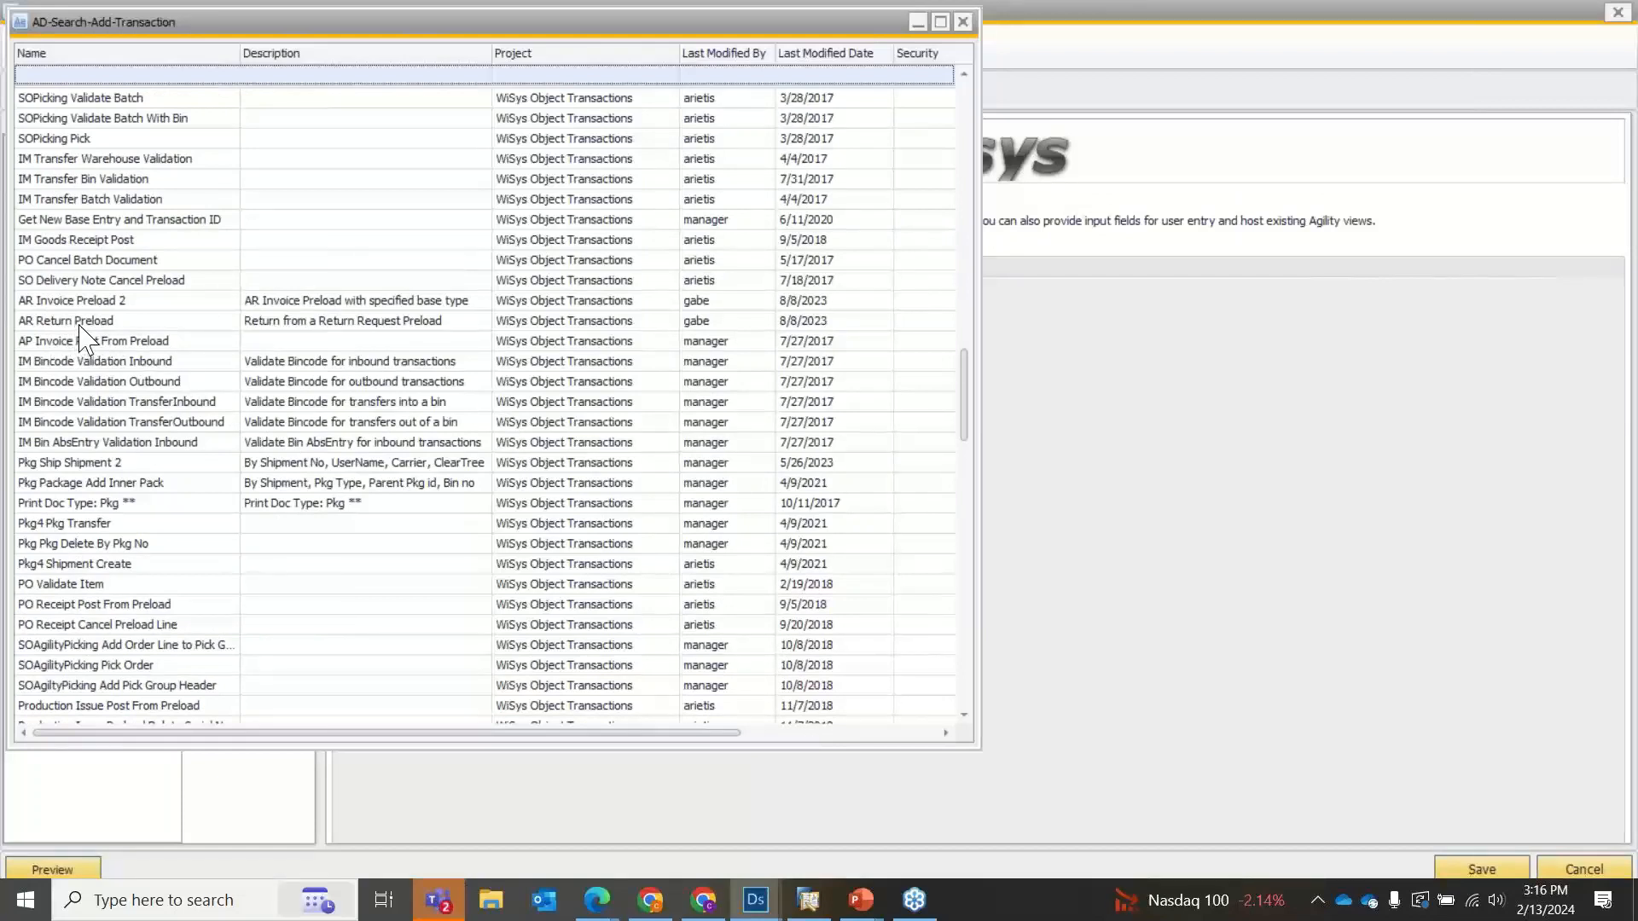
scroll(145, 262, "up", 2)
scroll(145, 264, "up", 7)
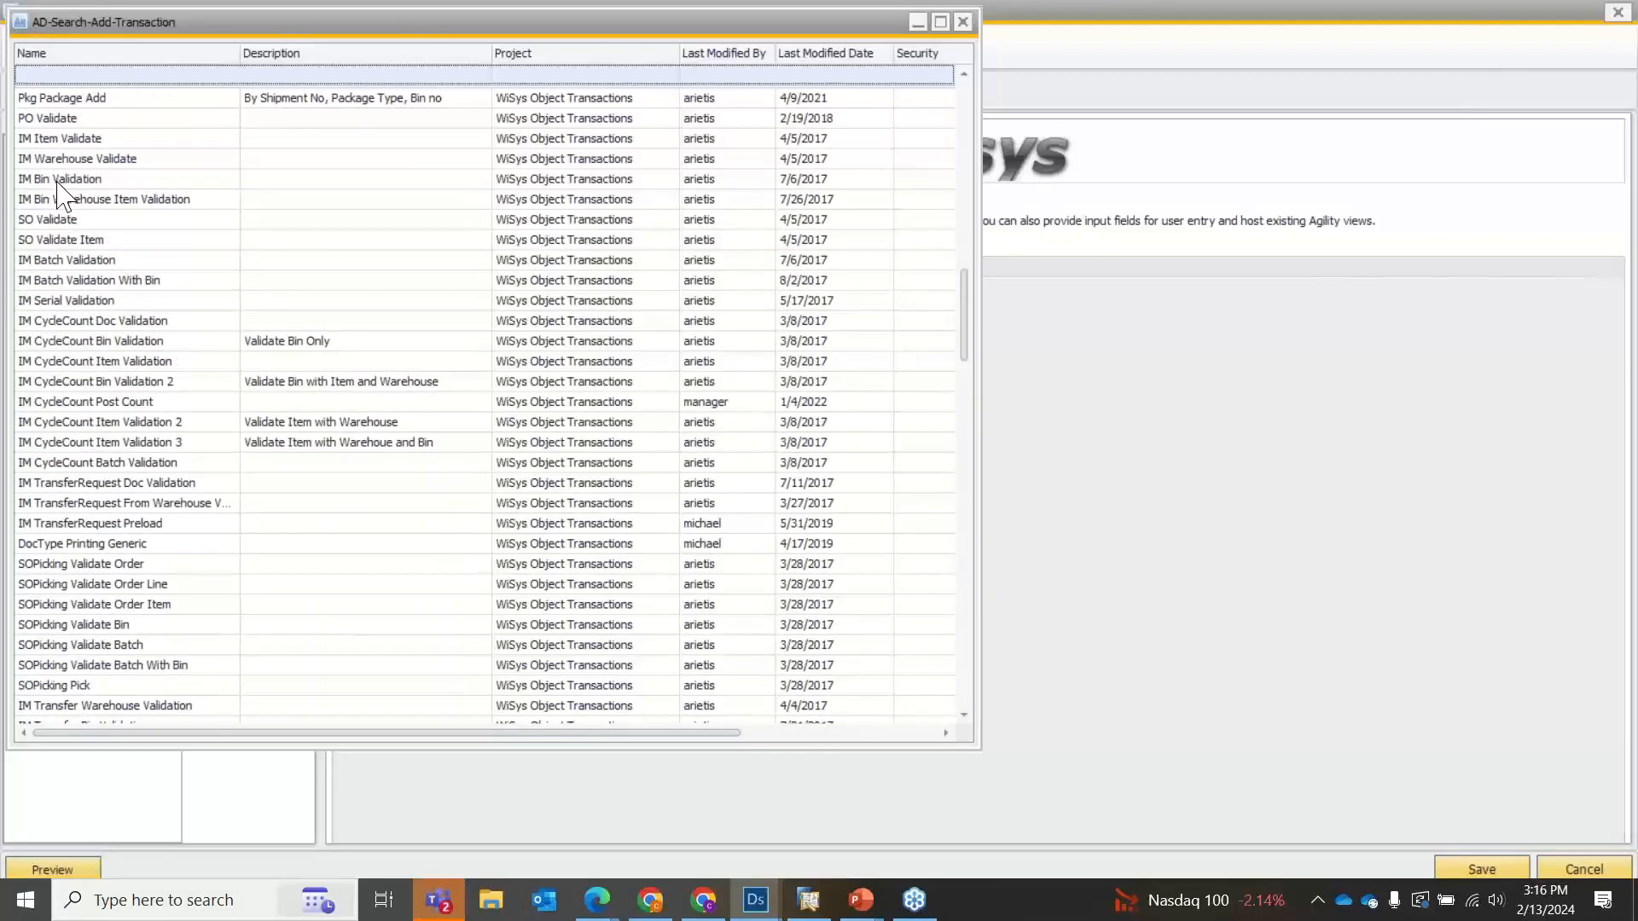
scroll(73, 214, "up", 8)
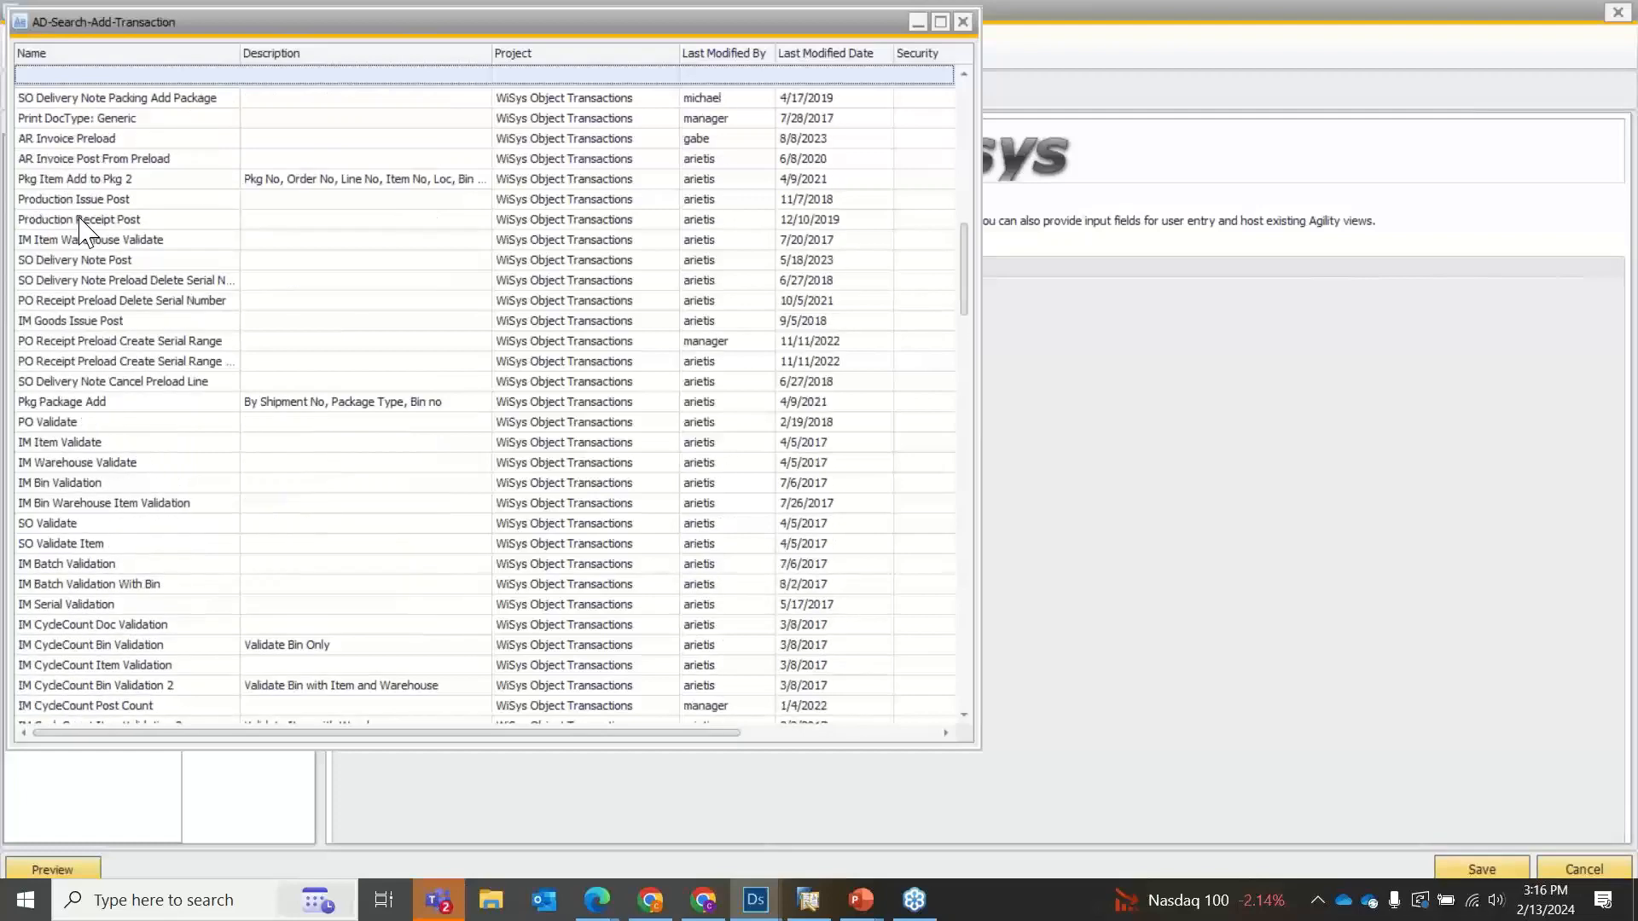
scroll(89, 241, "up", 10)
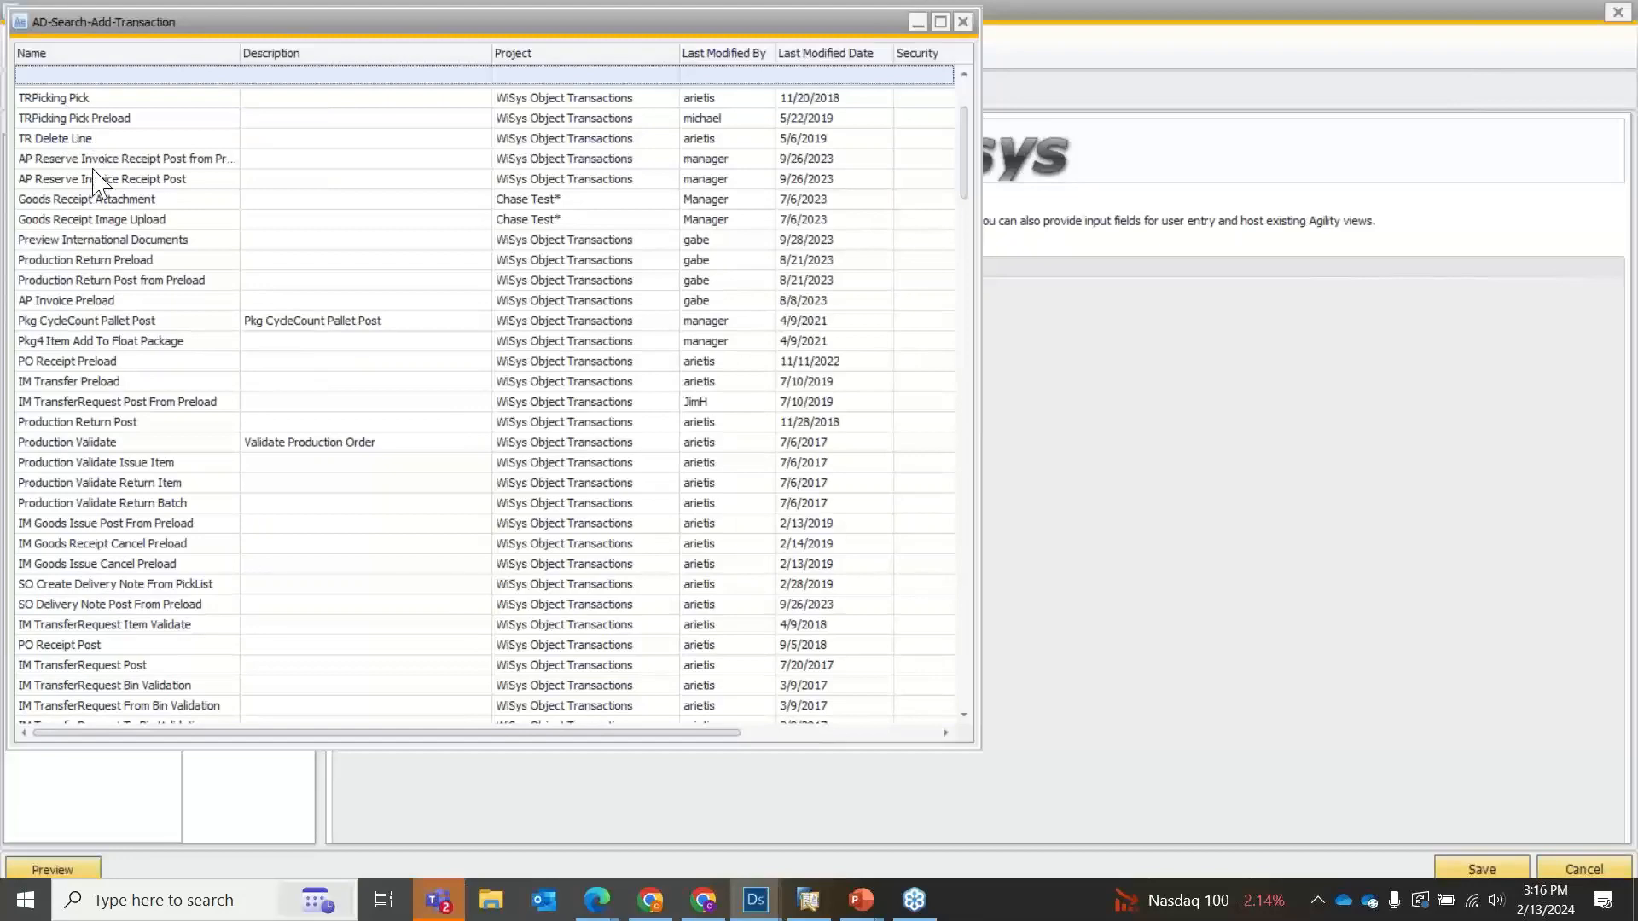
scroll(114, 251, "up", 3)
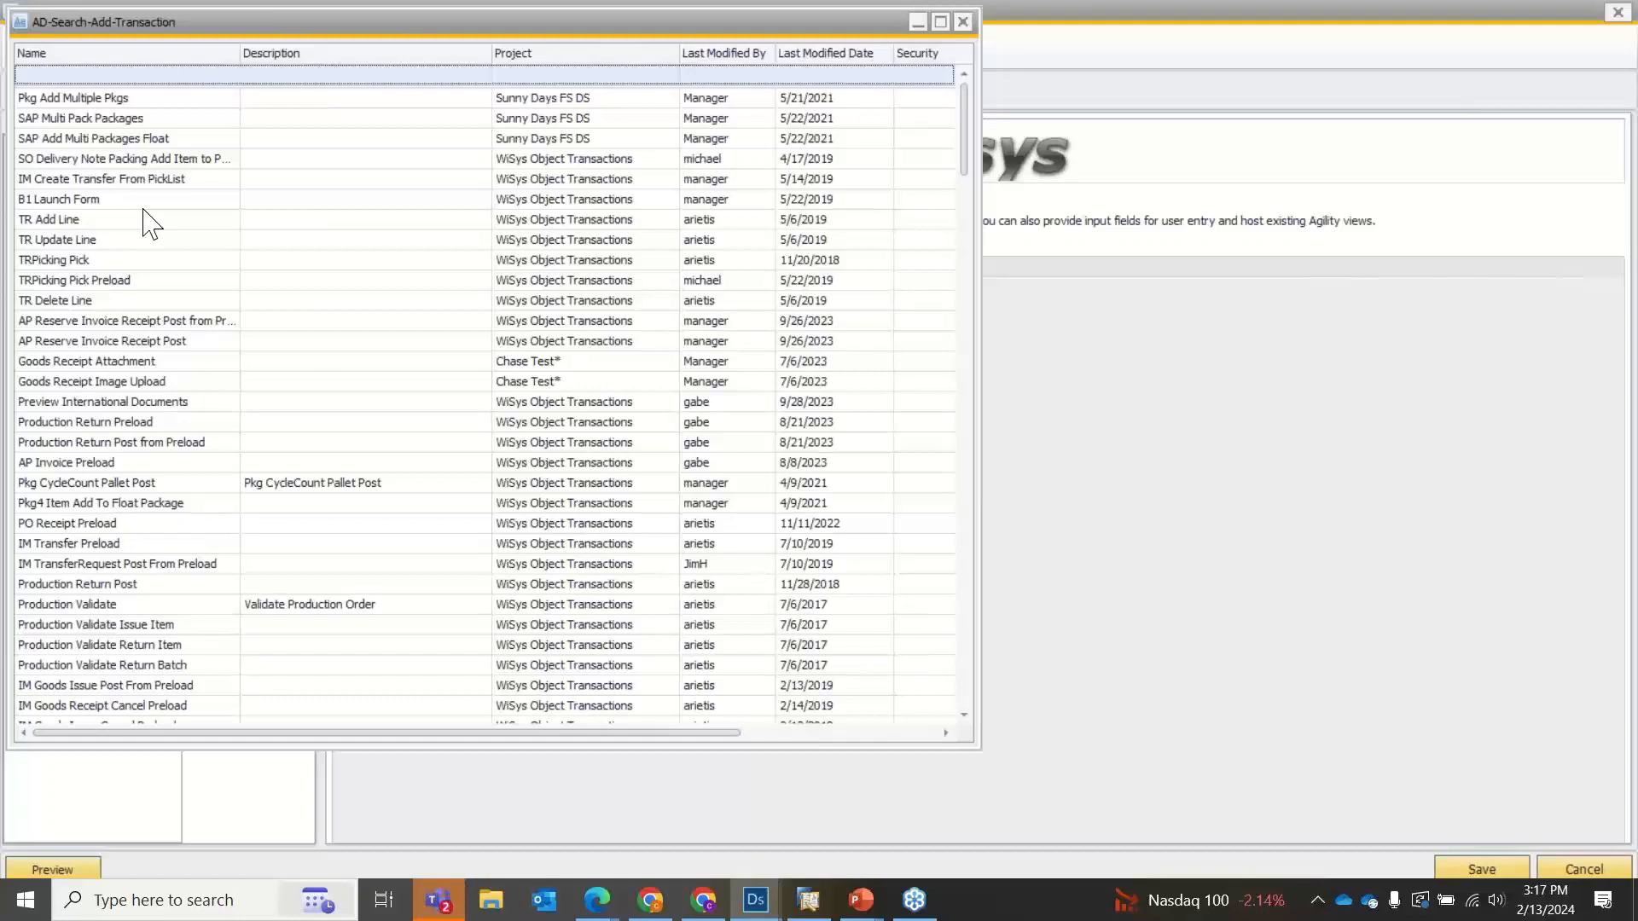
Add the Pkg4 Shipment Create transaction to the Header section, filtering the transaction names by "ship".
left_click(111, 76)
type("shipm")
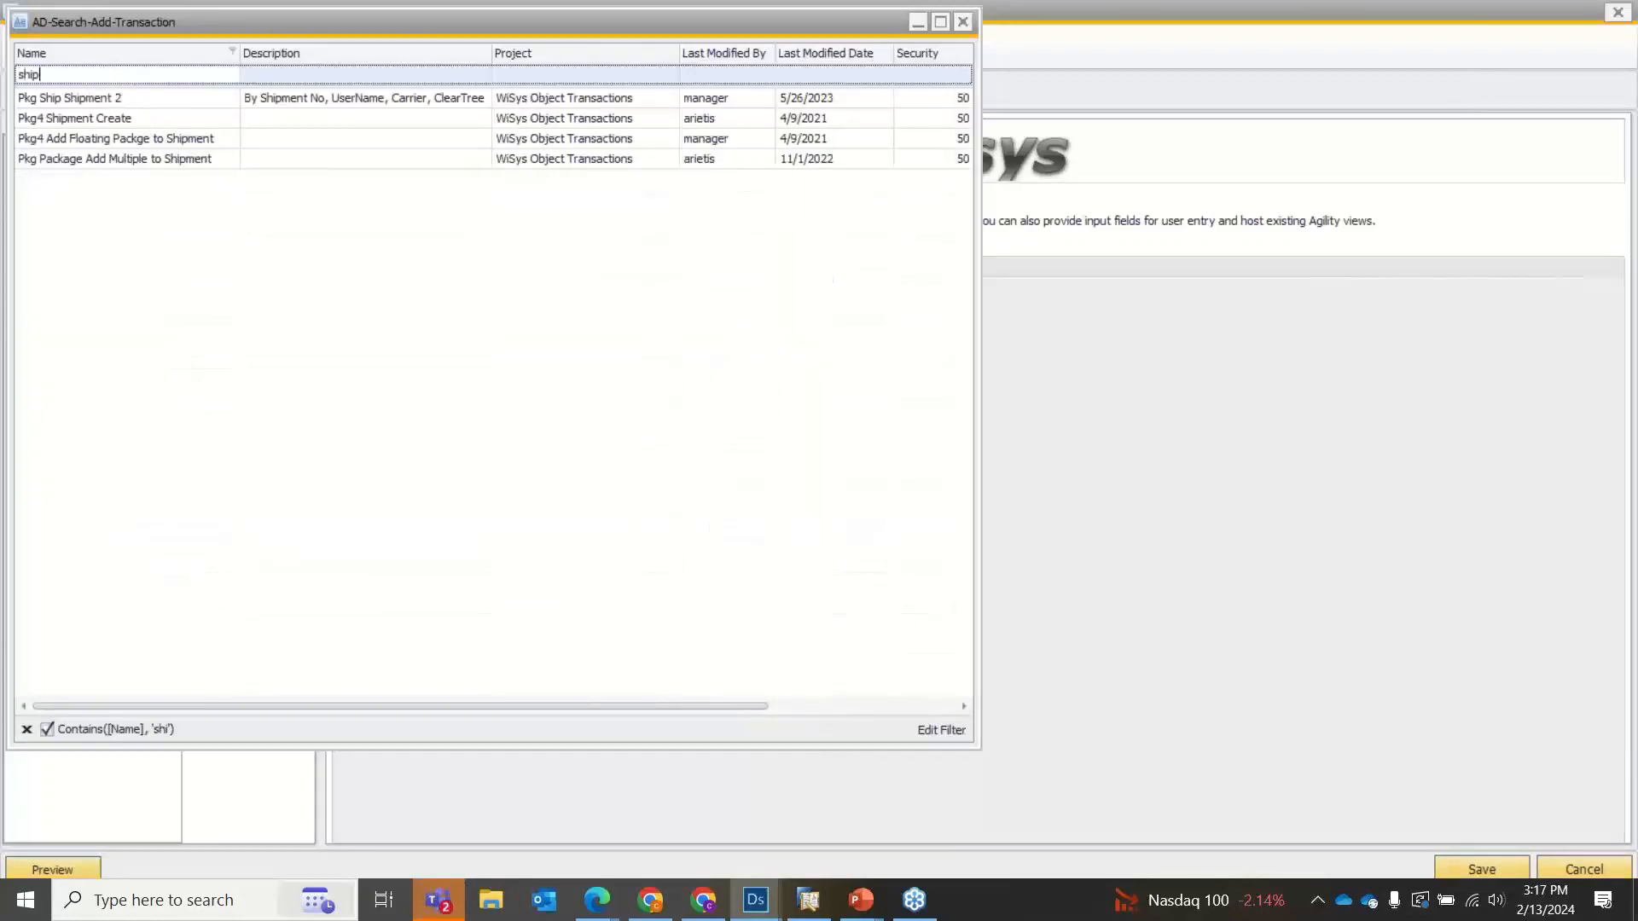
double_click(100, 122)
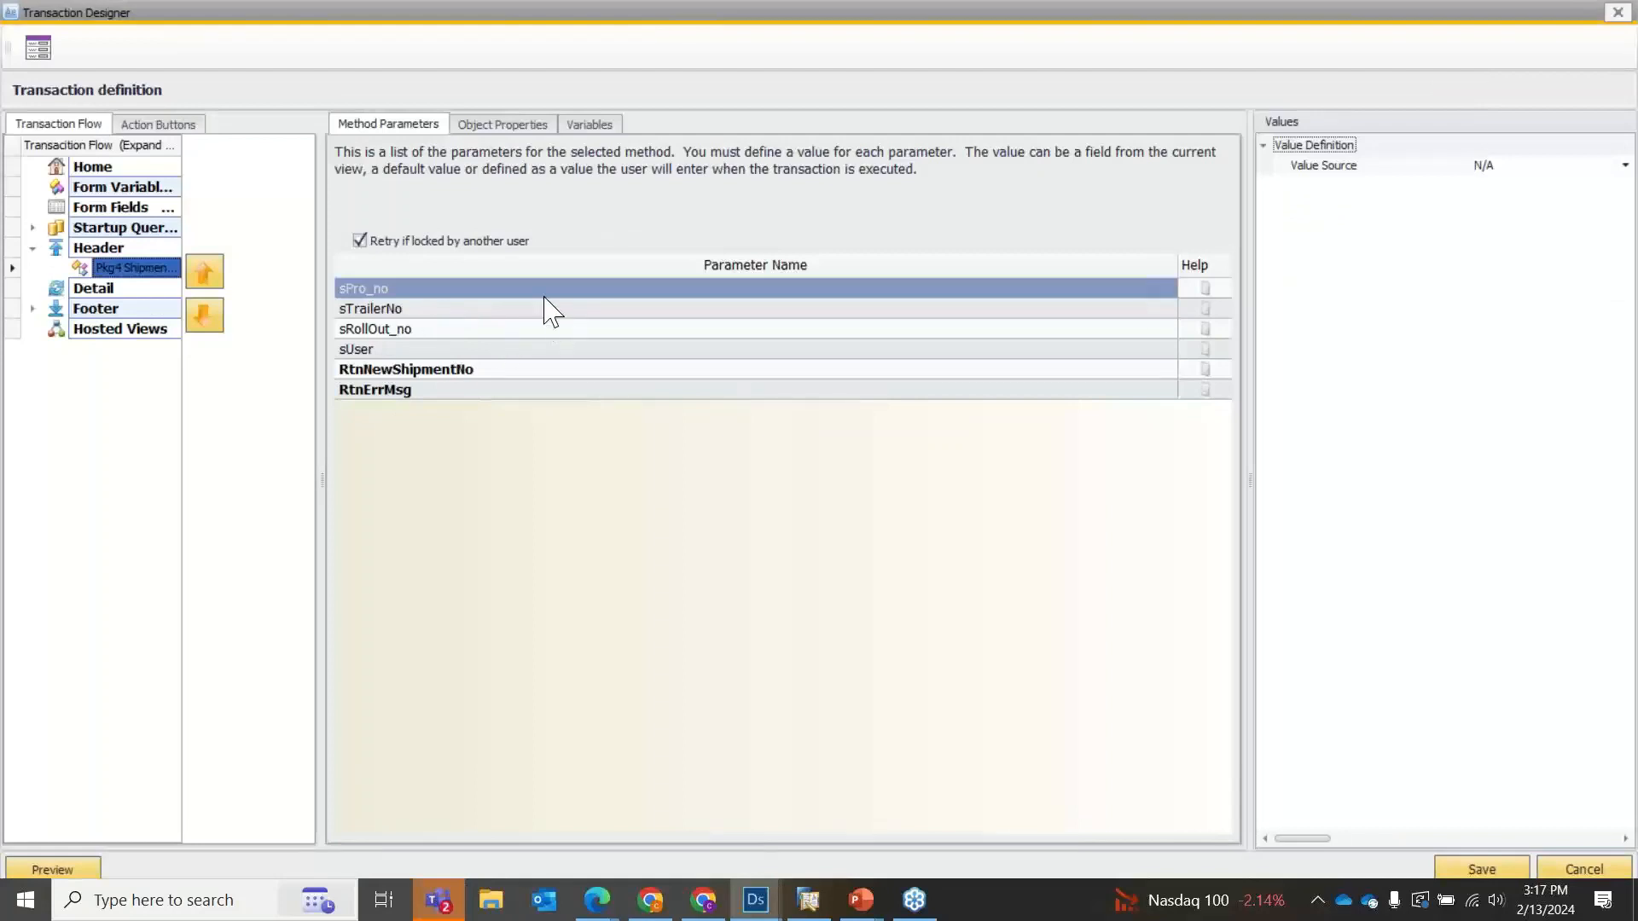
Set the value source of the sPro_no, sTrailerNo and sRollOut_no parameters to User entered.
left_click(1489, 164)
left_click(1489, 164)
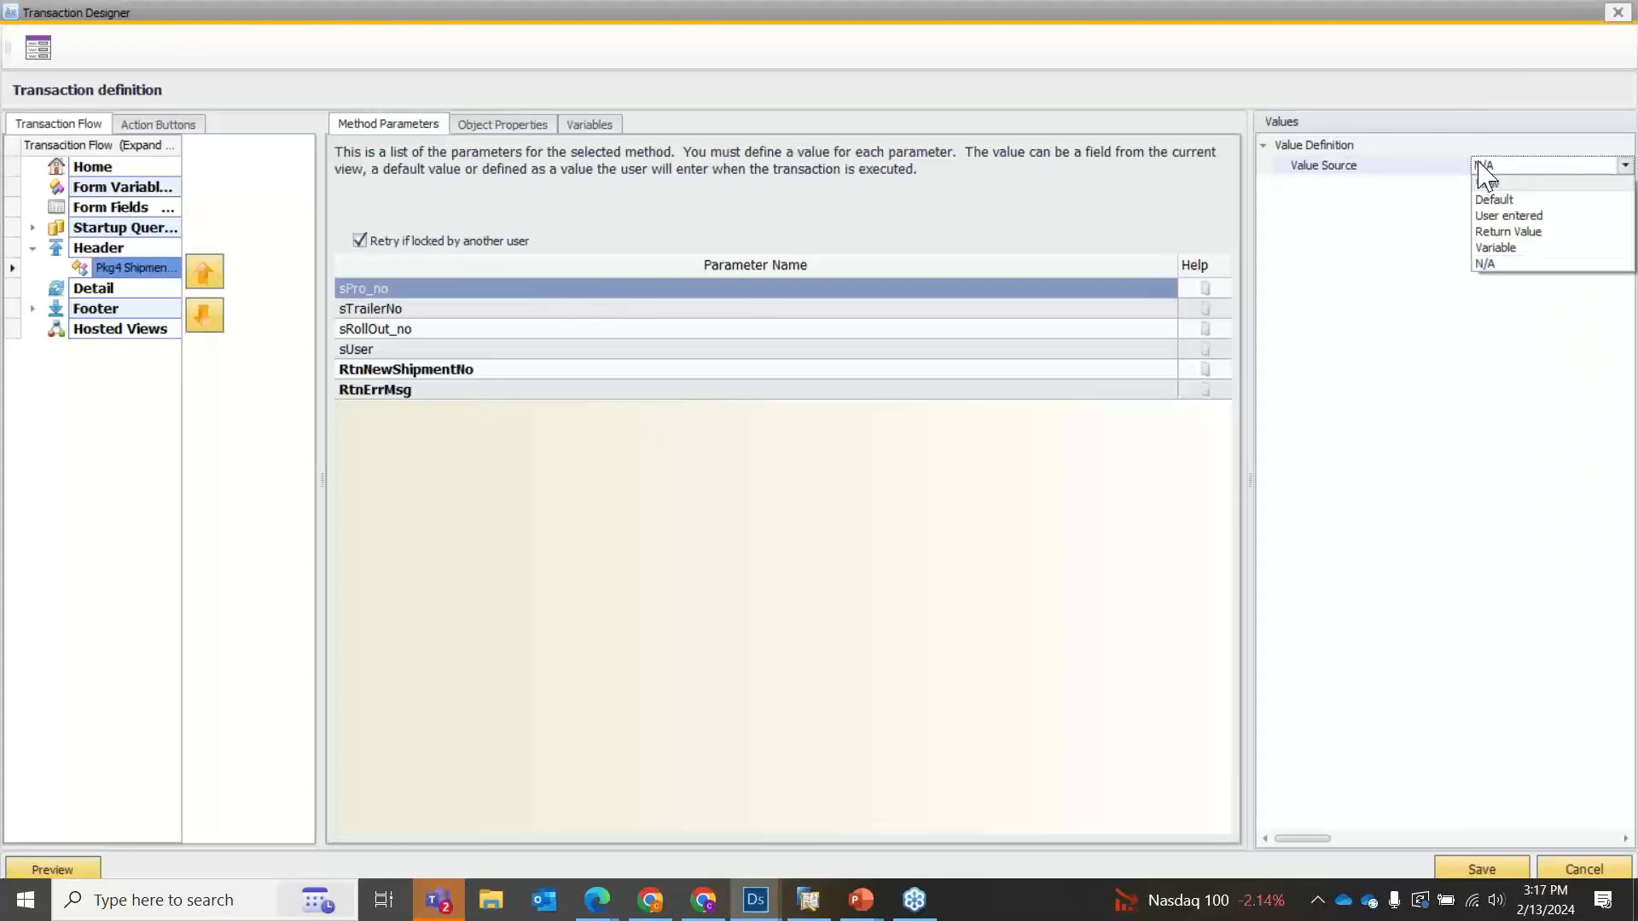
left_click(1506, 215)
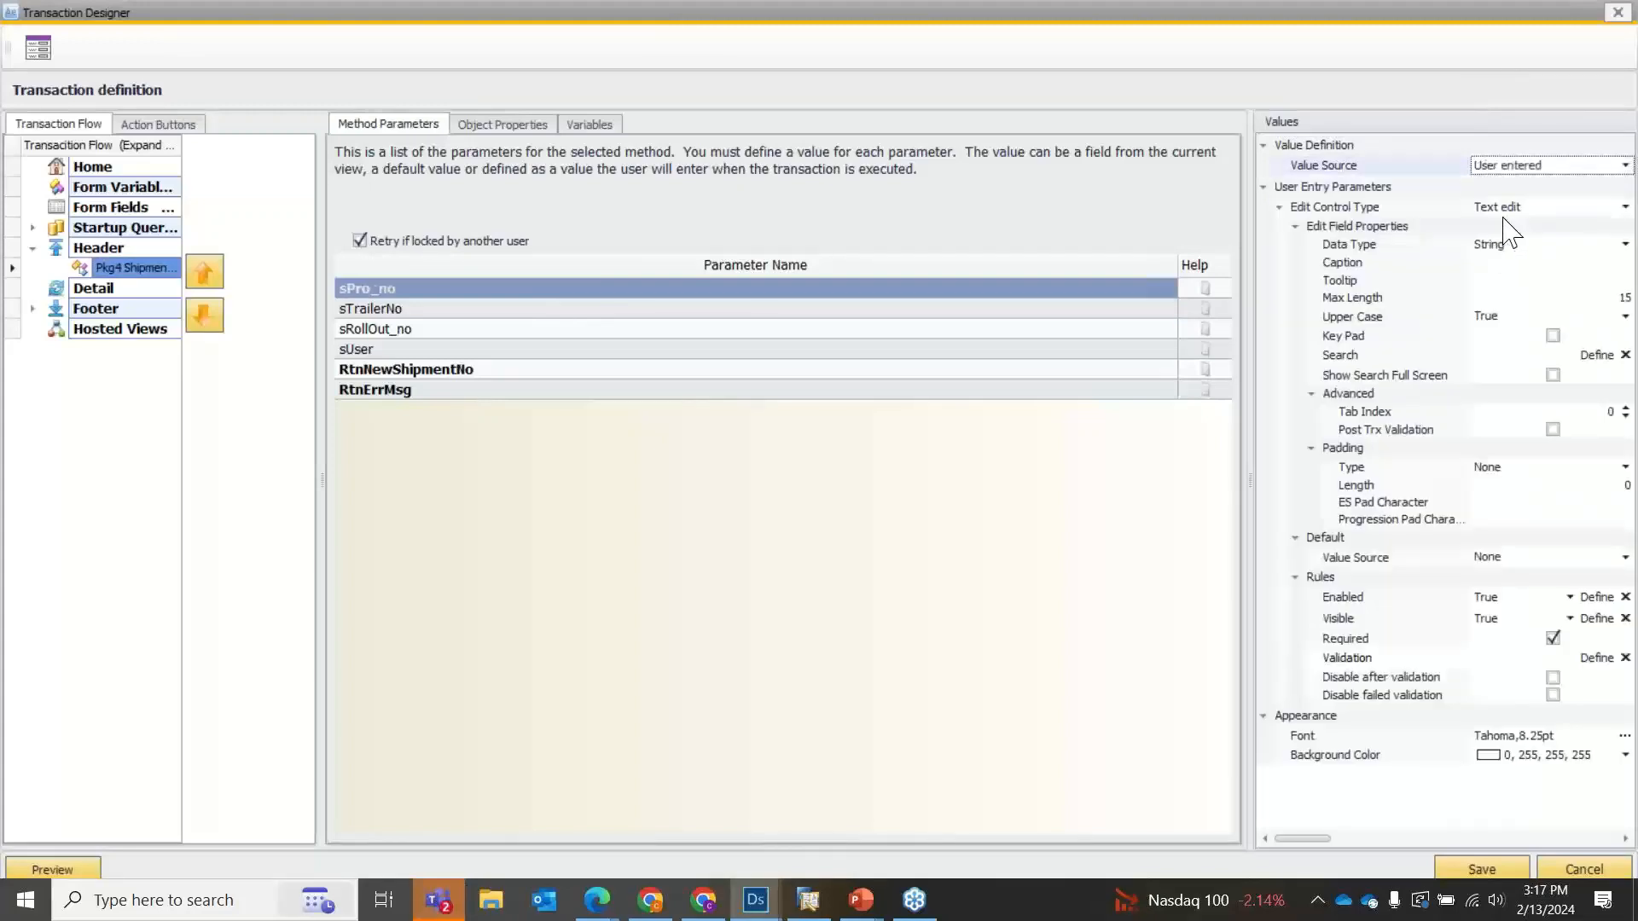
left_click(610, 309)
left_click(1580, 168)
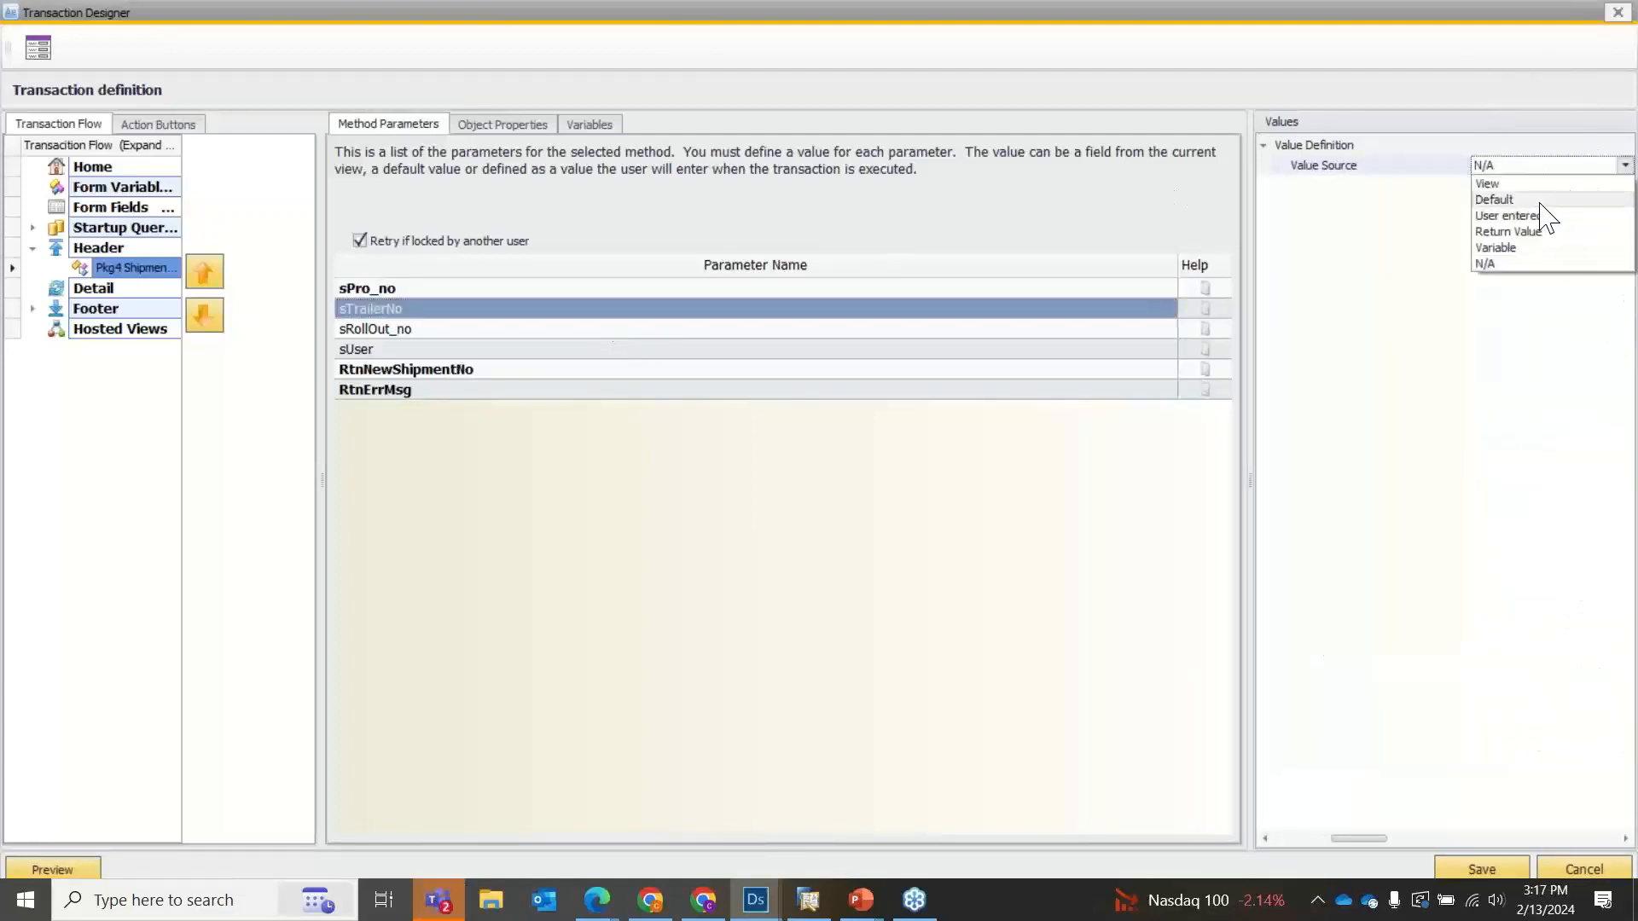
left_click(1538, 217)
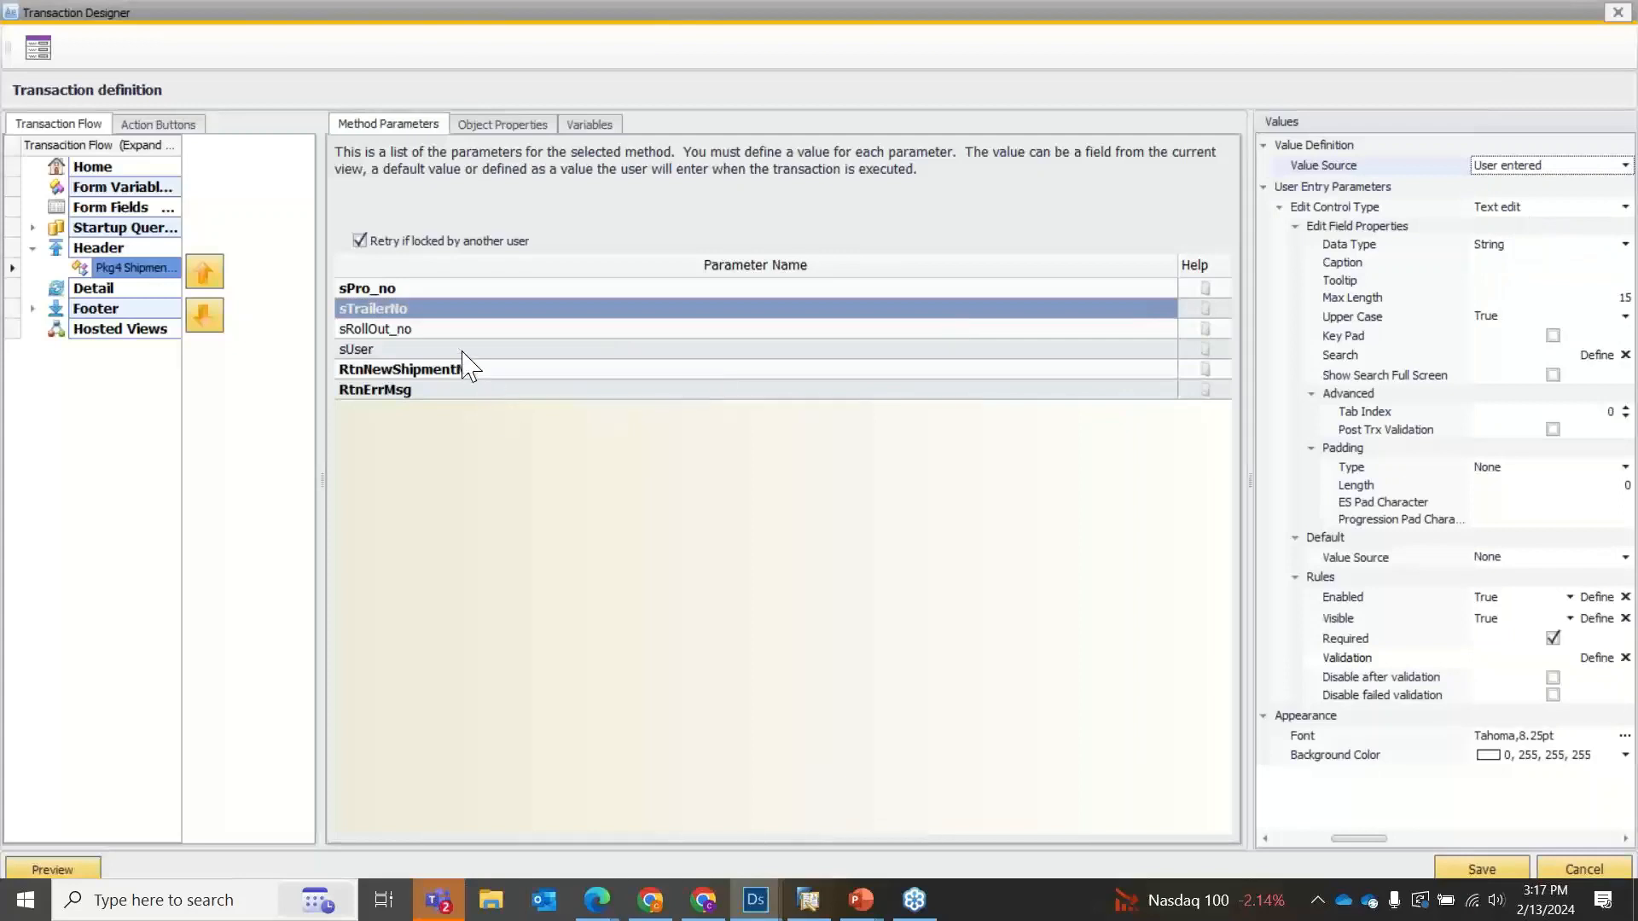
left_click(444, 331)
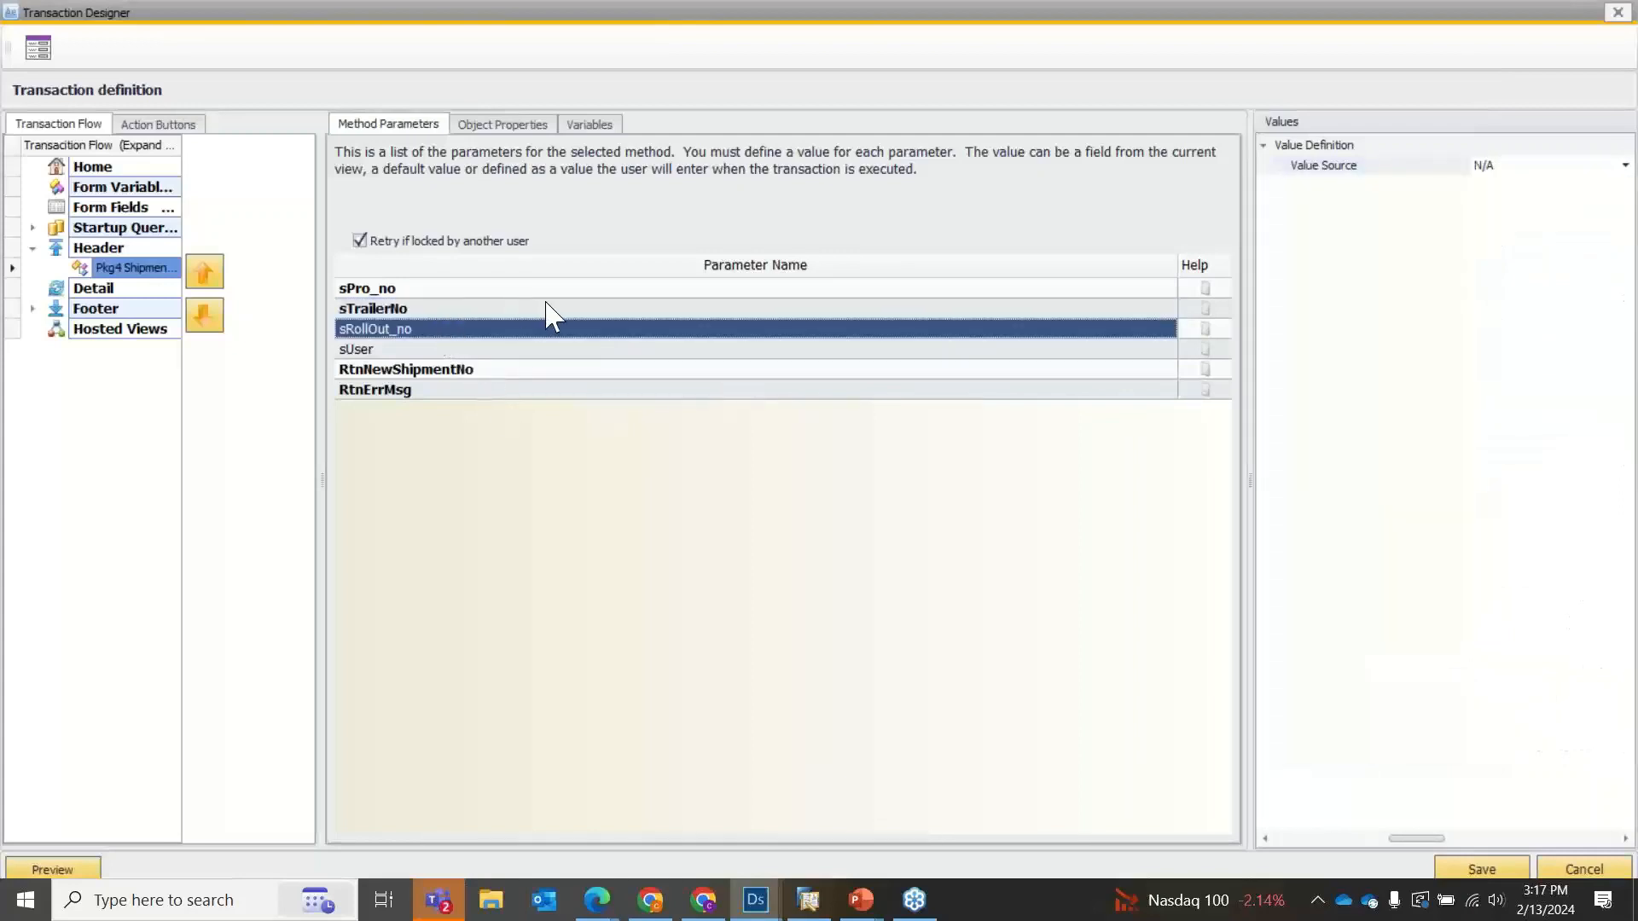
left_click(1563, 167)
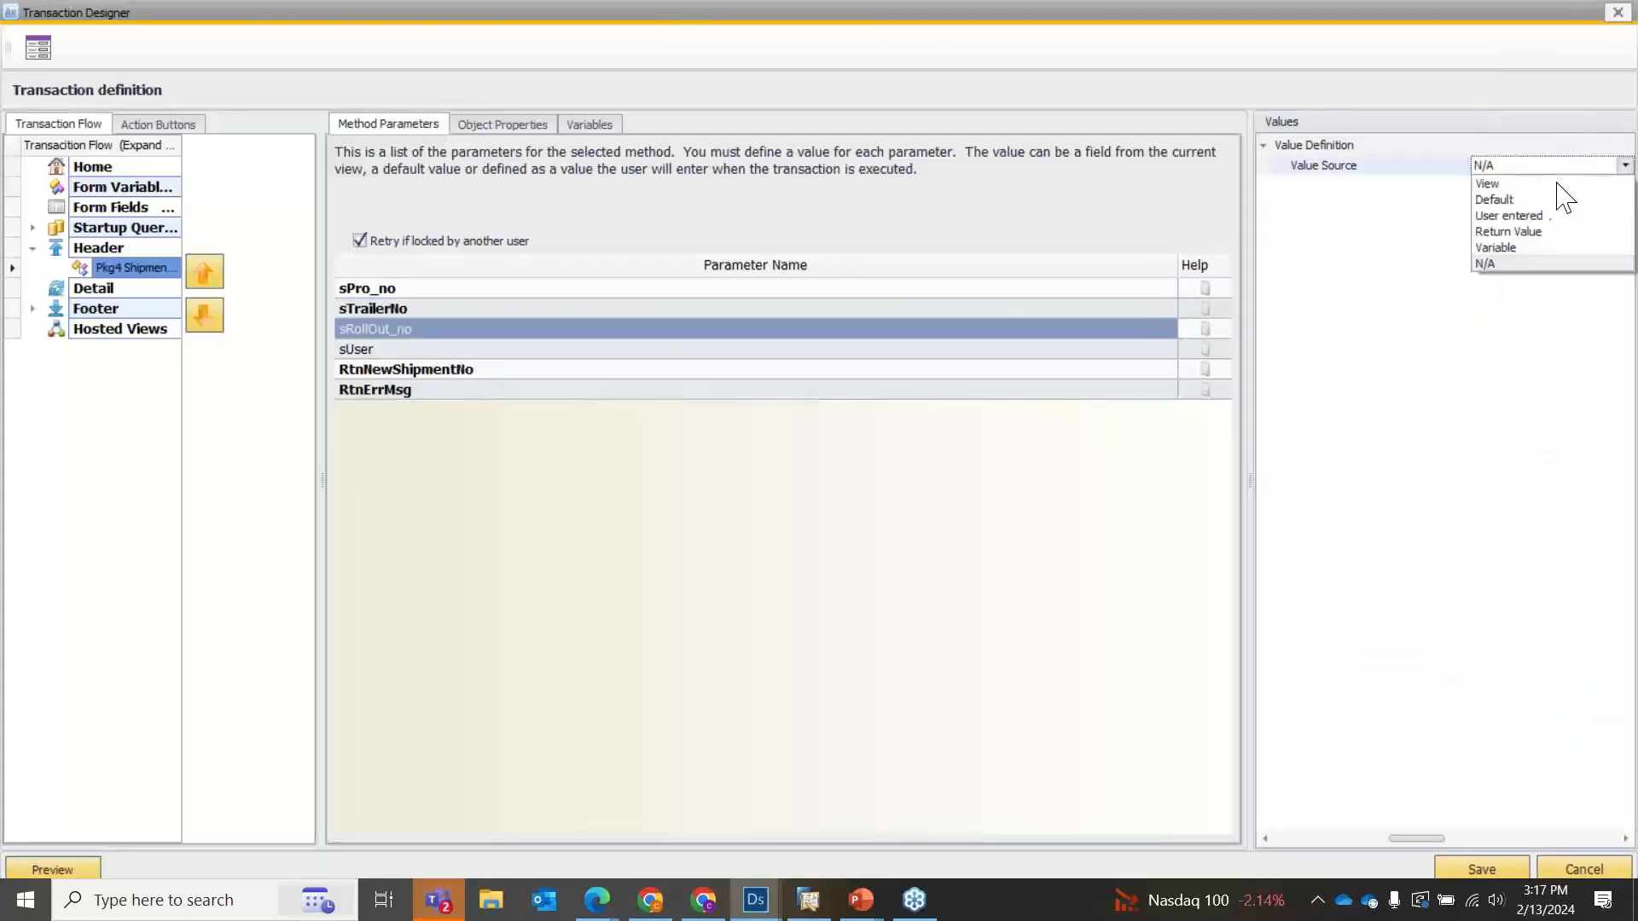
left_click(1518, 215)
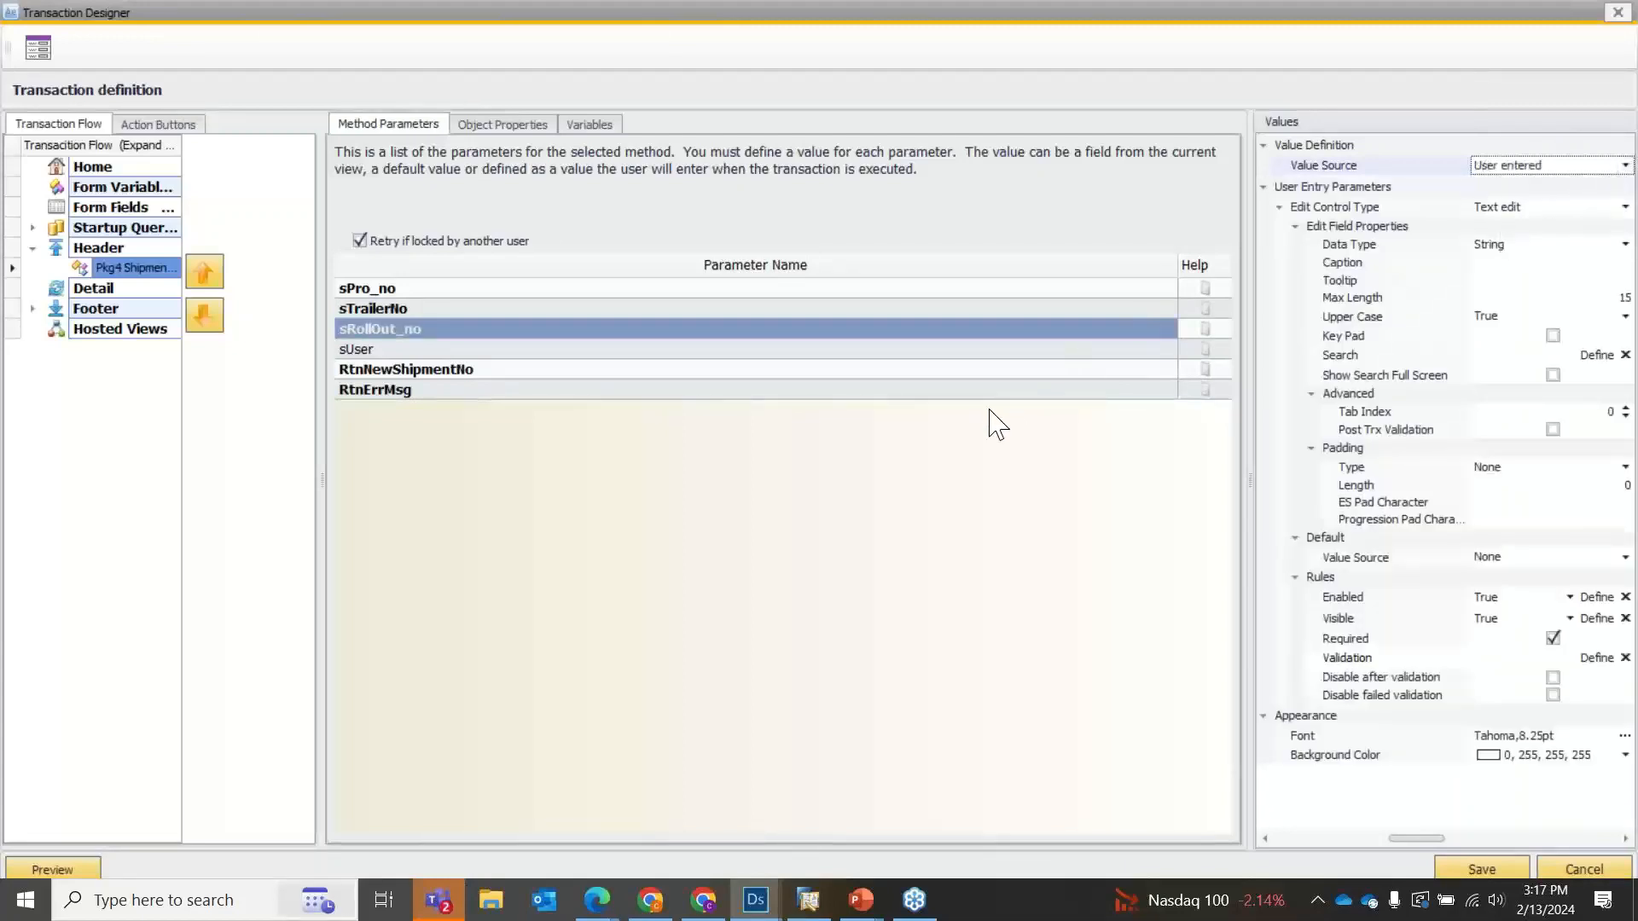
Set the value source of the sUser parameter to Default.
left_click(941, 350)
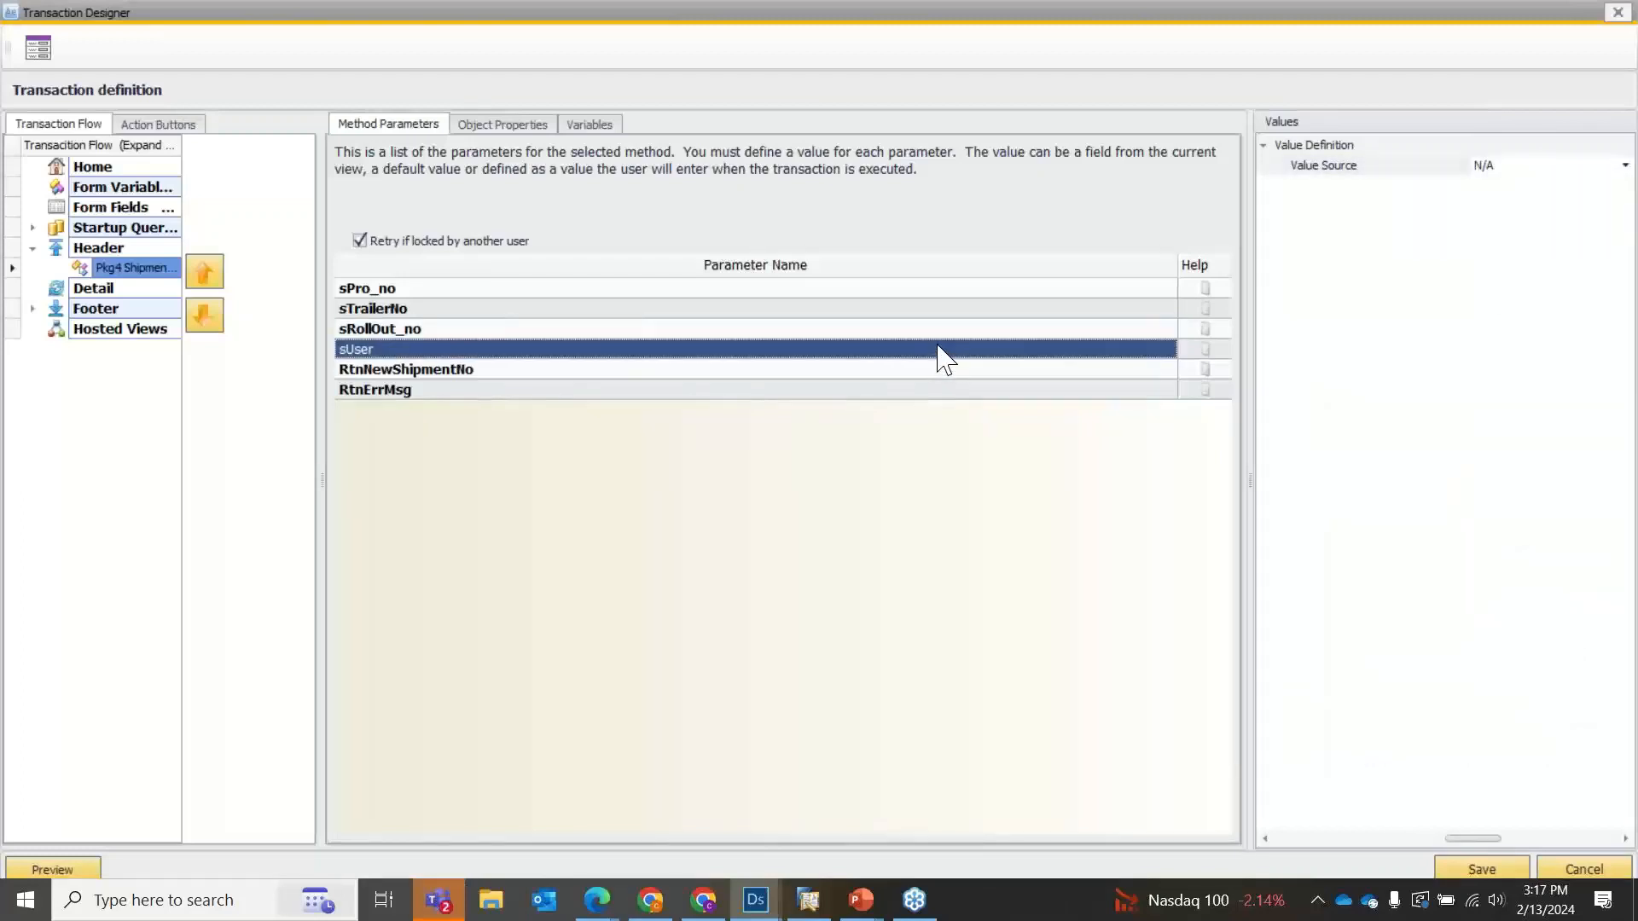
left_click(1519, 167)
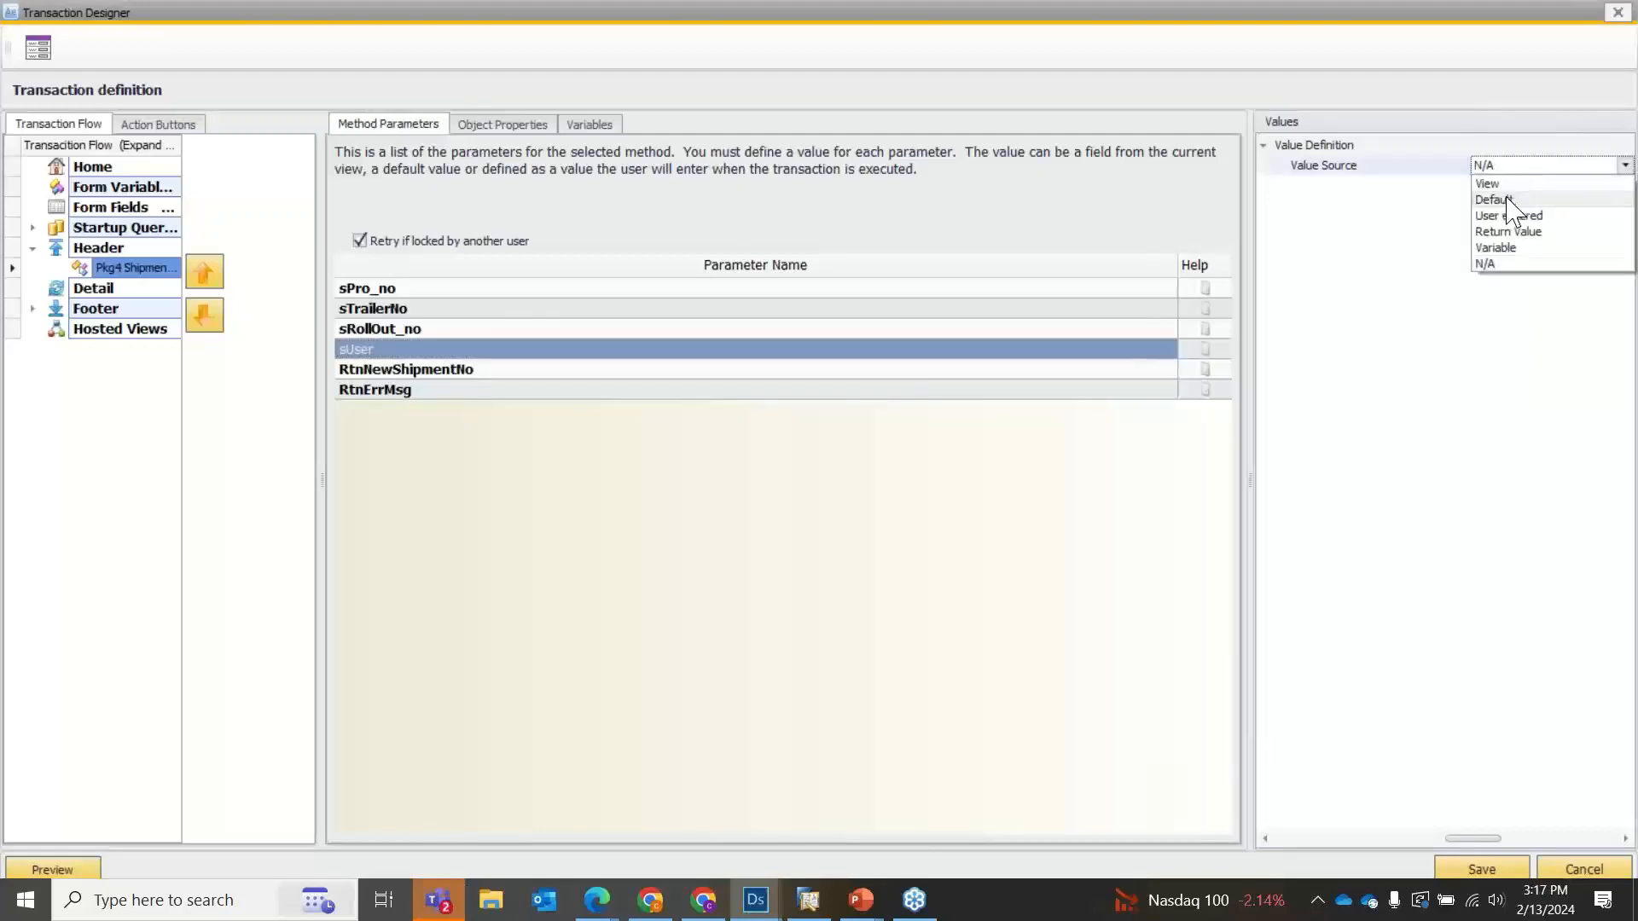
left_click(1501, 199)
Try to set the sUser parameter's value source to Return Value.
left_click(1509, 168)
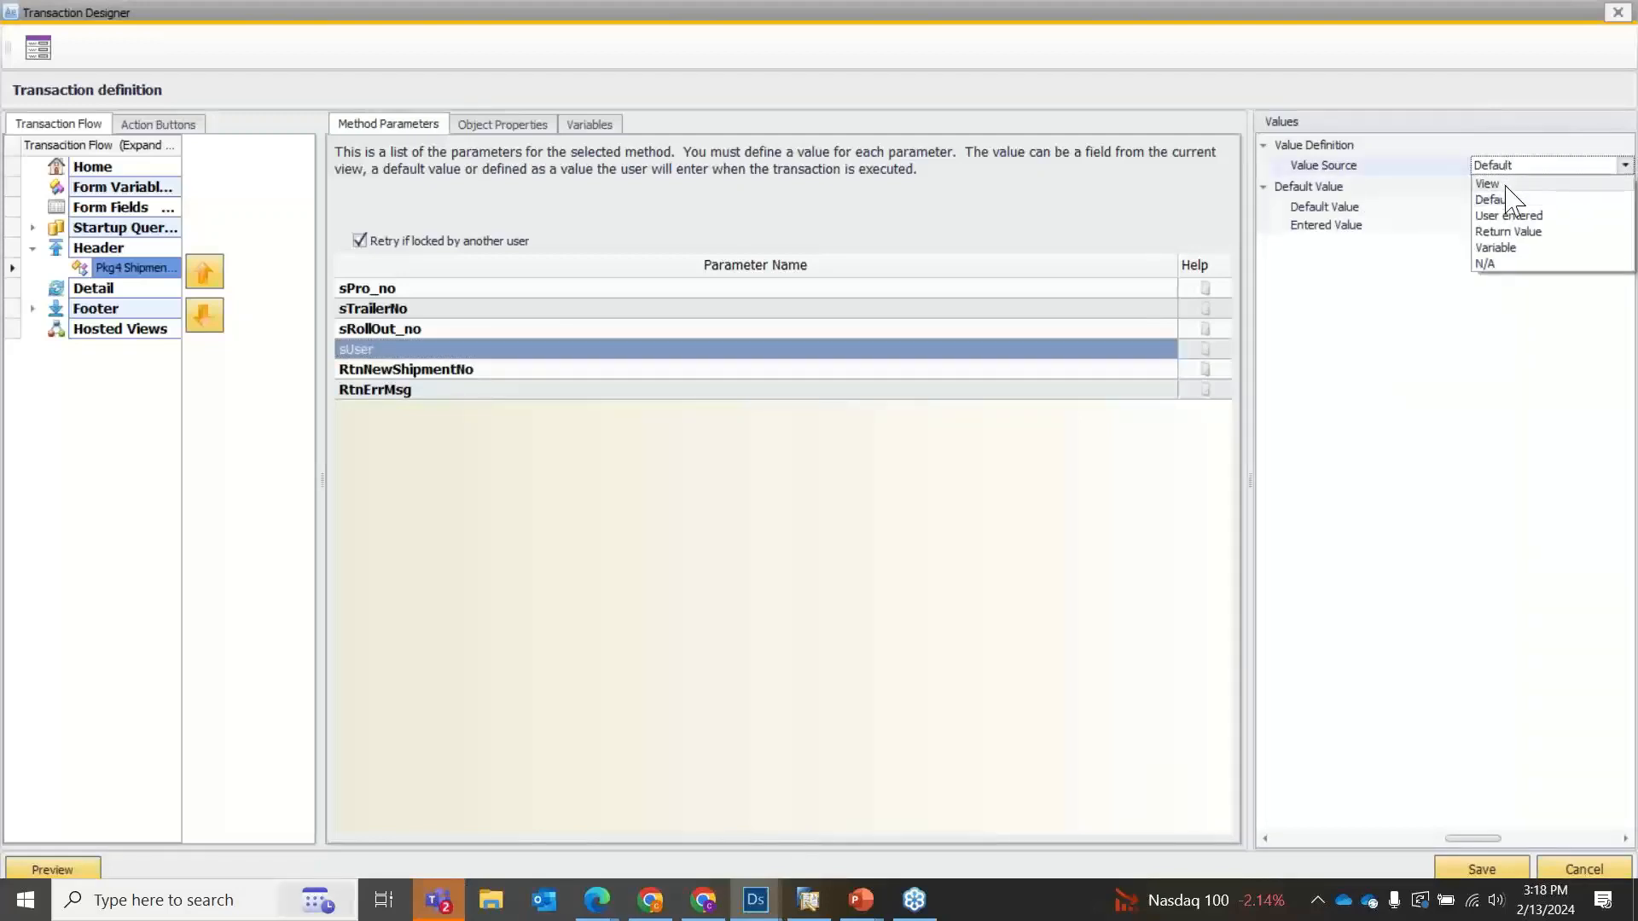
left_click(1514, 231)
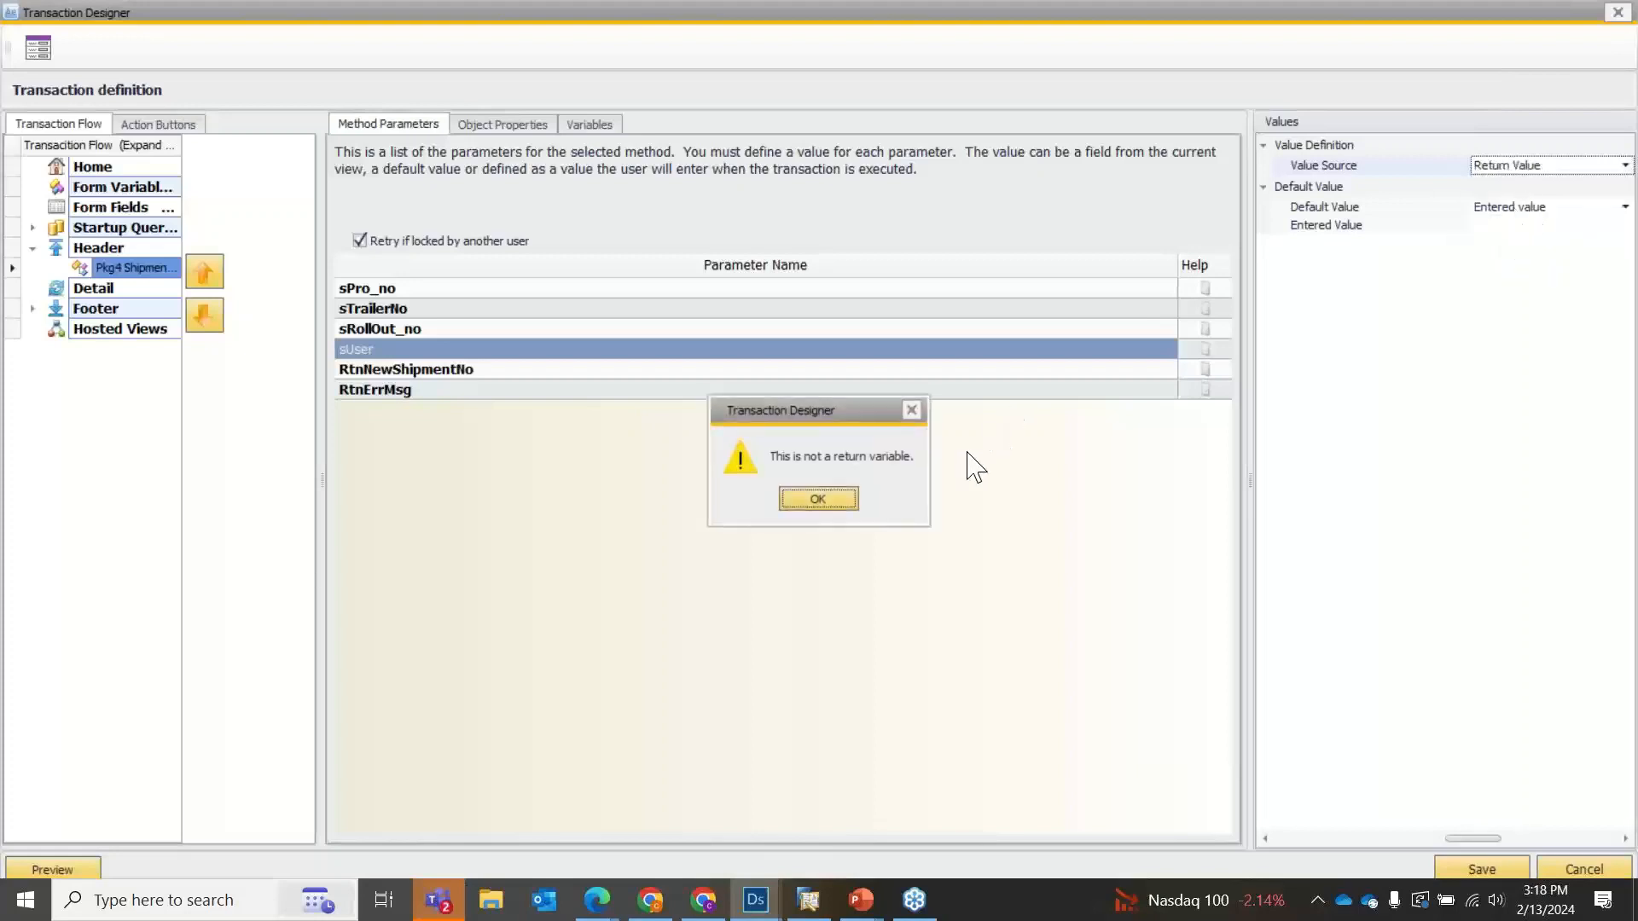
left_click(836, 505)
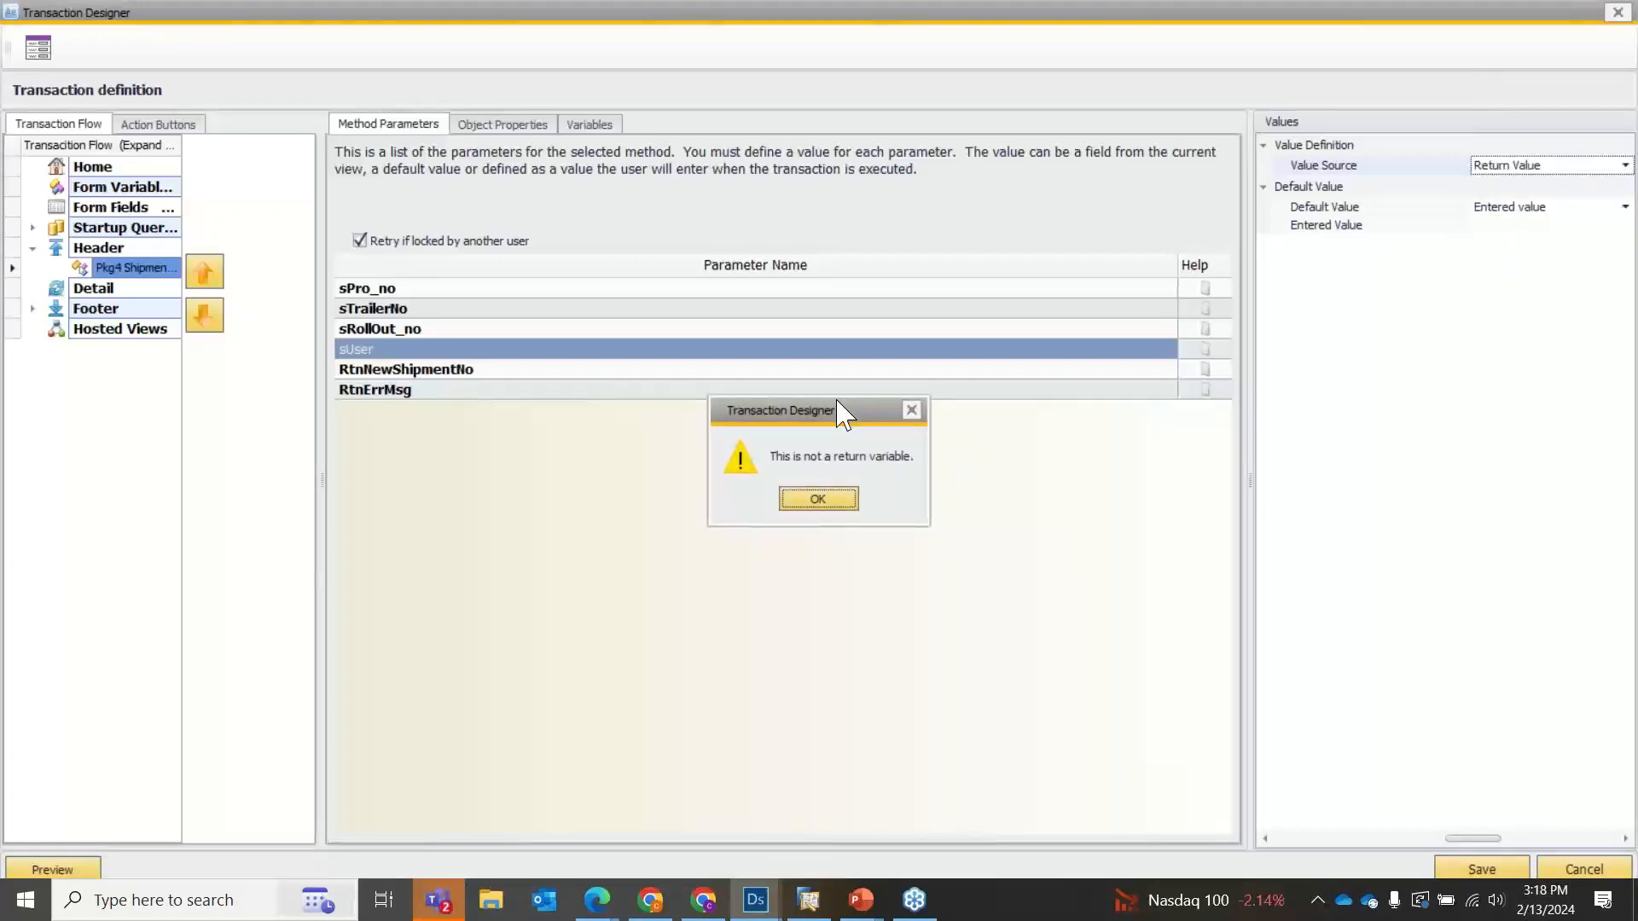
Use Current user as the default value of the sUser parameter, keeping Default as its value source.
left_click(1541, 167)
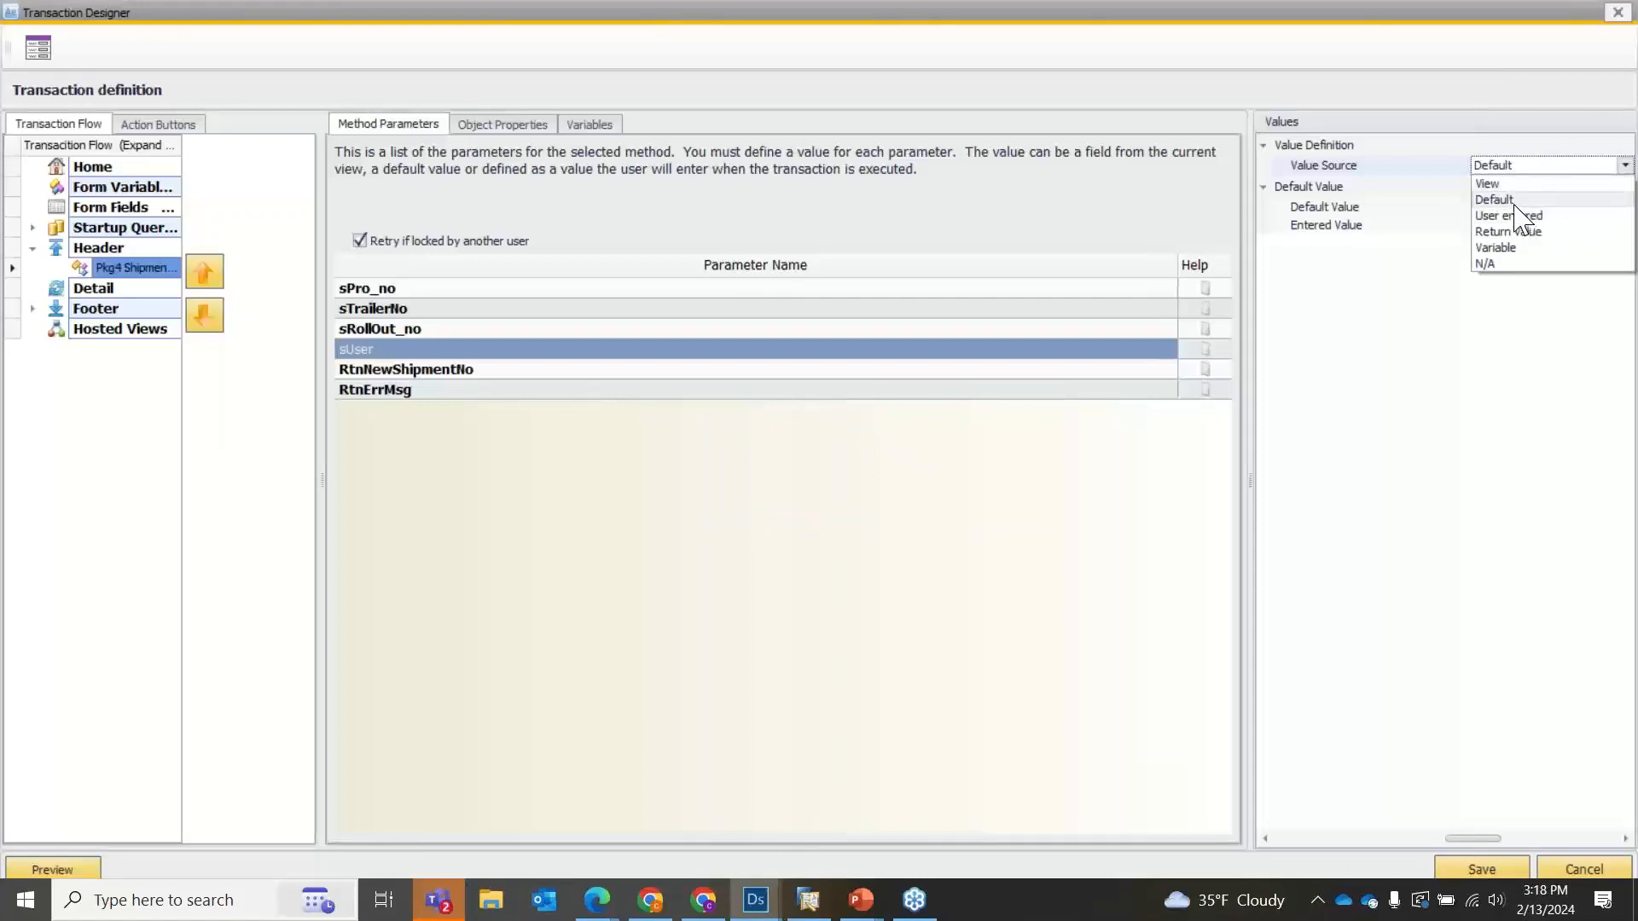
left_click(1515, 203)
left_click(1542, 208)
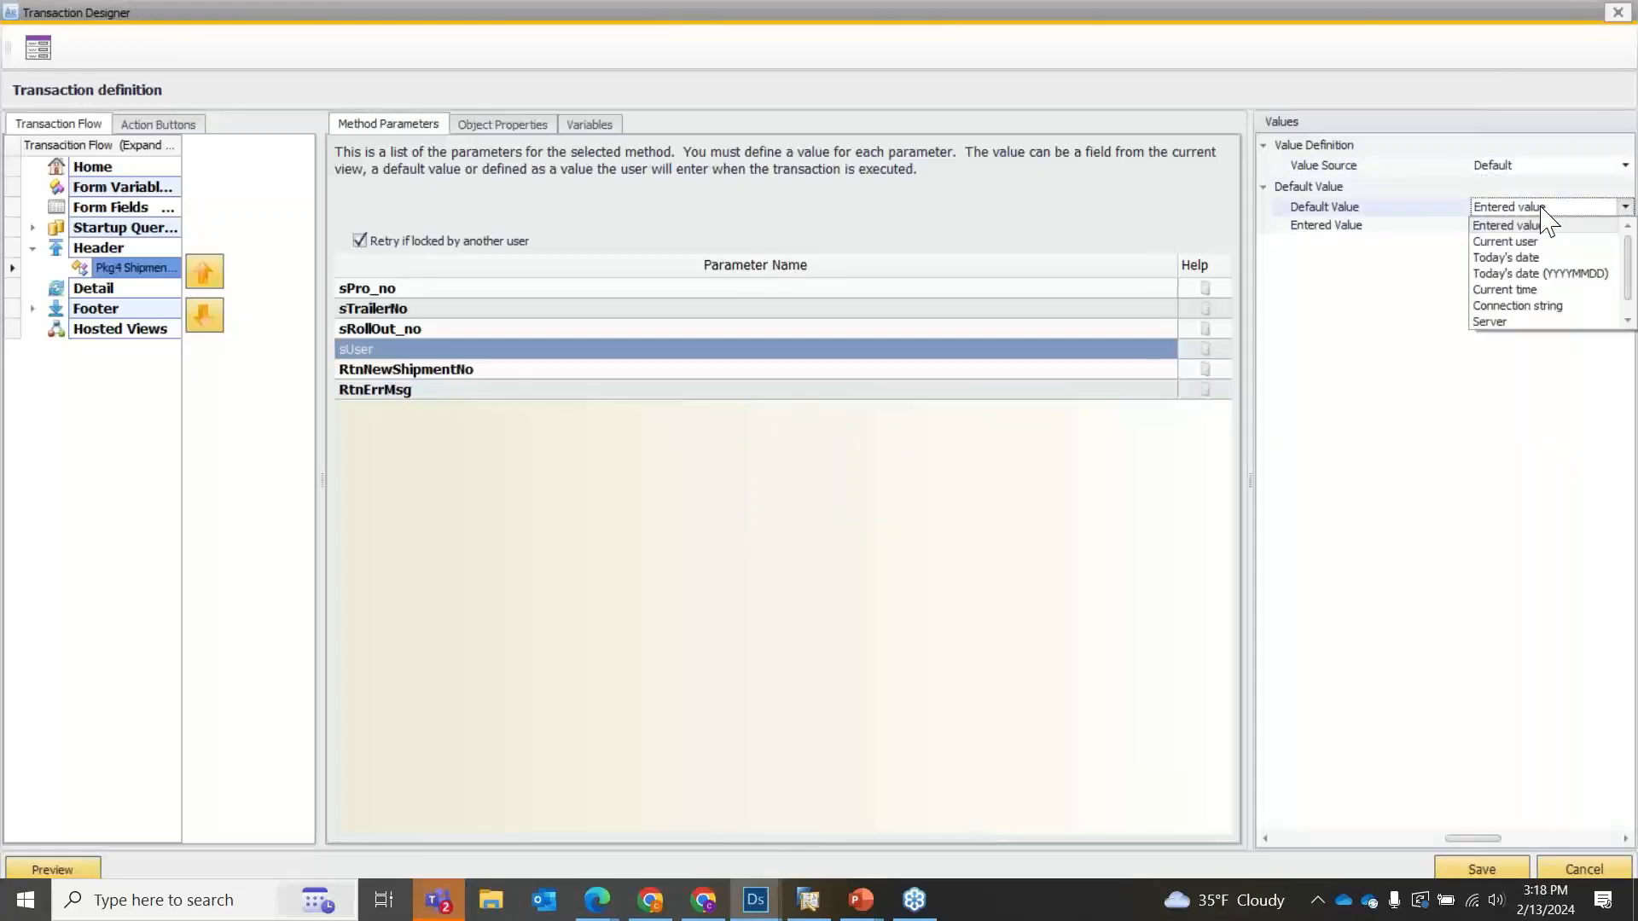
left_click(1531, 242)
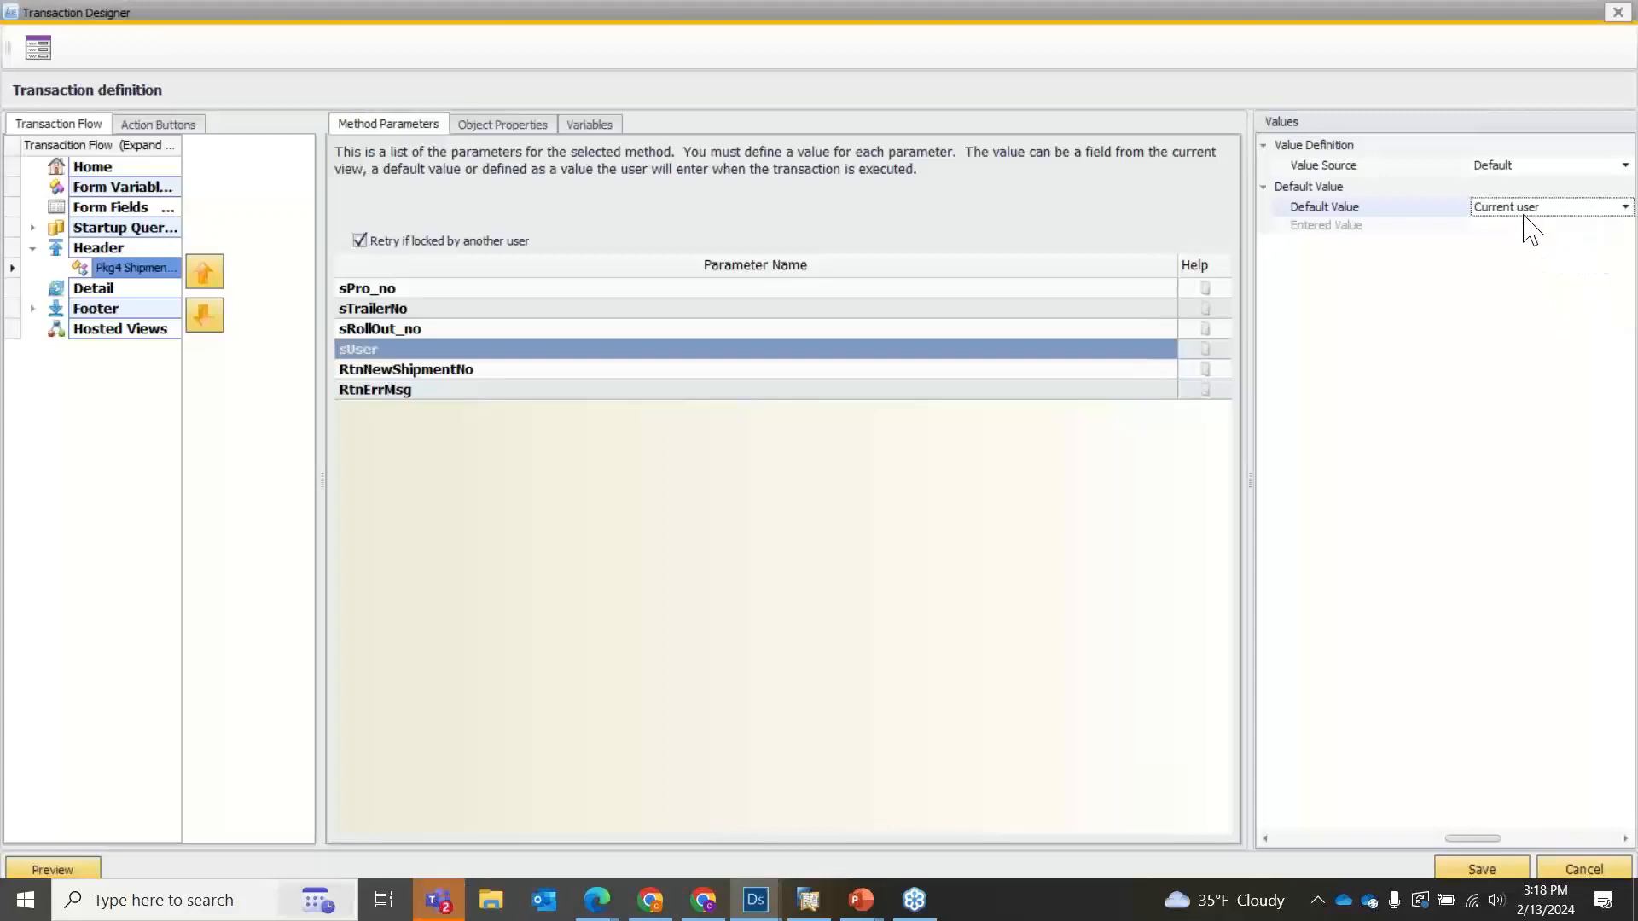
Set the return variable of RtnNewShipmentNo to Number and that of RtnErrMsg to Error message.
left_click(546, 370)
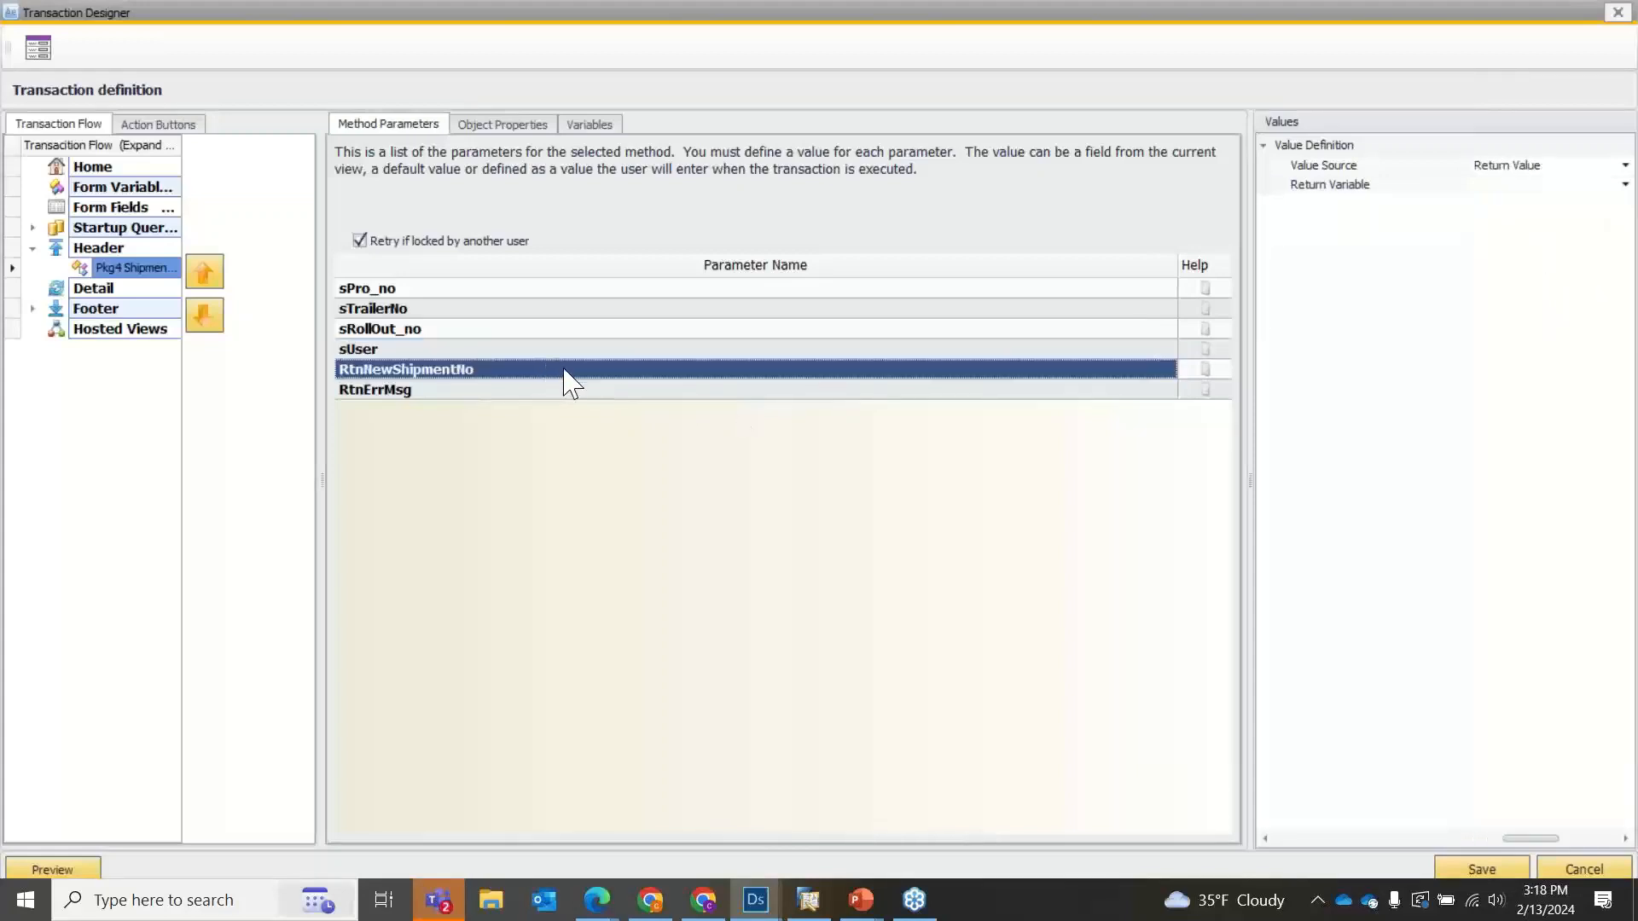
left_click(1624, 185)
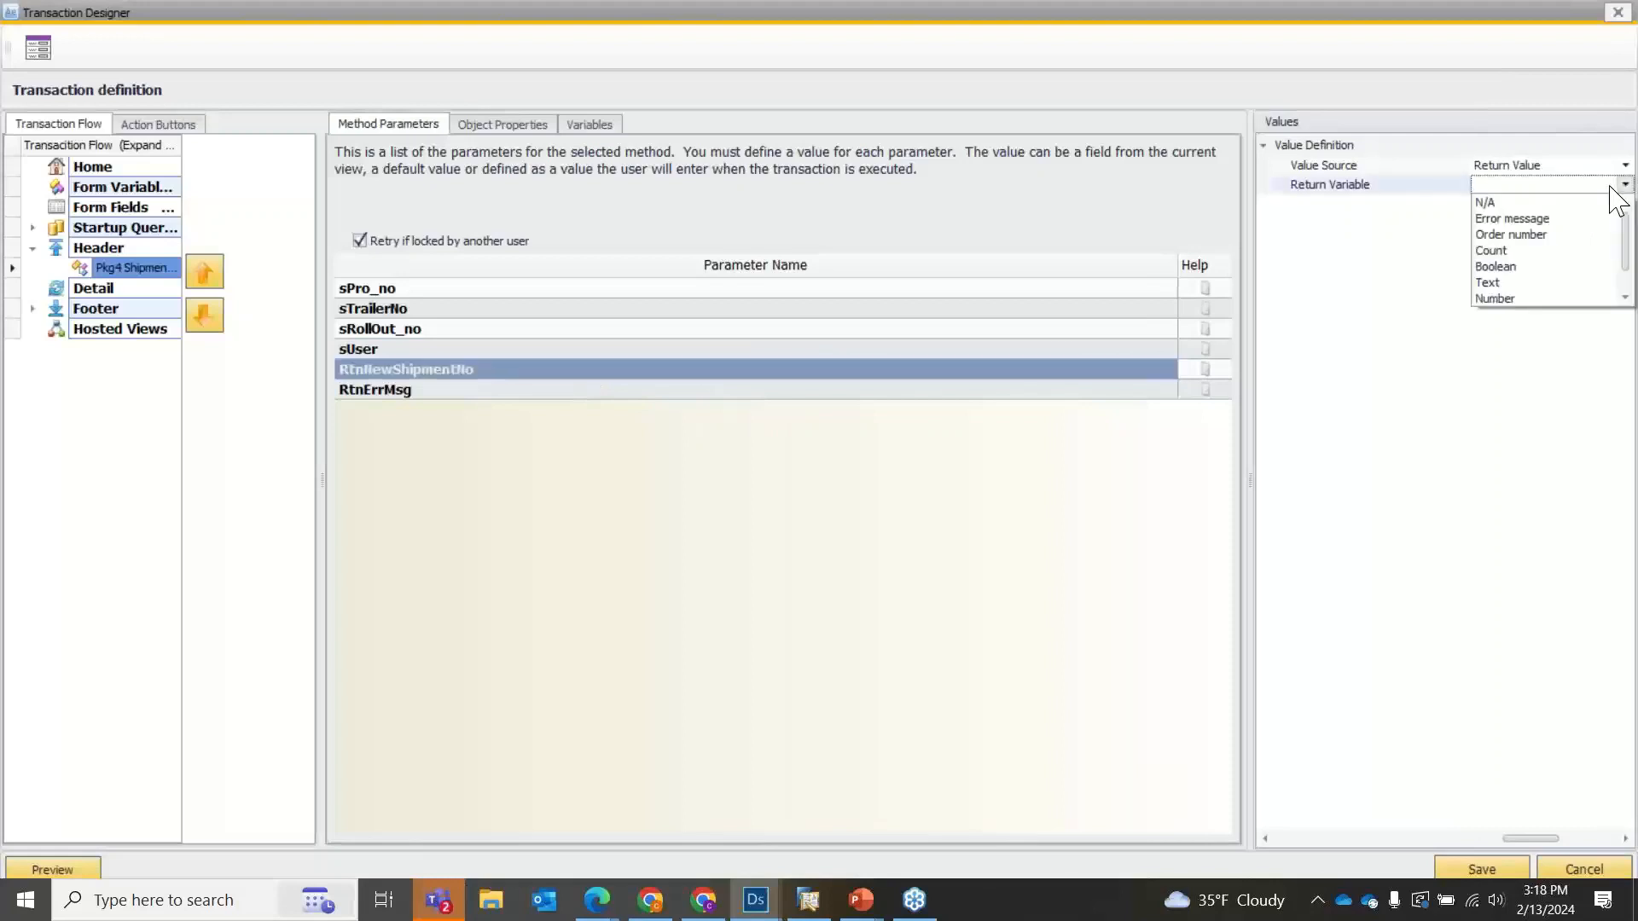
left_click(1548, 299)
left_click(735, 393)
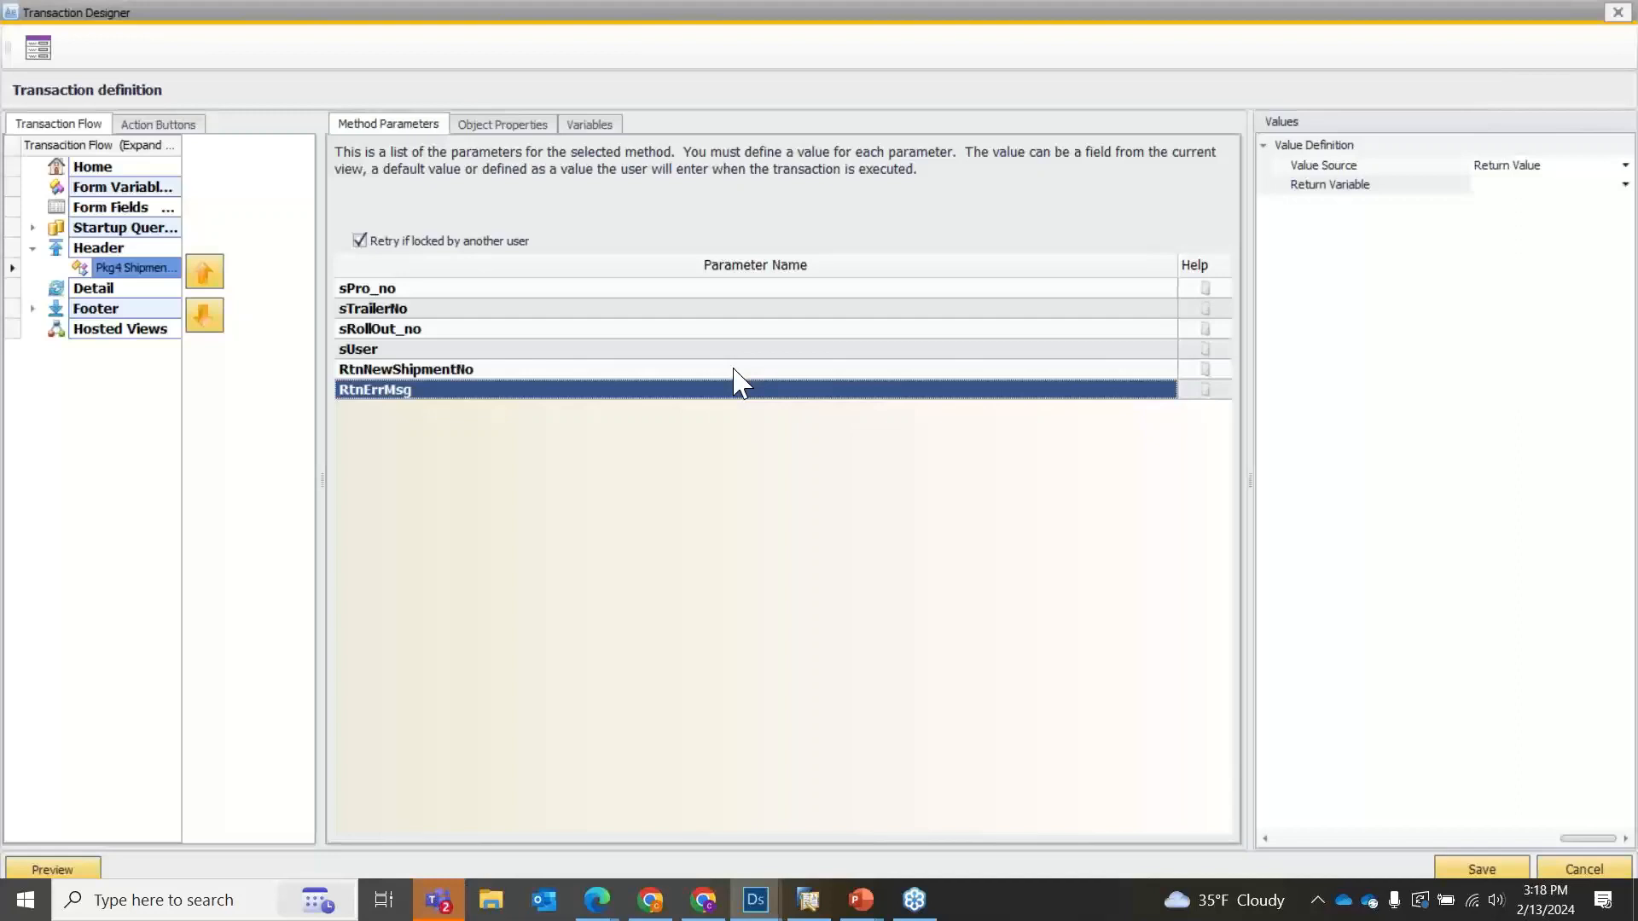
left_click(1507, 186)
left_click(1506, 215)
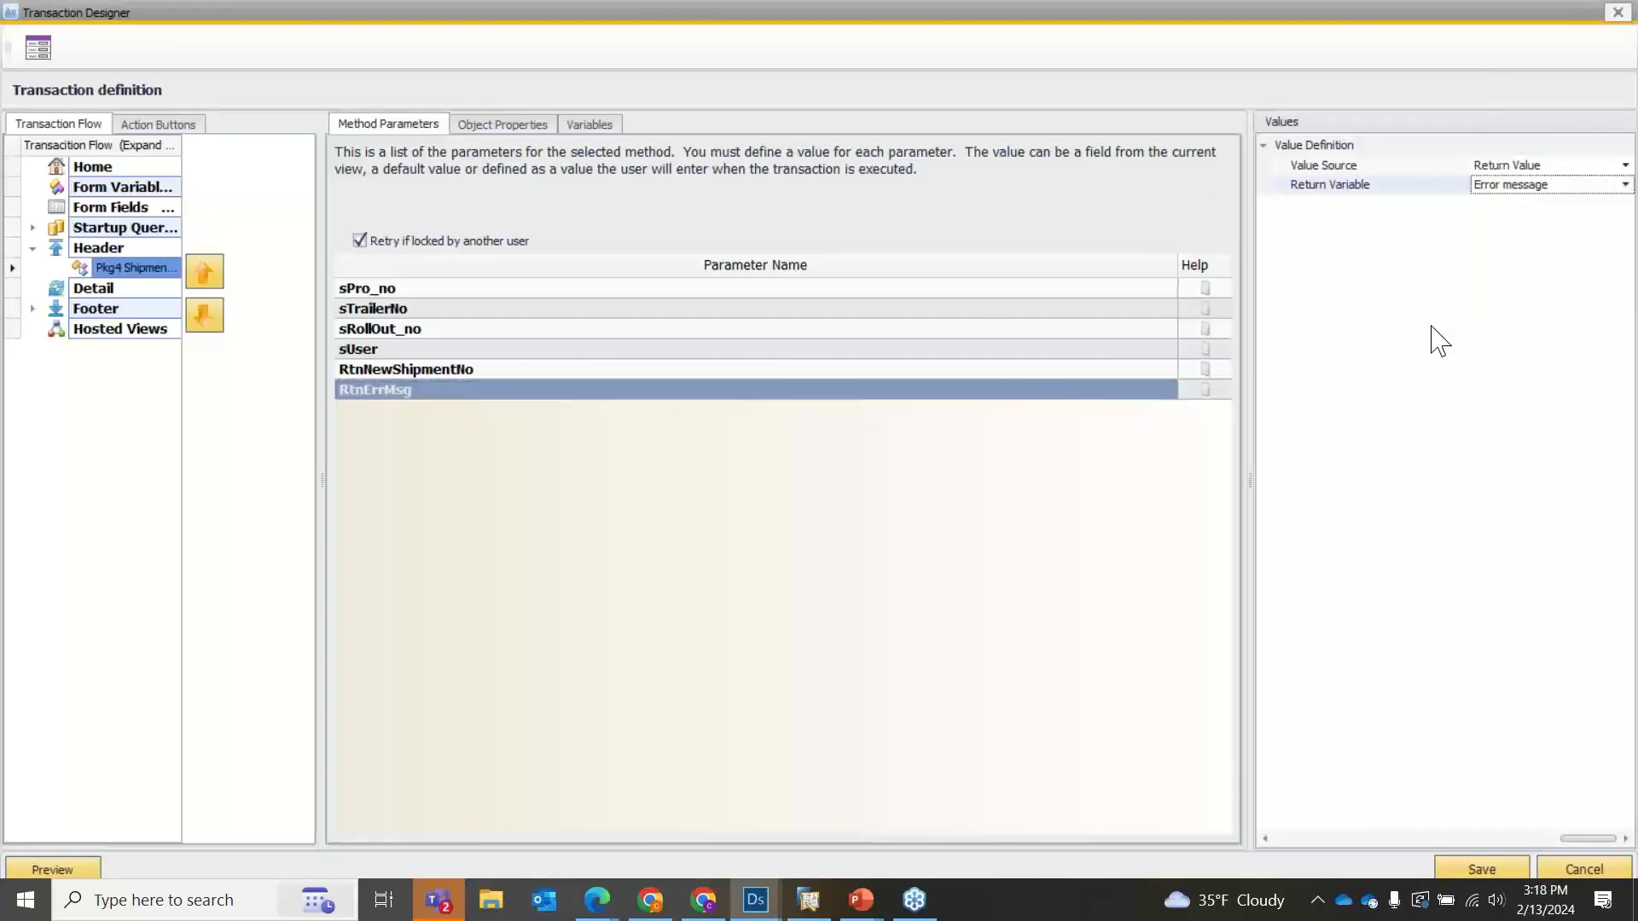
left_click(810, 535)
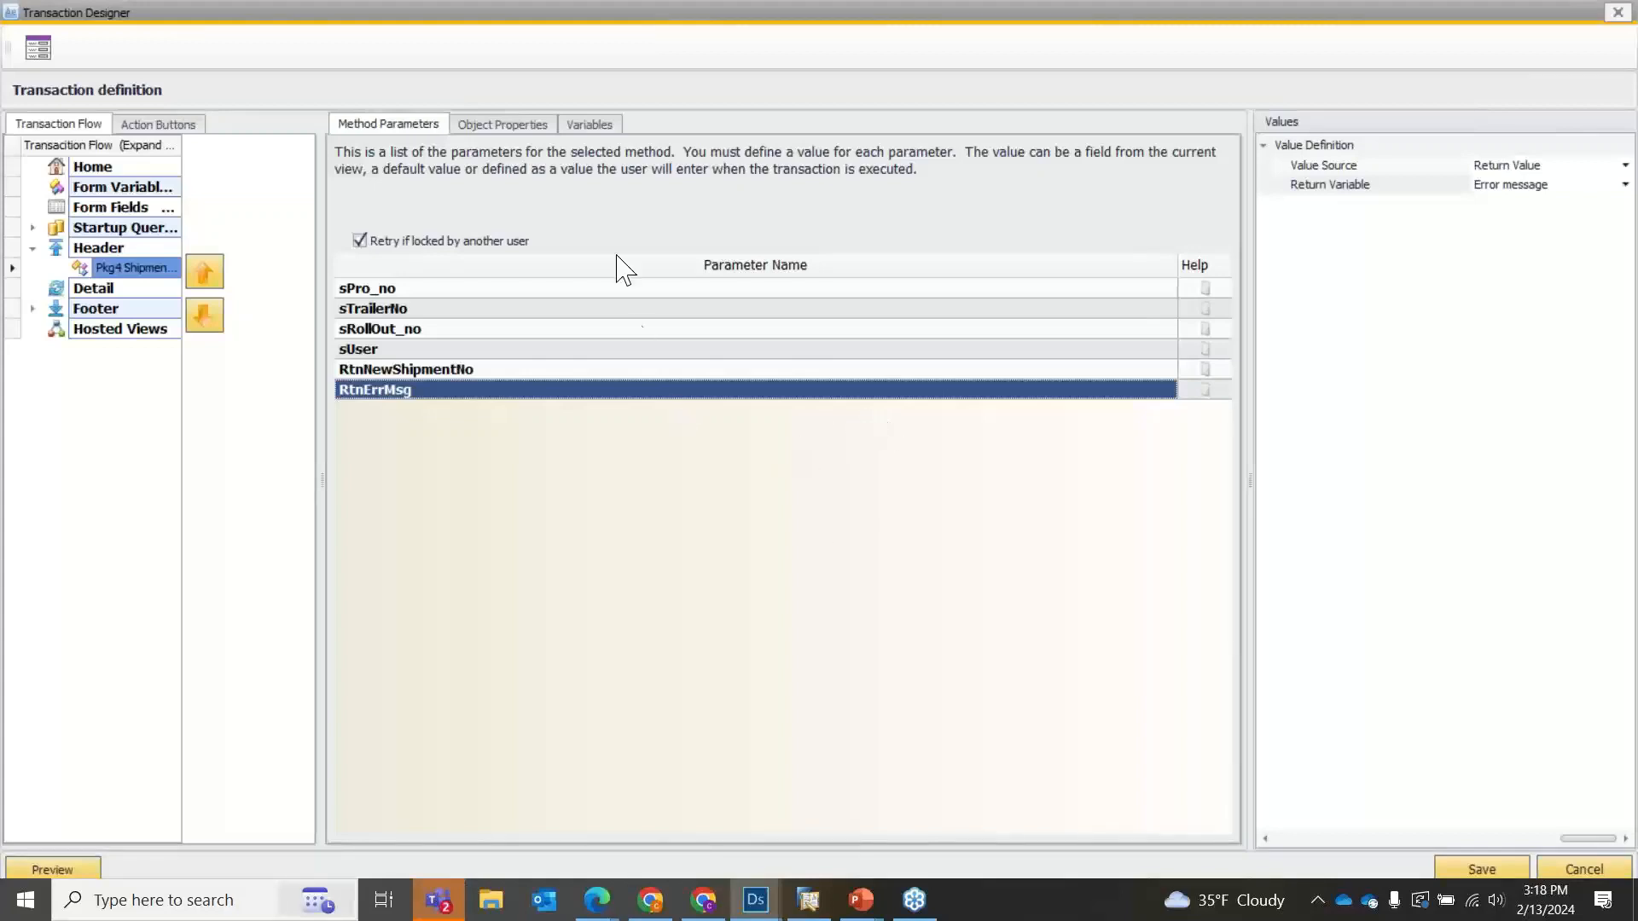
Review the object properties of the Pkg4 Shipment Create transaction and return to its method parameters.
left_click(529, 125)
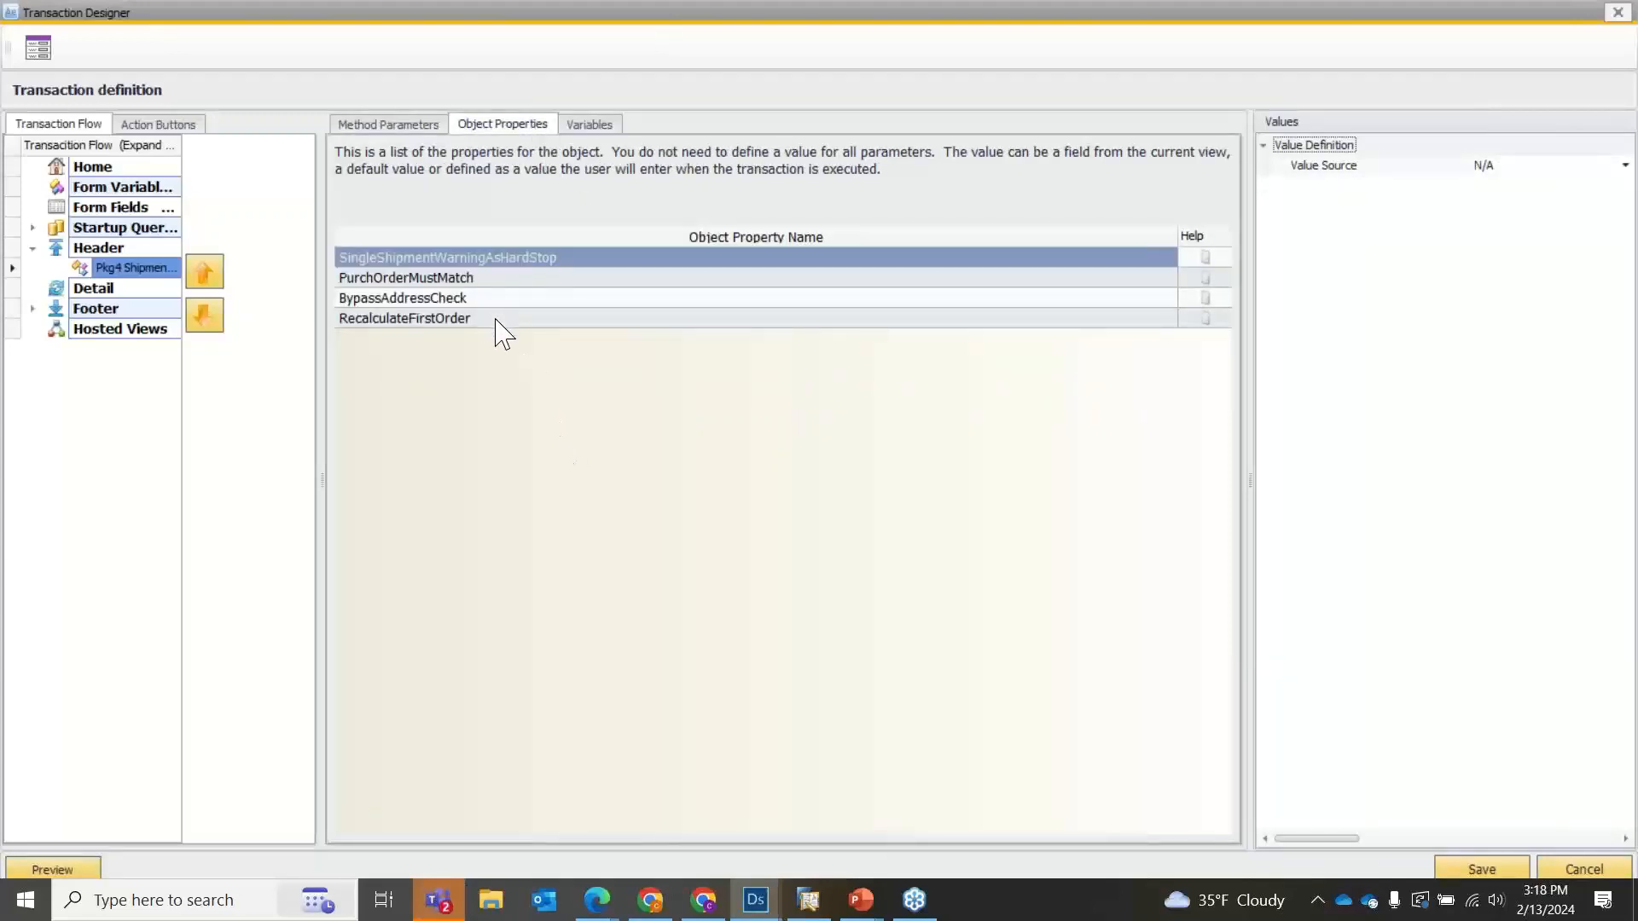
left_click(390, 126)
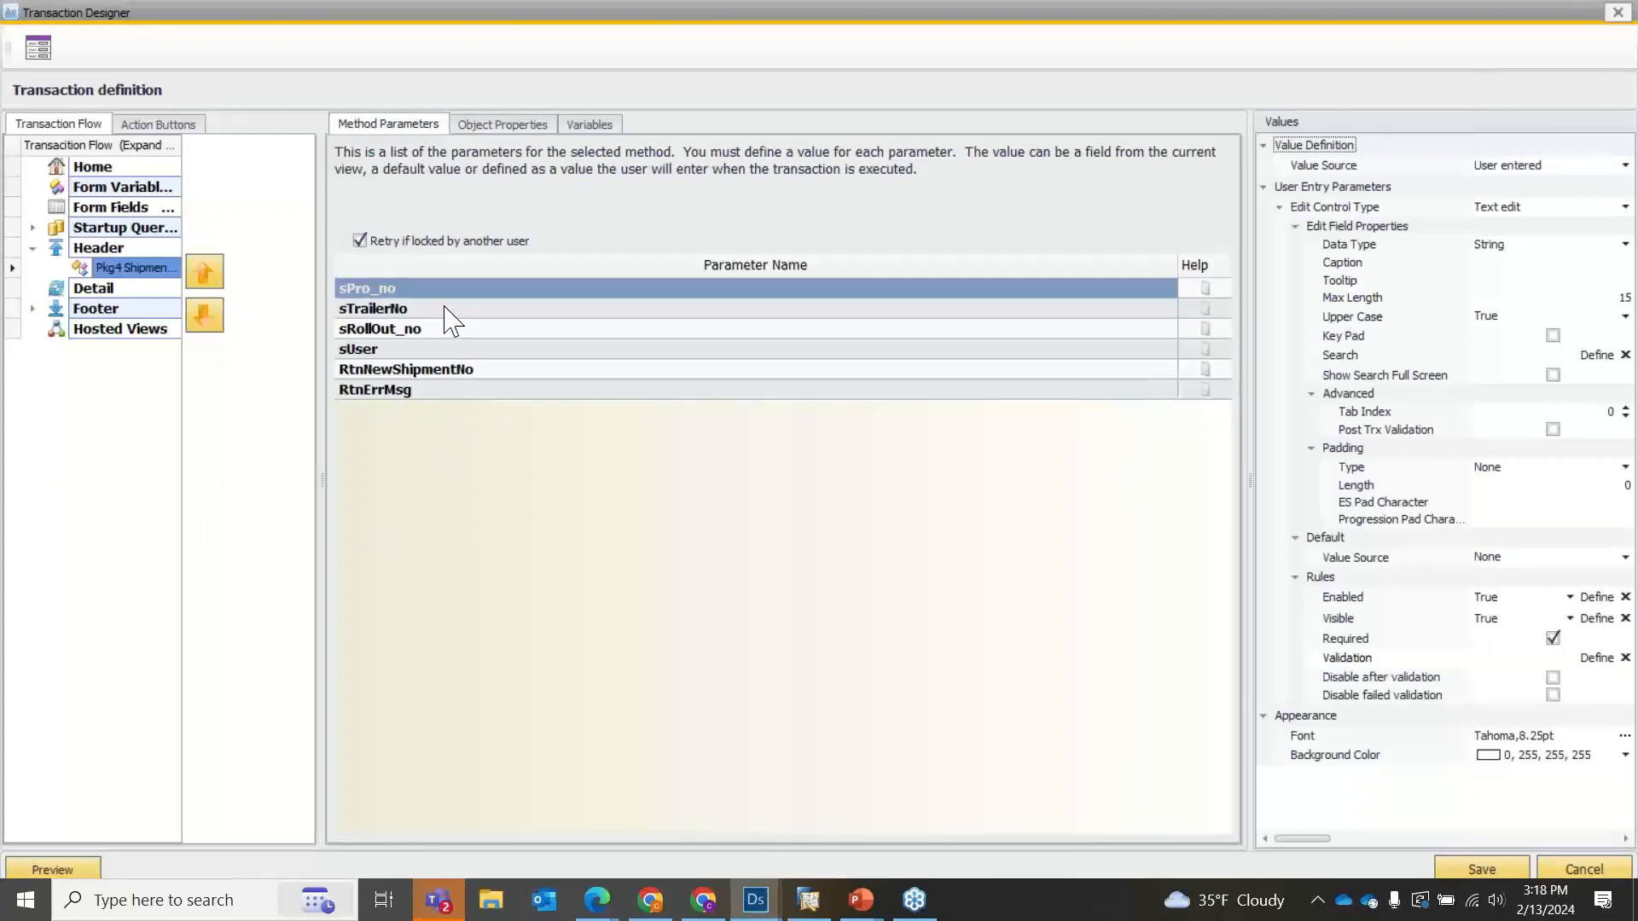
Set the sPro_no parameter's value source to View with PKG_ID as the source column.
left_click(1491, 167)
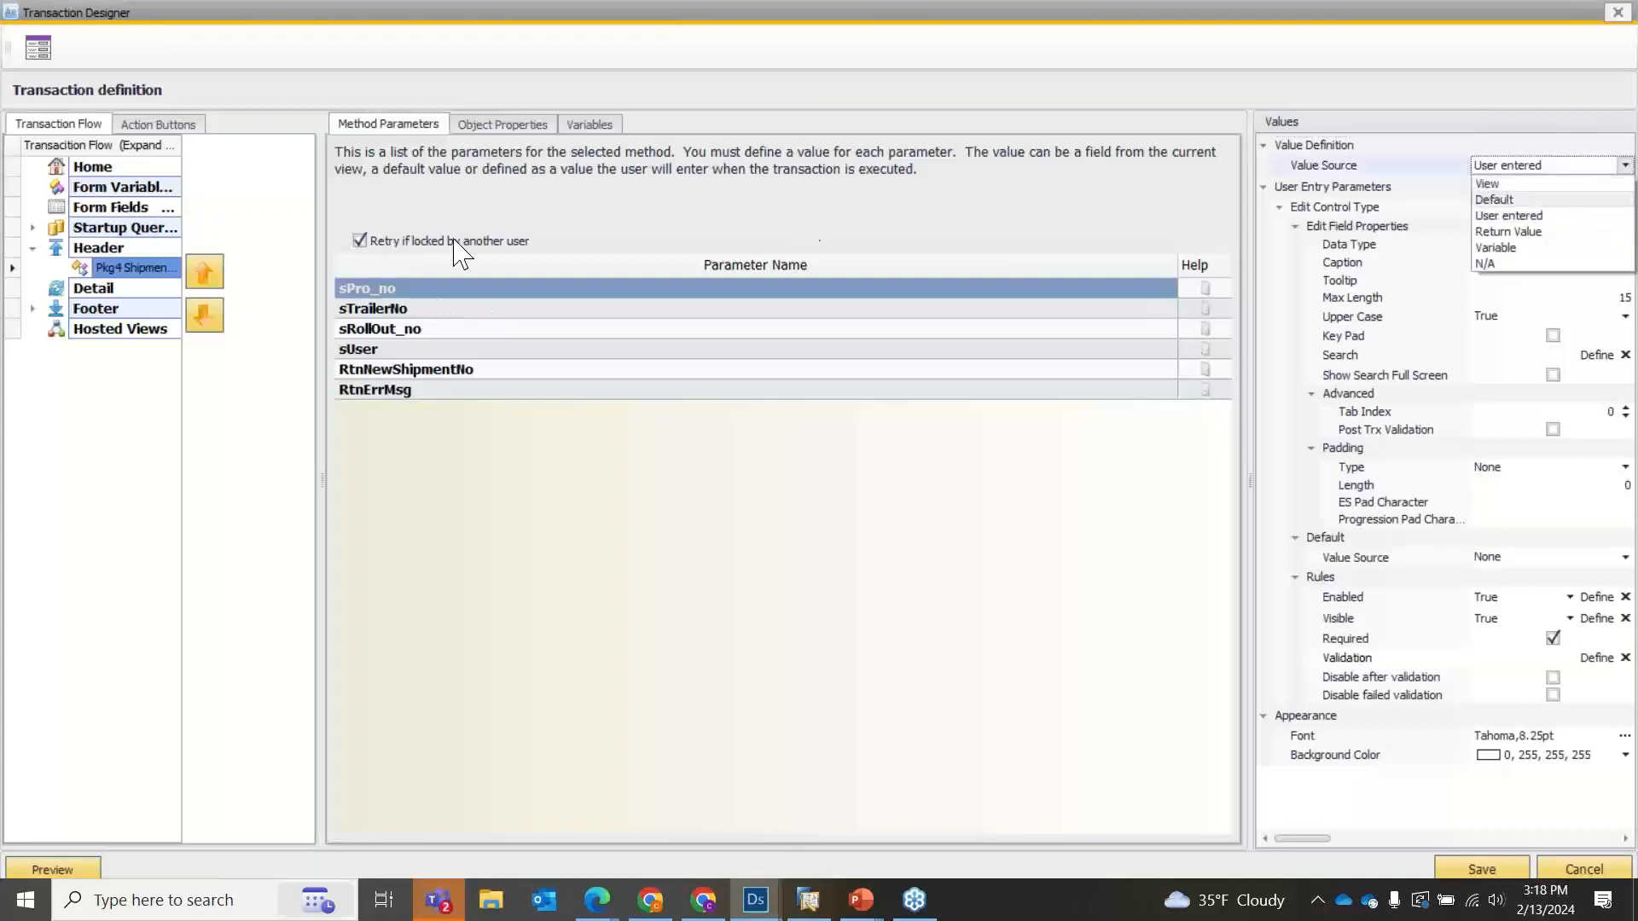
left_click(1487, 183)
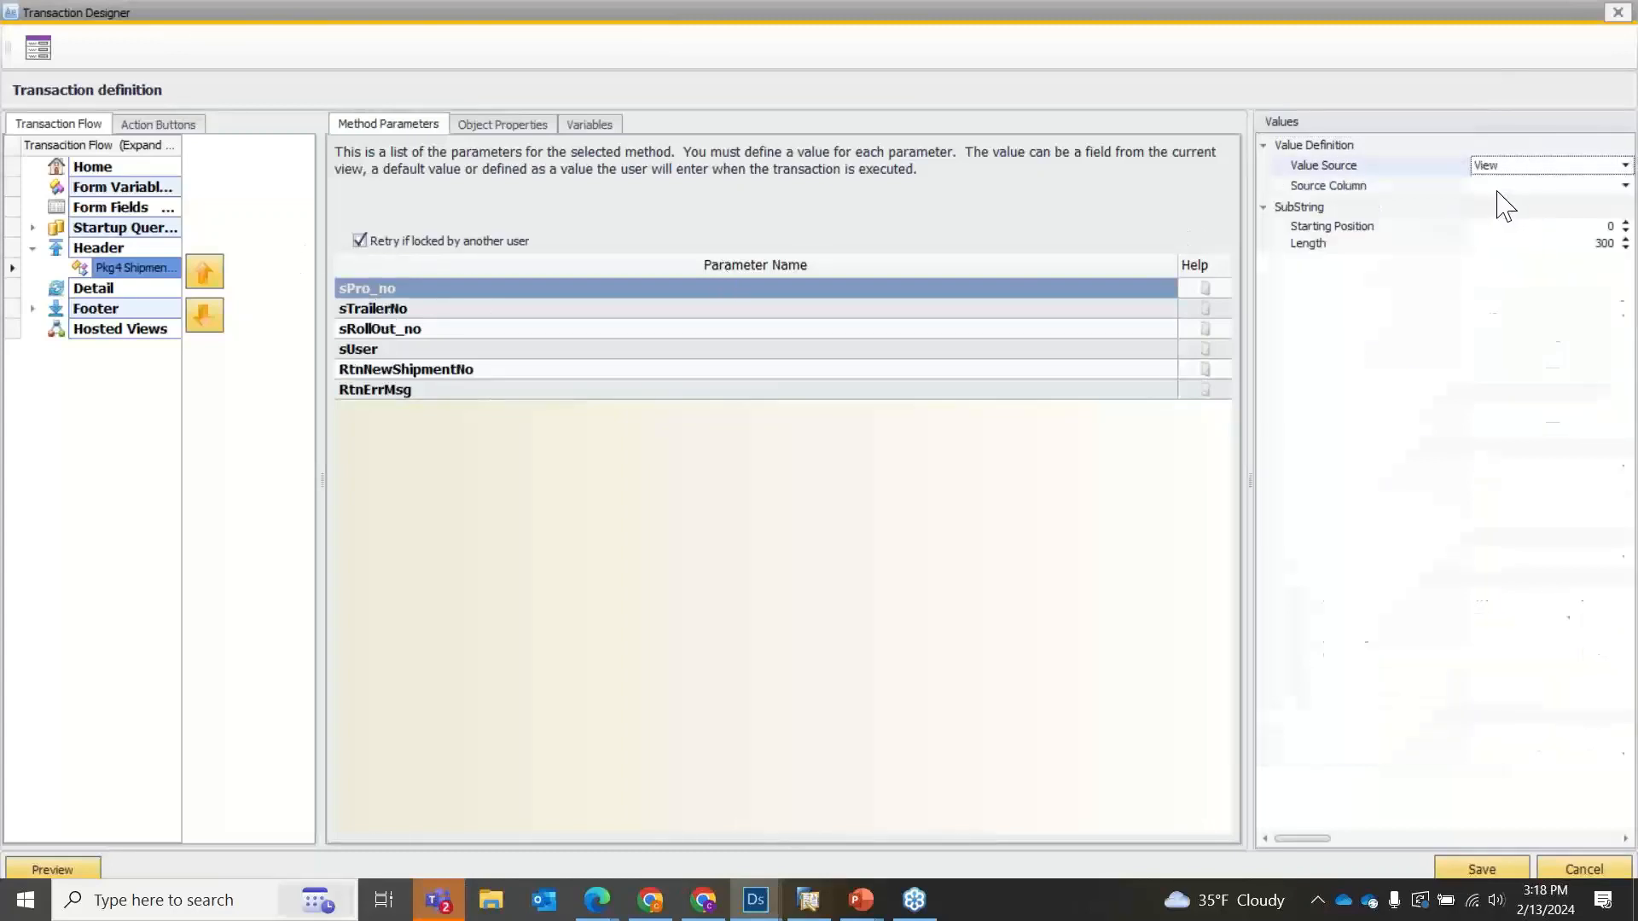
left_click(1501, 168)
left_click(1501, 166)
left_click(1502, 185)
scroll(1508, 273, "down", 2)
scroll(1508, 272, "down", 4)
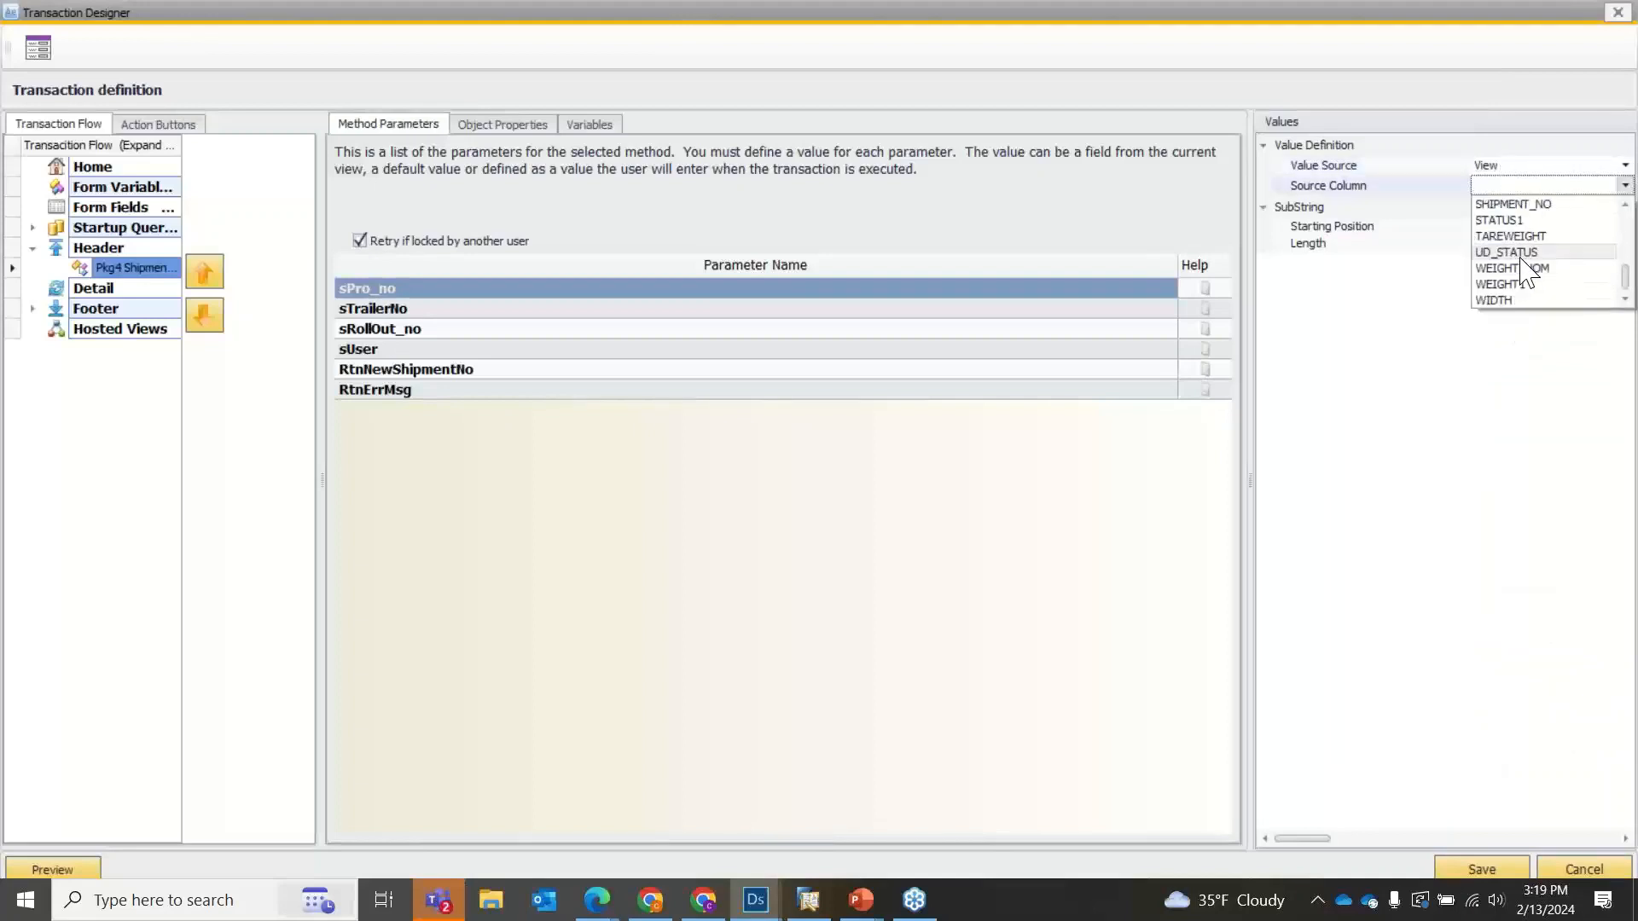
scroll(1548, 288, "up", 1)
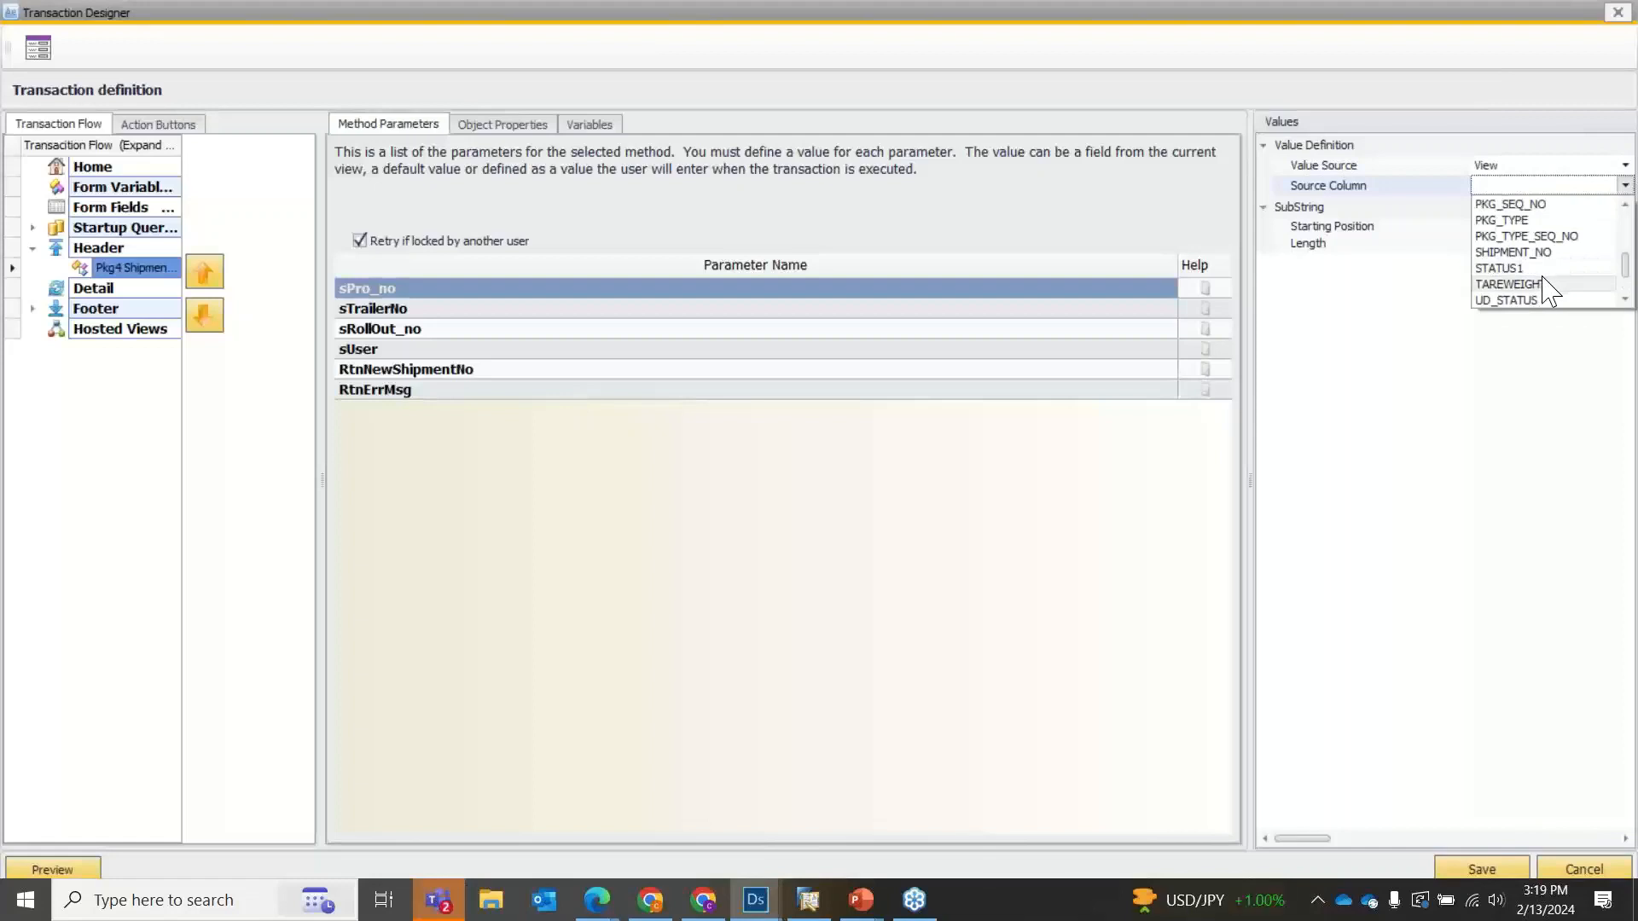
scroll(1548, 288, "up", 3)
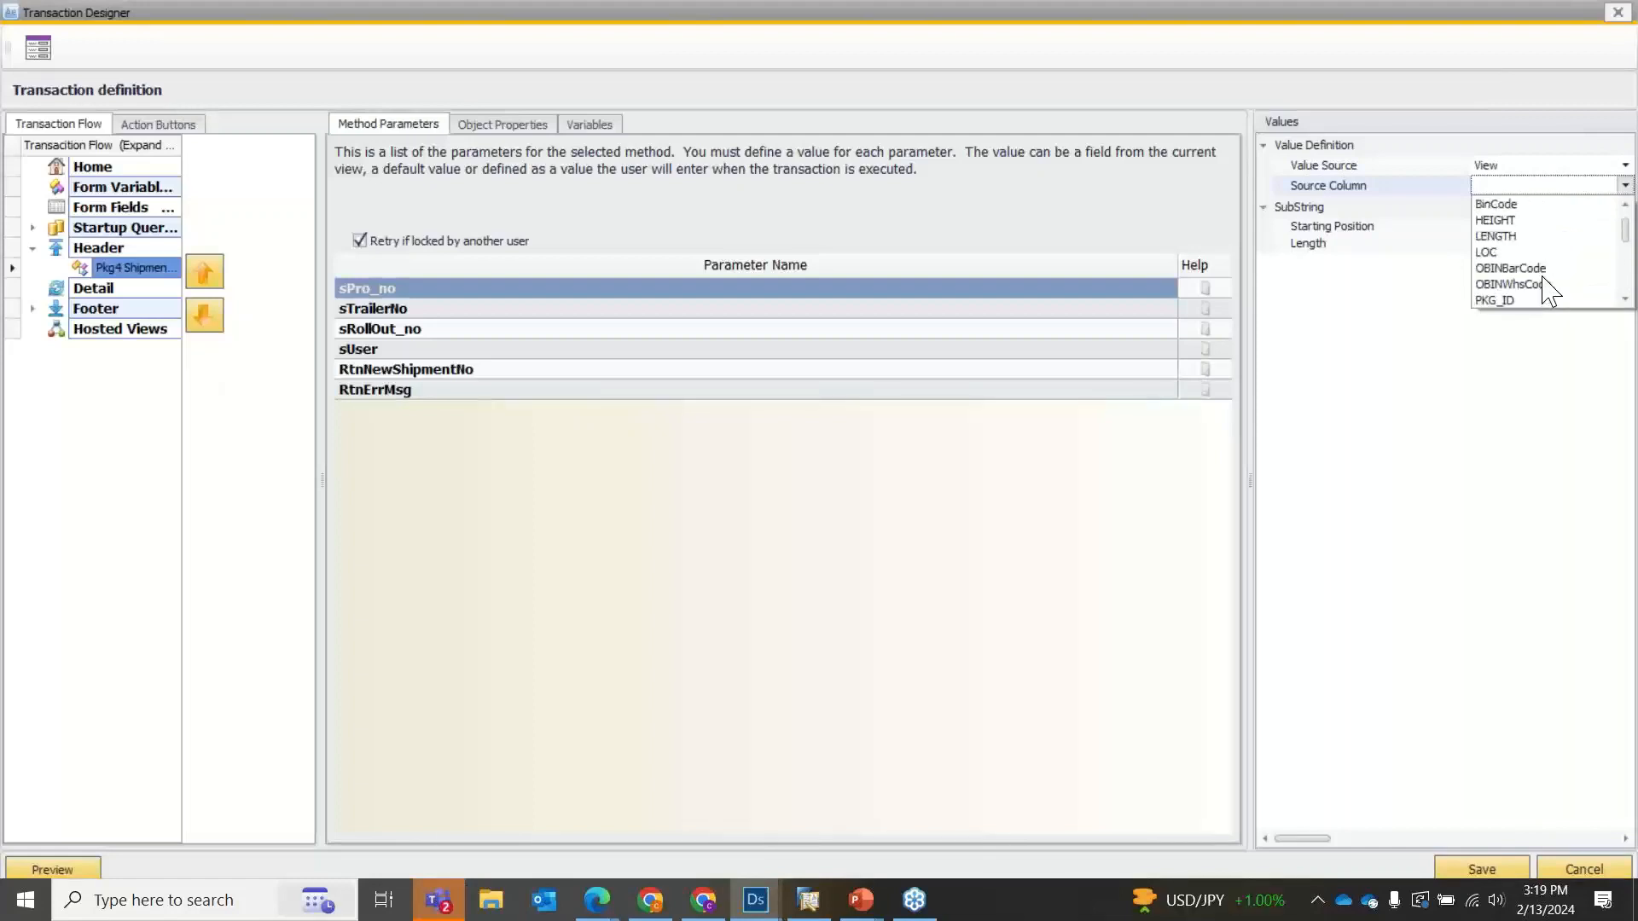
left_click(1544, 302)
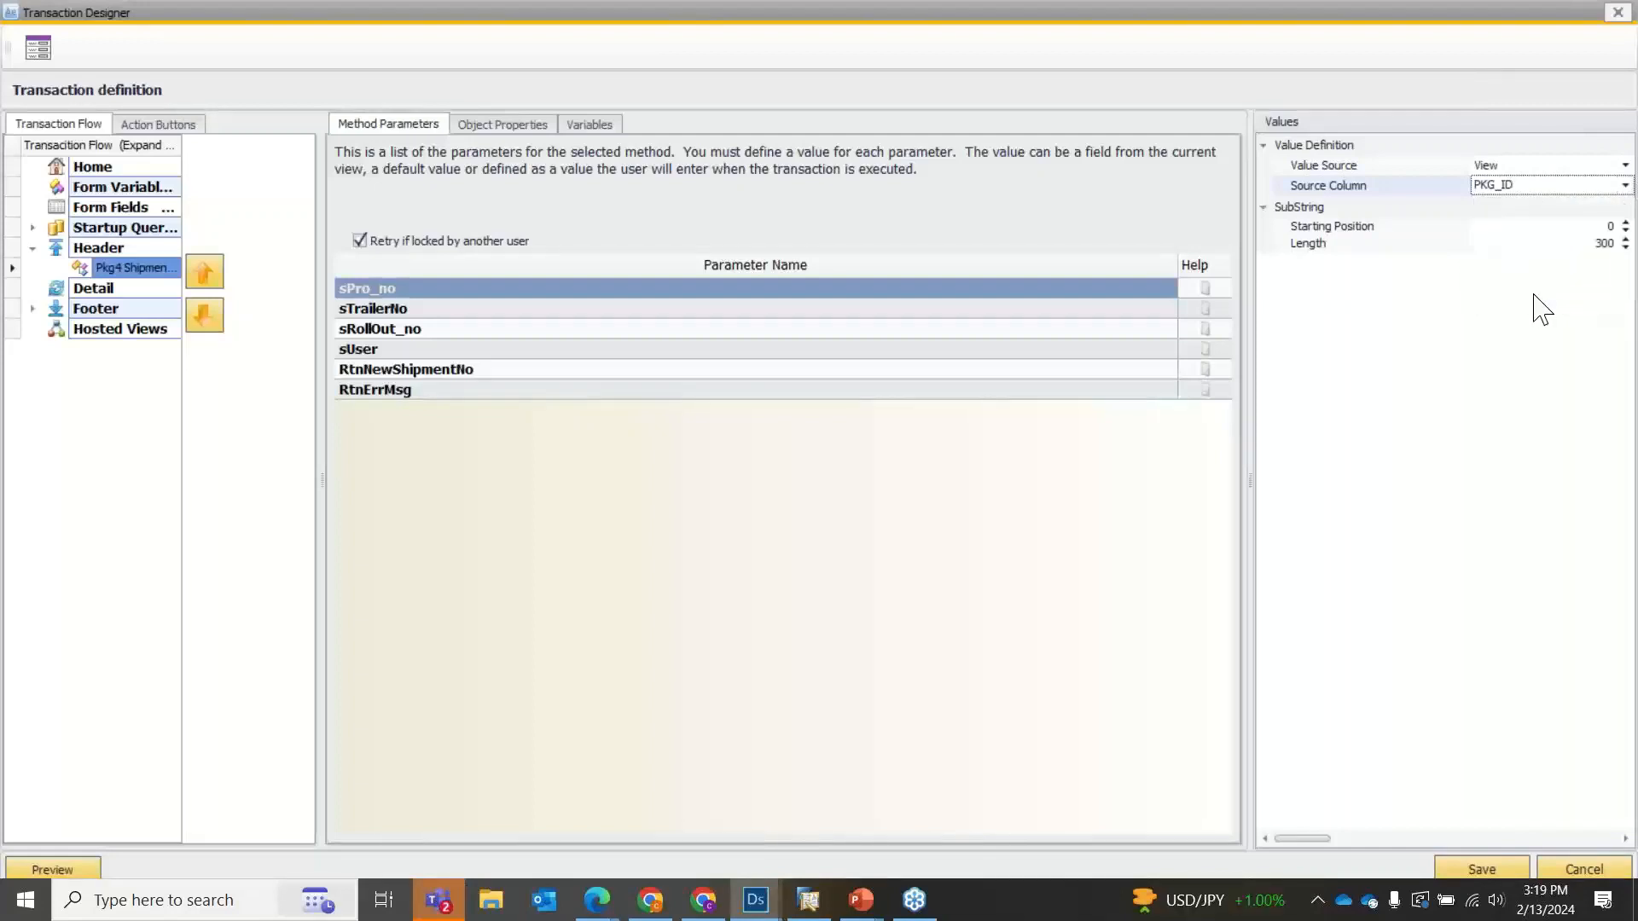
Switch the sPro_no parameter's value source to Default and examine the available default value options.
left_click(1531, 168)
left_click(1523, 200)
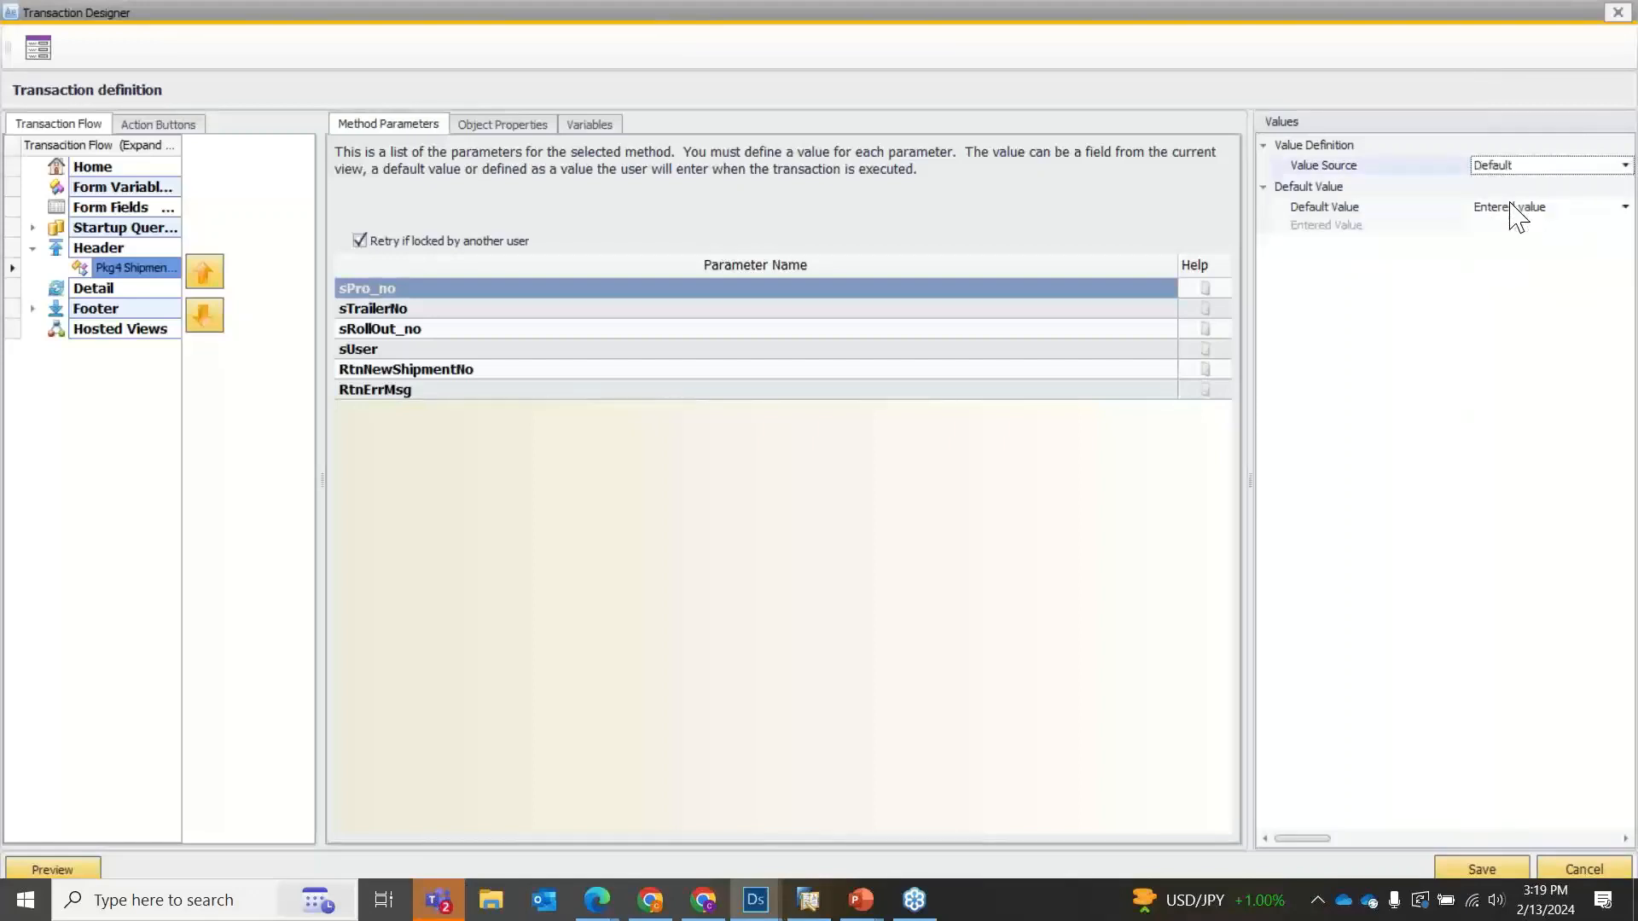
left_click(1525, 227)
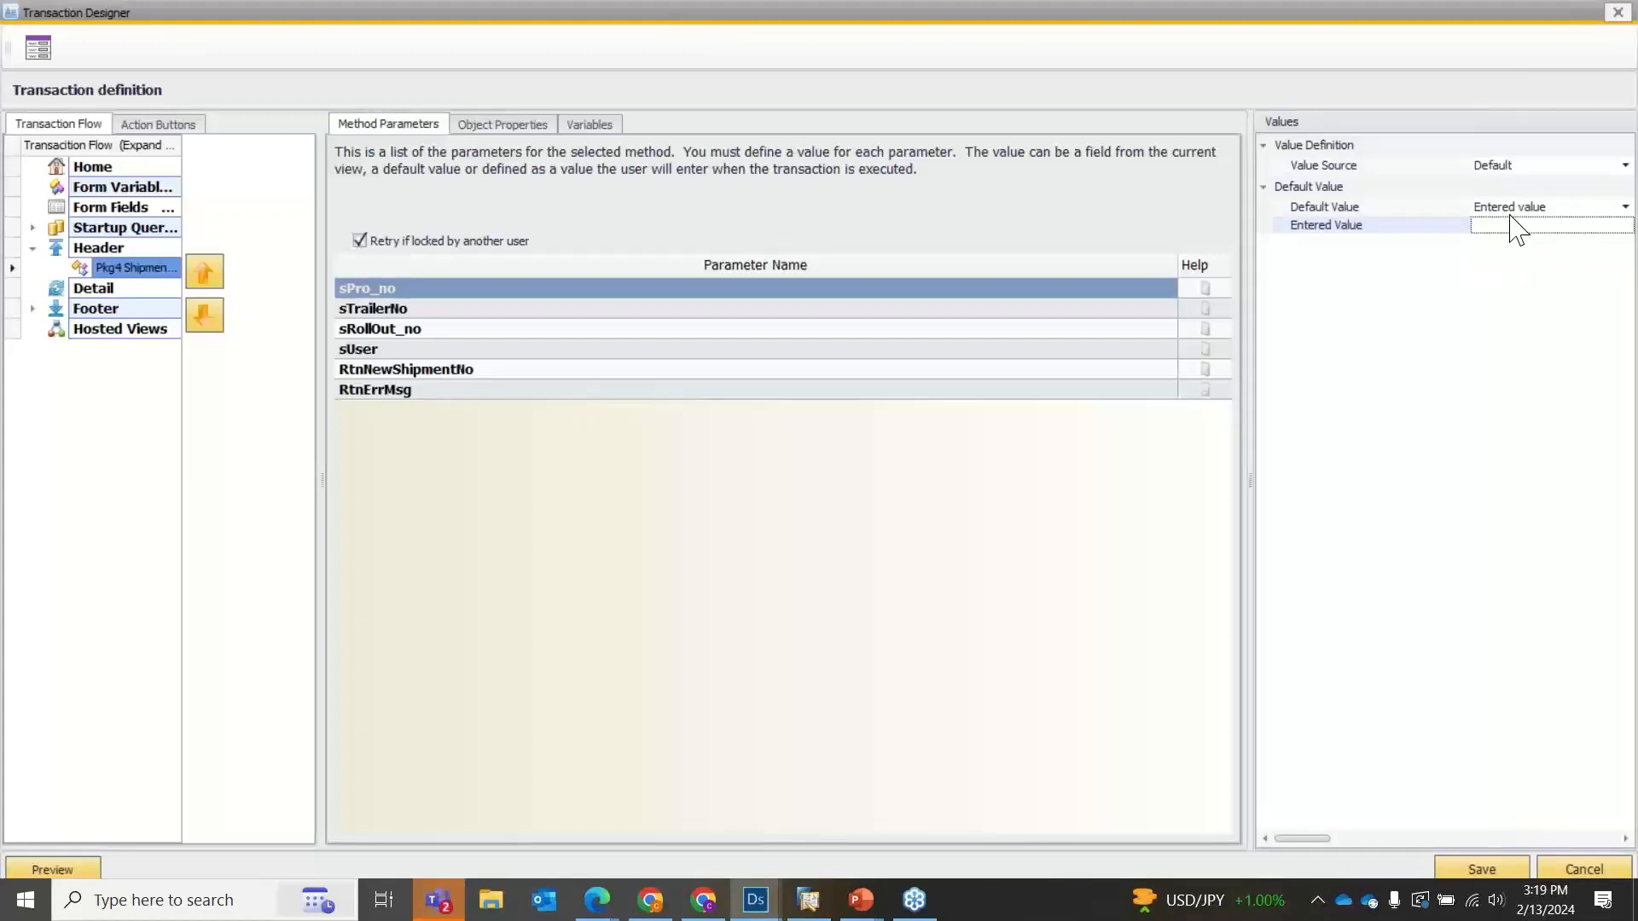
left_click(1510, 208)
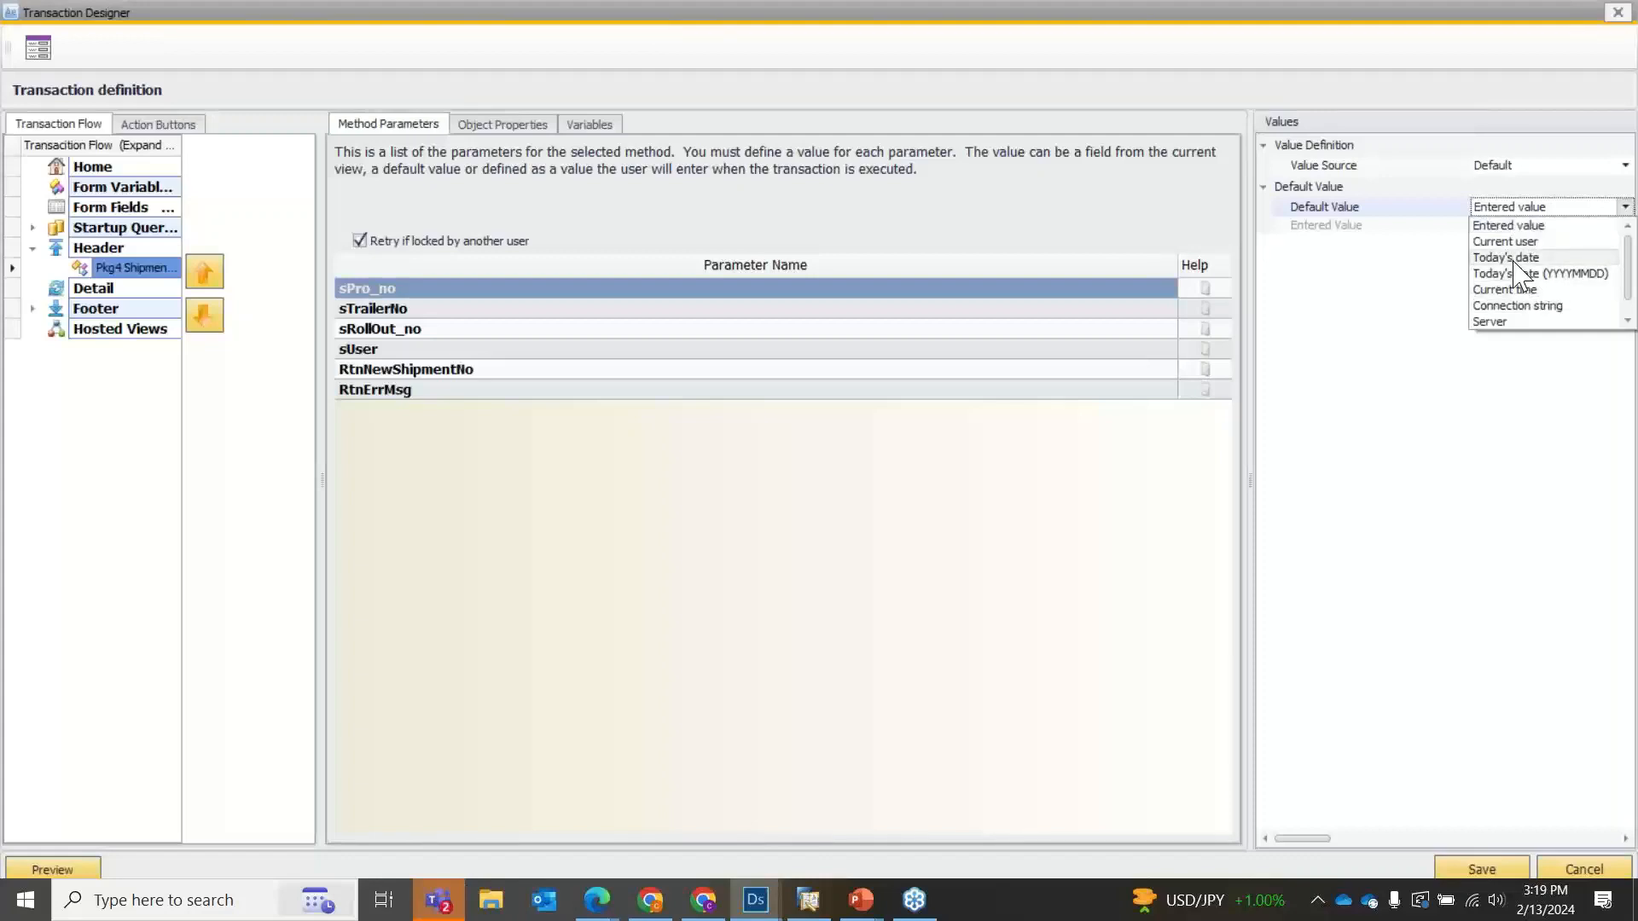
left_click(1407, 273)
Restore the sPro_no parameter's value source to User entered.
left_click(1519, 173)
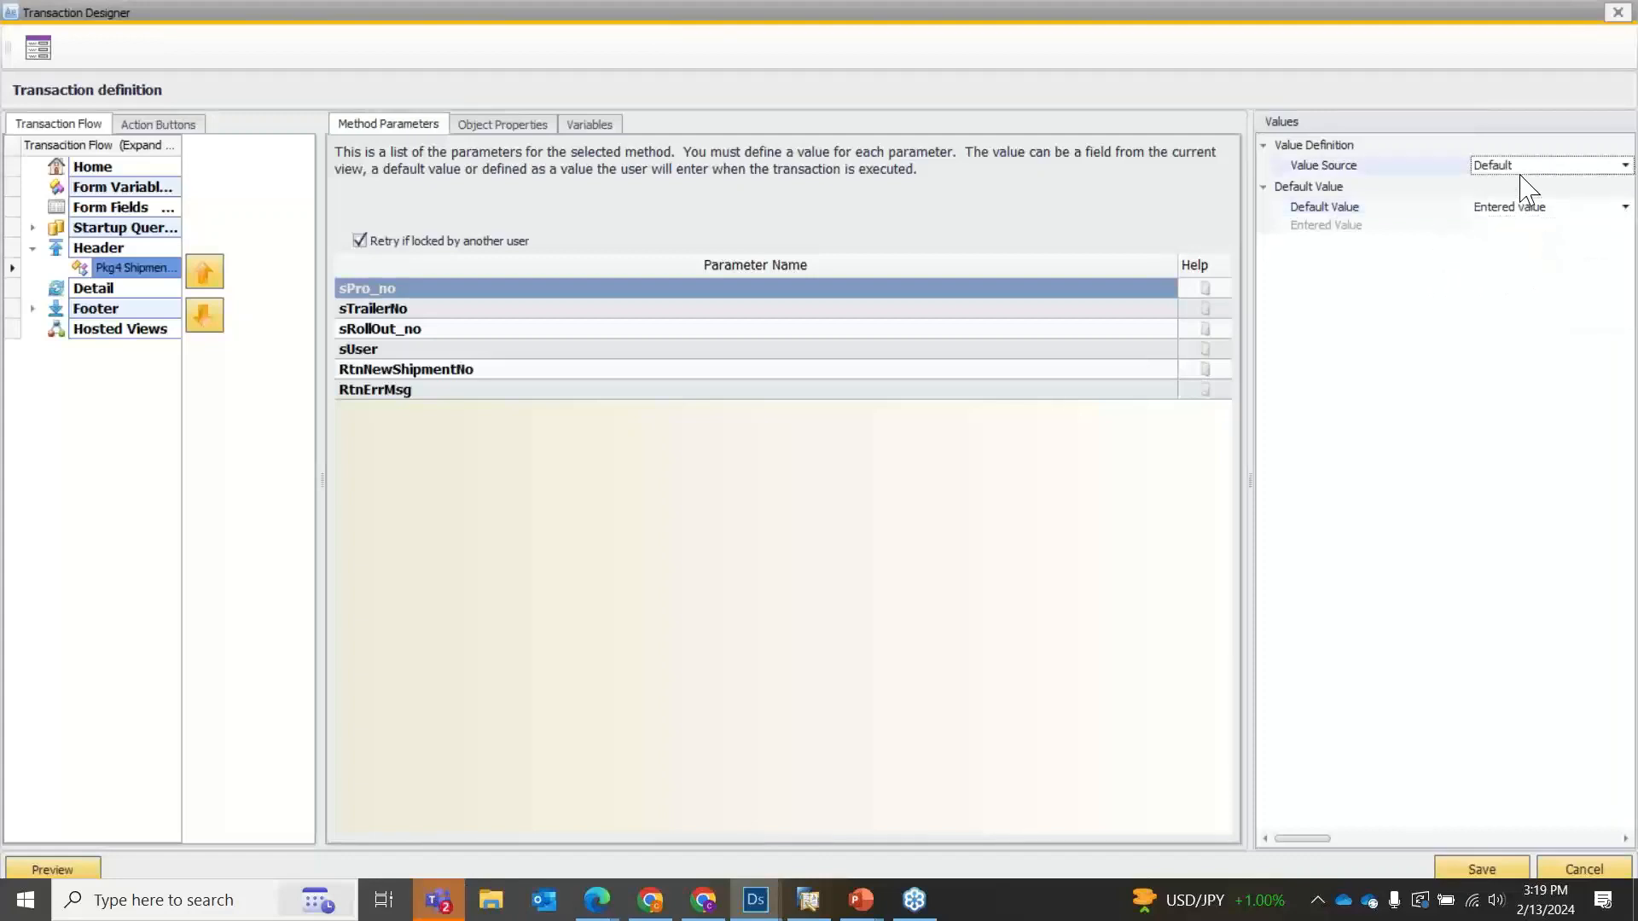
left_click(1508, 167)
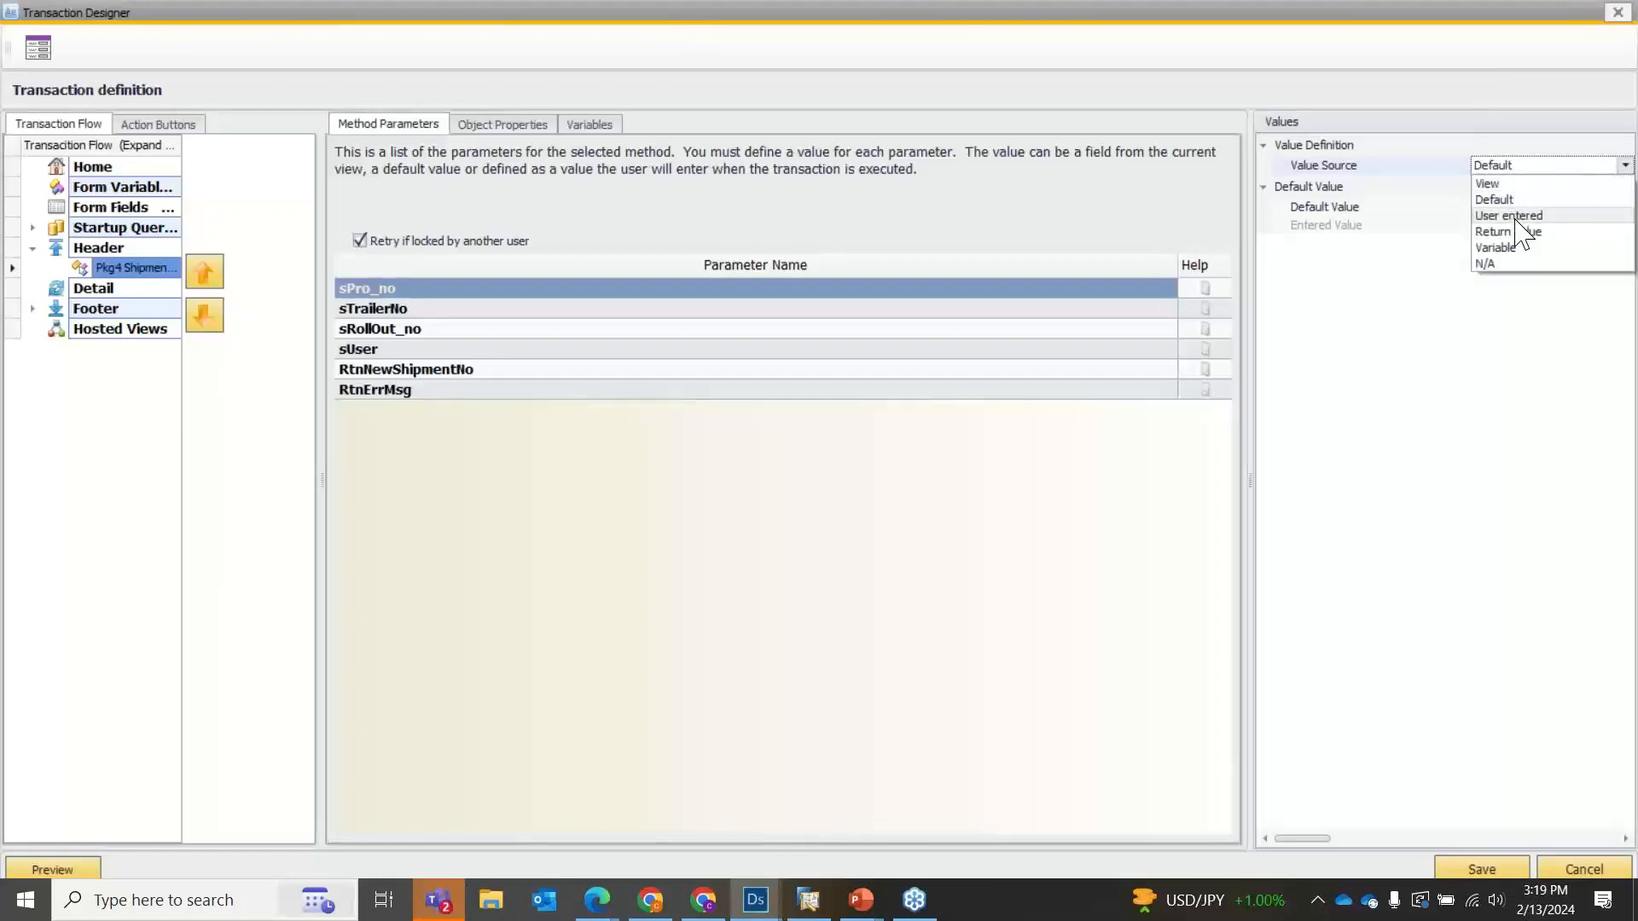
left_click(1516, 217)
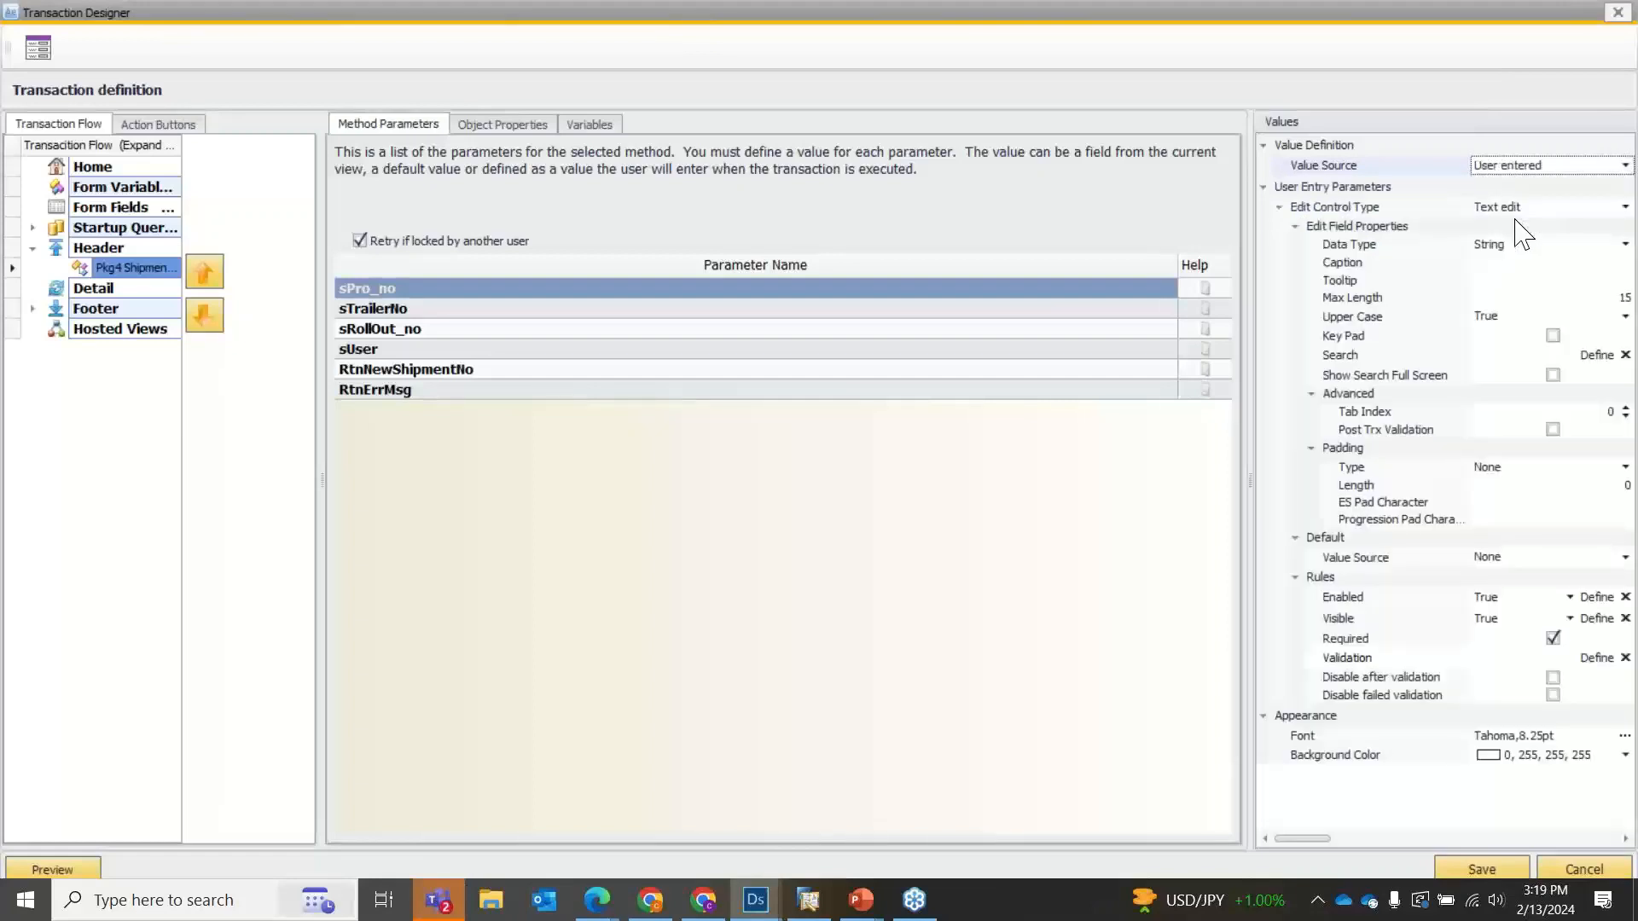
left_click(1528, 167)
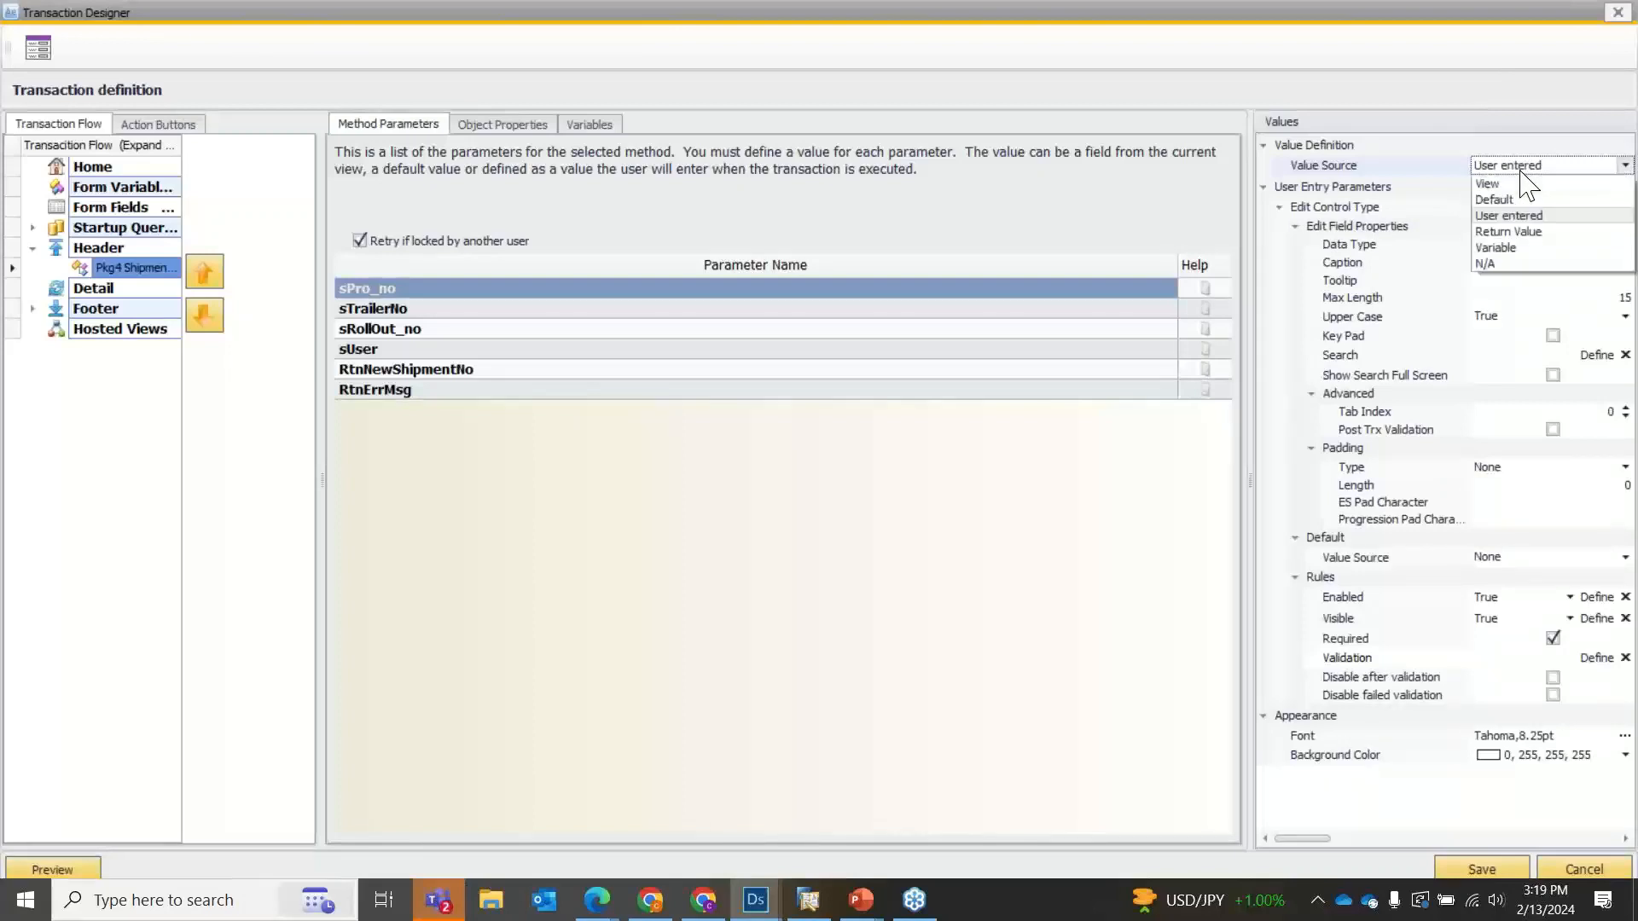
left_click(1522, 171)
Add the Get Scan Line Num stored procedure to the Header section.
right_click(152, 270)
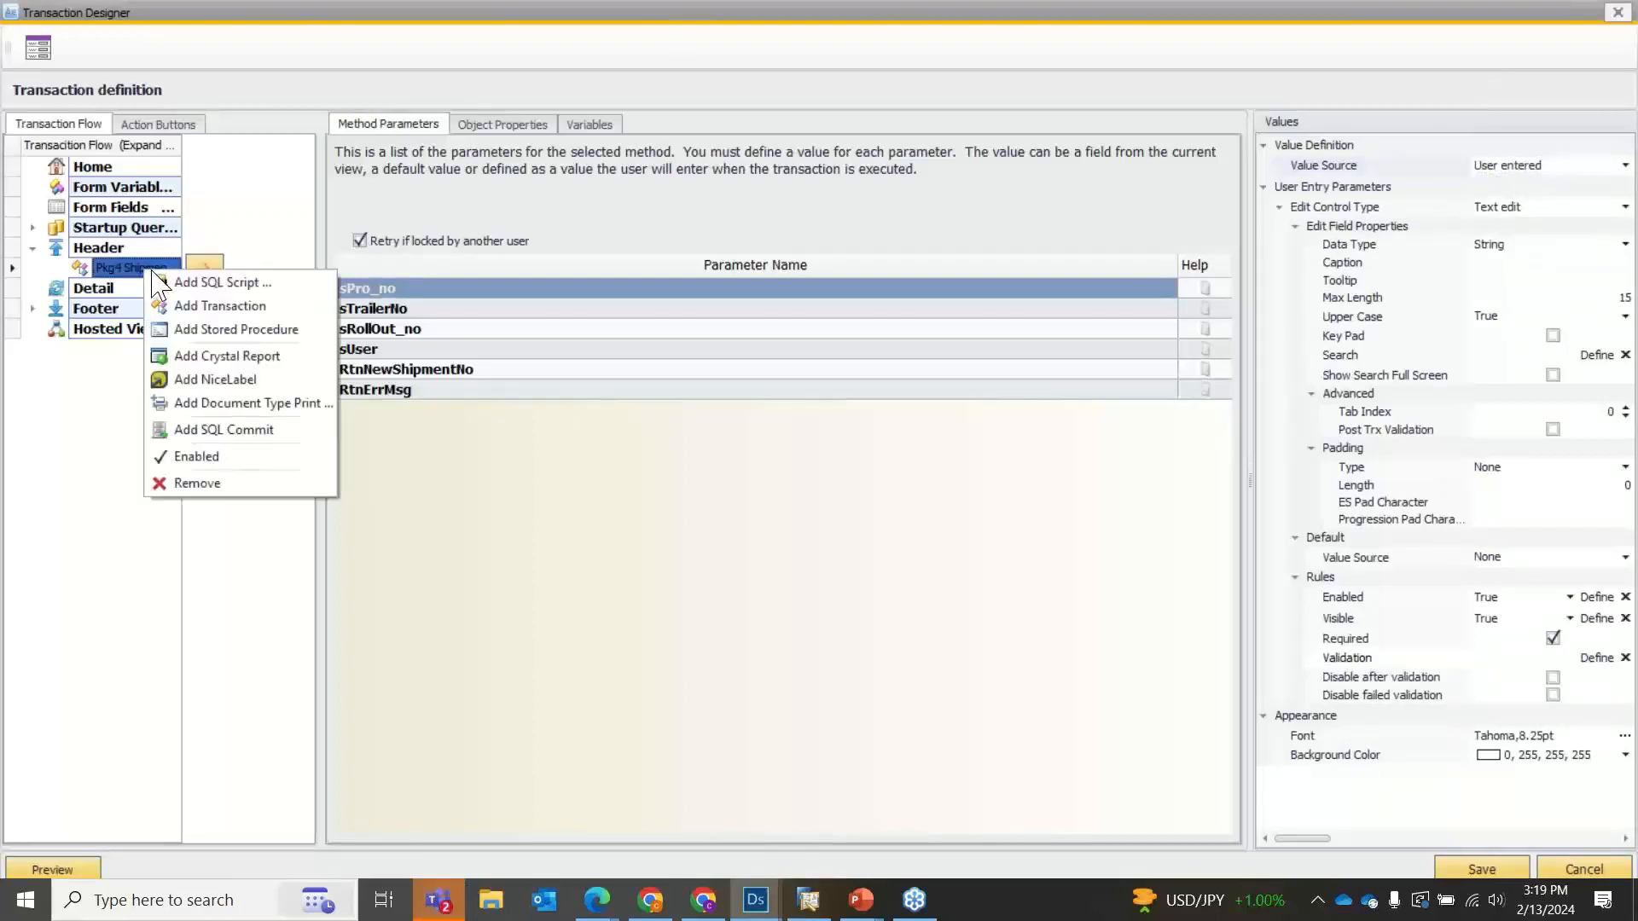
left_click(213, 331)
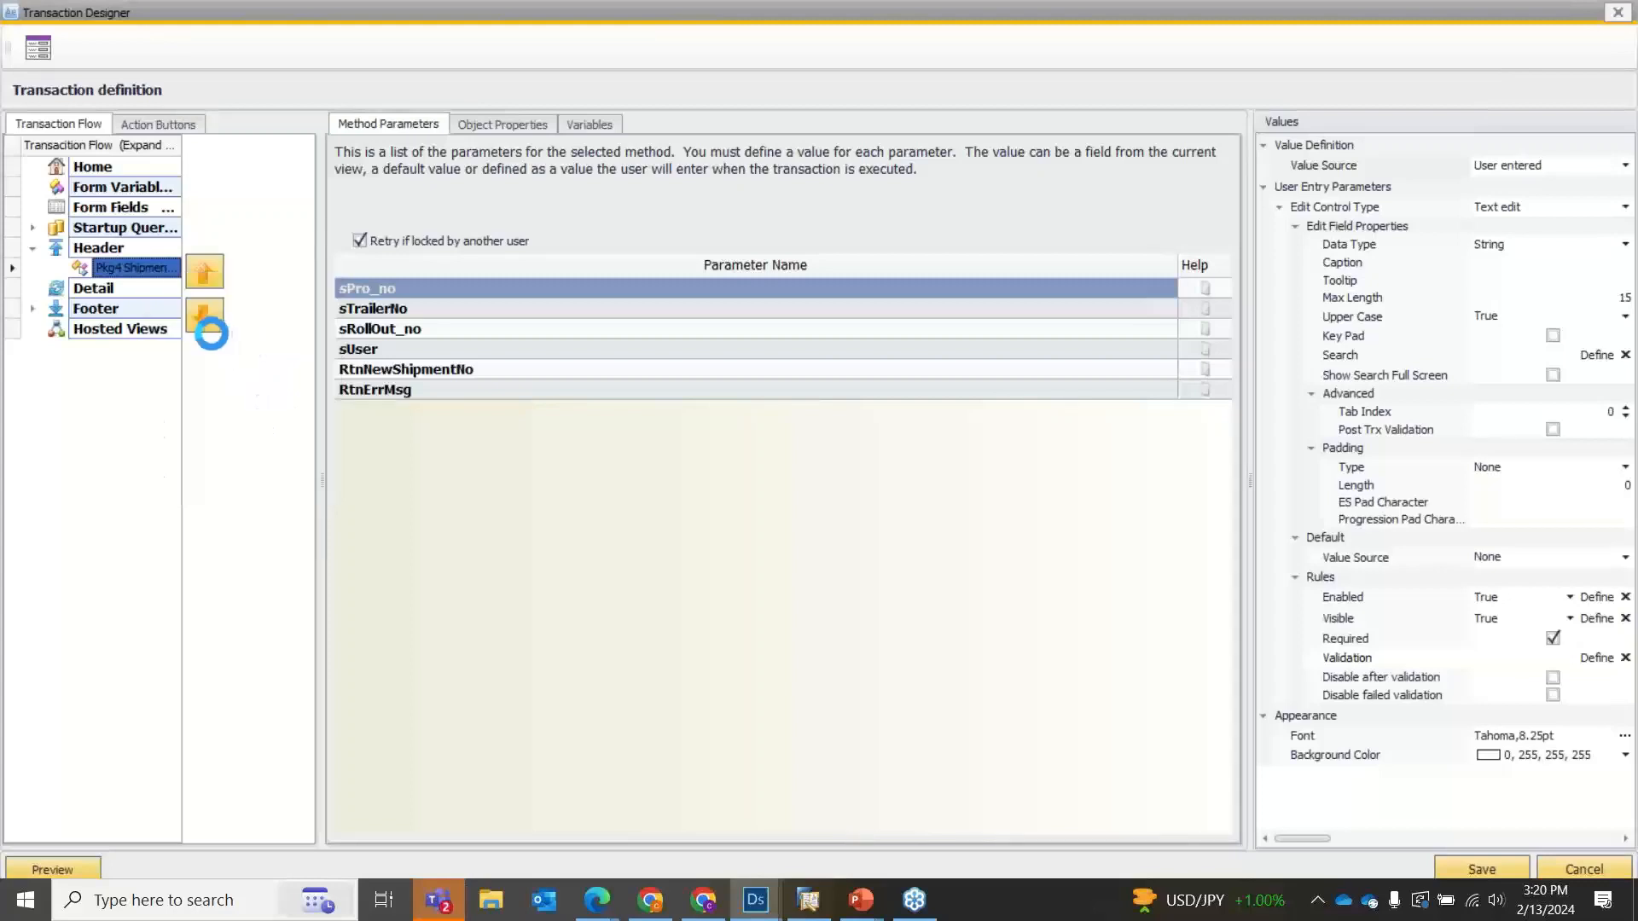
left_click(96, 99)
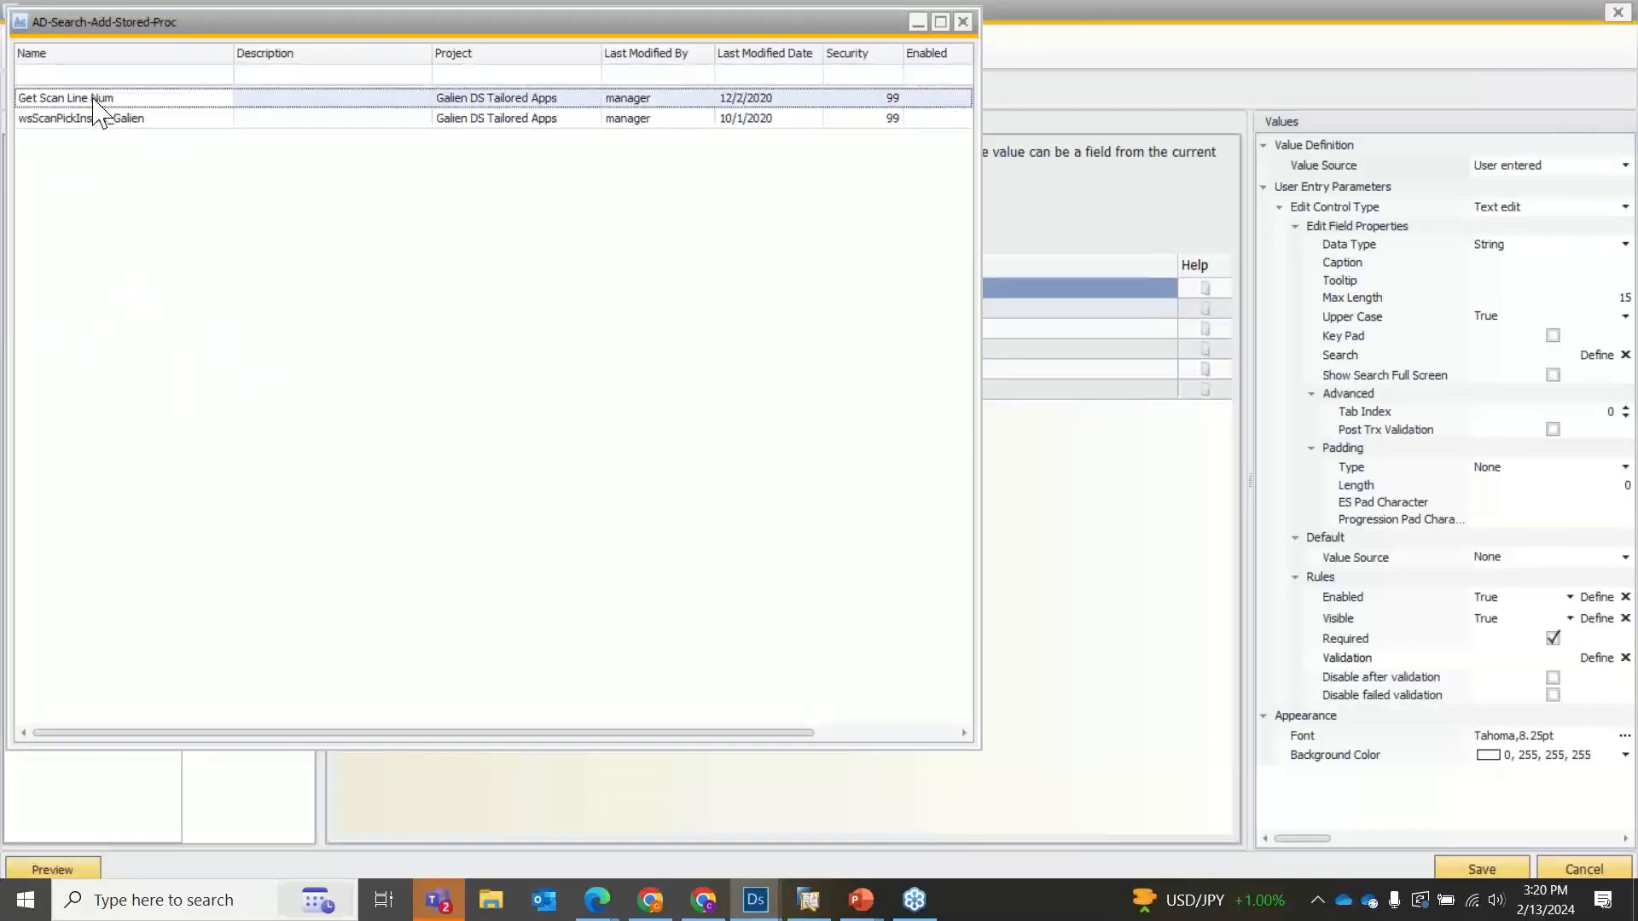
double_click(93, 101)
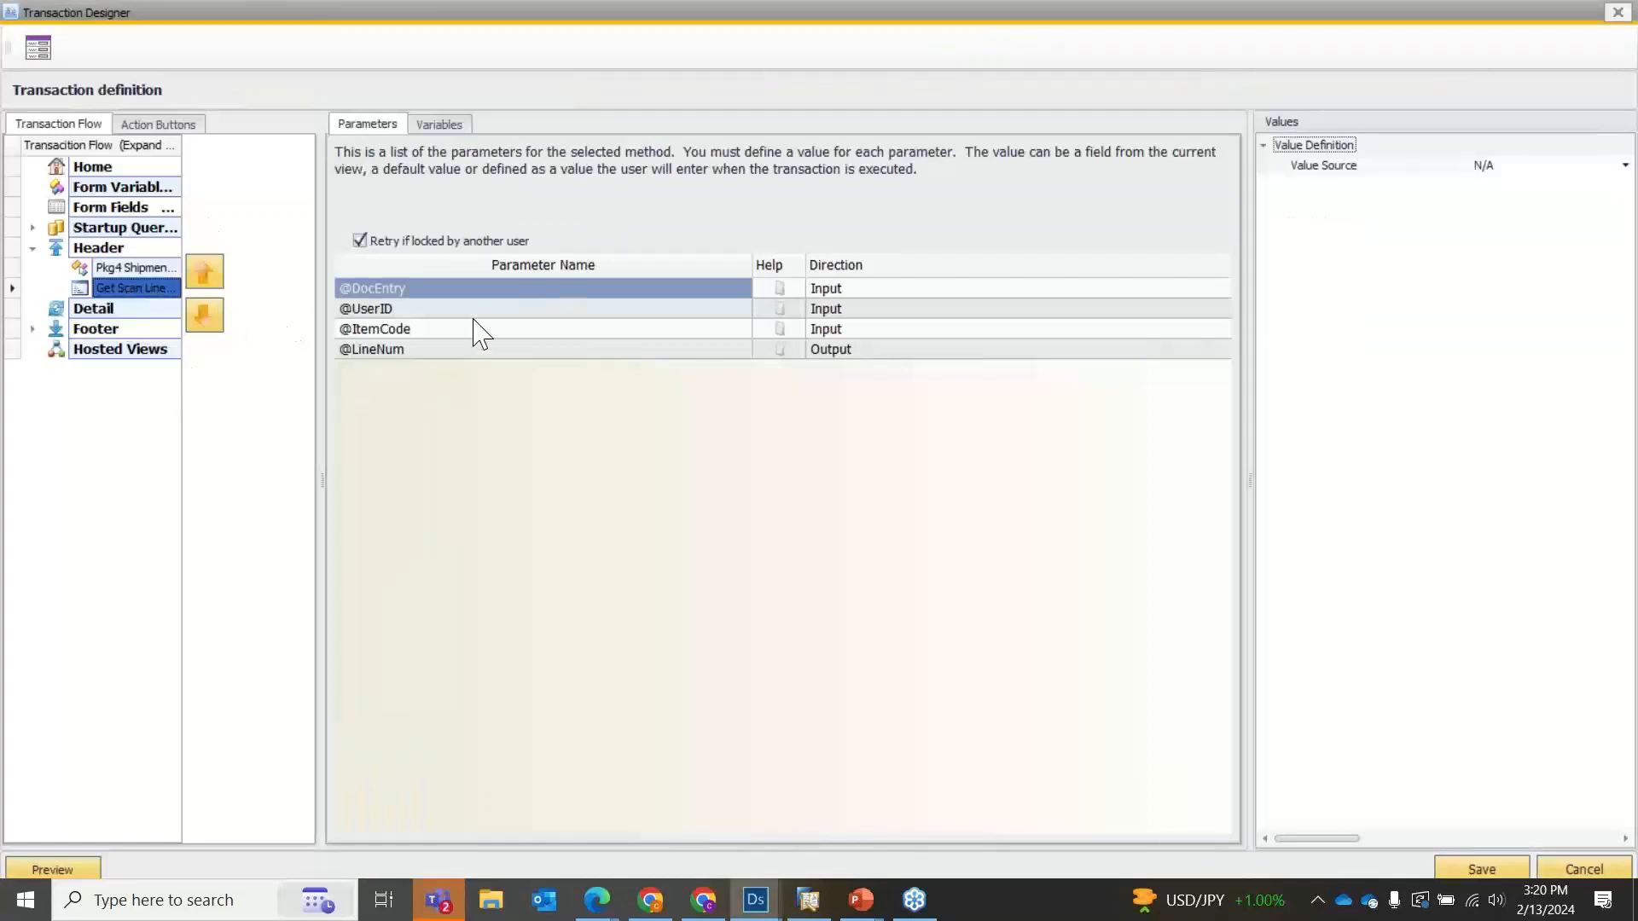
left_click(445, 310)
left_click(432, 291)
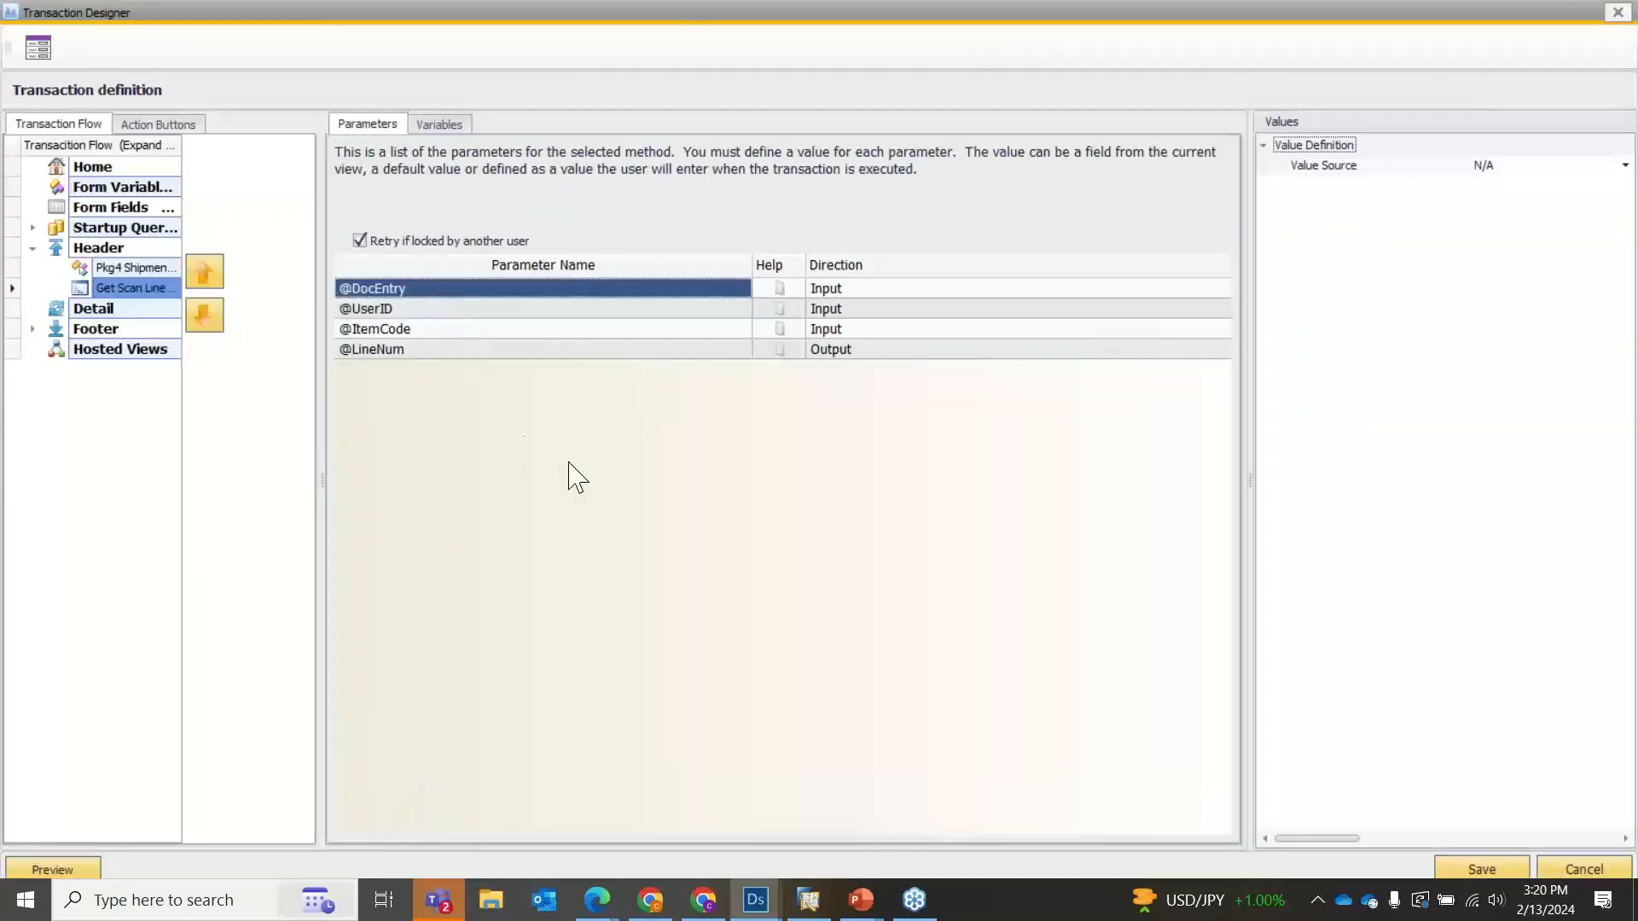
left_click(1539, 166)
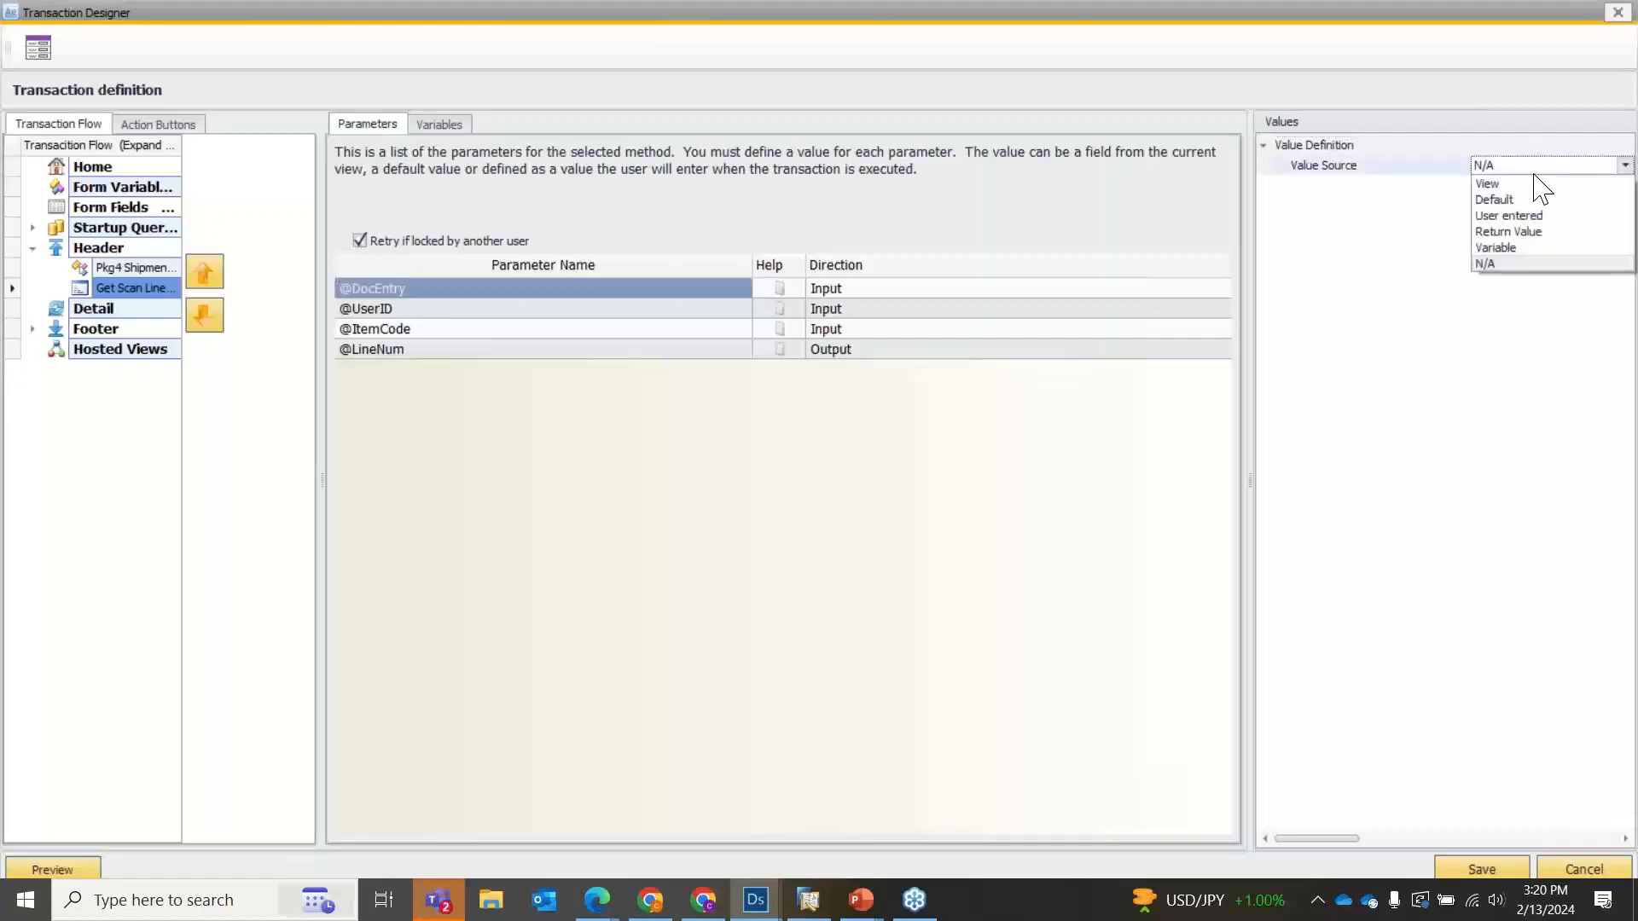
left_click(1527, 183)
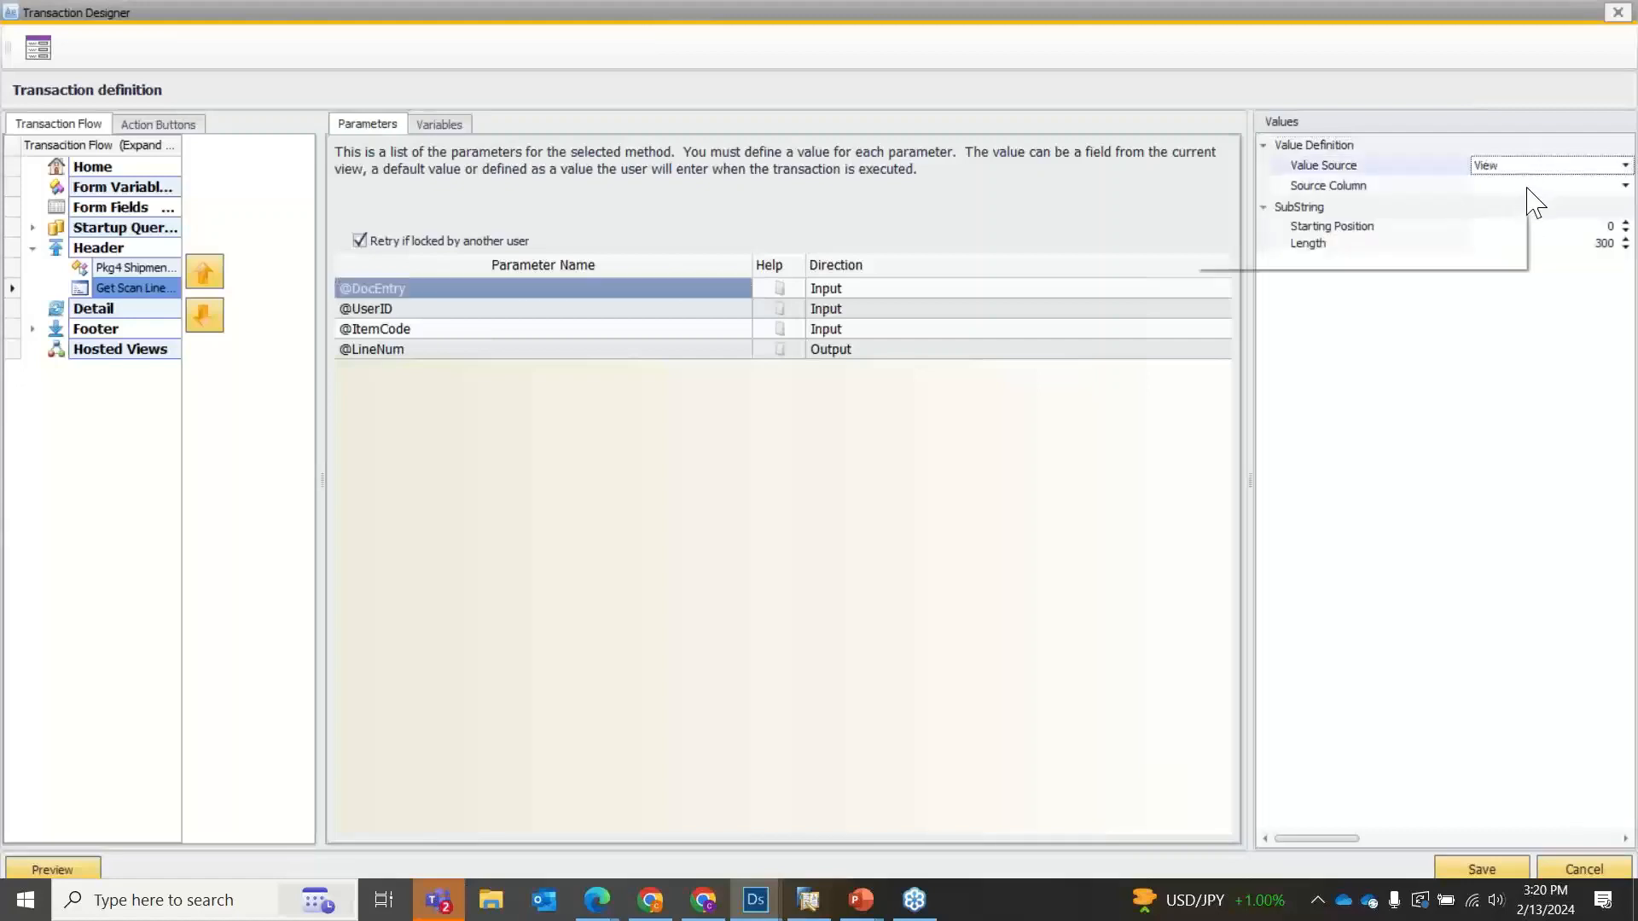
left_click(1527, 187)
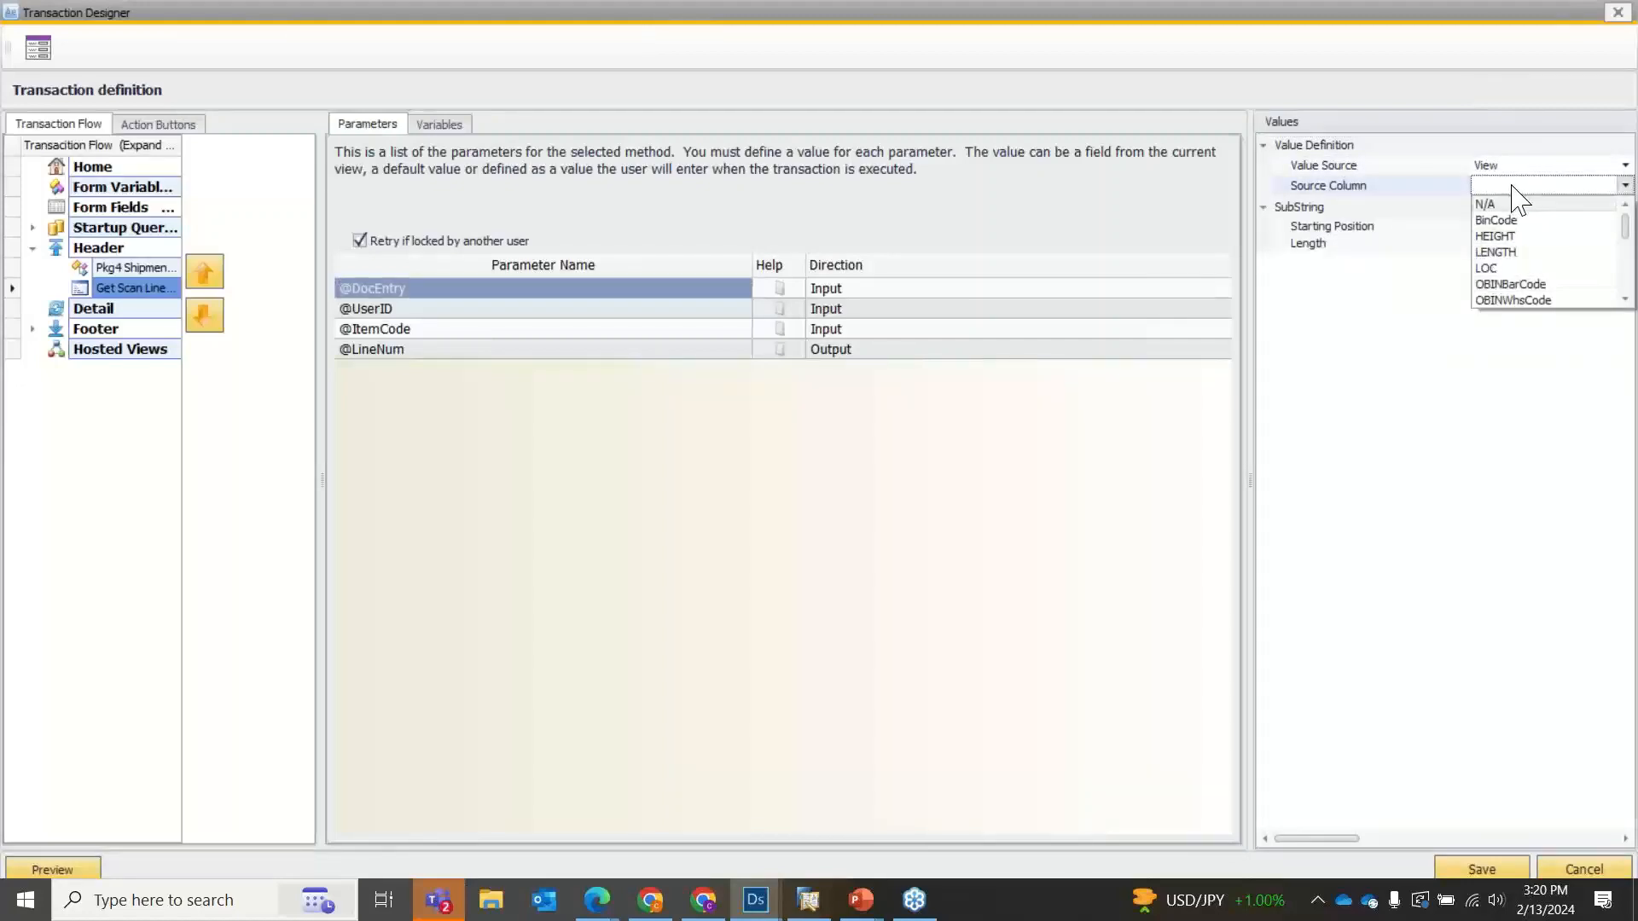
left_click(1527, 186)
left_click(485, 308)
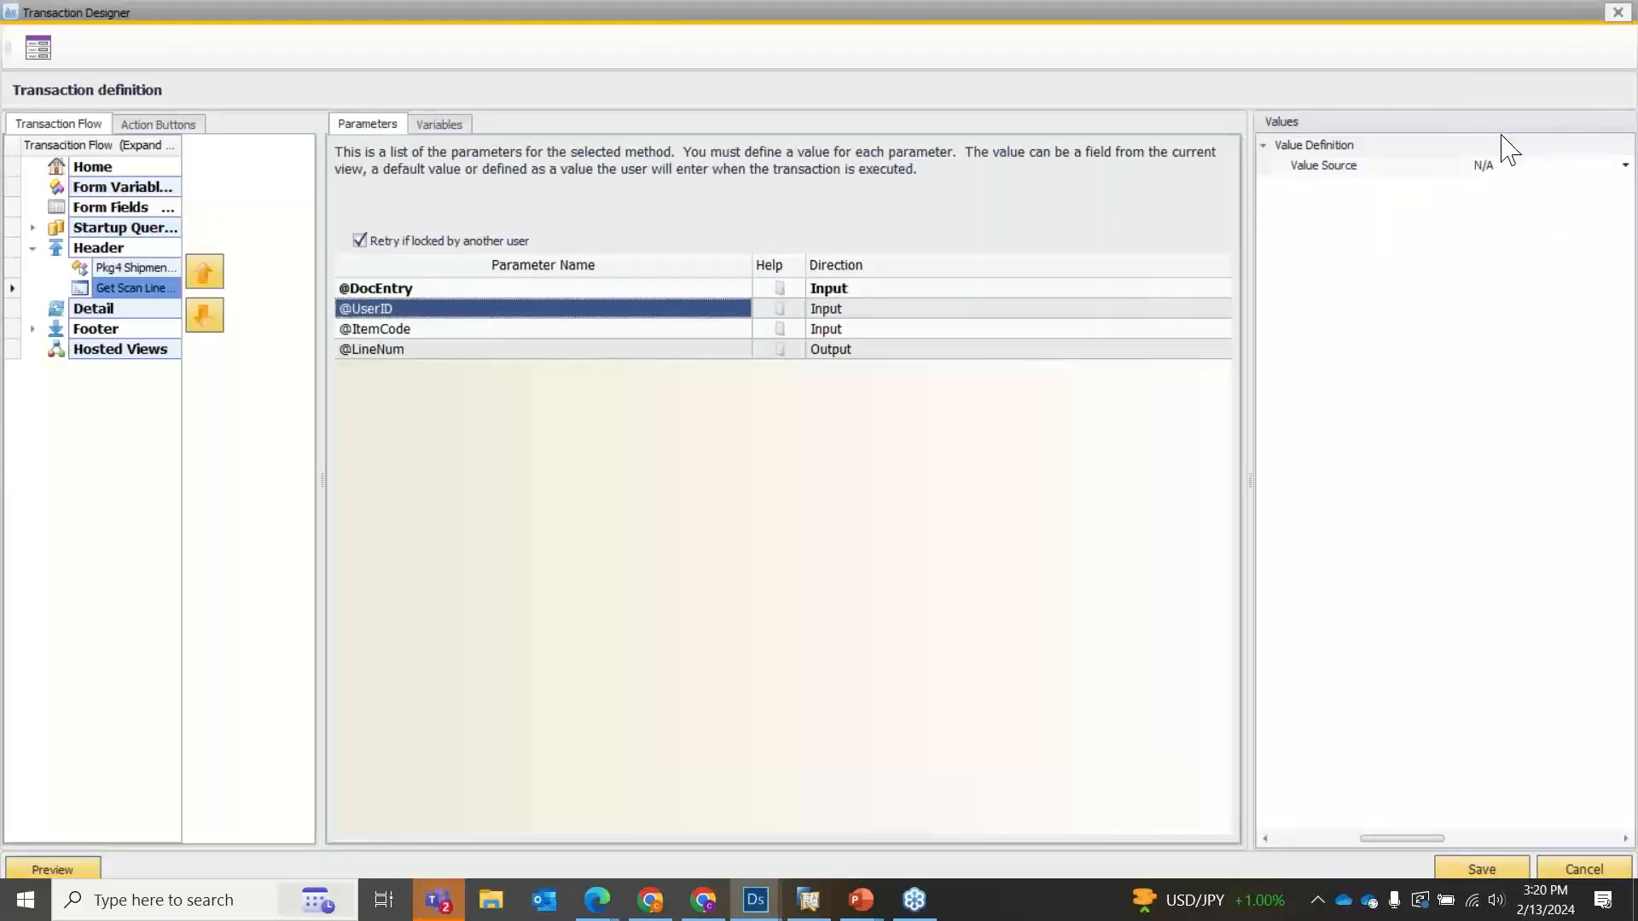
left_click(1489, 165)
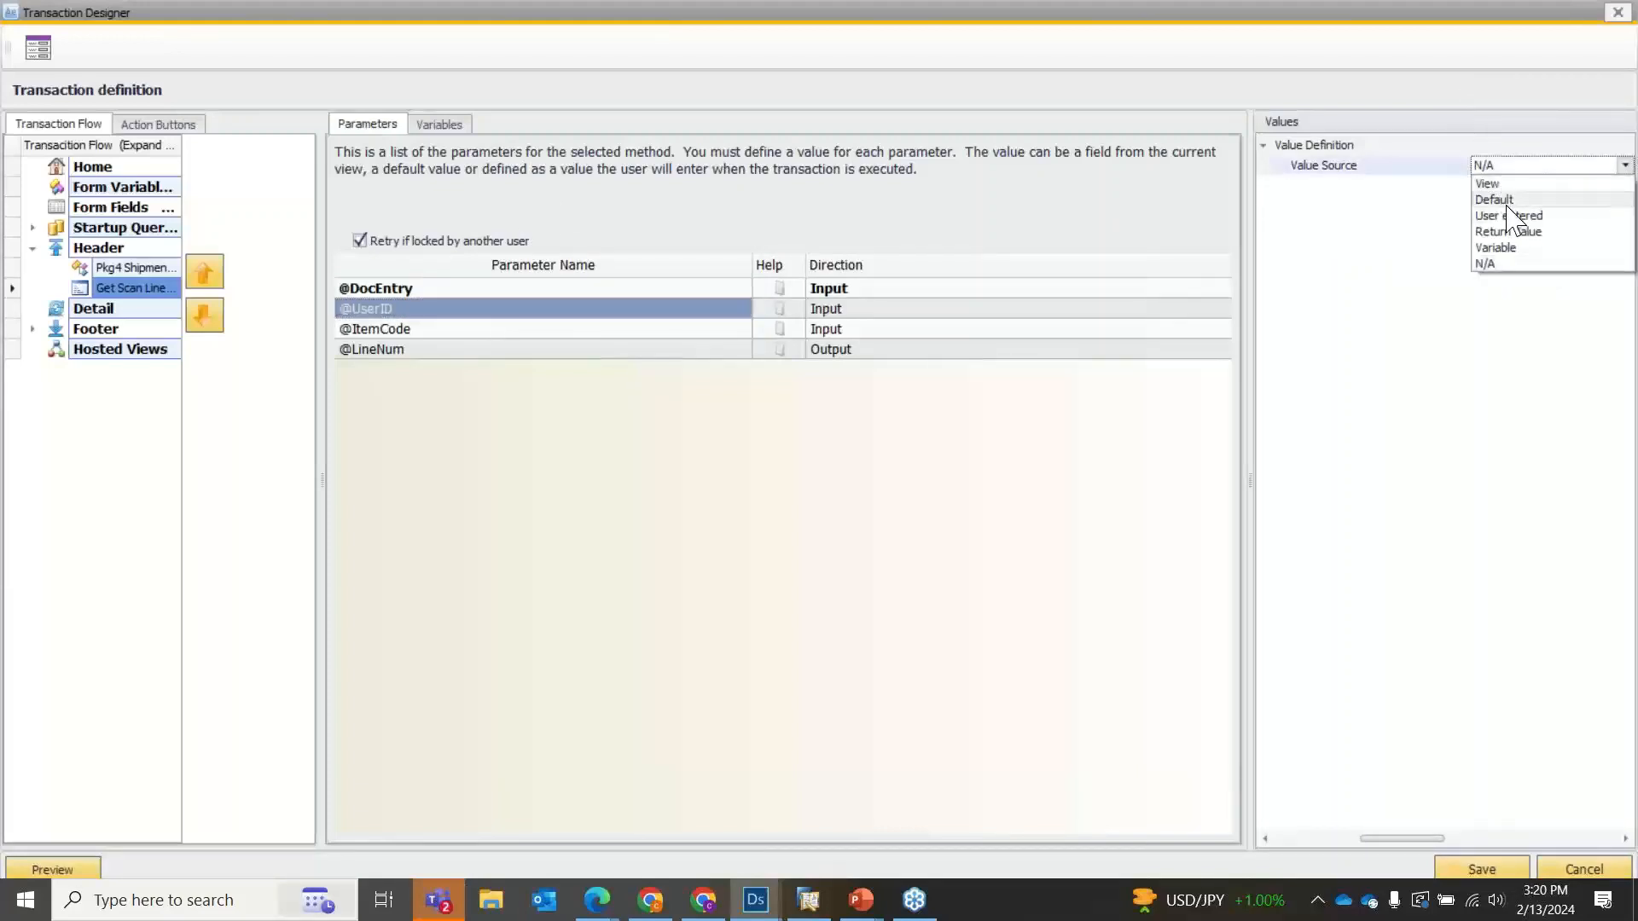
left_click(1510, 207)
left_click(1519, 208)
left_click(1514, 242)
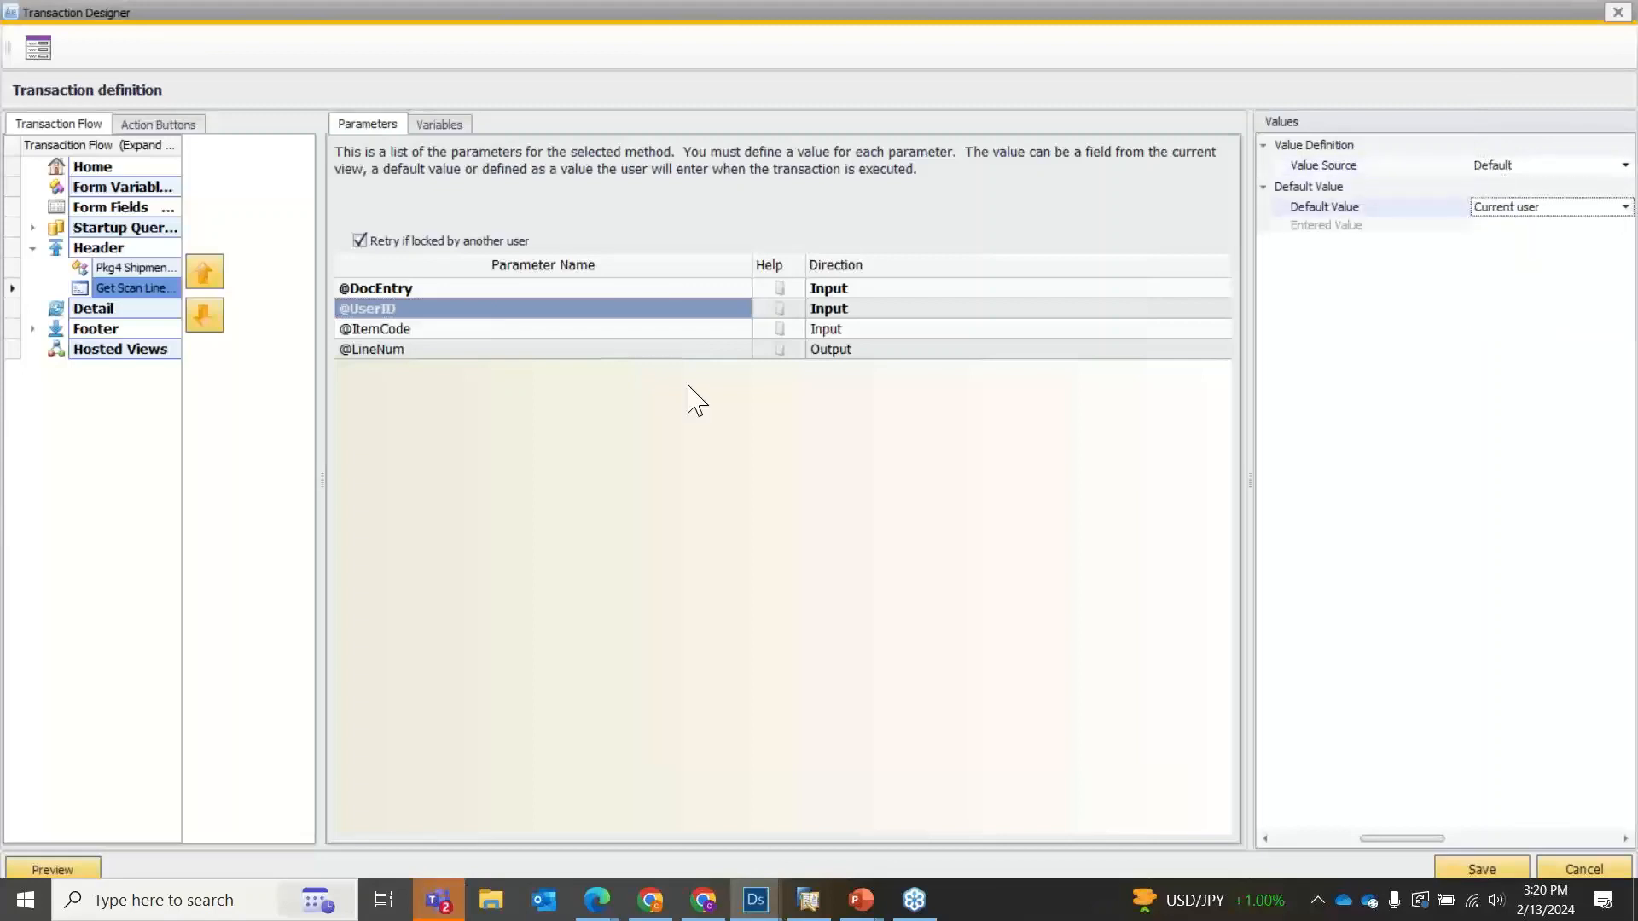
left_click(468, 332)
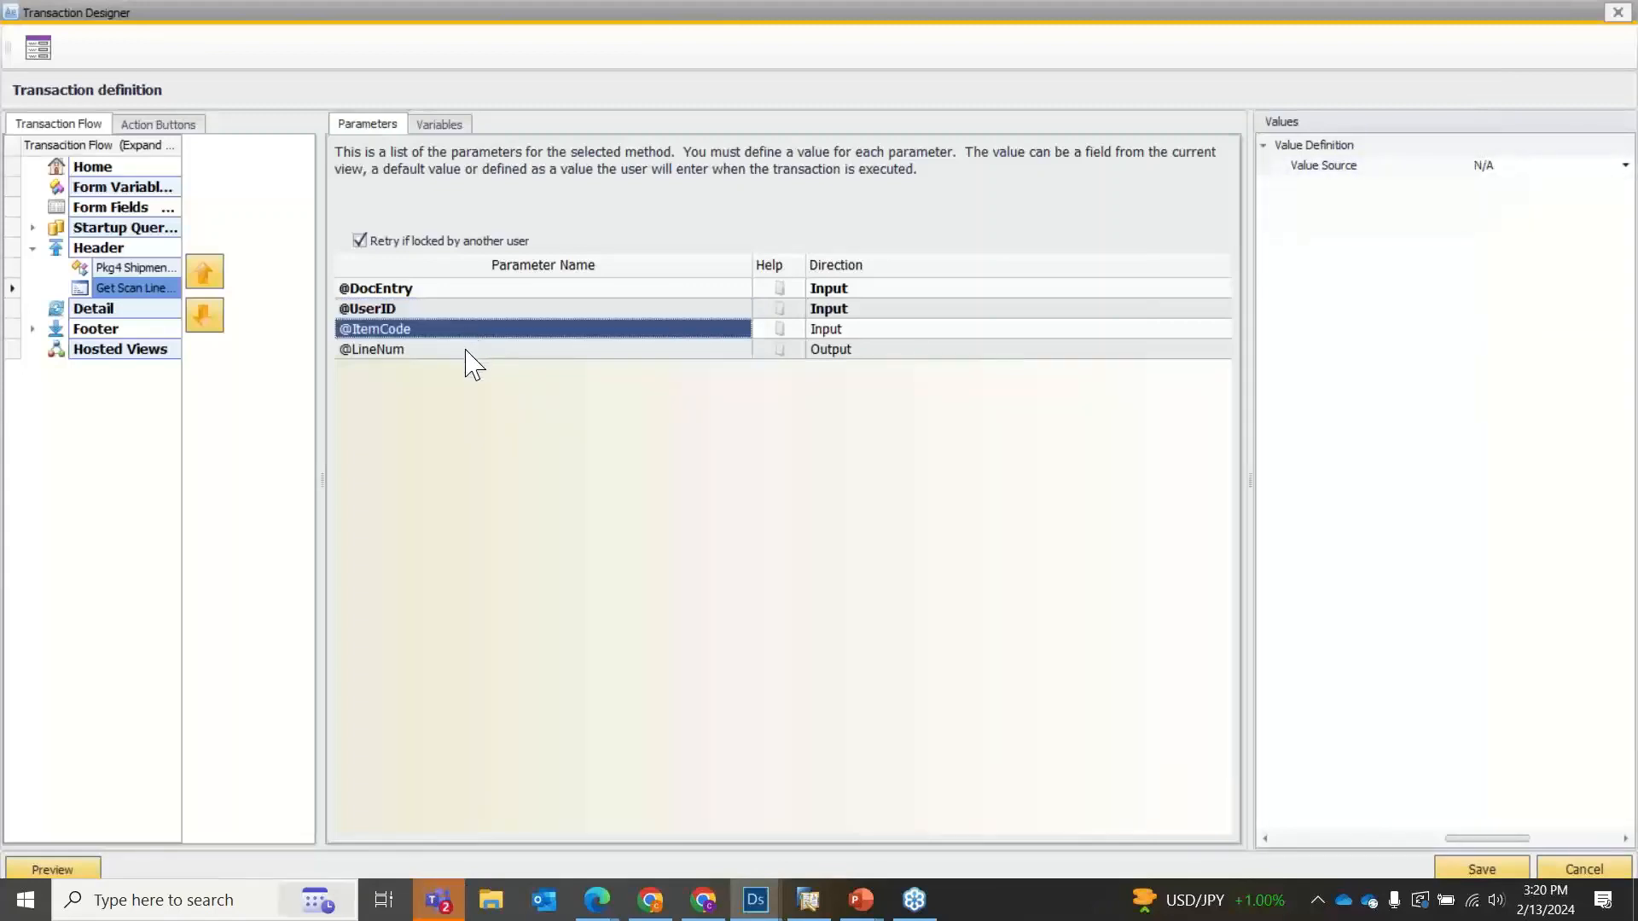
left_click(470, 353)
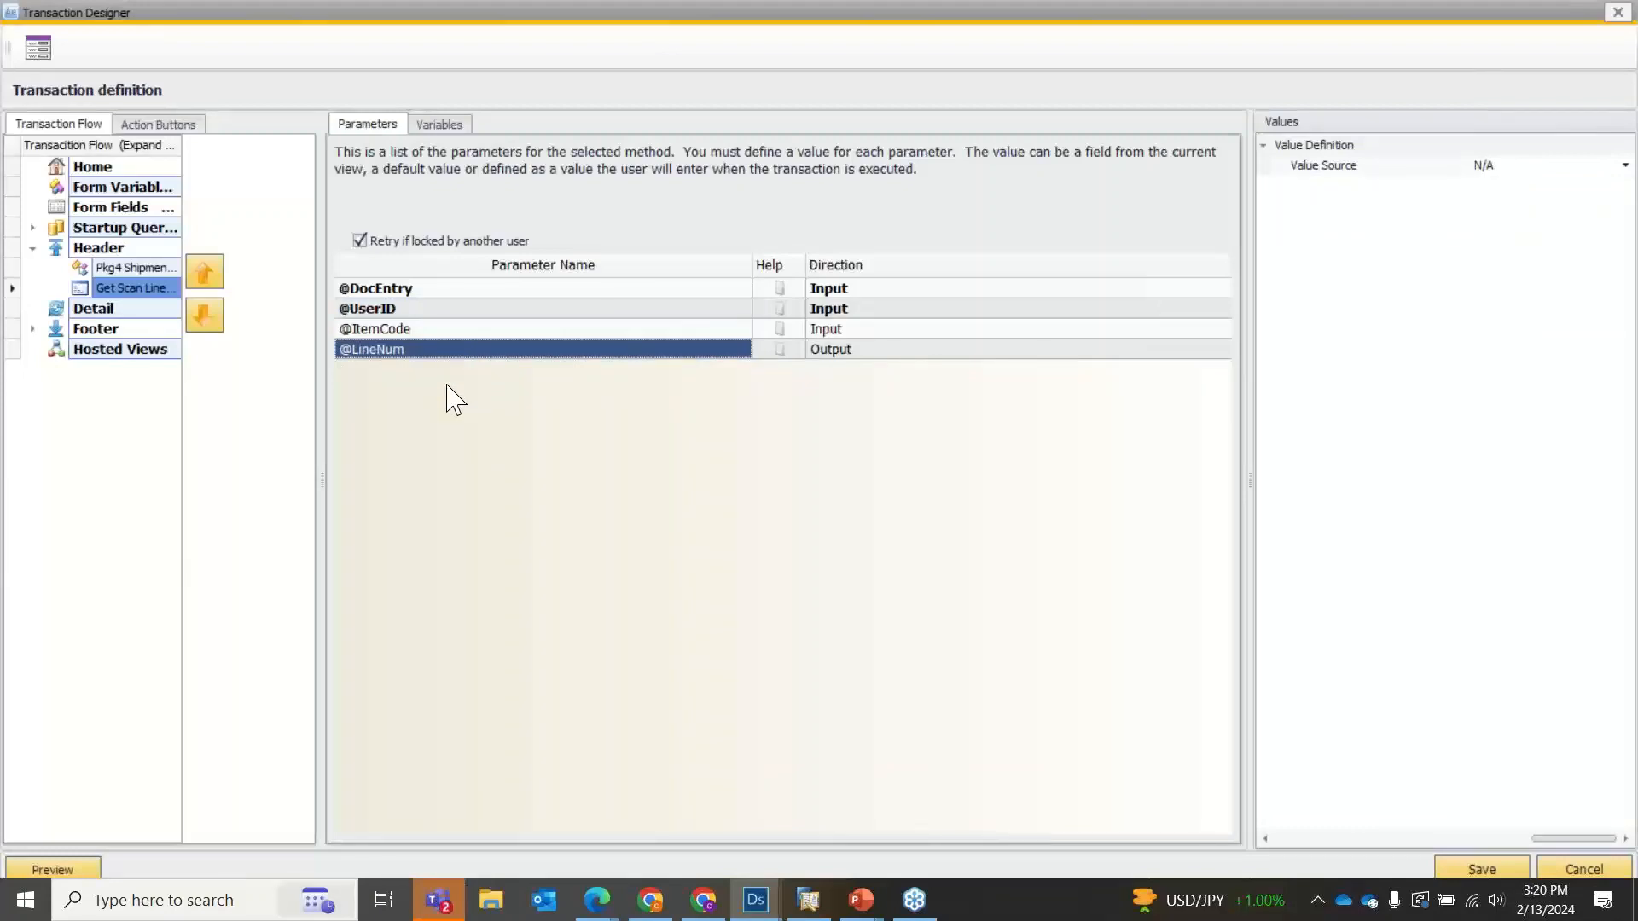
left_click(396, 332)
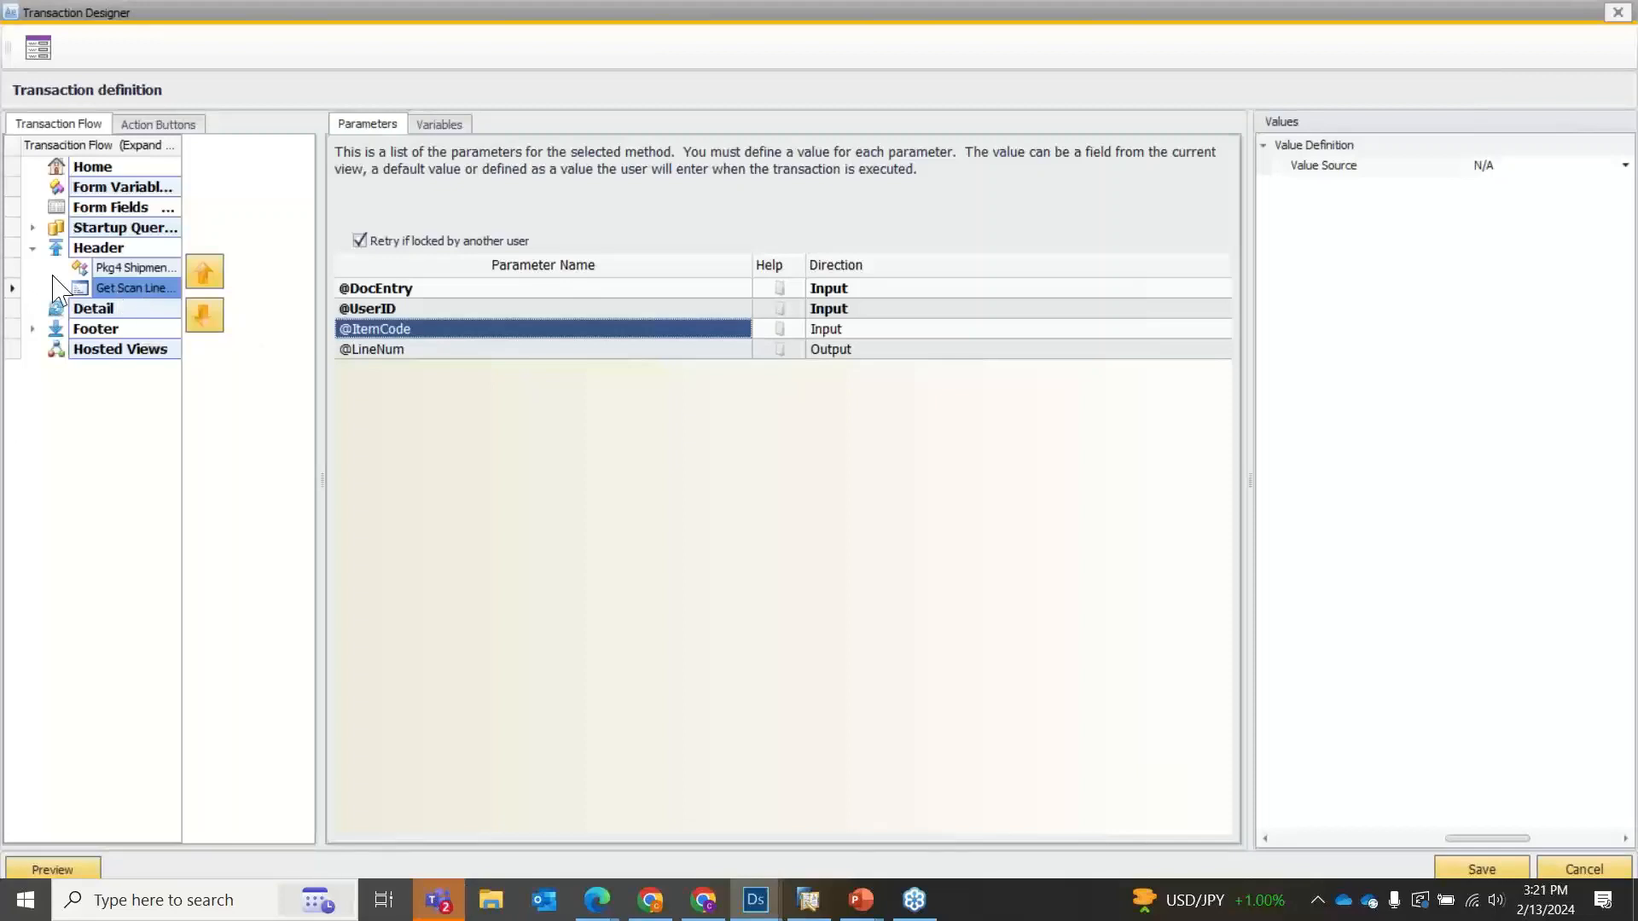
Disable the Get Scan Line stored procedure and the Pkg4 Shipment Create transaction in the Header section.
right_click(110, 287)
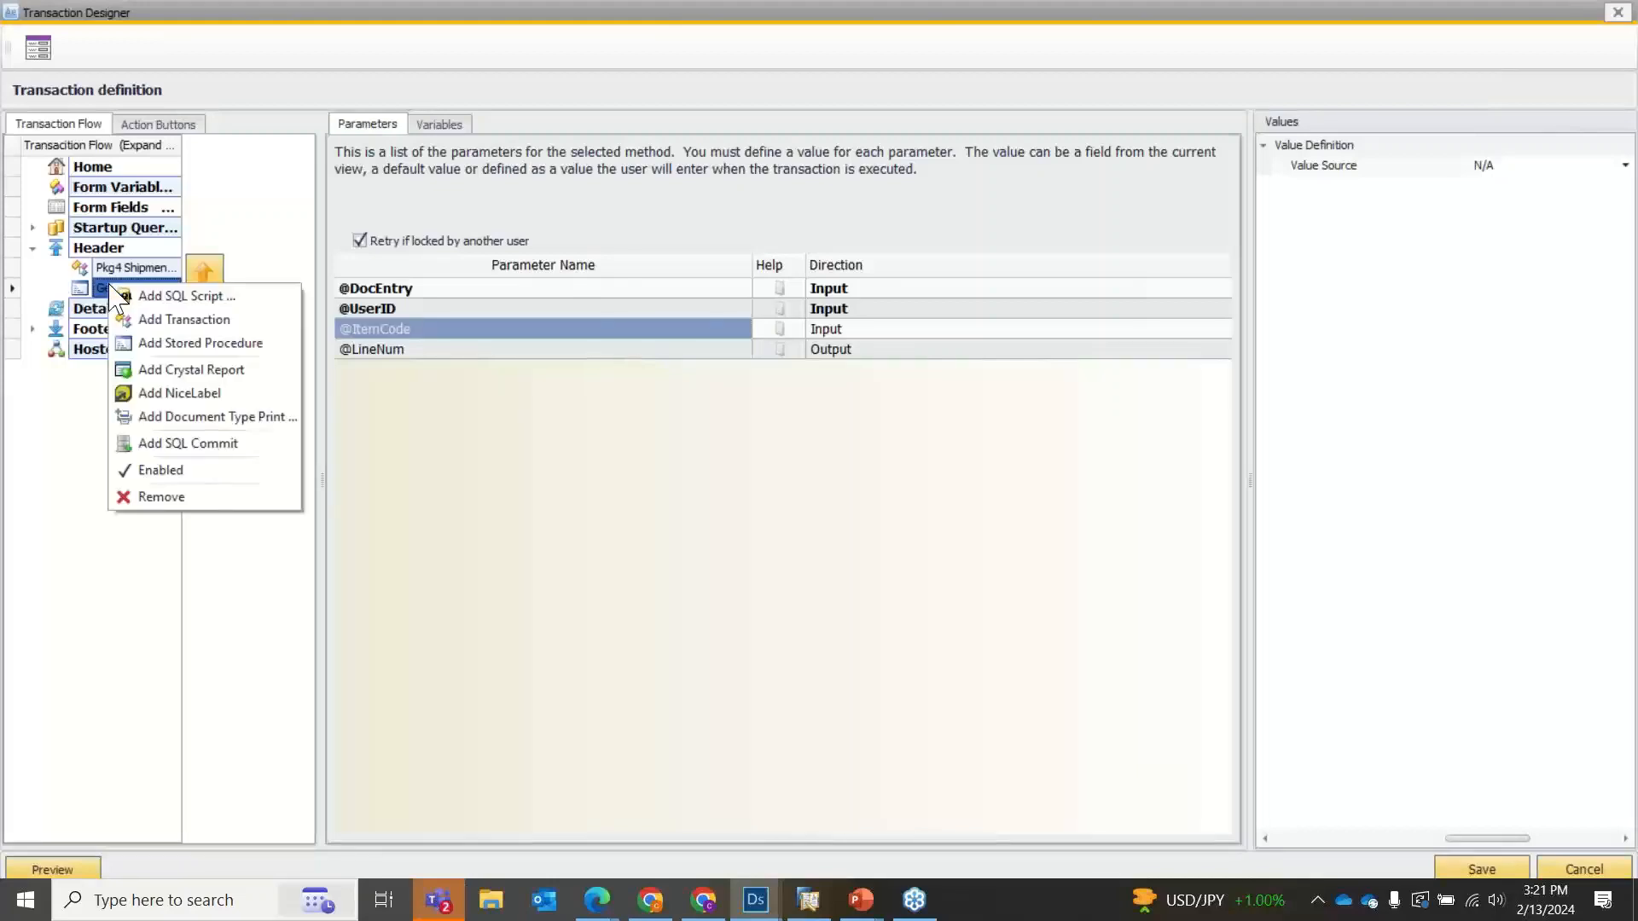
left_click(138, 474)
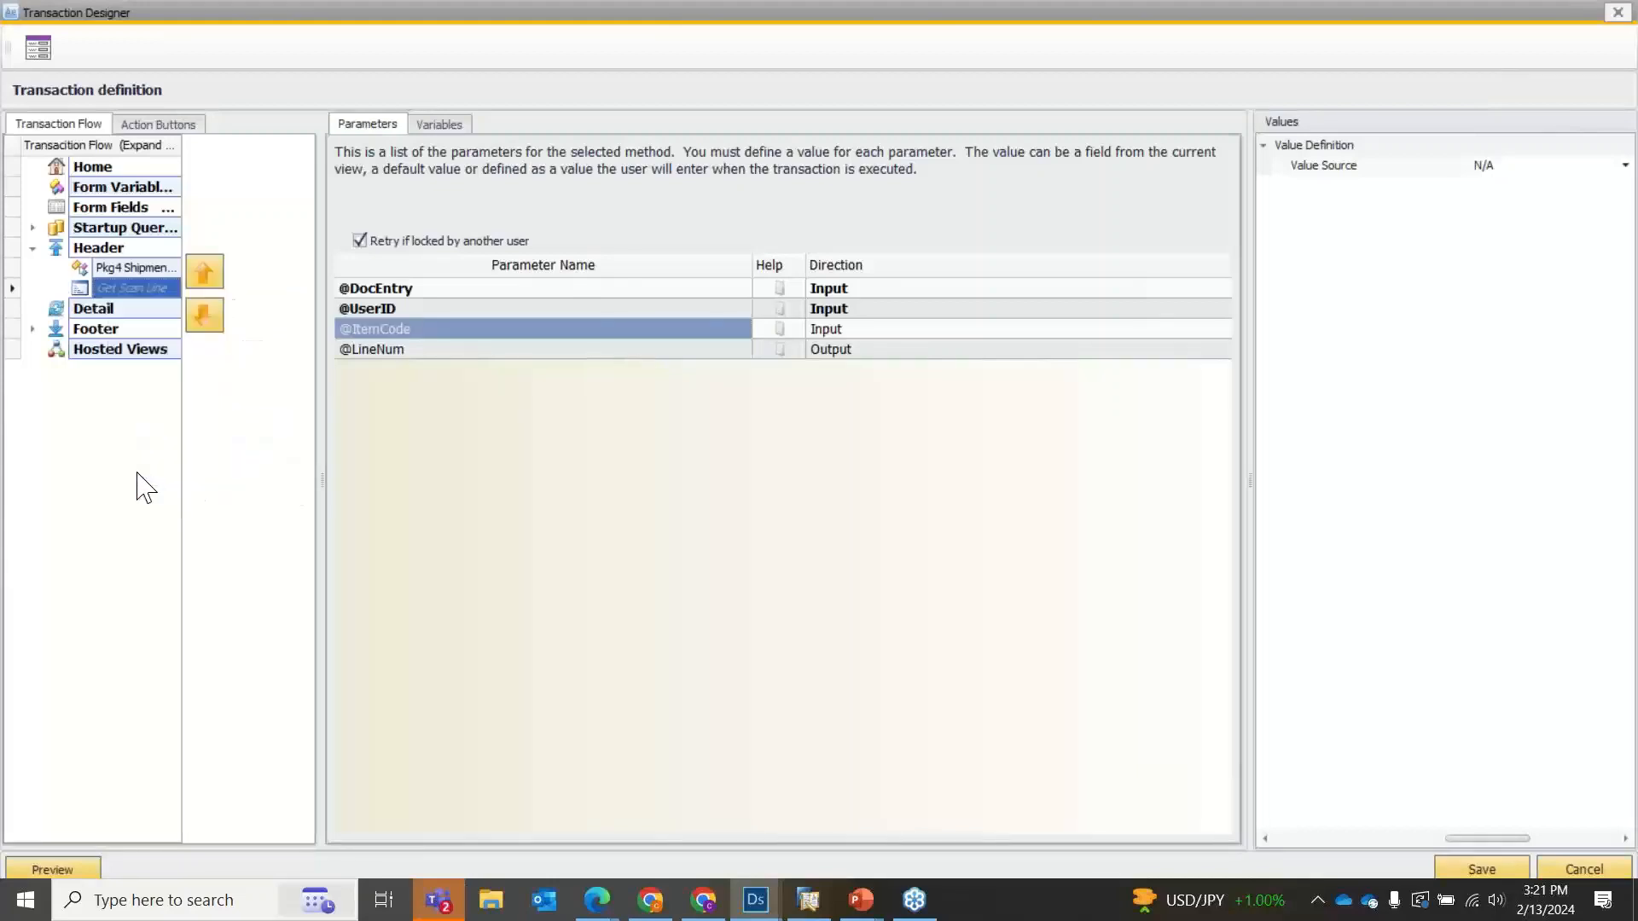
left_click(128, 270)
right_click(128, 270)
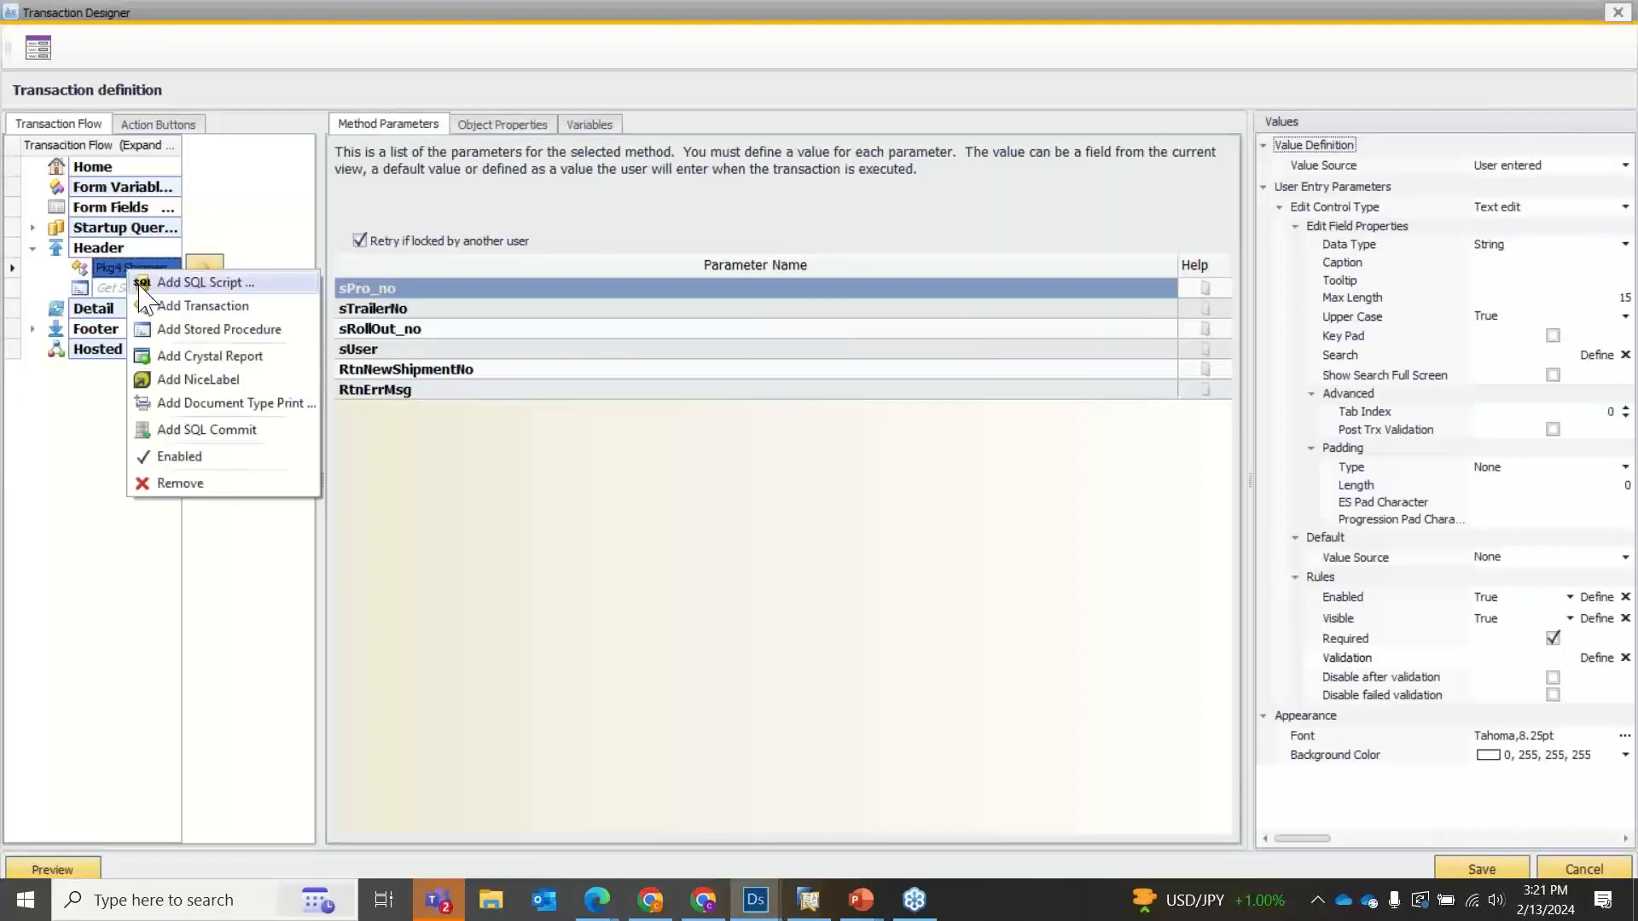
left_click(171, 457)
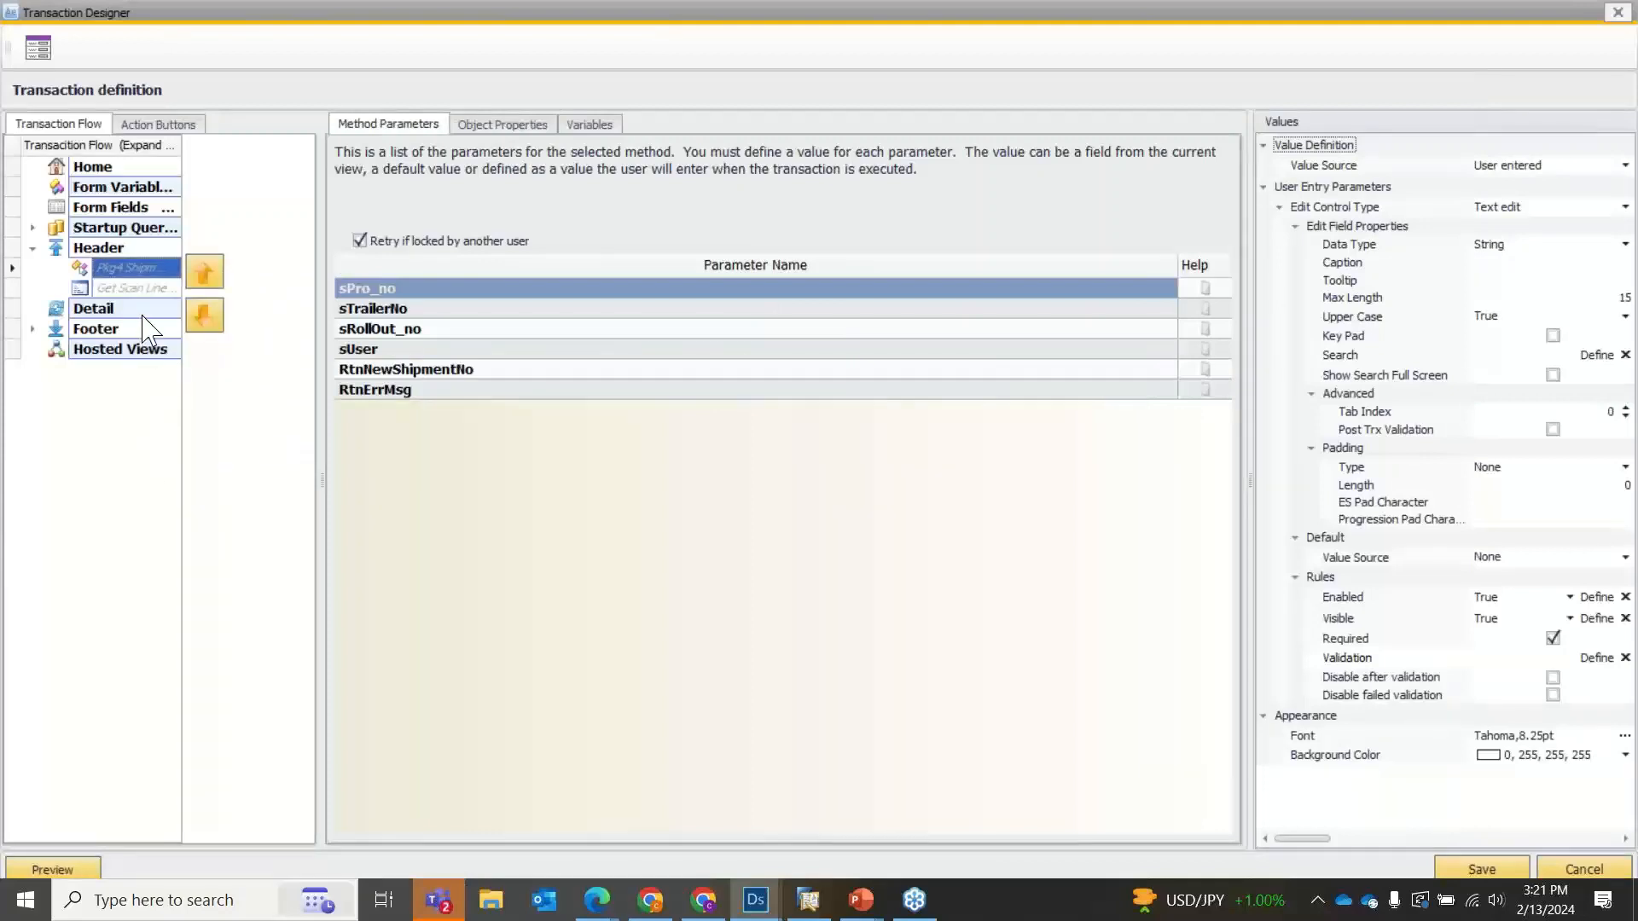
Remove the Pkg4 Shipment Create transaction and the Get Scan Line stored procedure from the Header section.
left_click(128, 288)
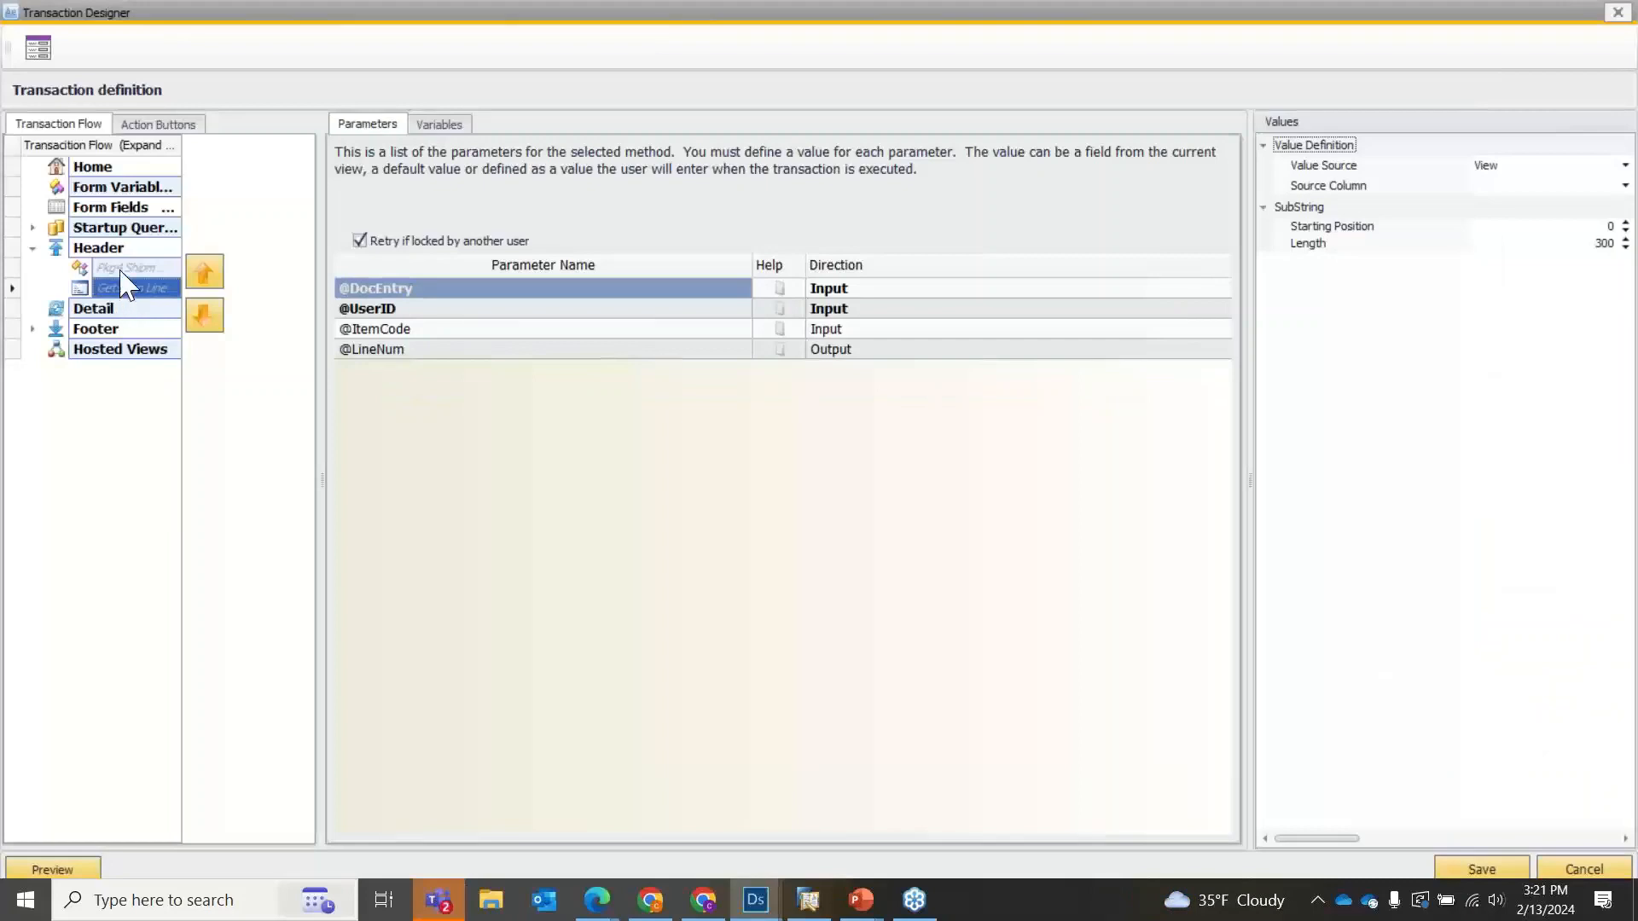
left_click(126, 269)
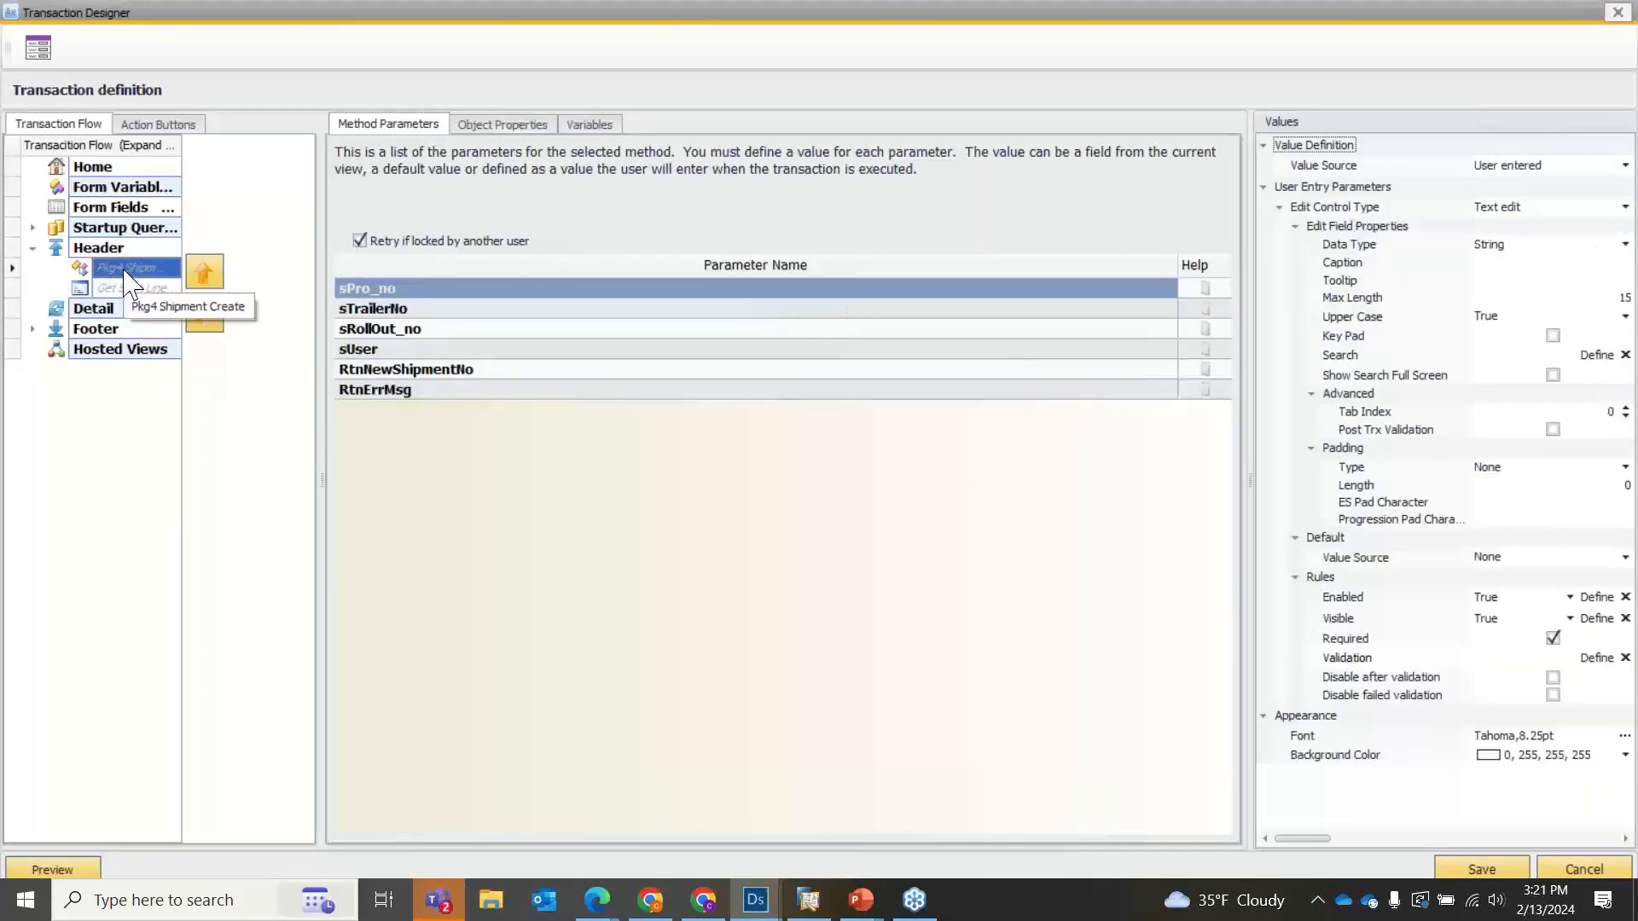
right_click(126, 271)
left_click(205, 480)
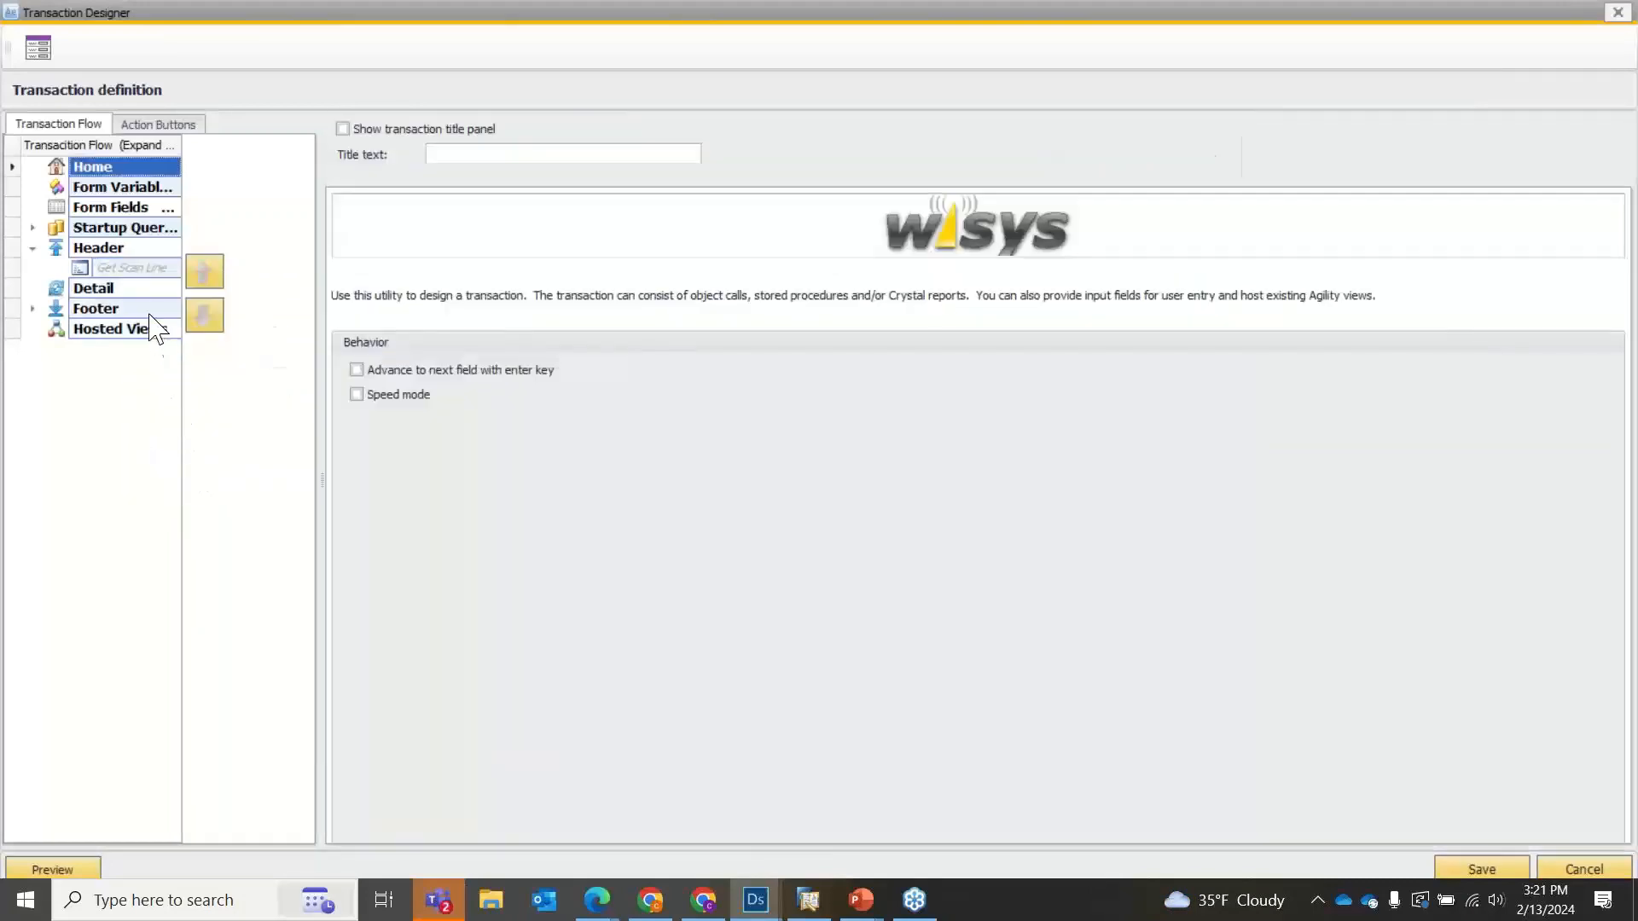
left_click(109, 270)
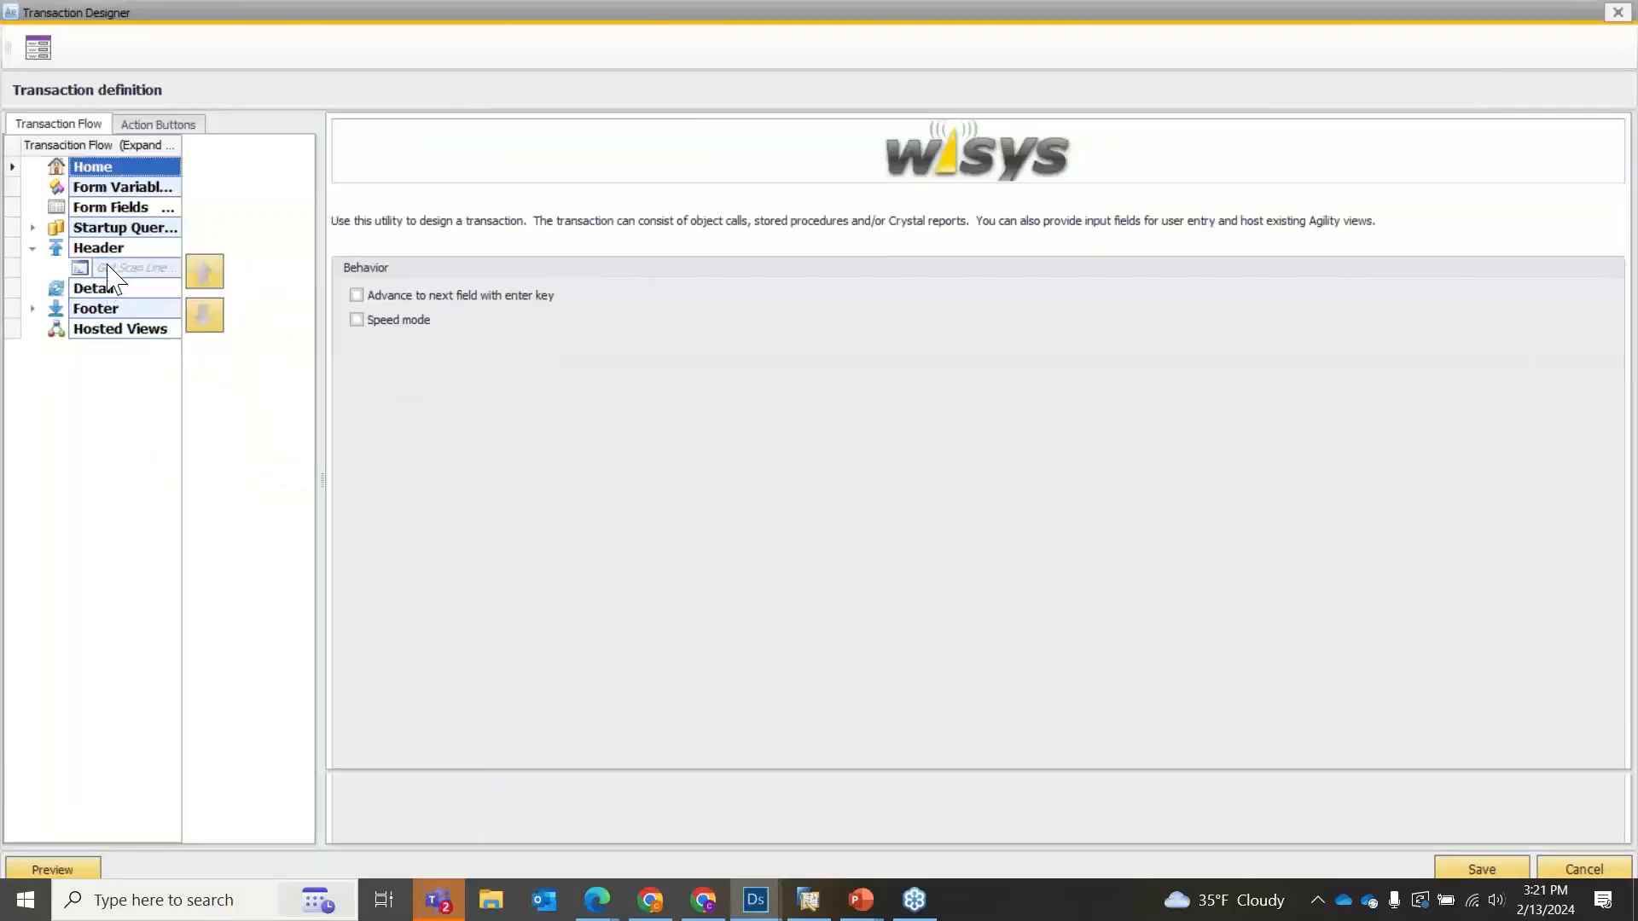
right_click(110, 271)
left_click(182, 480)
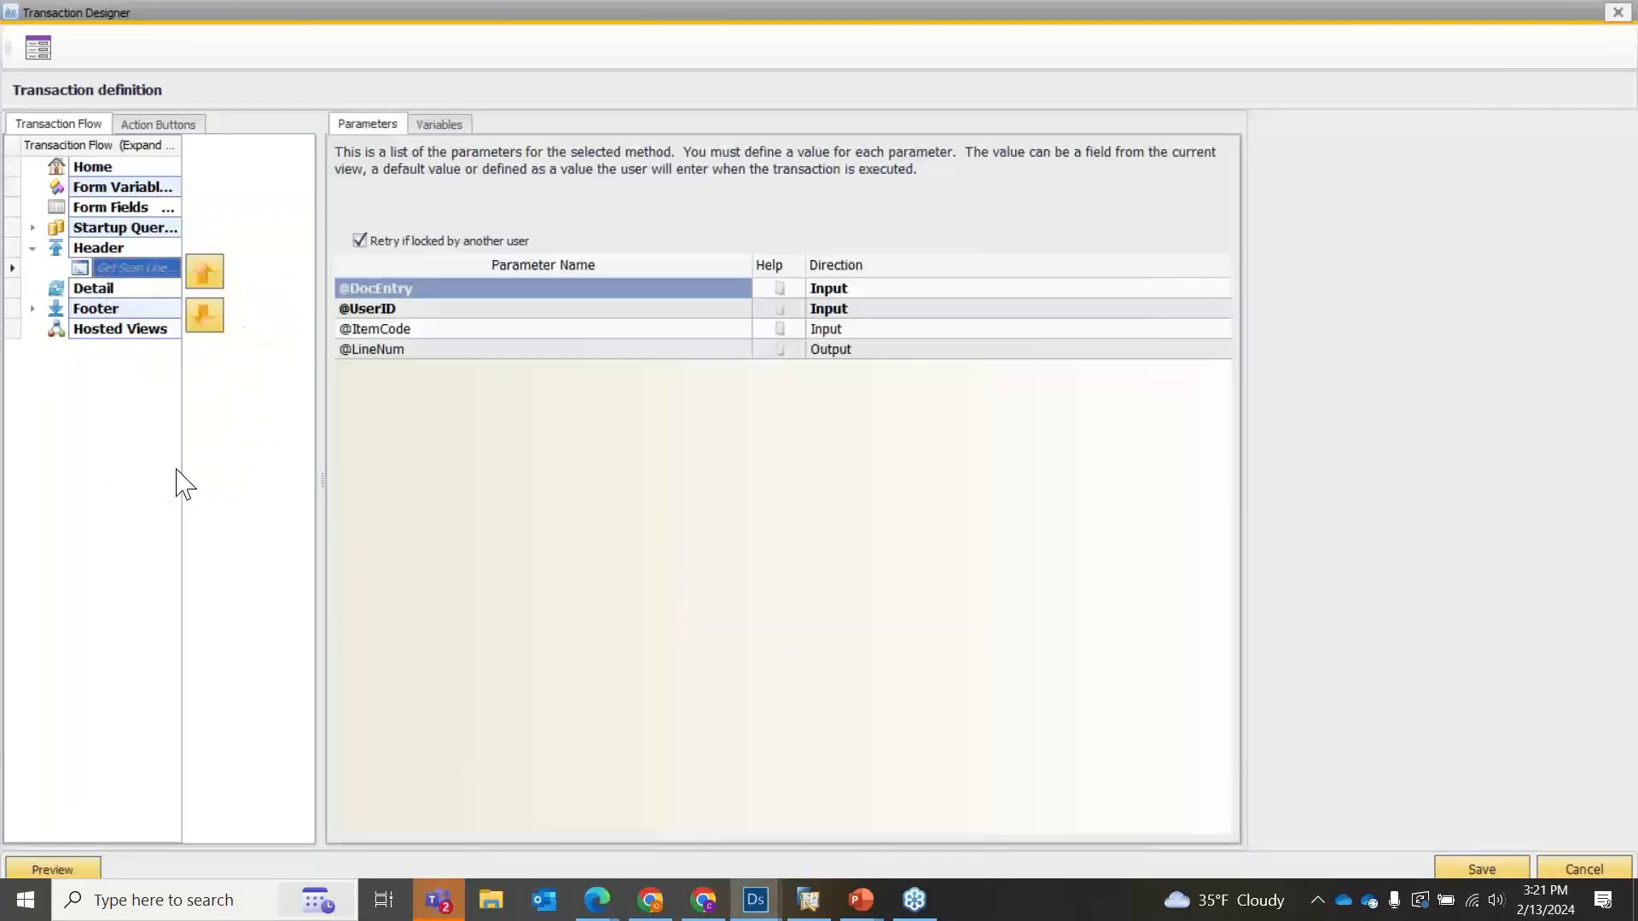
Add a Document Type Print to the Header section using the Inventory document Multiple Pallets.
left_click(129, 263)
right_click(130, 263)
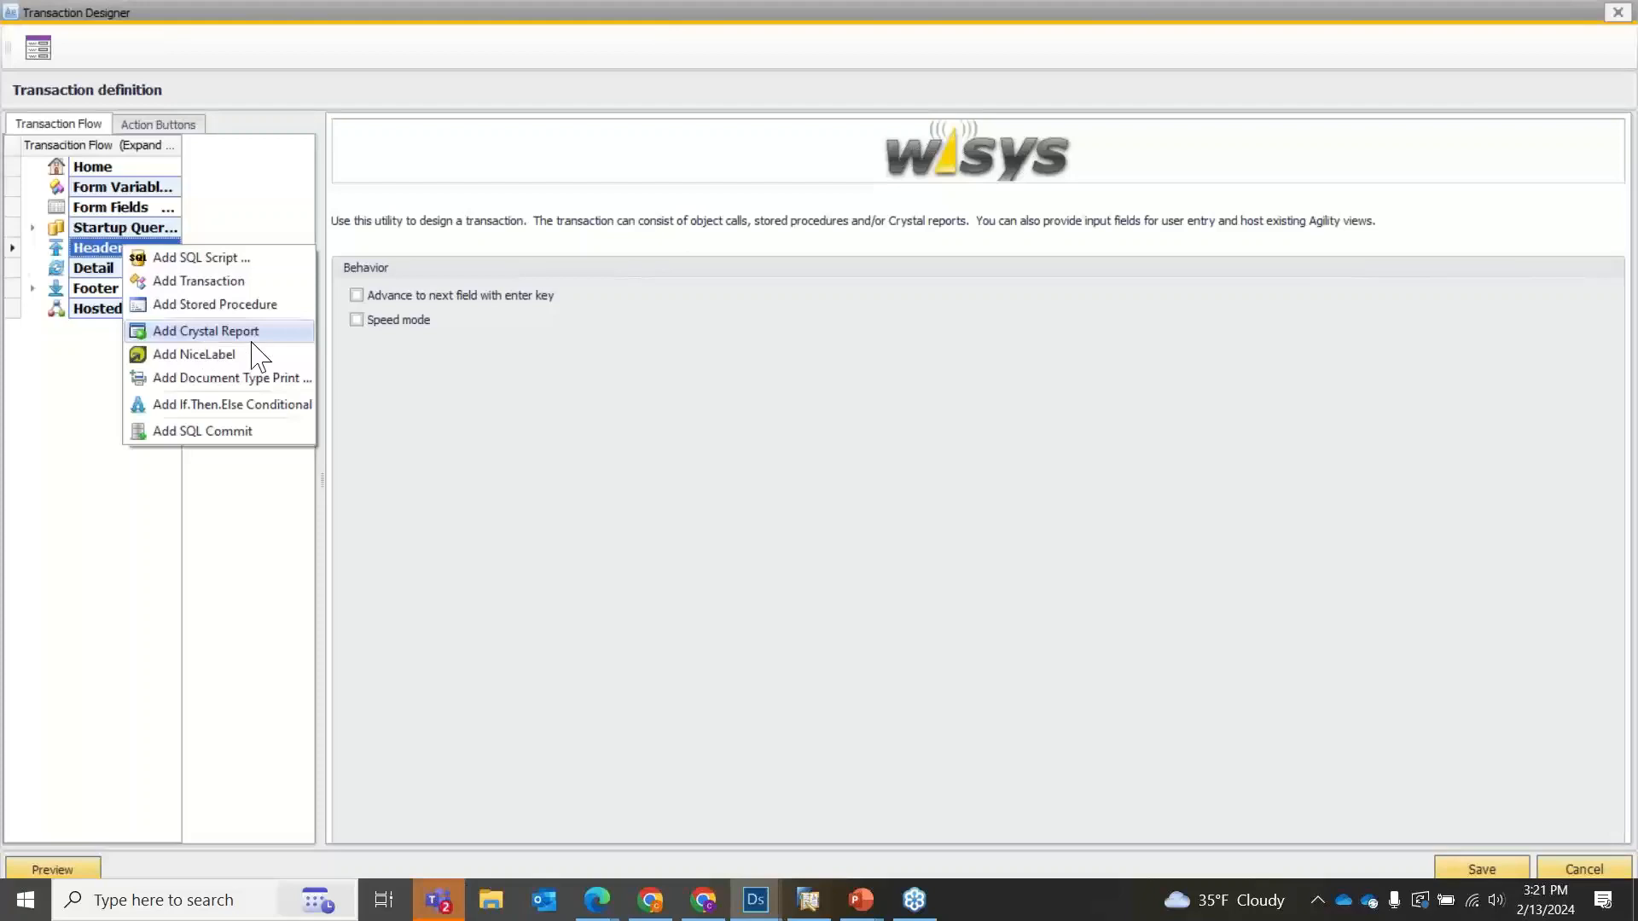
left_click(220, 377)
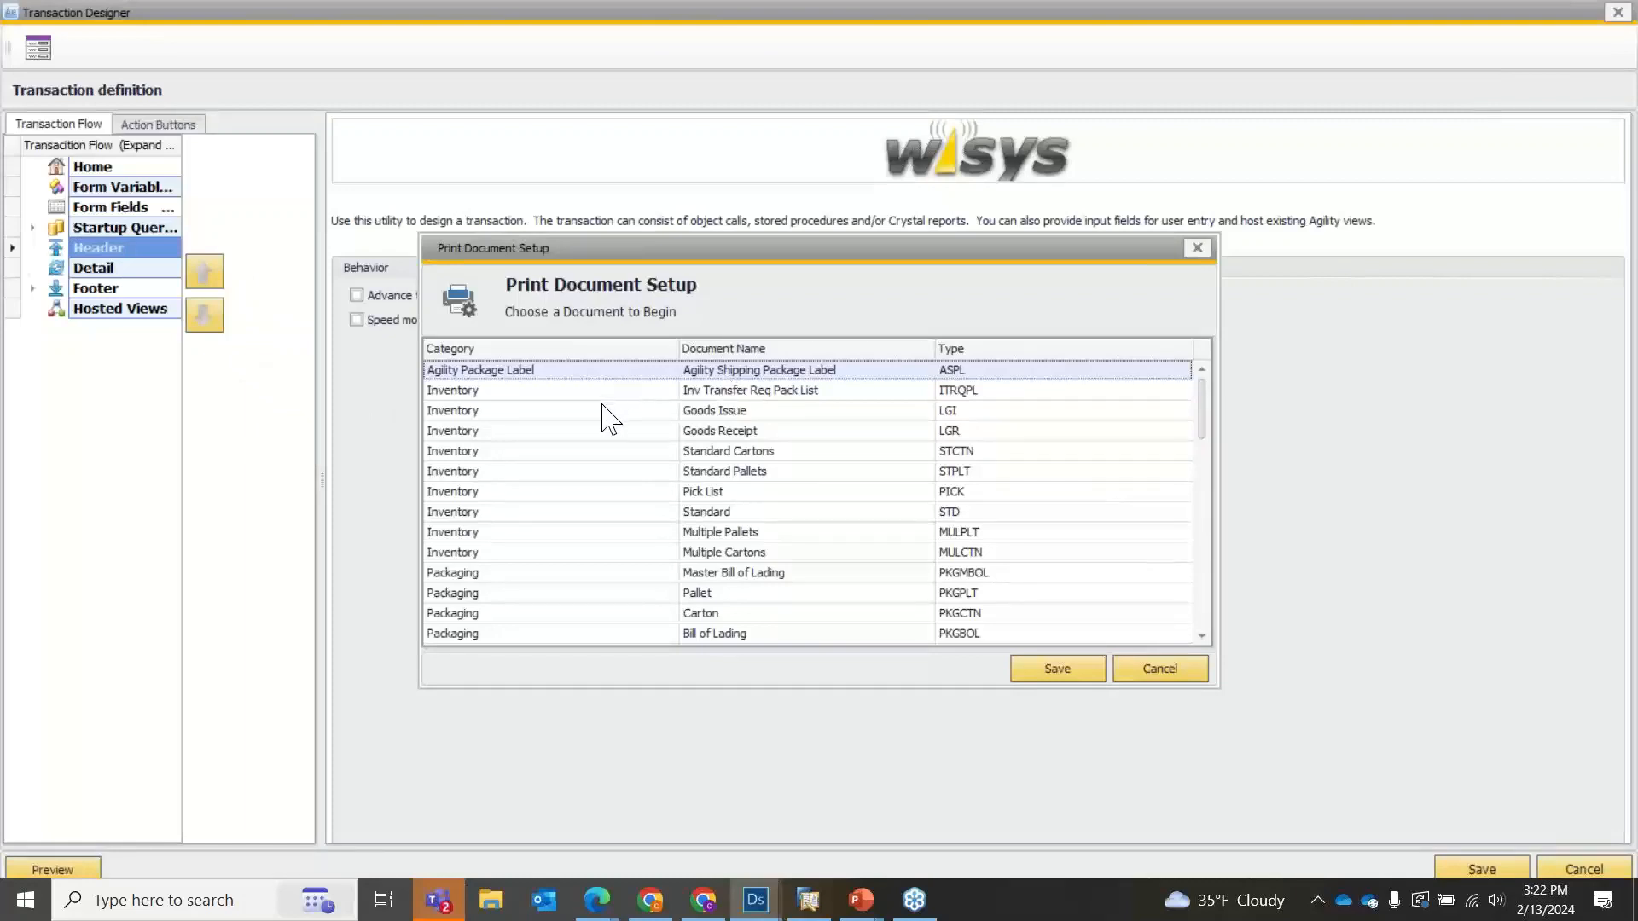
left_click(632, 542)
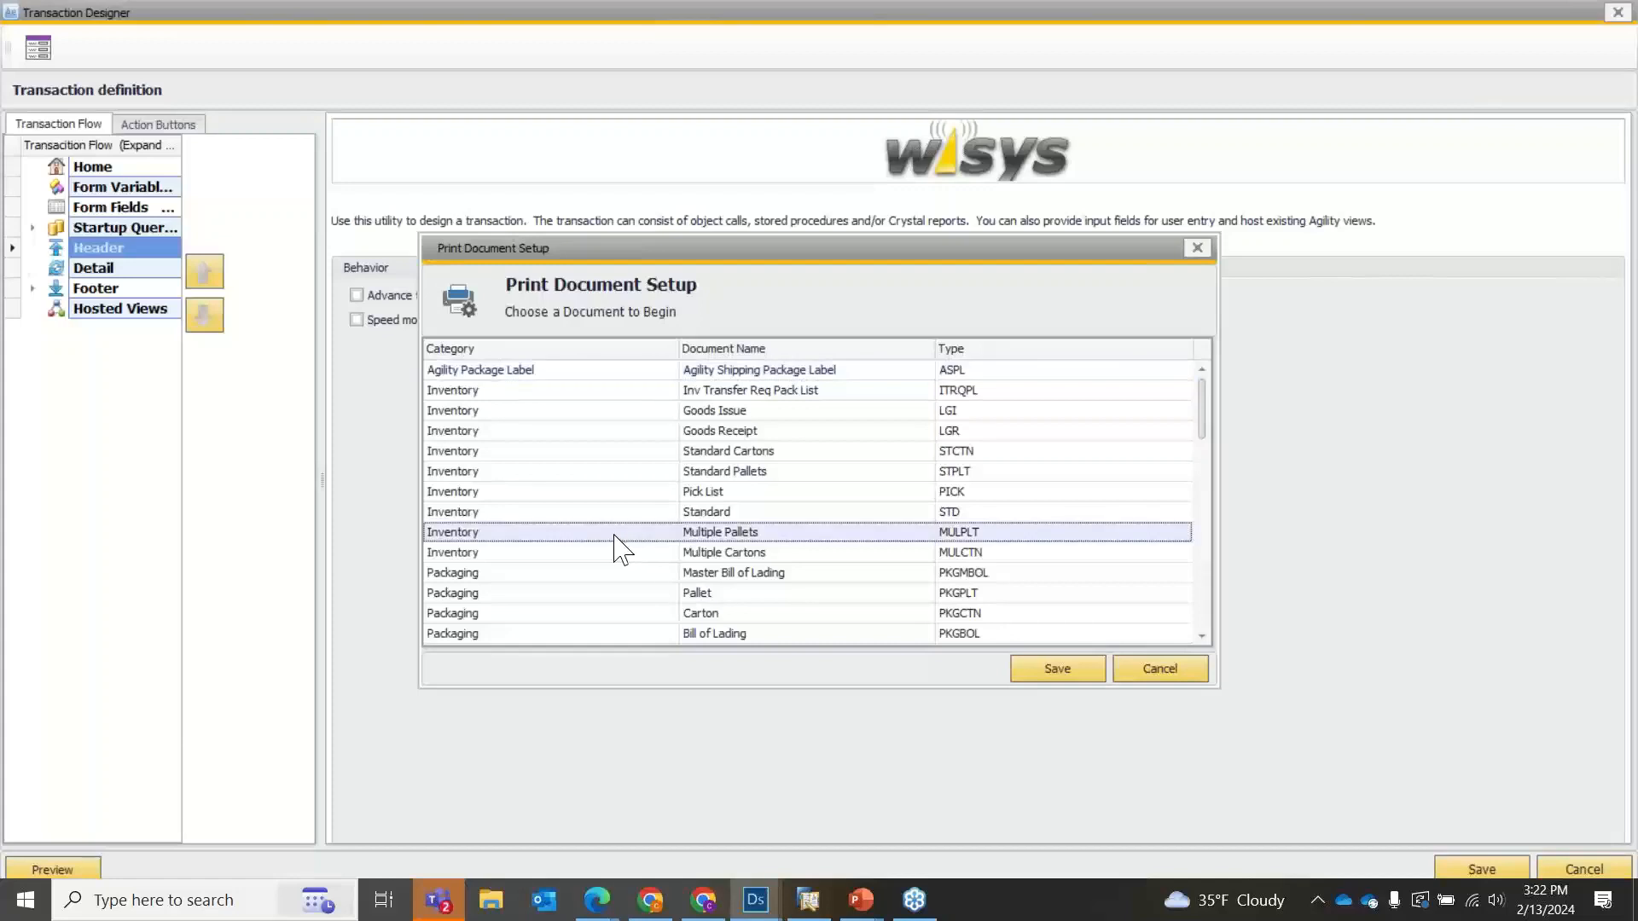
double_click(611, 534)
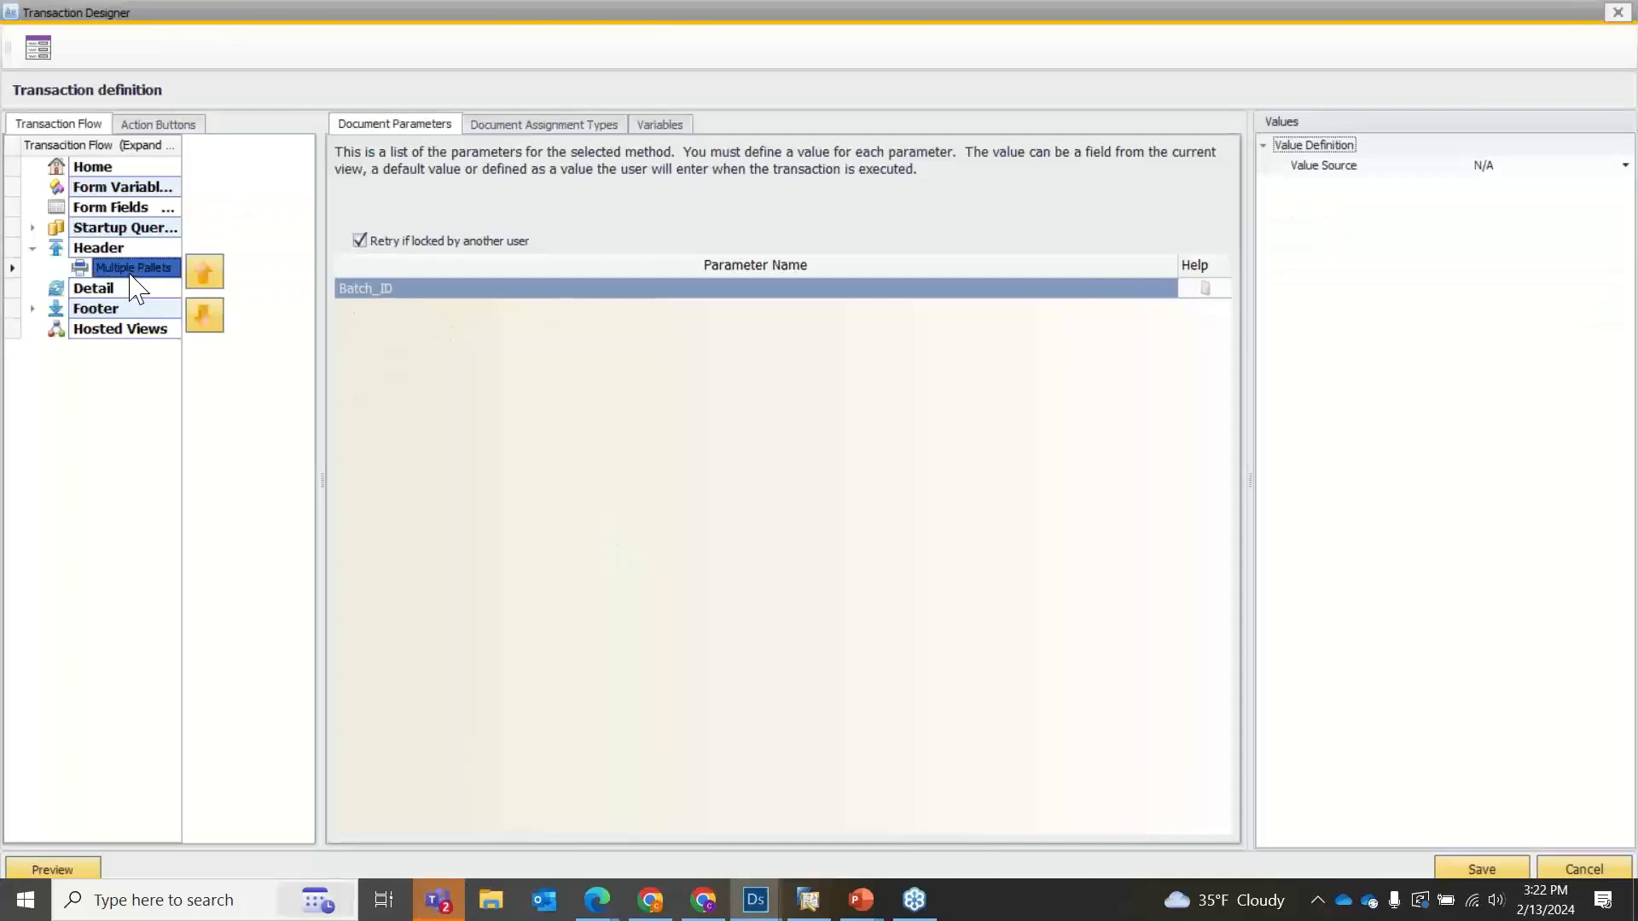
Set the value source of the Multiple Pallets document's Batch_ID parameter to User entered.
left_click(424, 295)
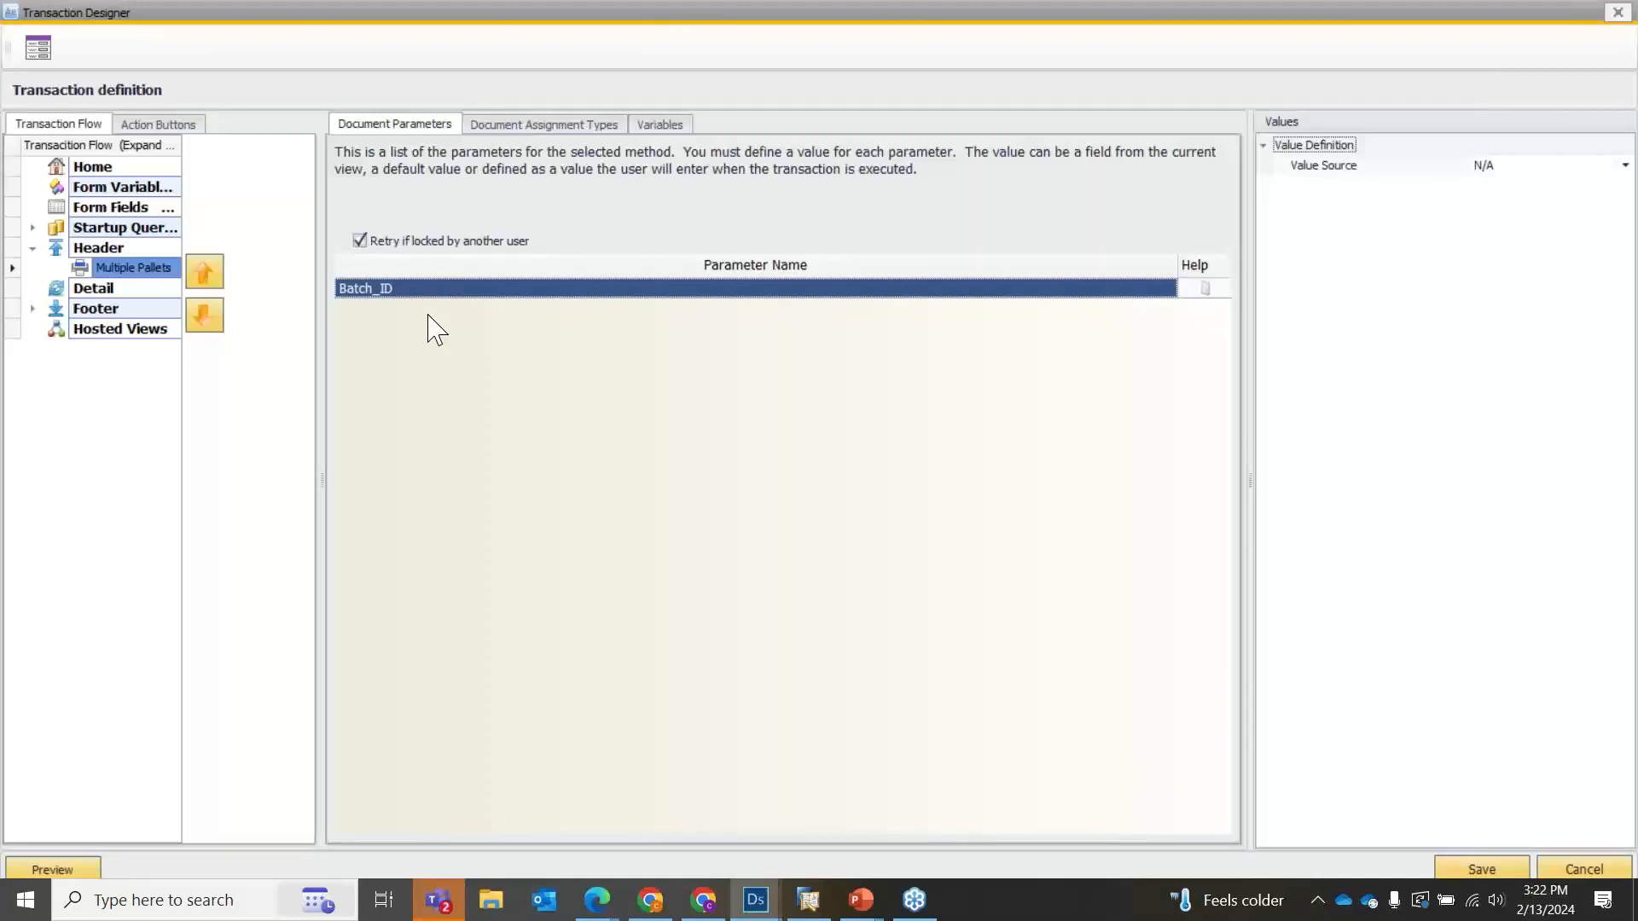
left_click(1540, 166)
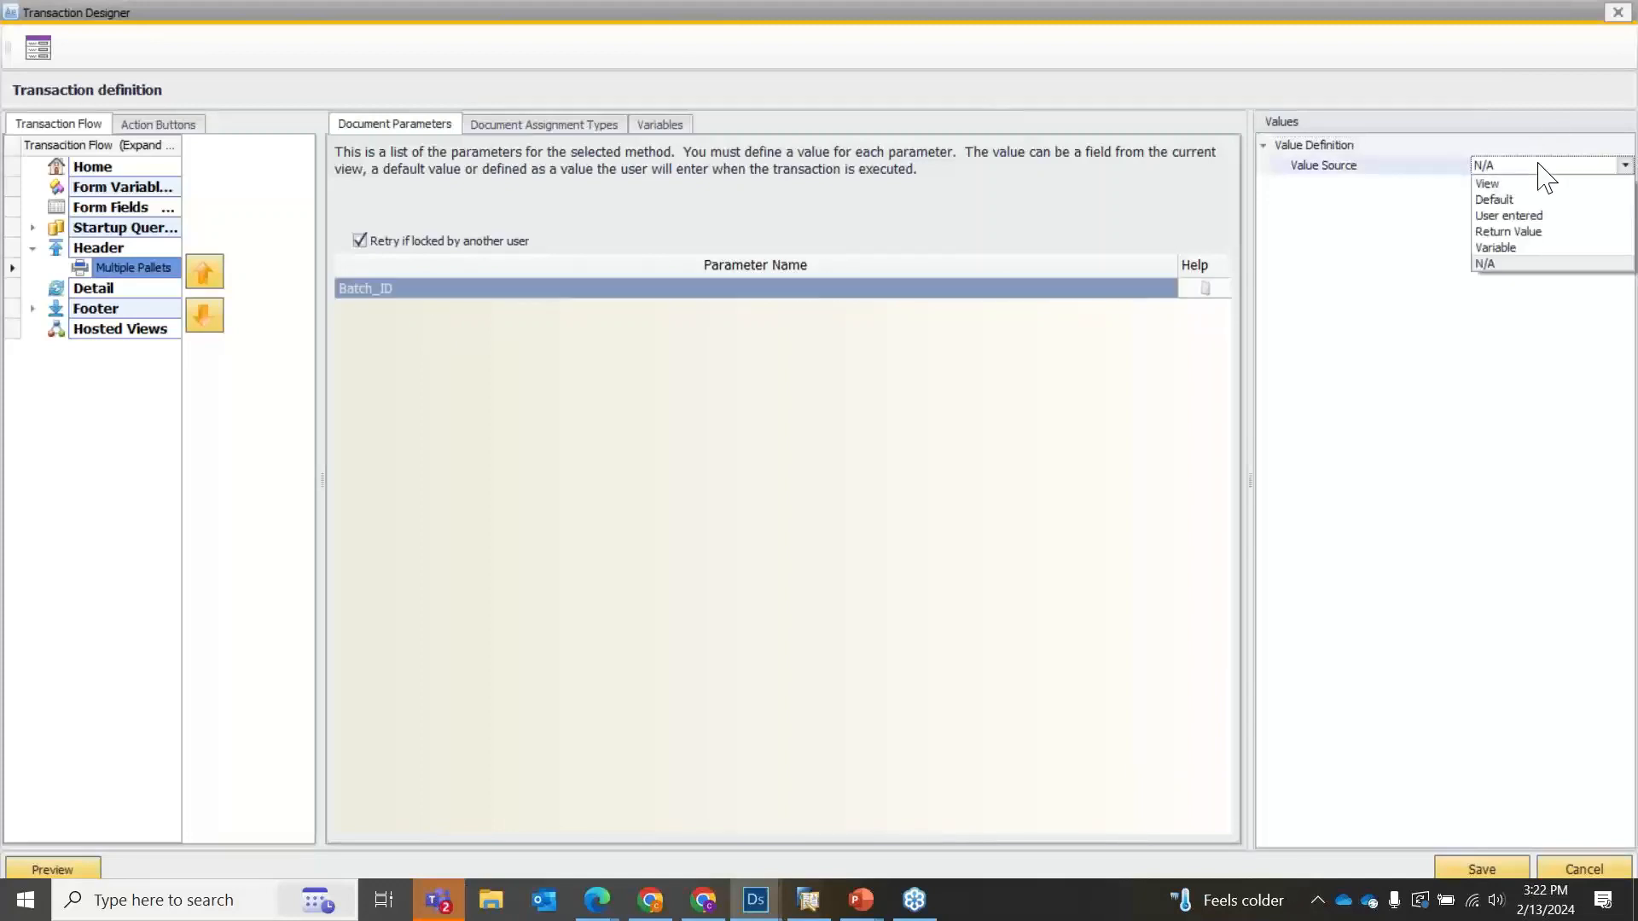
left_click(1551, 222)
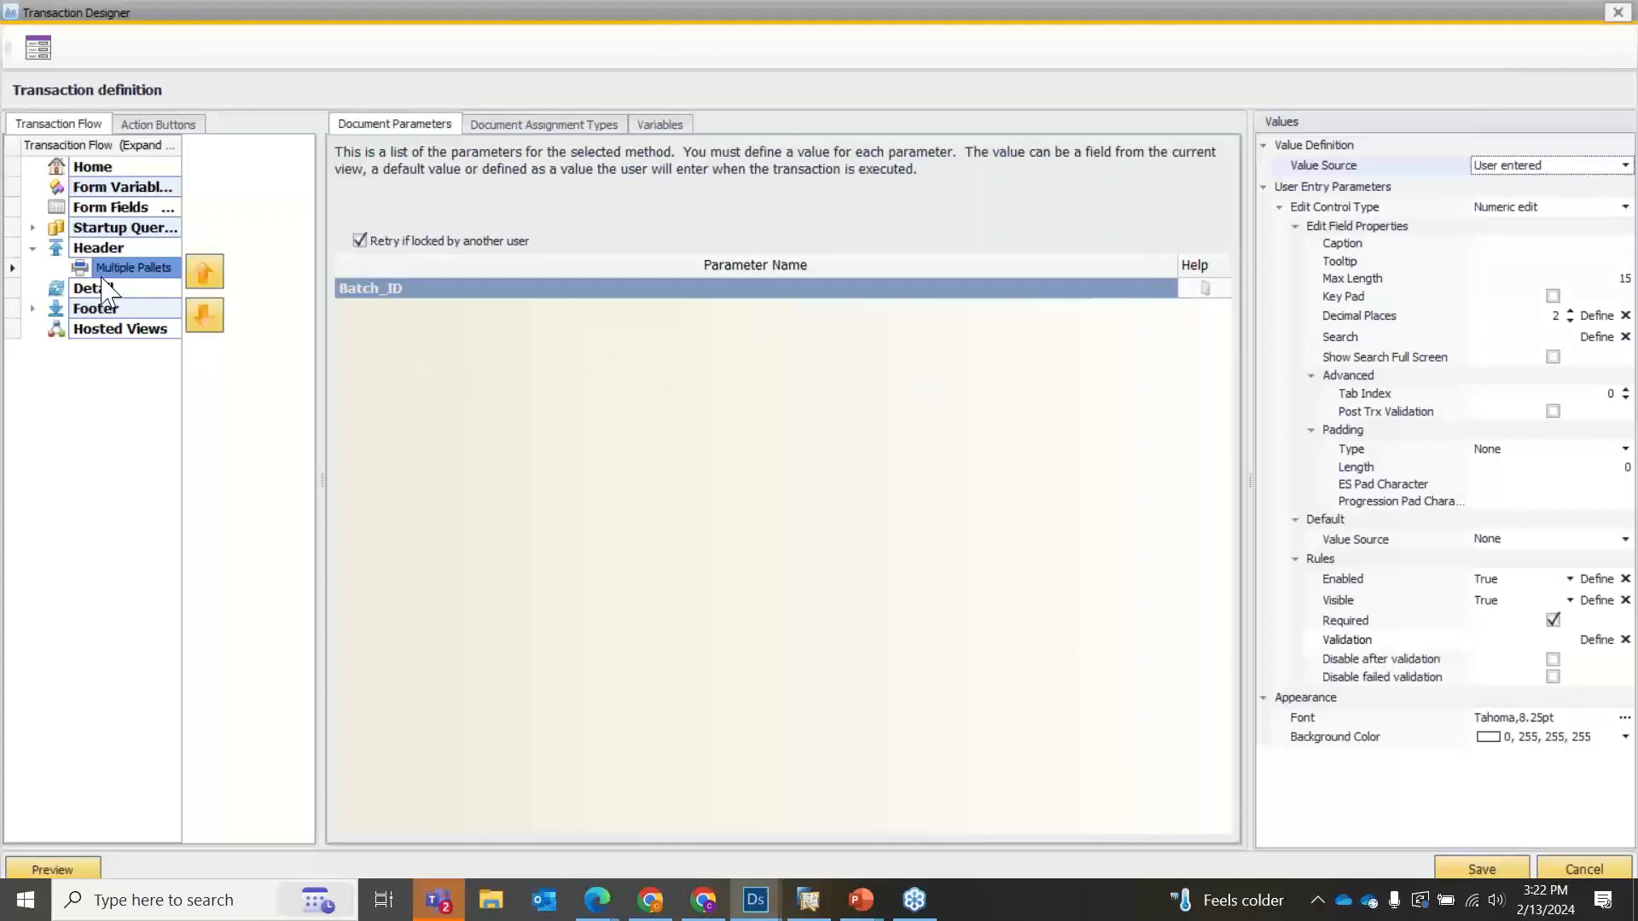
Remove the Multiple Pallets print document from the Header section.
right_click(107, 270)
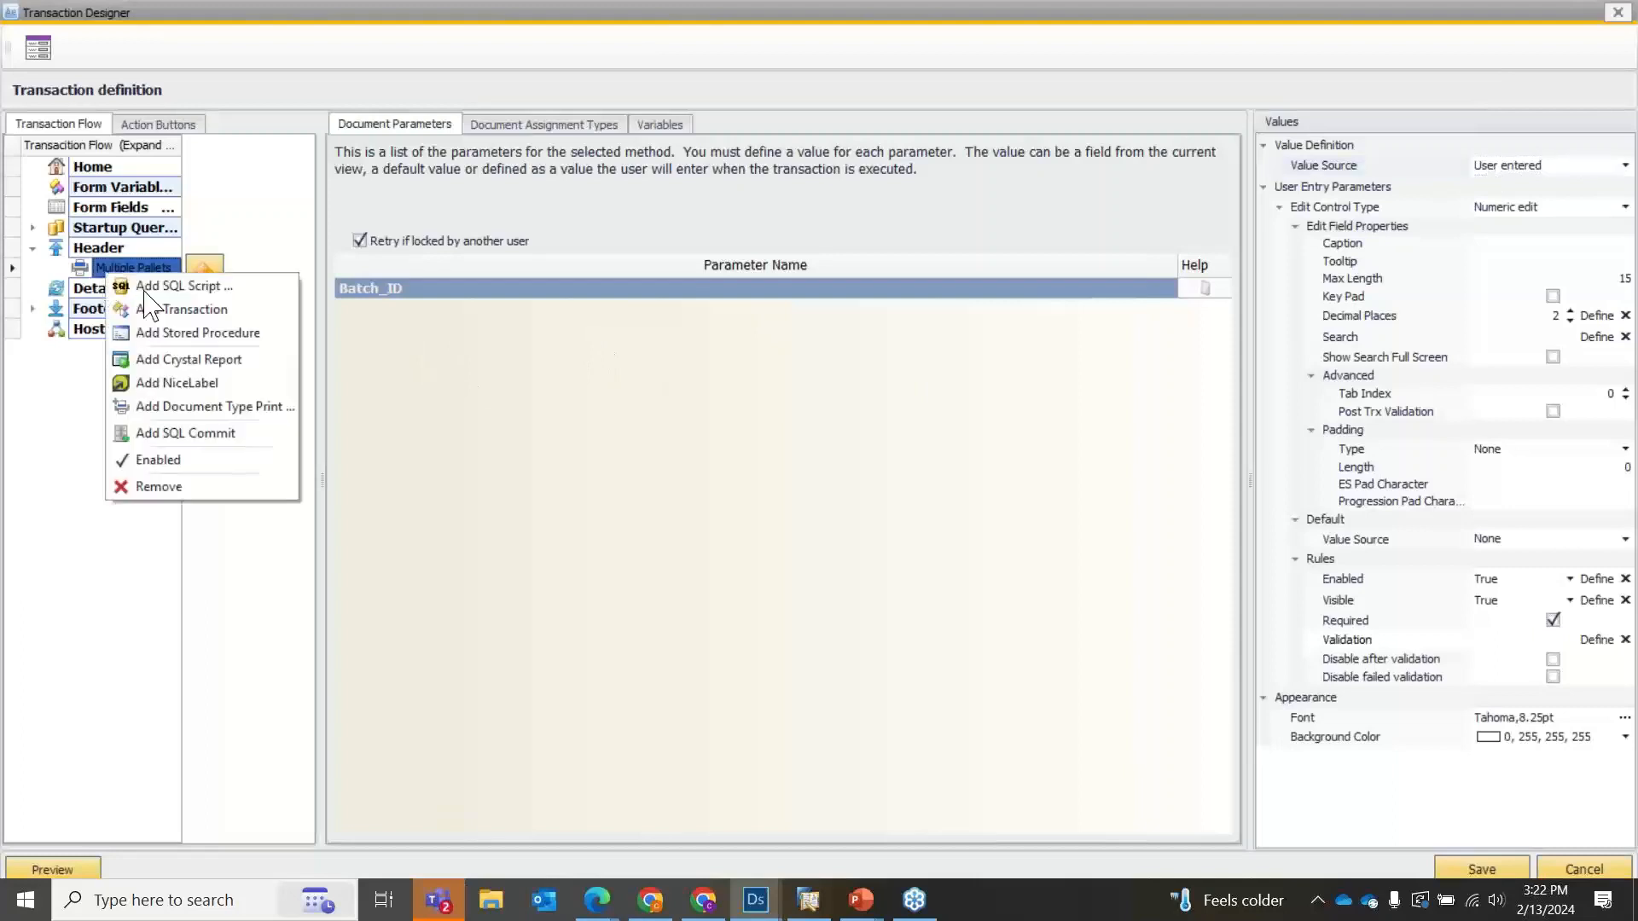
left_click(172, 486)
Examine the document types available for a Header print, and close the setup without choosing one.
right_click(98, 249)
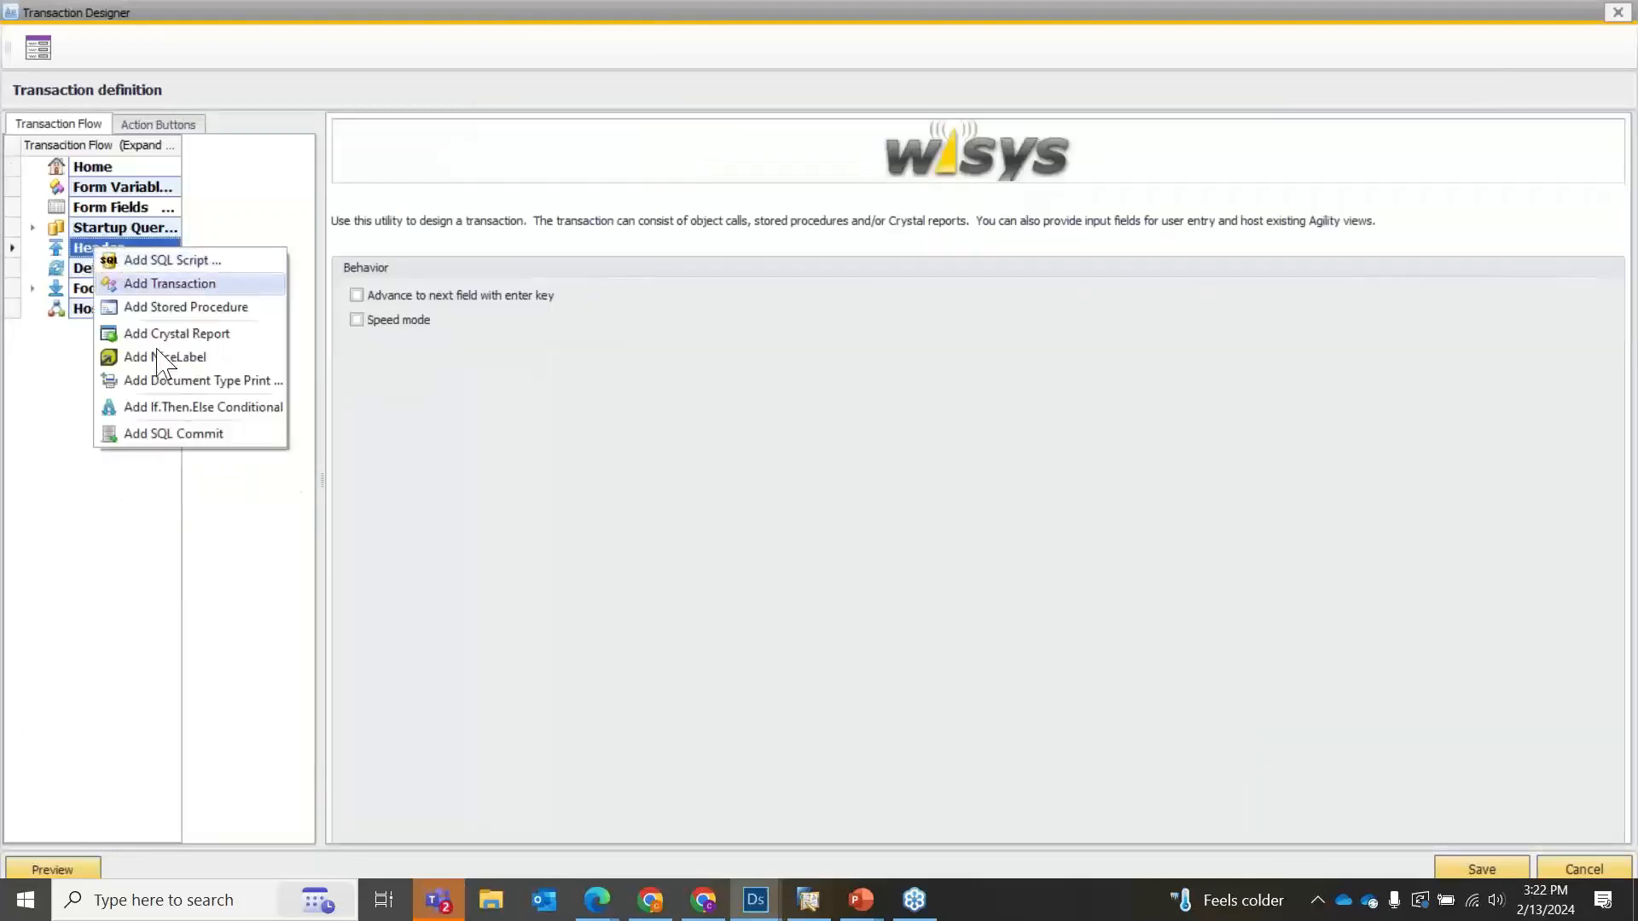
left_click(165, 384)
scroll(566, 511, "down", 12)
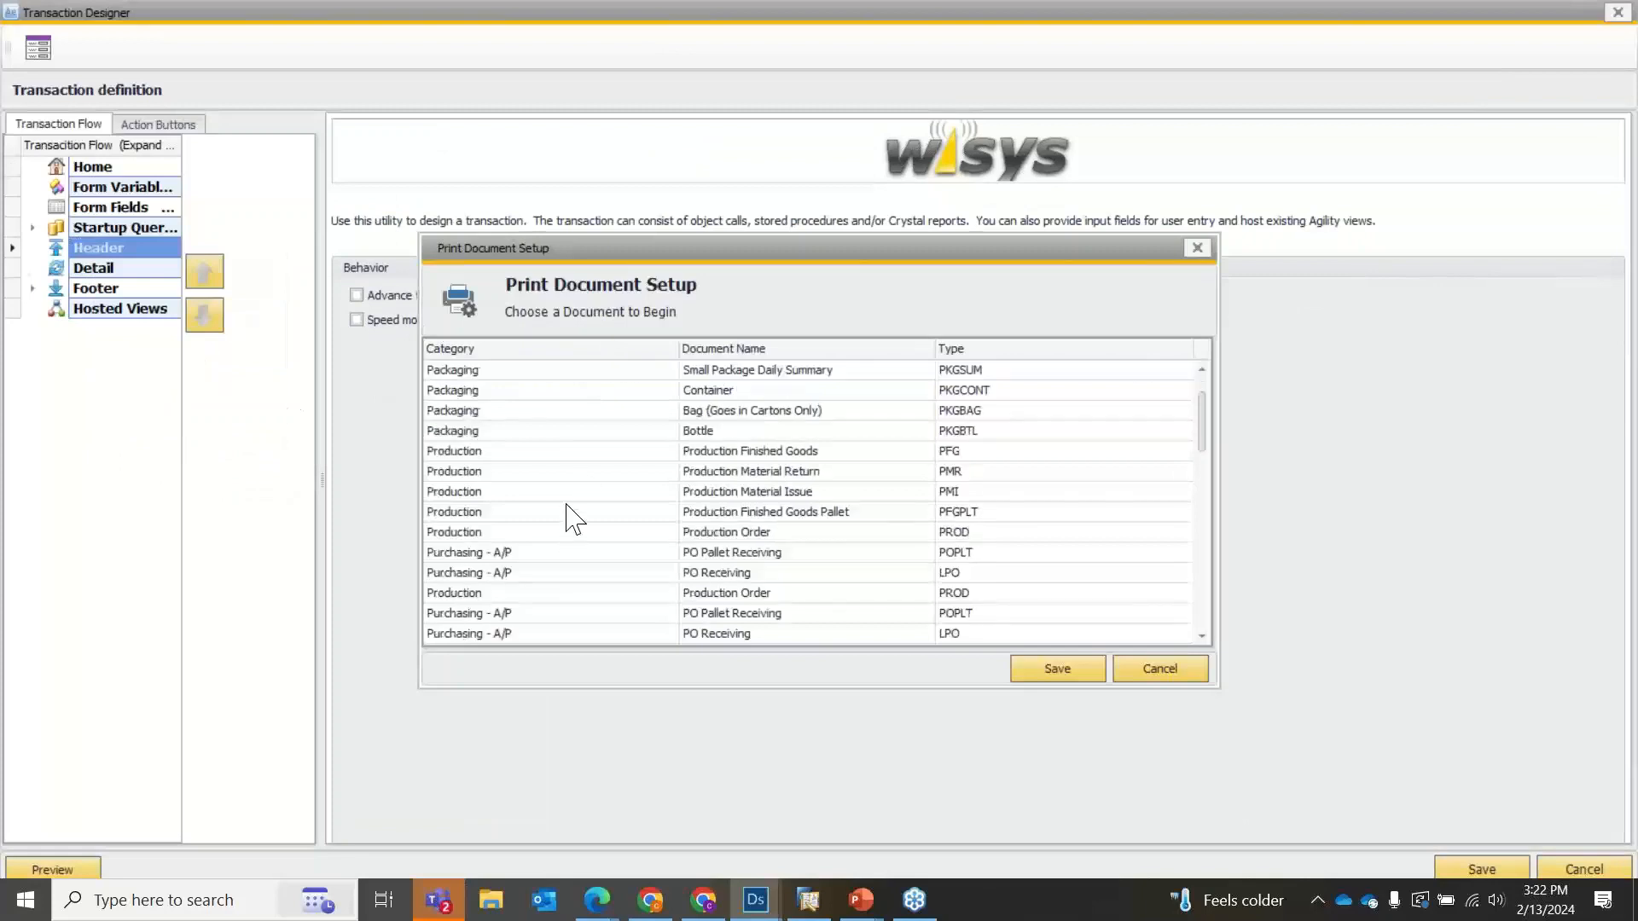
scroll(580, 528, "up", 7)
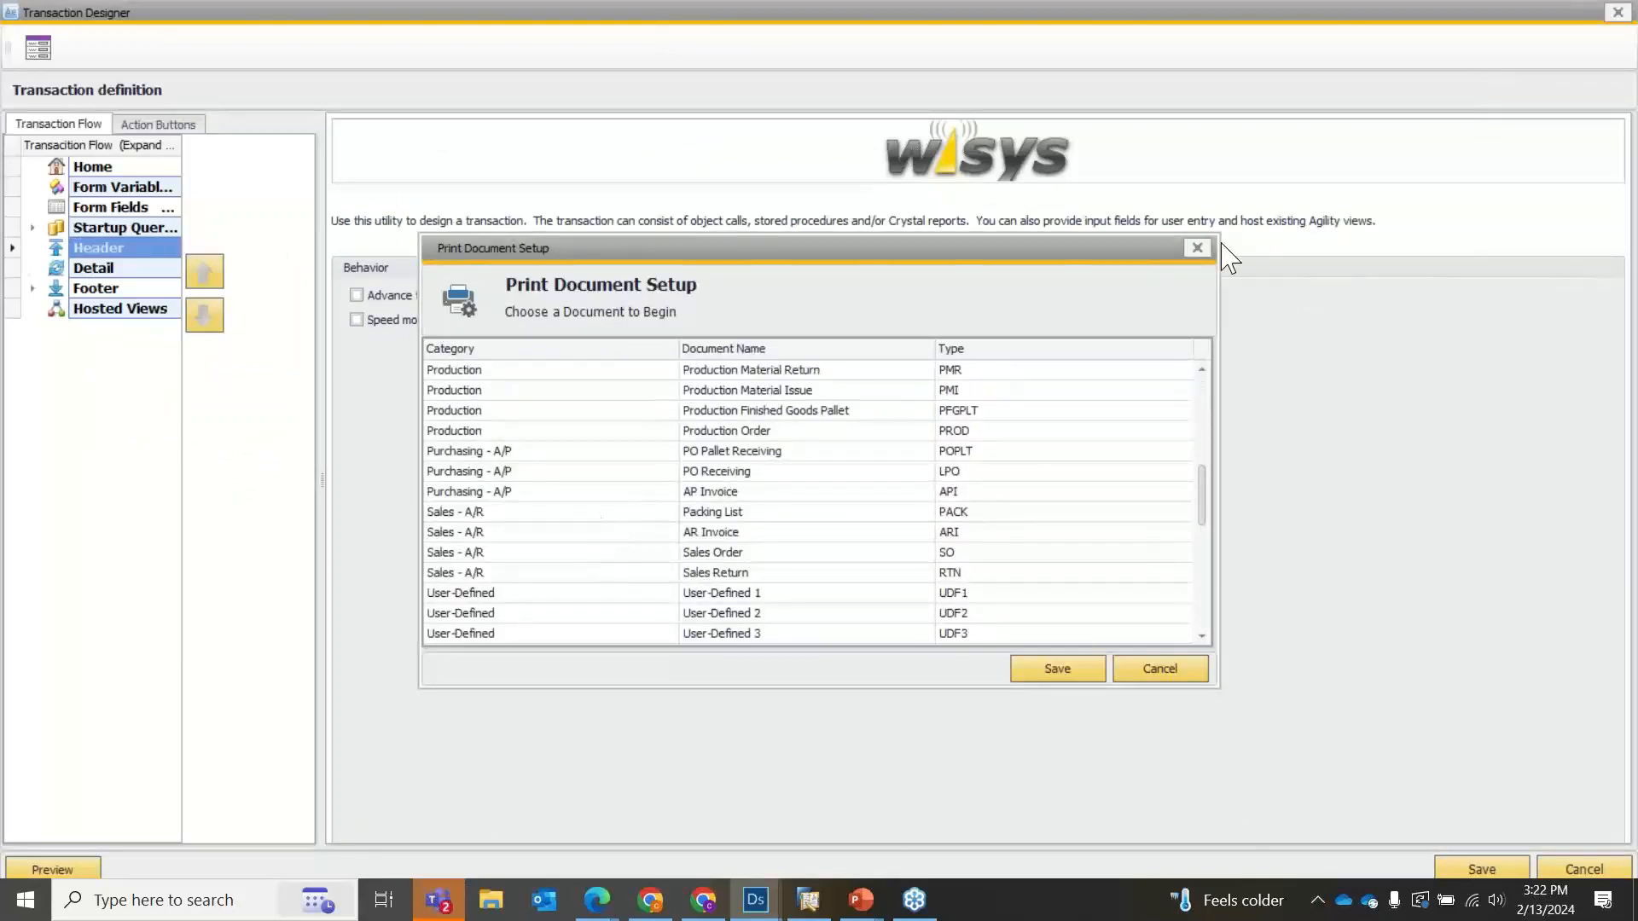
left_click(1198, 248)
Start an If.Then.Else conditional in the Header section and name its condition Shipment.
right_click(99, 250)
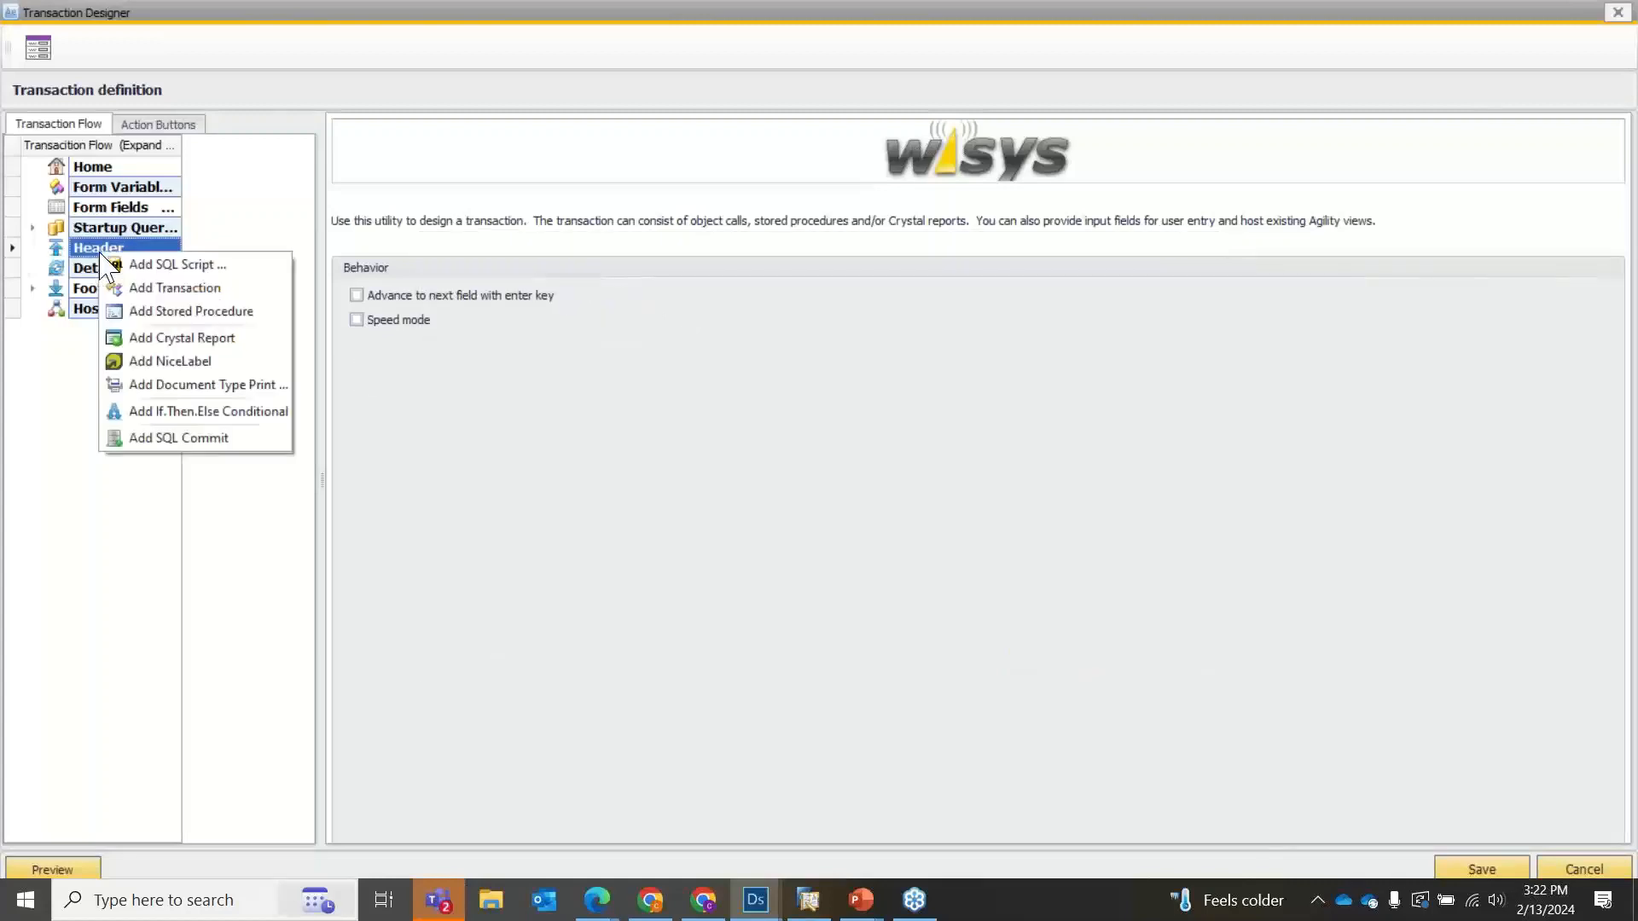
left_click(175, 412)
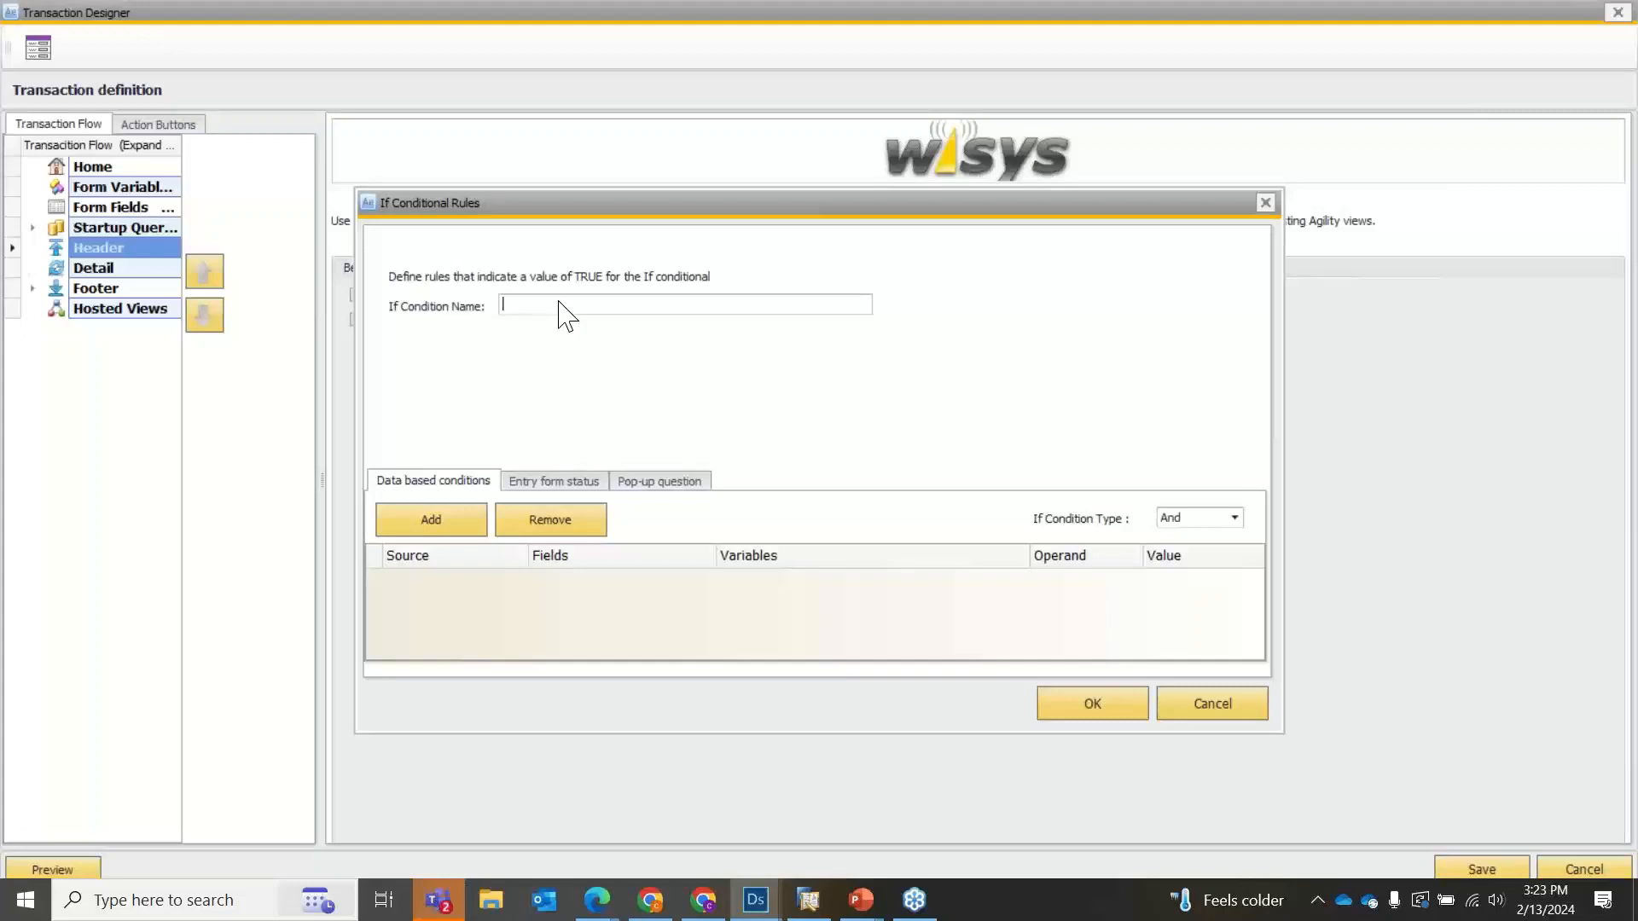
type("ipment")
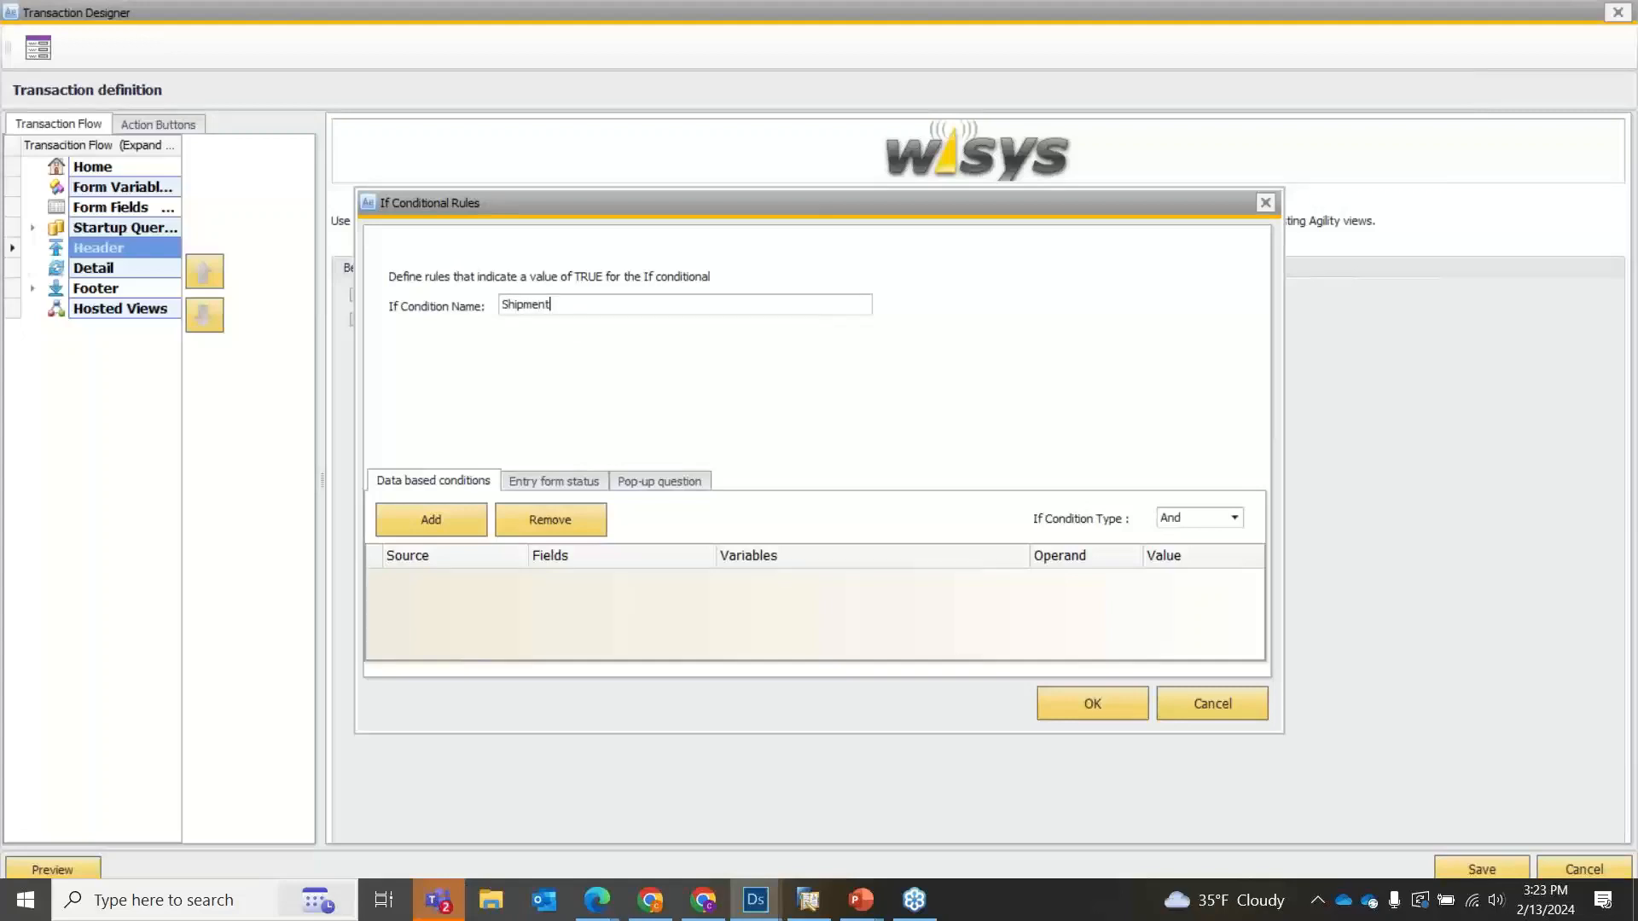
Add a data-based rule to the Shipment condition, with View as the source and SHIPMENT_NO as the field.
left_click(433, 533)
left_click(469, 585)
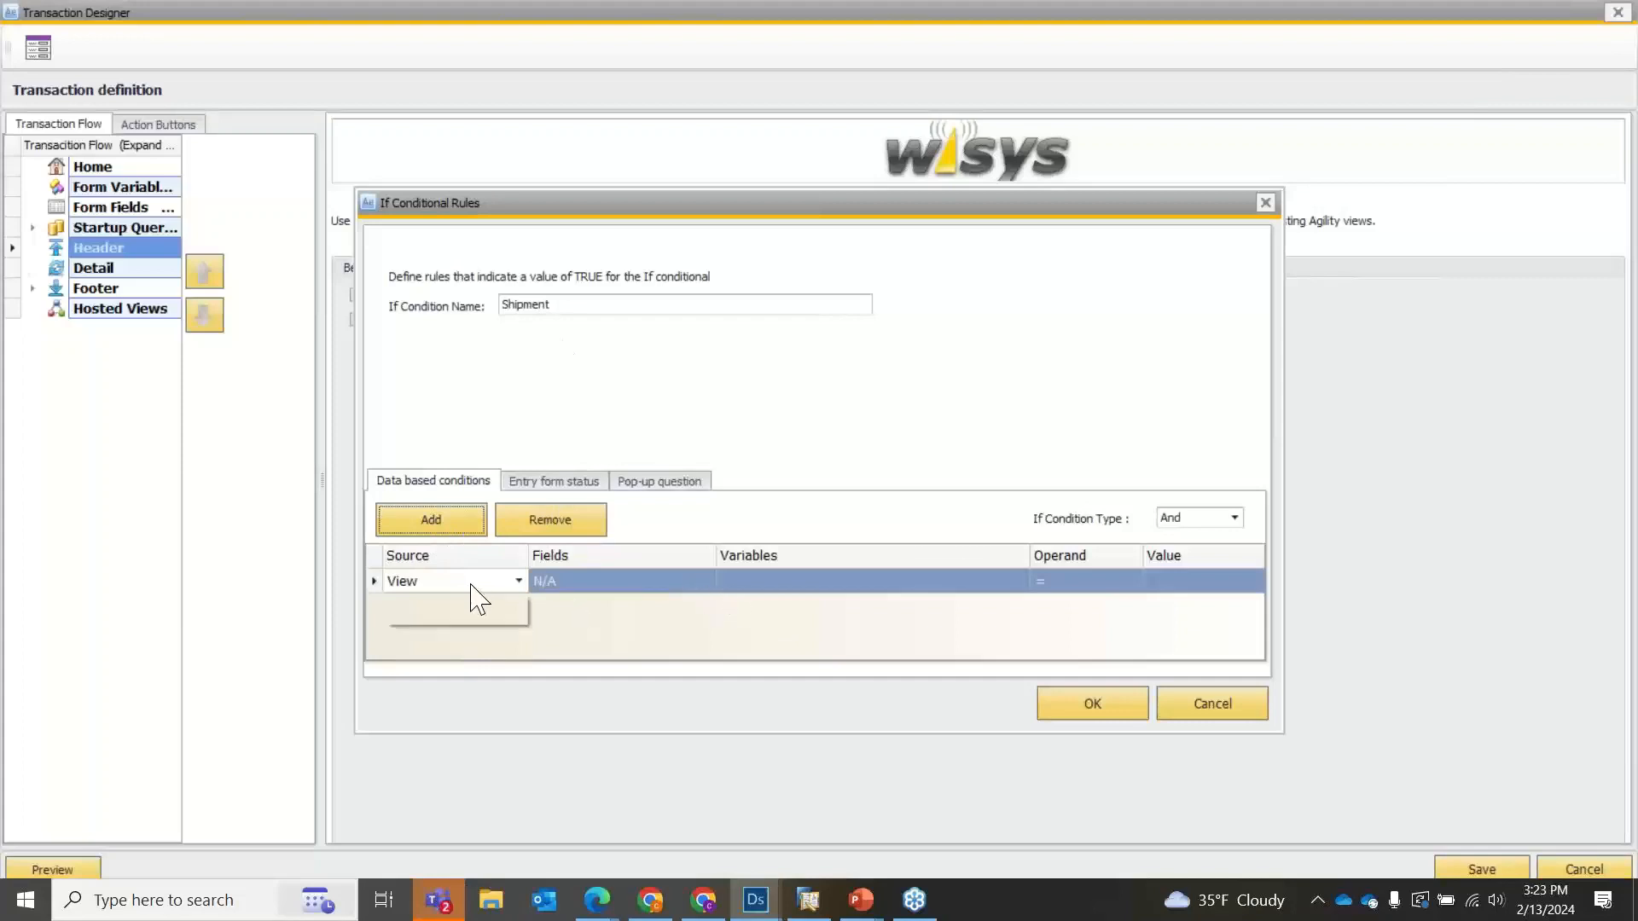
left_click(484, 597)
left_click(646, 582)
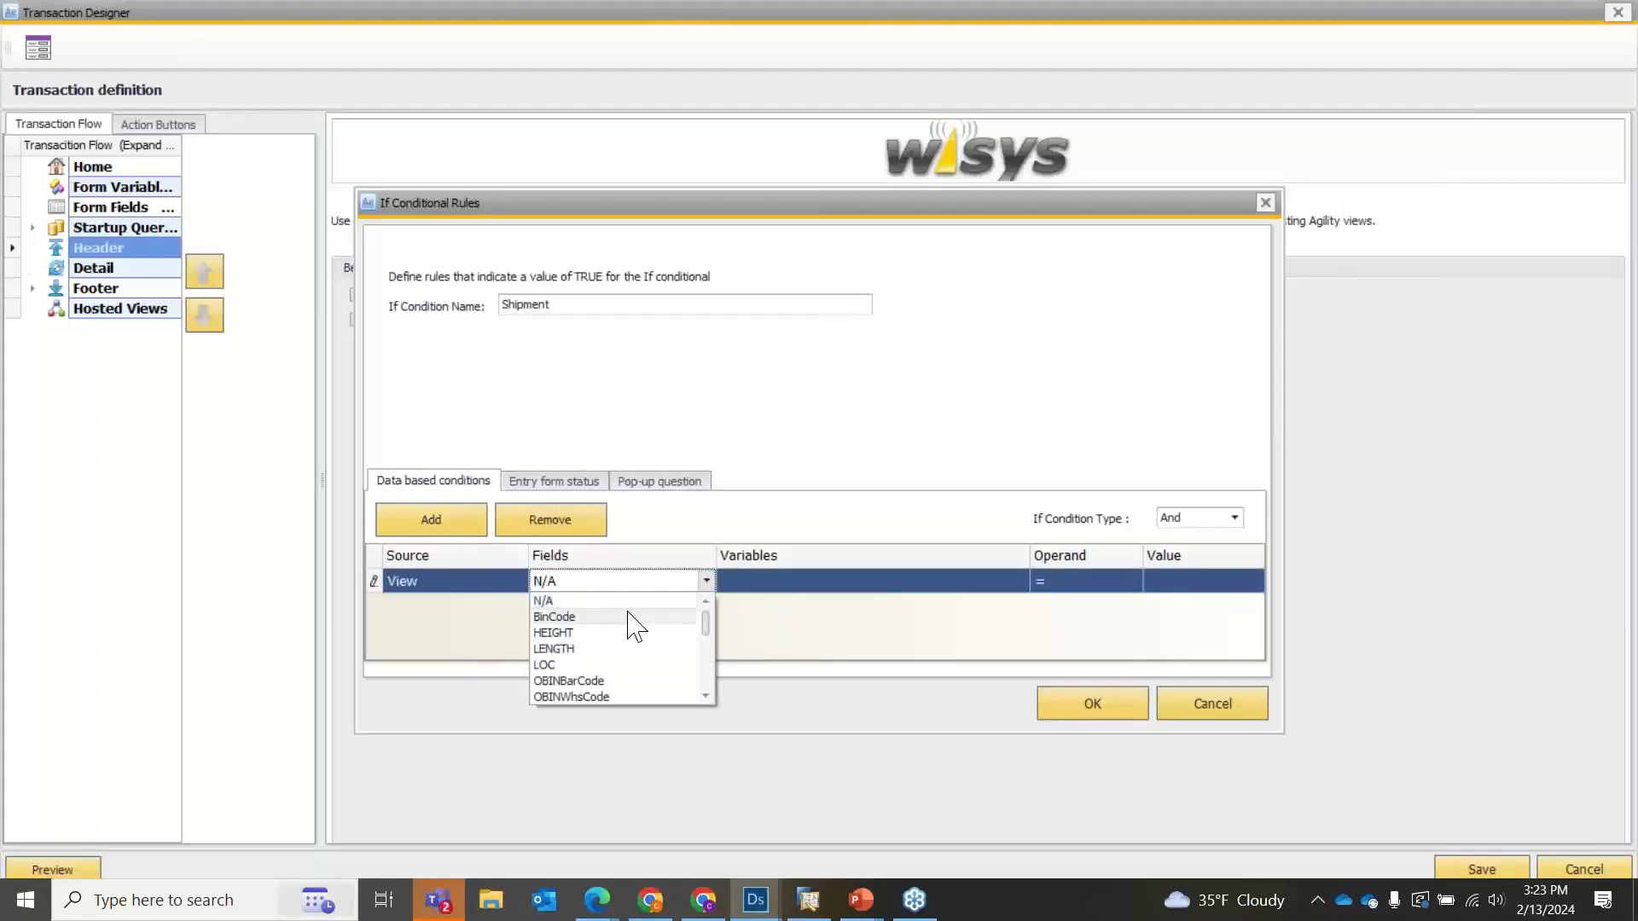
scroll(631, 666, "down", 5)
scroll(607, 669, "up", 2)
scroll(609, 669, "down", 3)
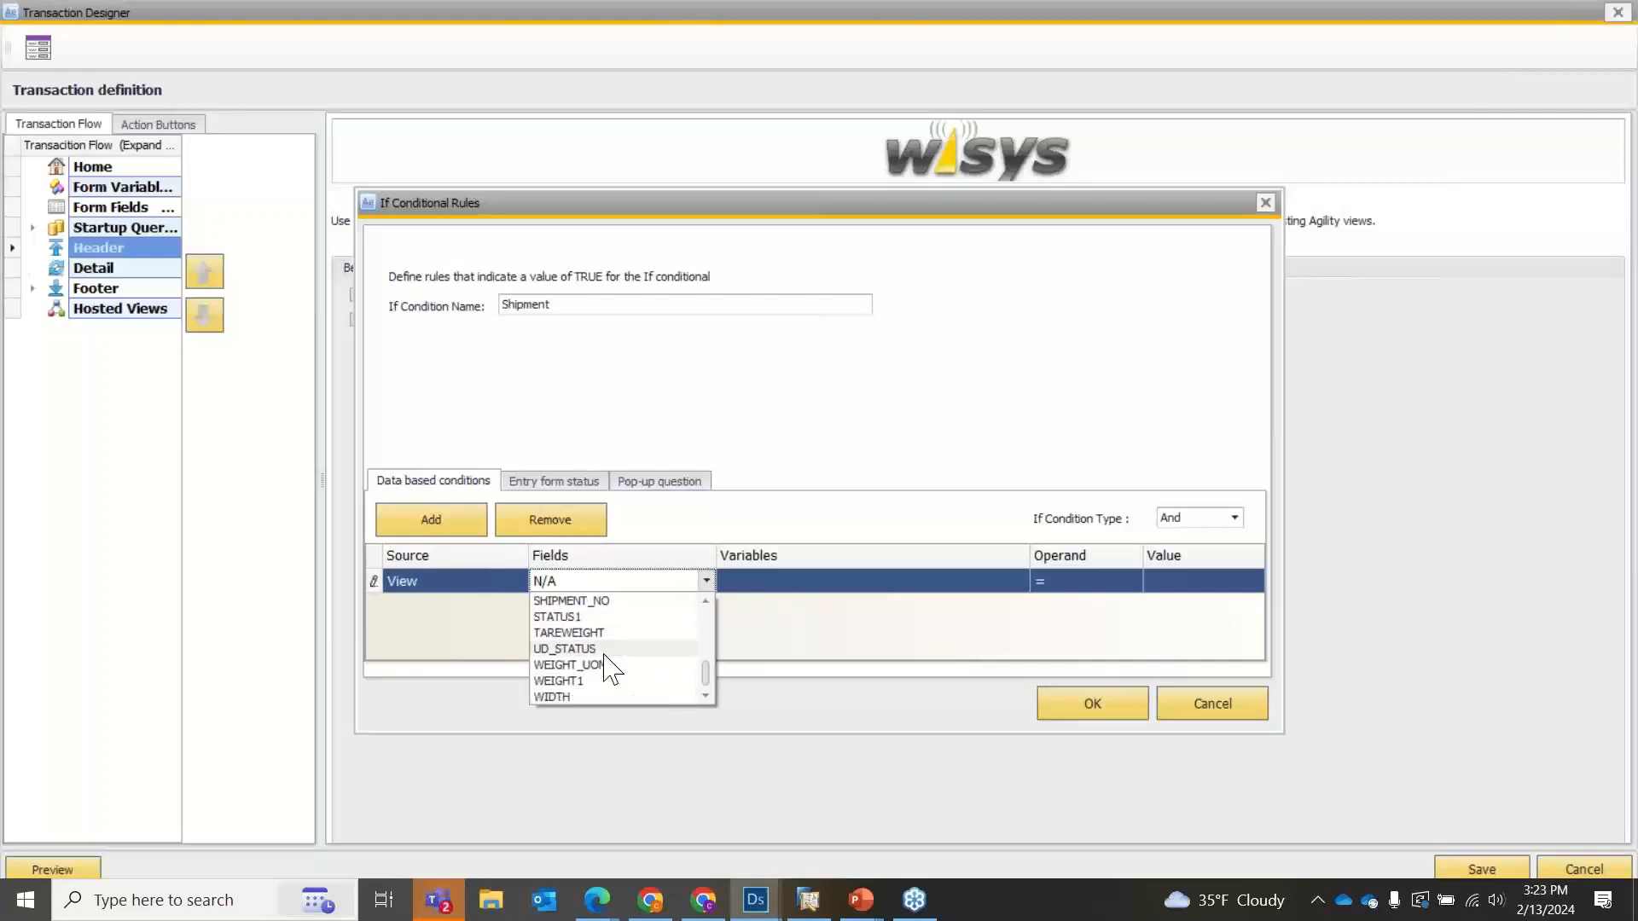
scroll(612, 682, "up", 1)
scroll(615, 665, "down", 1)
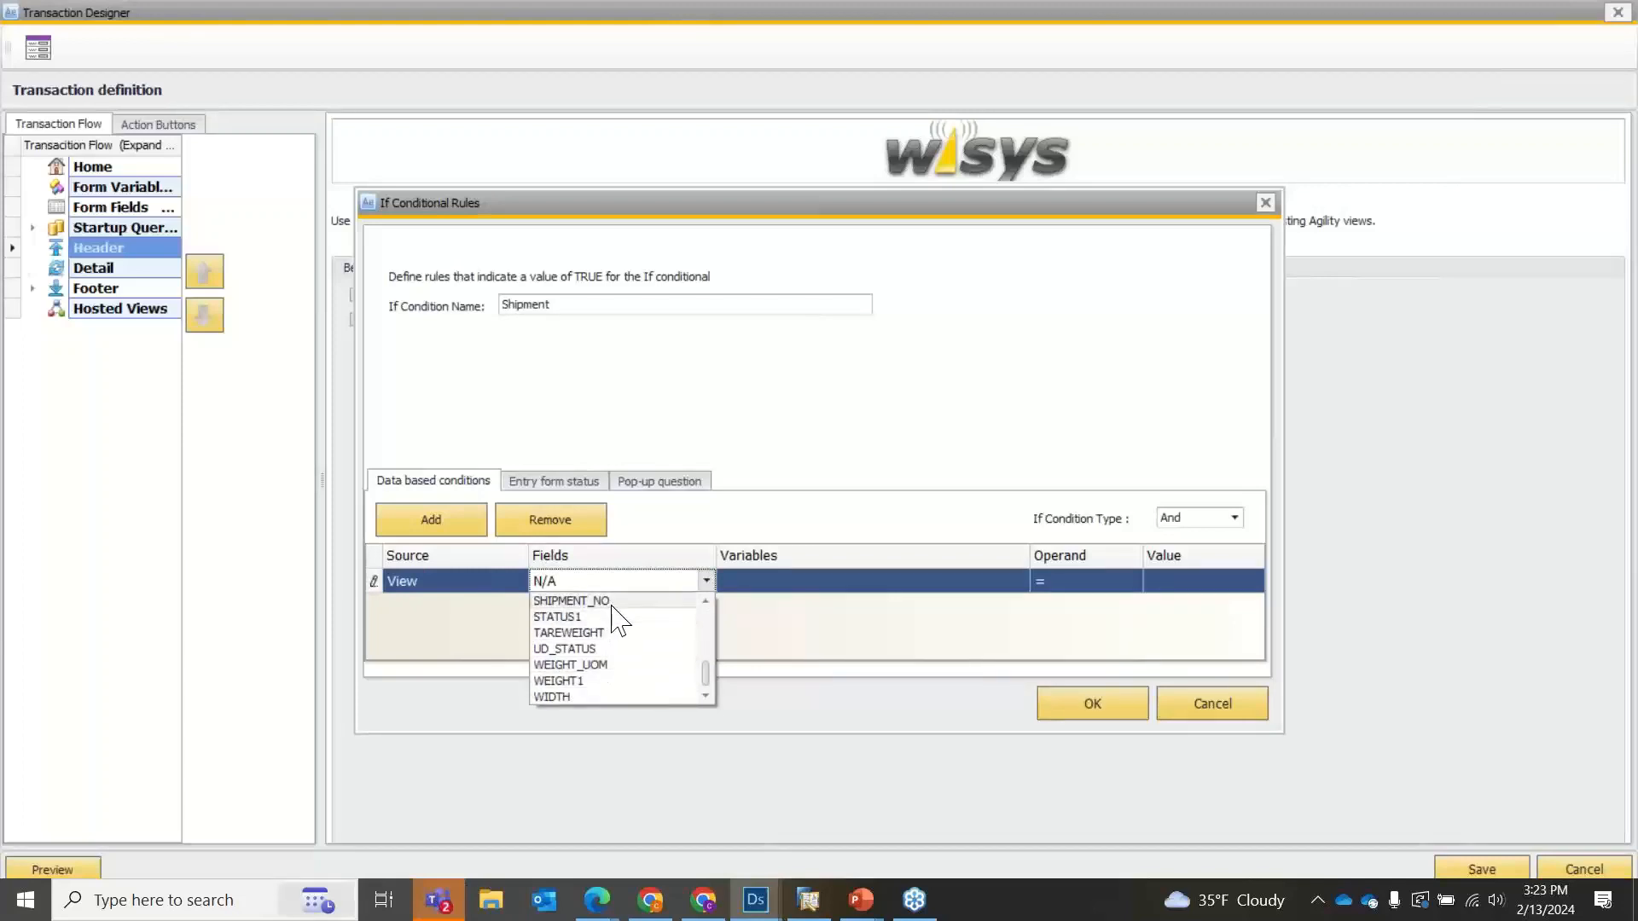
left_click(589, 600)
Set the SHIPMENT_NO rule's operand to = and its value to 0, and accept the conditional rules.
left_click(768, 584)
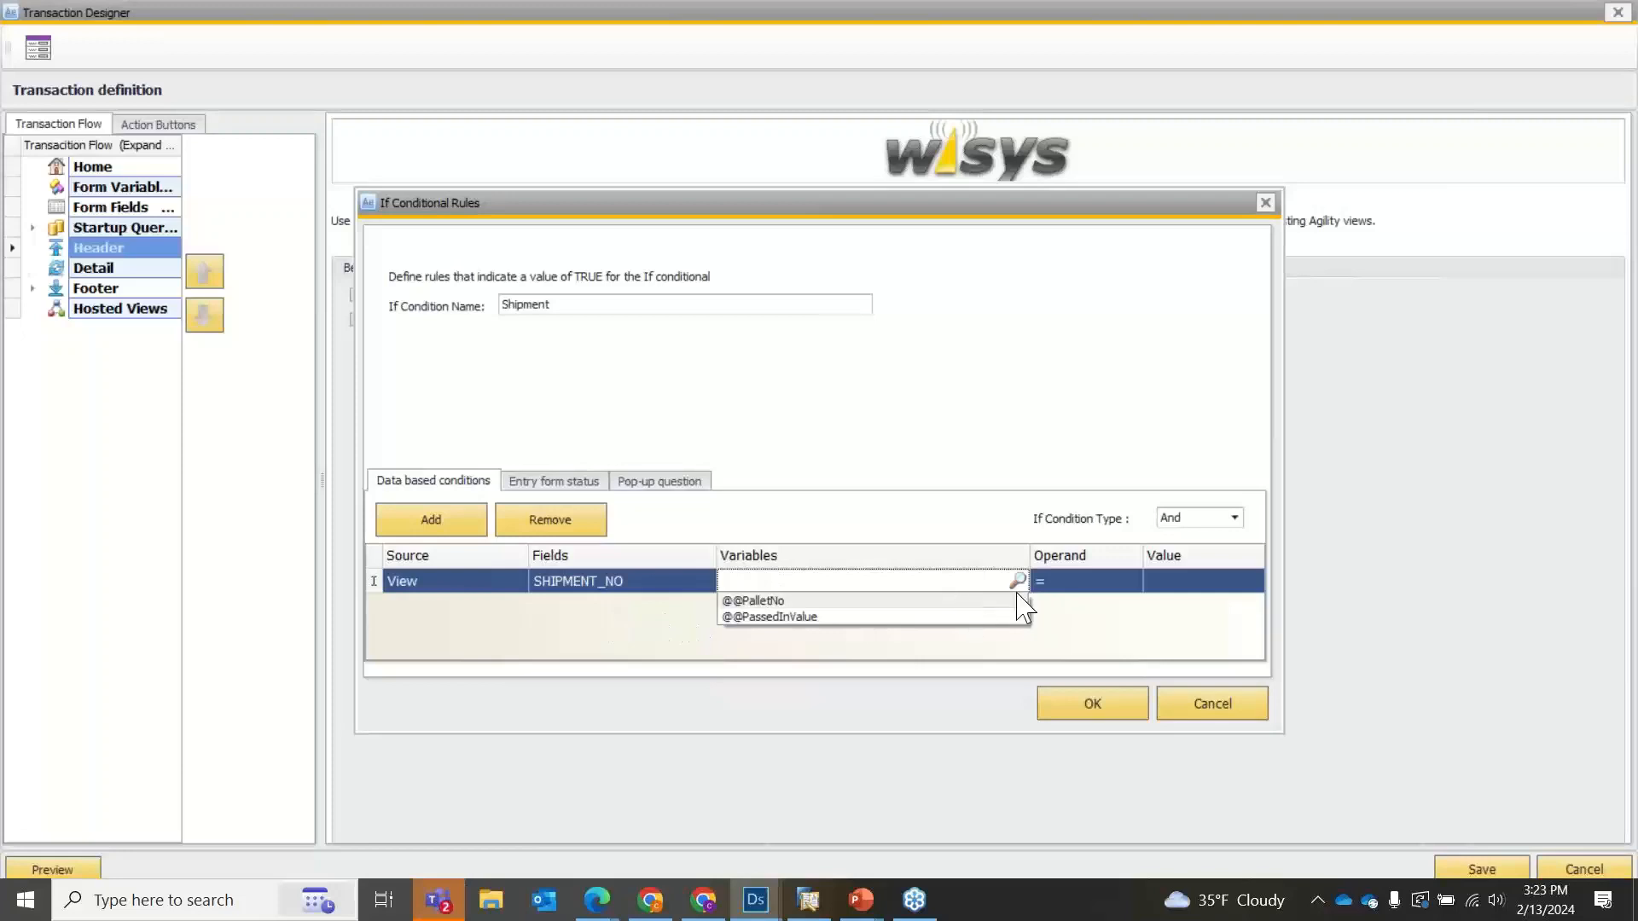
left_click(1117, 583)
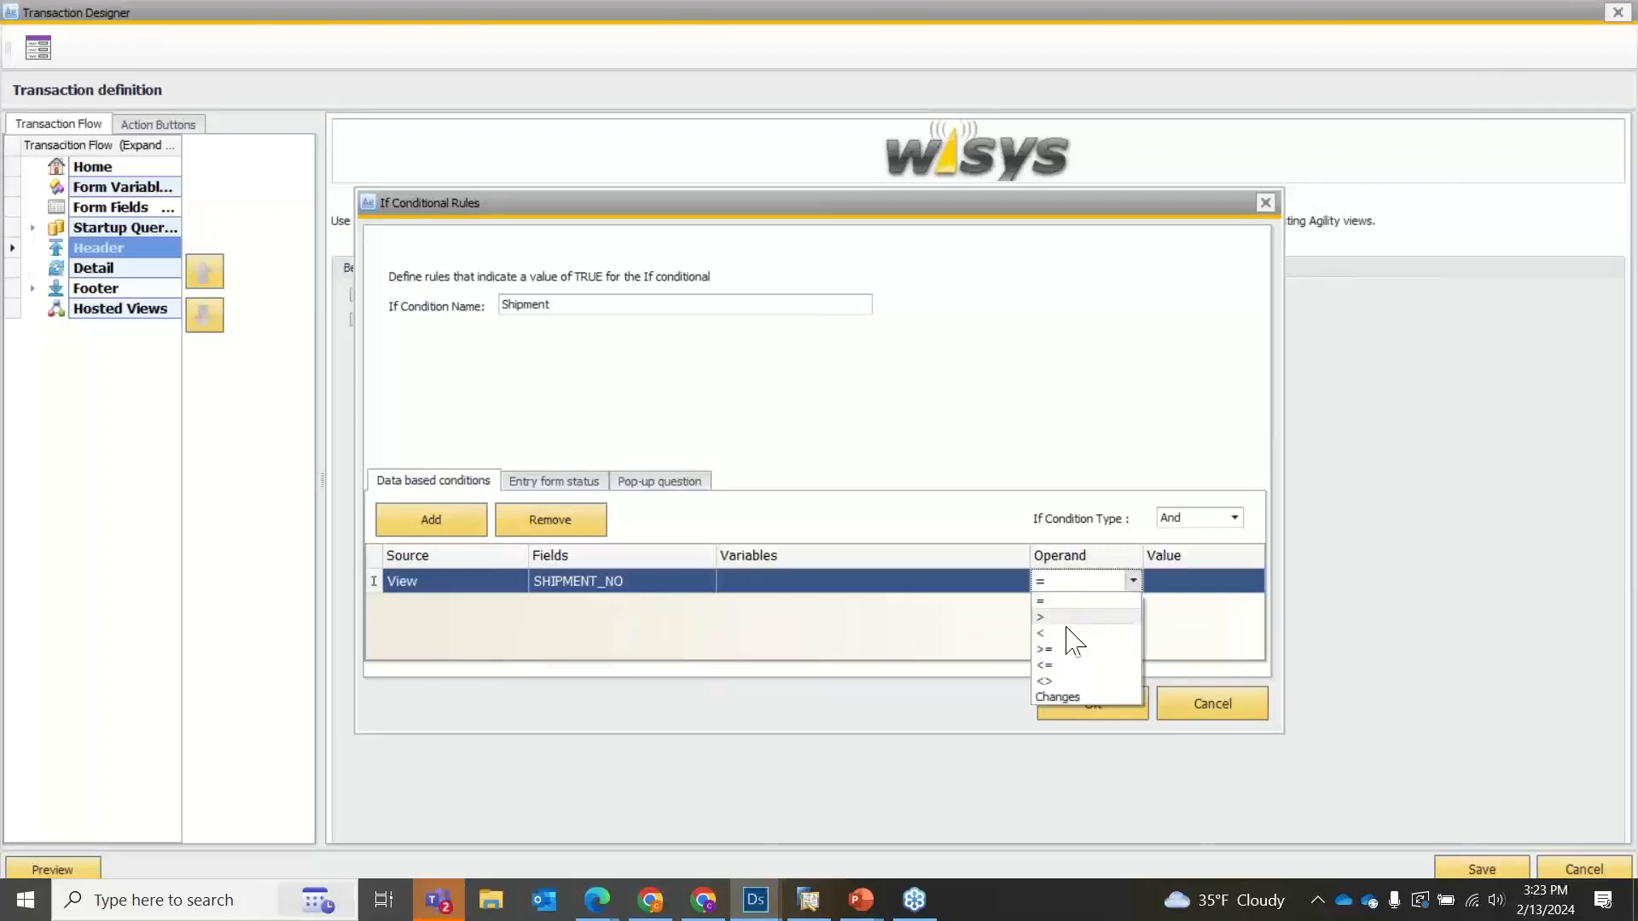
left_click(1060, 601)
left_click(1177, 585)
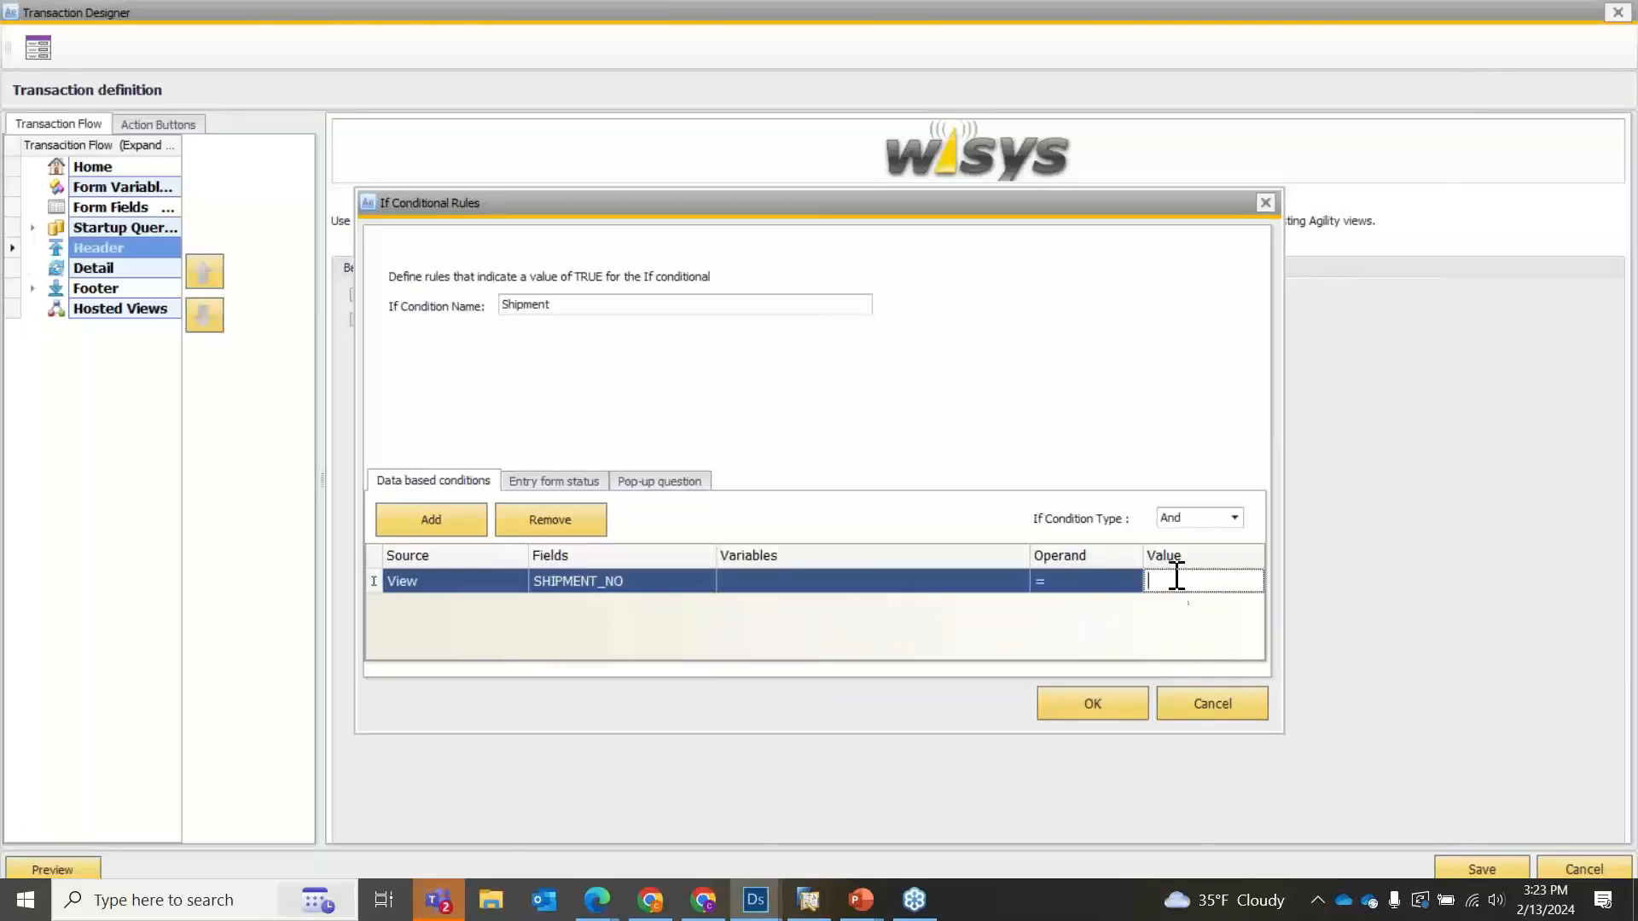
type("0")
left_click(1128, 715)
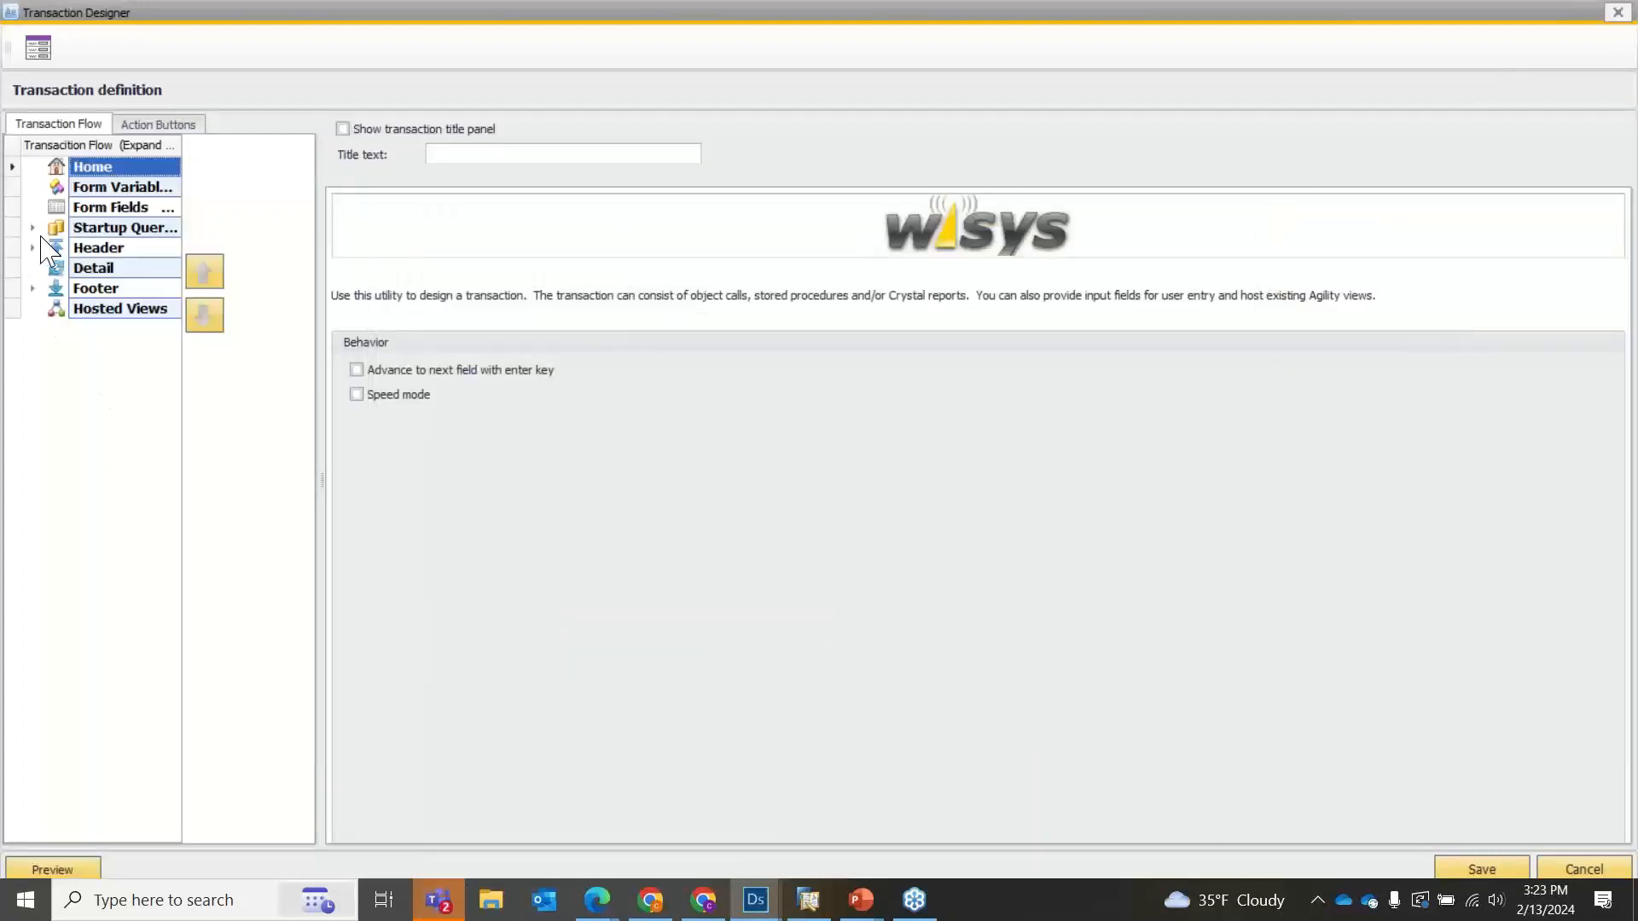
Add the Pkg4 Shipment Create transaction beneath the Header's If (Shipment) branch.
left_click(32, 247)
left_click(115, 267)
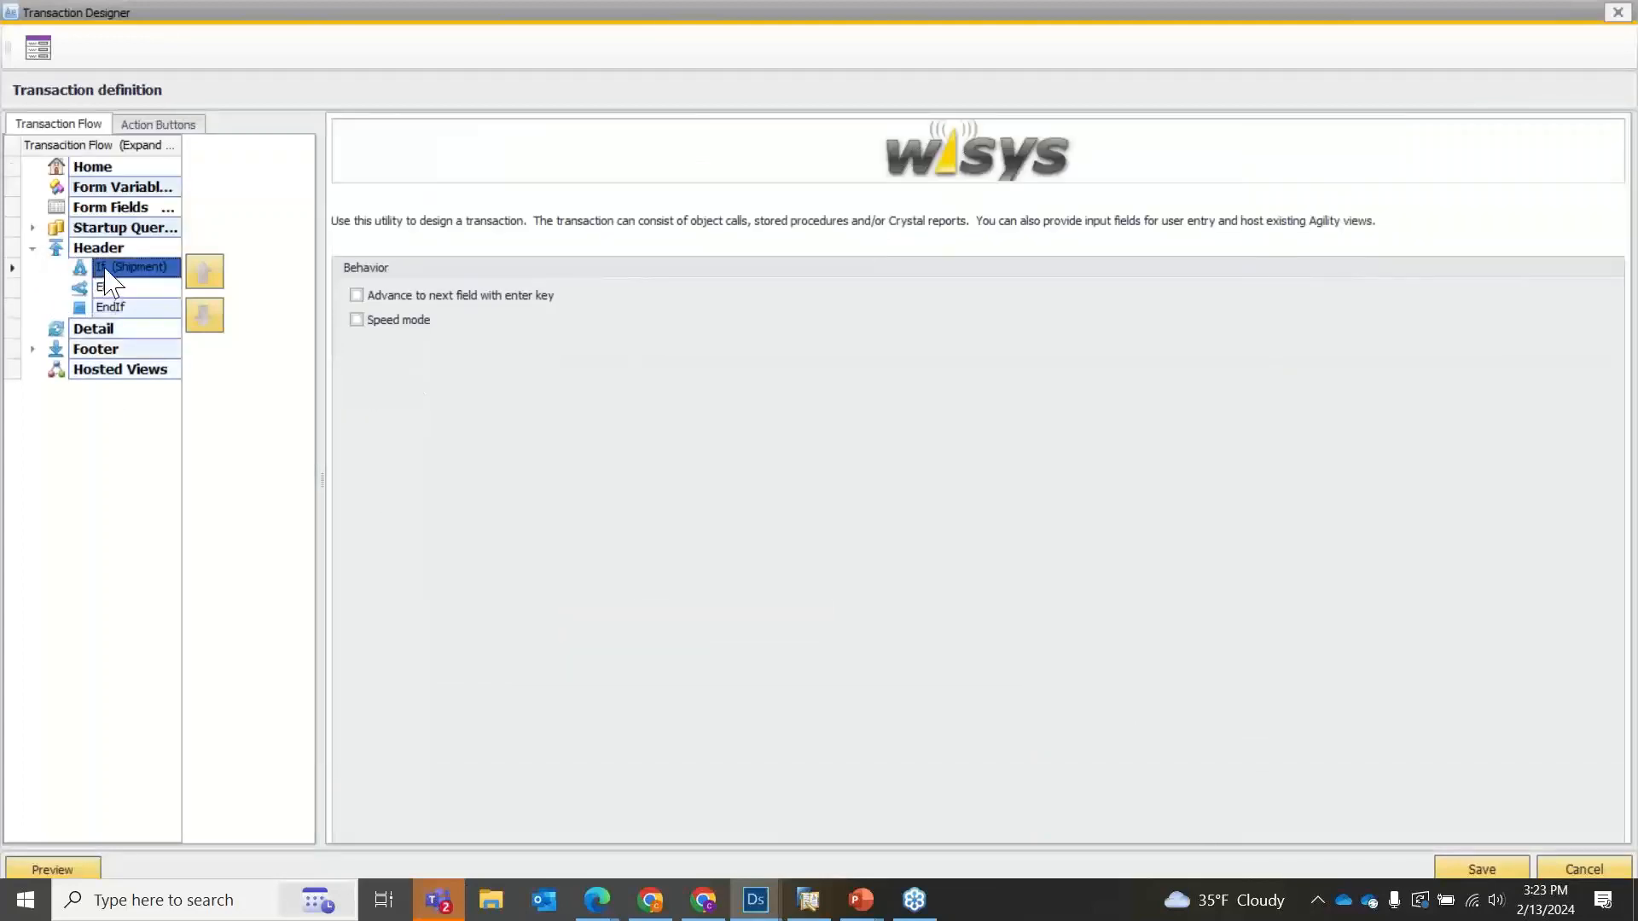
right_click(114, 271)
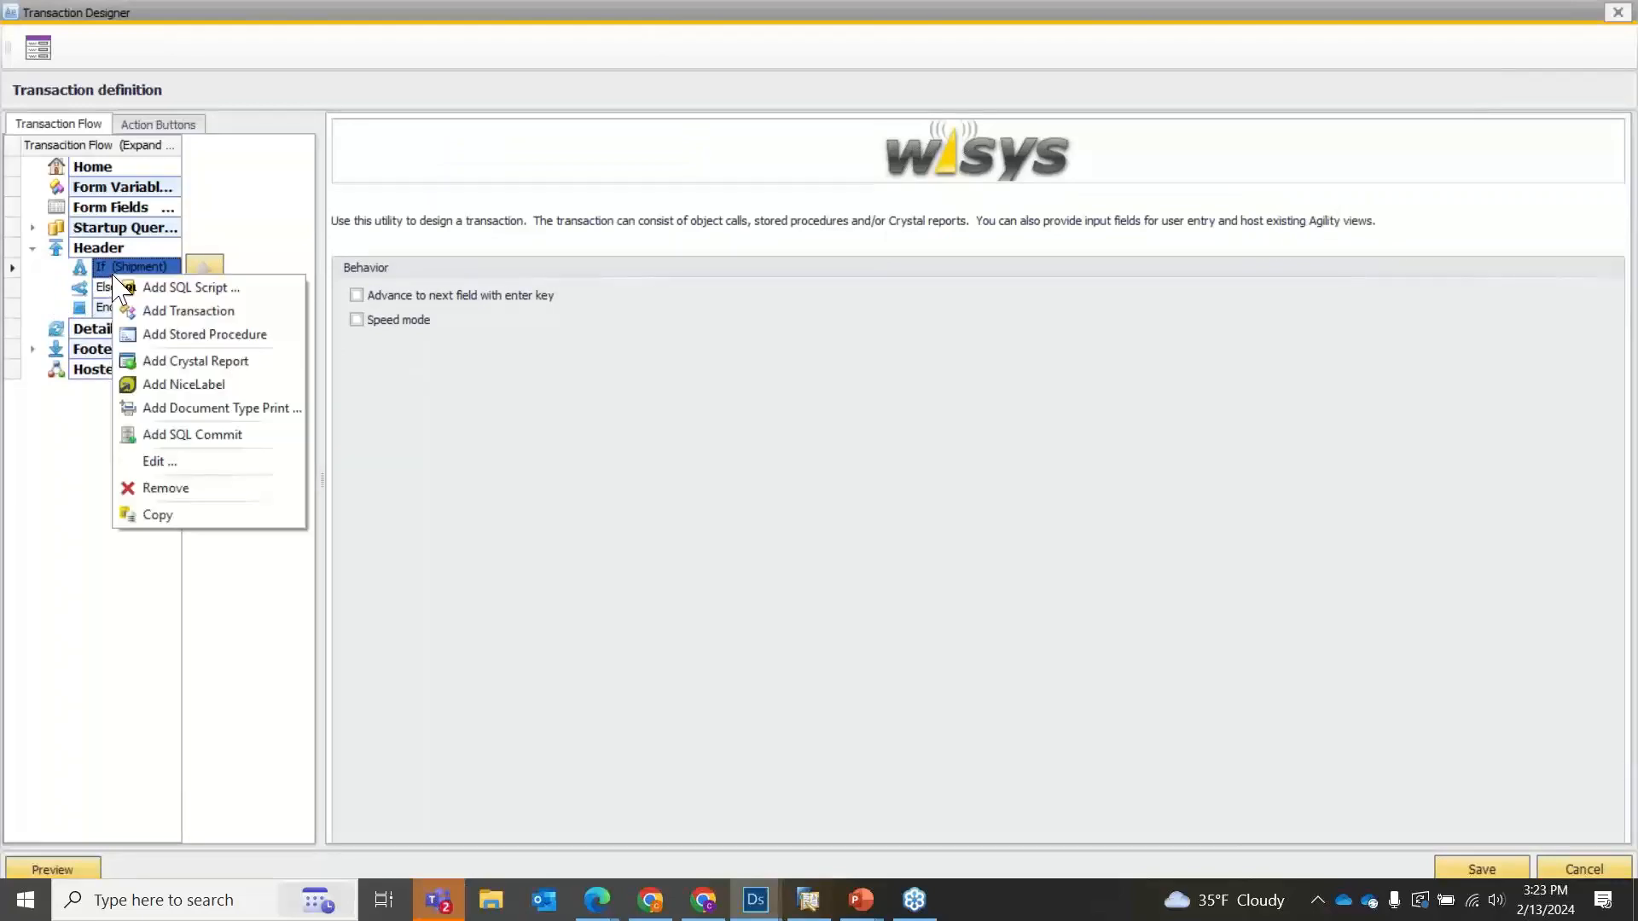
left_click(169, 312)
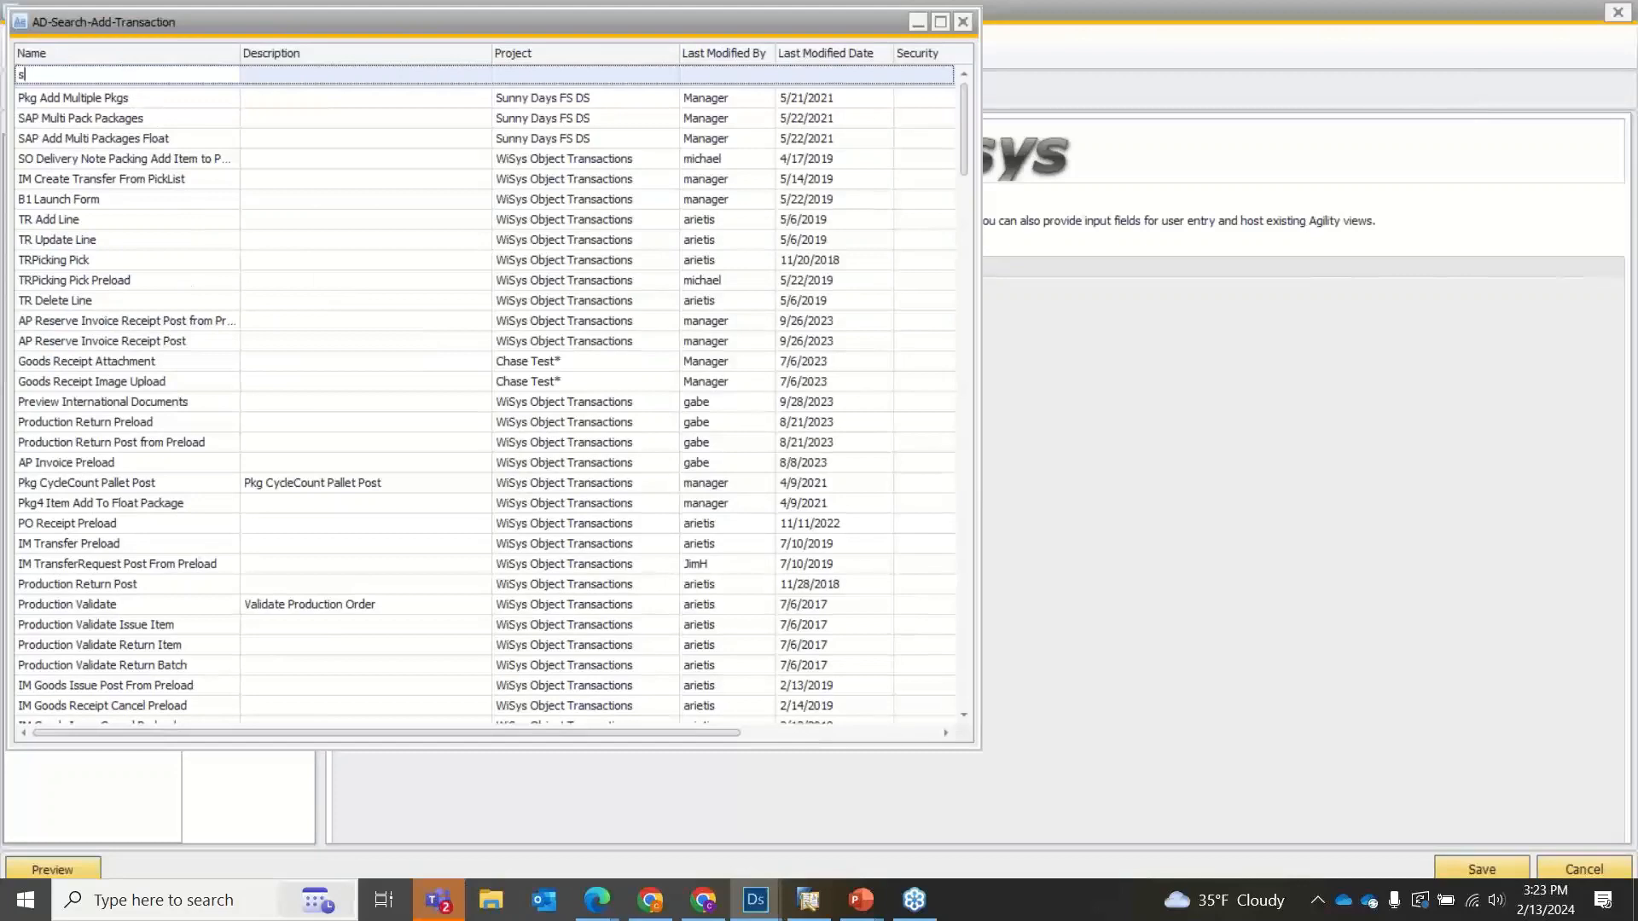
type("shipme")
double_click(73, 118)
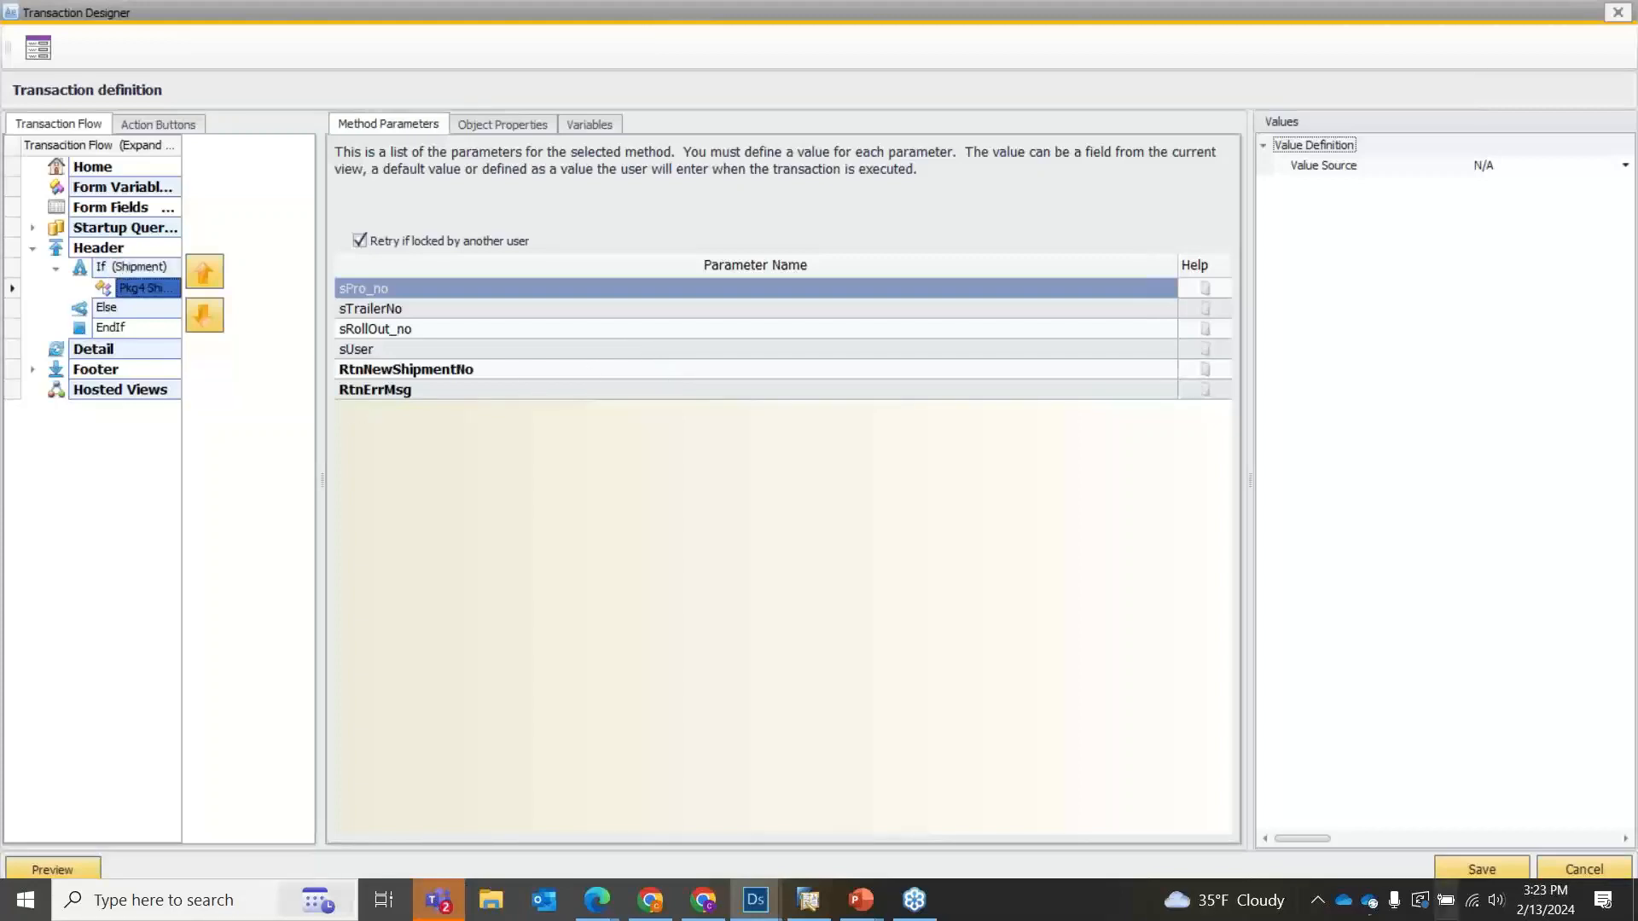
Look through the Else, EndIf and Pkg4 Shipment Create elements of the Shipment conditional.
key("Down")
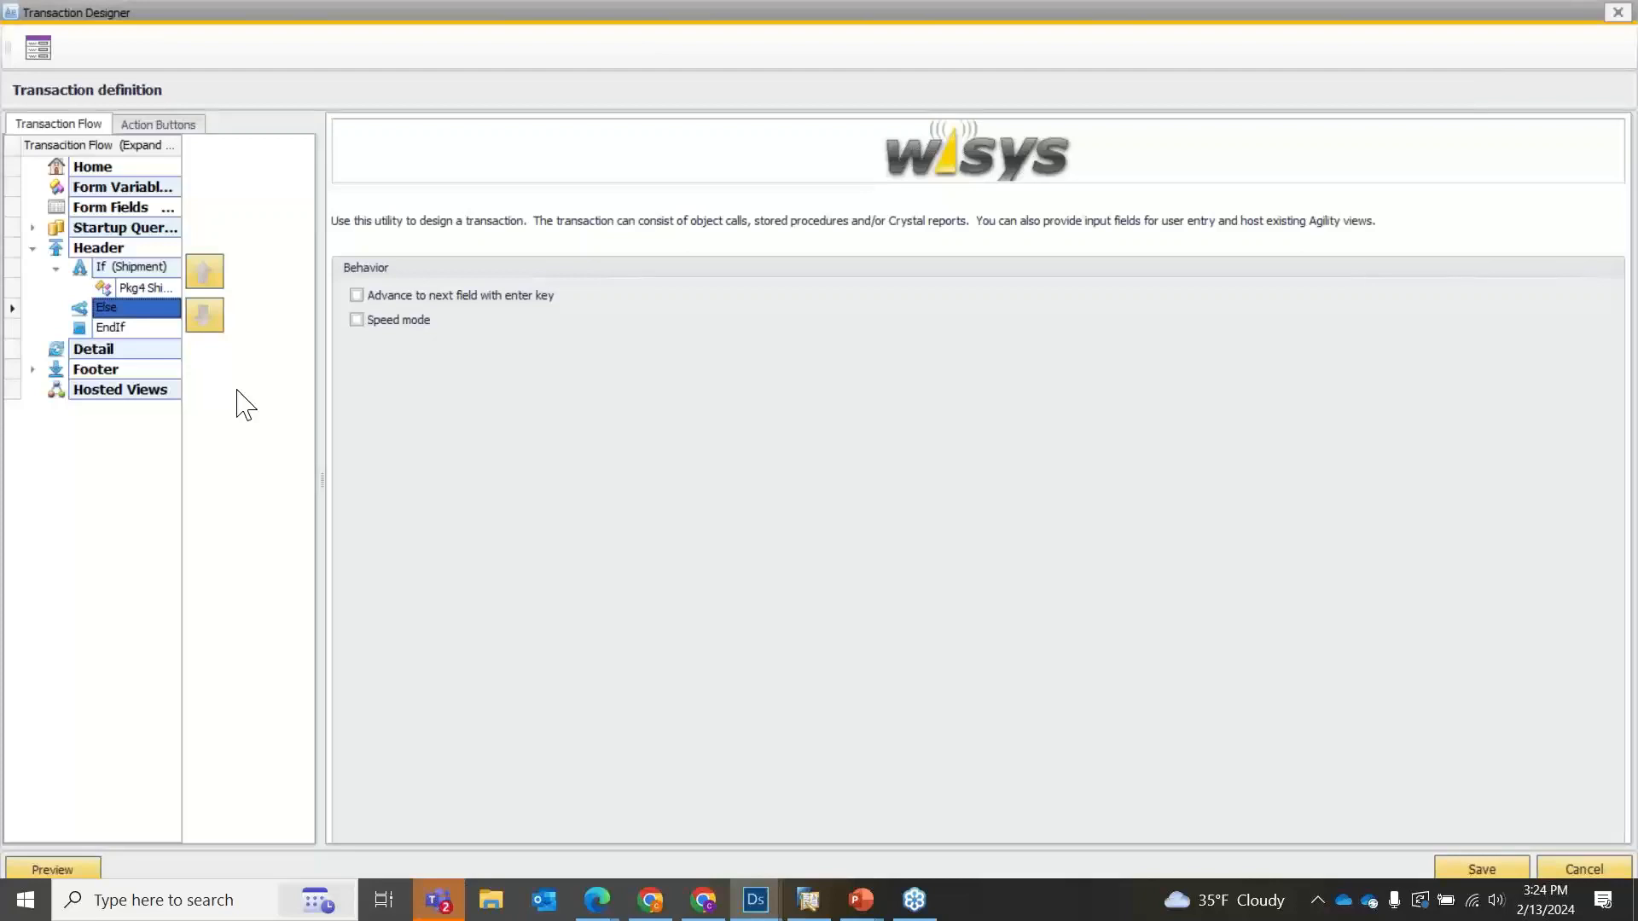
left_click(149, 330)
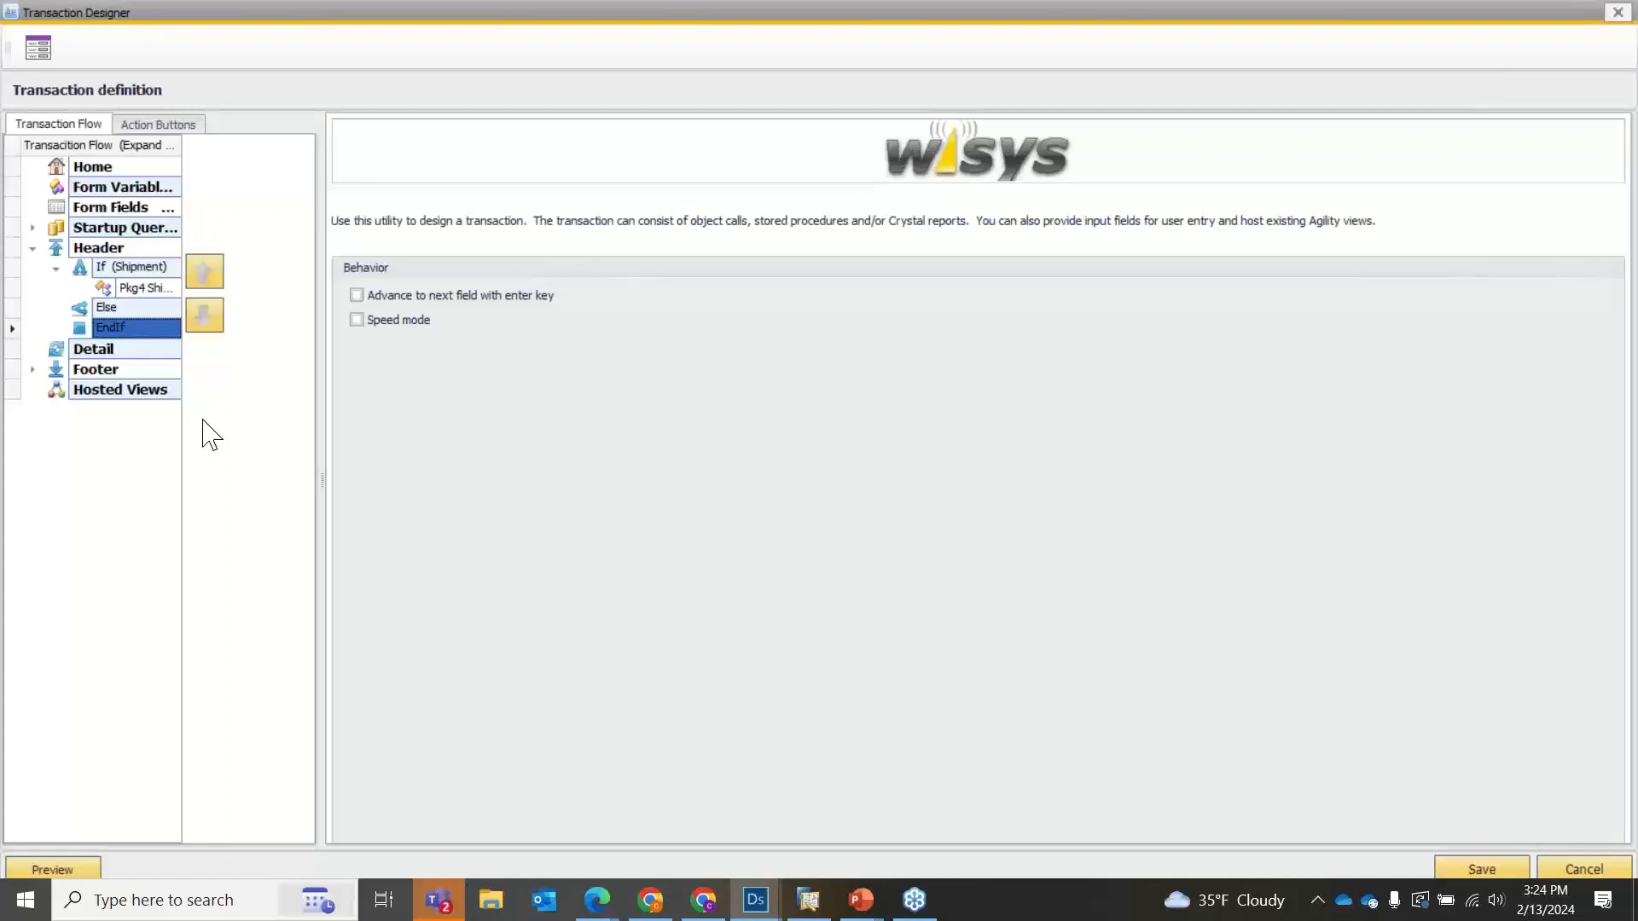
left_click(141, 290)
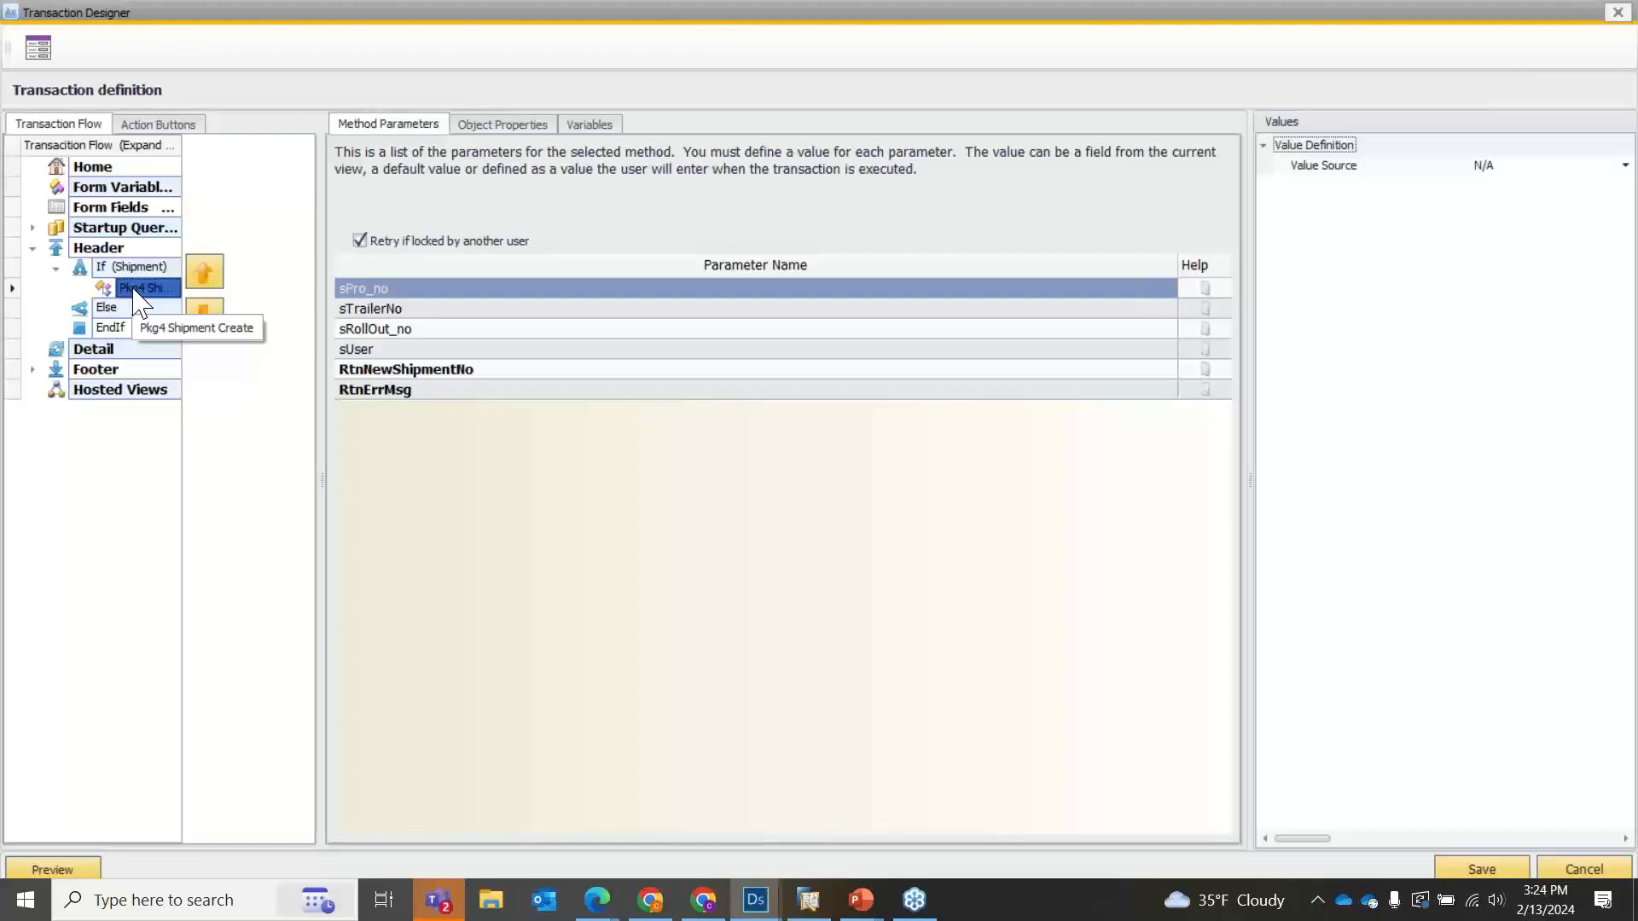
Try to remove the If (Shipment) conditional from the Header section.
left_click(109, 268)
right_click(105, 266)
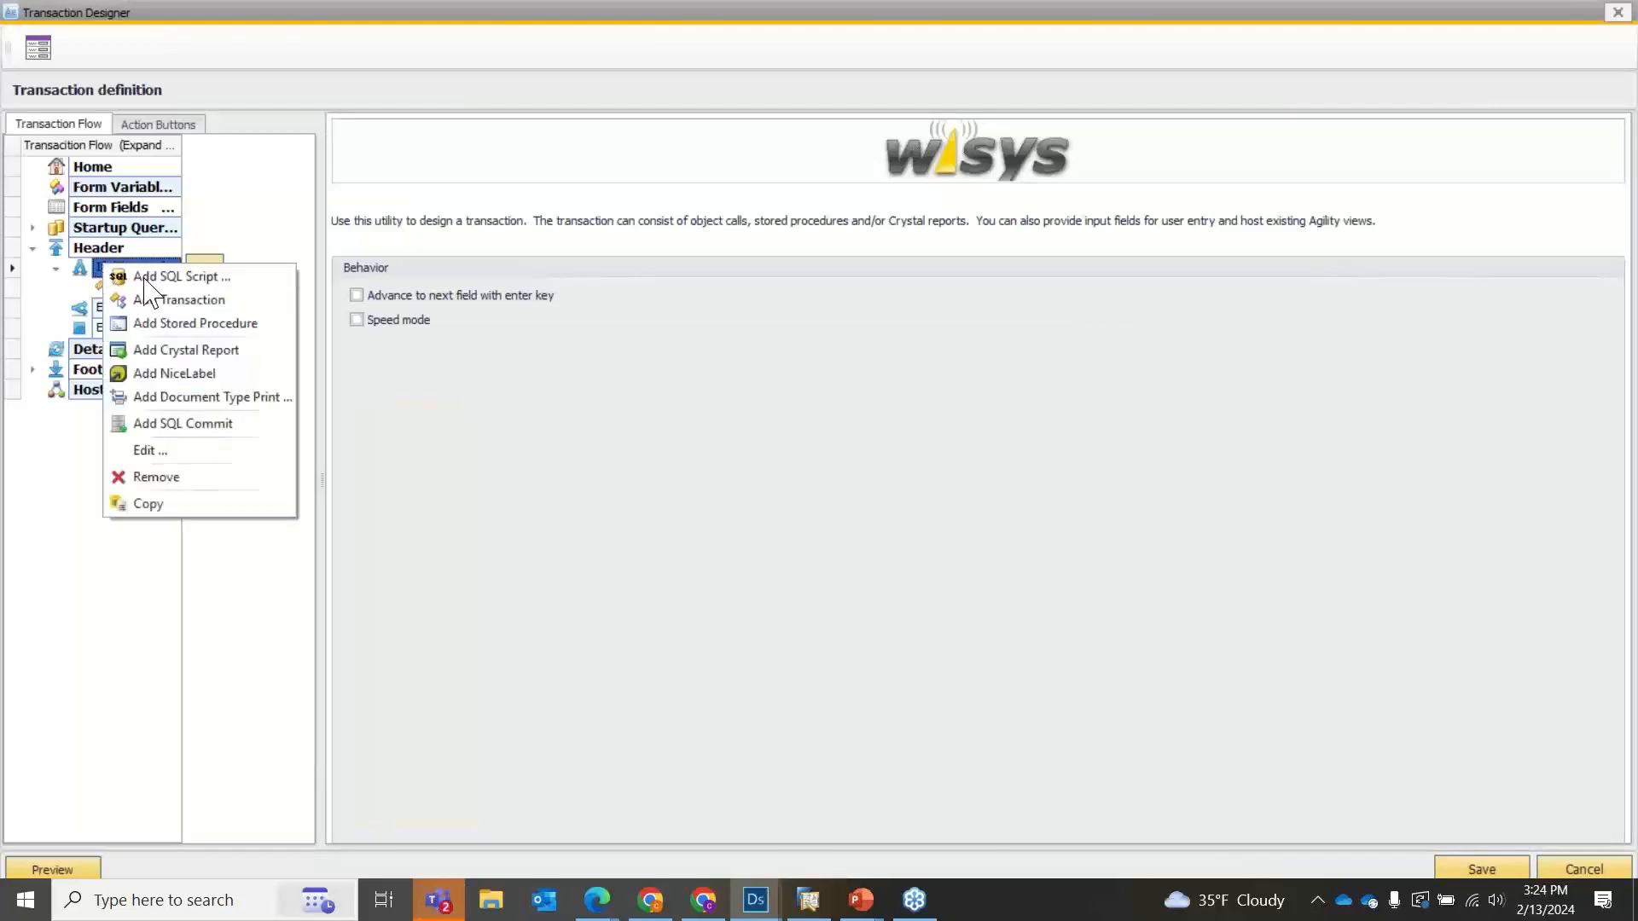
left_click(158, 478)
left_click(815, 501)
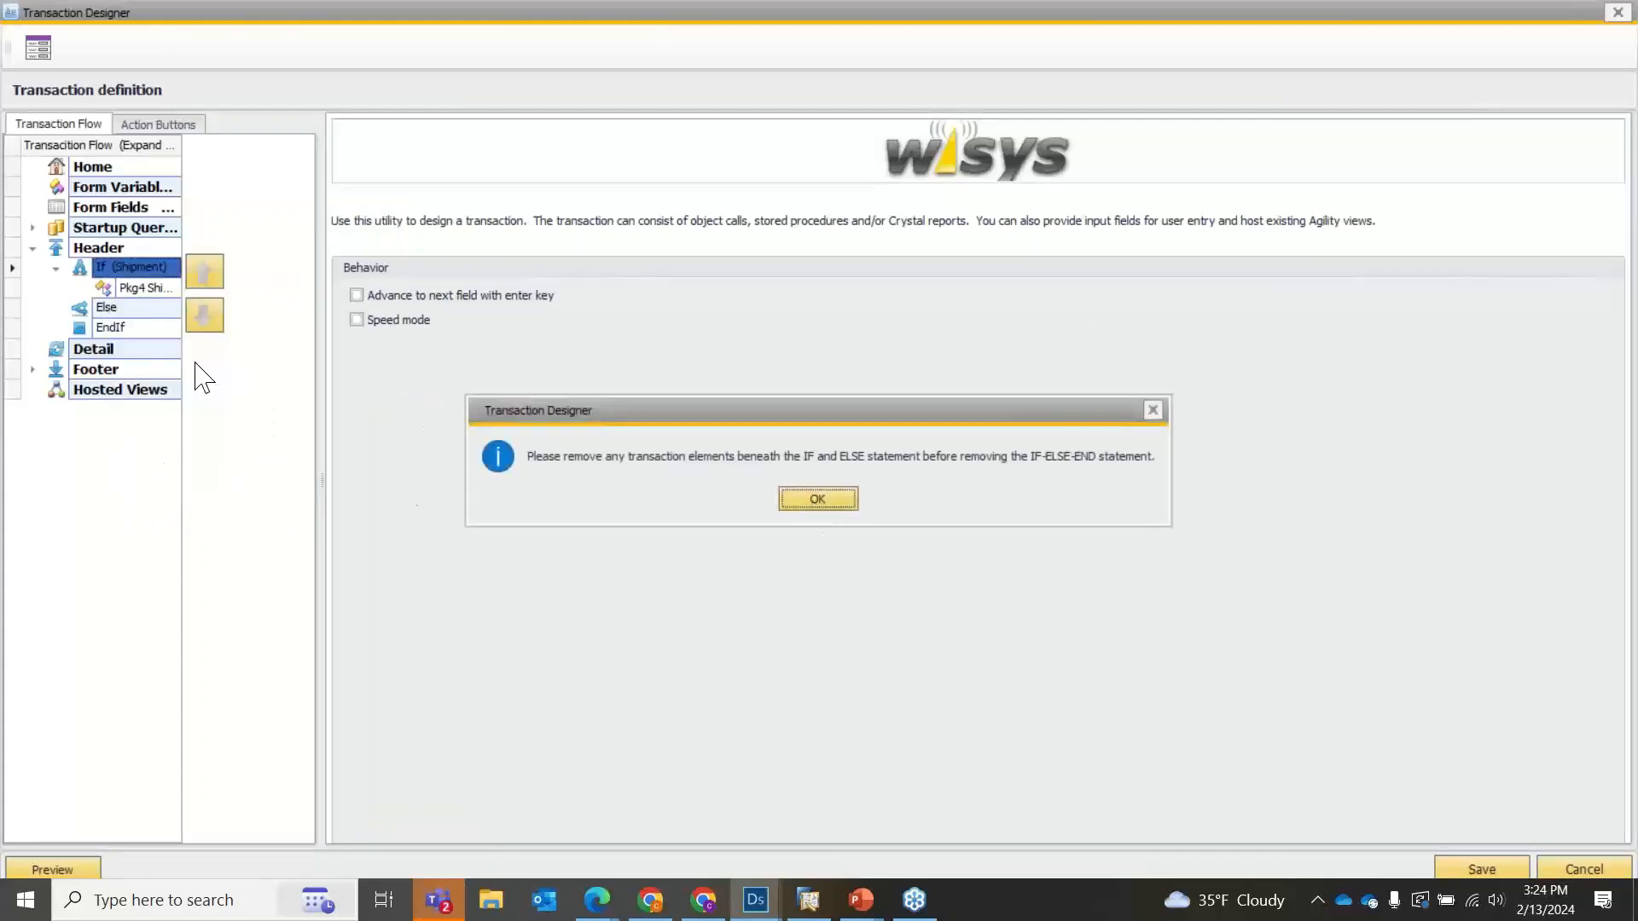
Review the element types that can be added to the Header, and close the transaction definition without saving.
left_click(92, 248)
right_click(89, 249)
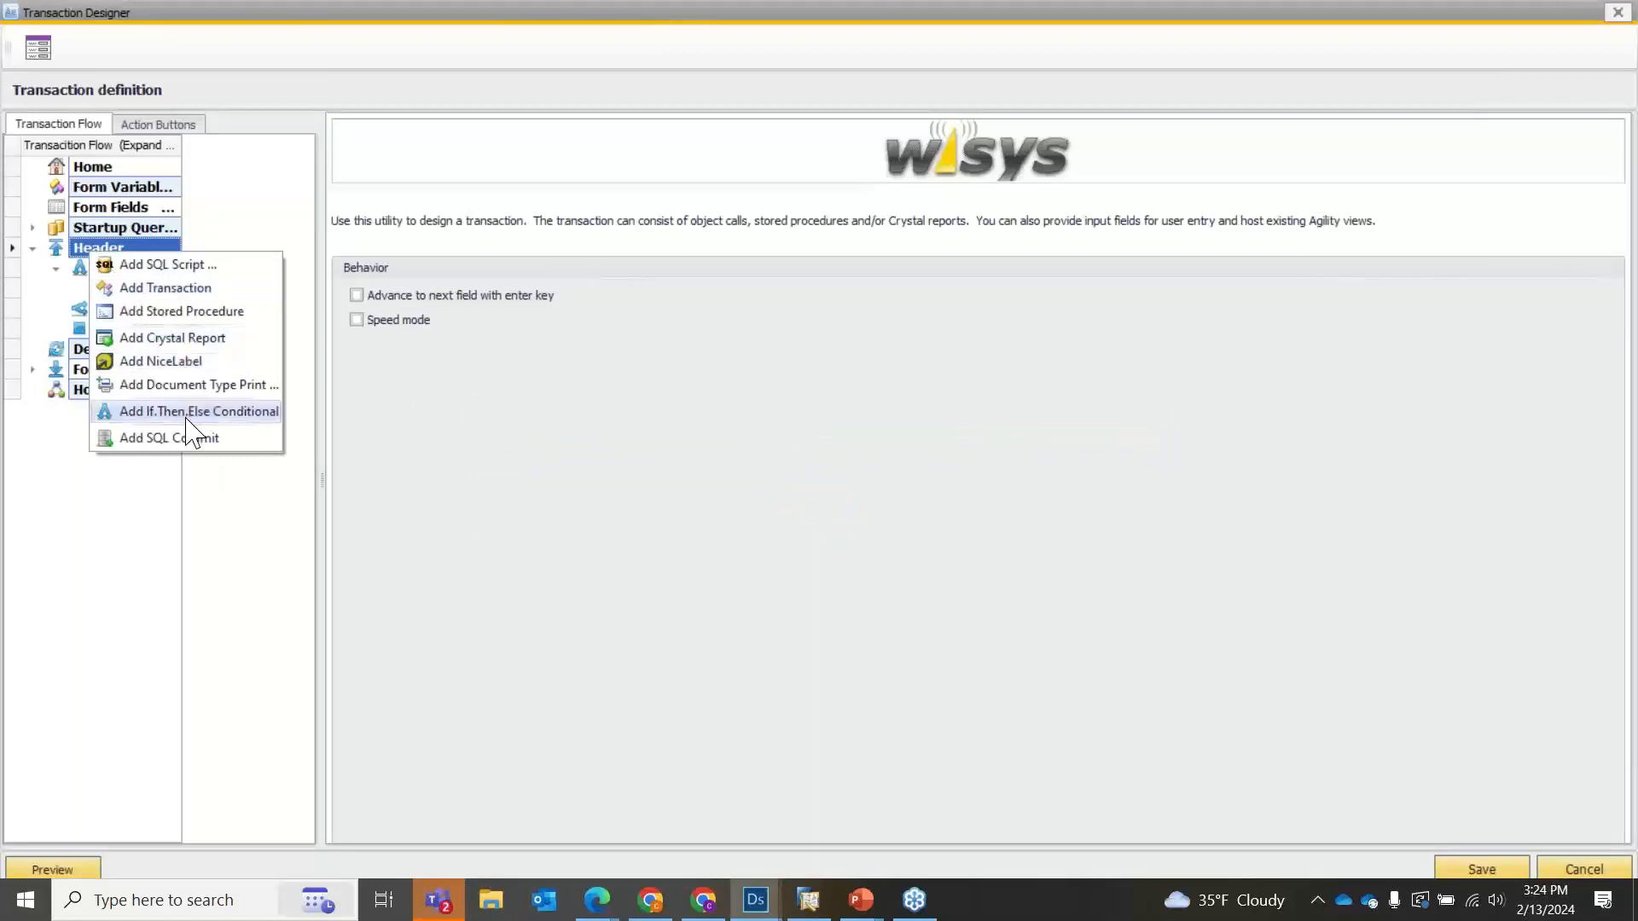
left_click(65, 286)
right_click(89, 249)
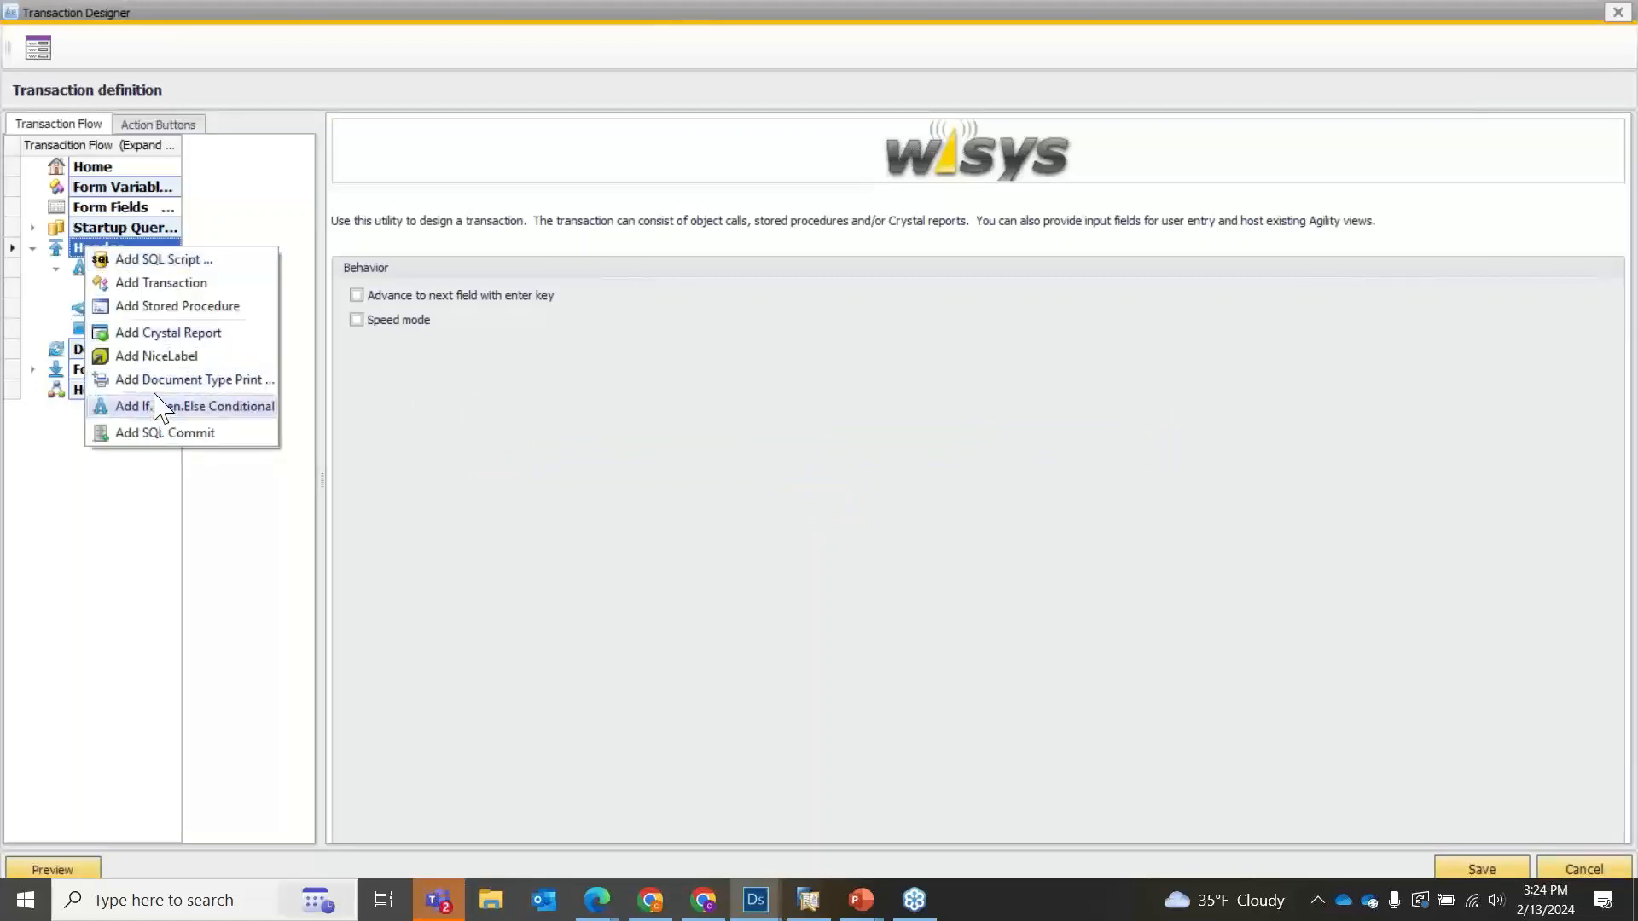
left_click(296, 318)
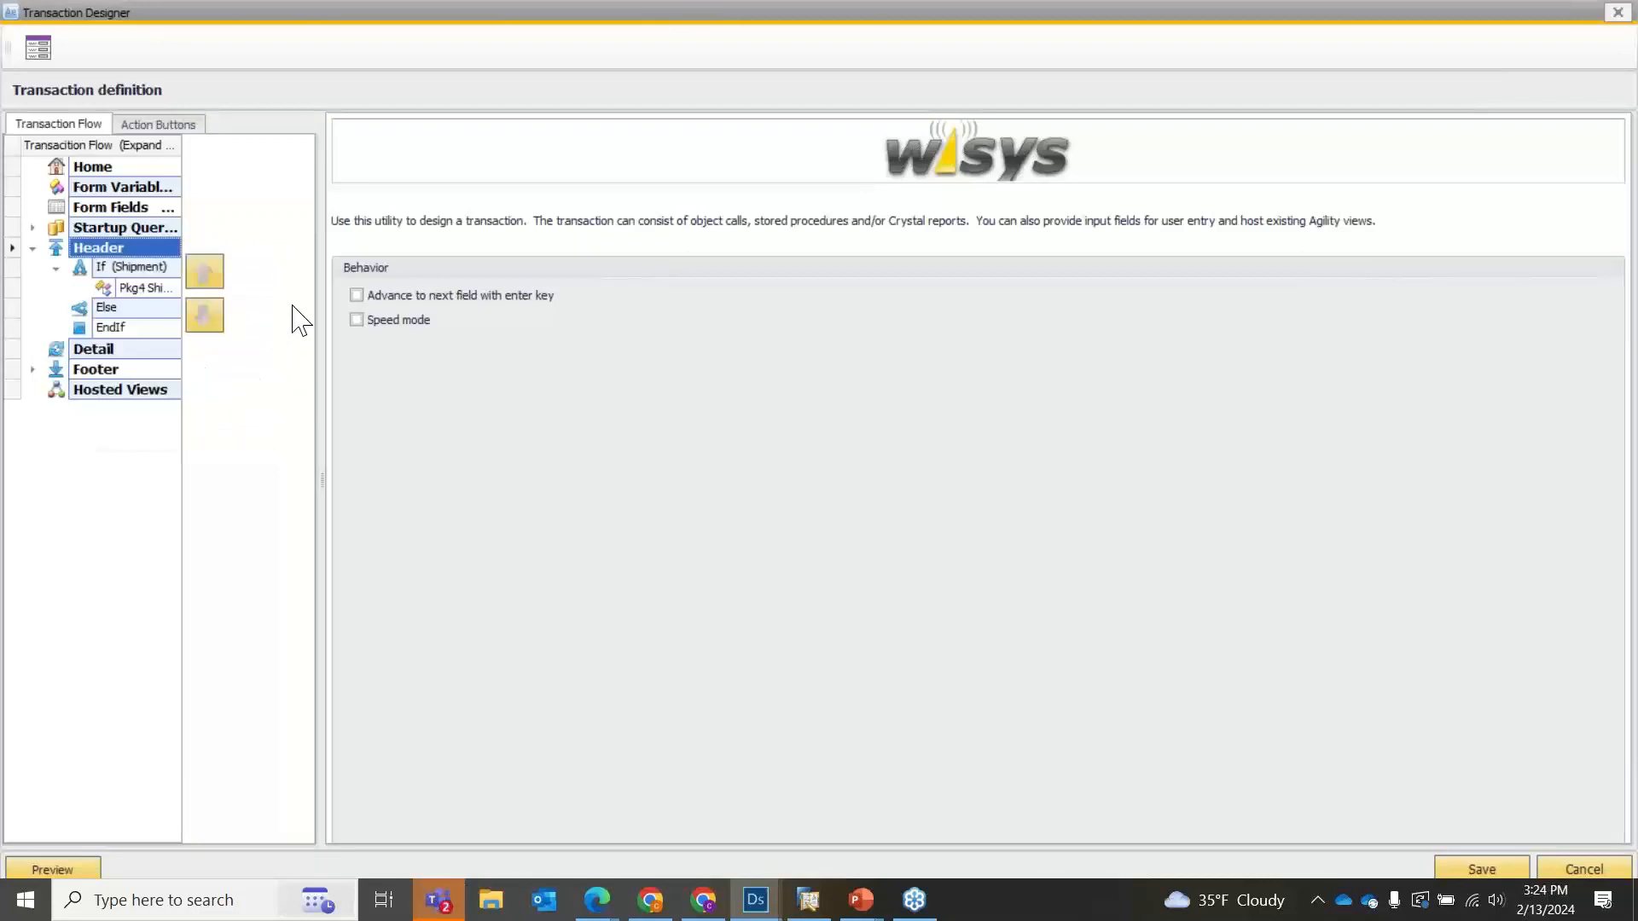
left_click(1597, 866)
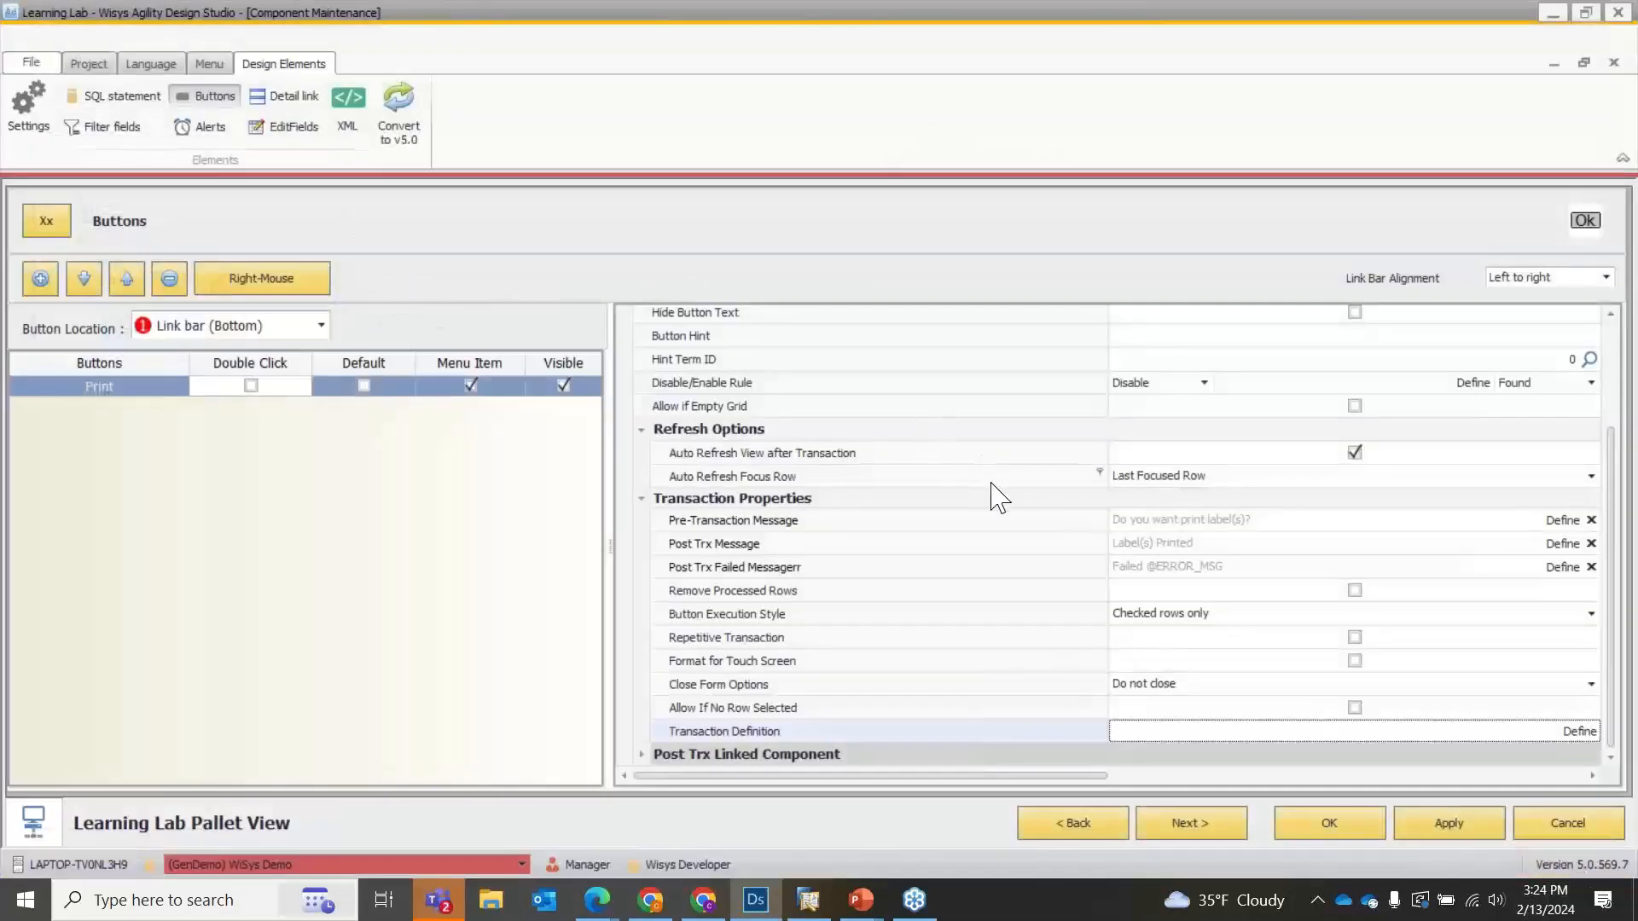
Set the Print button's post-transaction linked component to Package Line, and save the Learning Lab Pallet View.
left_click(641, 754)
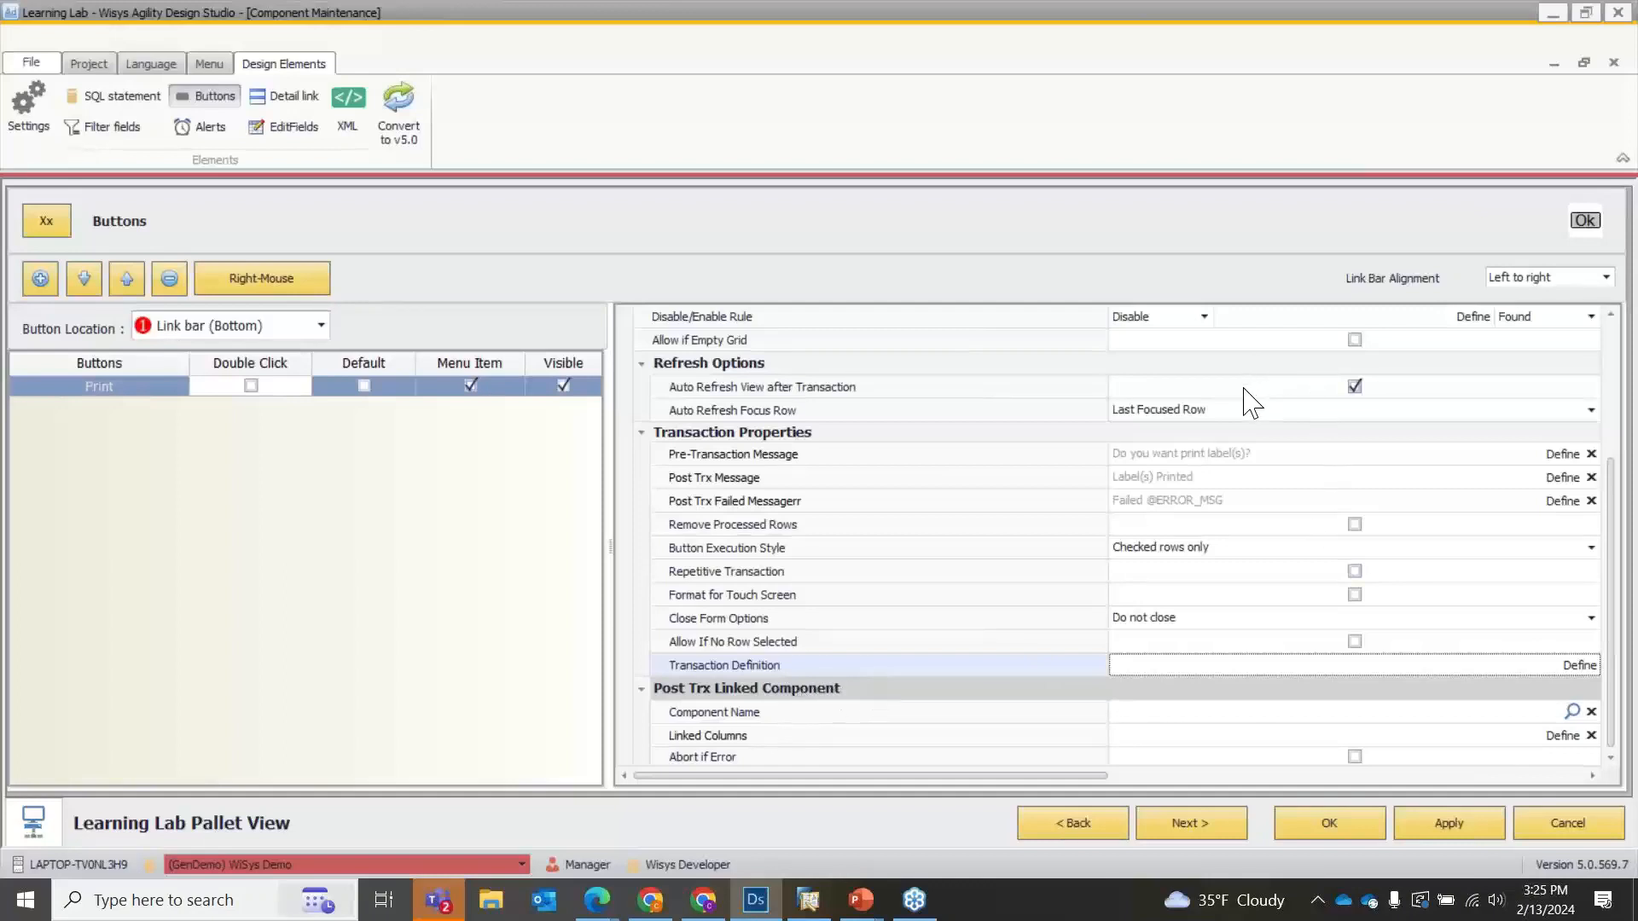
scroll(1246, 391, "up", 3)
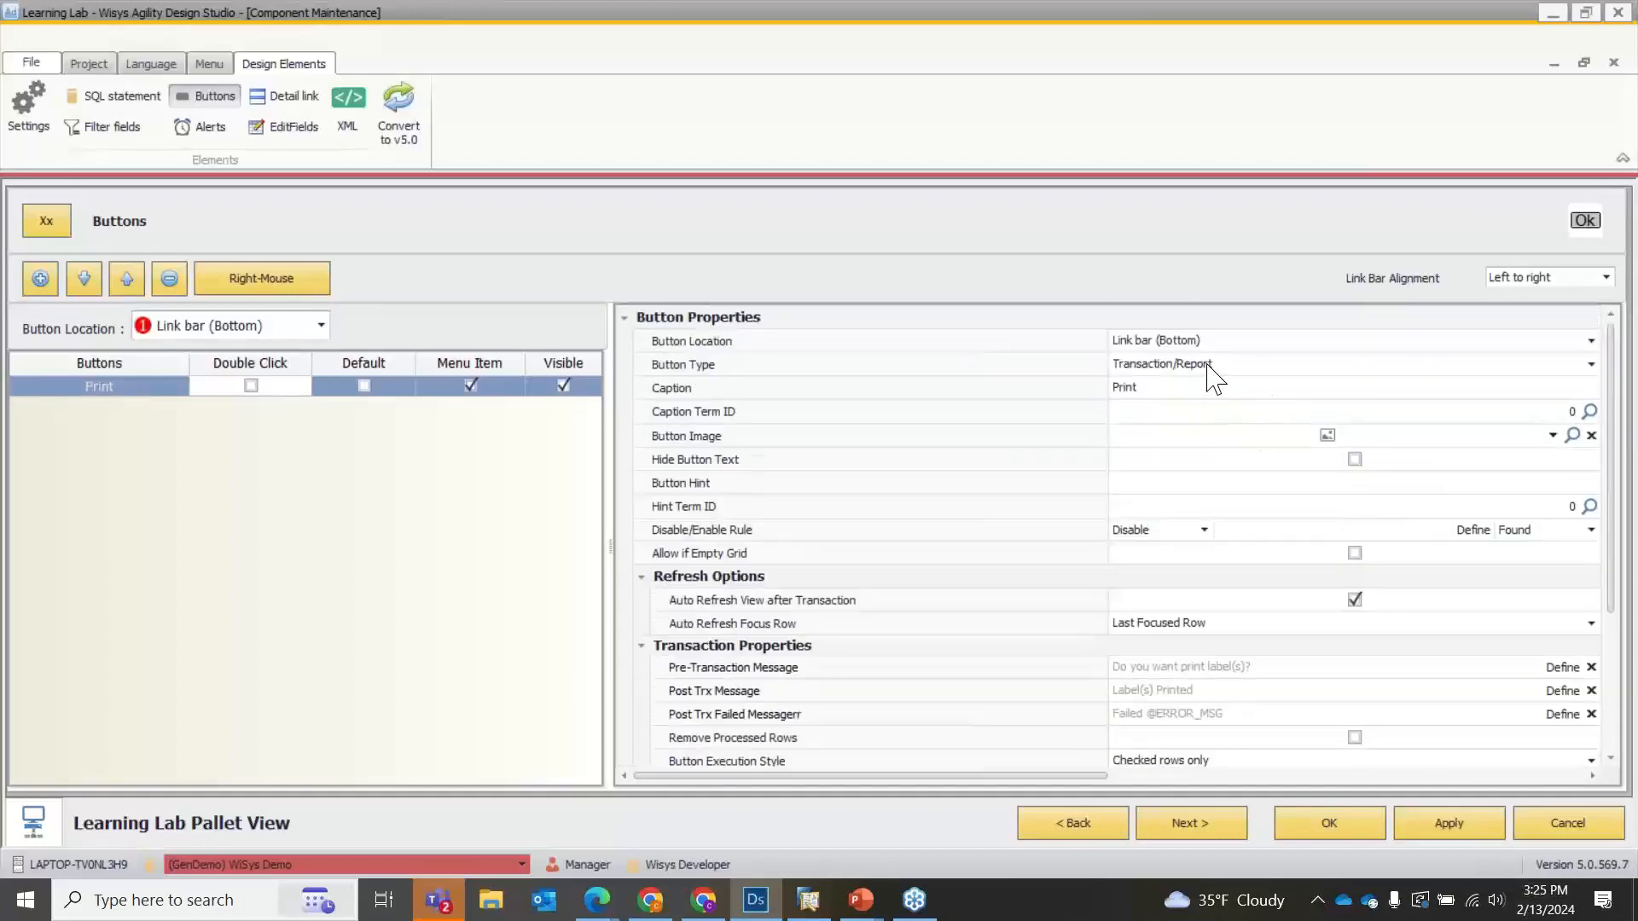
scroll(1208, 395, "down", 3)
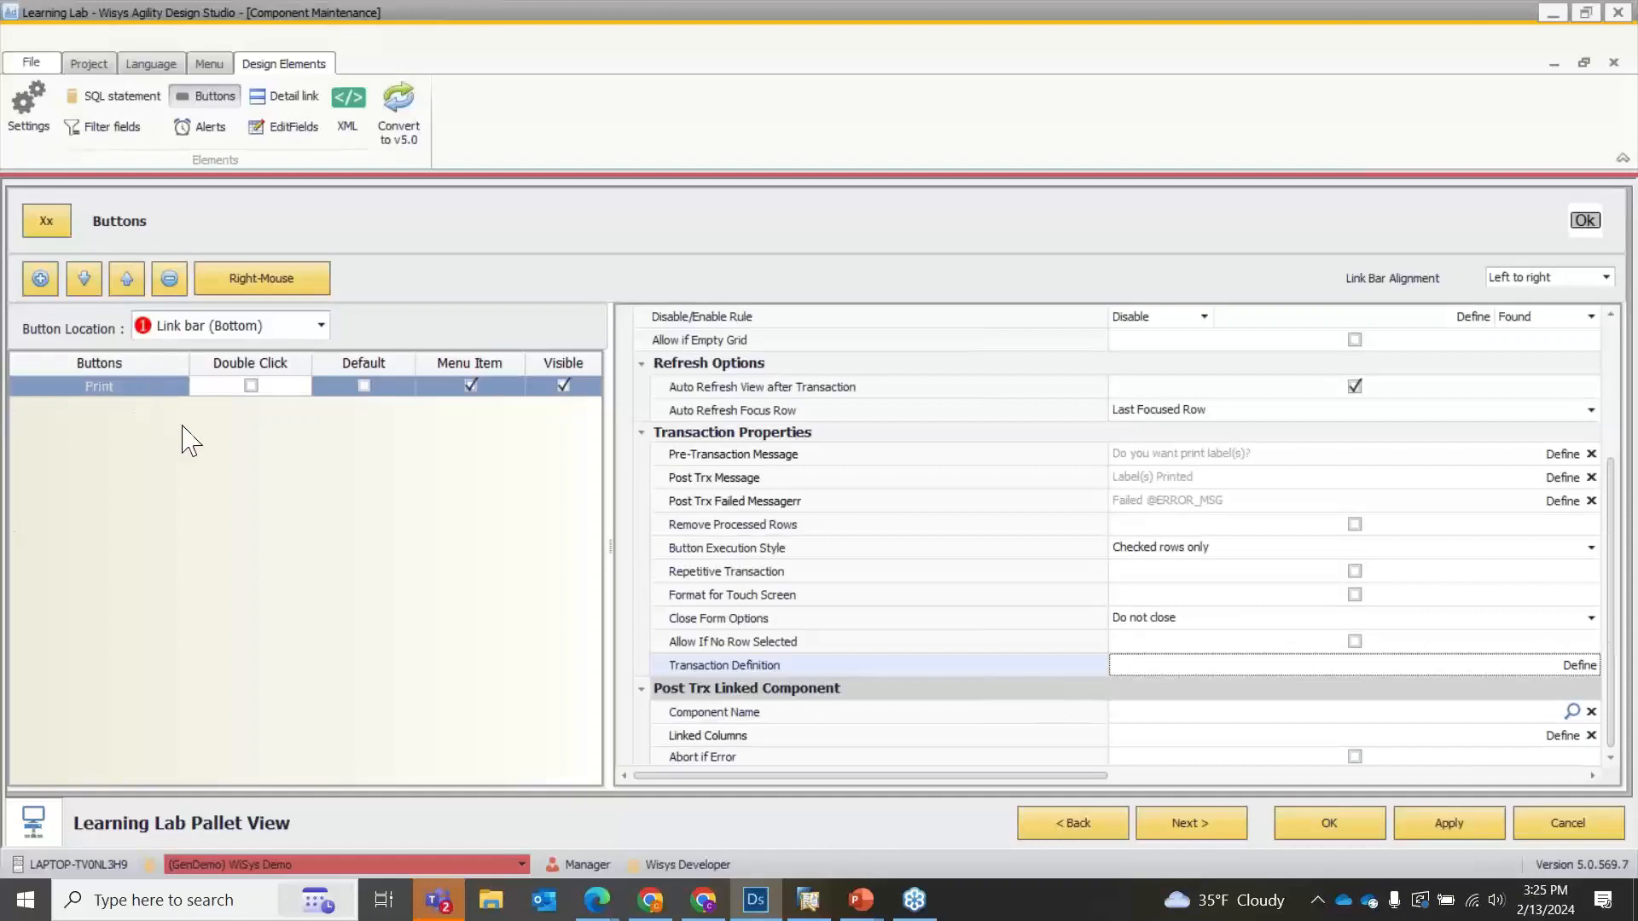
left_click(1572, 714)
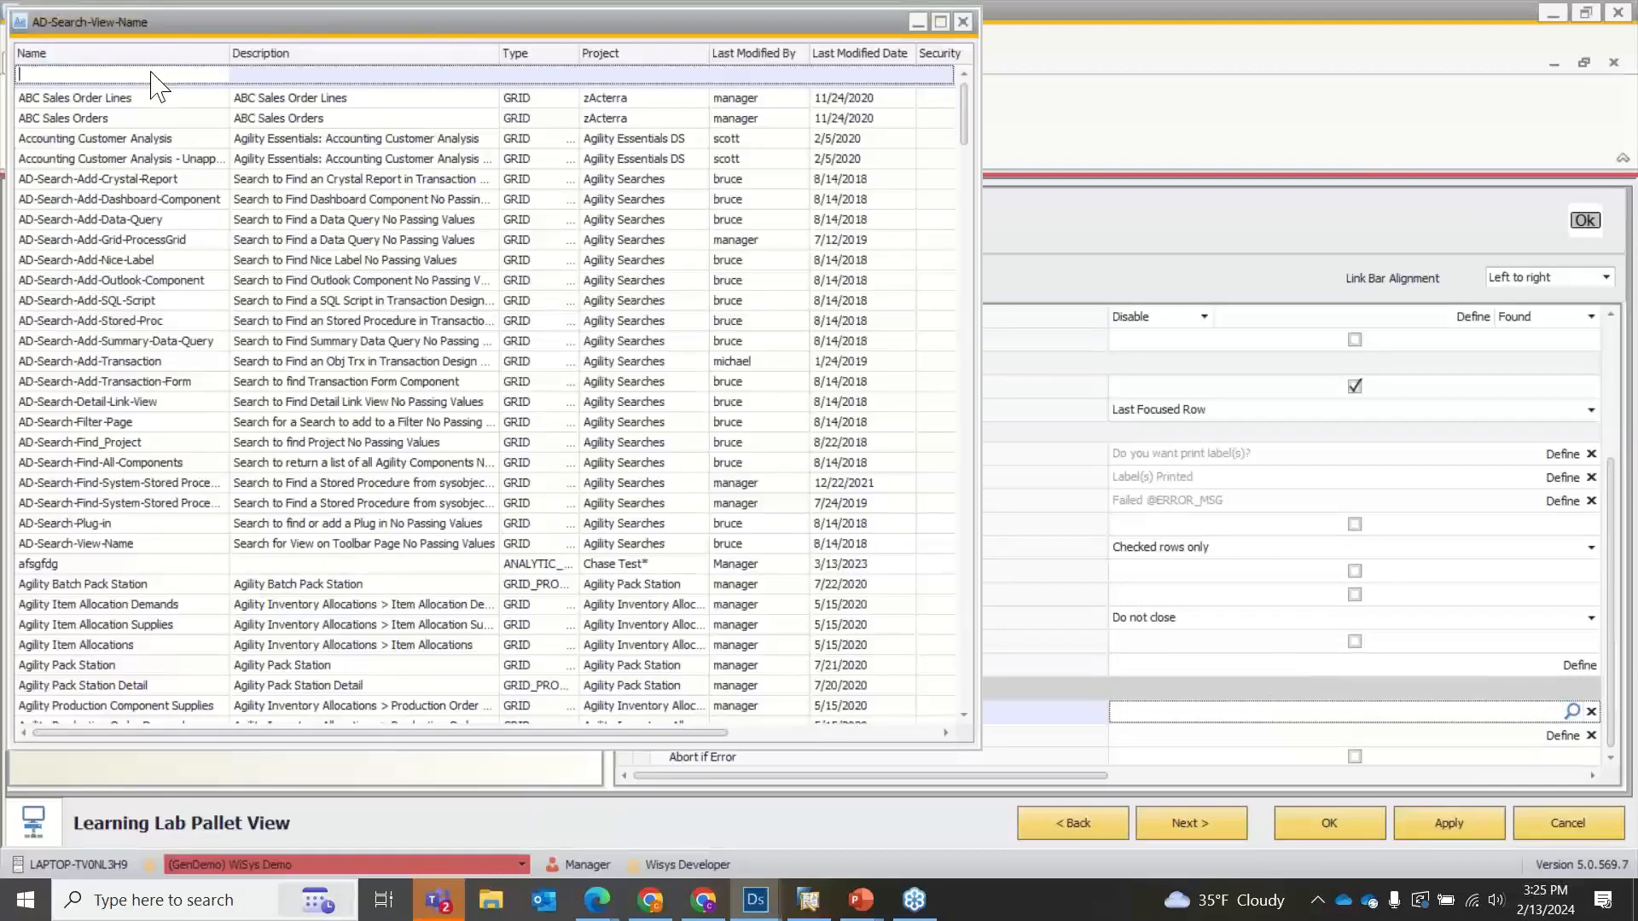
type("pac")
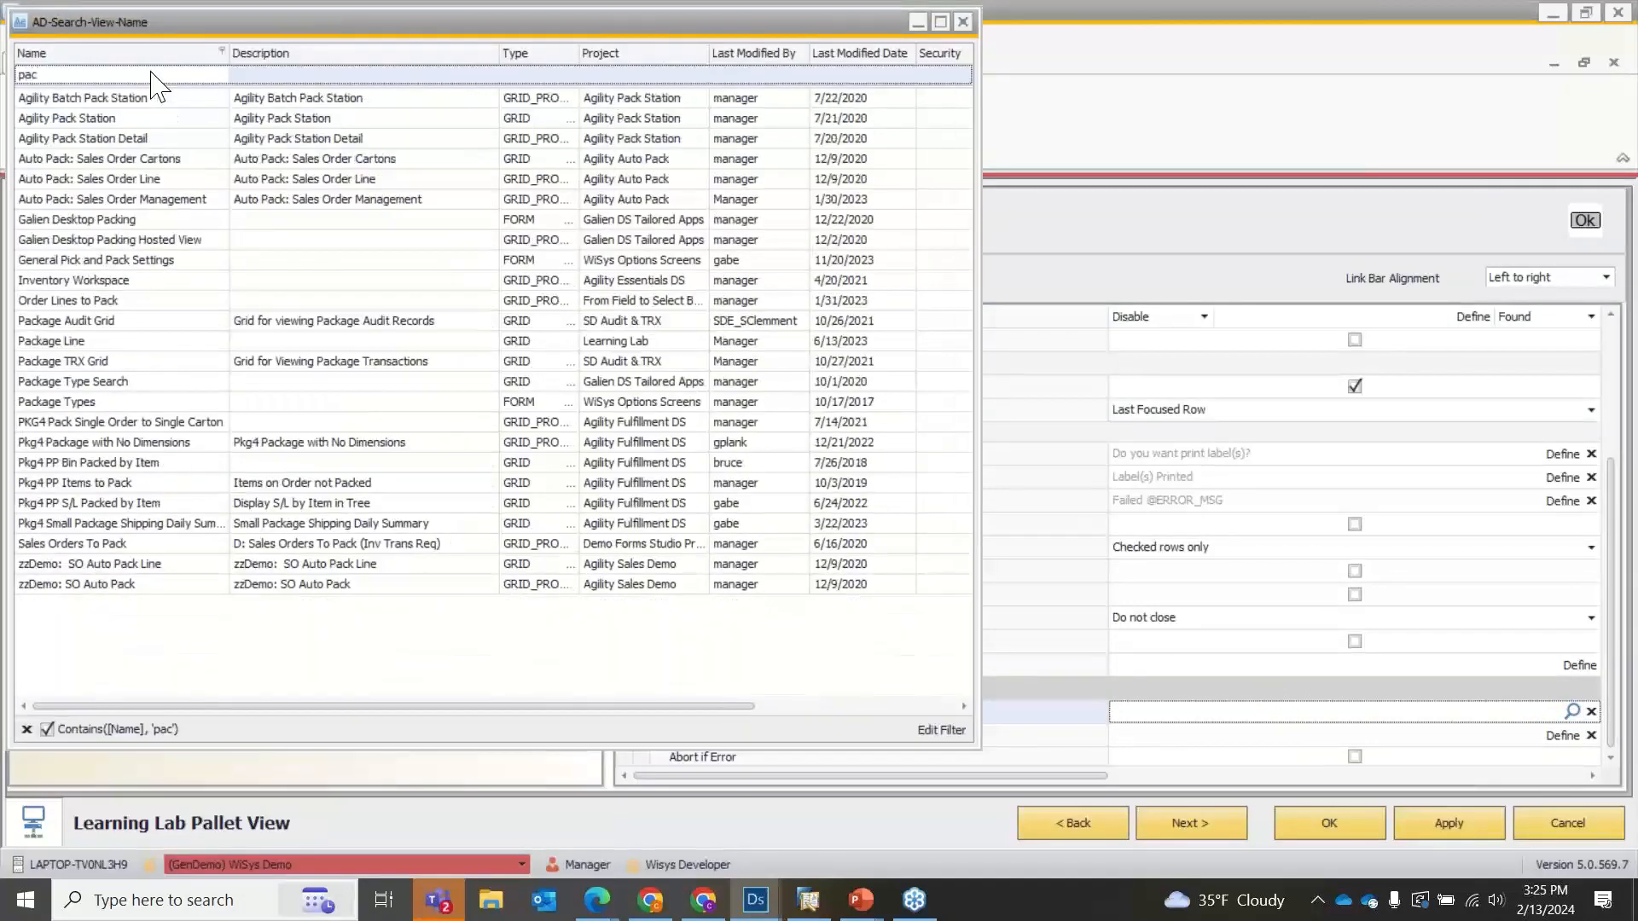
type("ka")
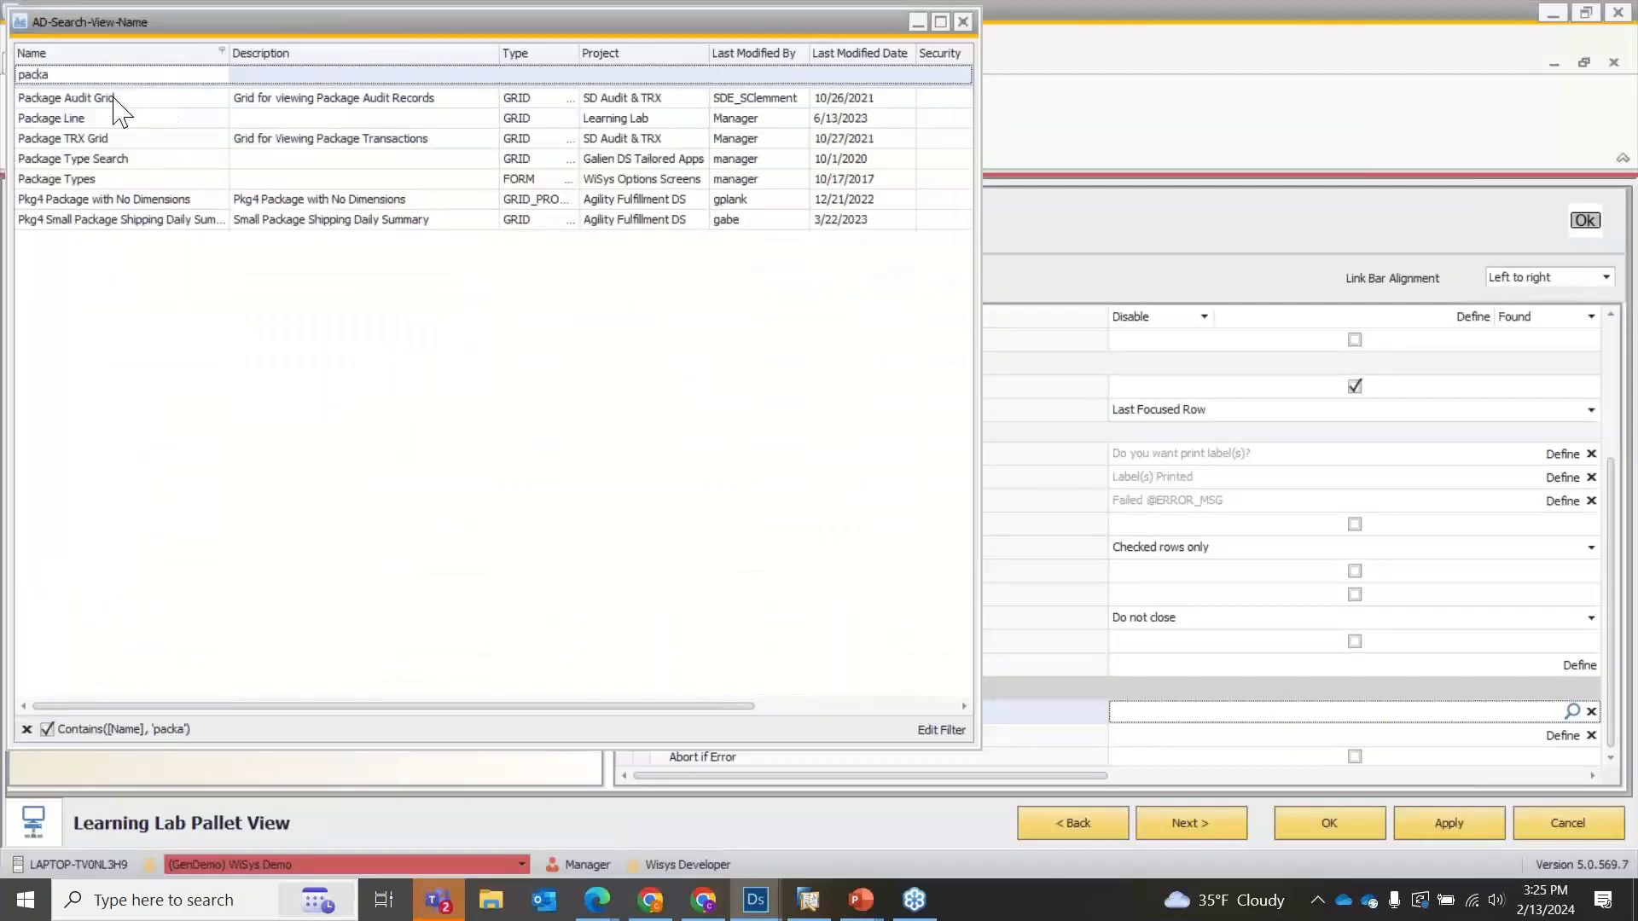
left_click(72, 120)
double_click(71, 120)
left_click(1454, 828)
left_click(1328, 835)
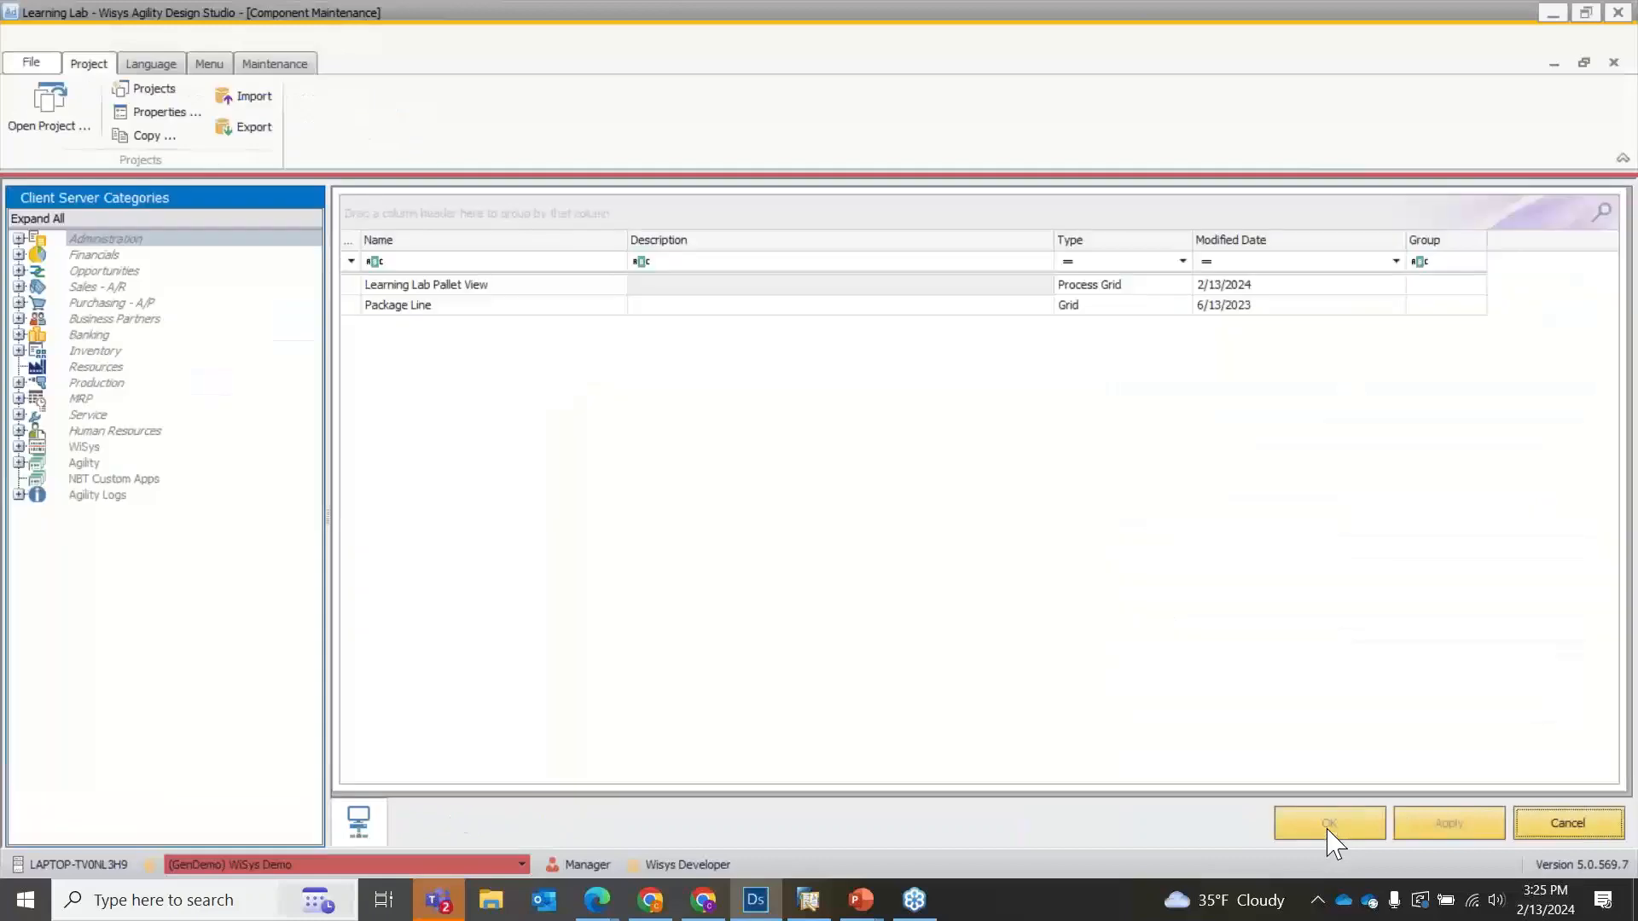
Preview the Learning Lab Pallet View in a maximized window with the row for PKG_NO 289 checked.
right_click(405, 279)
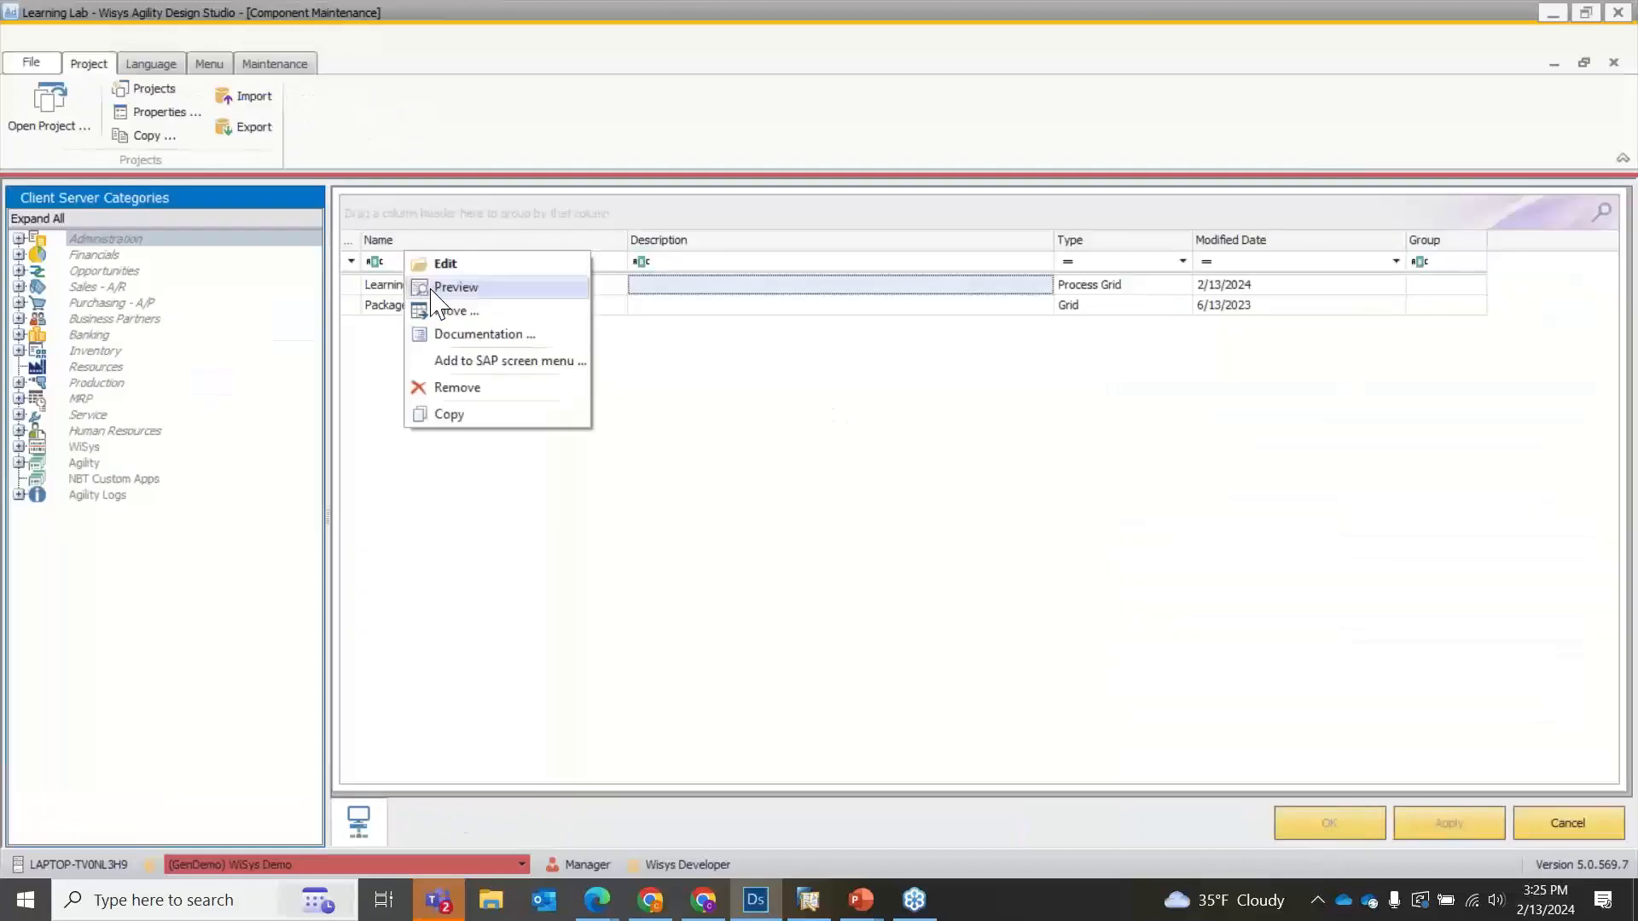
left_click(429, 286)
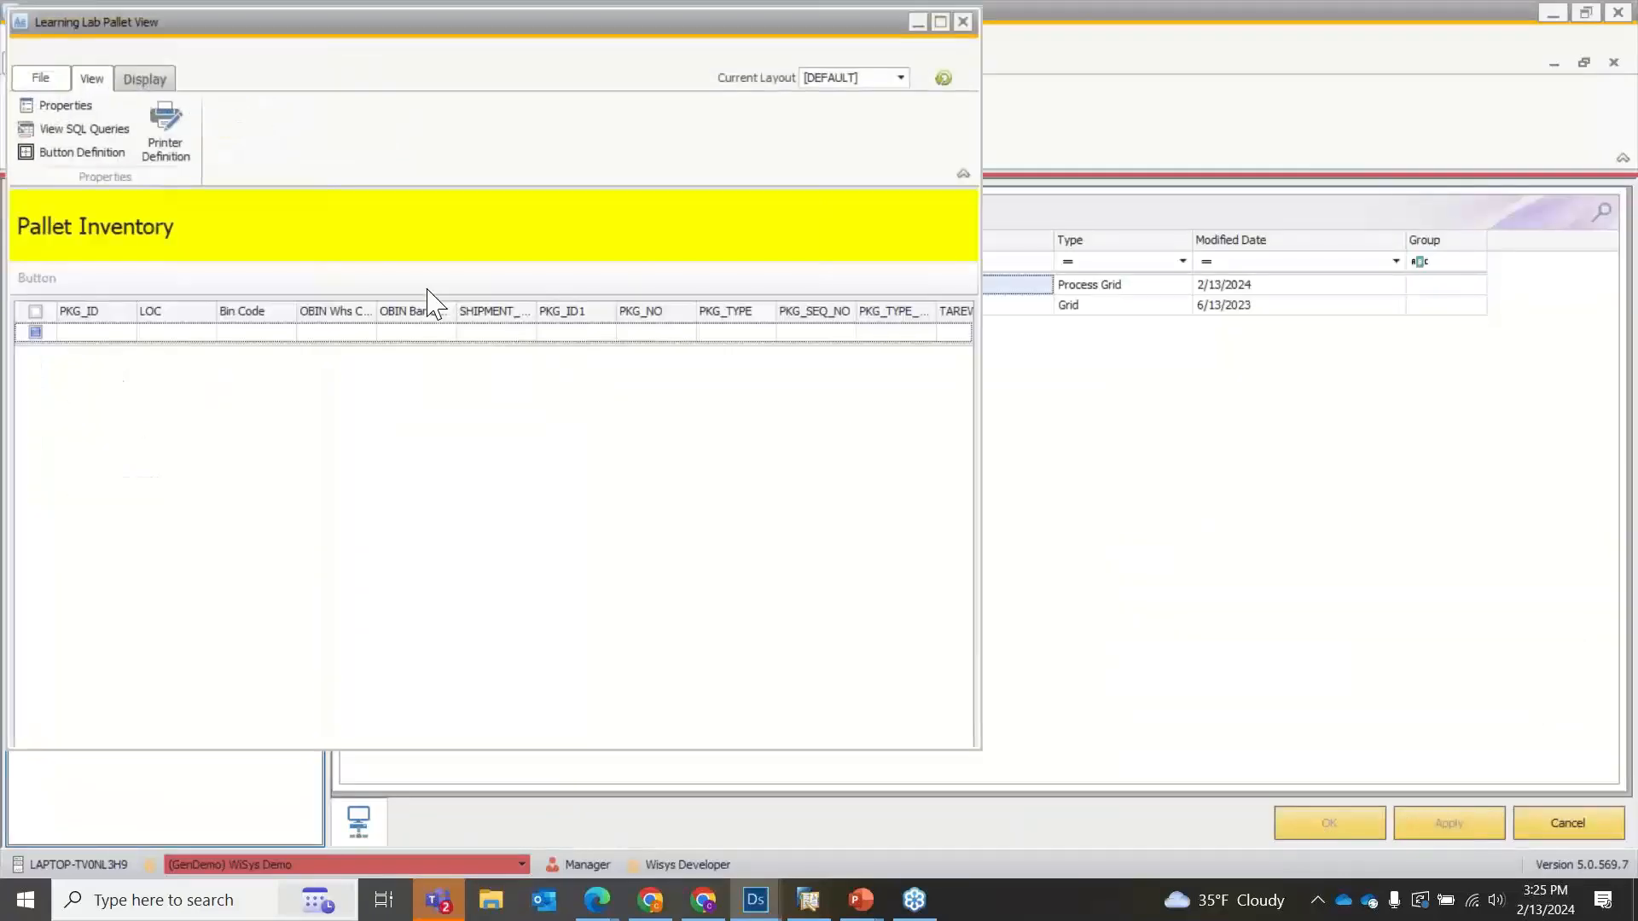
left_click(653, 234)
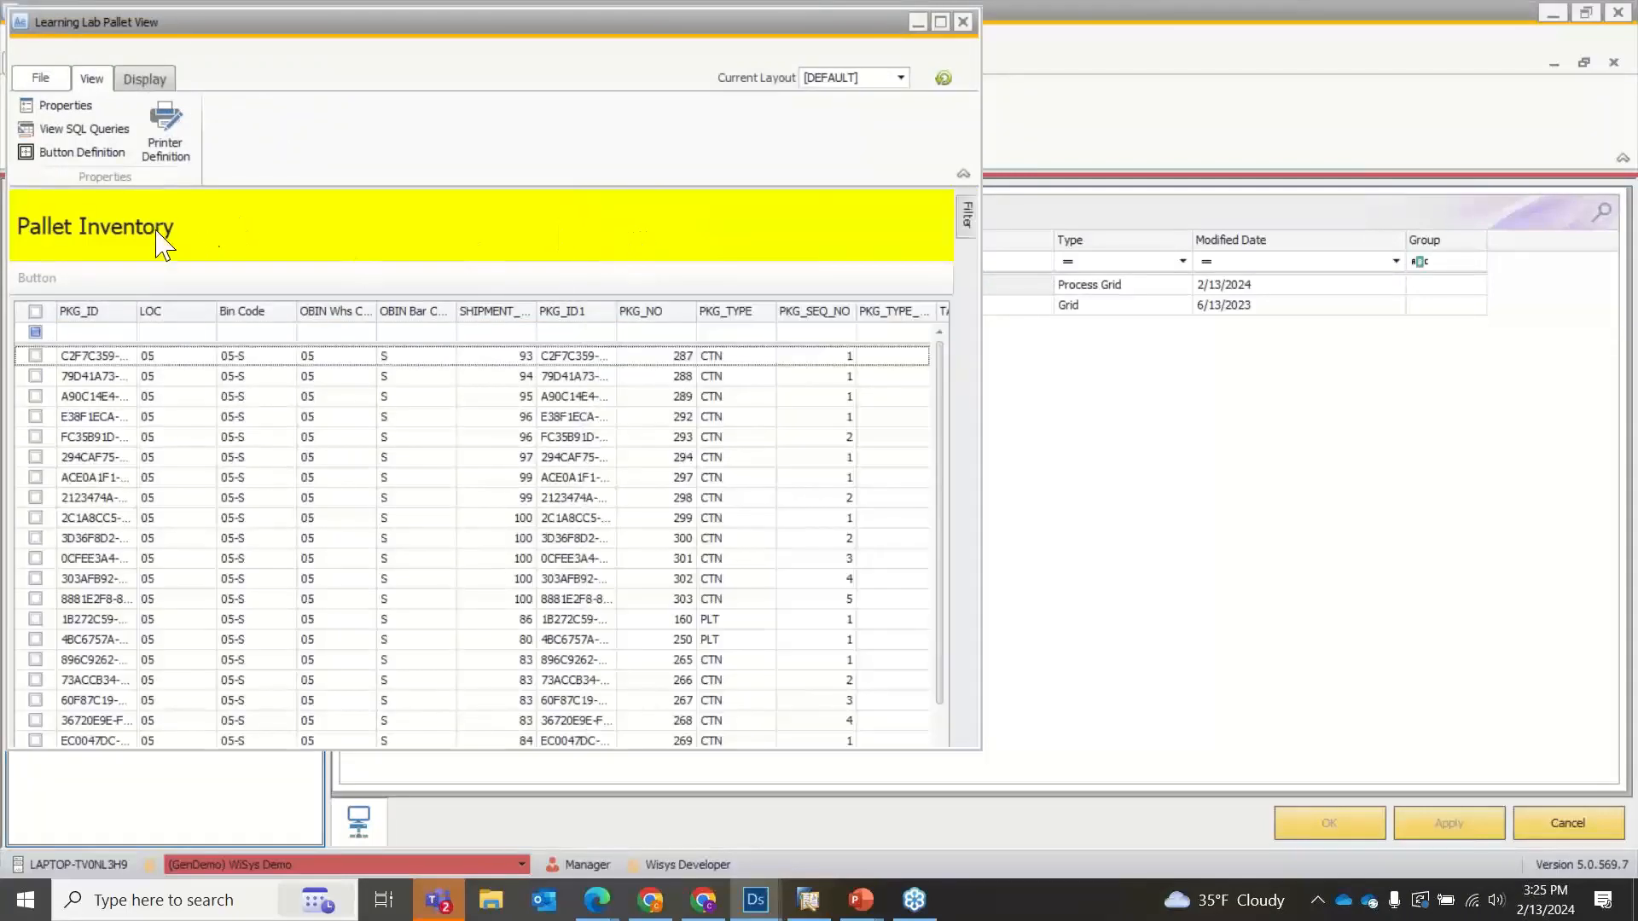
left_click(35, 397)
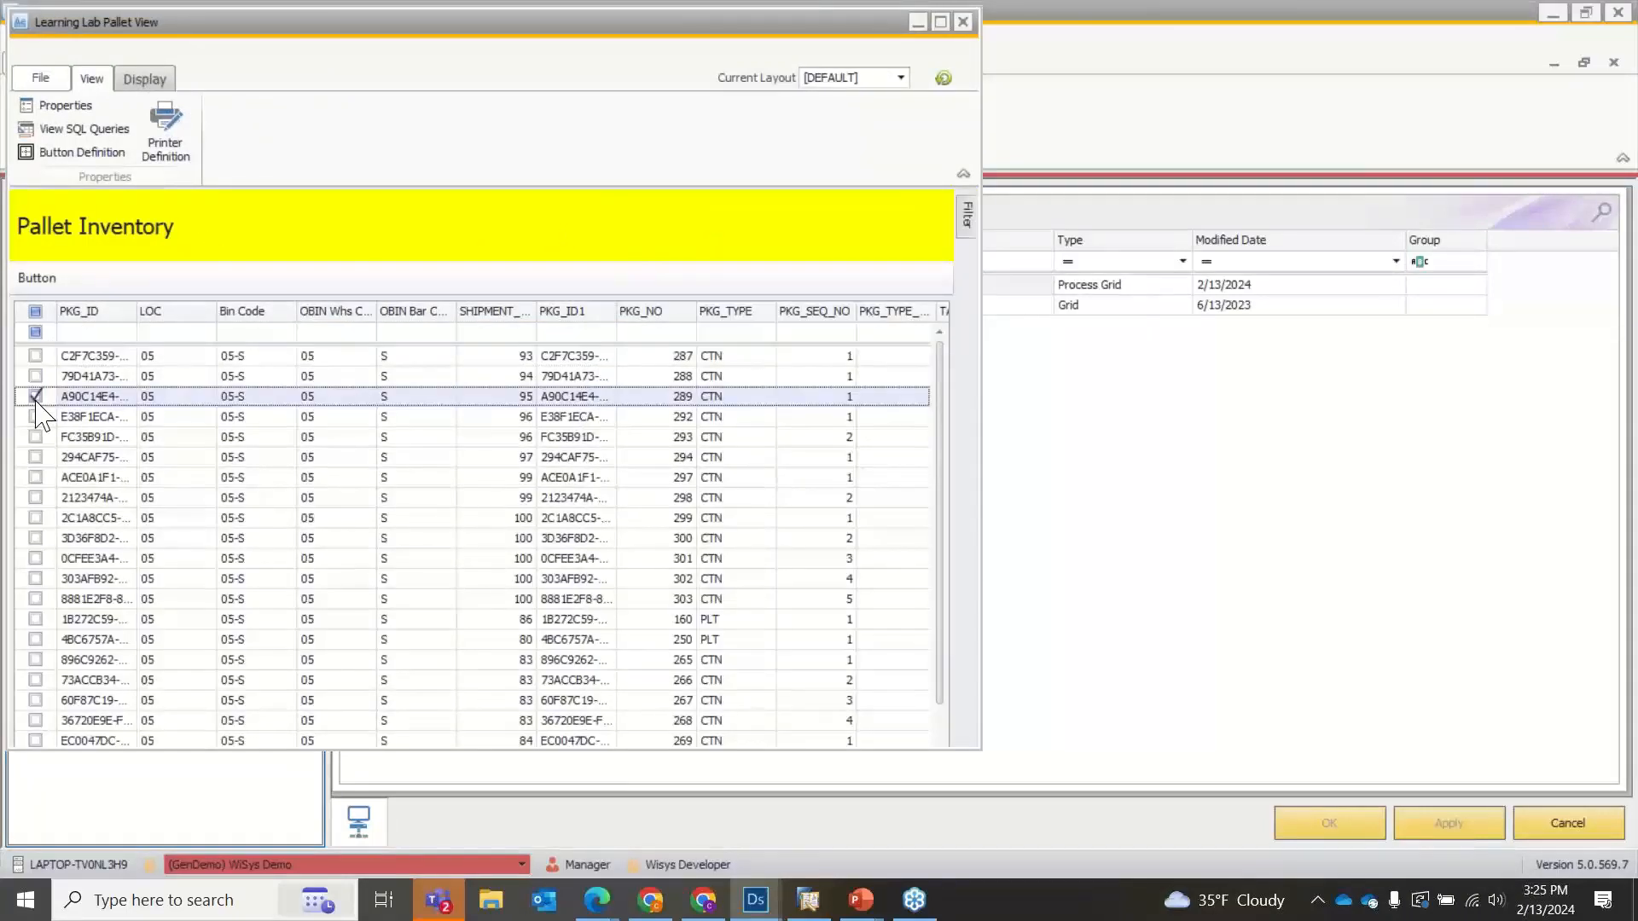
left_click(940, 22)
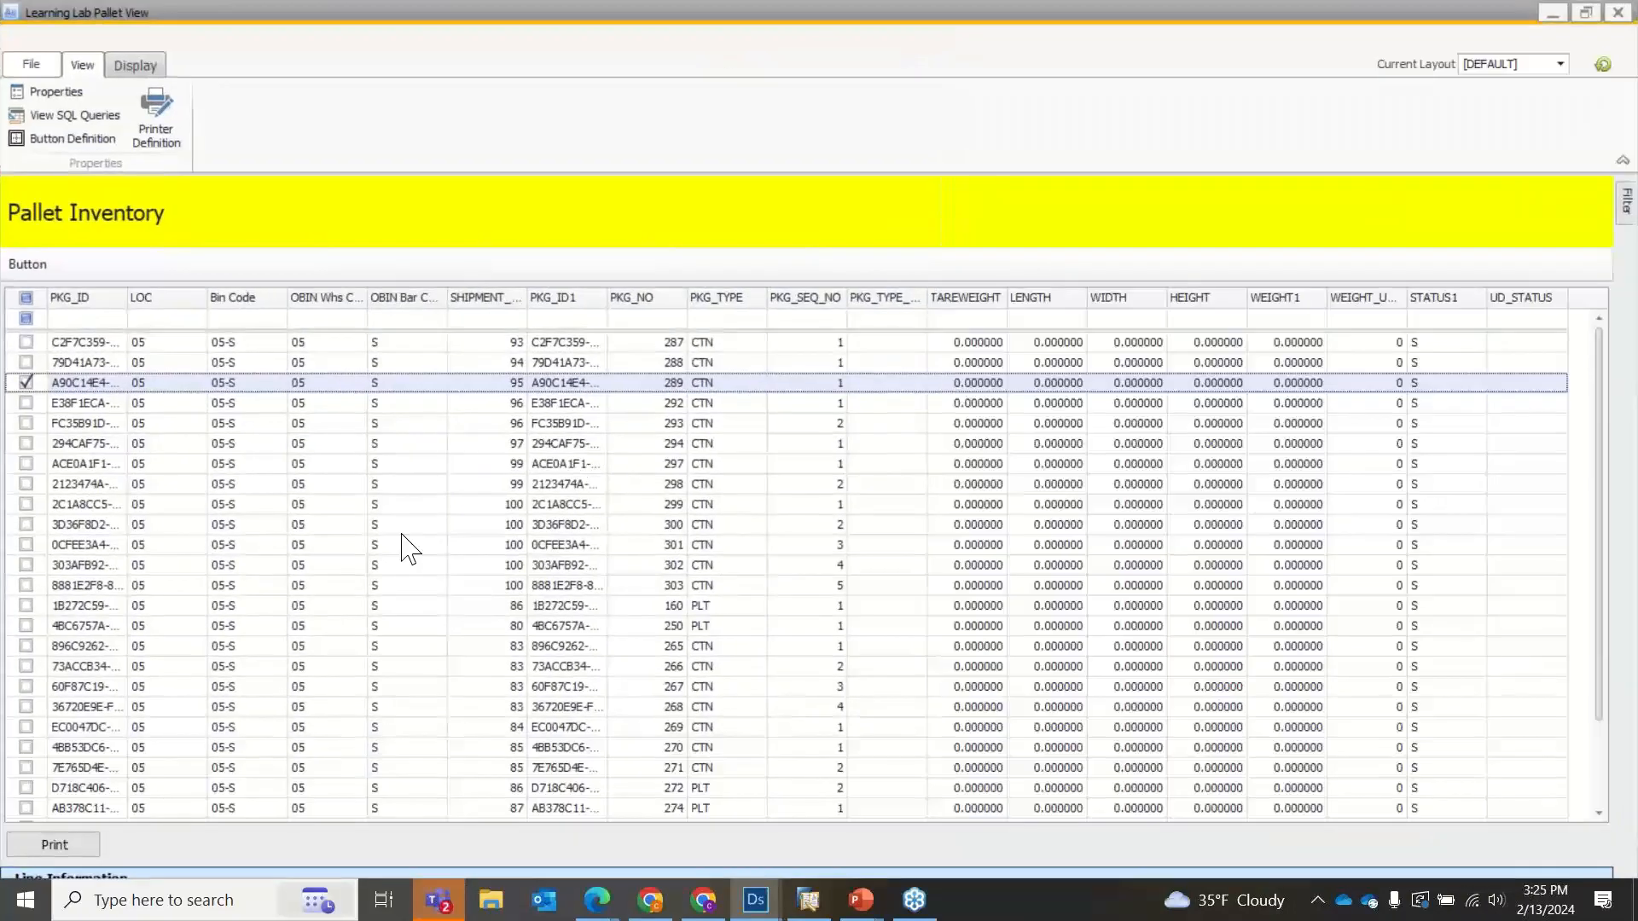
Run Print for the checked package, accept the label prompt, and submit the form with PalletNo left blank.
left_click(56, 847)
left_click(793, 483)
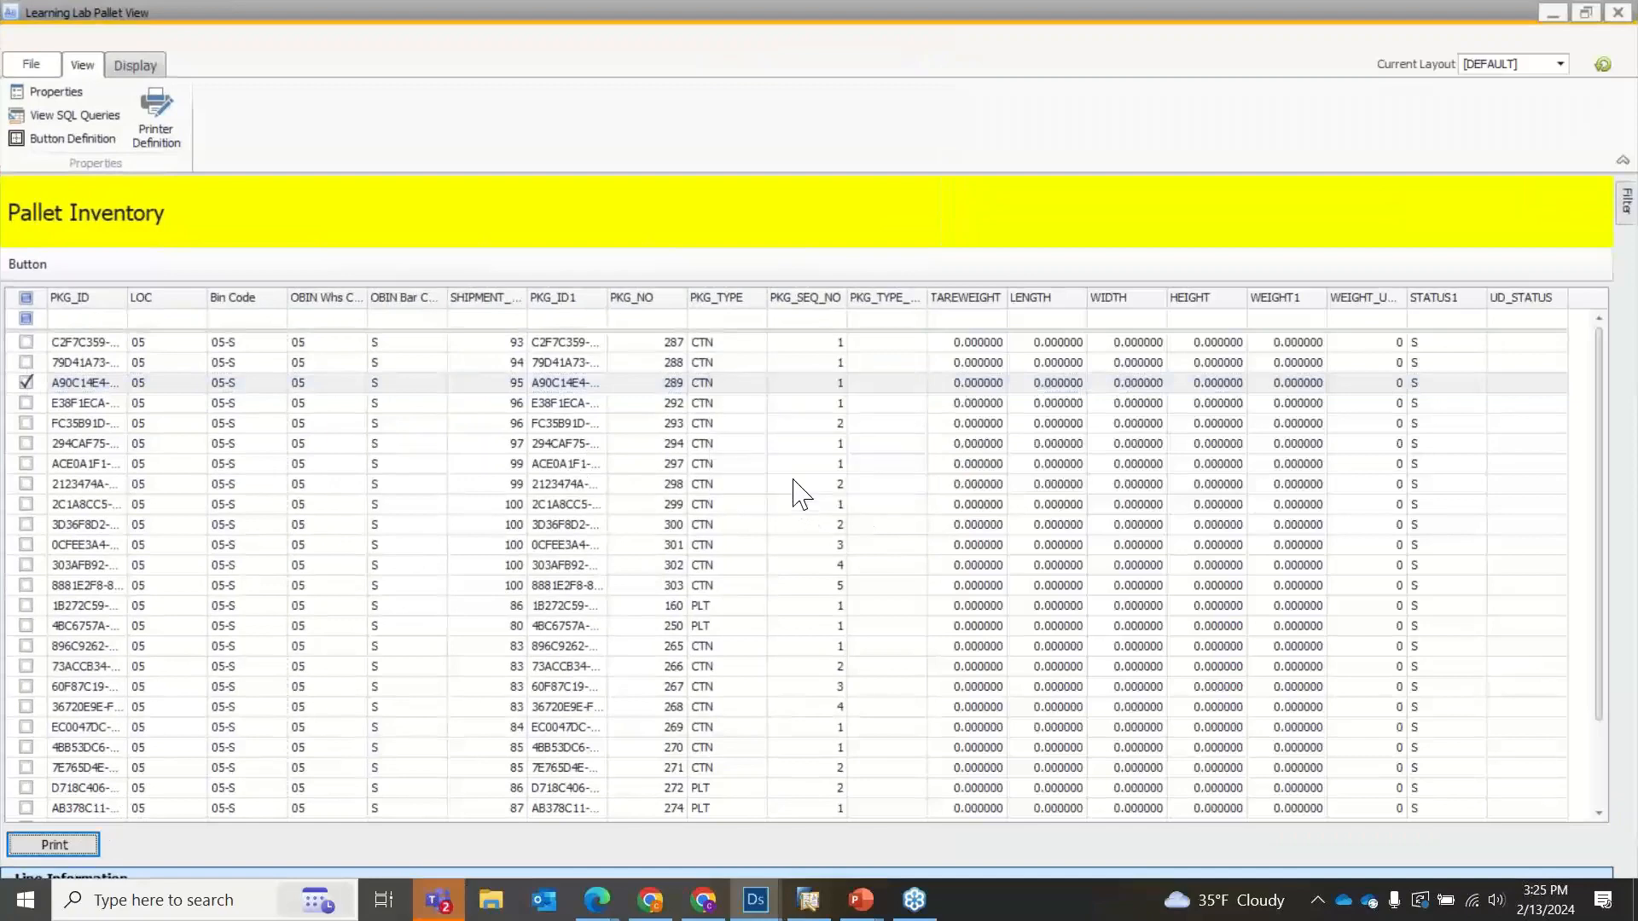
left_click(621, 608)
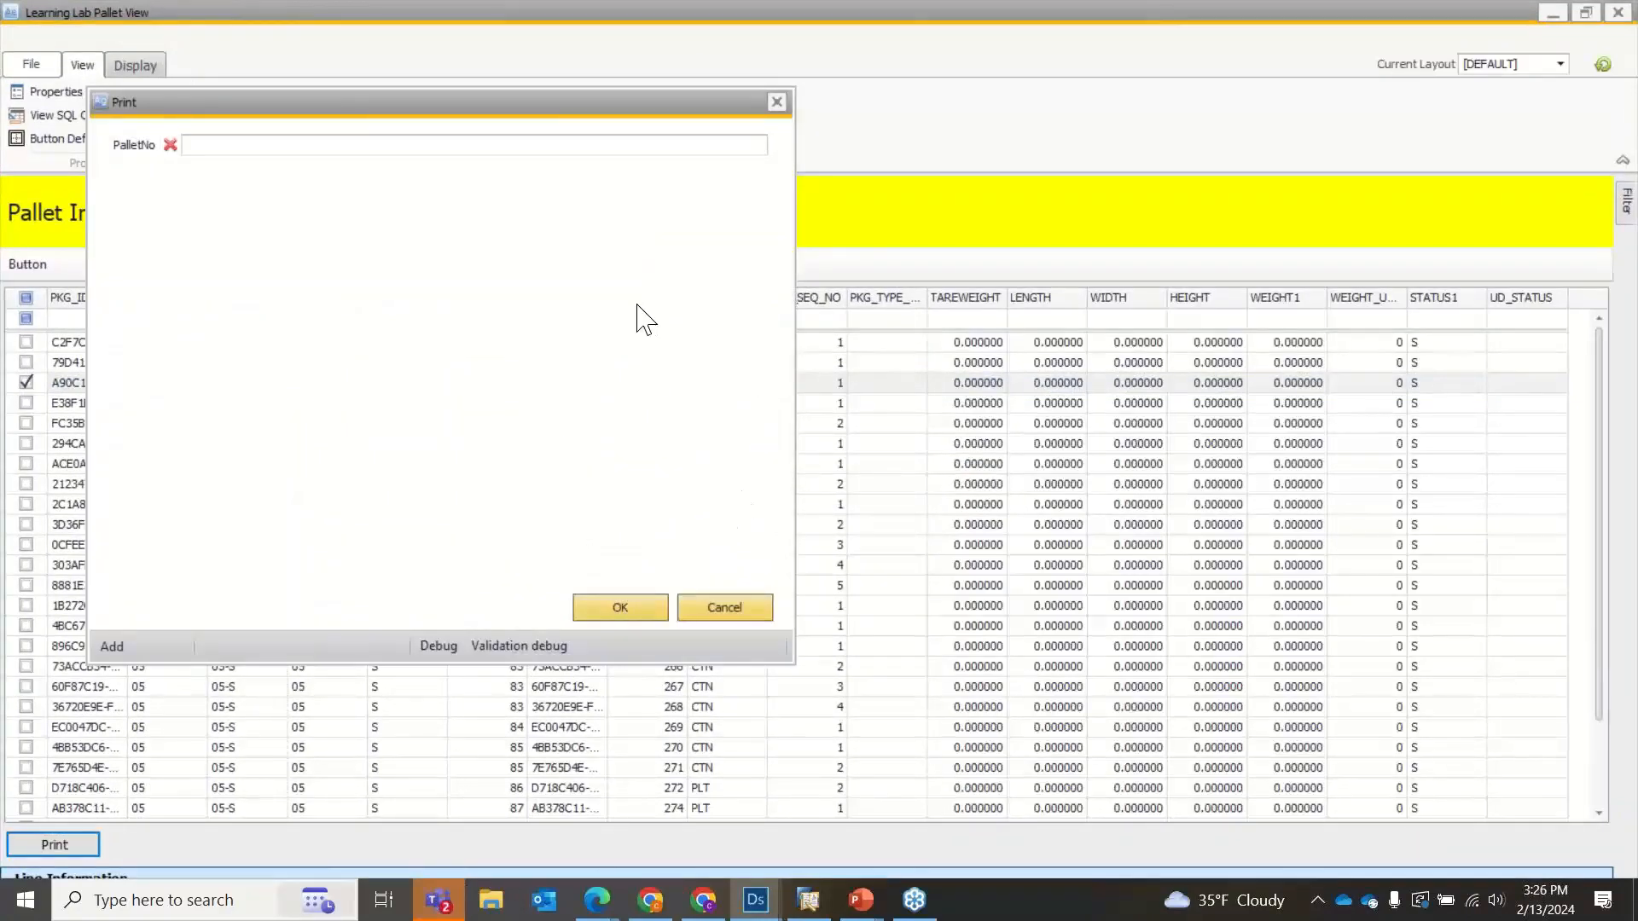
Submit the Print form with PalletNo 1, close the label print preview, and dismiss the messages.
type("1")
left_click(648, 606)
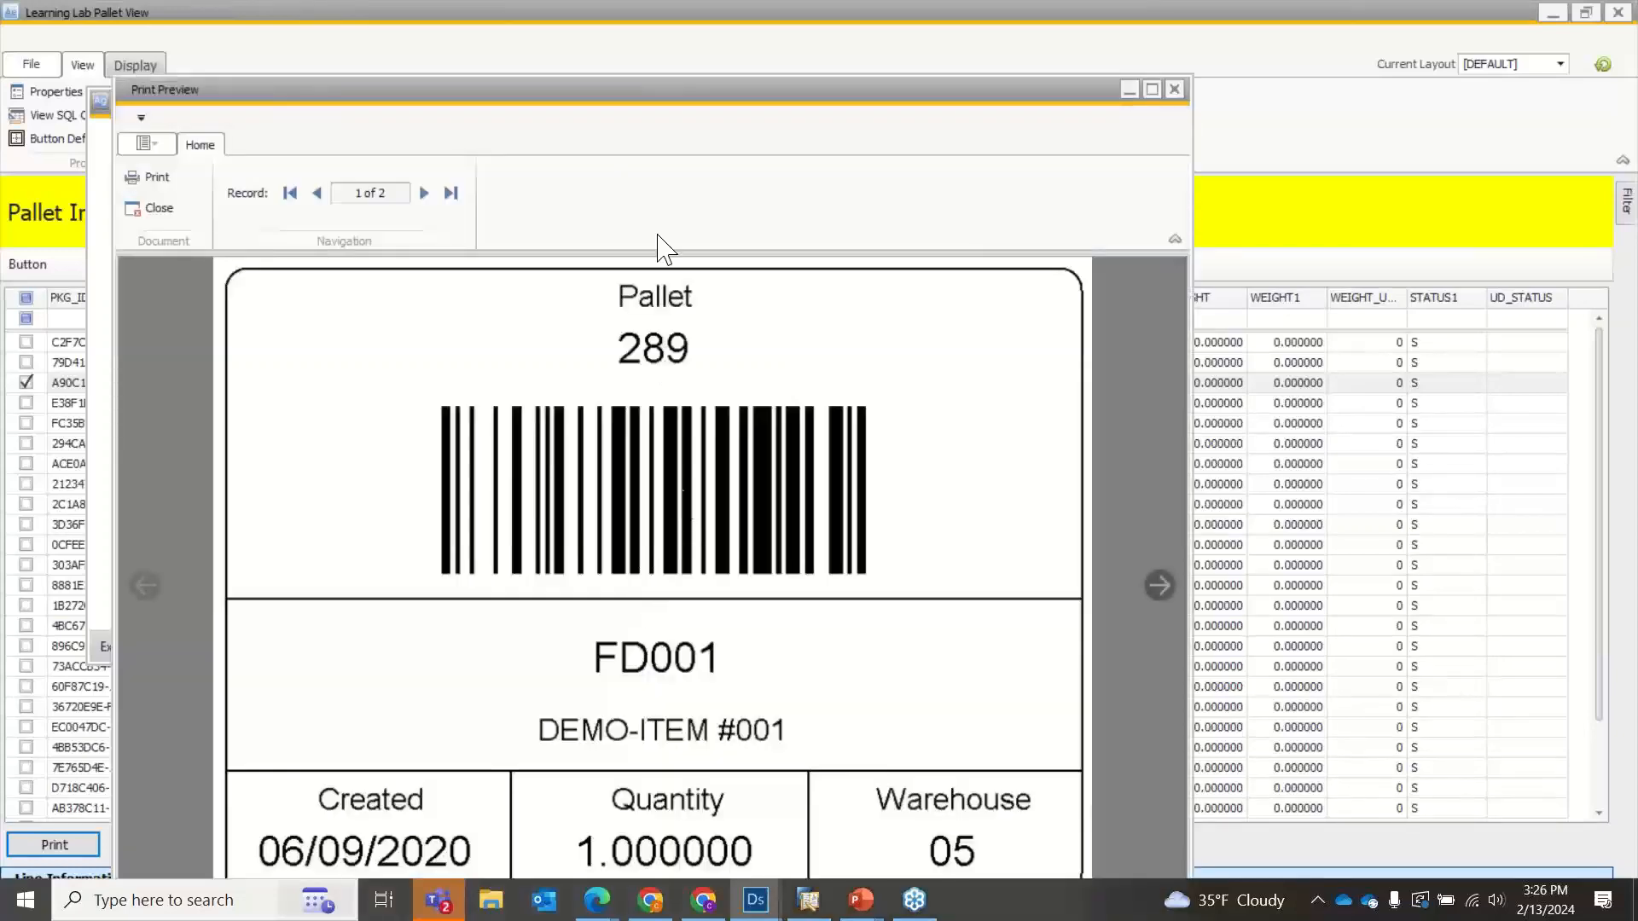
left_click_drag(603, 110, 629, 35)
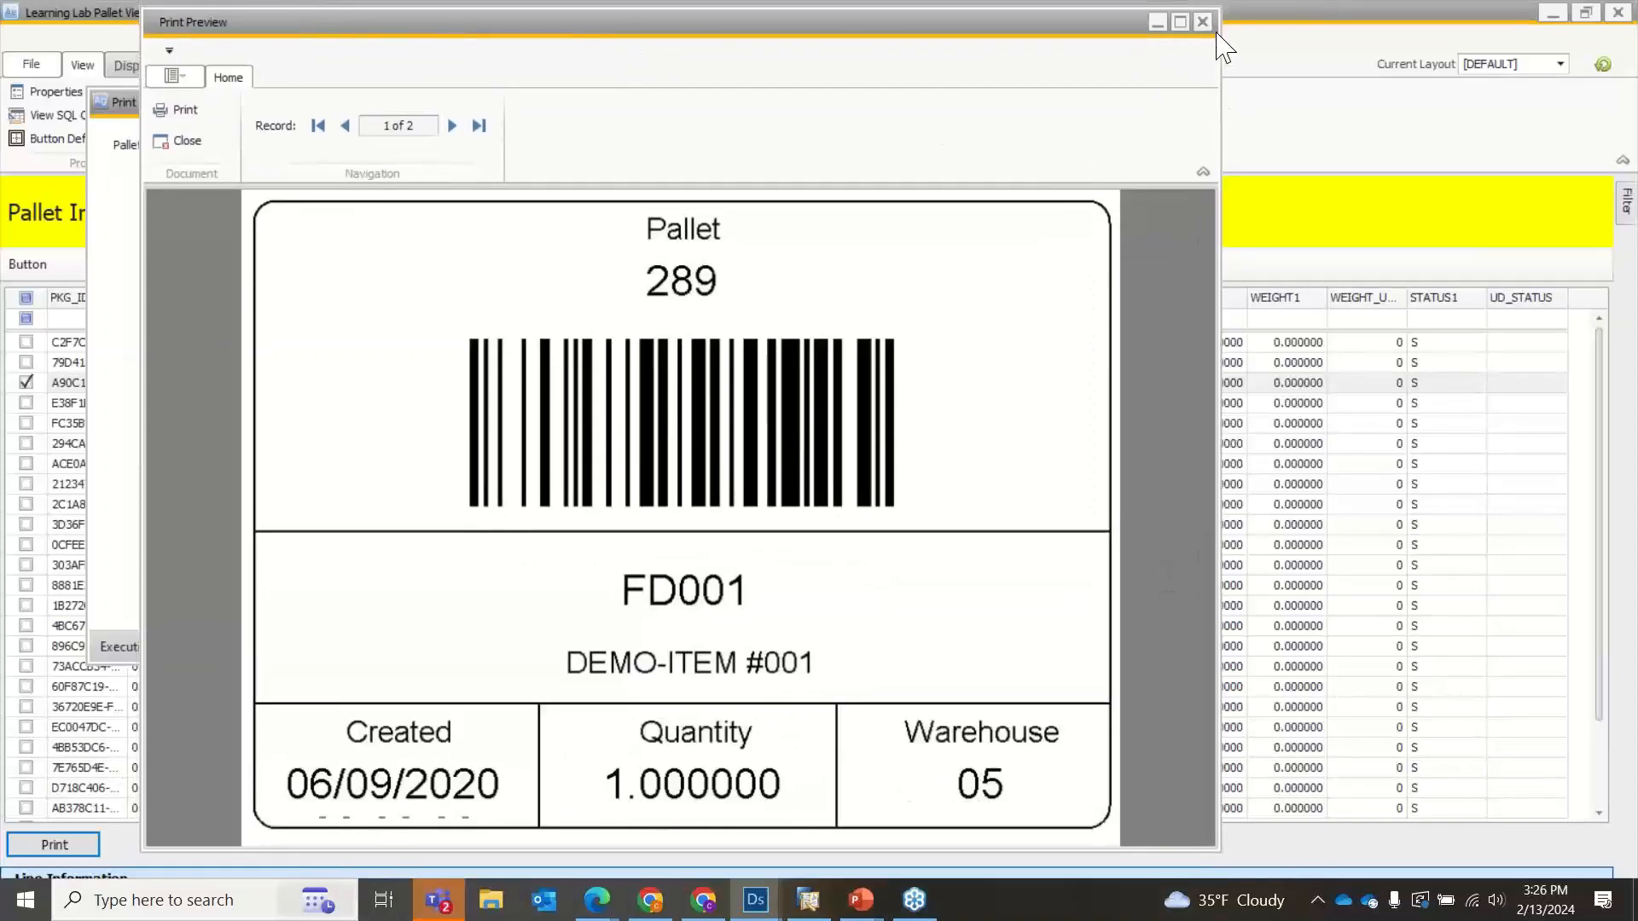
left_click(1191, 17)
left_click(938, 515)
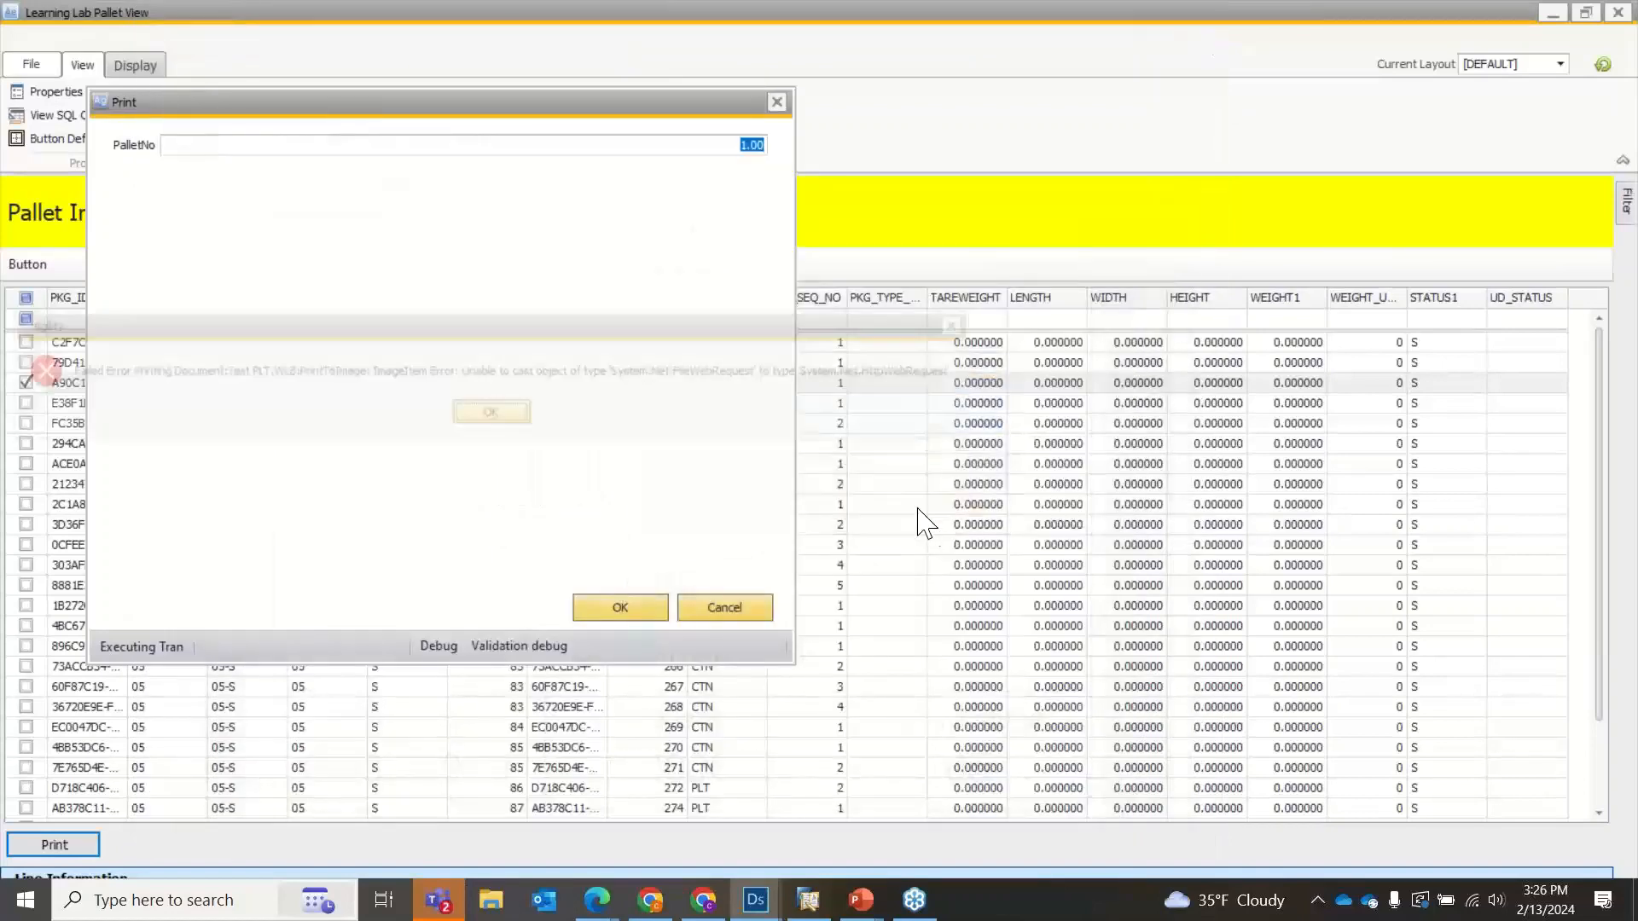
left_click(486, 416)
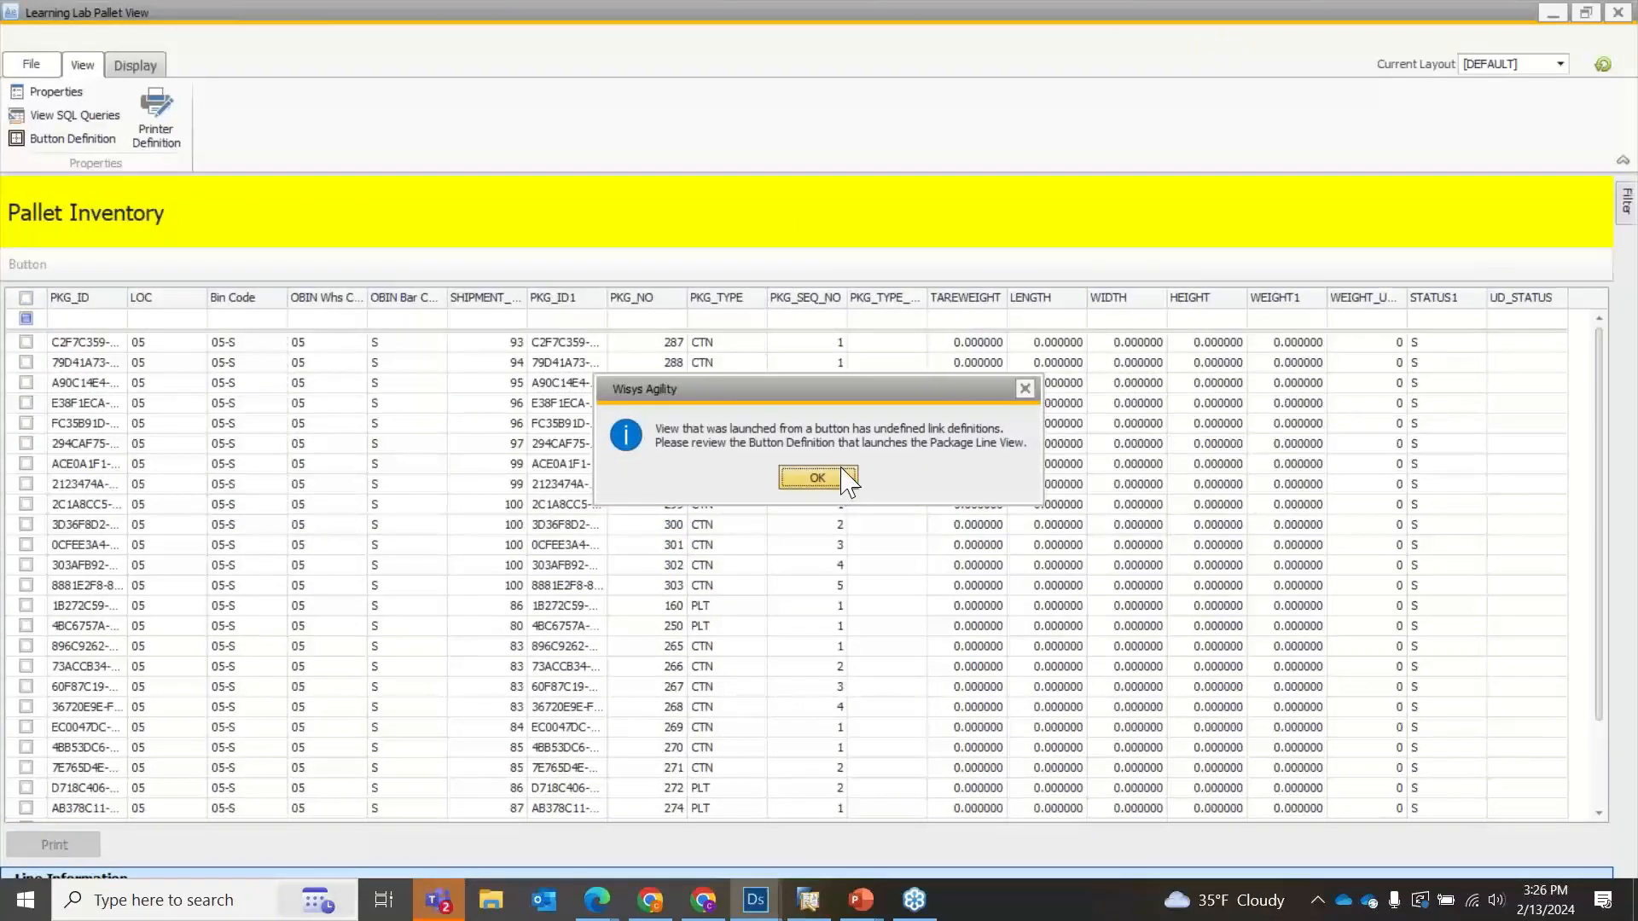
Dismiss the link definition notice and the SQL window, and close the Learning Lab Pallet View preview.
left_click(833, 480)
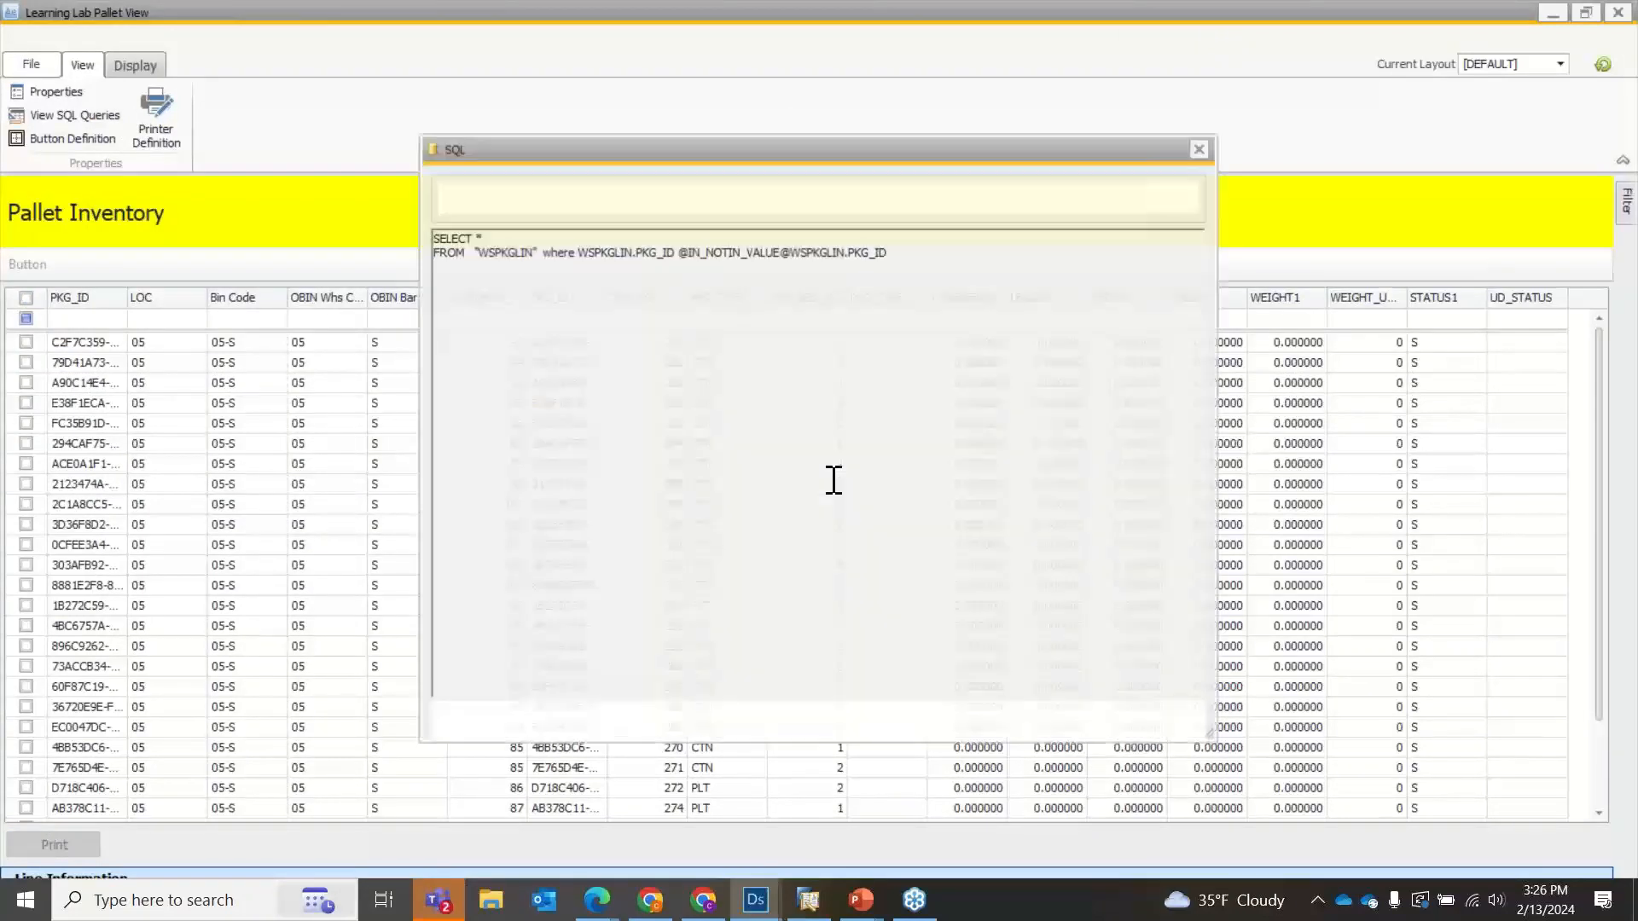
left_click(1157, 726)
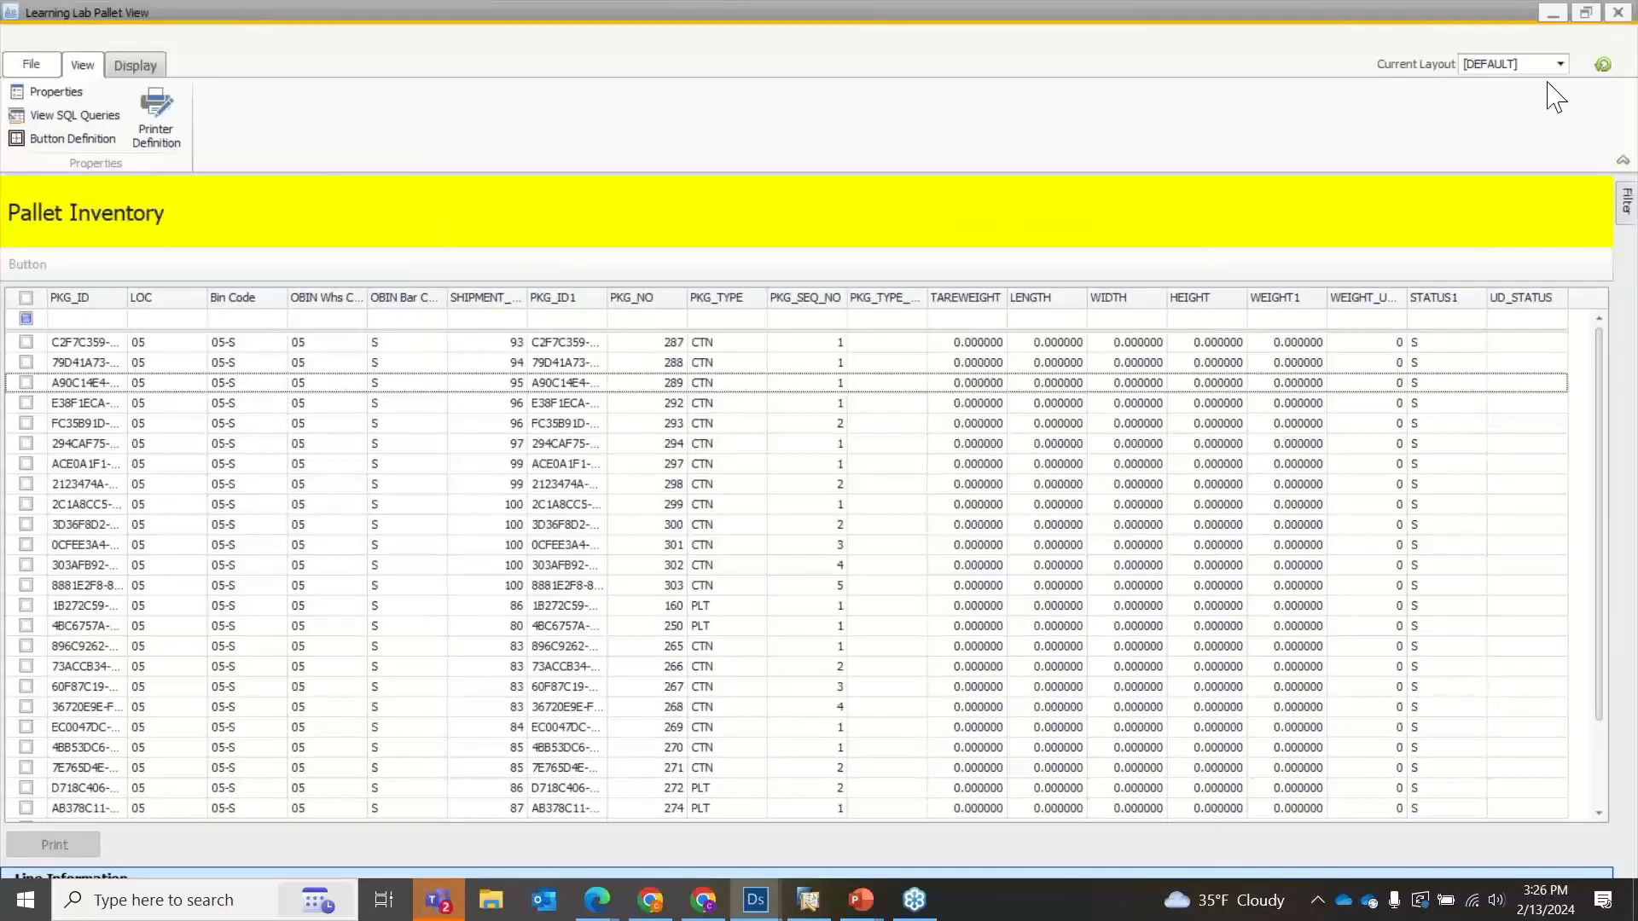
left_click(1618, 12)
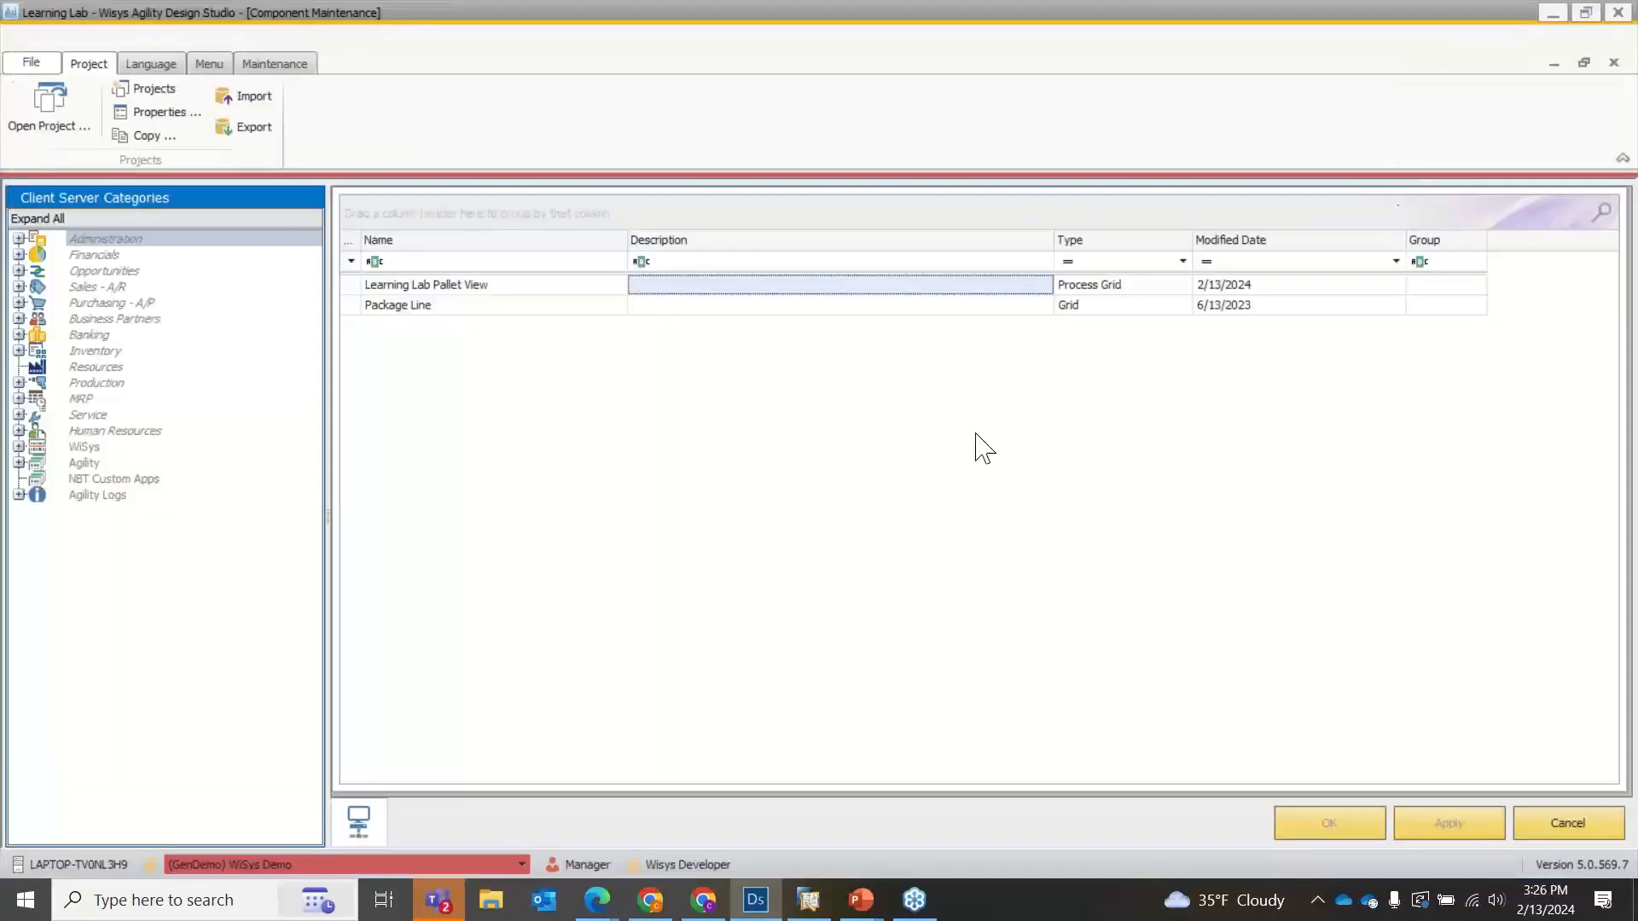
In the Learning Lab Pallet View, map the Print button's post-transaction linked column WSPKGLIN.PKG_ID to source column PKG_ID and save the mapping.
double_click(518, 287)
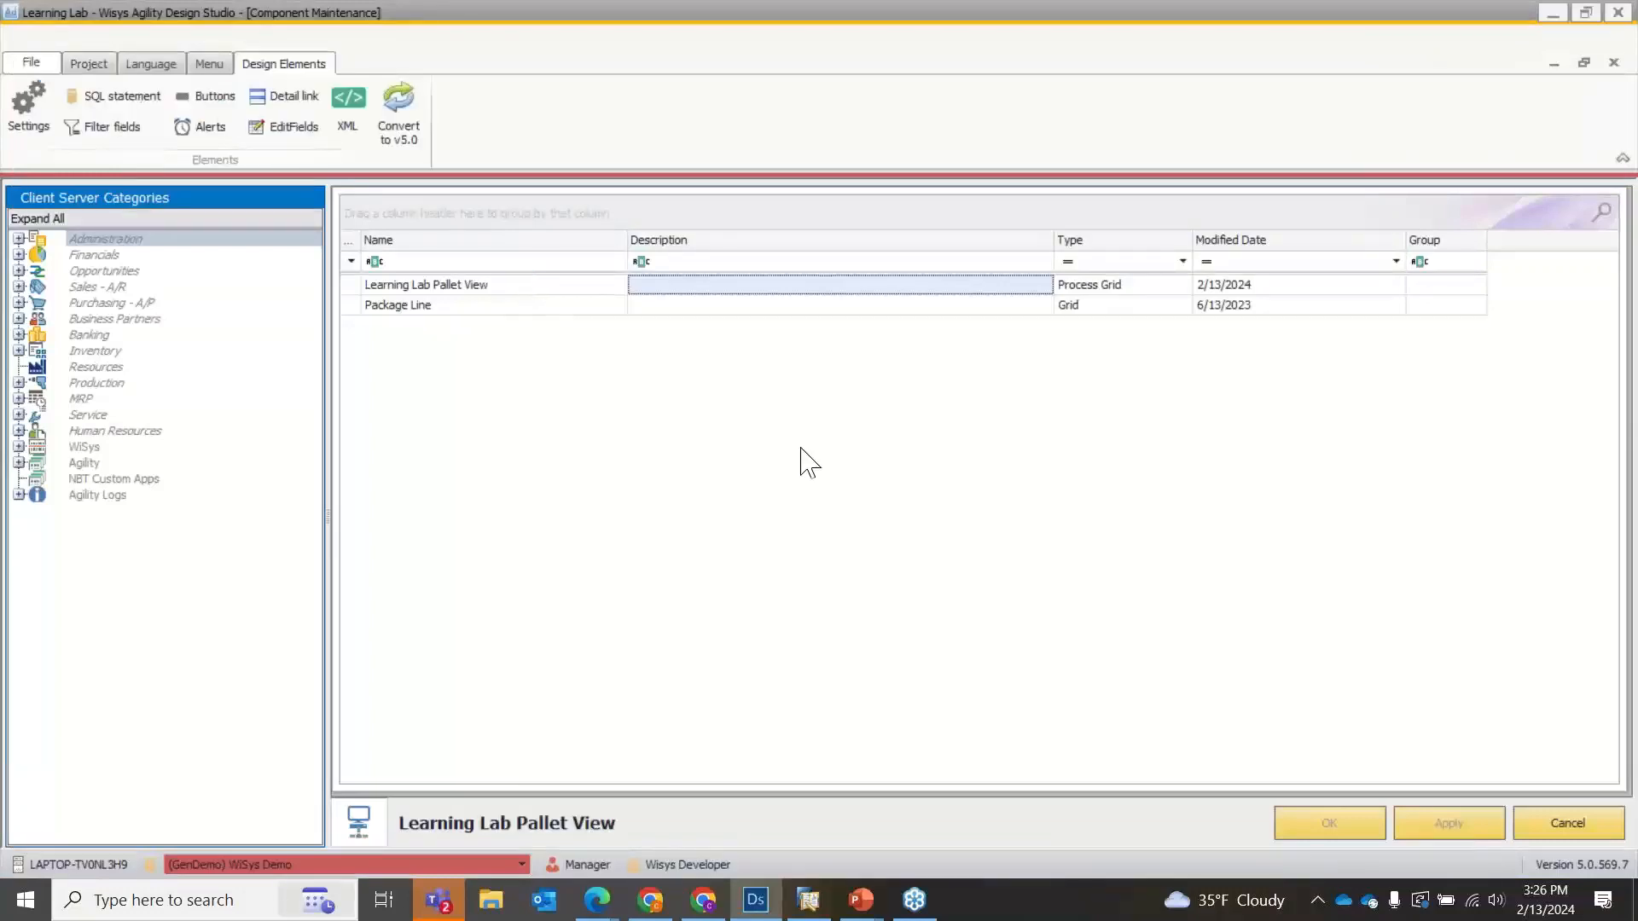
left_click(209, 95)
scroll(1483, 589, "down", 2)
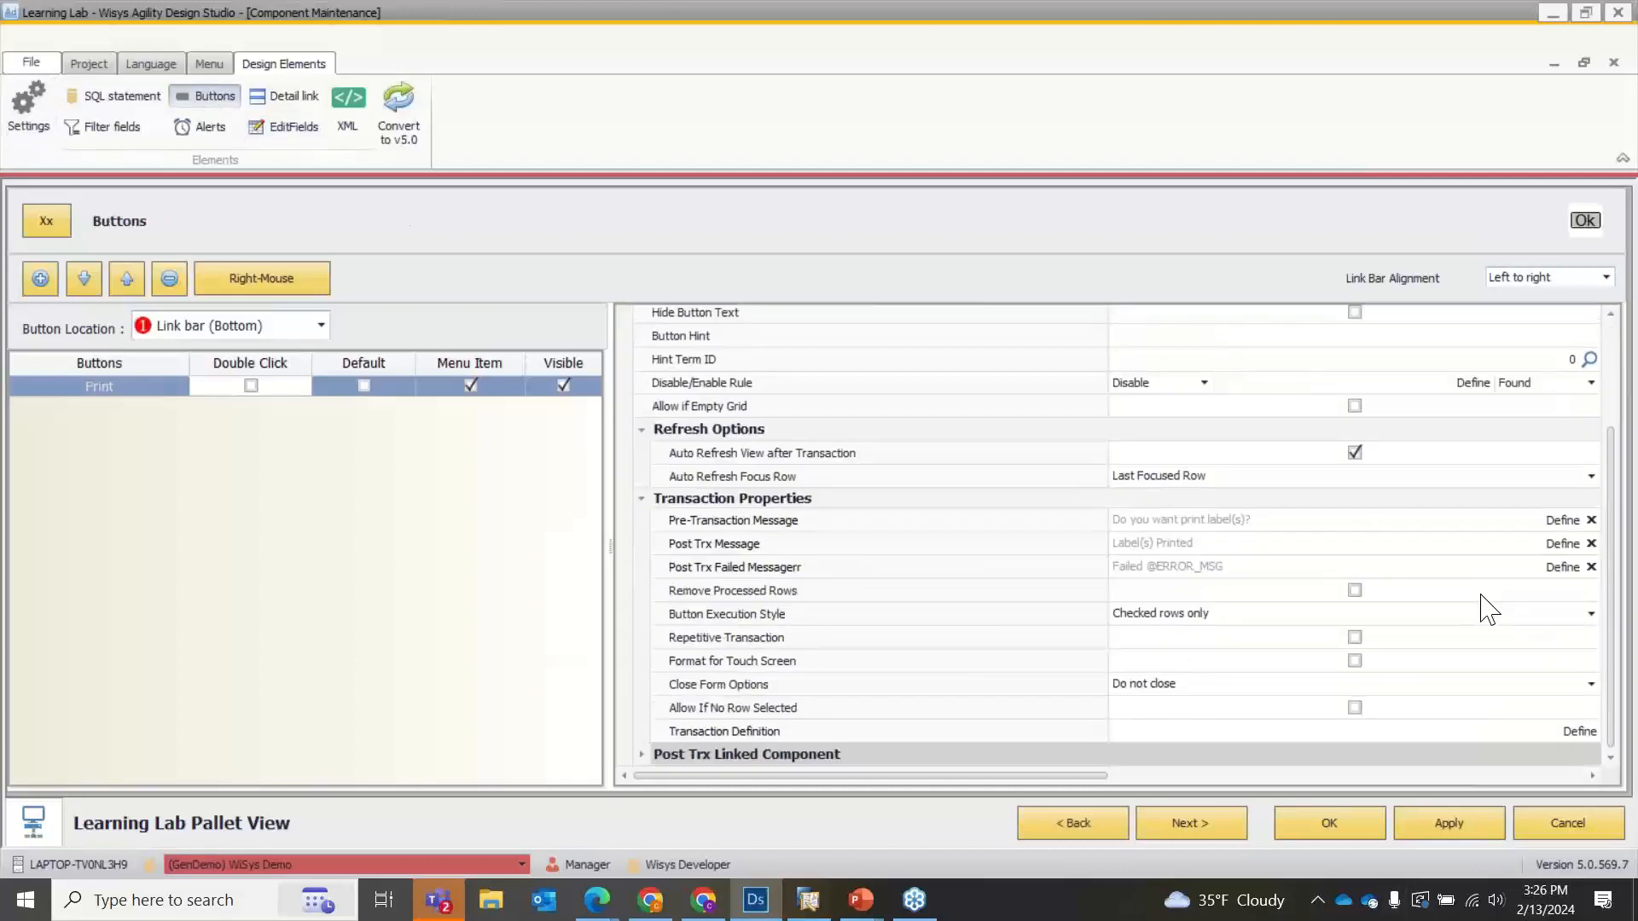
left_click(645, 755)
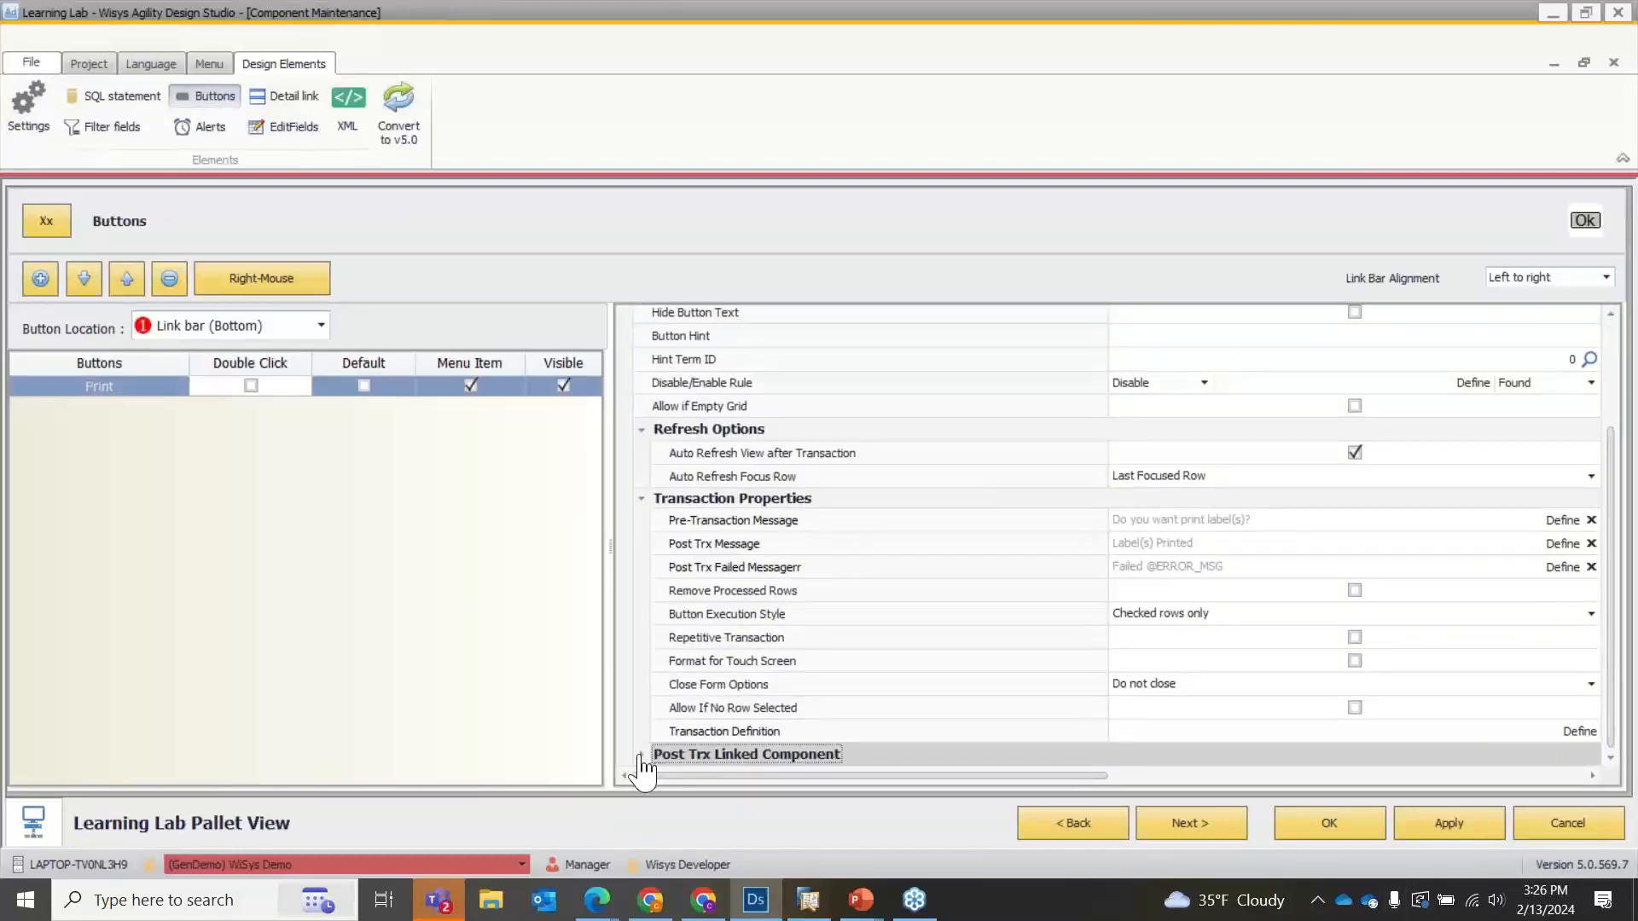
left_click(642, 755)
left_click(1562, 737)
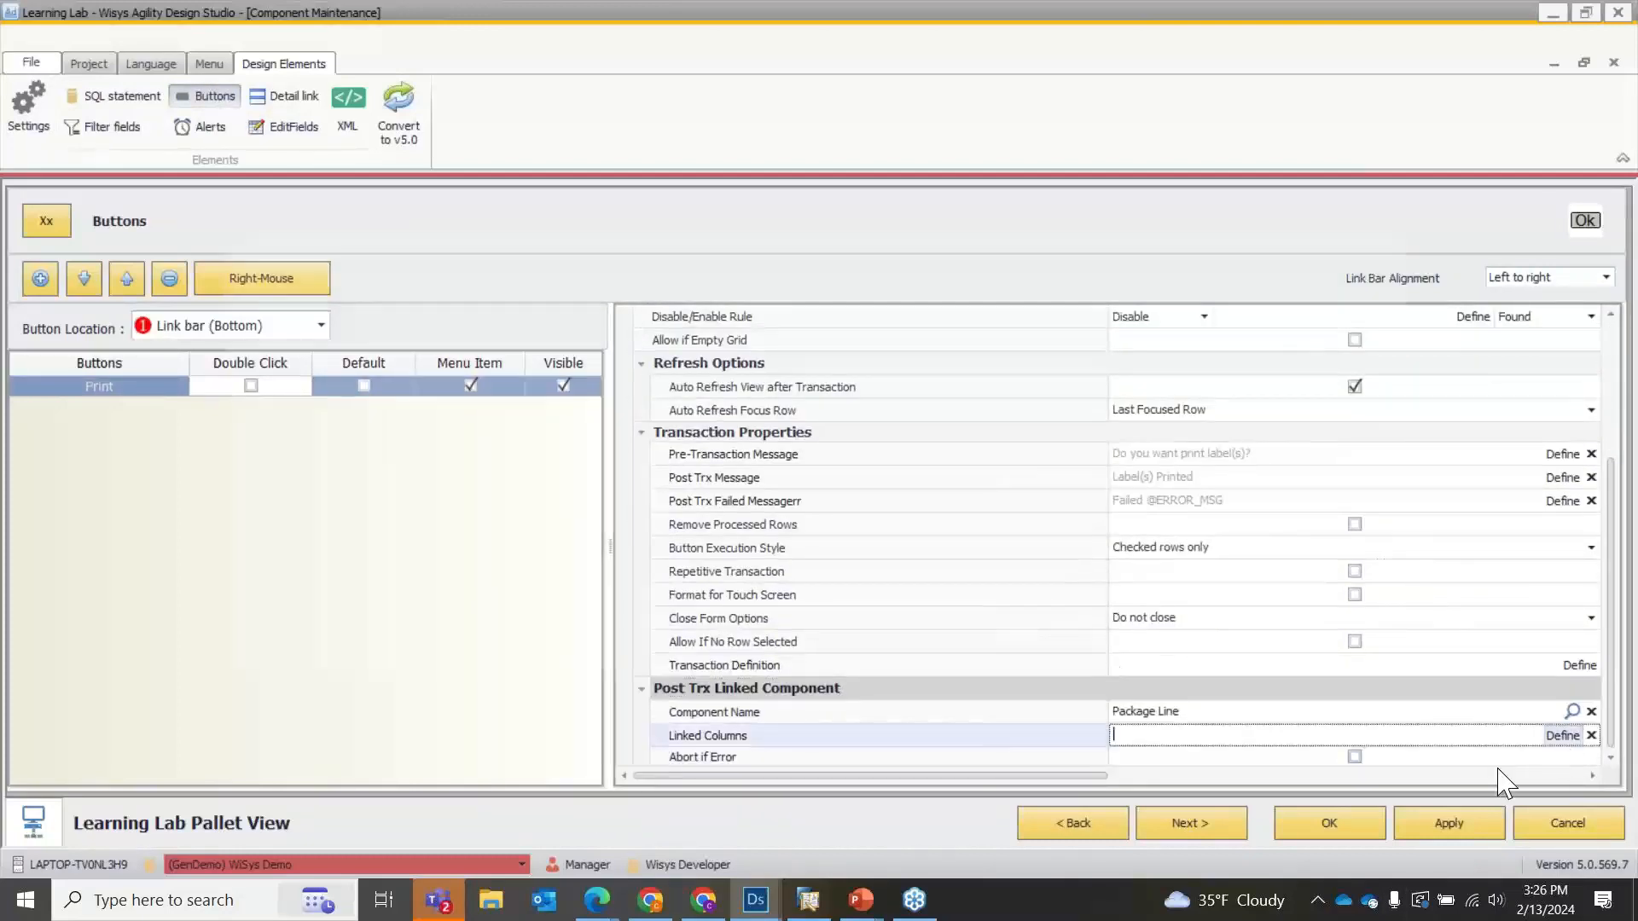
left_click(537, 268)
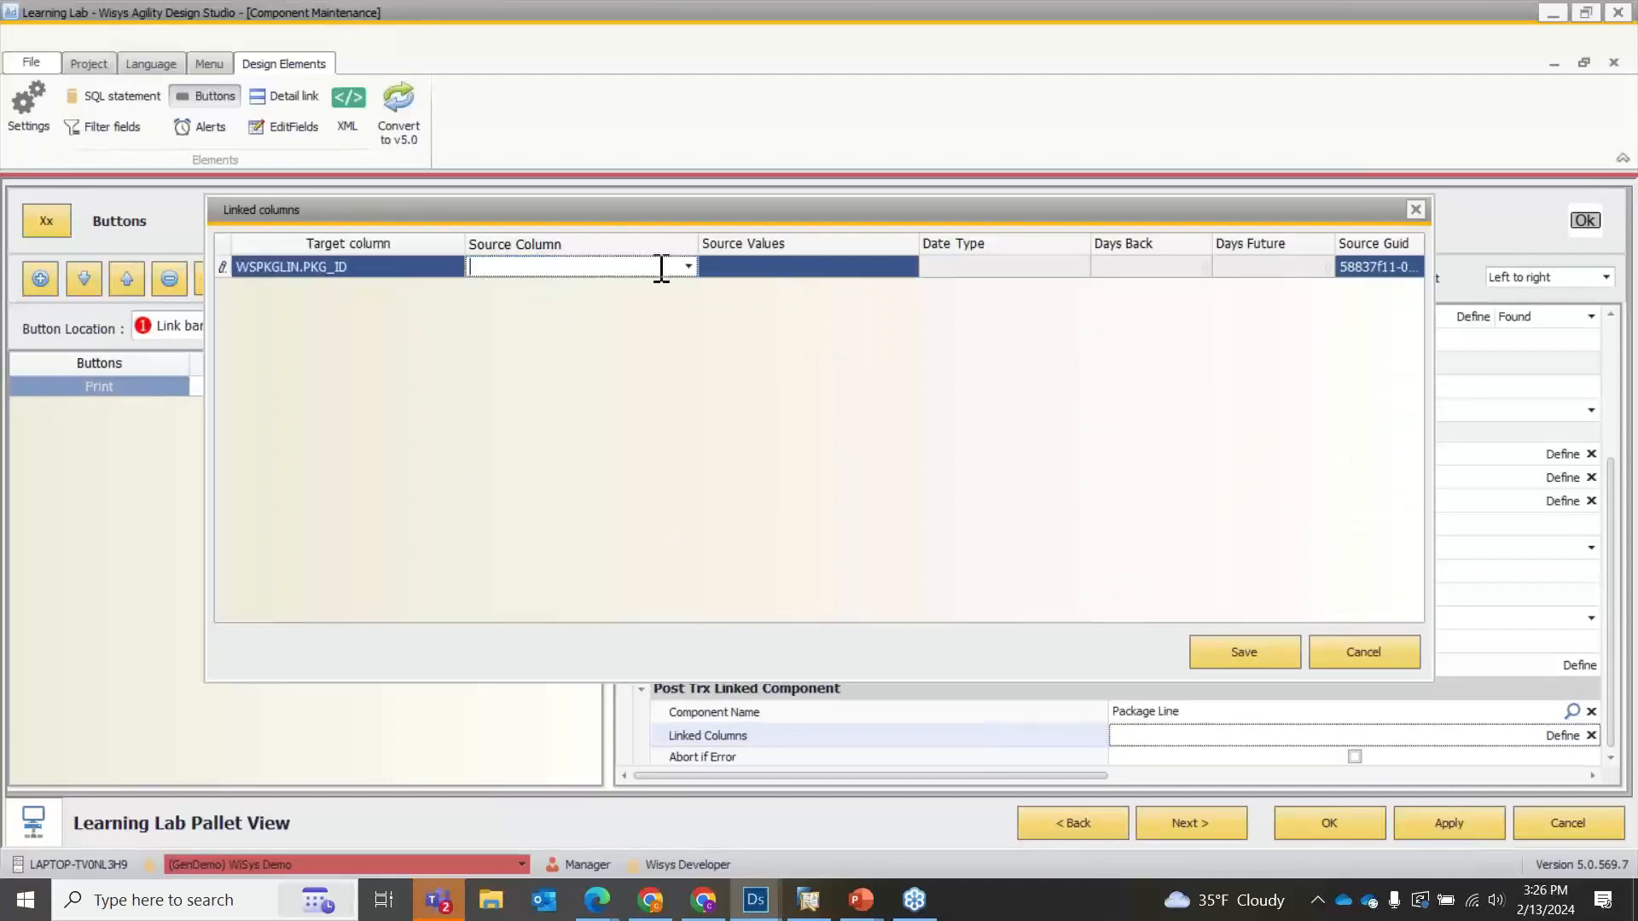
left_click(688, 267)
left_click(546, 312)
left_click(1242, 653)
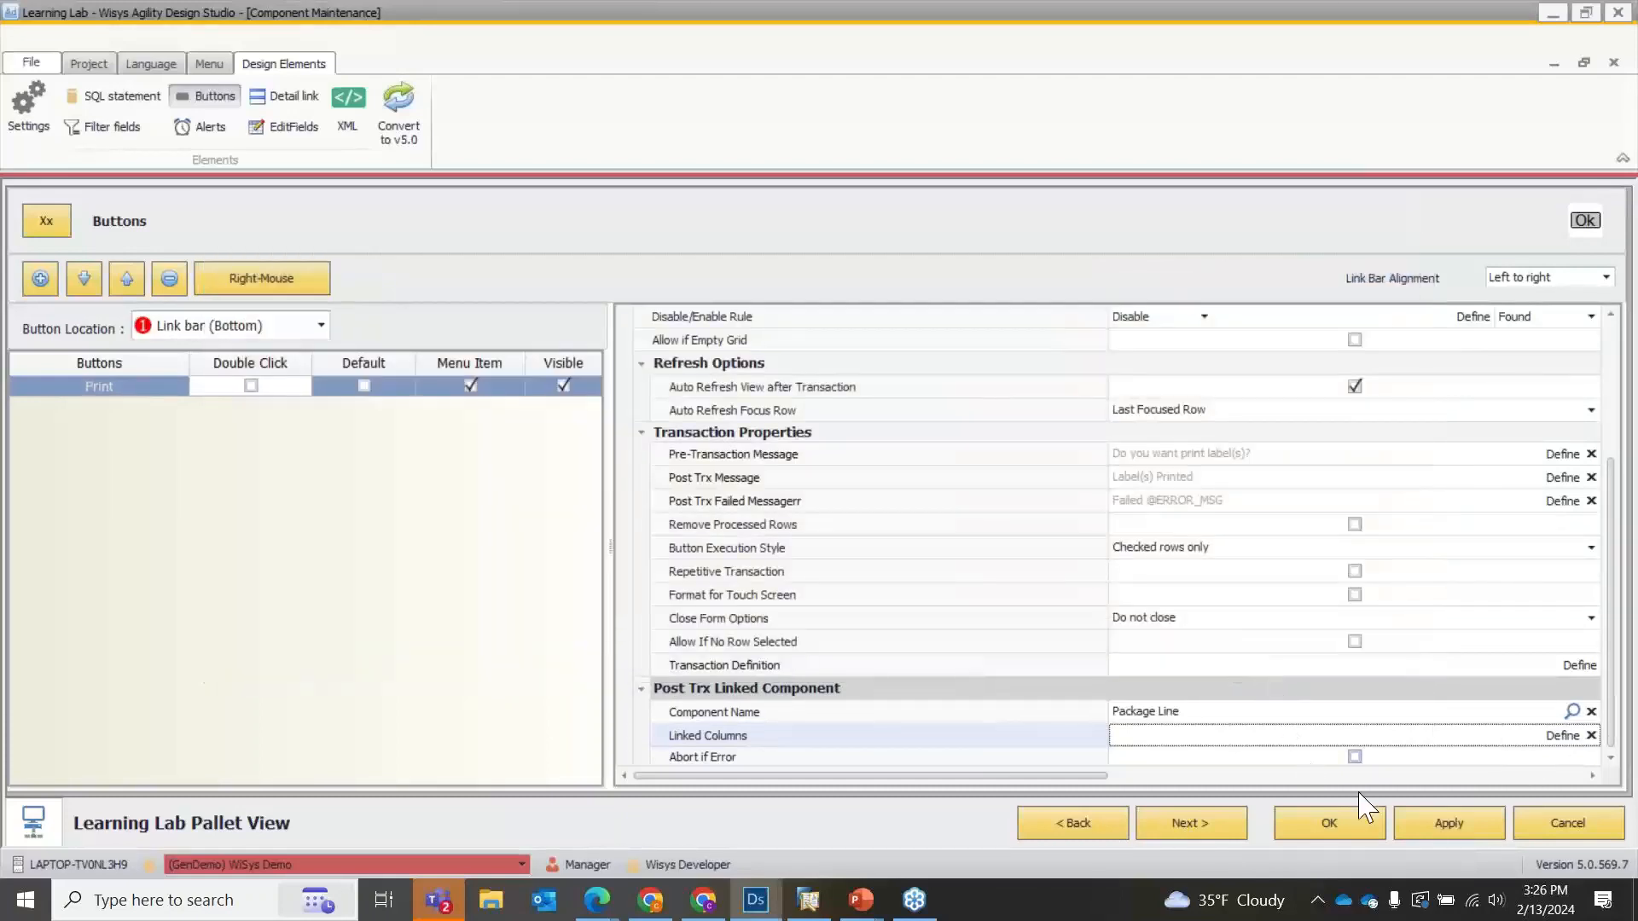
Recheck the Print button's linked-column mapping and save the Learning Lab Pallet View, returning to the component list.
left_click(1356, 722)
left_click(1524, 733)
left_click(1574, 735)
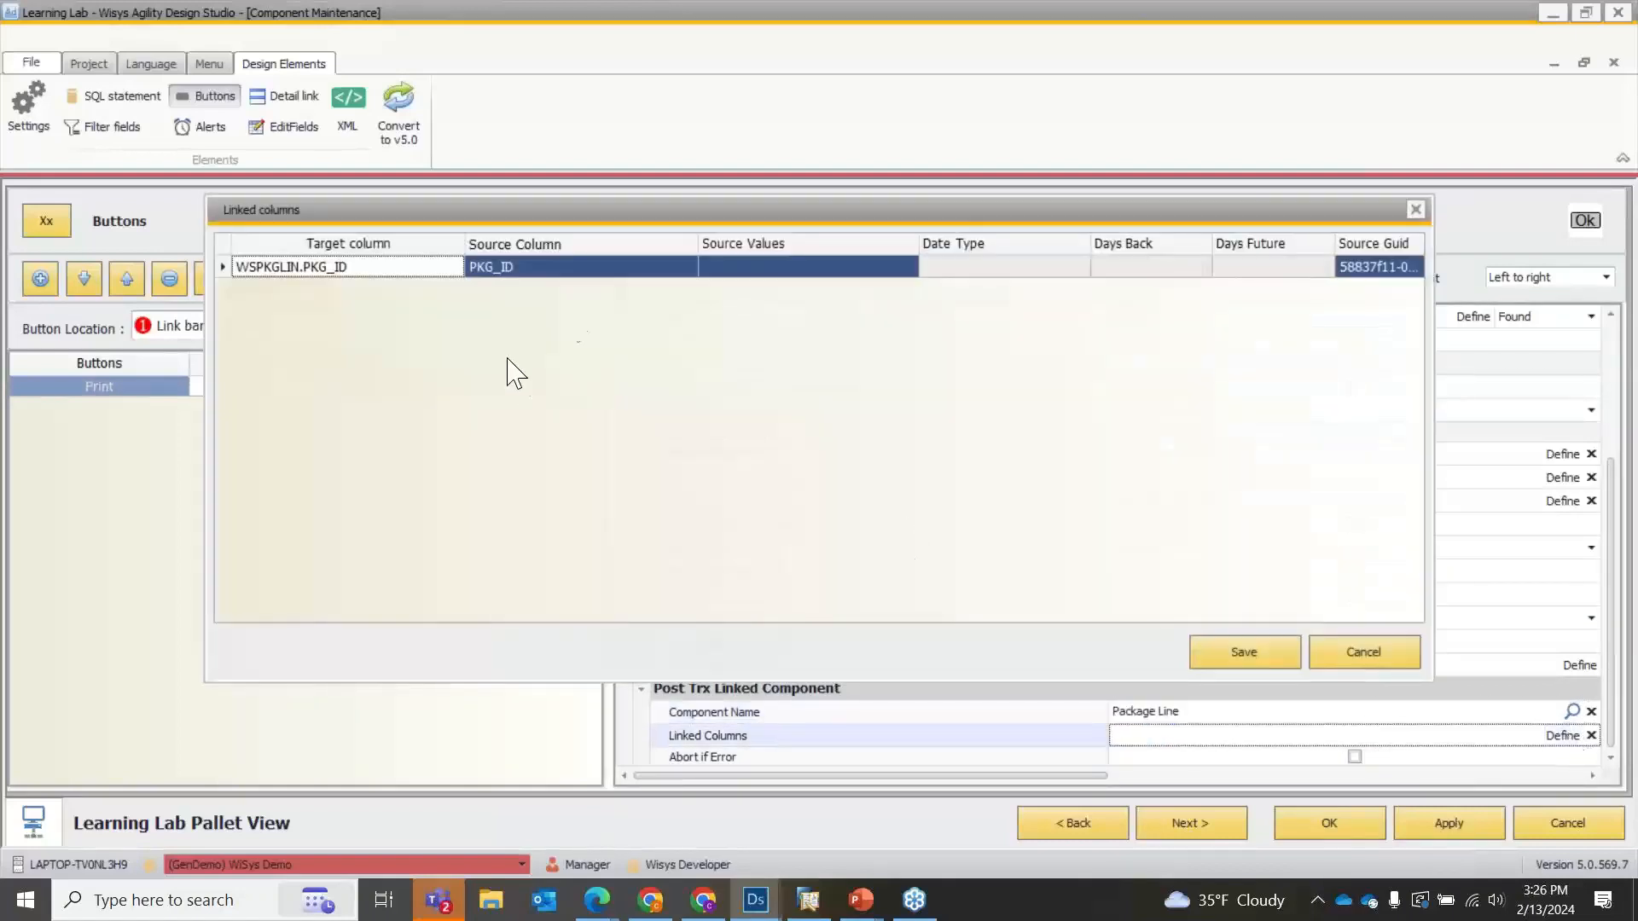
left_click(602, 269)
left_click(736, 272)
left_click(1265, 658)
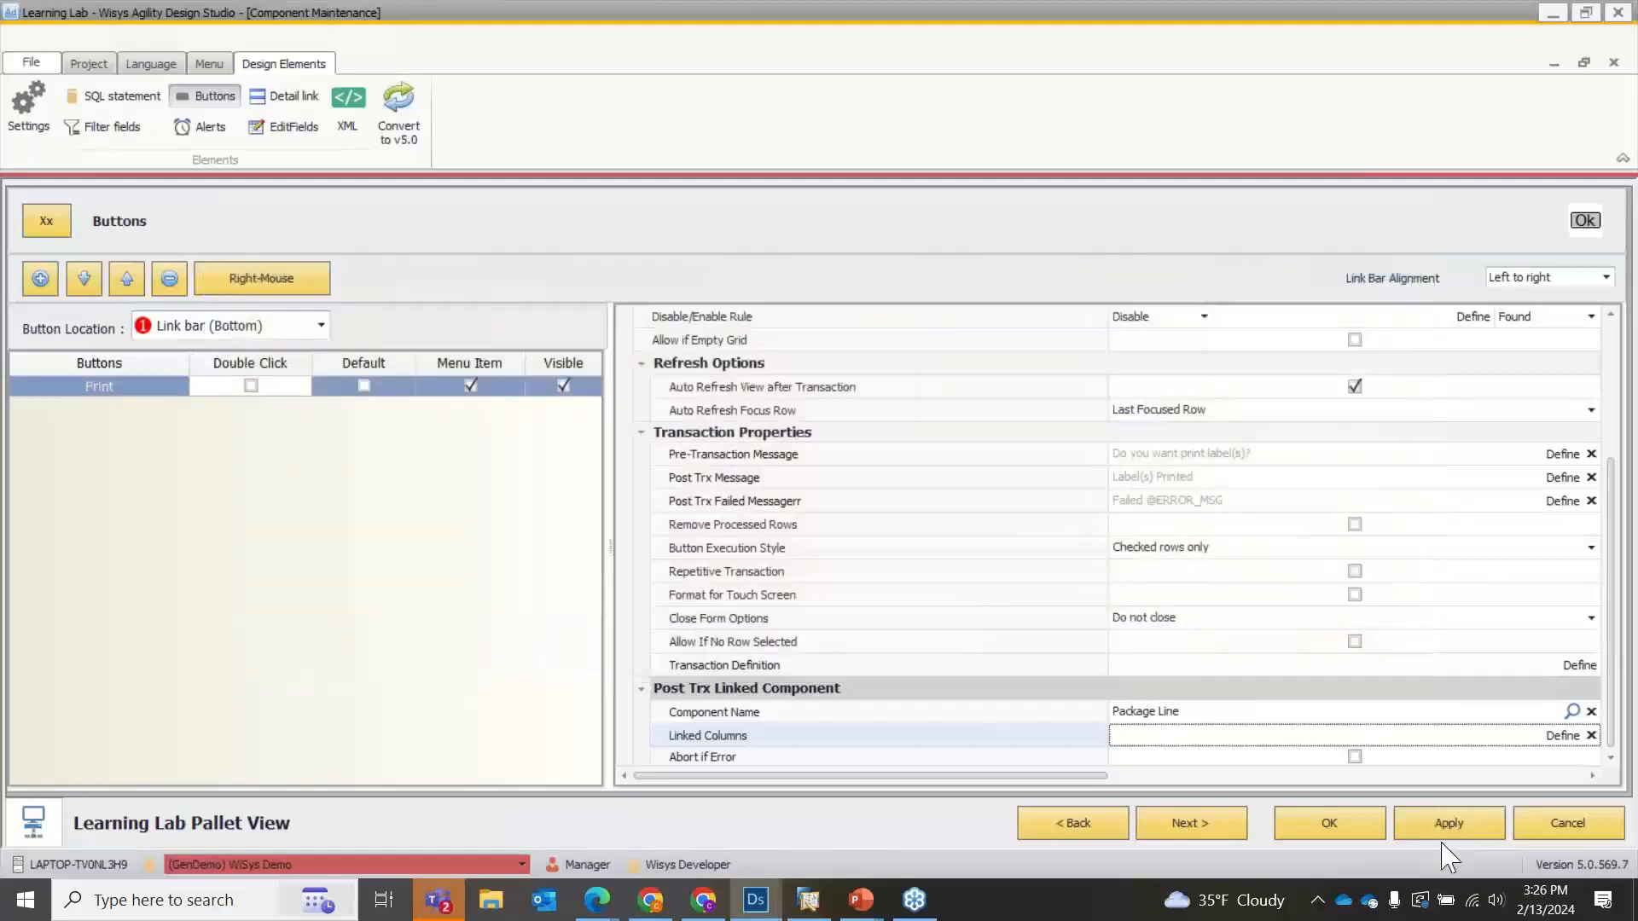
left_click(1356, 824)
double_click(419, 285)
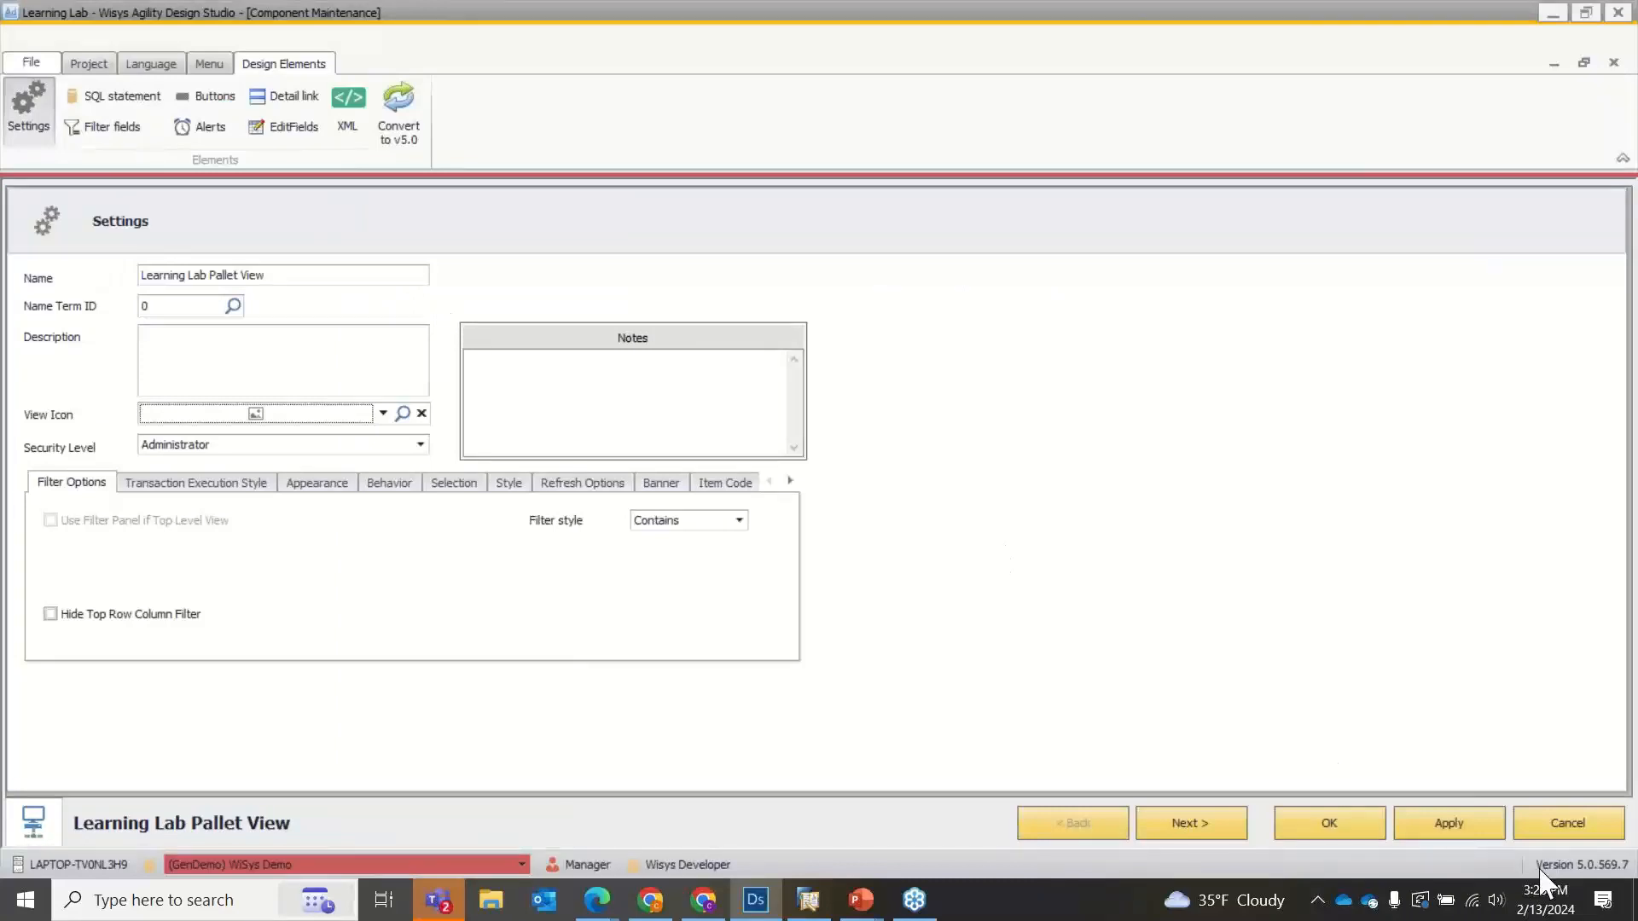
left_click(1533, 827)
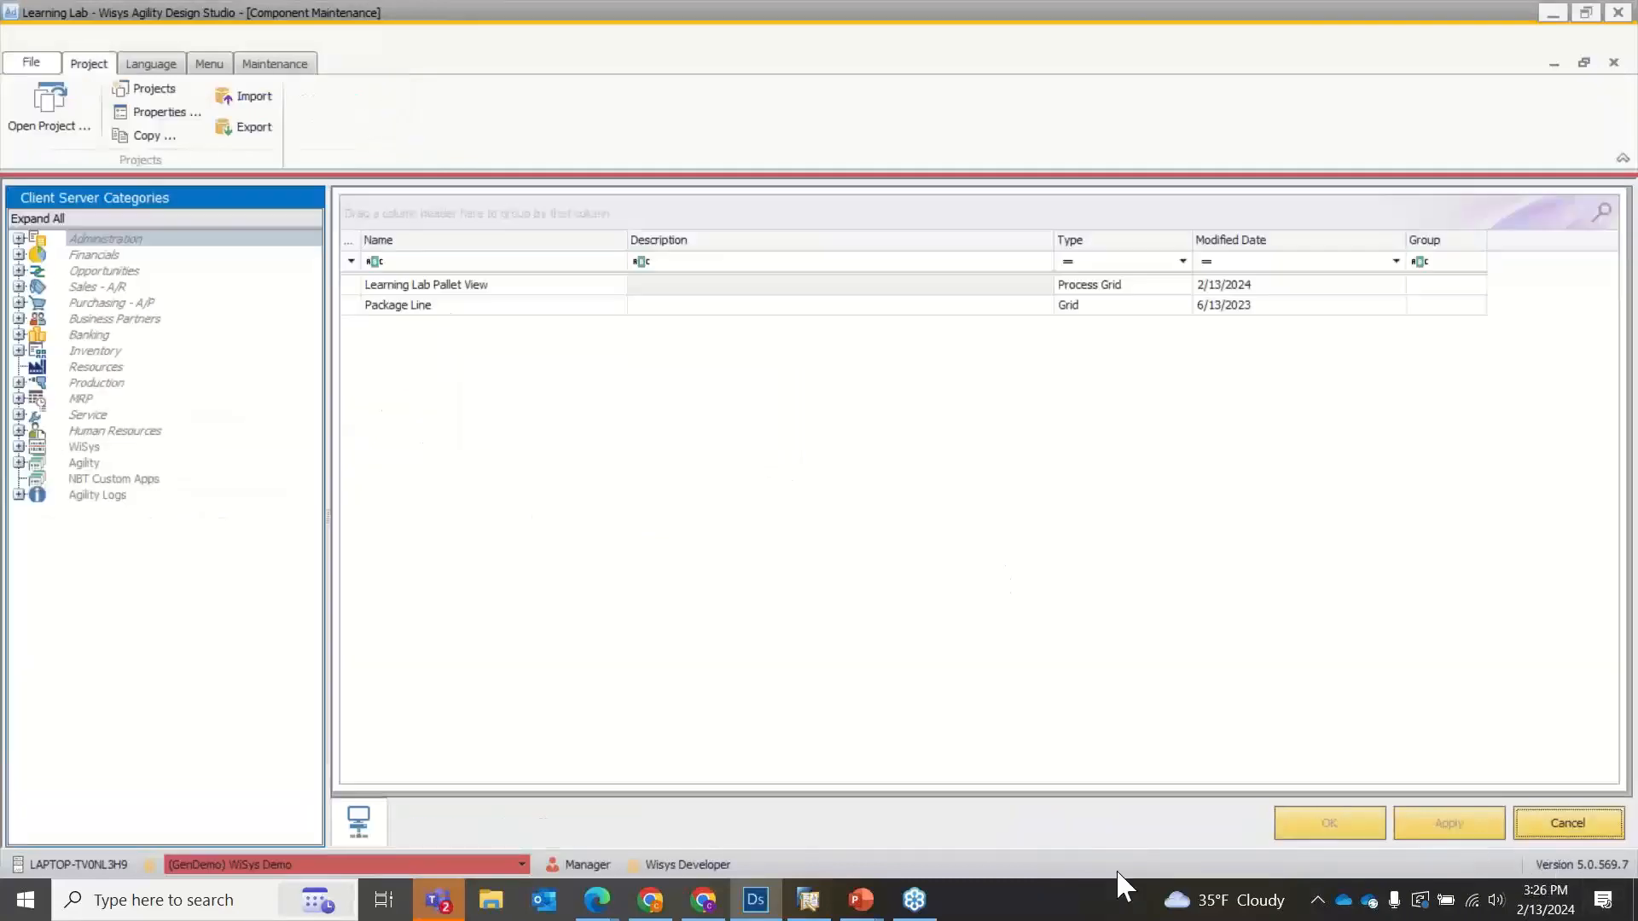
Switch to the running PowerPoint slide show and advance to the "What We Covered Today" slide.
mouse_move(861, 900)
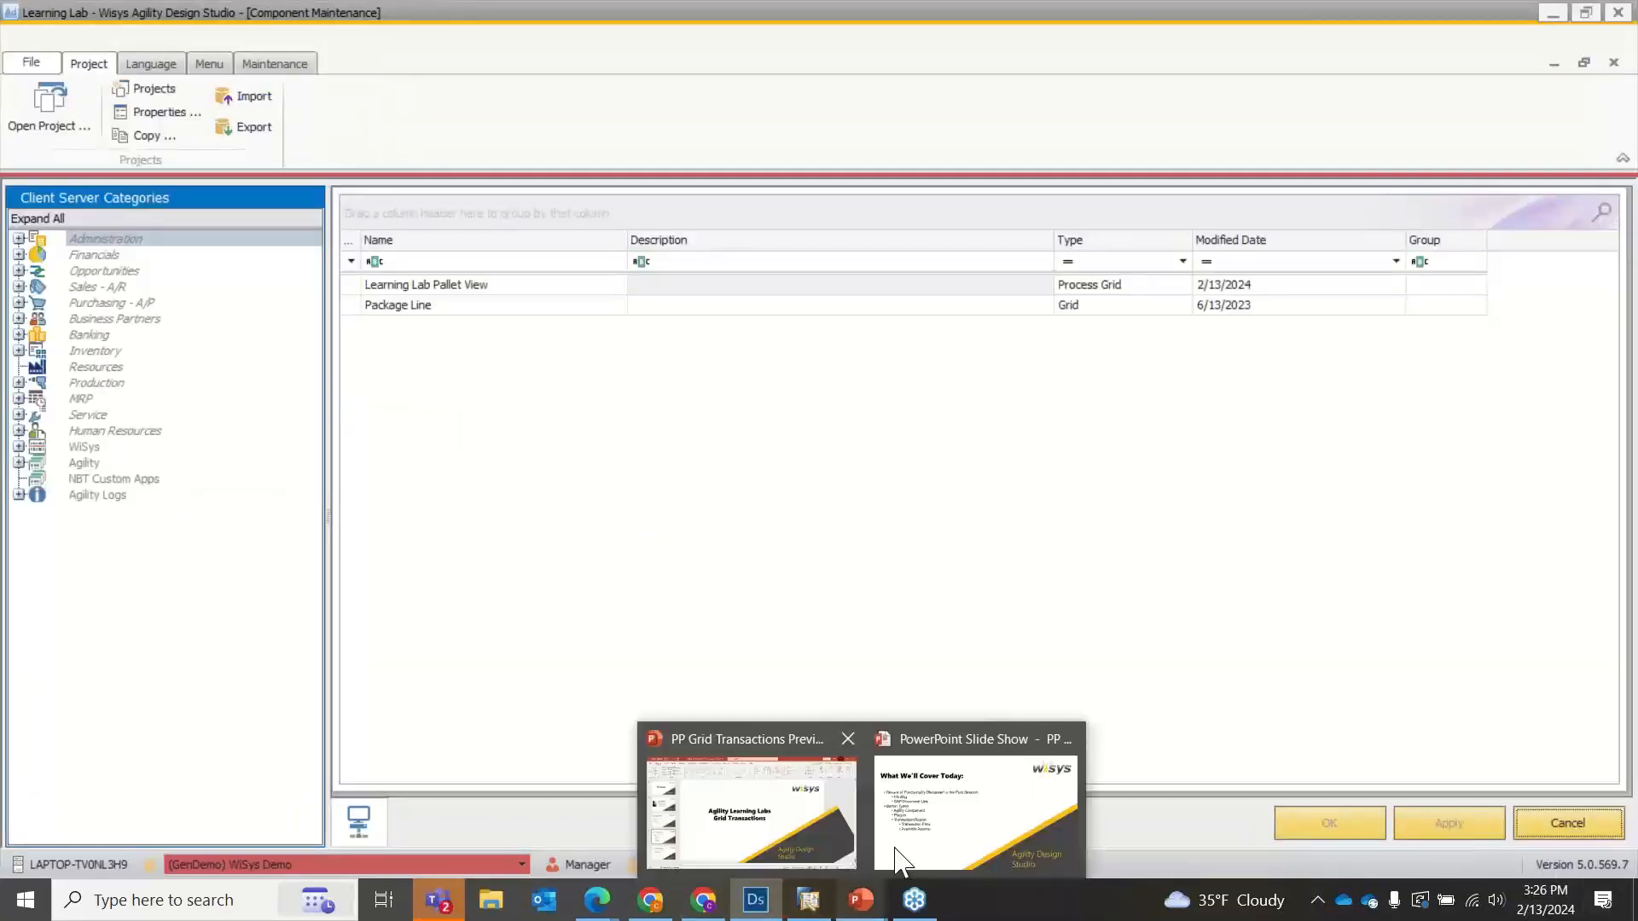
left_click(924, 838)
left_click(791, 436)
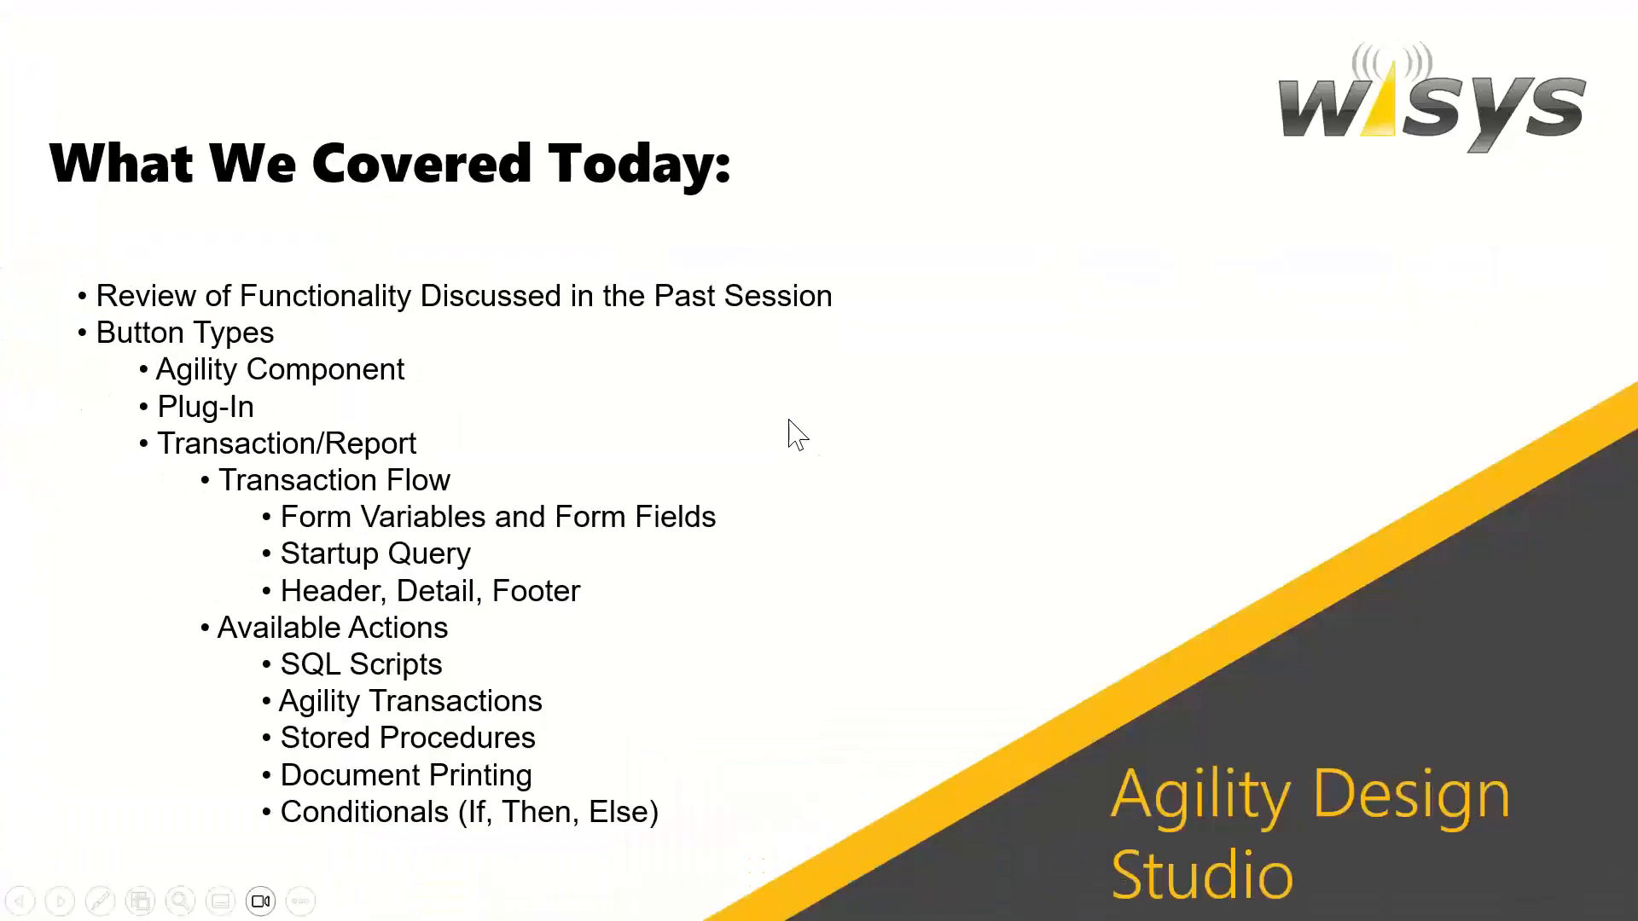